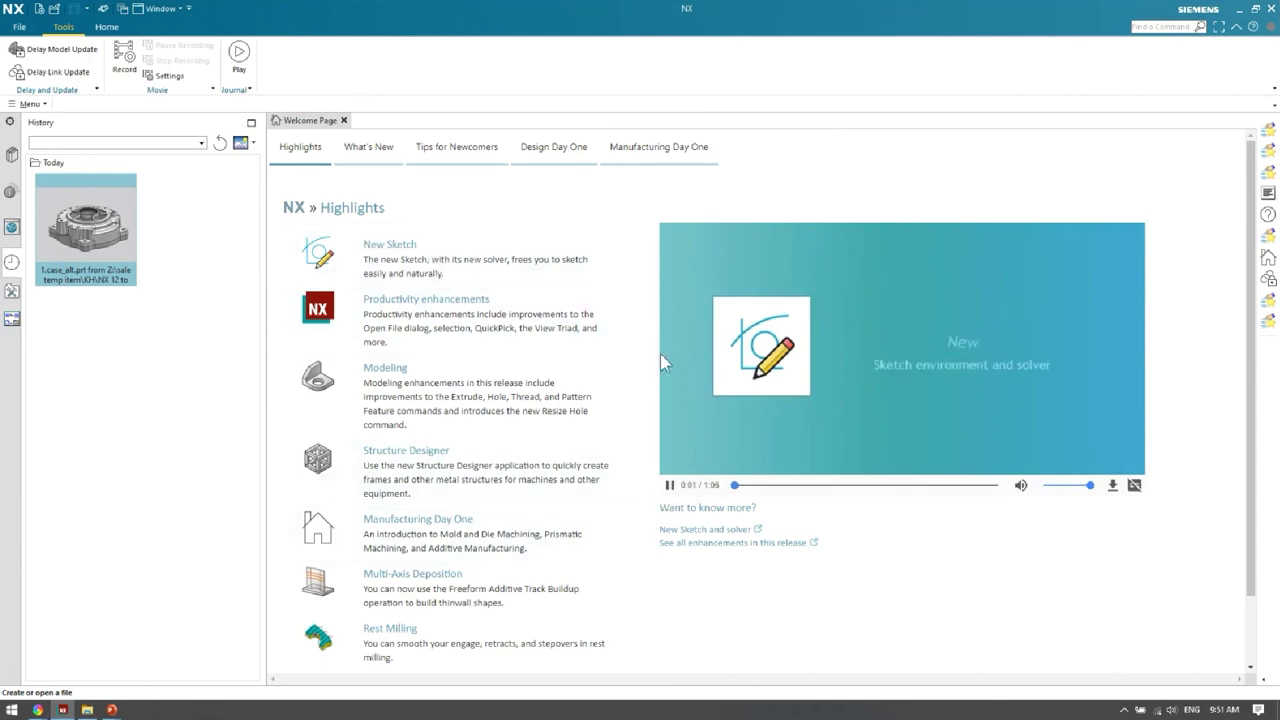
Skip ahead in the New Sketch highlight video on the welcome page and pause it.
left_click(776, 485)
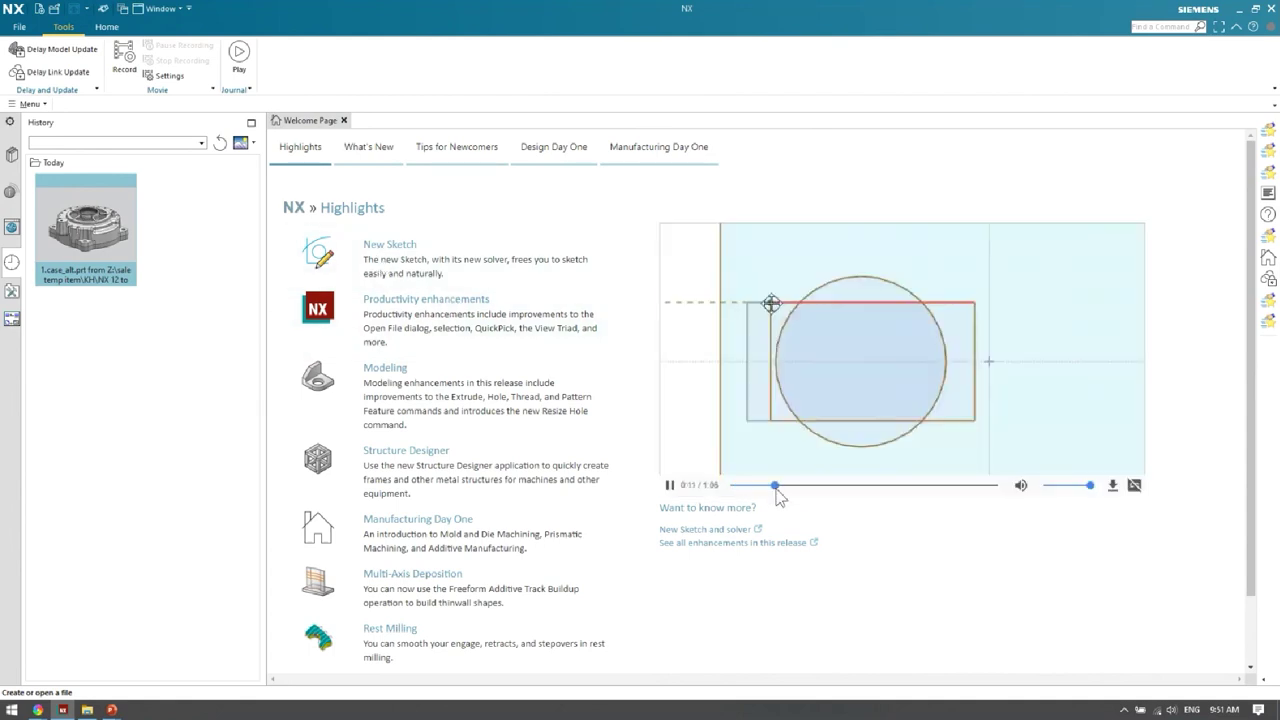
left_click(670, 485)
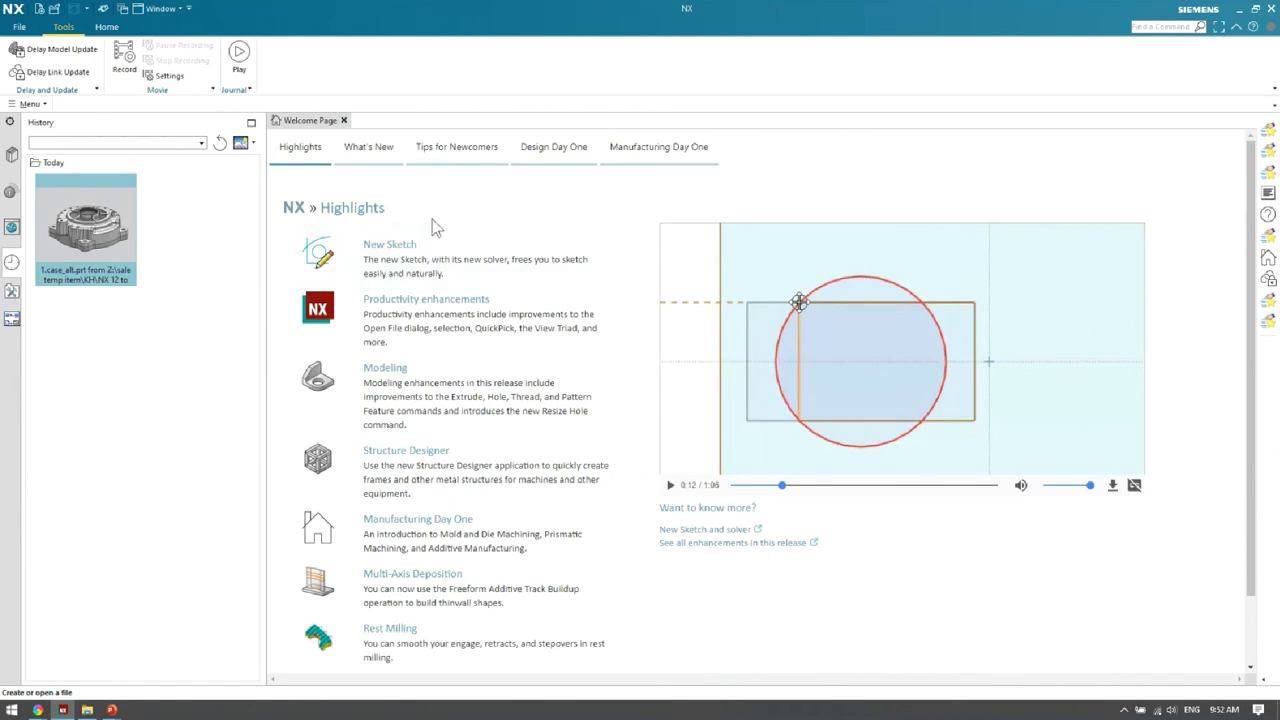
Open the recently used part 1.case_alt.prt from today's history.
double_click(110, 250)
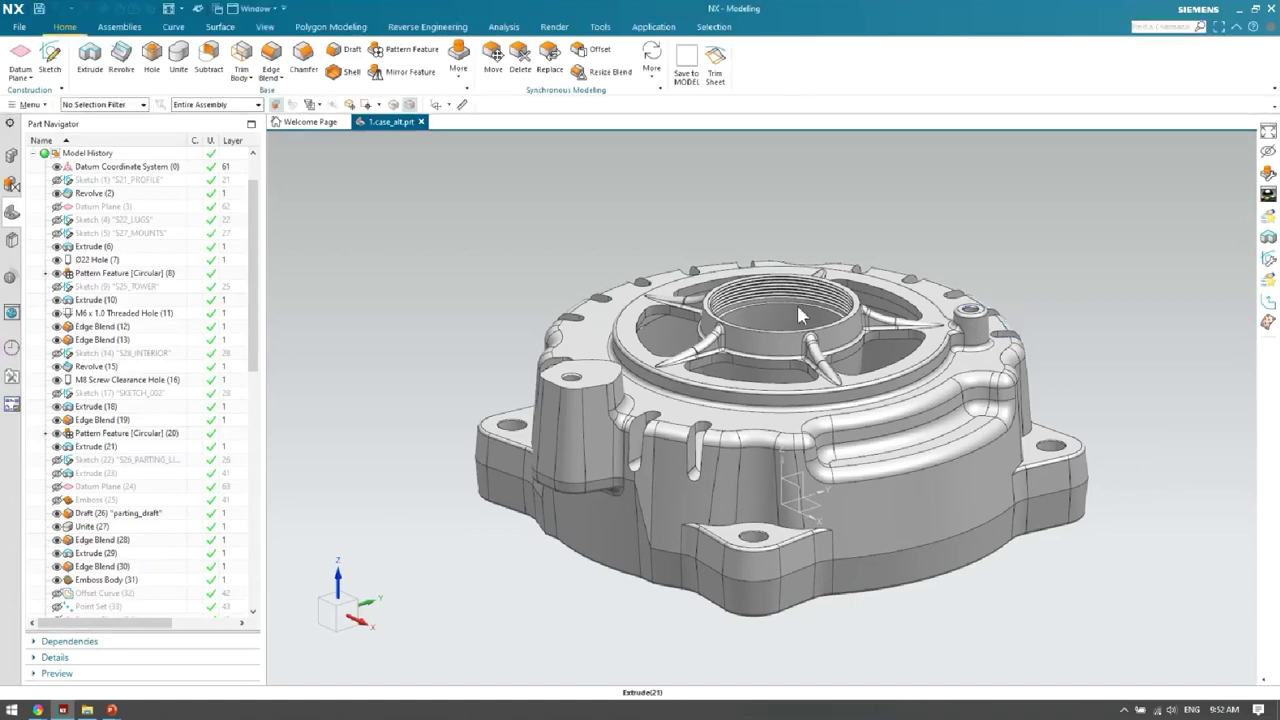
middle_click_drag(803, 316, 740, 286)
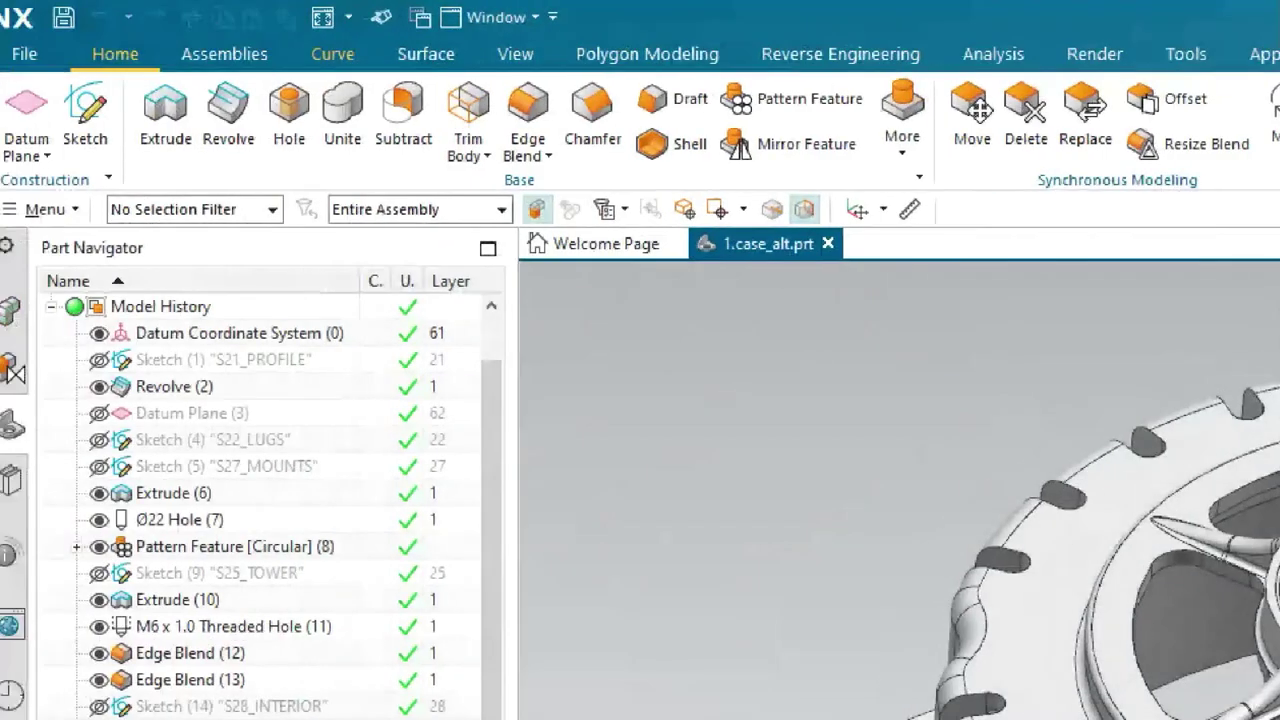
mouse_move(148, 180)
left_mouse_down()
mouse_move(864, 163)
mouse_move(963, 137)
mouse_move(969, 105)
mouse_move(624, 53)
mouse_move(457, 64)
mouse_move(280, 111)
mouse_move(144, 117)
mouse_move(112, 161)
mouse_move(140, 174)
left_mouse_up()
key("Escape")
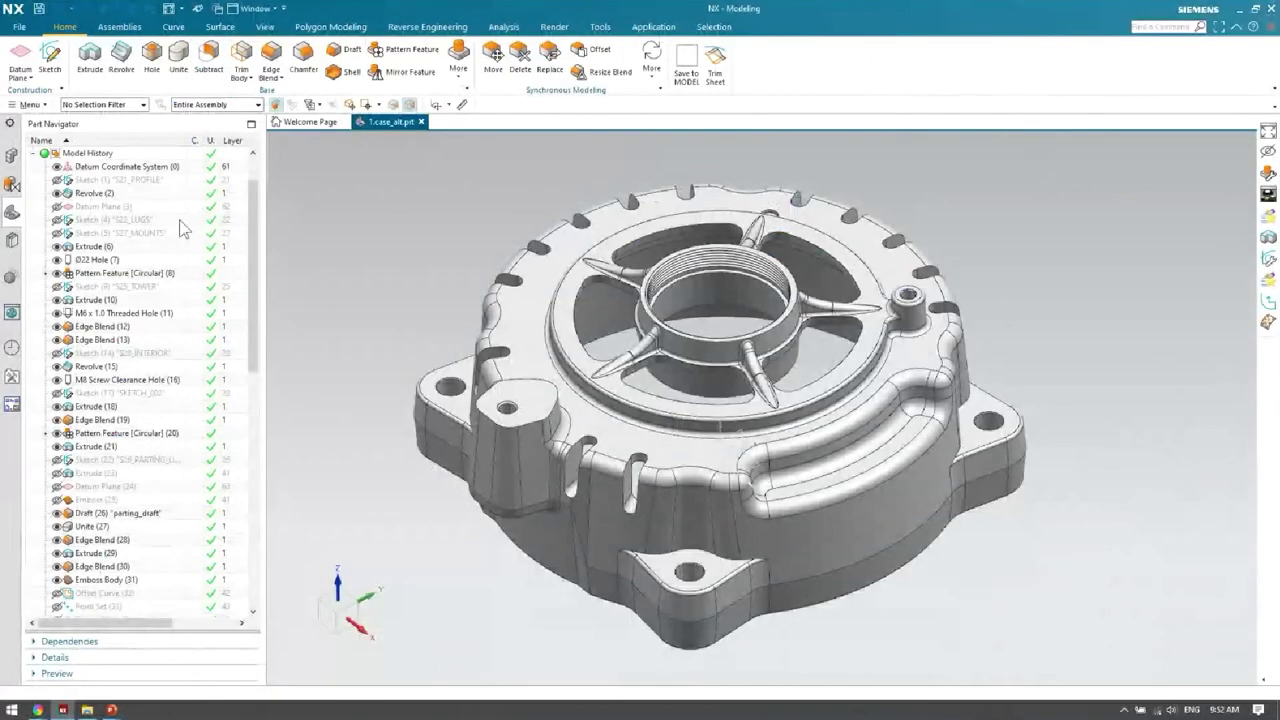
key("ctrl+1")
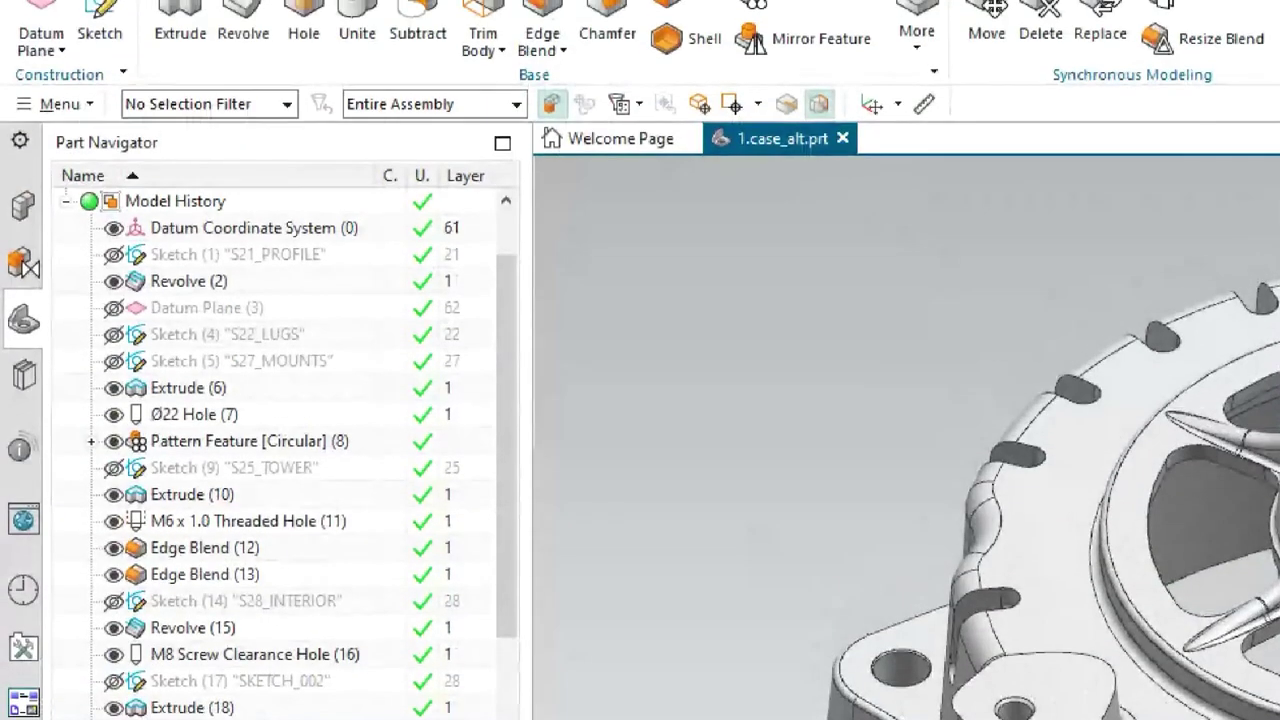
left_click(71, 194)
mouse_move(70, 226)
left_mouse_down()
mouse_move(60, 305)
mouse_move(88, 514)
left_mouse_up()
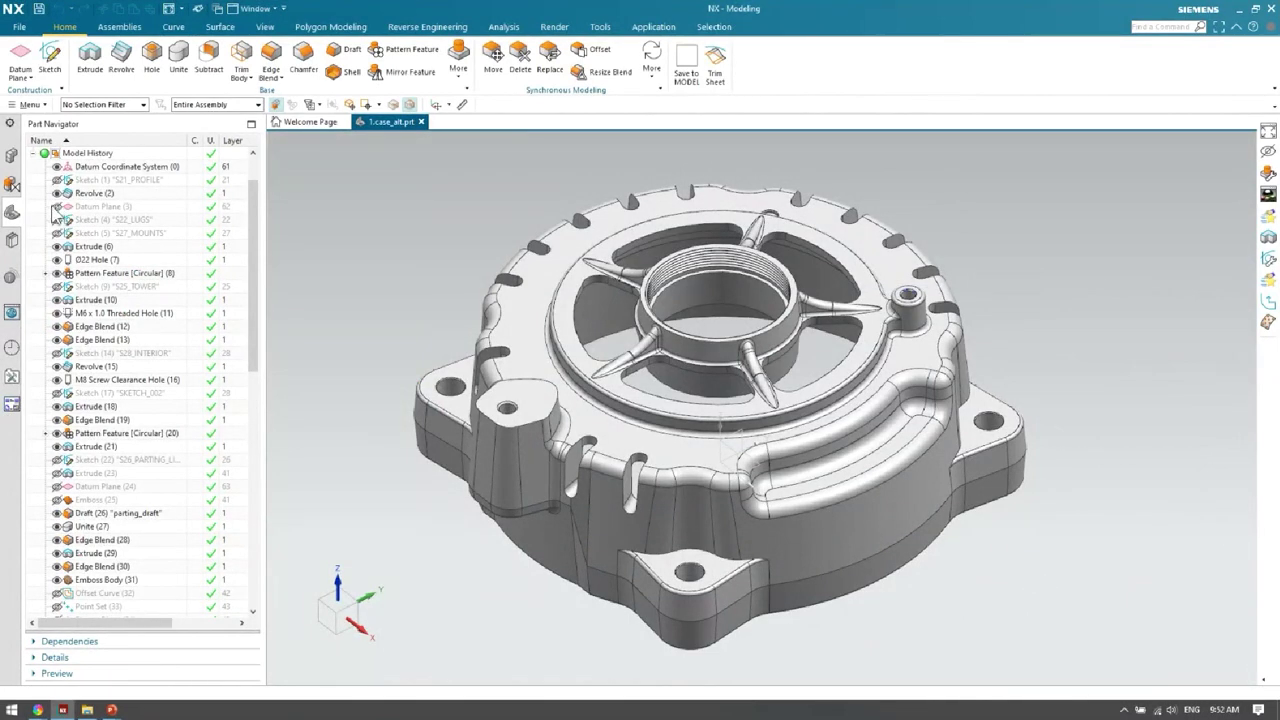
Show Datum Plane (3) and view it from the underside of the case.
left_click(58, 207)
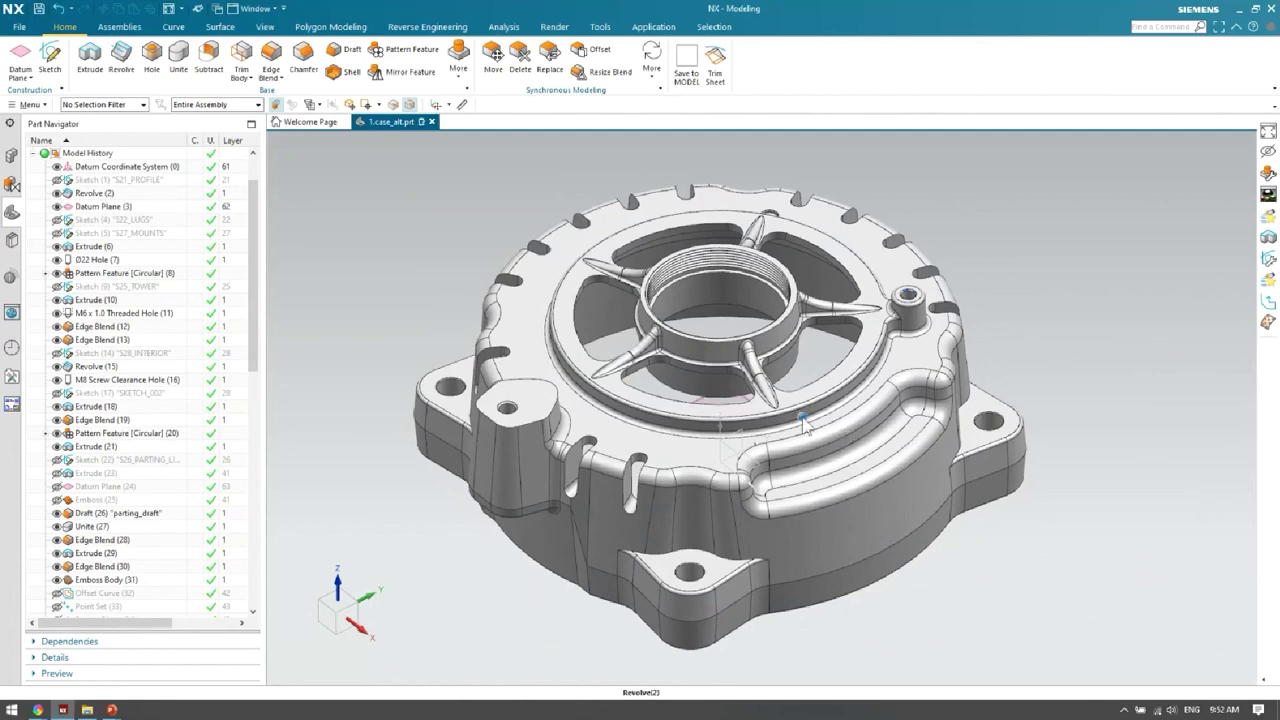
middle_click_drag(806, 425, 830, 266)
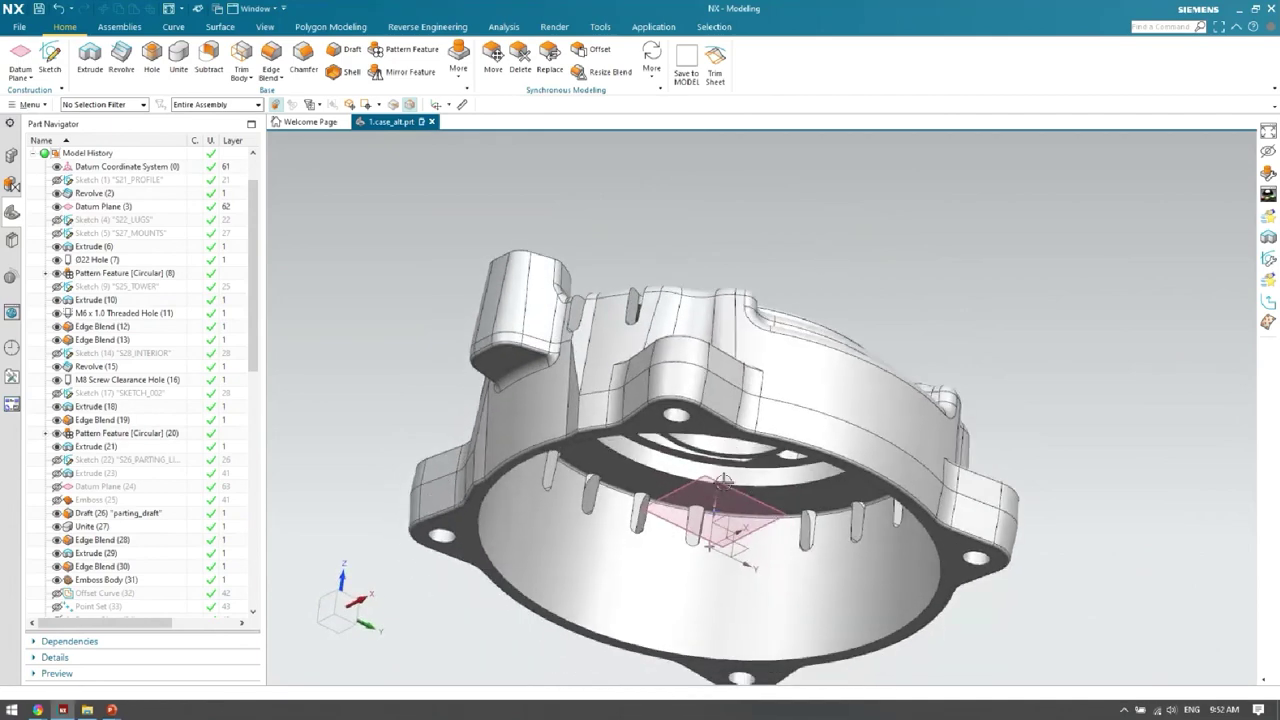
left_click(729, 496)
key("Escape")
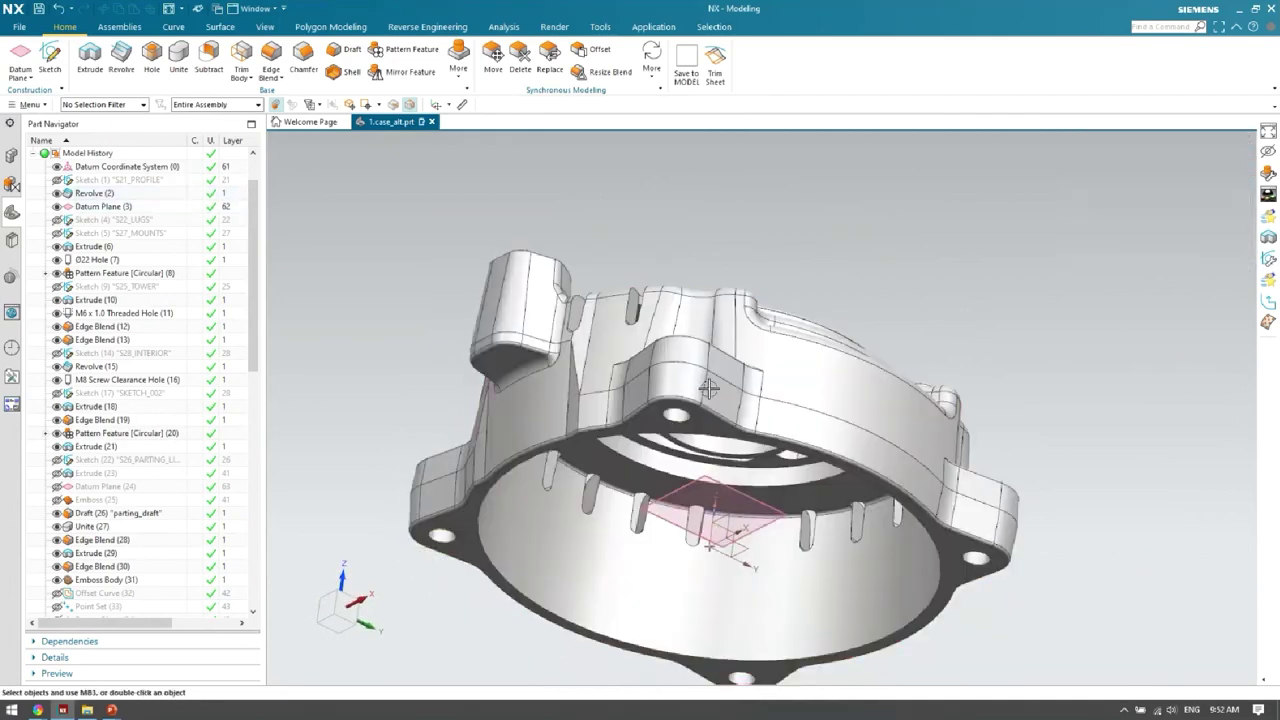
Hide the case body through the Revolve (2) feature's visibility and show it again.
left_click(57, 193)
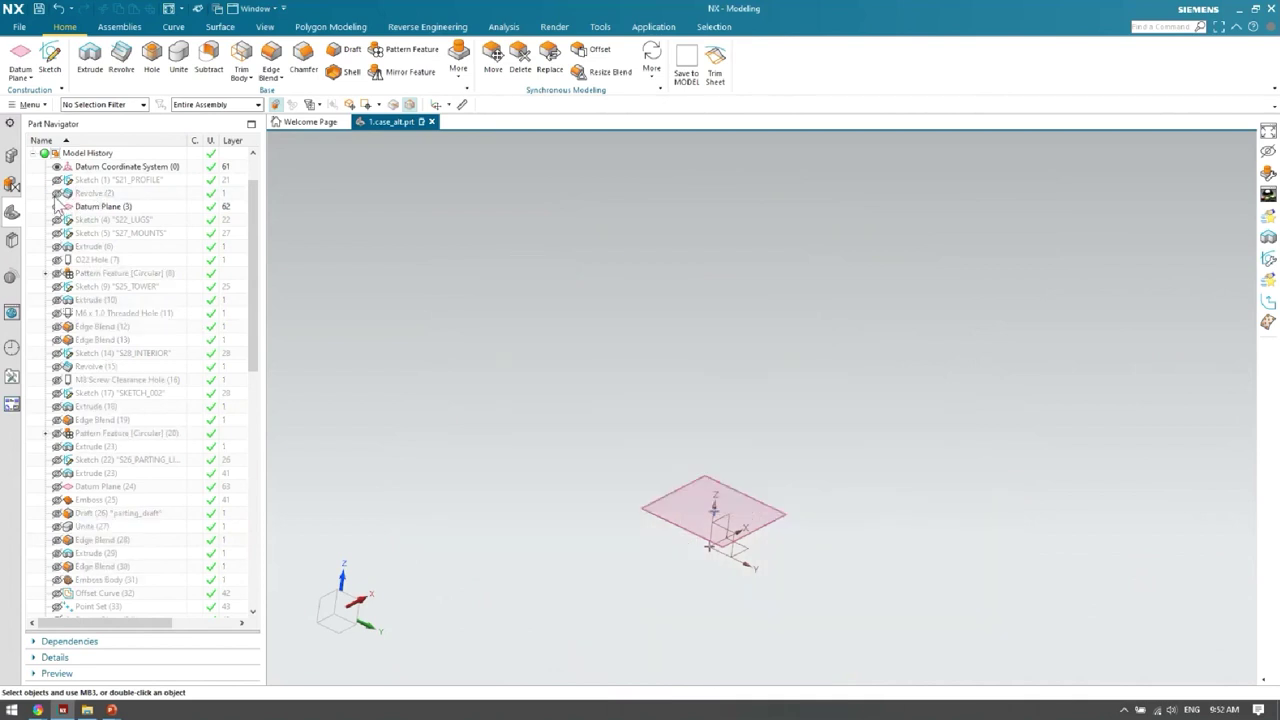
left_click(57, 193)
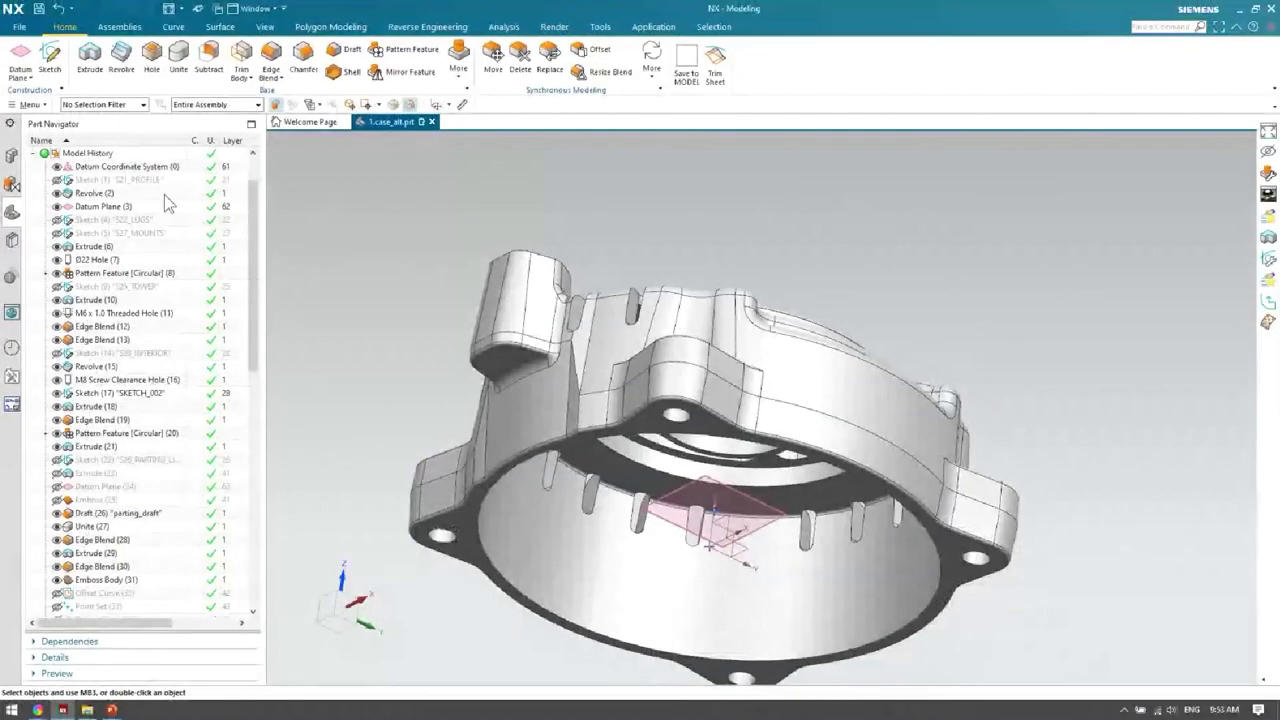
Suppress Edge Blend (76) at the end of the model history, and unsuppress it again.
scroll(125, 500, "down", 14)
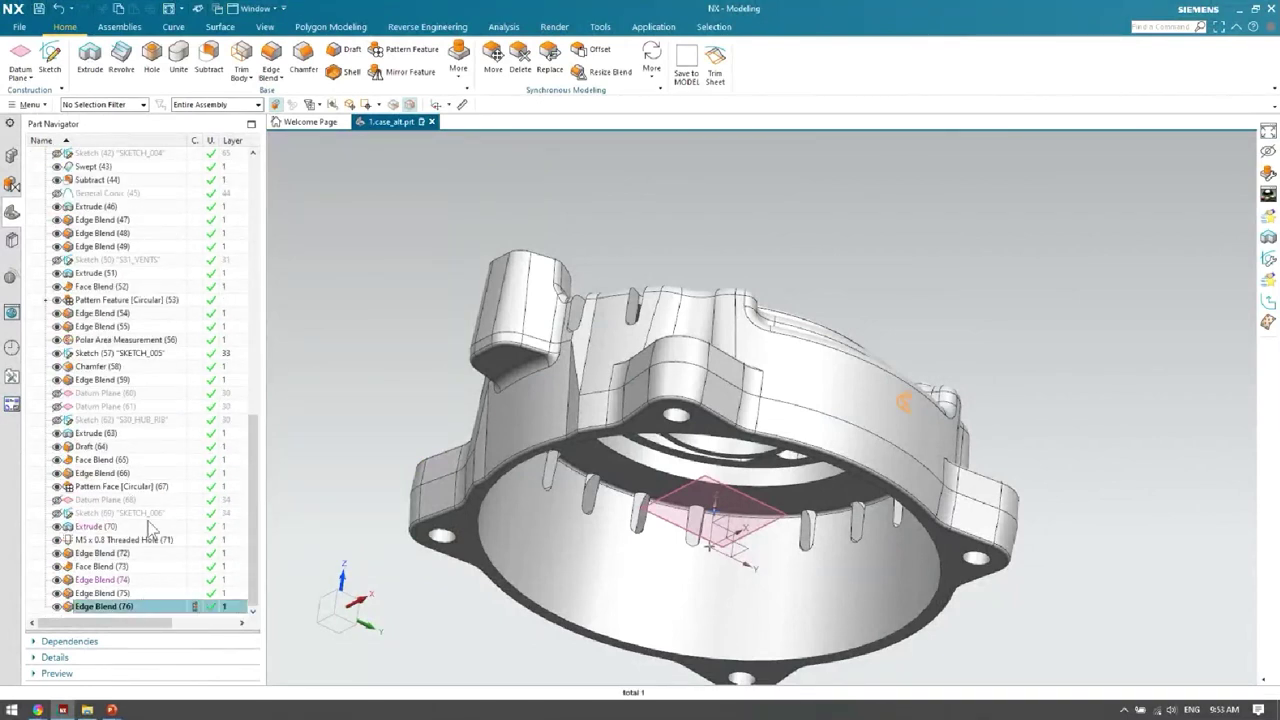
right_click(105, 607)
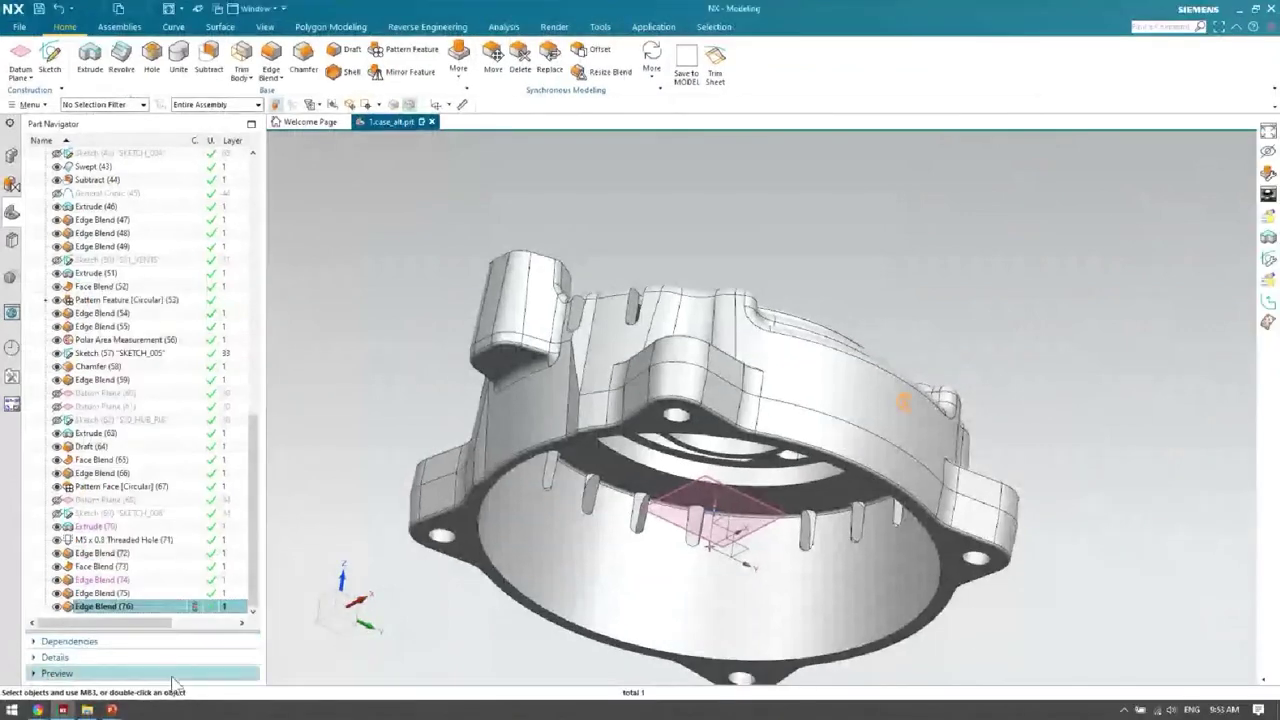
right_click(125, 607)
left_click(168, 349)
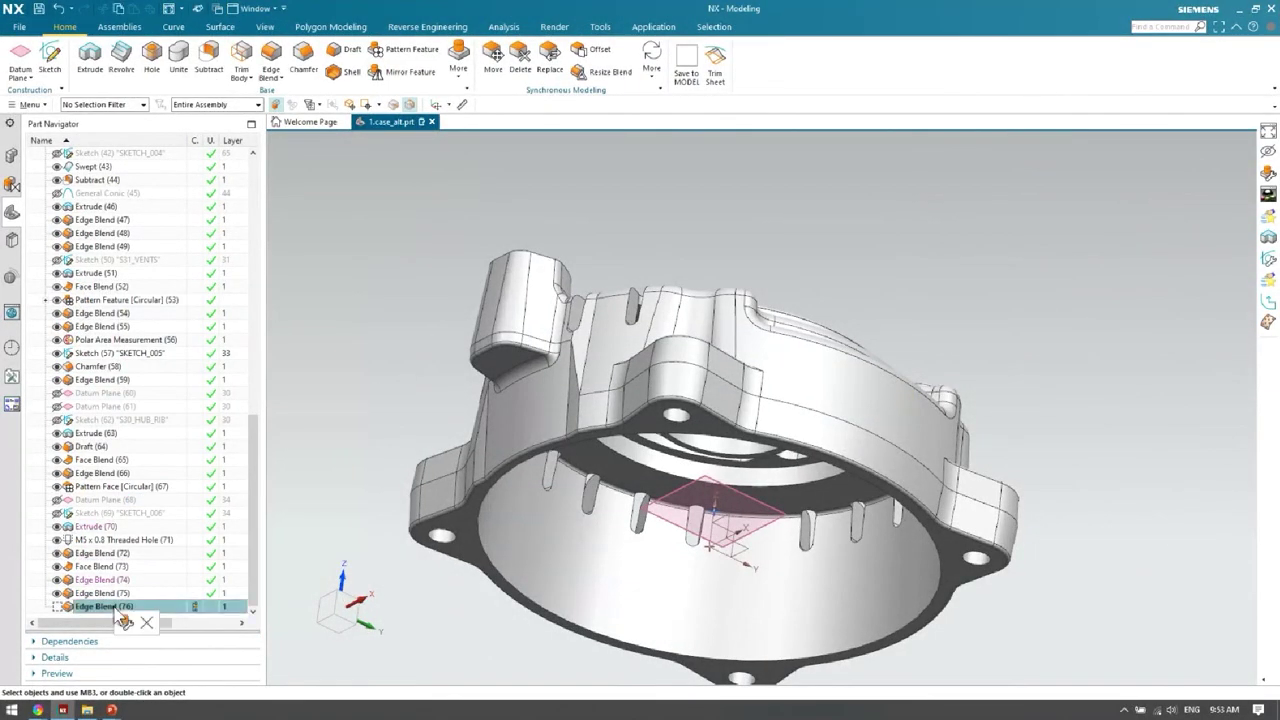
right_click(119, 608)
left_click(166, 388)
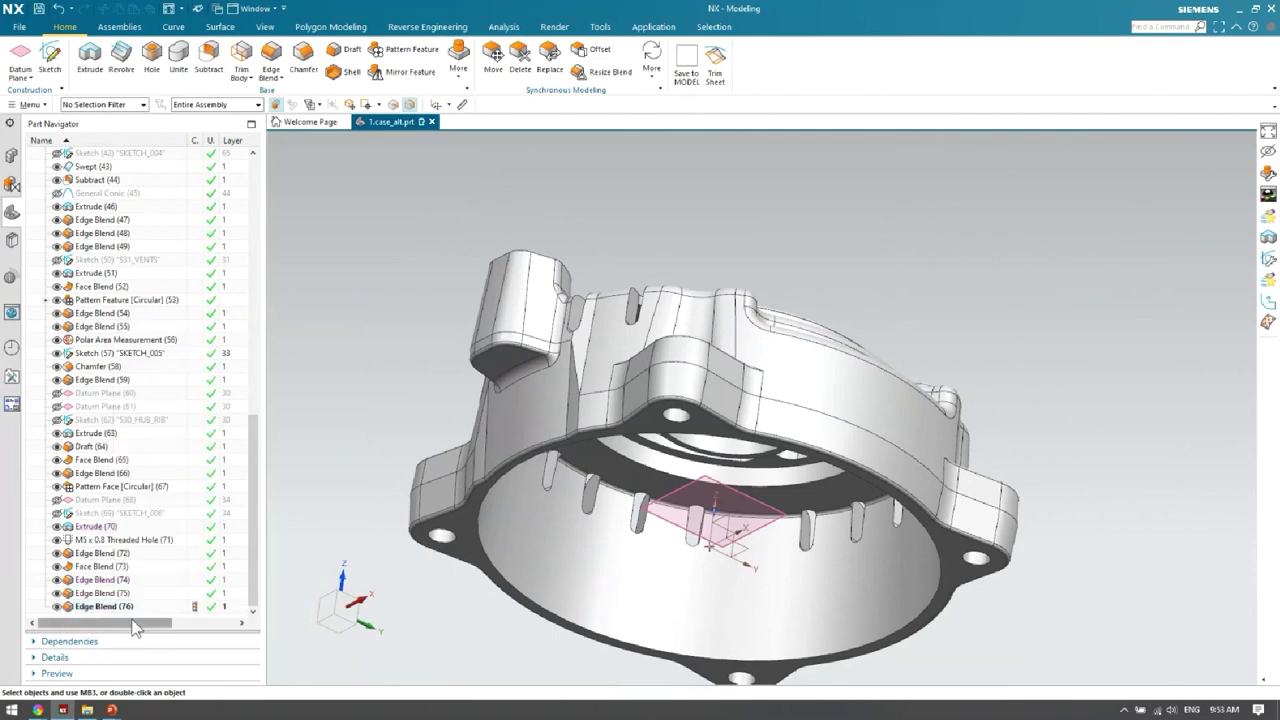
Open the Customer Defaults at the Gateway settings for the Part Navigator.
middle_click_drag(581, 432, 900, 400)
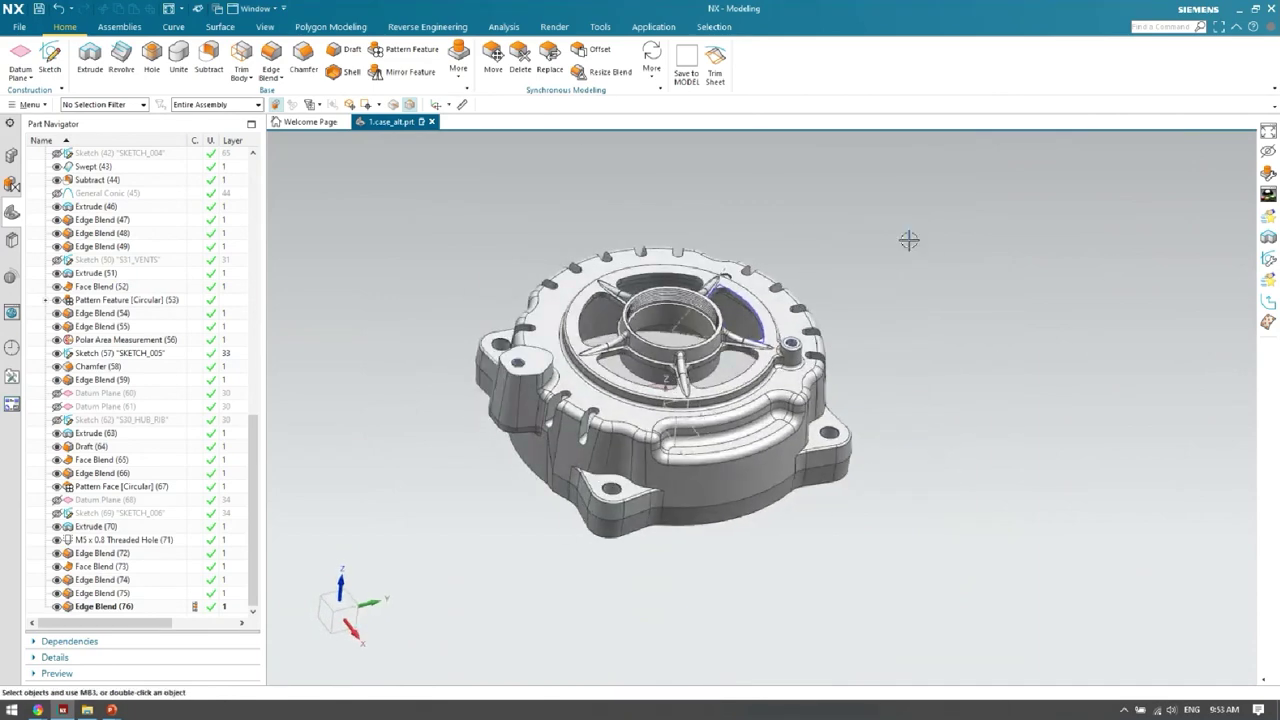
key("ctrl+f")
scroll(120, 245, "up", 15)
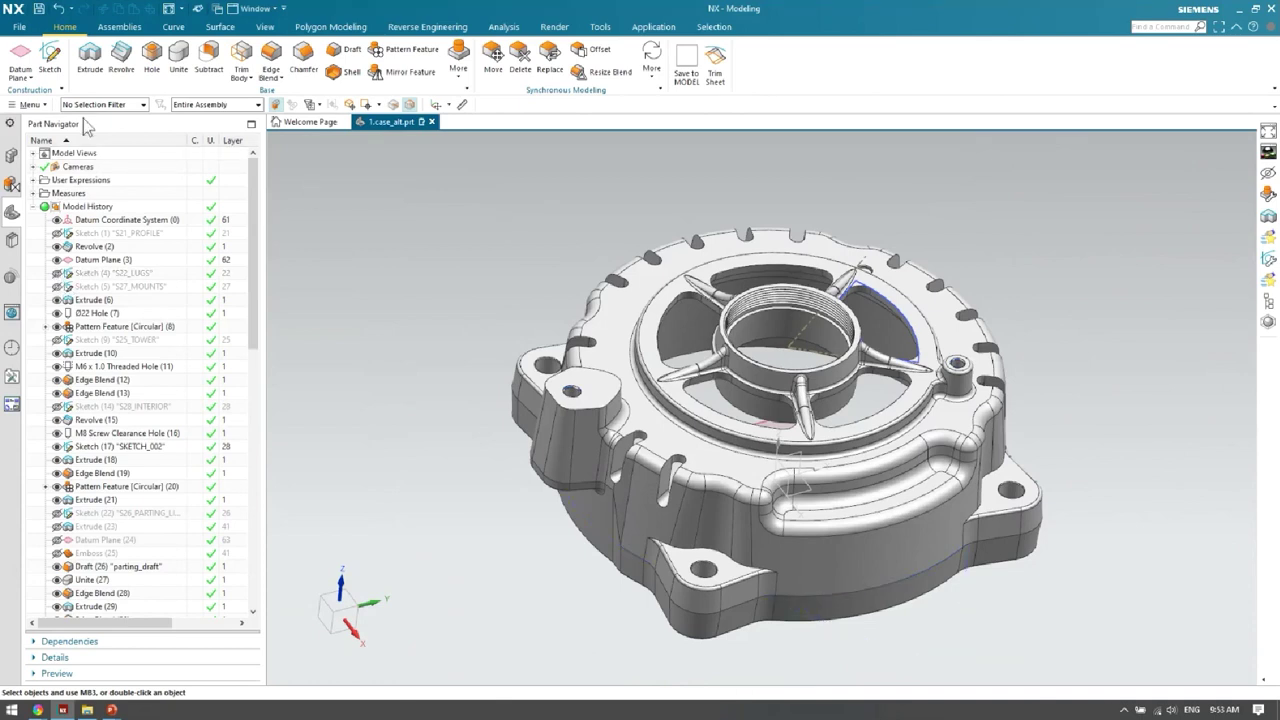
left_click(31, 105)
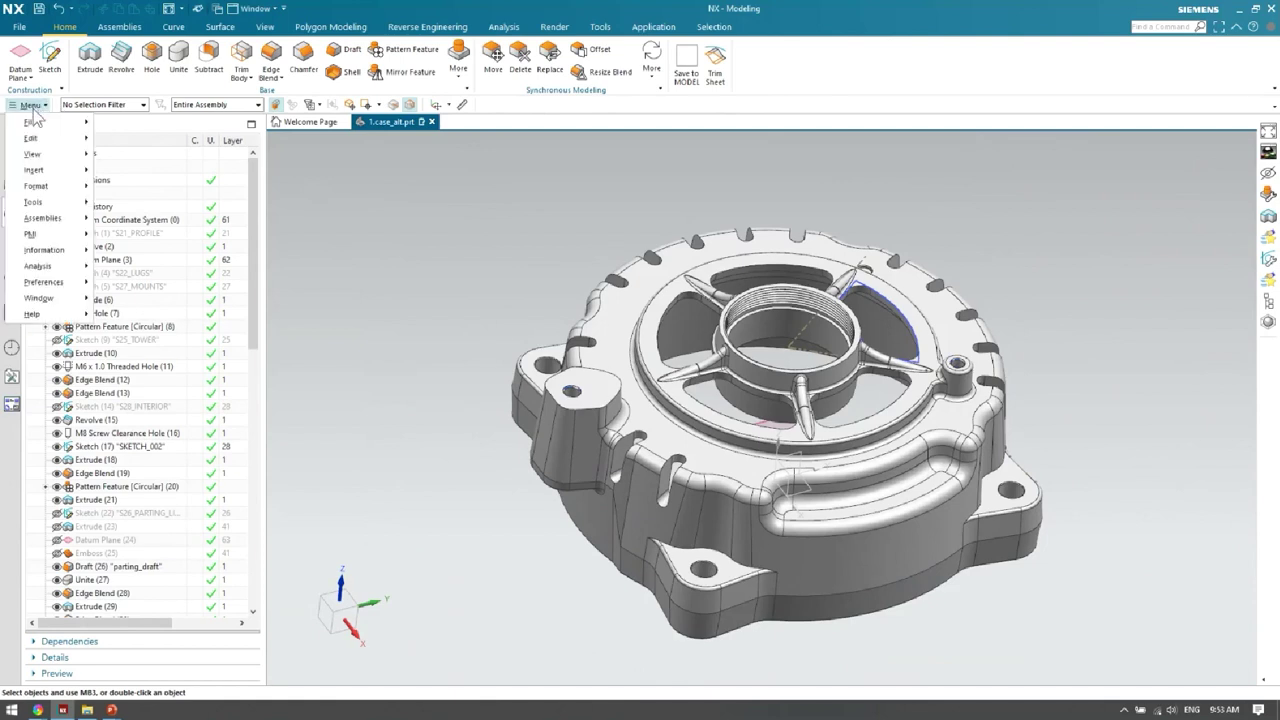
mouse_move(33, 124)
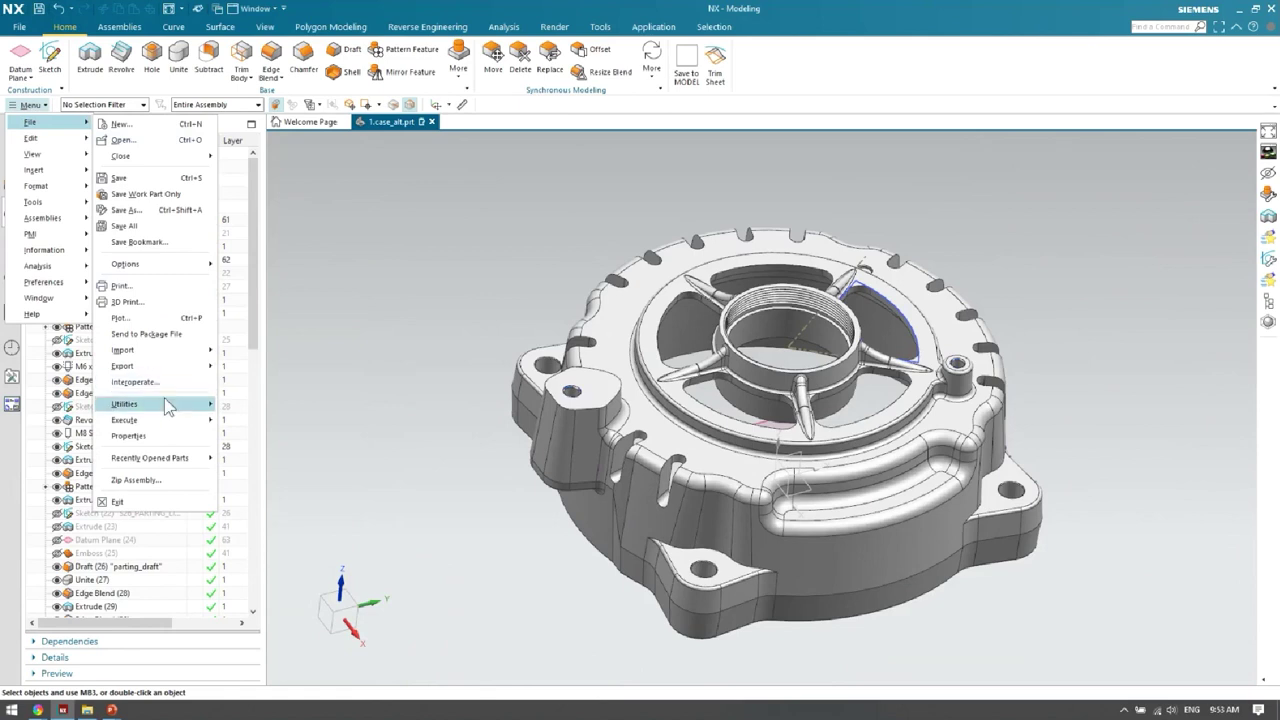
mouse_move(168, 405)
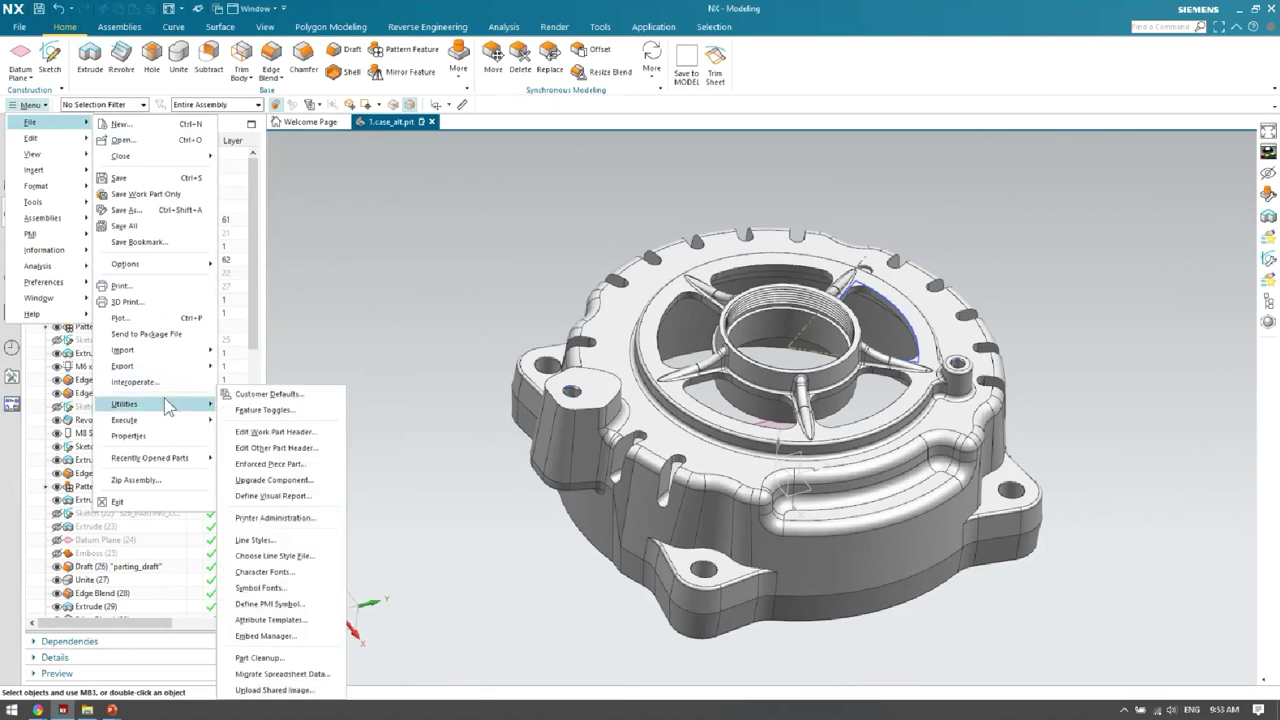
left_click(267, 395)
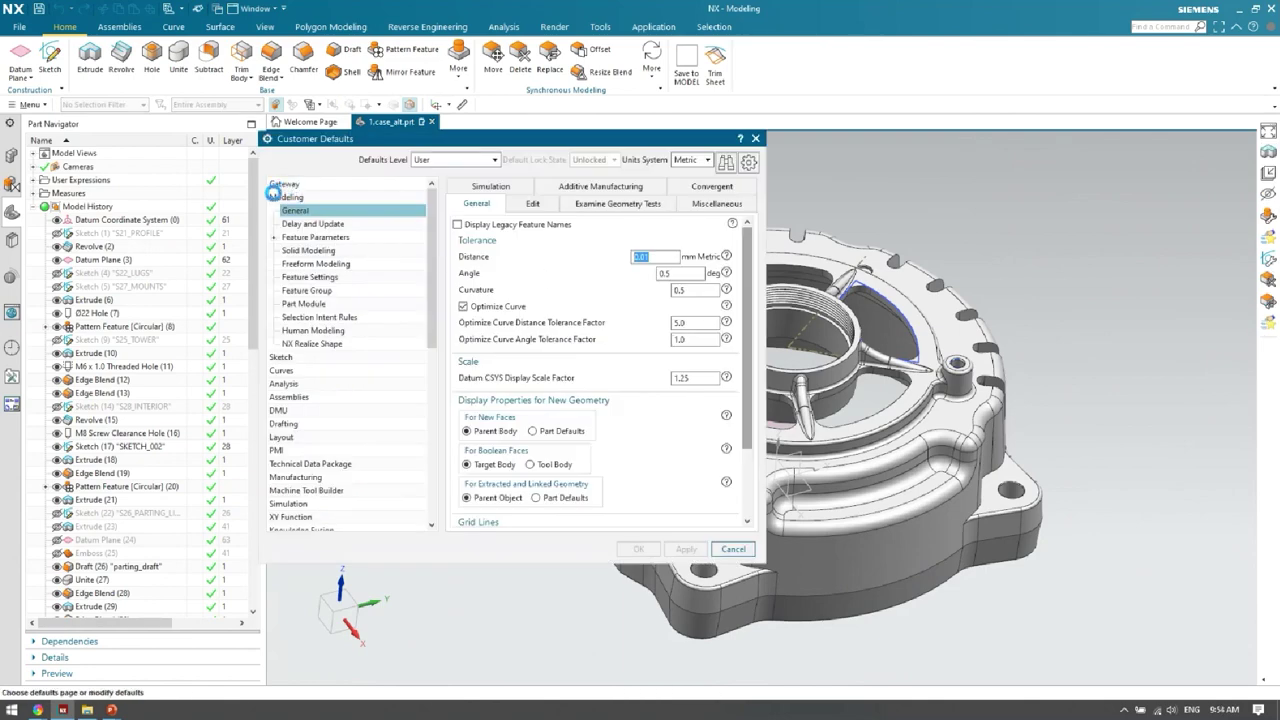
left_click(274, 186)
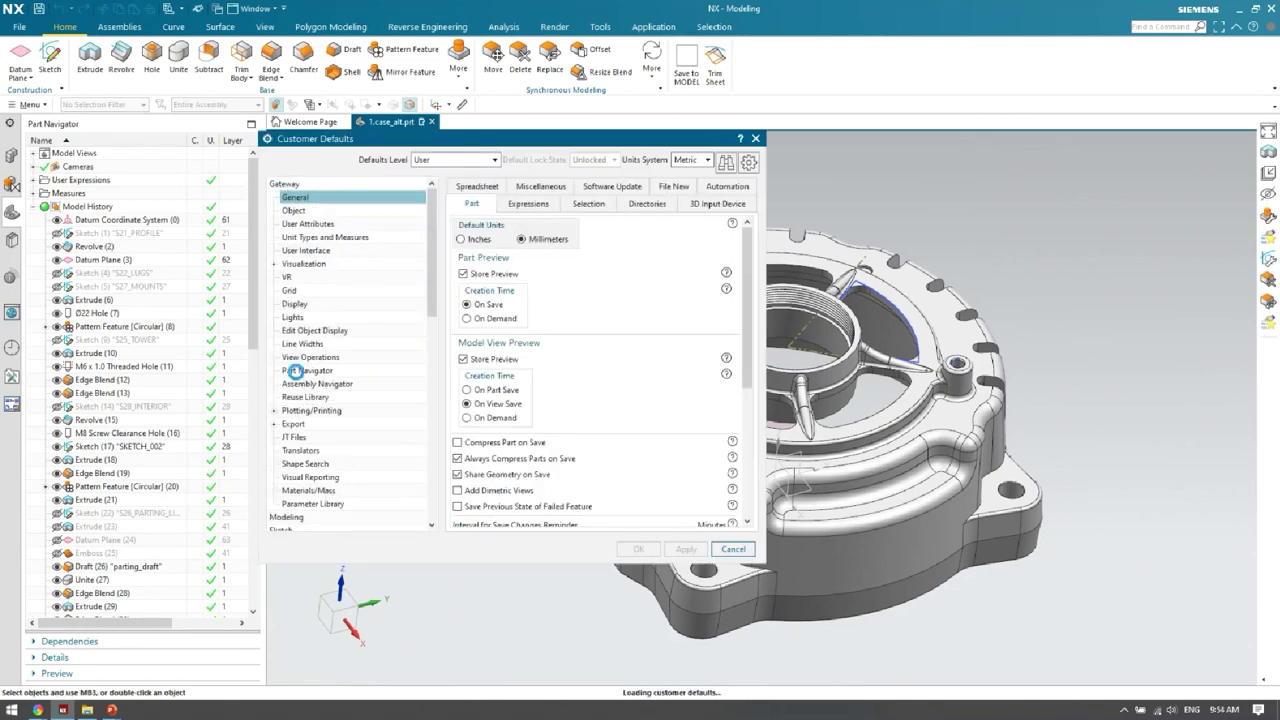
left_click(296, 370)
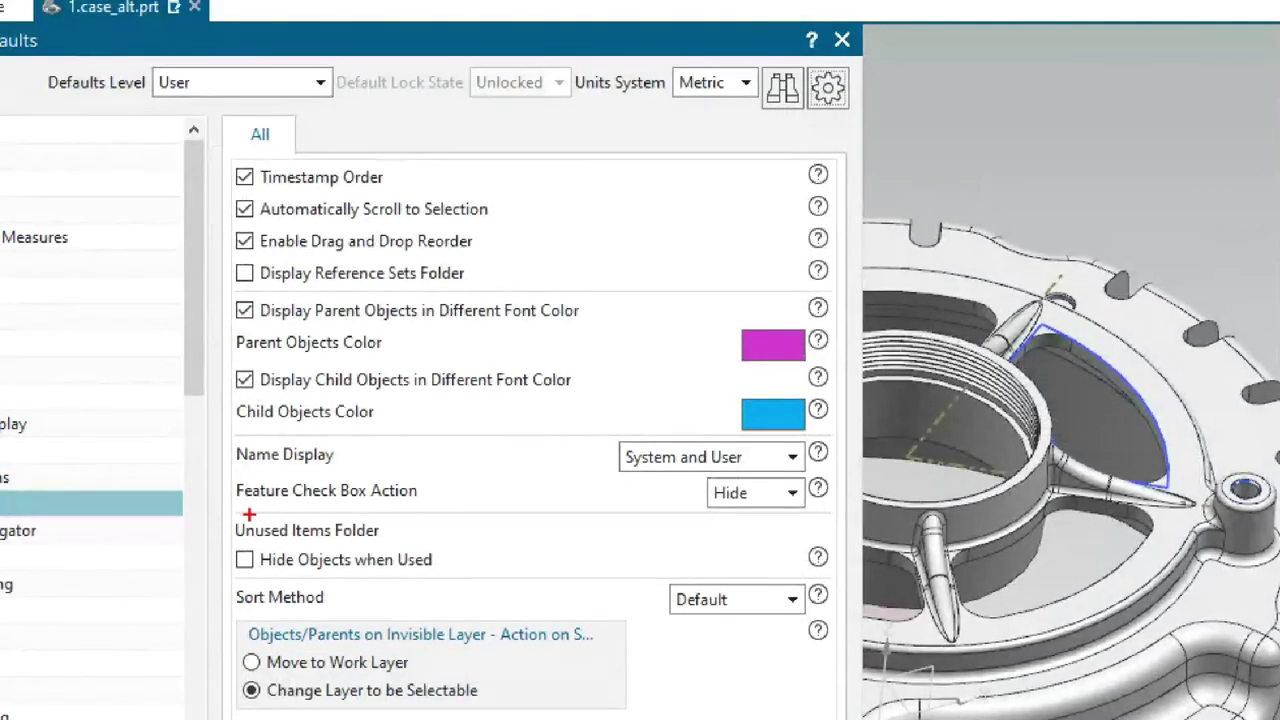
Try the Suppress and Hide options for Feature Check Box Action, ending on Suppress, and cancel the Customer Defaults changes.
left_click_drag(318, 510, 406, 494)
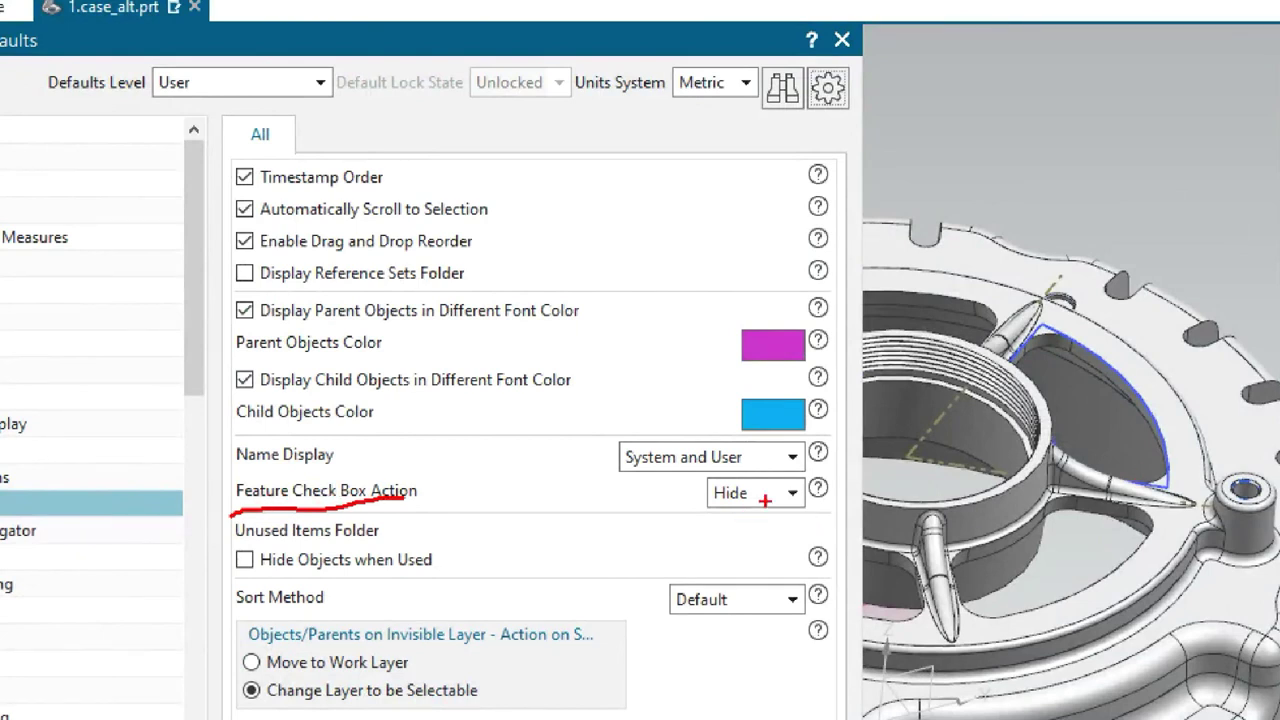
left_click_drag(790, 492, 895, 459)
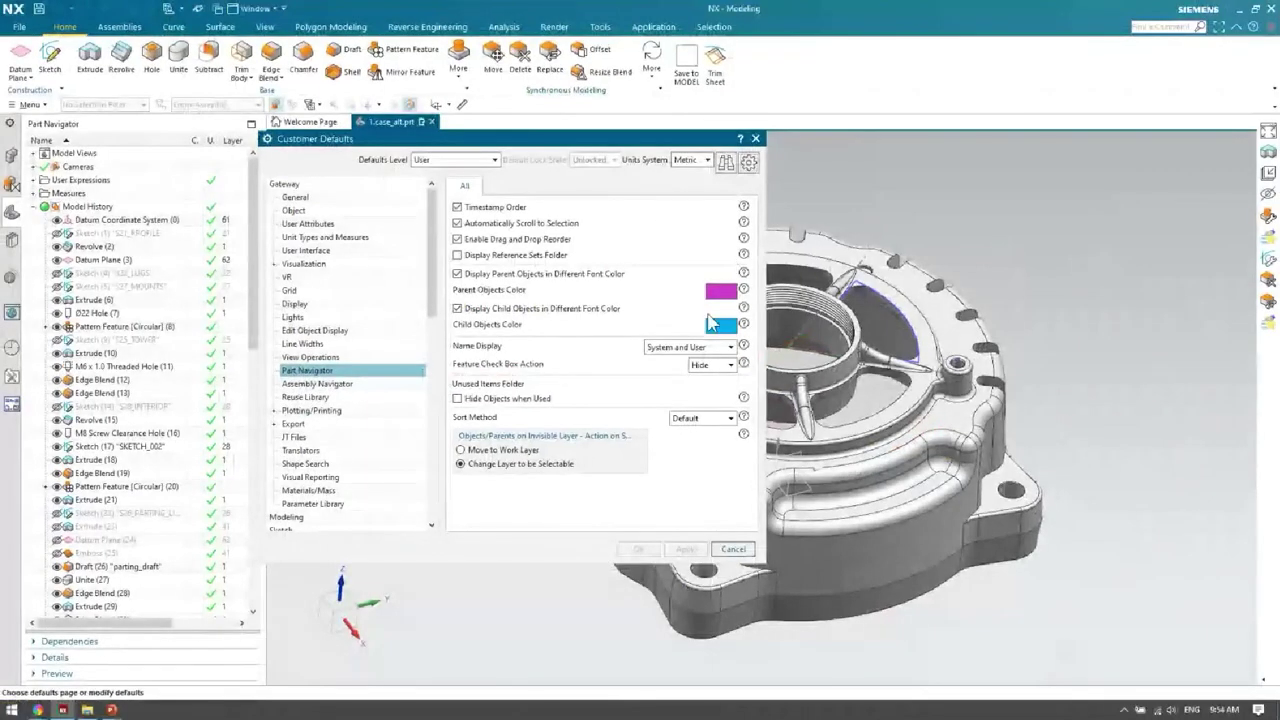
left_click(780, 492)
left_click(720, 380)
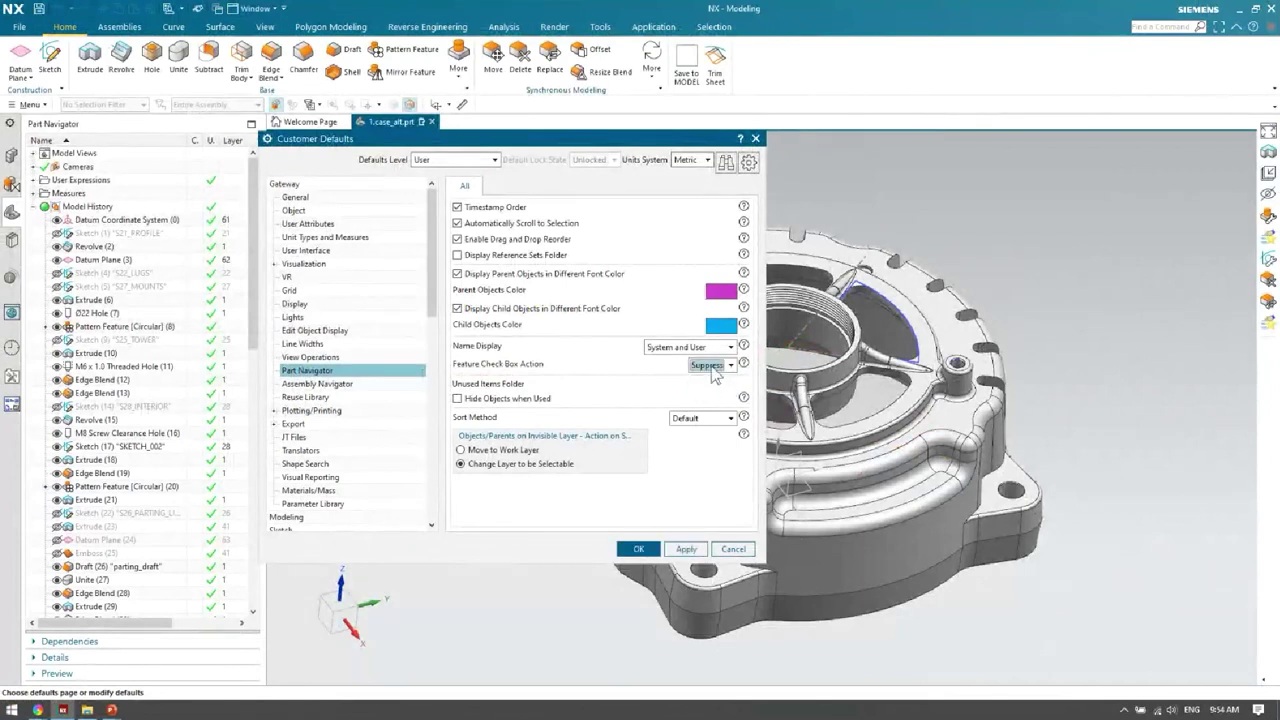
left_click(712, 365)
left_click(714, 380)
left_click(716, 366)
left_click(705, 390)
left_click(712, 366)
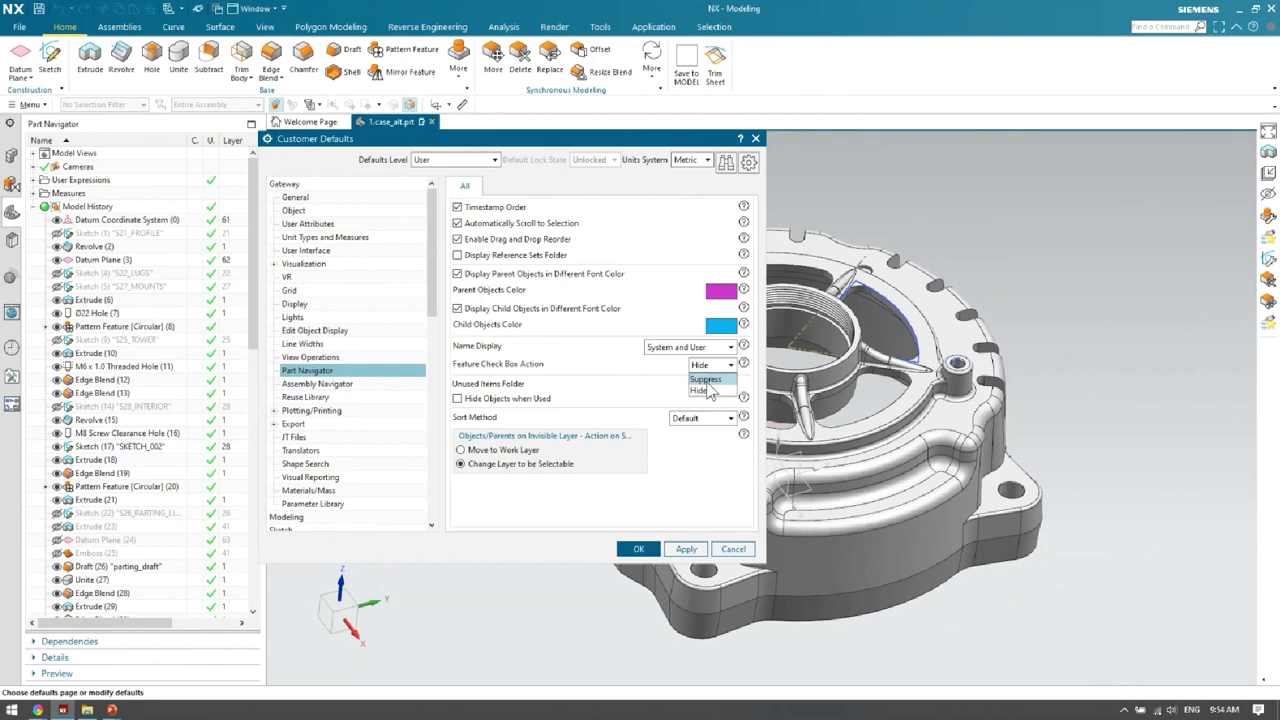
left_click(712, 379)
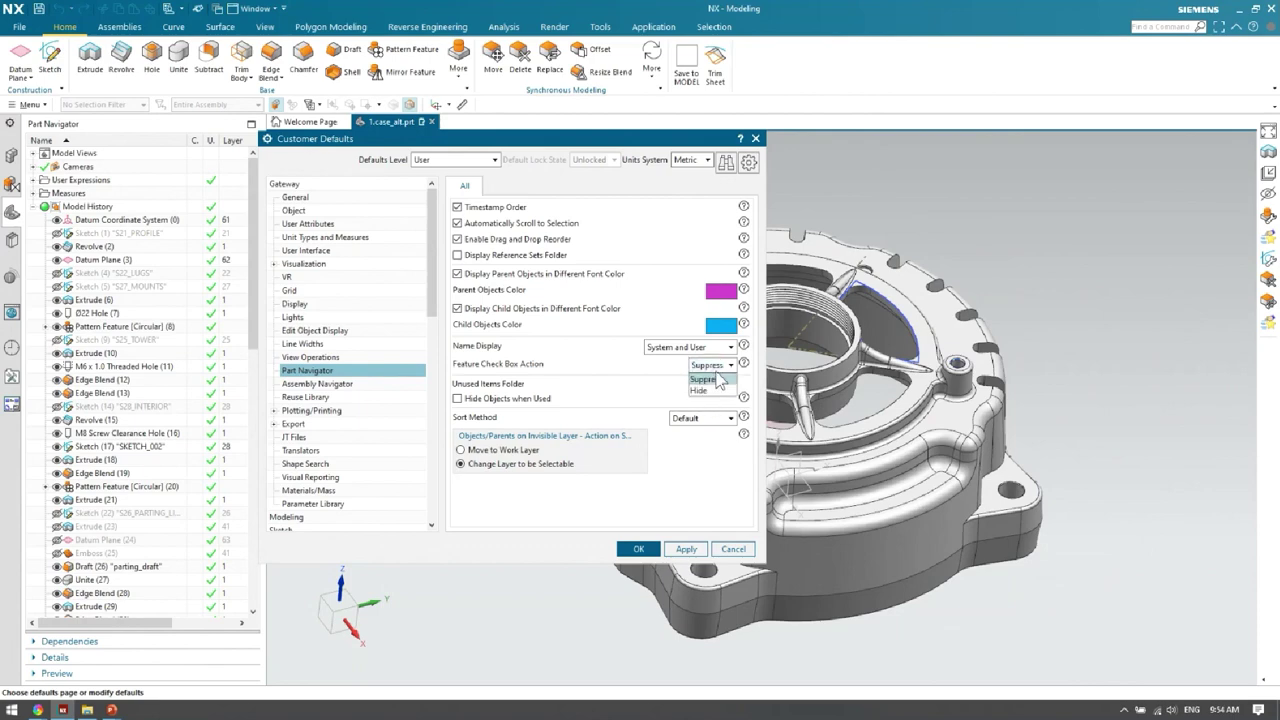
left_click(746, 553)
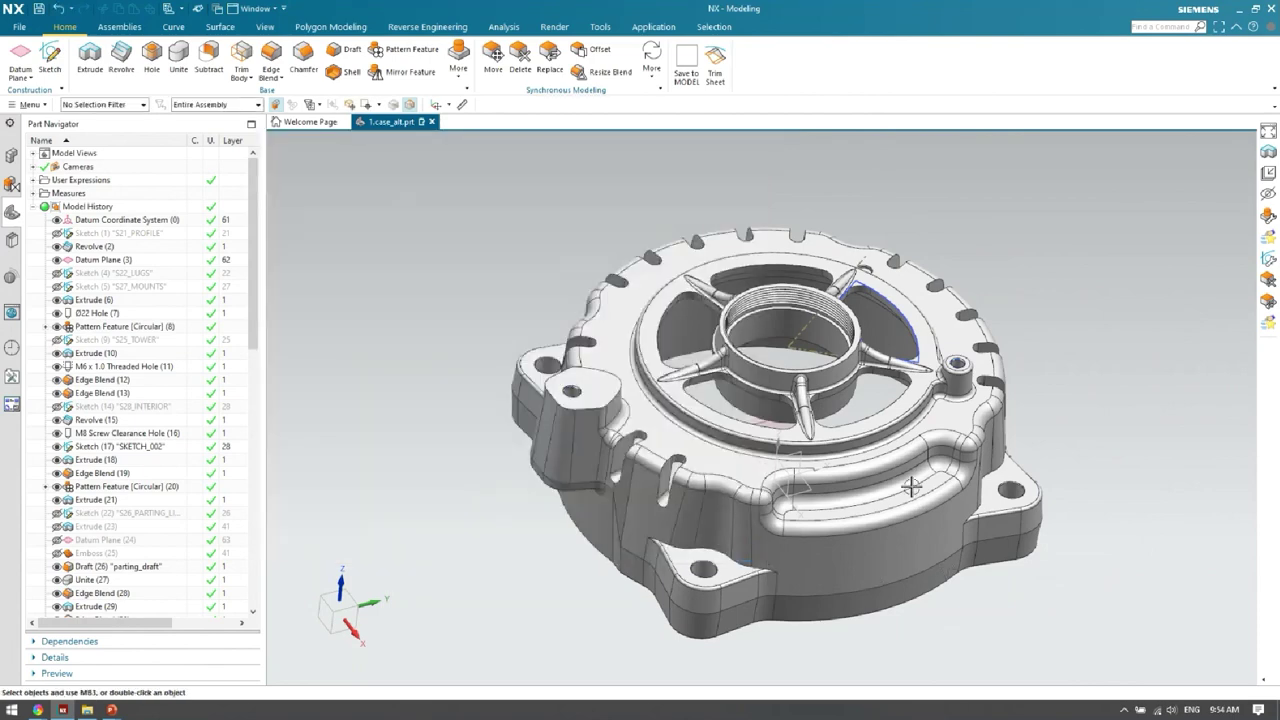
middle_click_drag(850, 503, 777, 475)
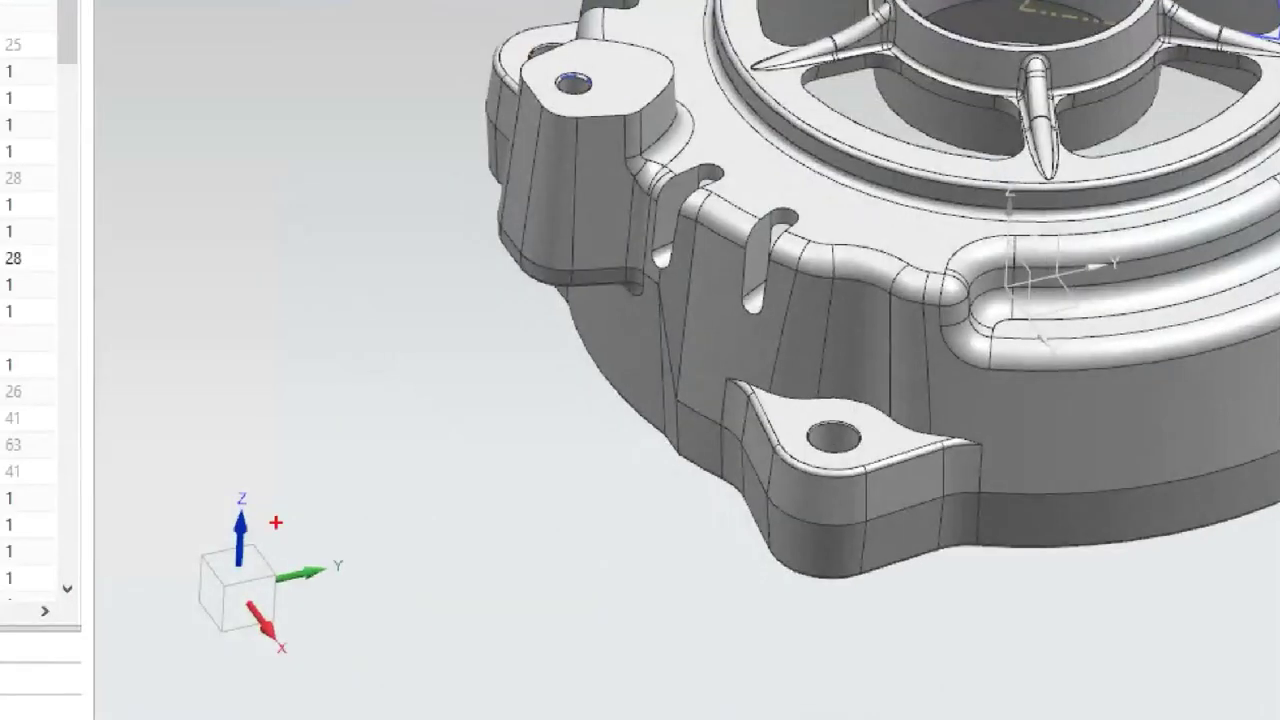
mouse_move(272, 482)
left_mouse_down()
mouse_move(192, 505)
mouse_move(161, 569)
mouse_move(178, 642)
mouse_move(257, 676)
mouse_move(316, 665)
mouse_move(379, 620)
mouse_move(356, 506)
left_mouse_up()
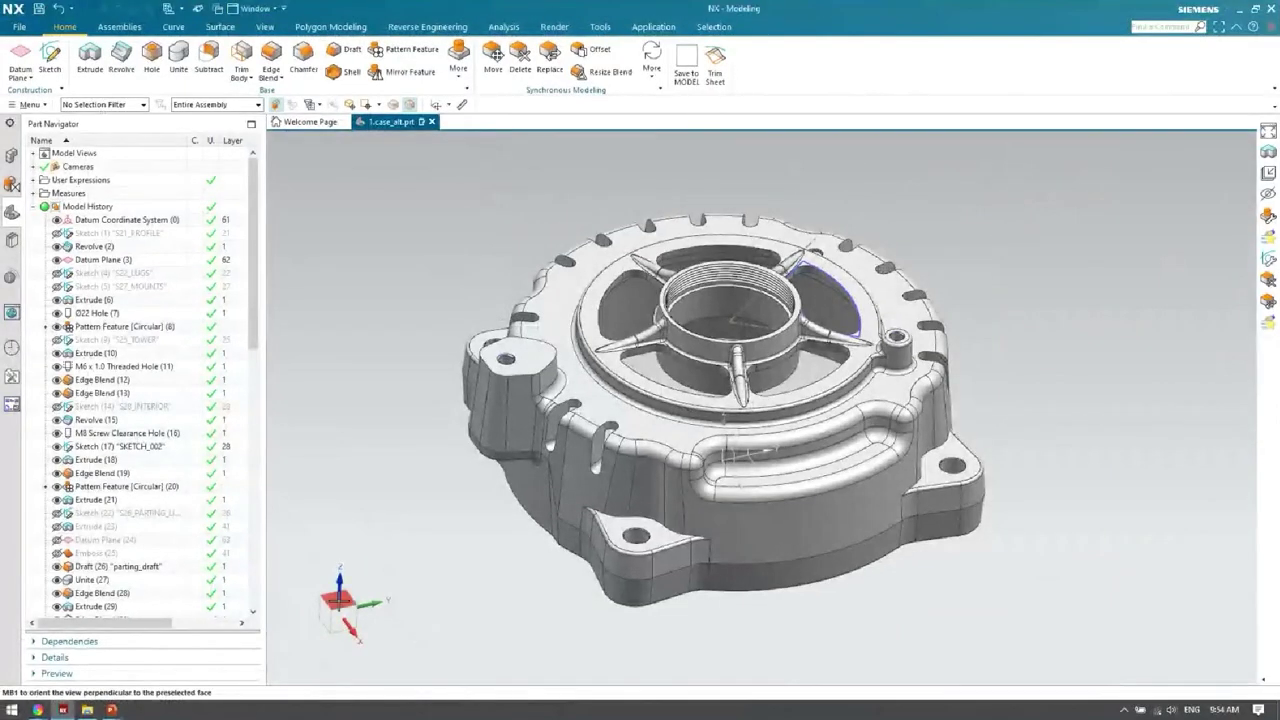
scroll(824, 470, "down", 5)
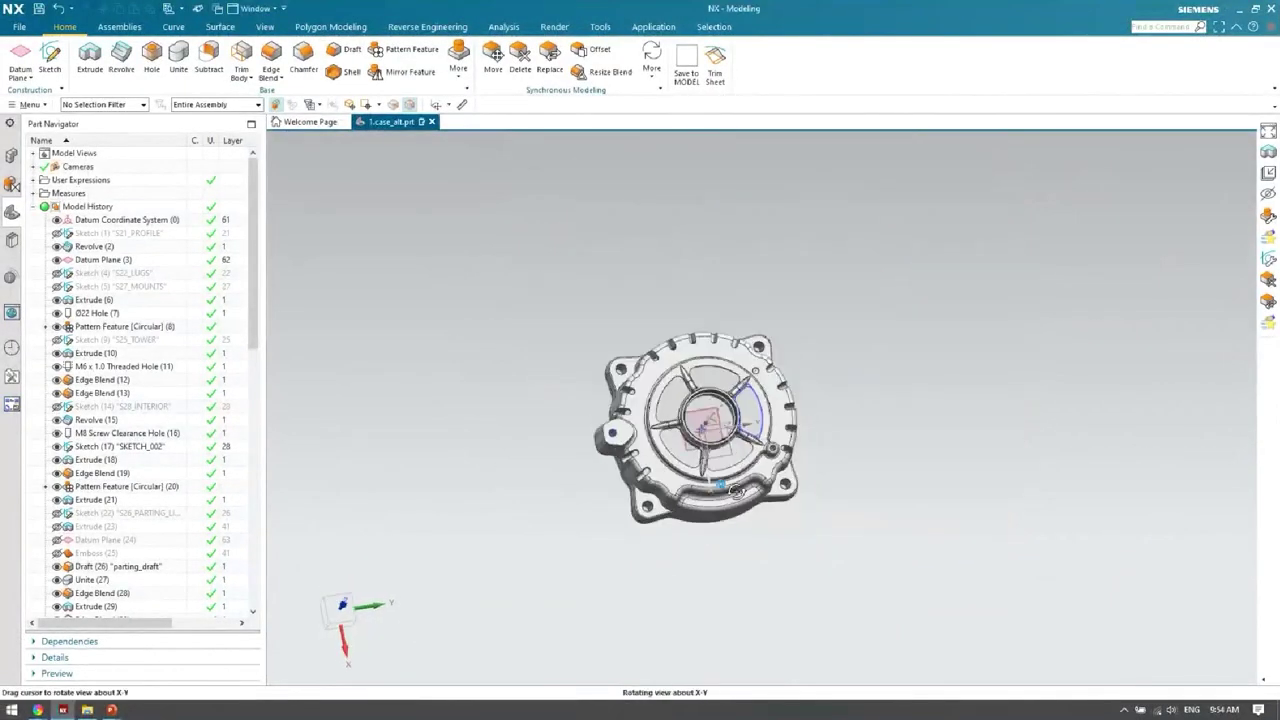
scroll(372, 562, "up", 3)
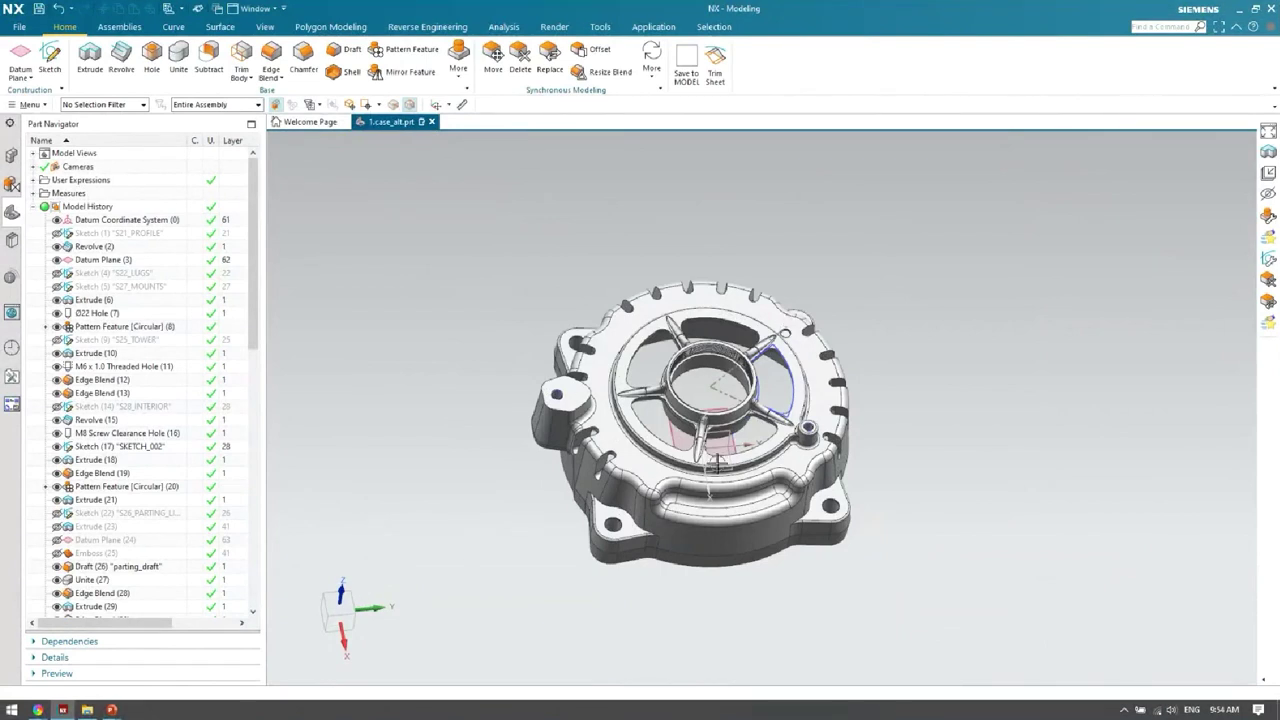
middle_click_drag(716, 465, 680, 502)
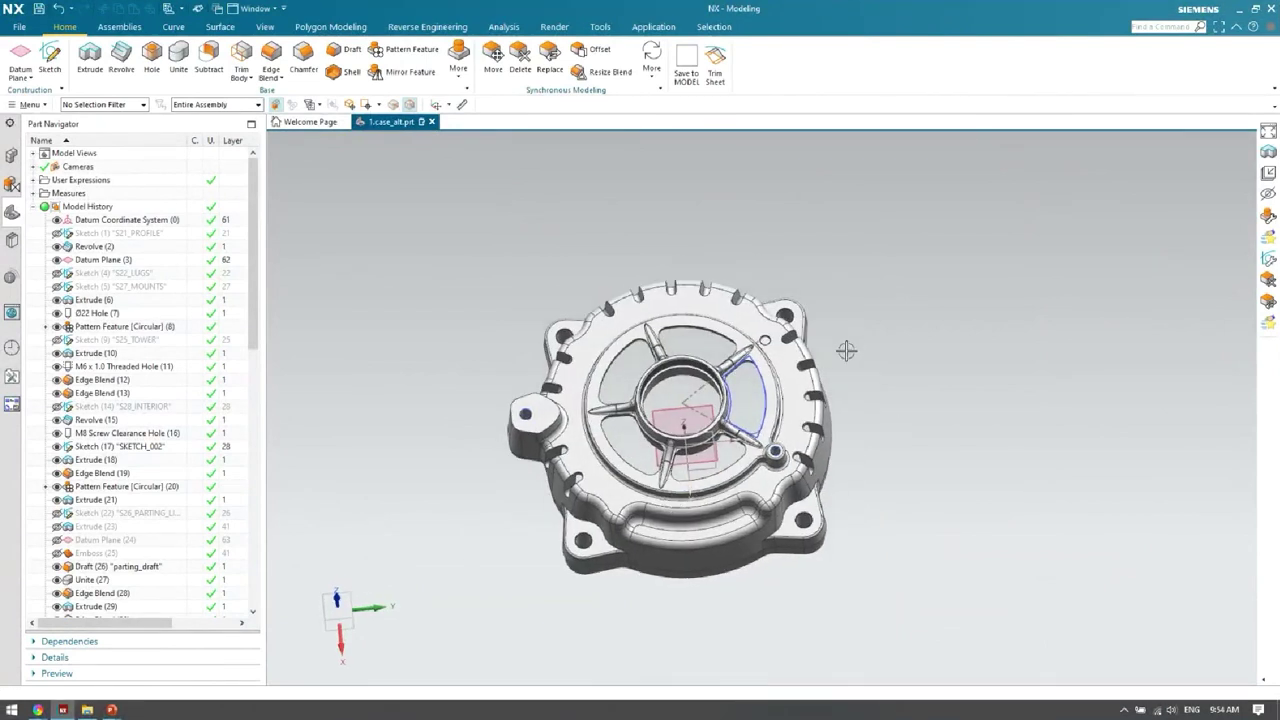
Orient the view straight onto the case's top face and fit the part in the graphics window.
middle_click_drag(803, 398, 808, 391)
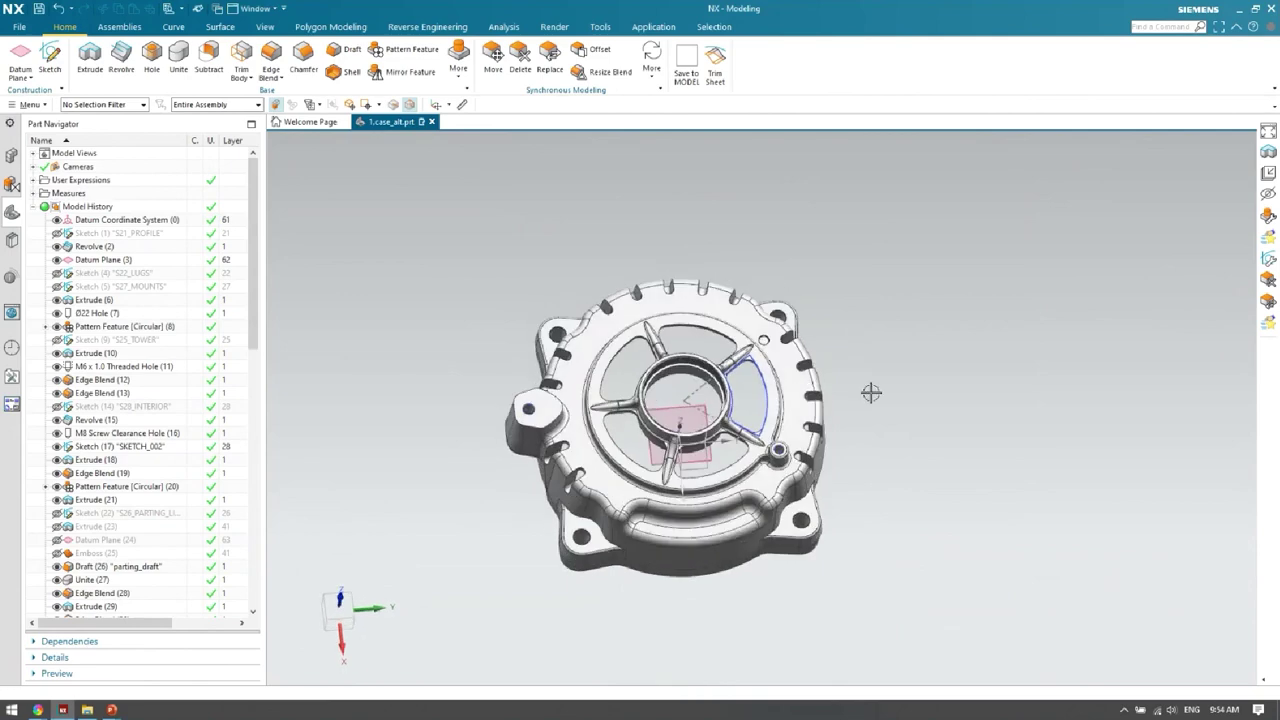
key("F8")
middle_click_drag(797, 455, 499, 421)
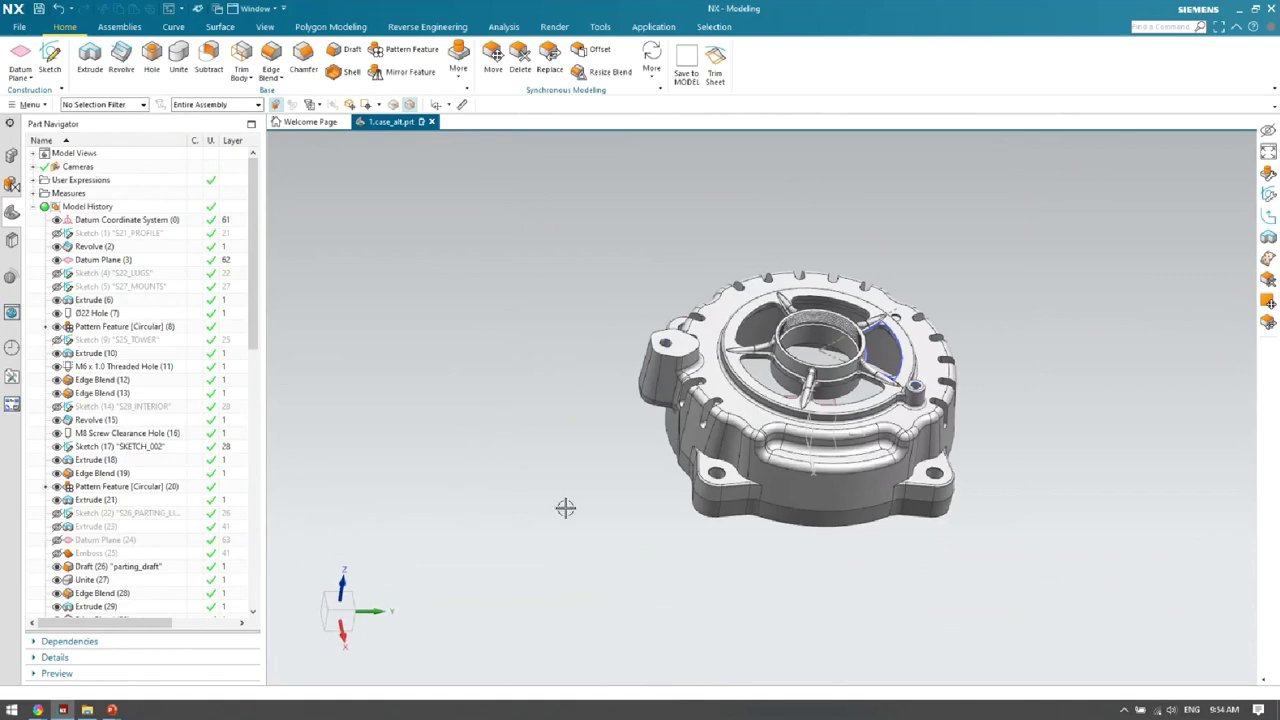
middle_click_drag(565, 508, 527, 532)
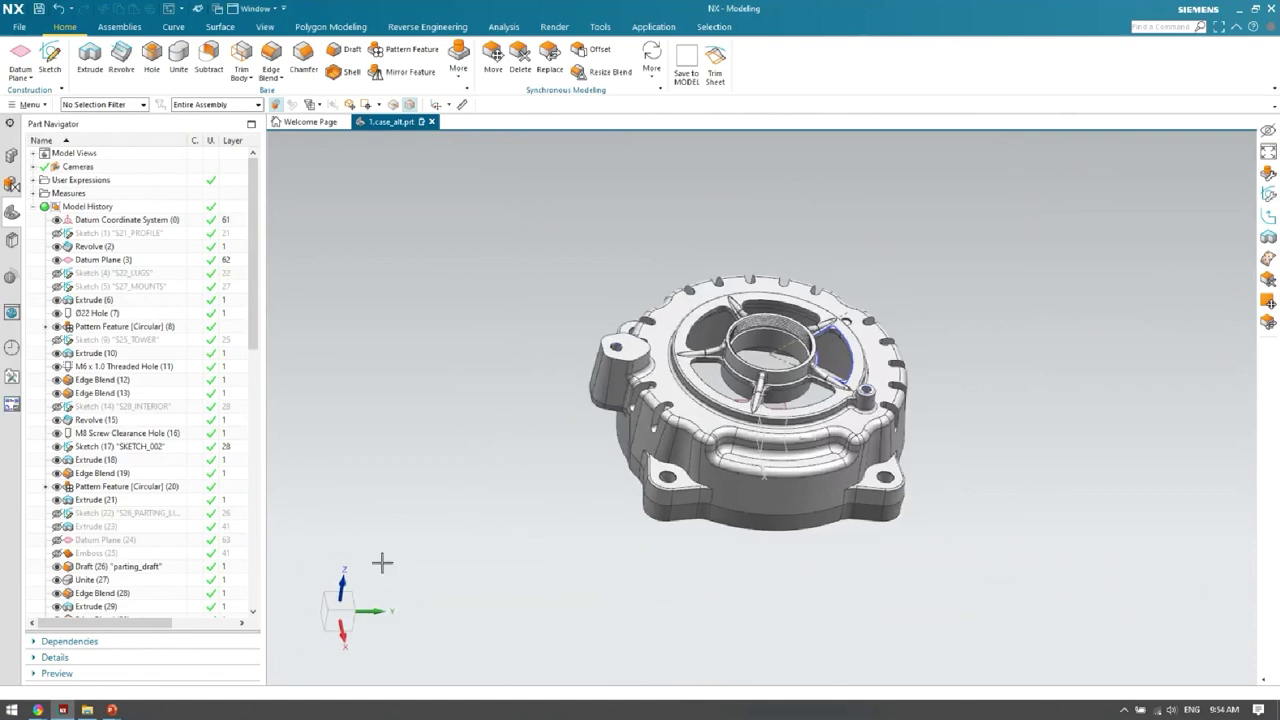
left_click(340, 600)
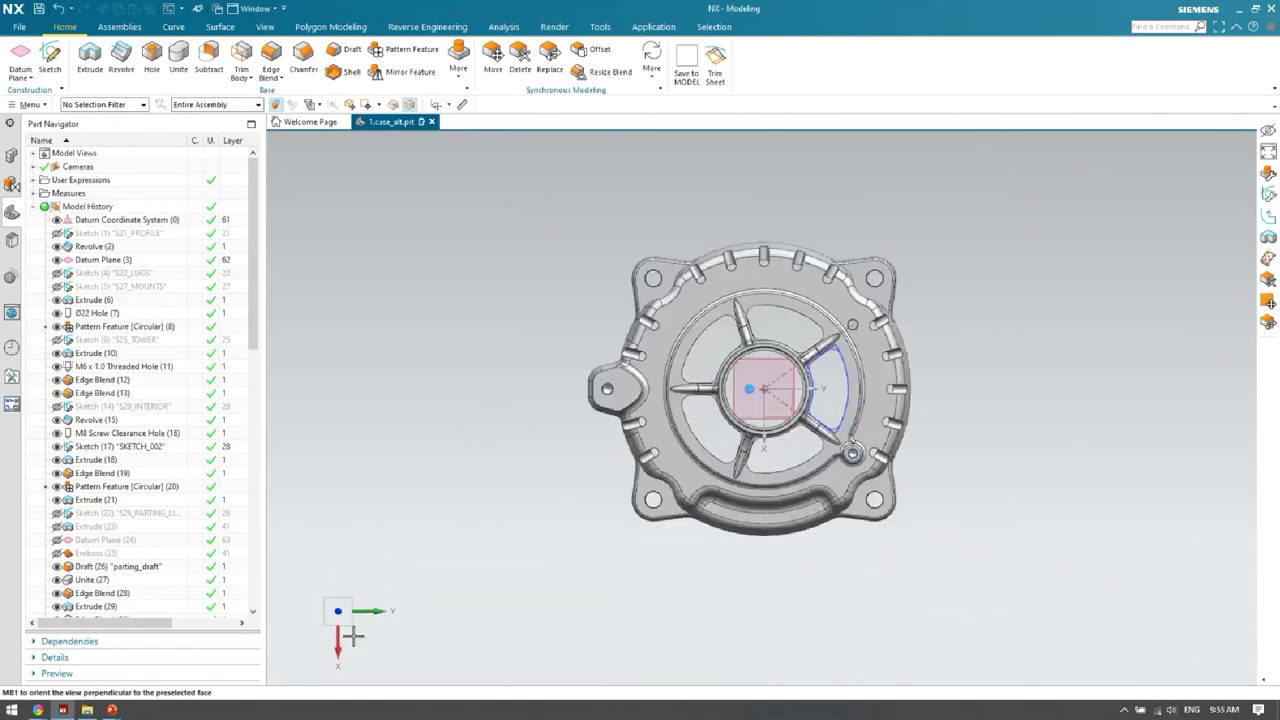
mouse_move(343, 608)
left_mouse_down()
mouse_move(357, 578)
mouse_move(350, 592)
left_mouse_up()
left_click(340, 600)
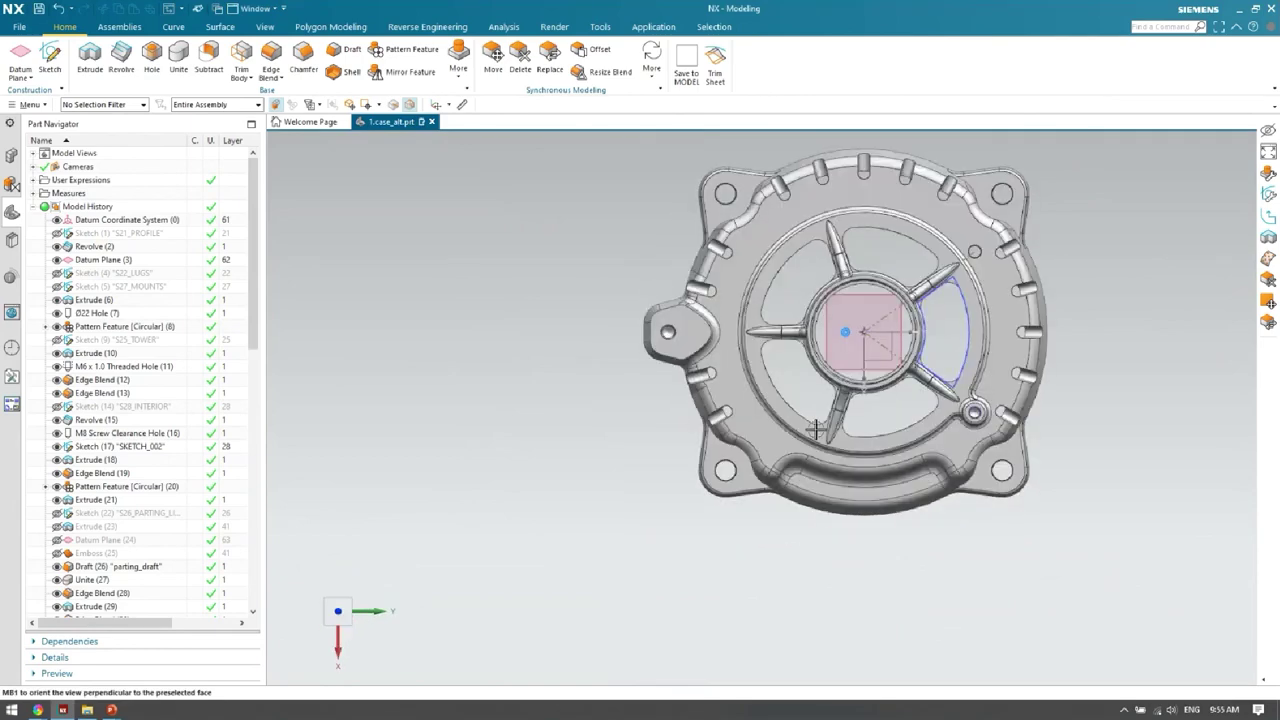
key("ctrl+f")
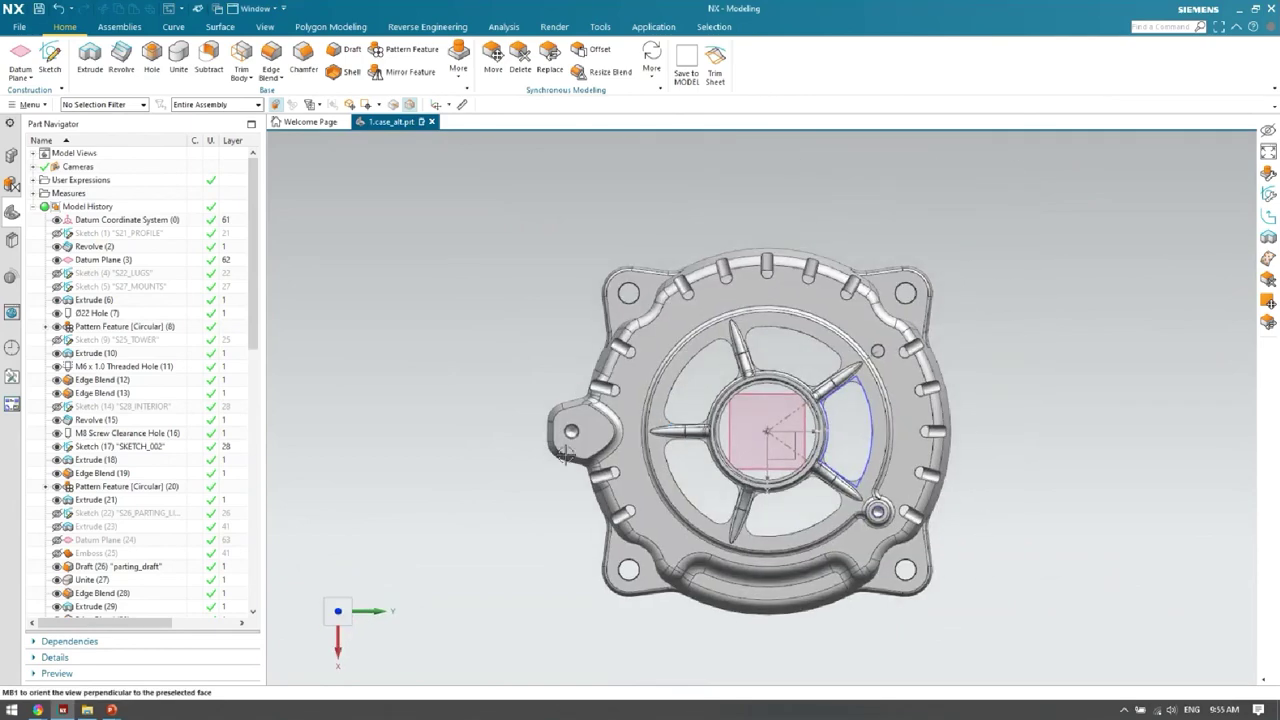
Orient the view to the case's side, return to its top face turned 90 degrees clockwise, and tilt it slightly.
left_click_drag(374, 593, 303, 643)
left_click(340, 606)
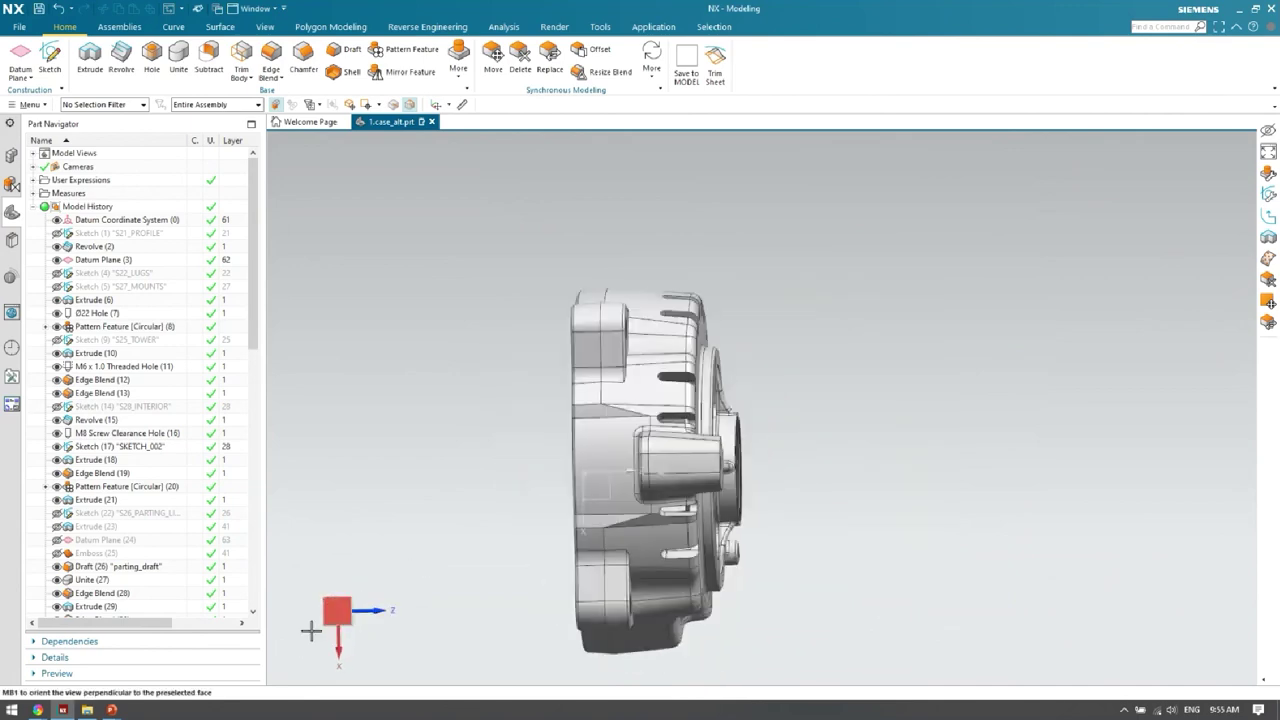
mouse_move(346, 623)
left_mouse_down()
mouse_move(334, 608)
mouse_move(362, 608)
mouse_move(338, 640)
mouse_move(330, 612)
mouse_move(318, 625)
mouse_move(374, 617)
mouse_move(330, 612)
mouse_move(371, 686)
mouse_move(338, 611)
left_mouse_up()
left_click(340, 612)
left_click(338, 611)
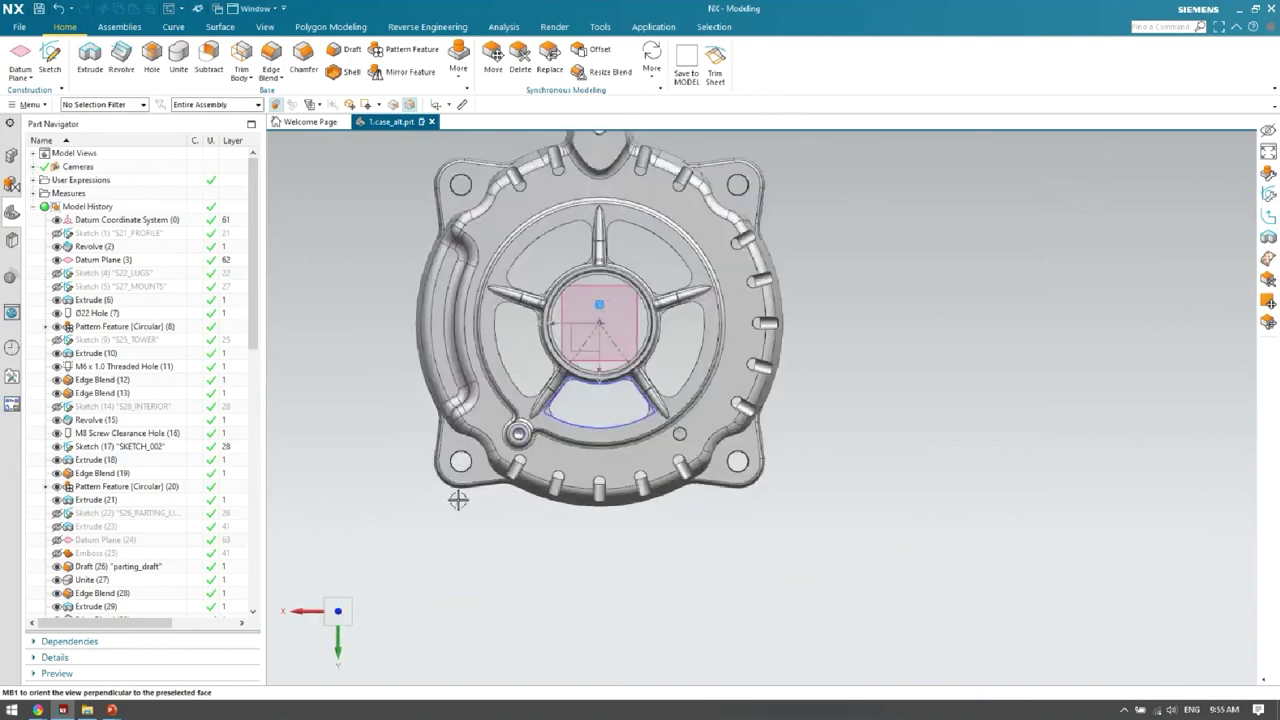
left_click(344, 611)
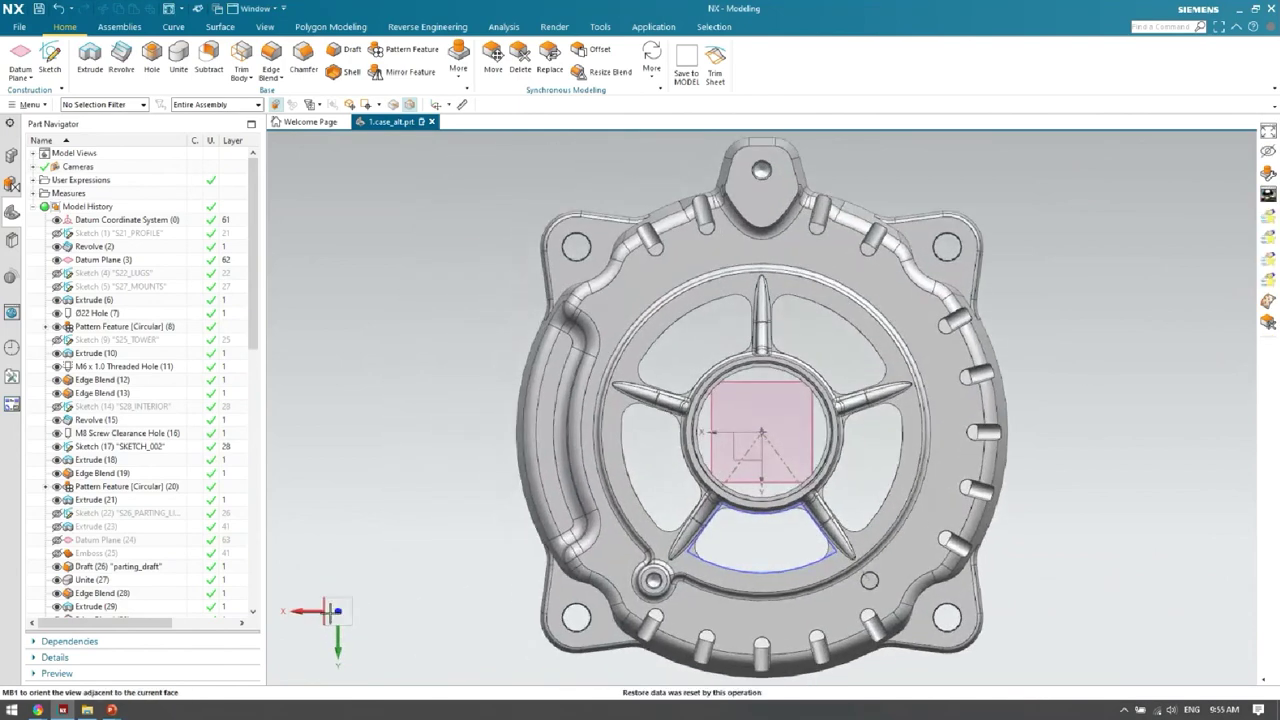
left_click_drag(331, 611, 322, 594)
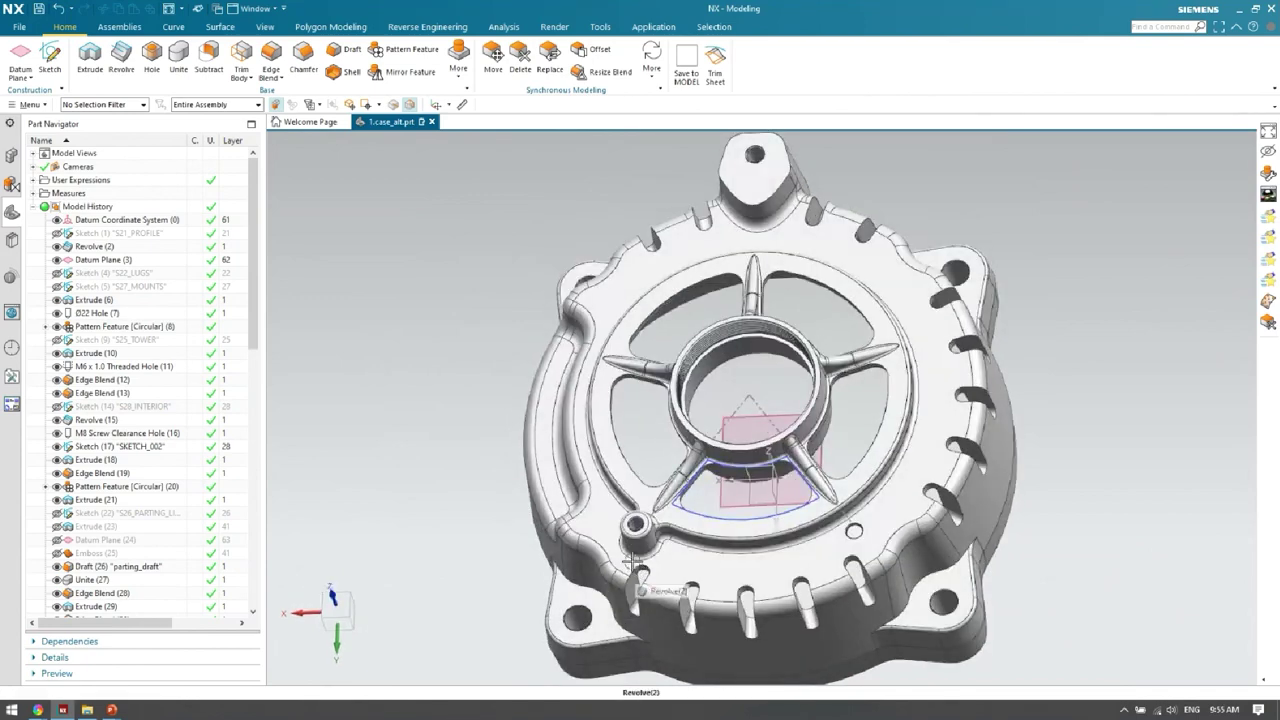
Open the QuickPick list on the rounded outer rim between the slots and preview Edge Blend(49).
middle_click_drag(547, 484, 820, 354)
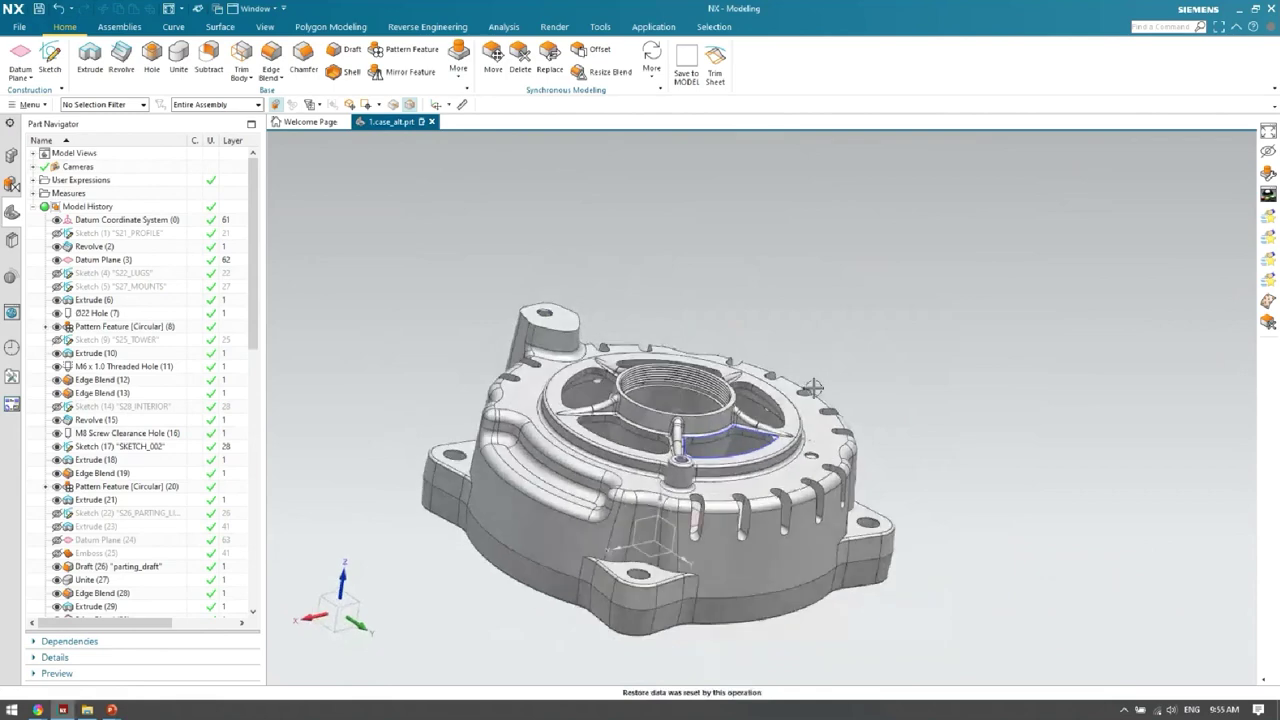
scroll(810, 446, "down", 5)
middle_click_drag(810, 446, 899, 309)
scroll(813, 405, "down", 5)
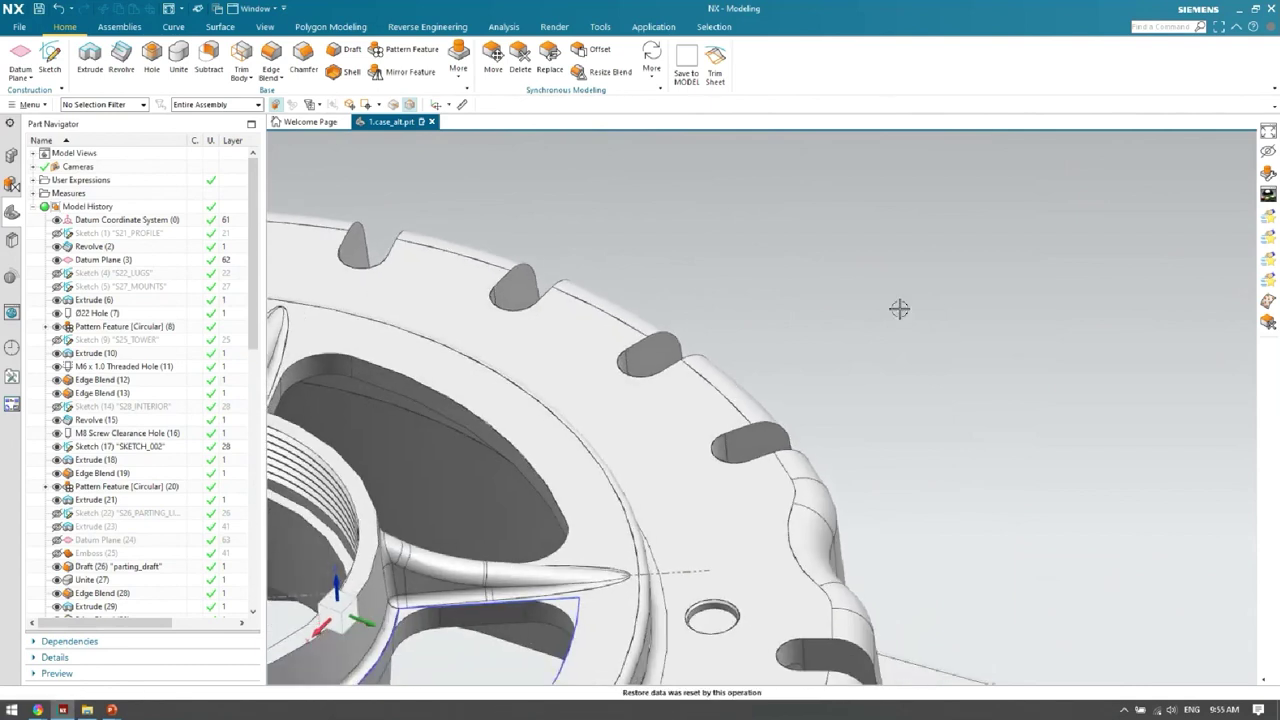
left_click(727, 393)
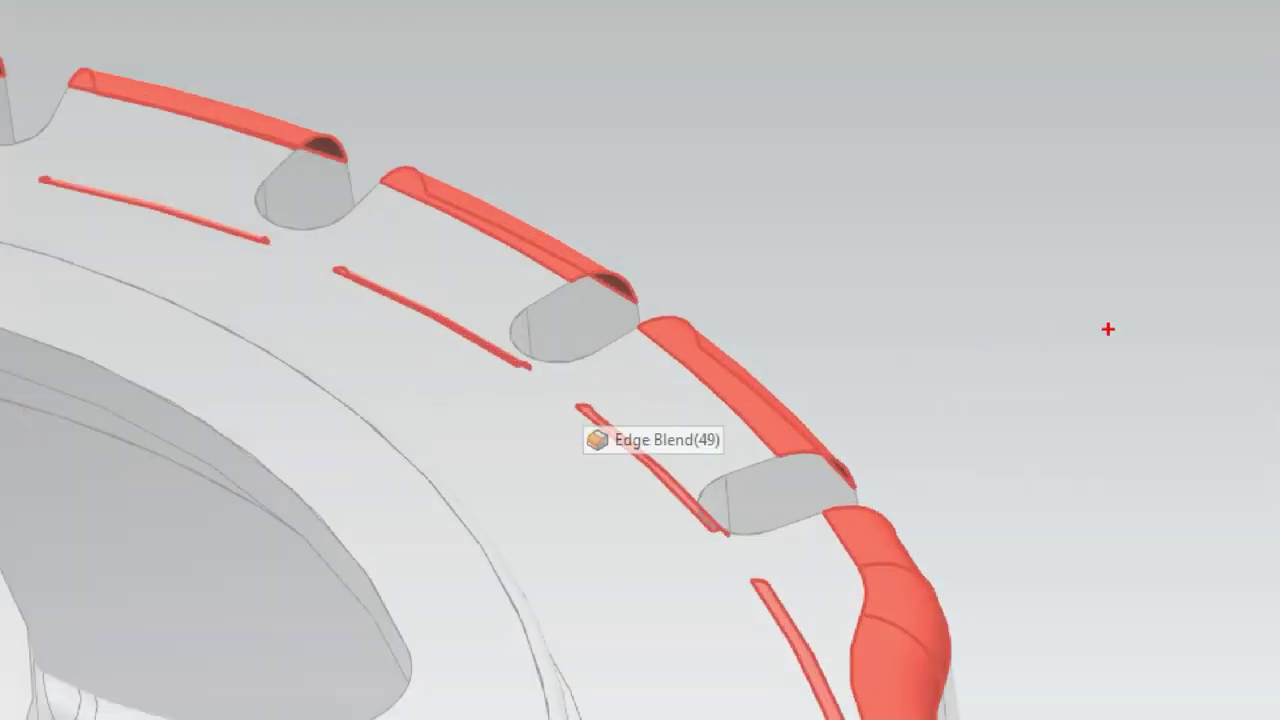
mouse_move(1036, 329)
left_mouse_down()
mouse_move(702, 369)
mouse_move(720, 527)
mouse_move(1015, 546)
mouse_move(1131, 355)
left_mouse_up()
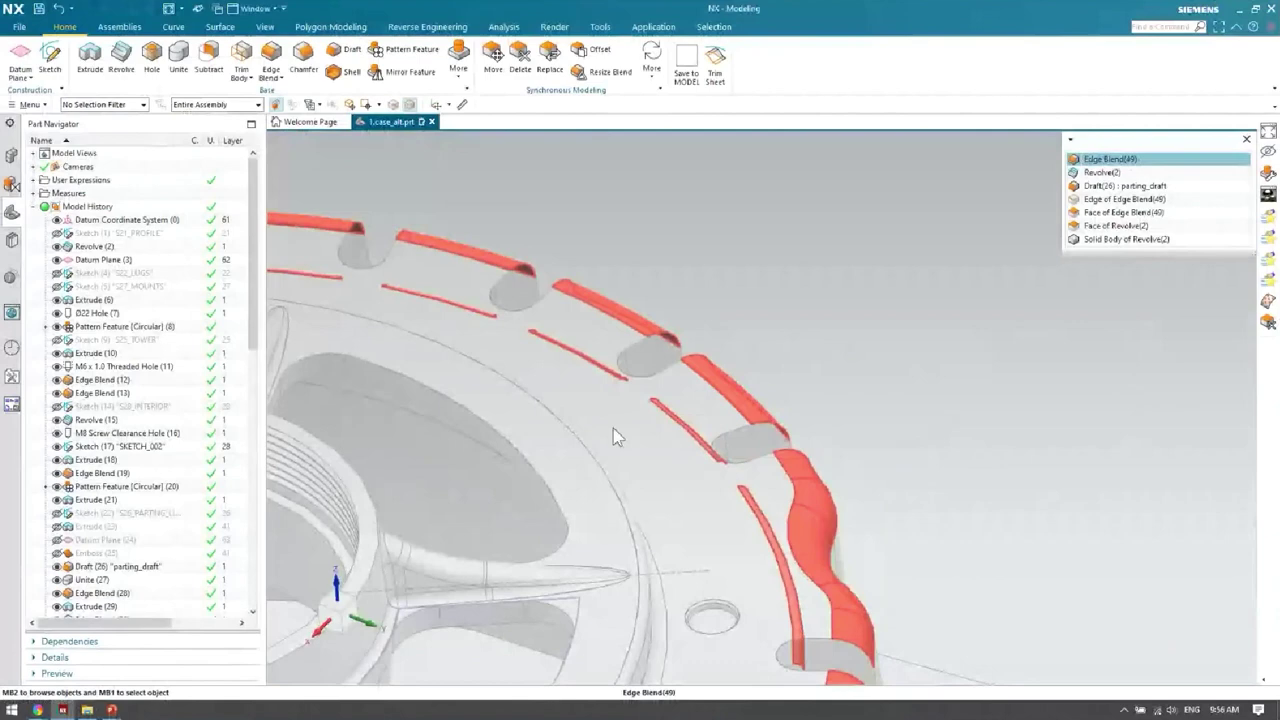
Compare the overlapping QuickPick candidates on the rim blend, including Edge Blend(49), Revolve(2) and Solid Body of Revolve(2), without selecting any.
mouse_move(509, 473)
middle_mouse_down()
mouse_move(773, 417)
mouse_move(771, 445)
mouse_move(729, 409)
middle_mouse_up()
scroll(723, 406, "up", 3)
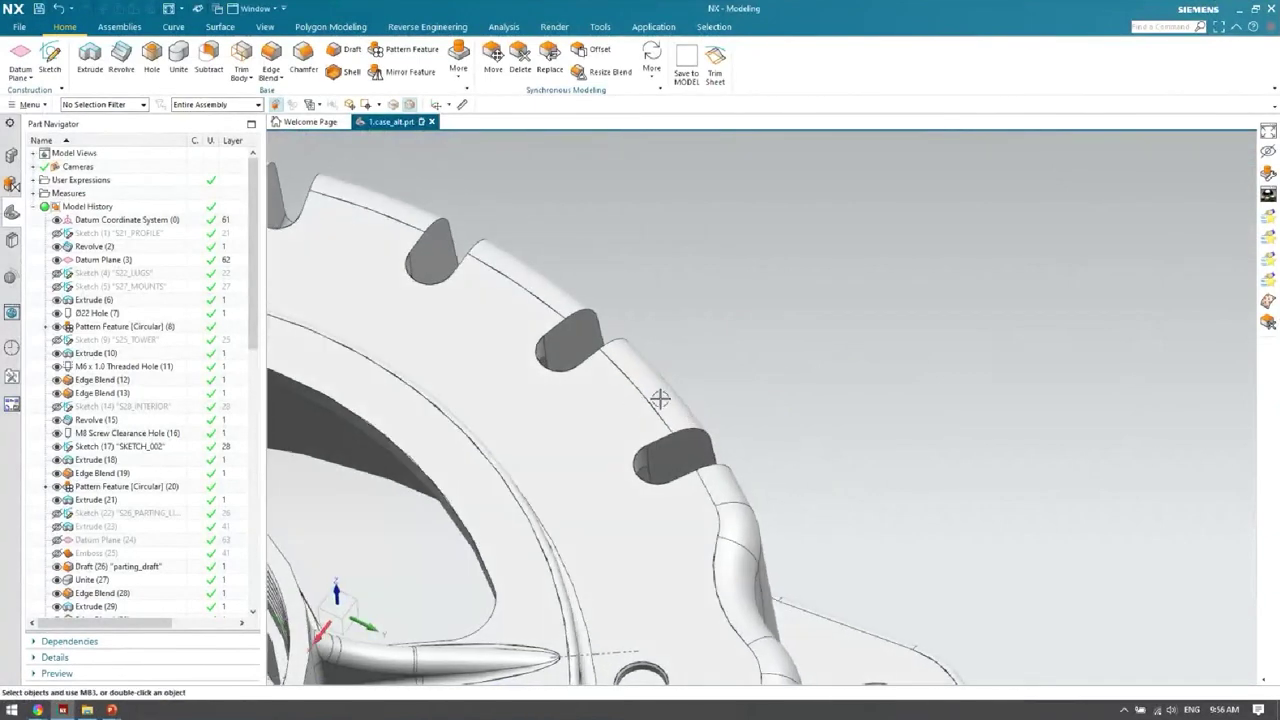
left_click(653, 404)
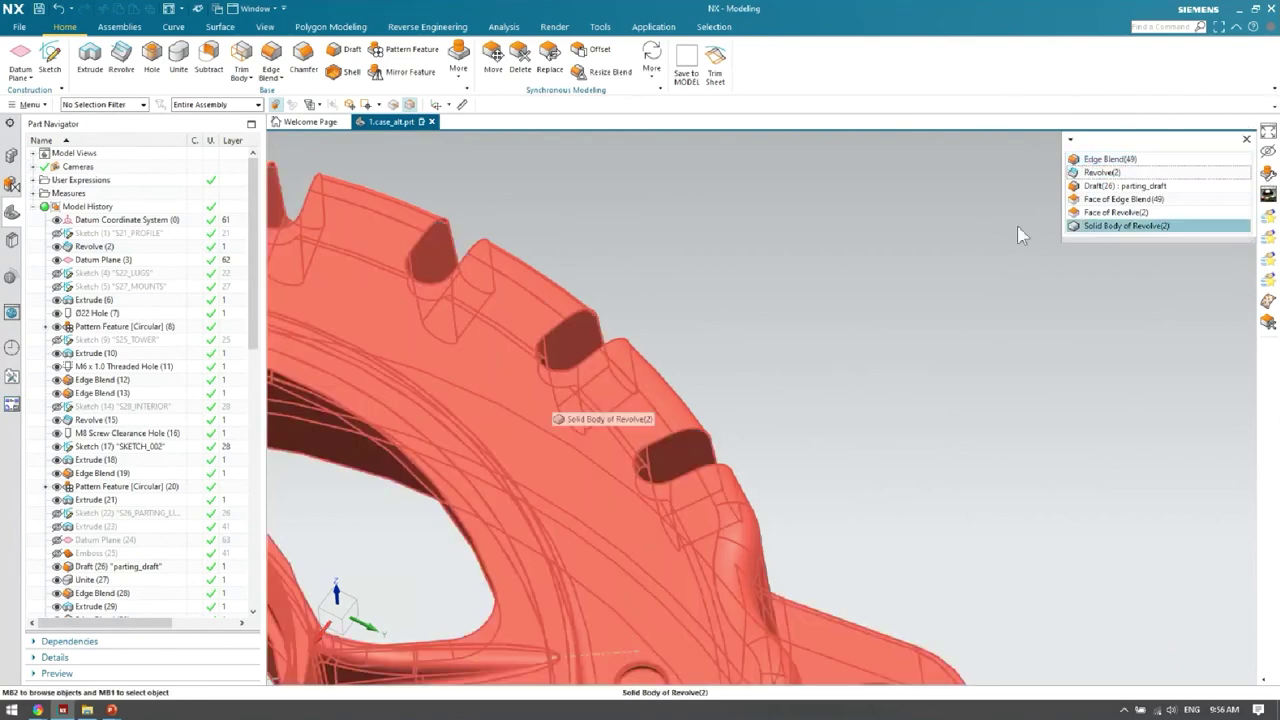
middle_click_drag(734, 323, 688, 384)
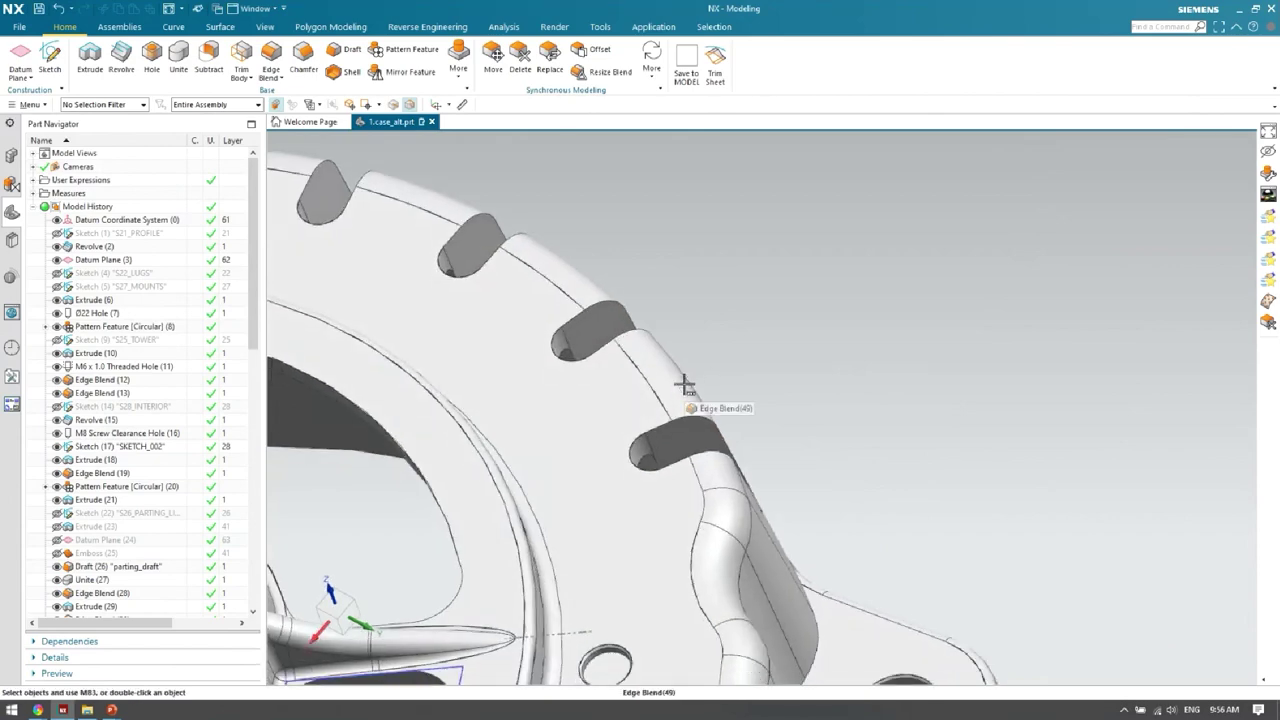
mouse_move(688, 393)
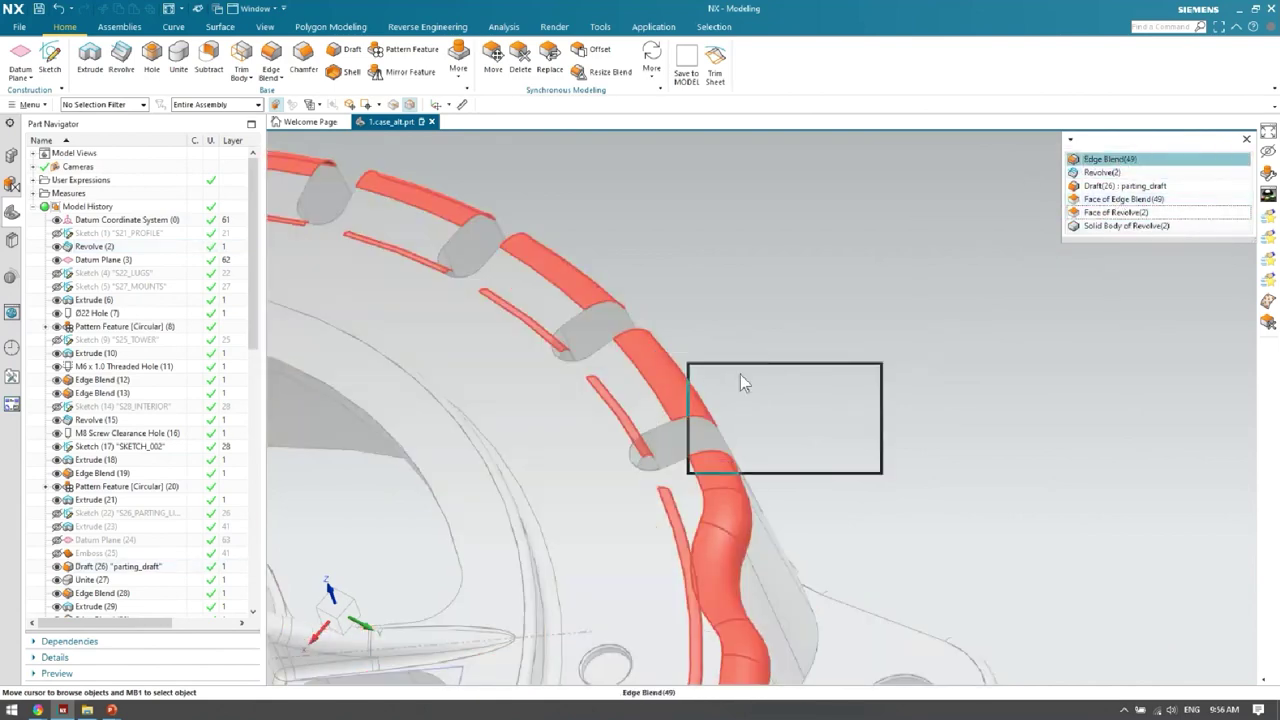
left_click_drag(740, 383, 1114, 145)
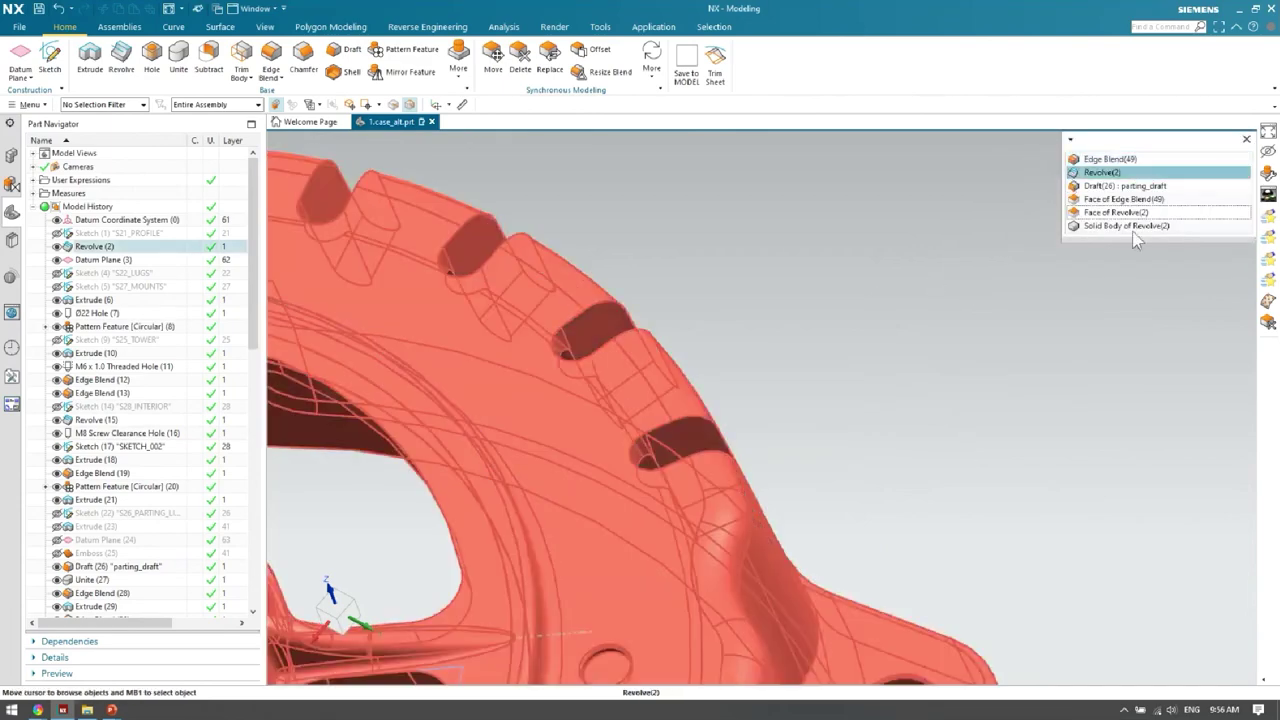
left_click(795, 371)
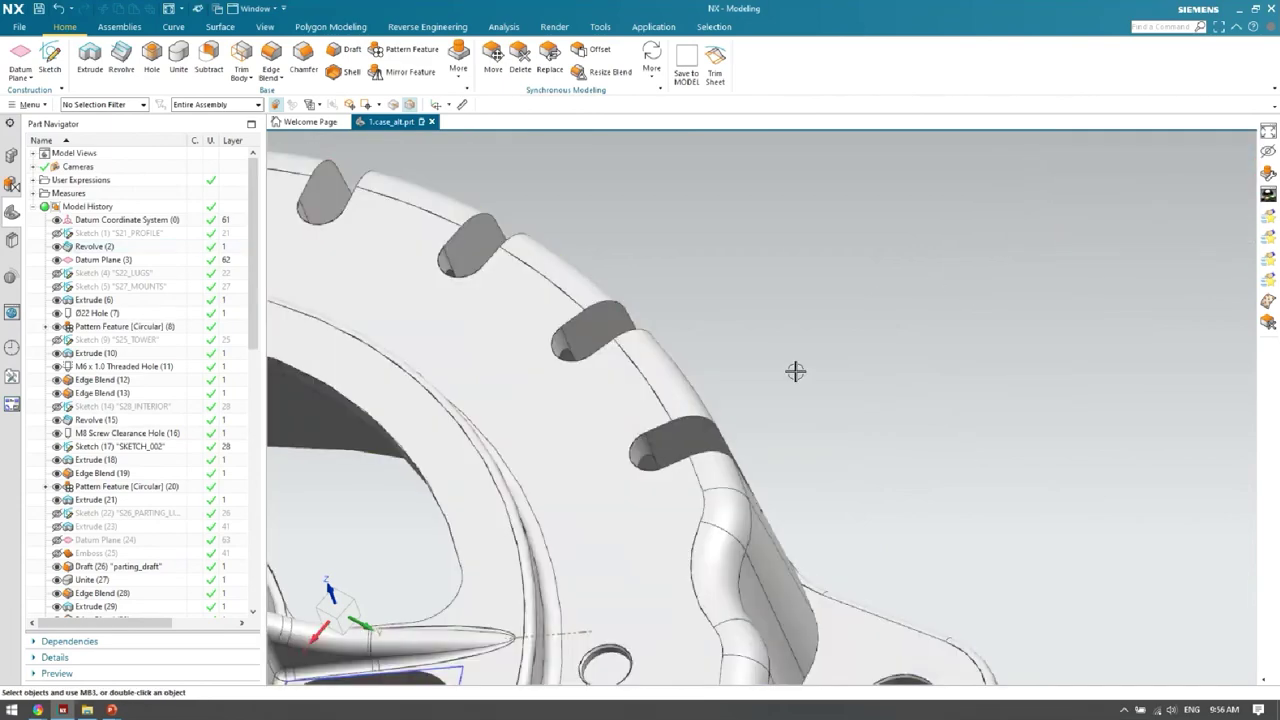
Reopen the QuickPick list on the rim blend, reposition it closer to the model, and preview Revolve(2).
left_click(679, 382)
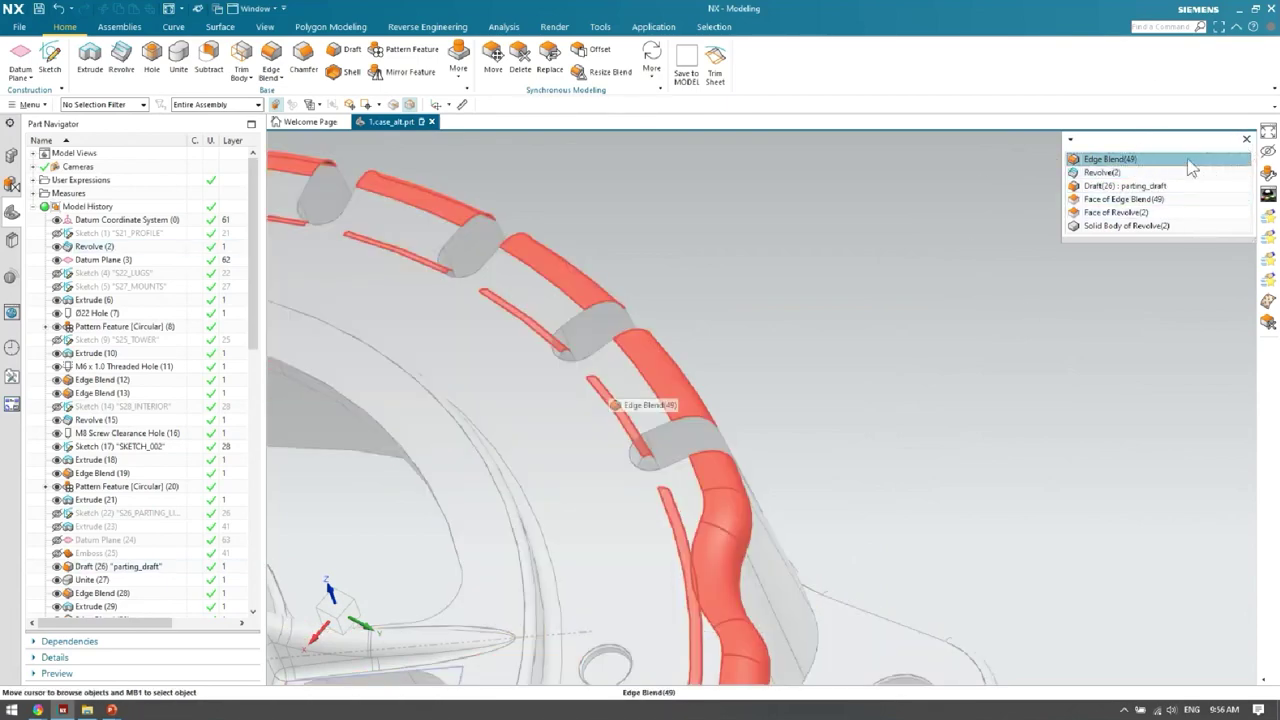
left_click_drag(1183, 151, 919, 376)
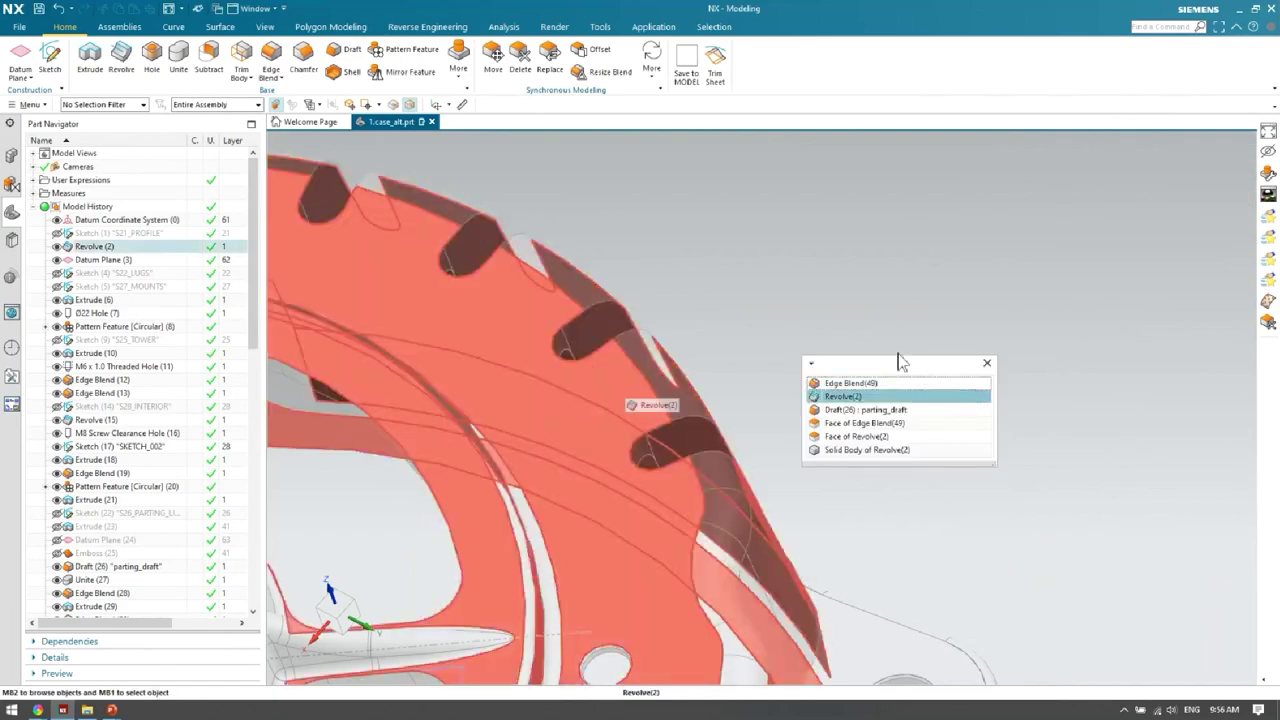
key("Return")
Browse the QuickPick candidates on the side wall of the tower boss, including Draft(26) and Face of Extrude(10), repositioning the list before closing it.
scroll(870, 342, "down", 5)
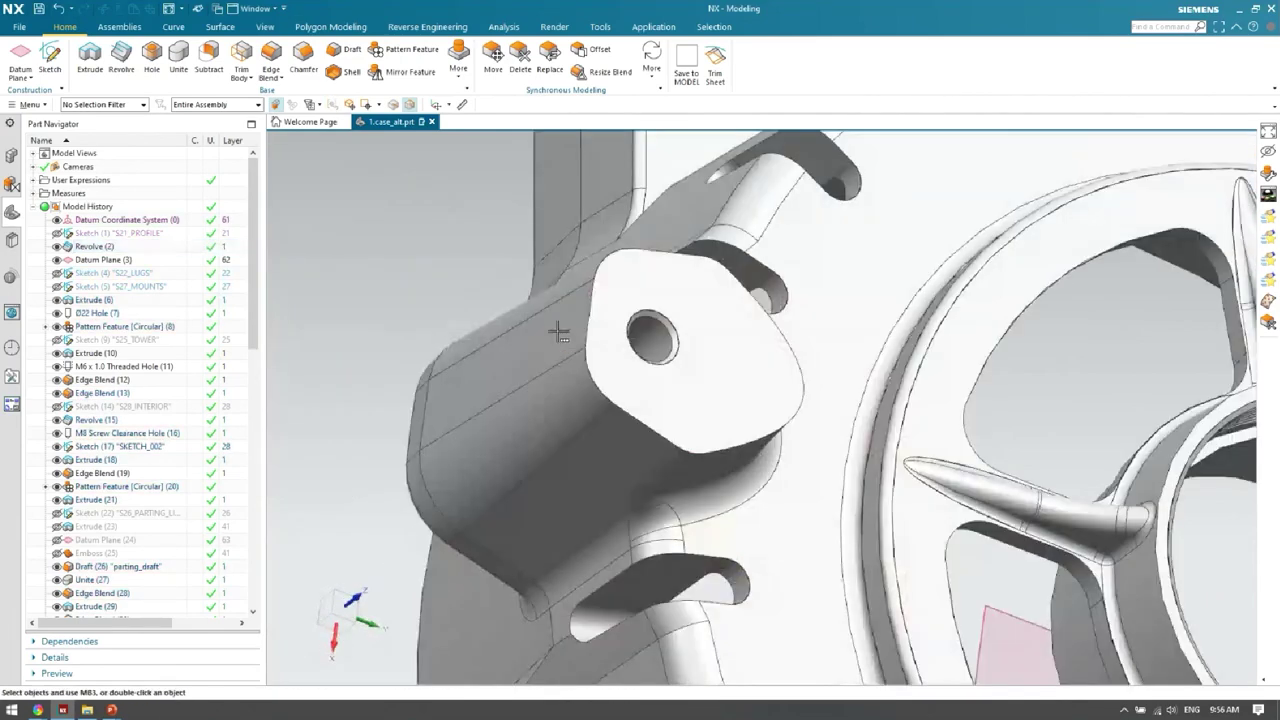
left_click(557, 331)
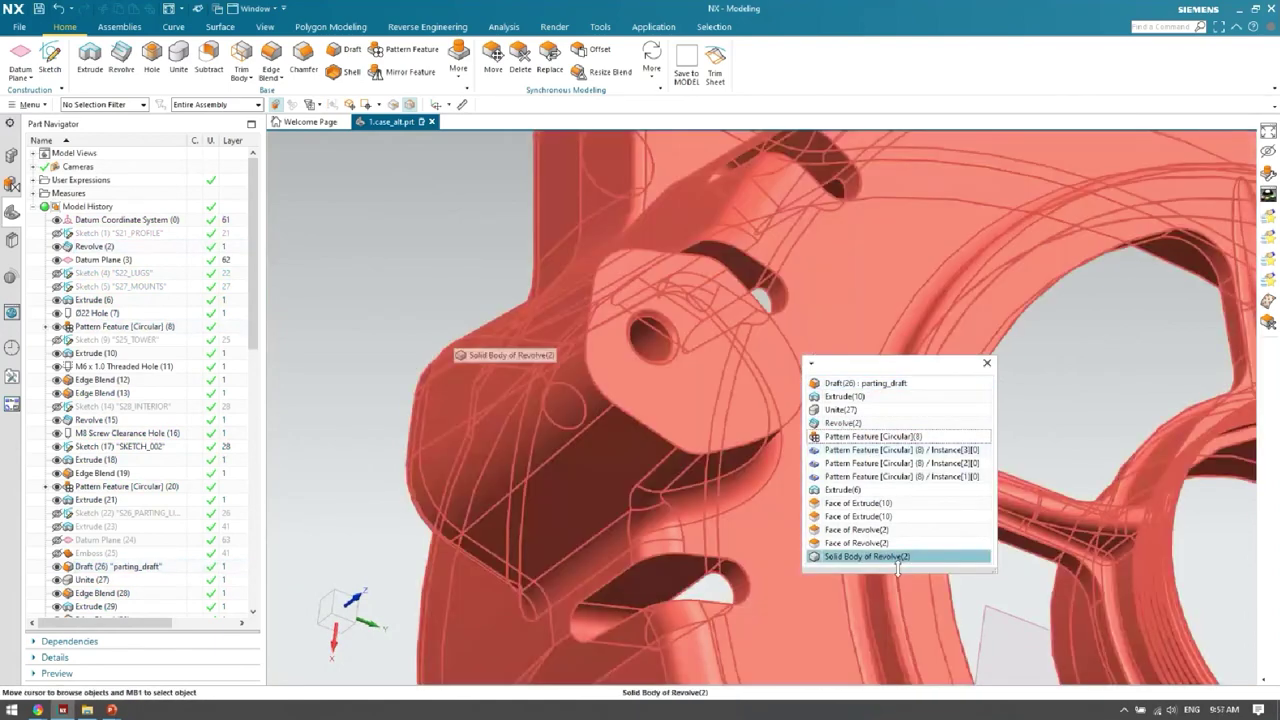
left_click_drag(873, 366, 861, 347)
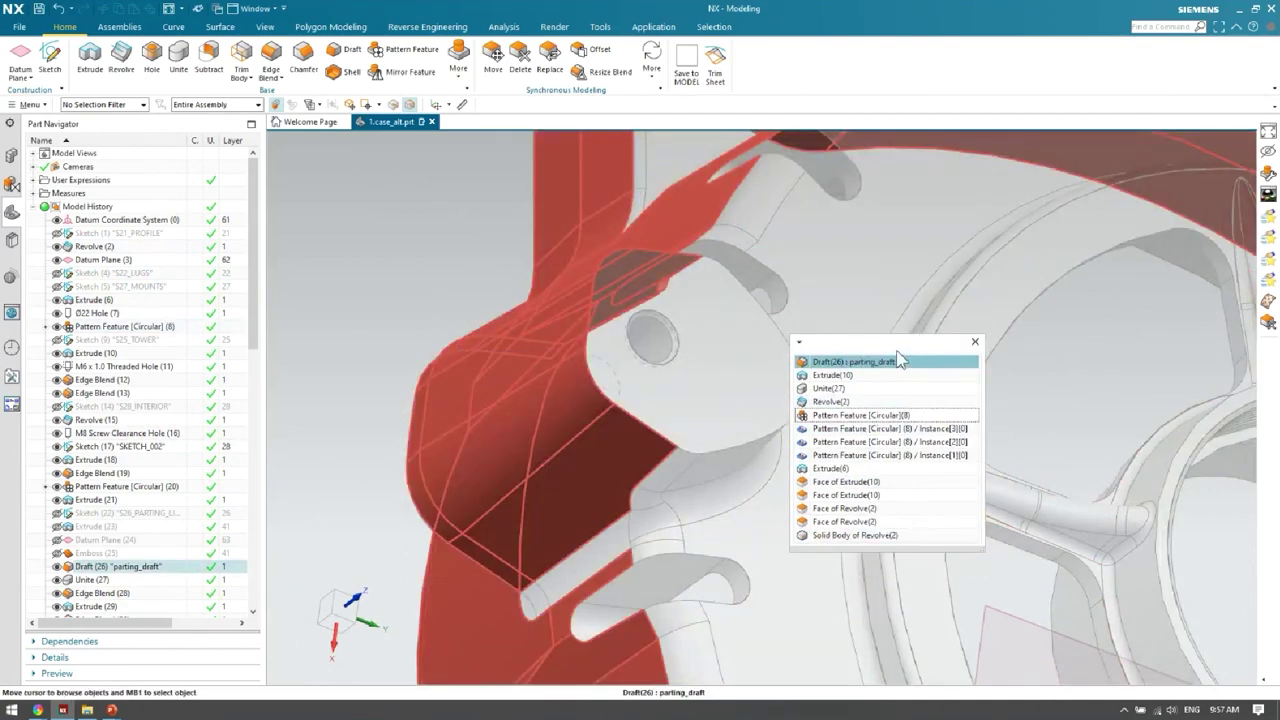
left_click_drag(937, 334, 930, 332)
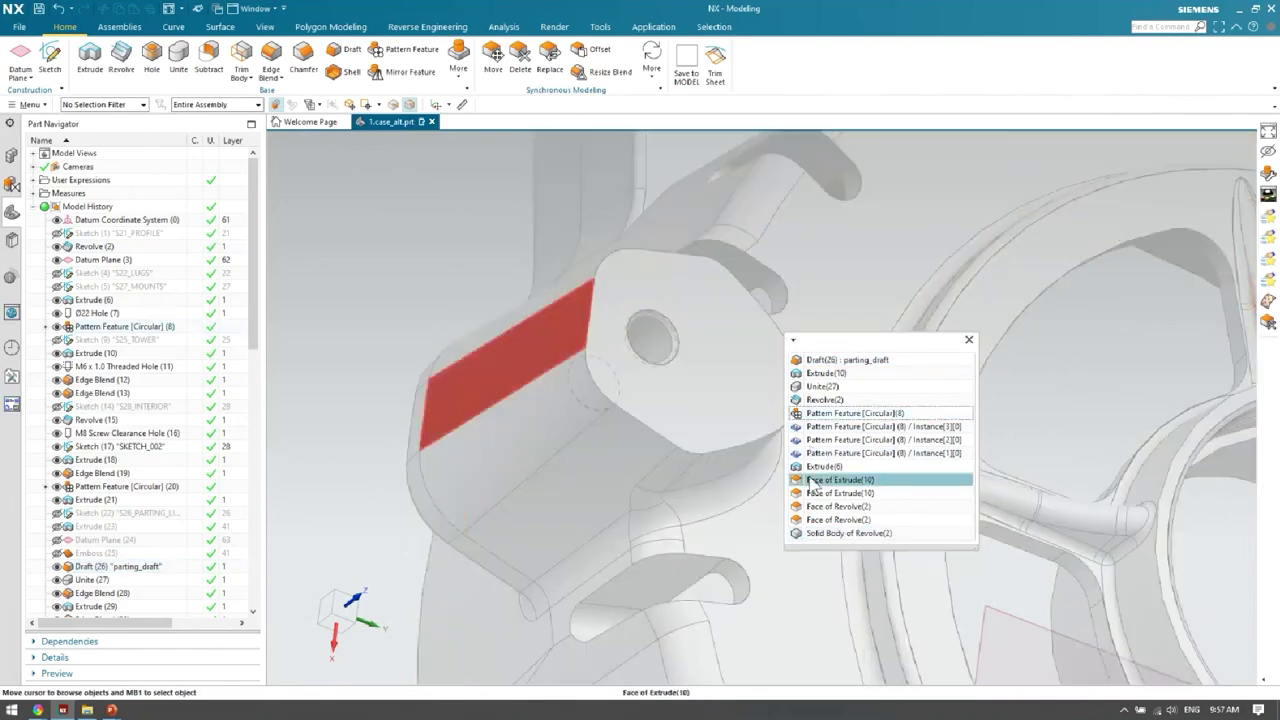
left_click_drag(880, 345, 376, 469)
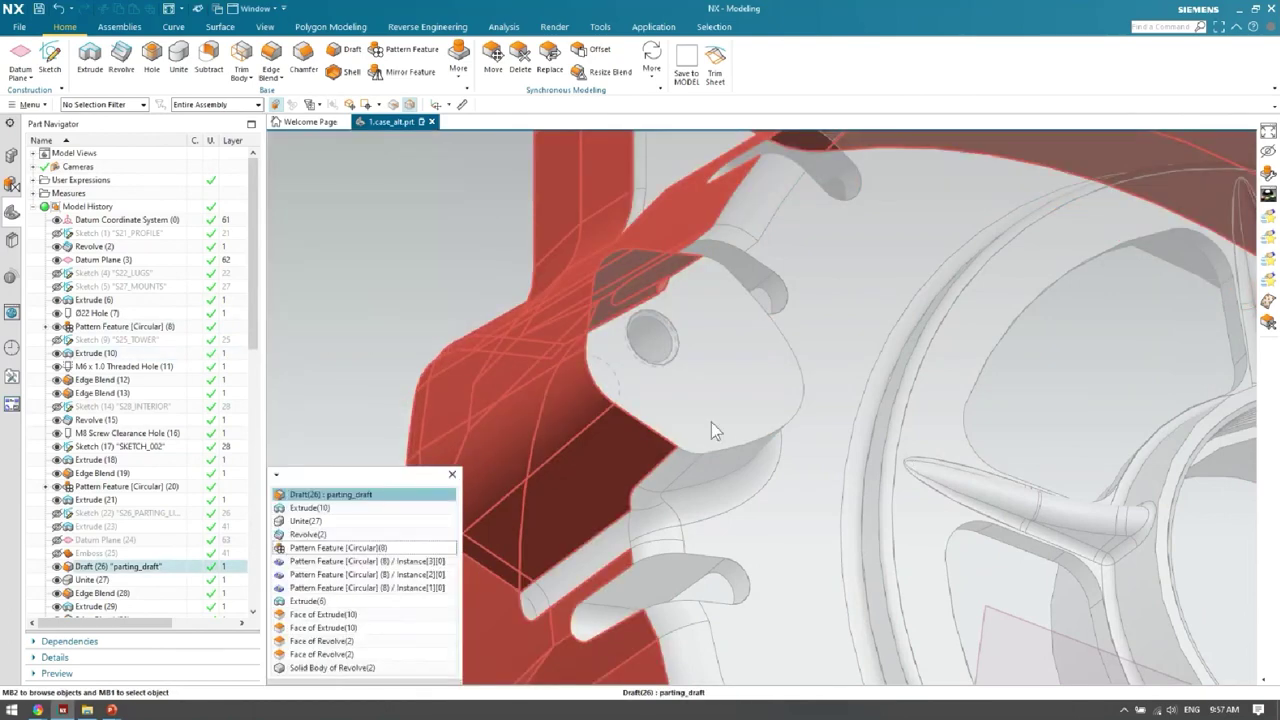
key("Escape")
Browse the QuickPick candidates at a rim slot, including the Pattern Feature [Circular](53) instance and Edge of Edge Blend(49), with the list moved clear of the model.
key("ctrl+f")
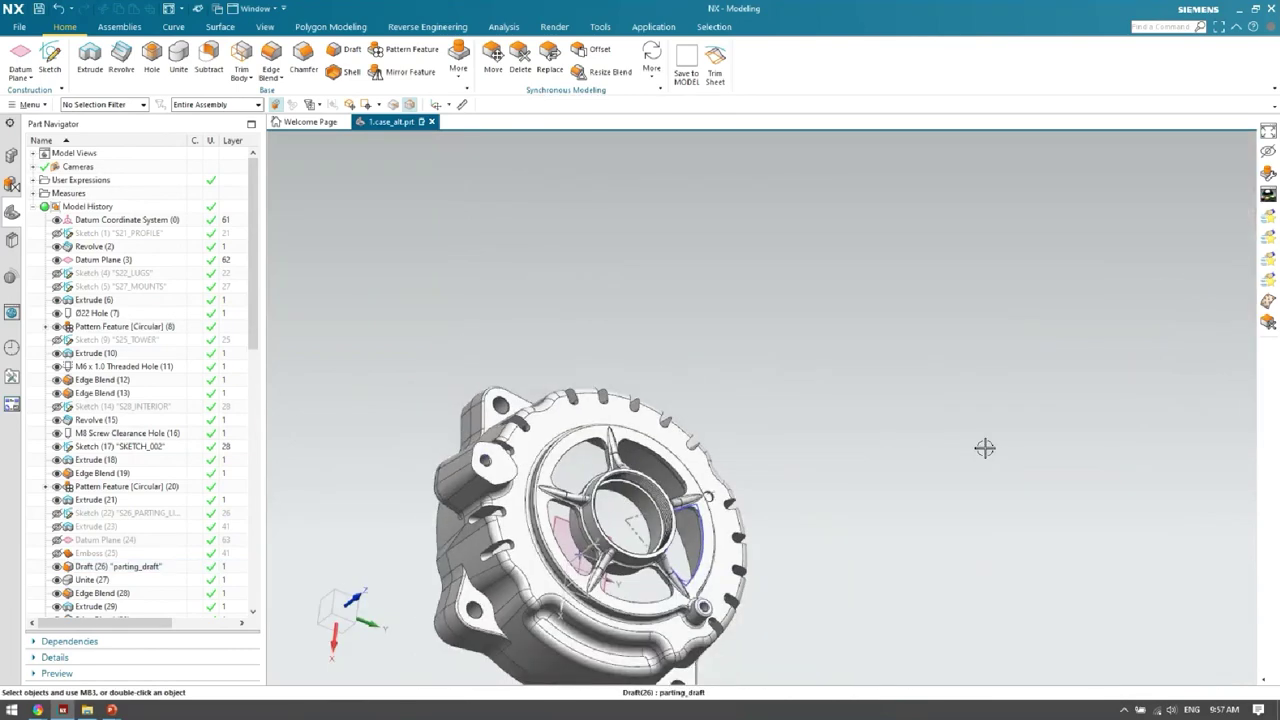
scroll(983, 446, "up", 3)
left_click(688, 502)
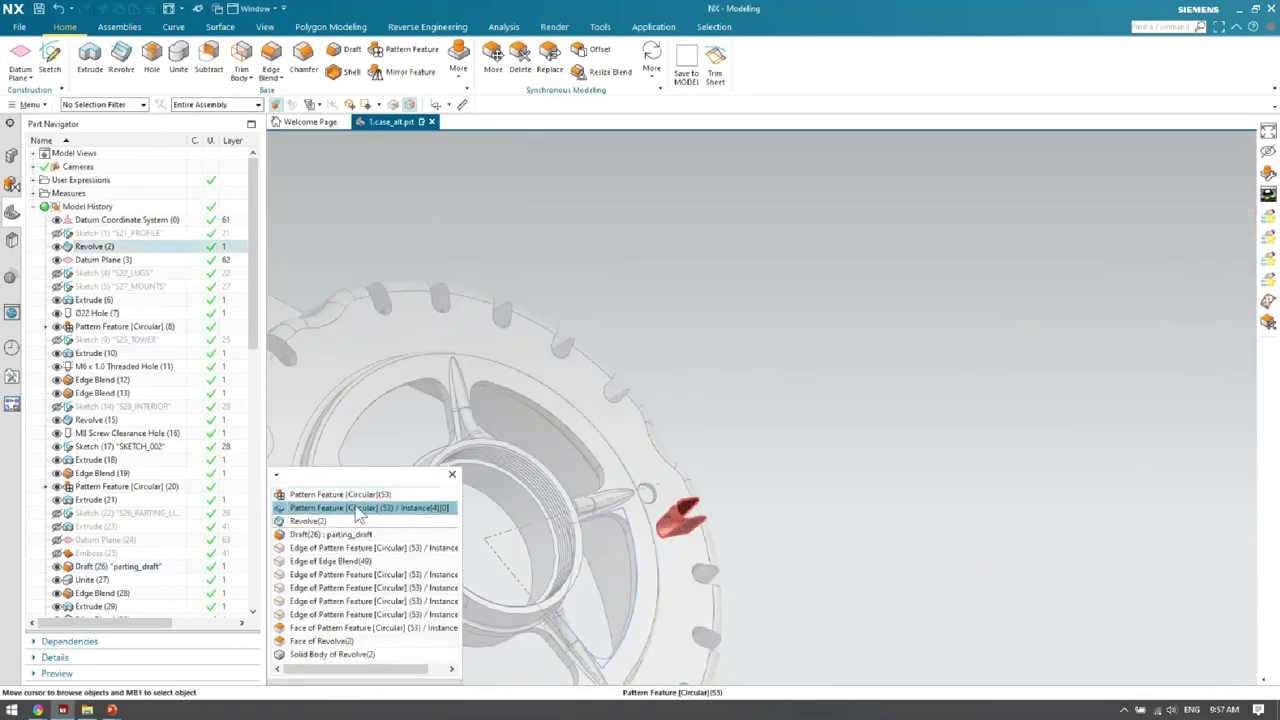
left_click_drag(376, 494, 1170, 146)
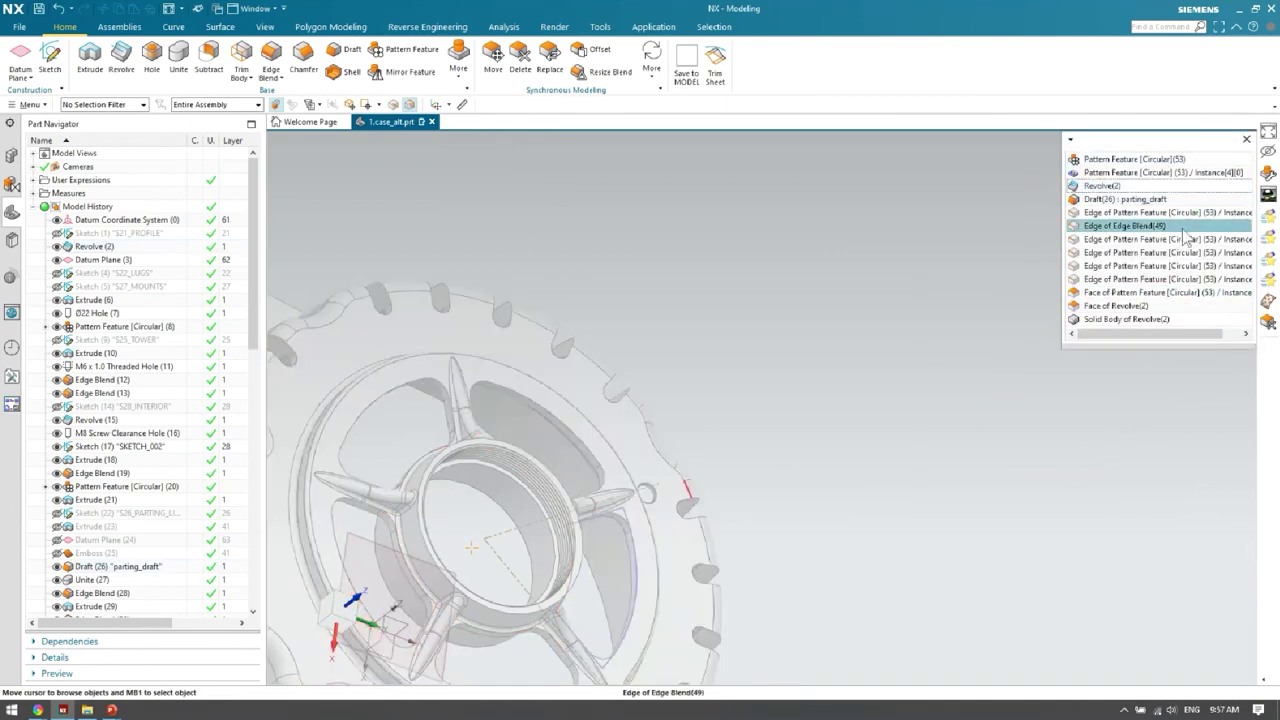
scroll(620, 470, "up", 3)
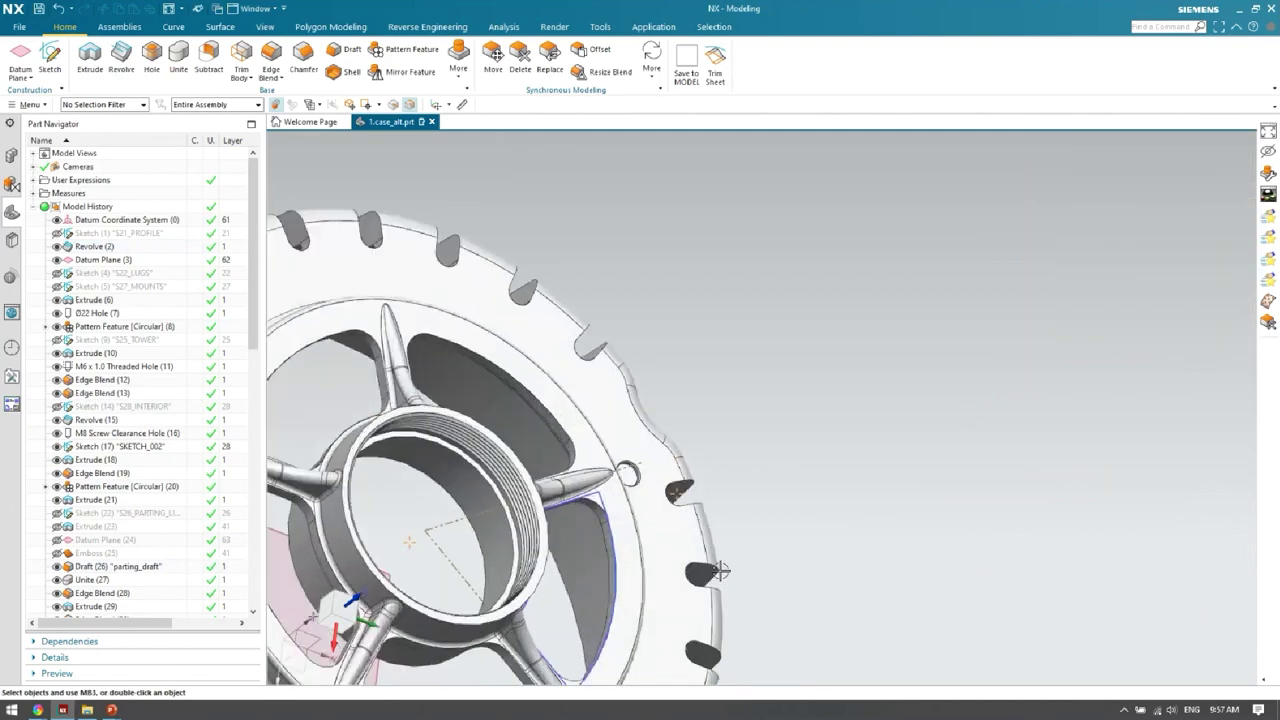
Examine the case's rim slots and the threaded hub ring with its spokes from several angles.
middle_click_drag(620, 470, 702, 445)
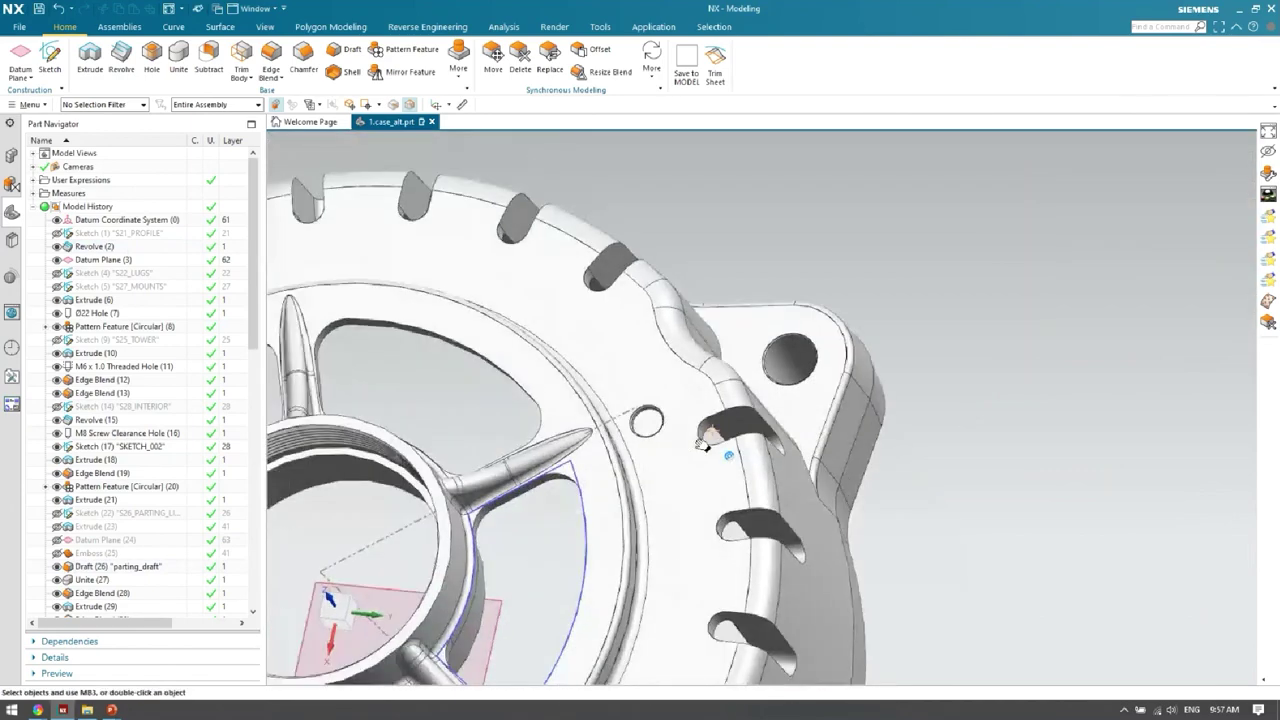
scroll(945, 372, "down", 3)
scroll(480, 455, "down", 2)
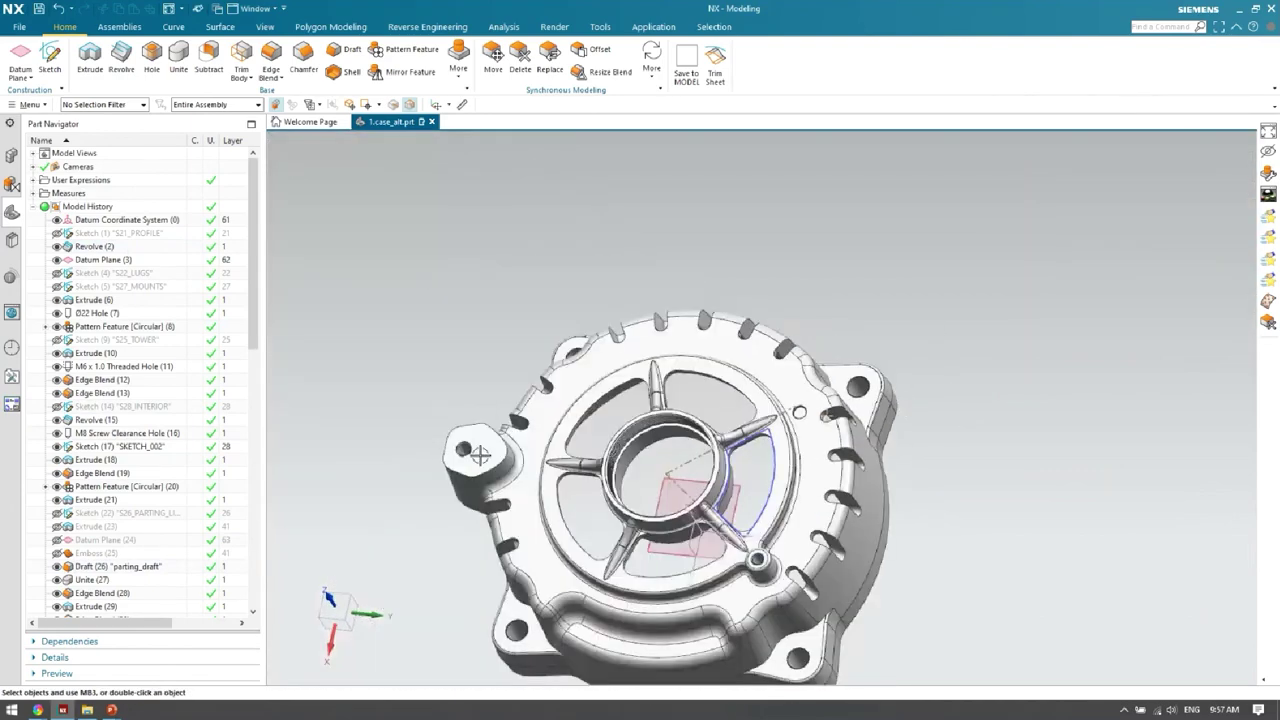
middle_click_drag(648, 438, 582, 432)
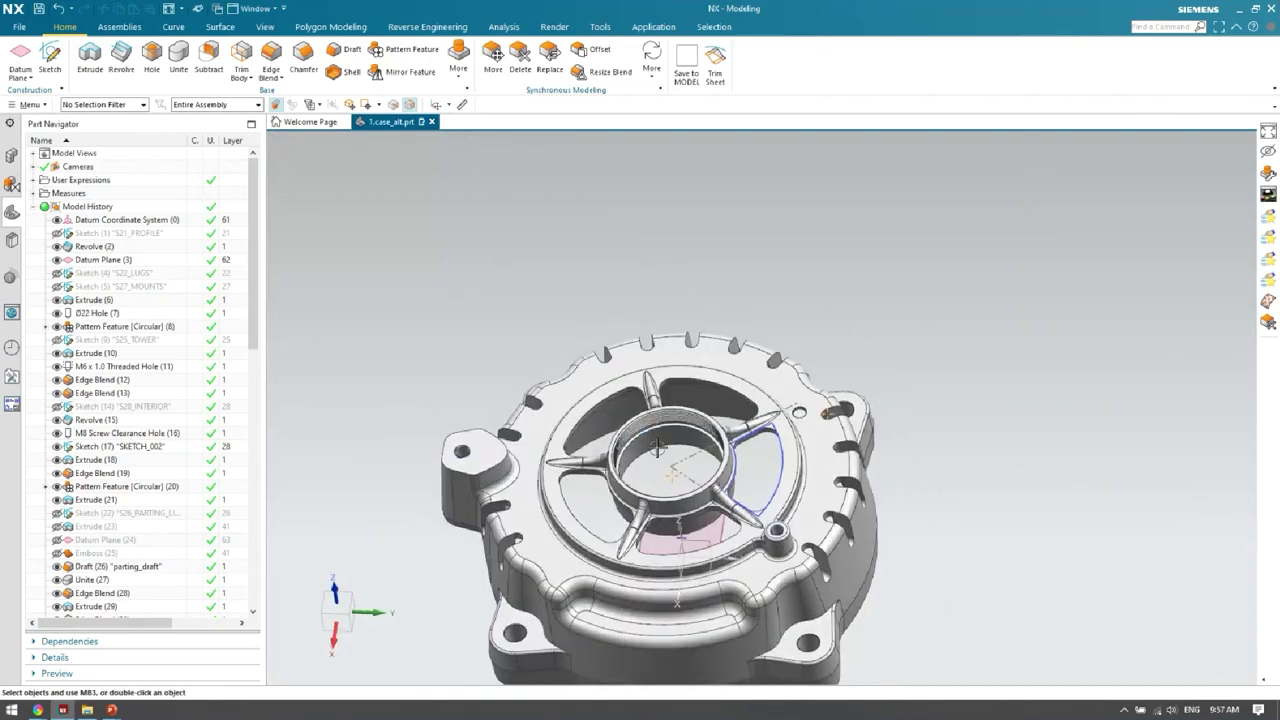
middle_click_drag(657, 447, 684, 414)
scroll(667, 383, "up", 2)
scroll(662, 392, "up", 2)
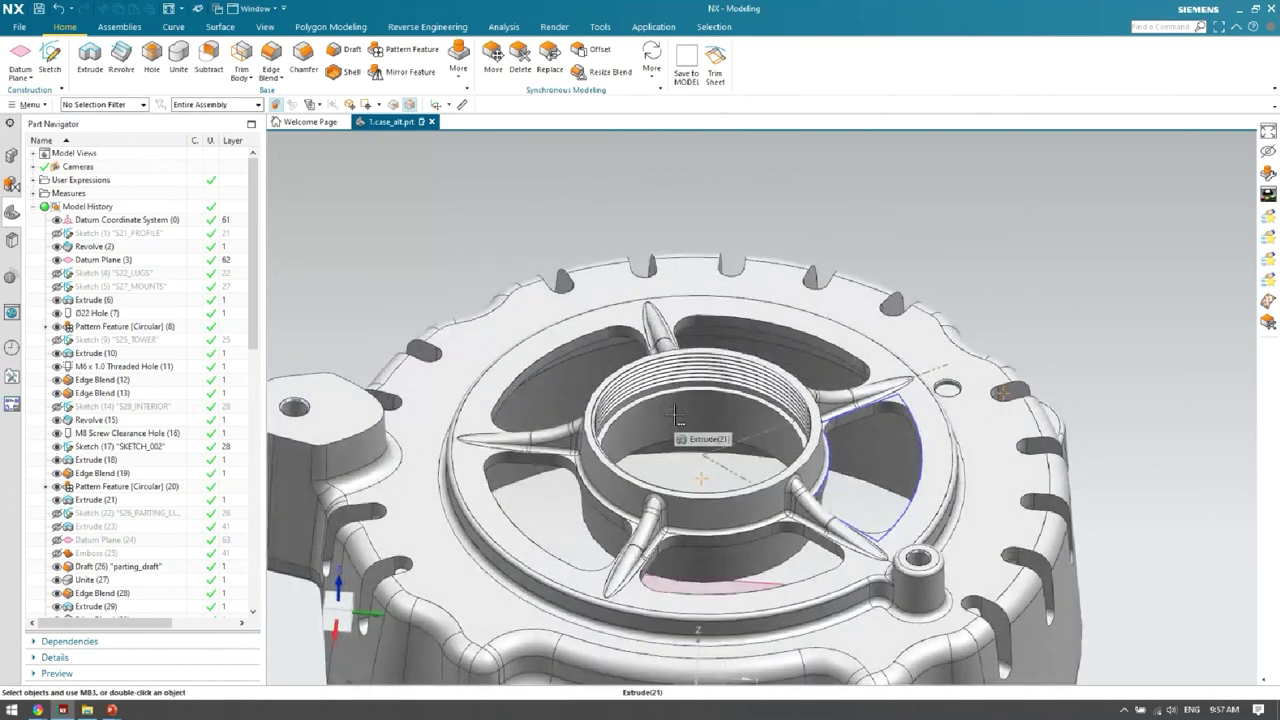
Review the object types available in the selection filter, from CSYS through View, with the whole case fitted in view.
scroll(757, 376, "up", 1)
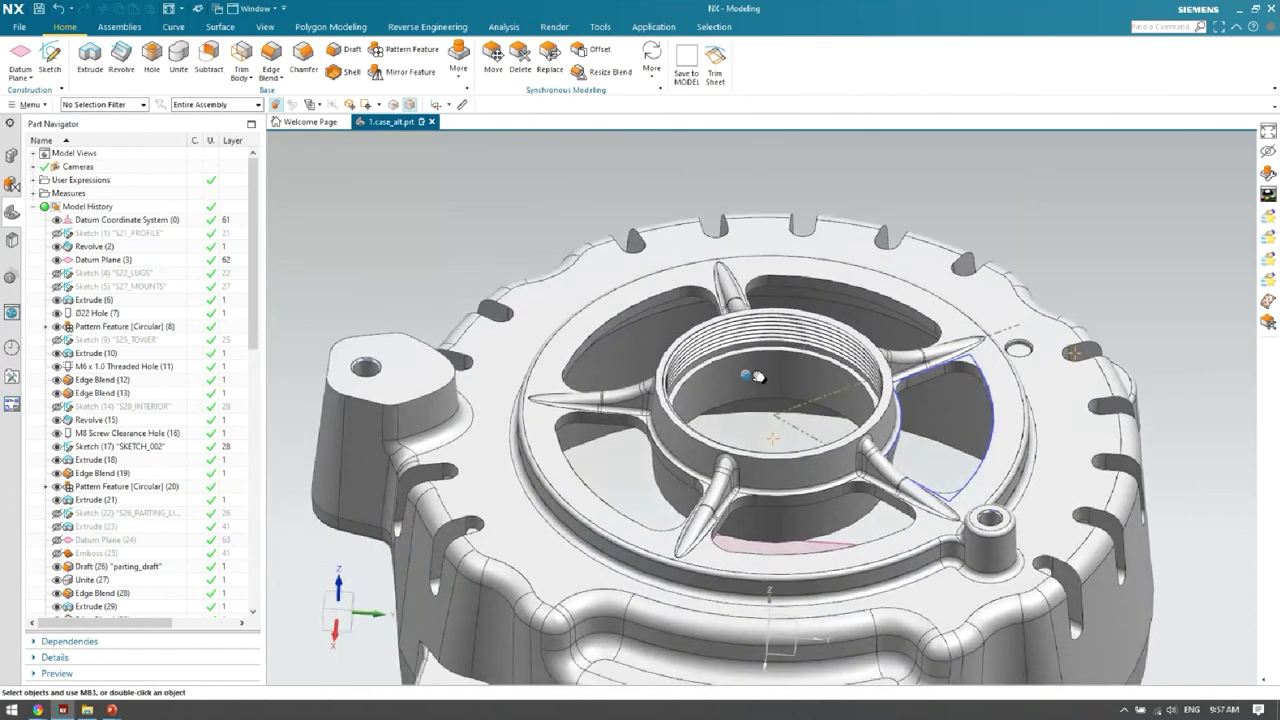
left_click(120, 104)
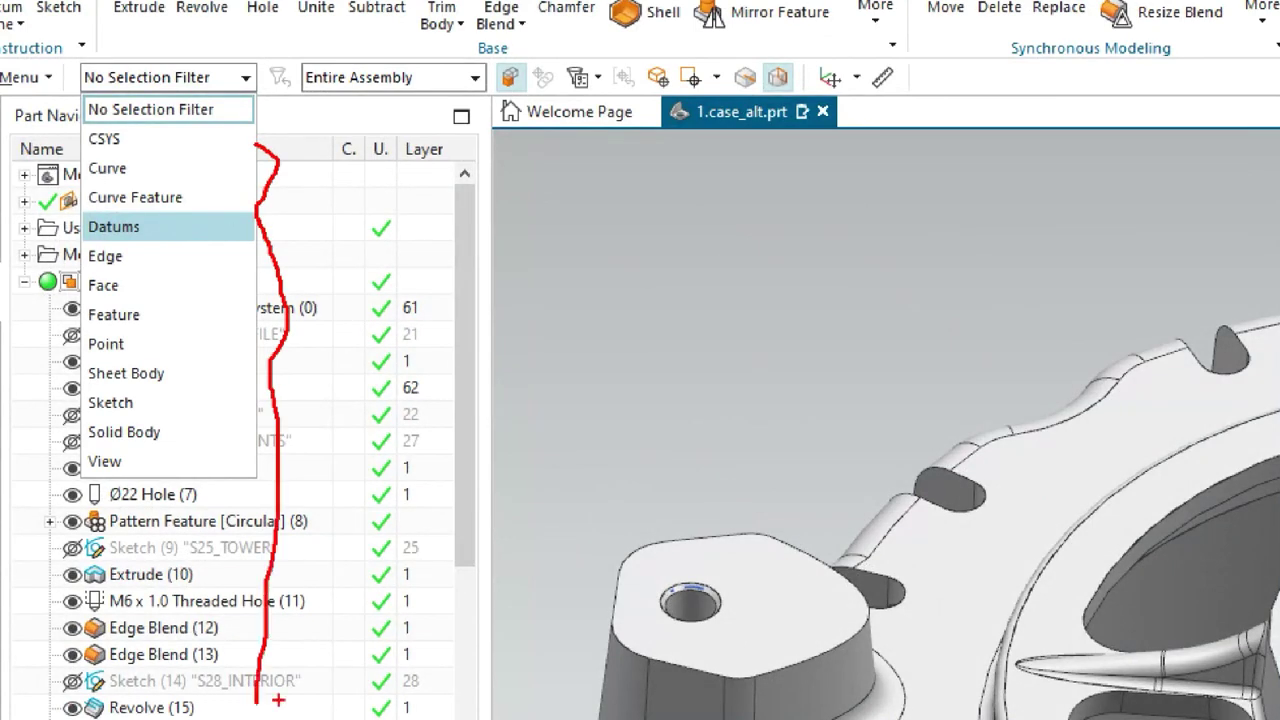
key("Escape")
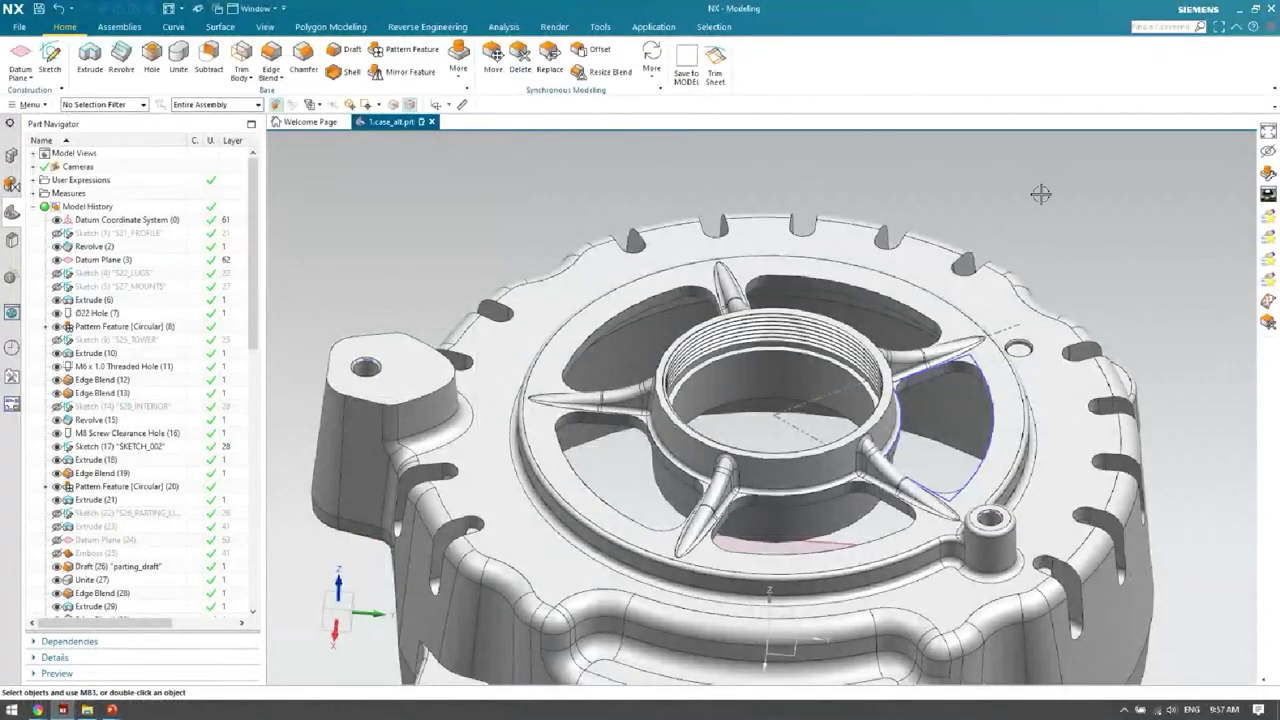
key("ctrl+f")
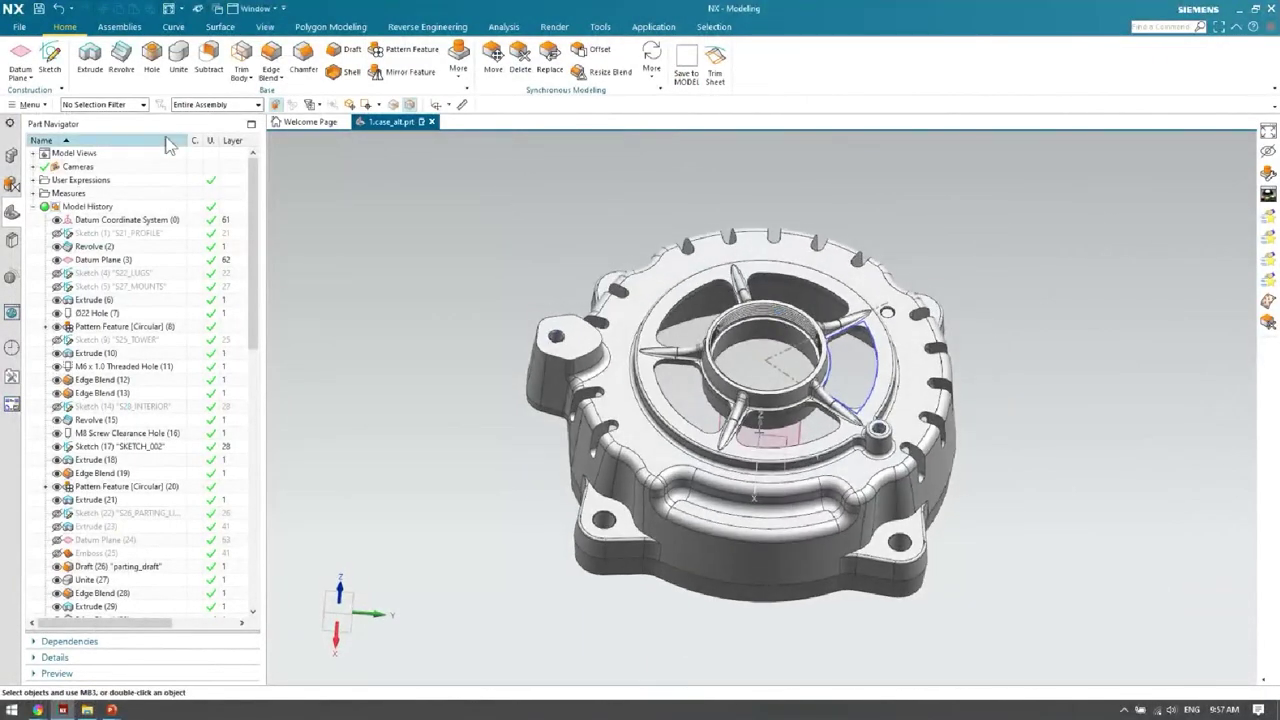
left_click(125, 105)
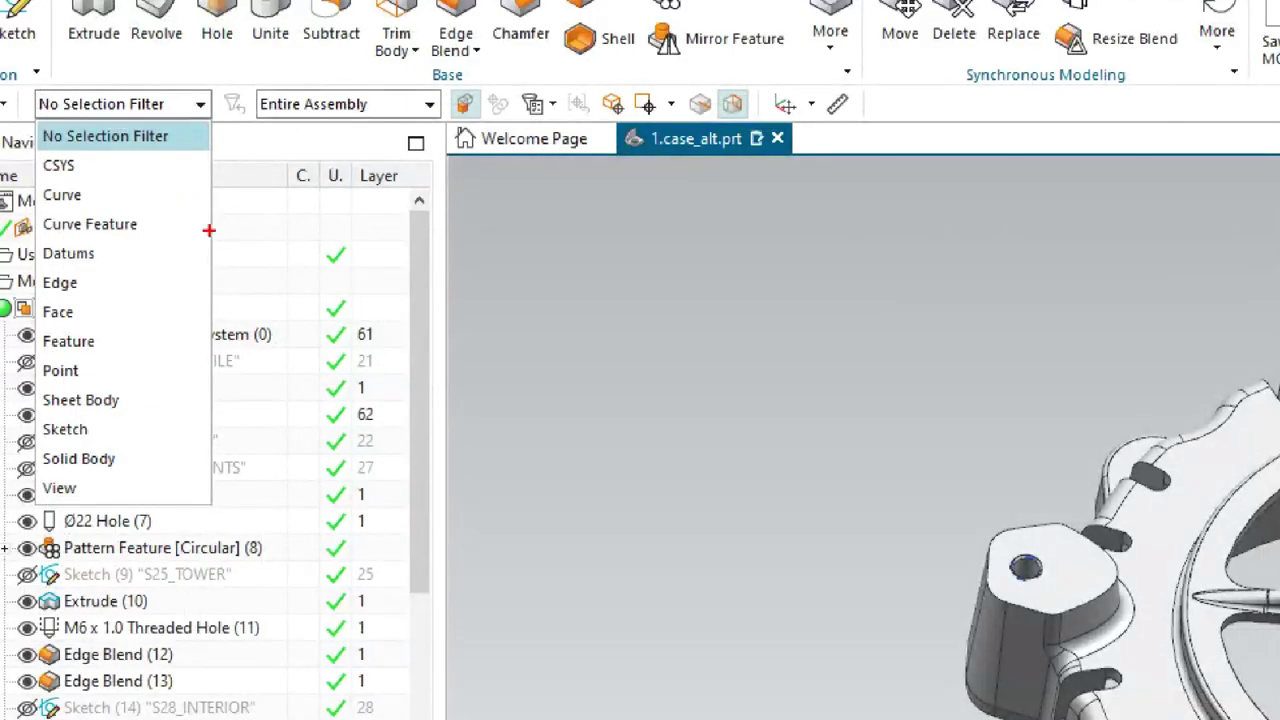
left_click_drag(197, 245, 918, 397)
left_click_drag(900, 345, 945, 430)
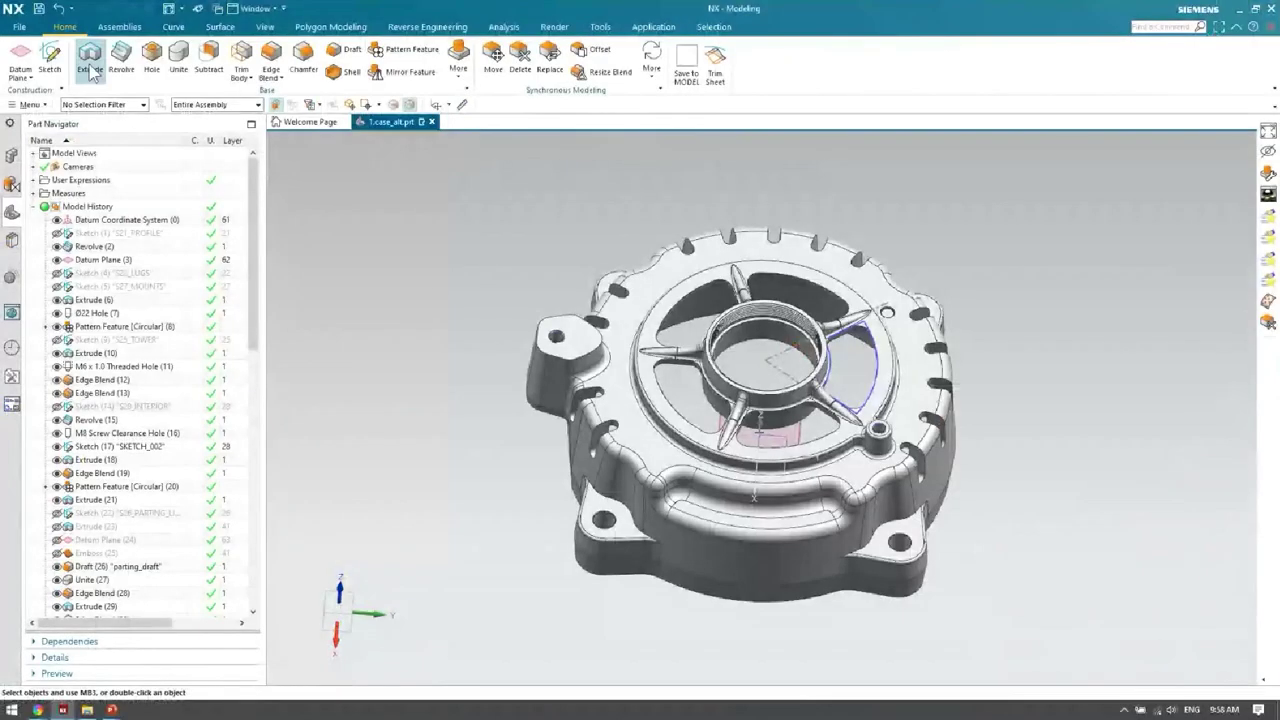
Try the Solid Body selection filter and return it to No Selection Filter.
left_click(198, 104)
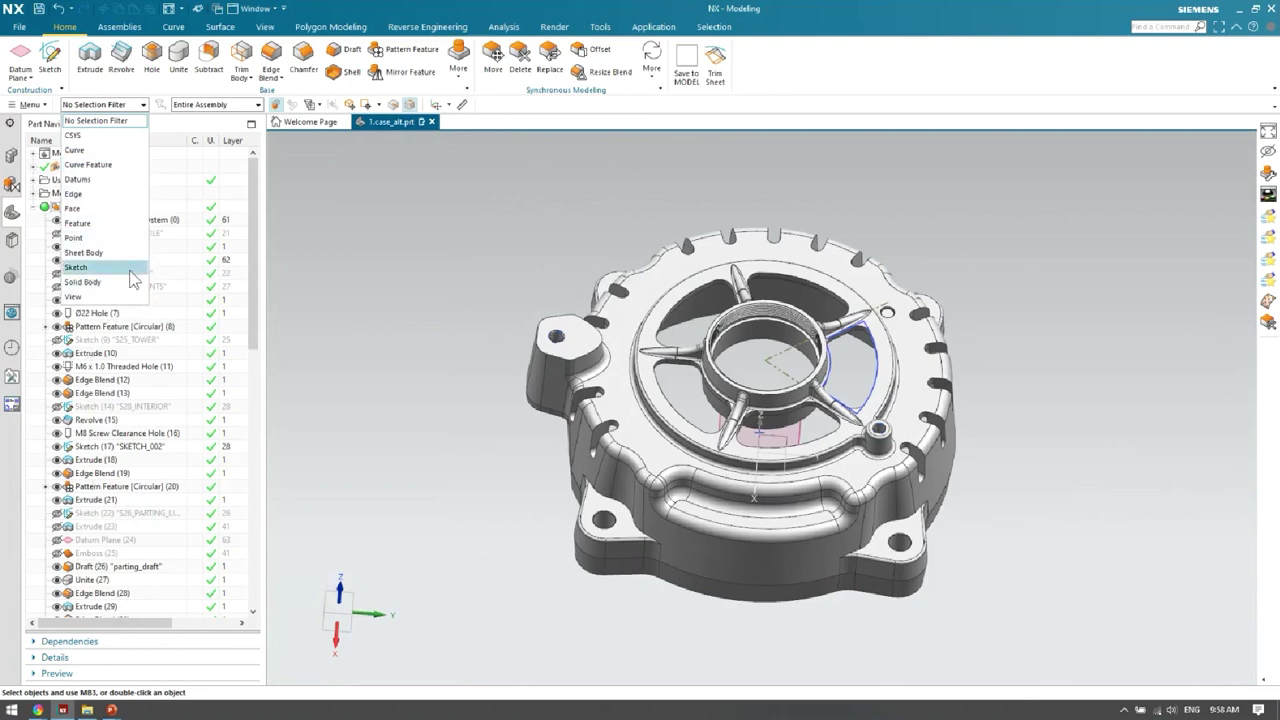
left_click(108, 121)
left_click(113, 105)
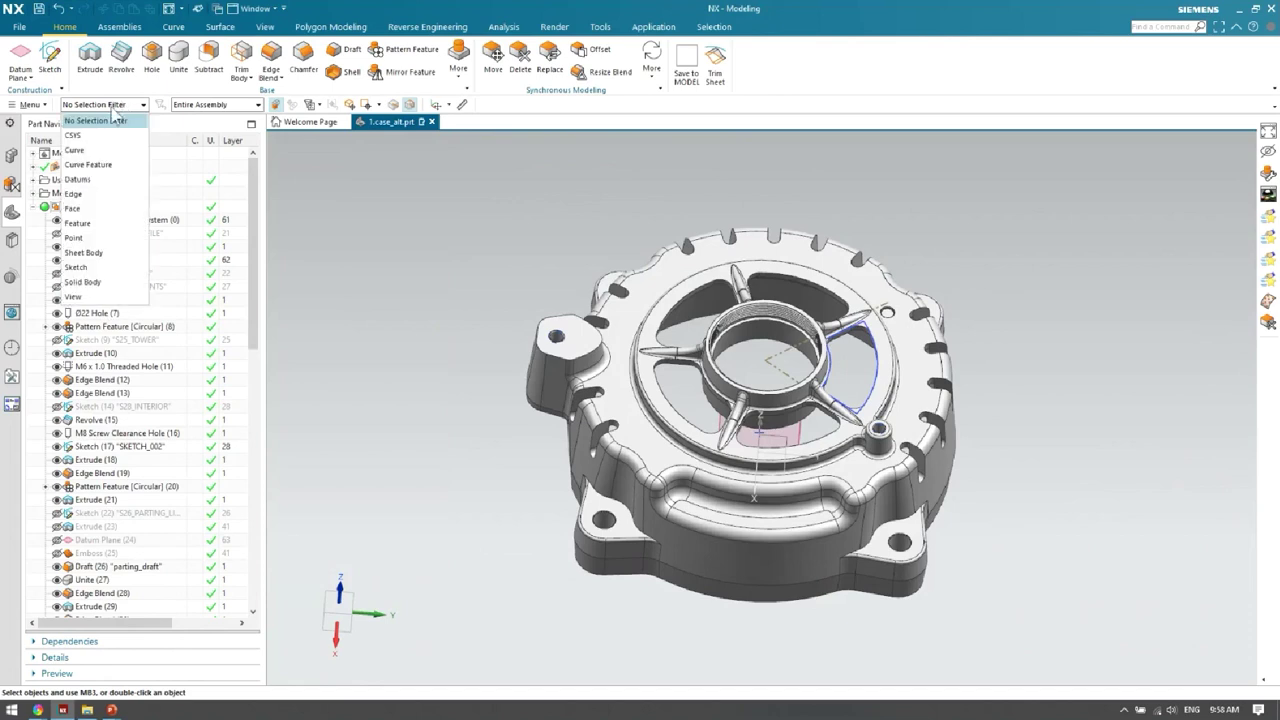
left_click(84, 282)
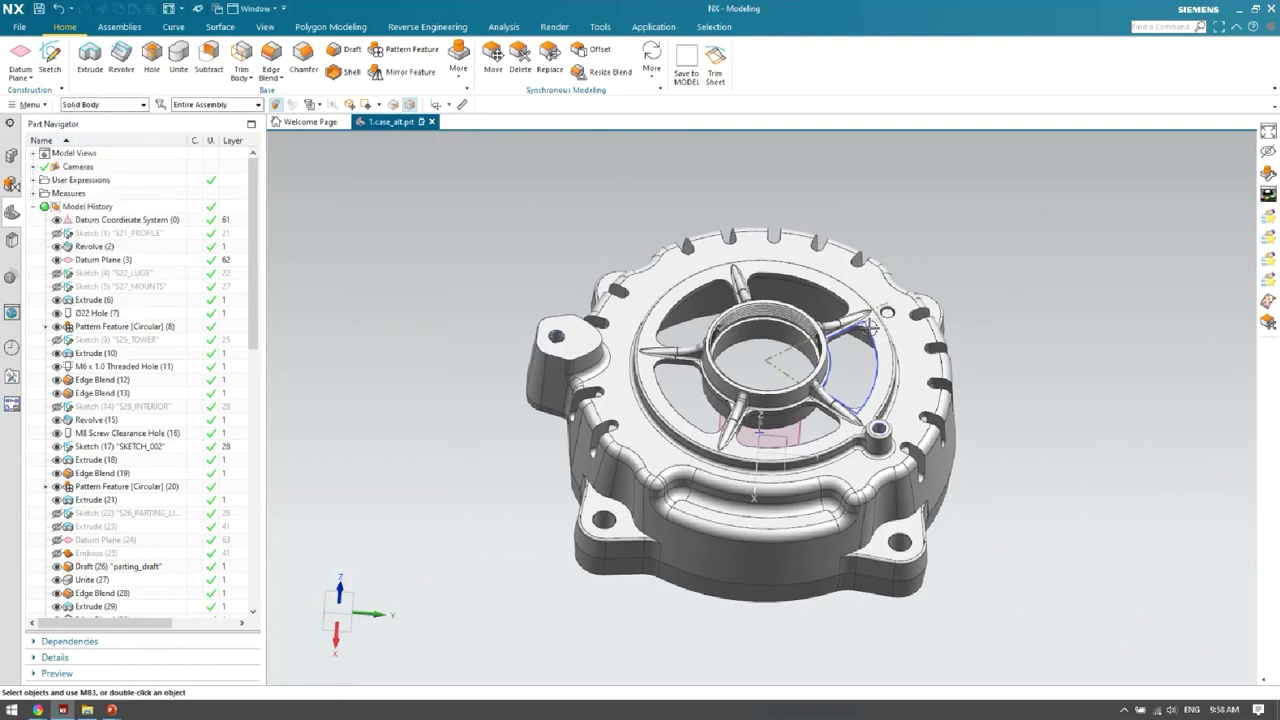
left_click(143, 104)
left_click(100, 118)
Examine the whole case from several oblique angles and from above.
middle_click_drag(852, 457, 742, 454)
middle_click_drag(797, 400, 790, 418)
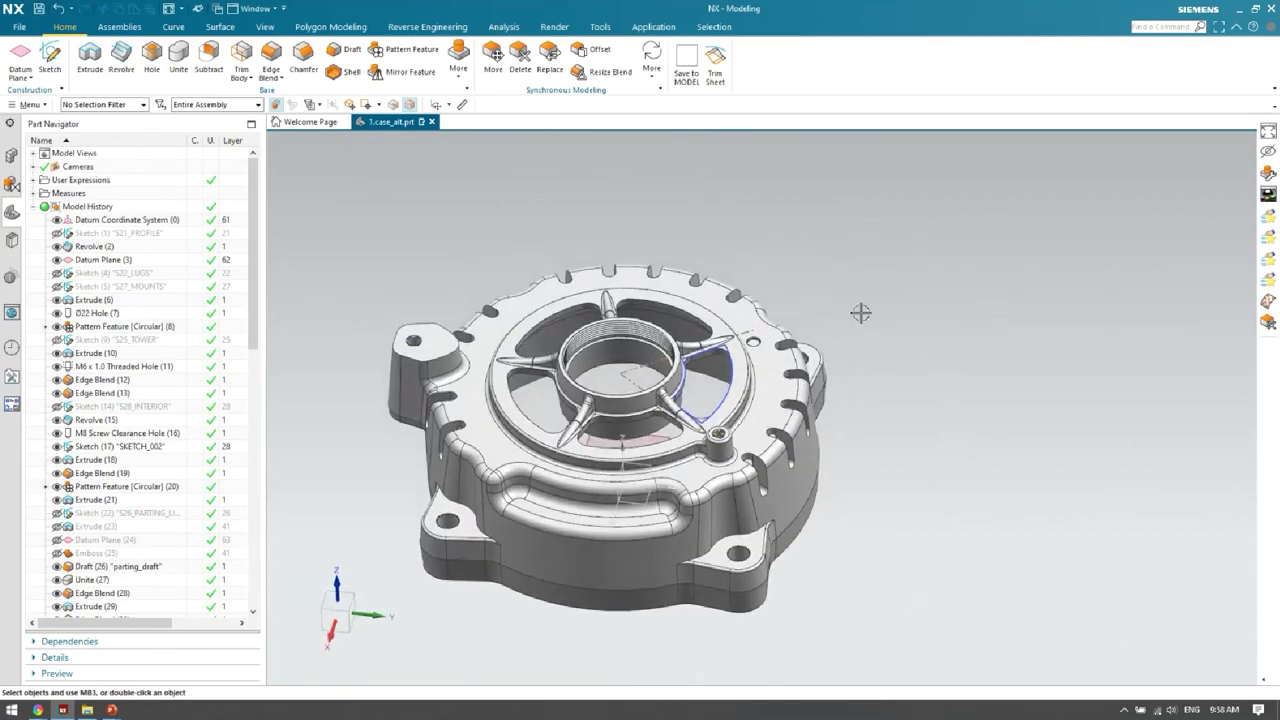
right_click(873, 273)
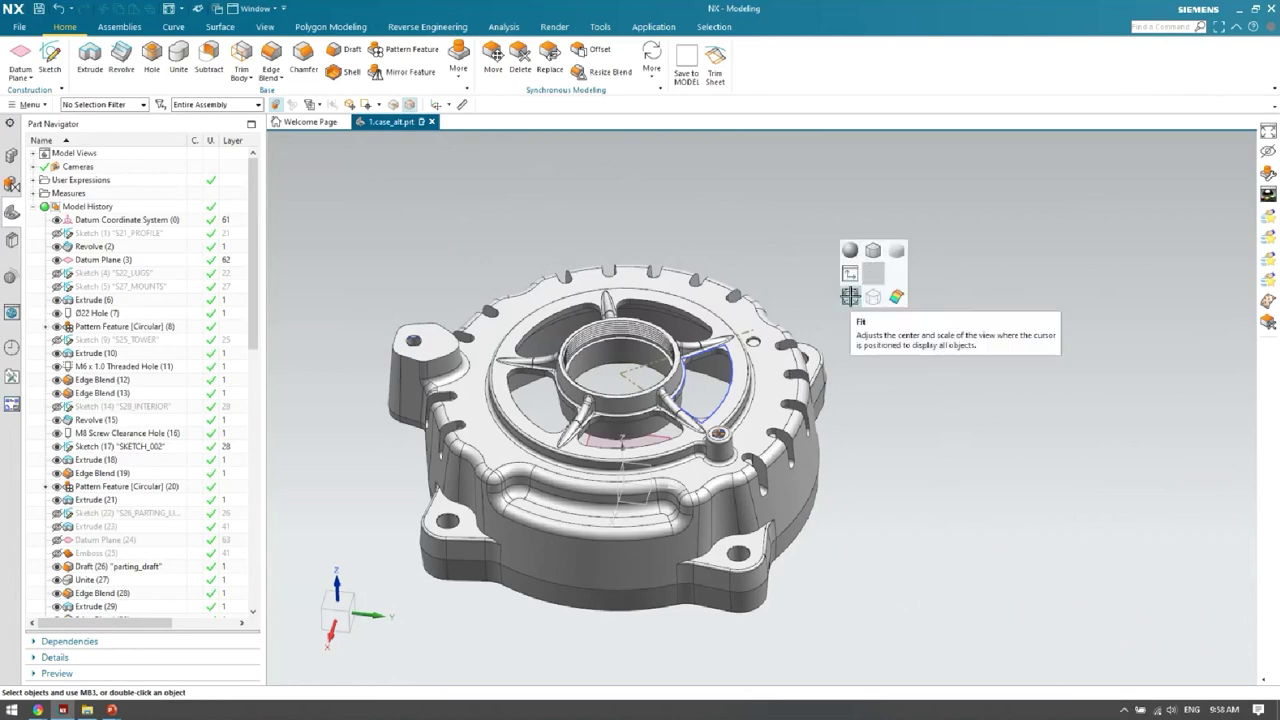
key("Escape")
middle_click_drag(775, 406, 859, 341)
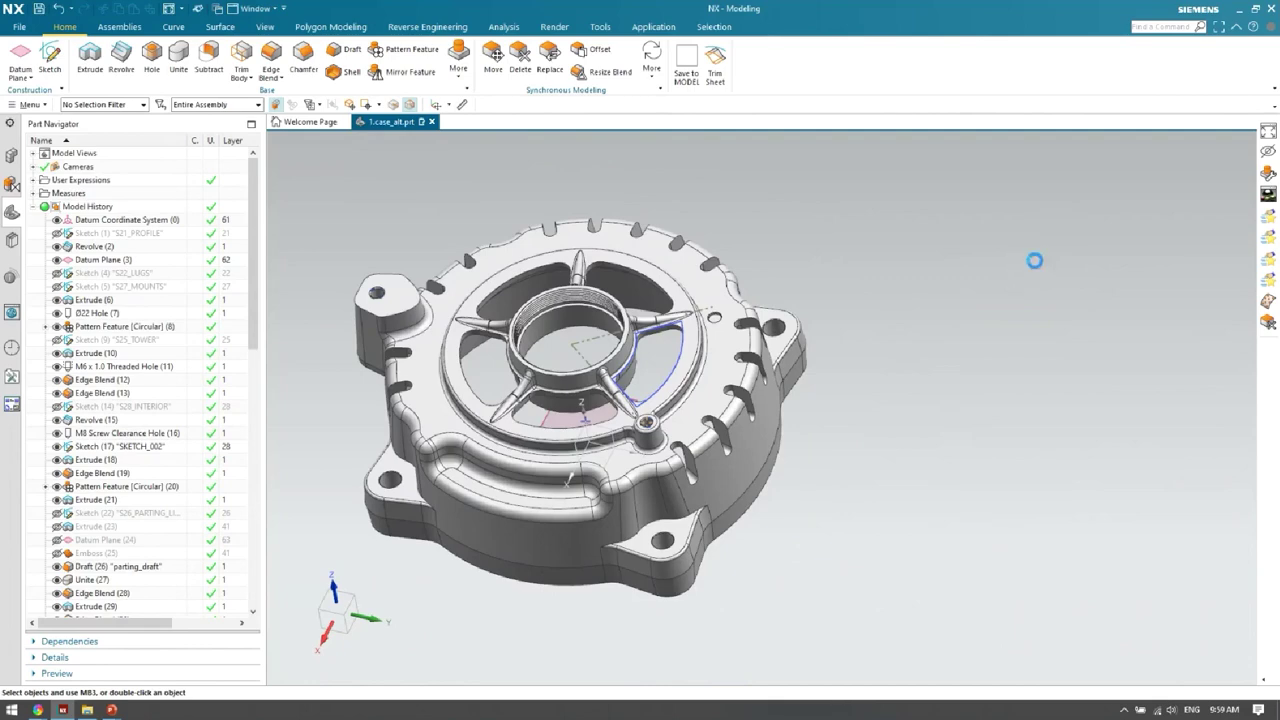
key("ctrl+f")
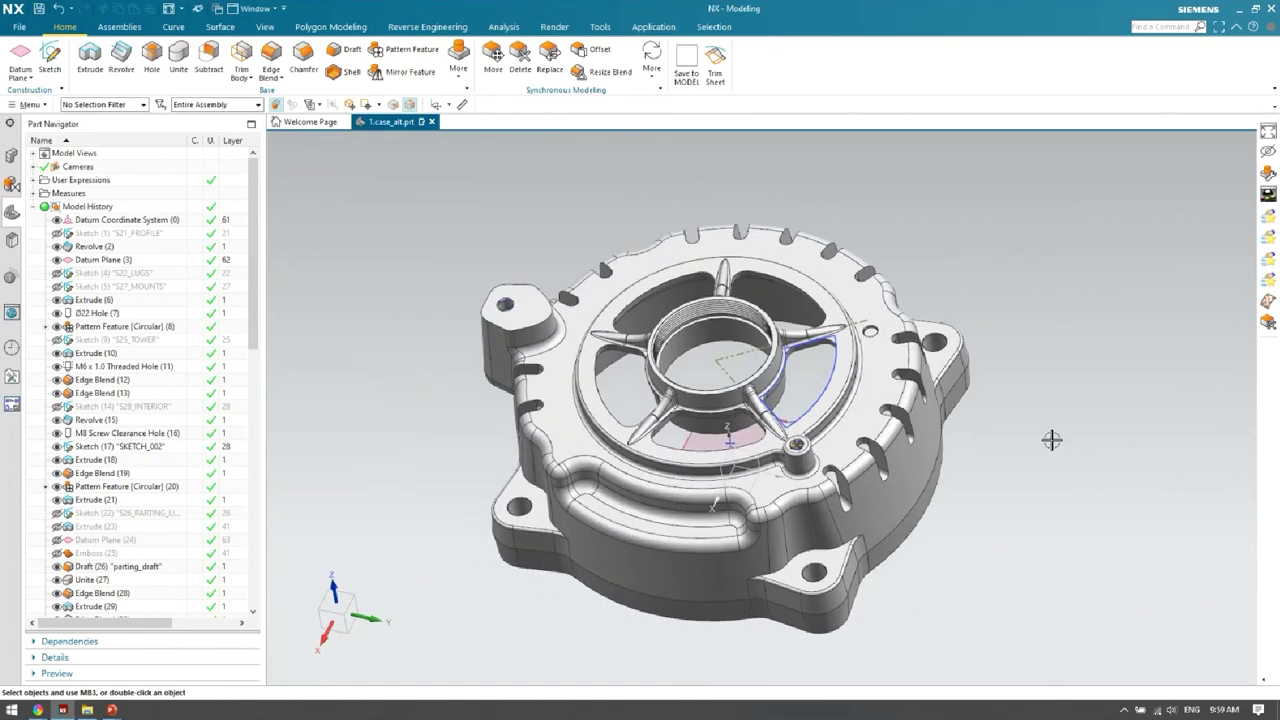
middle_click_drag(1052, 440, 335, 493)
scroll(672, 378, "down", 6)
scroll(754, 323, "down", 4)
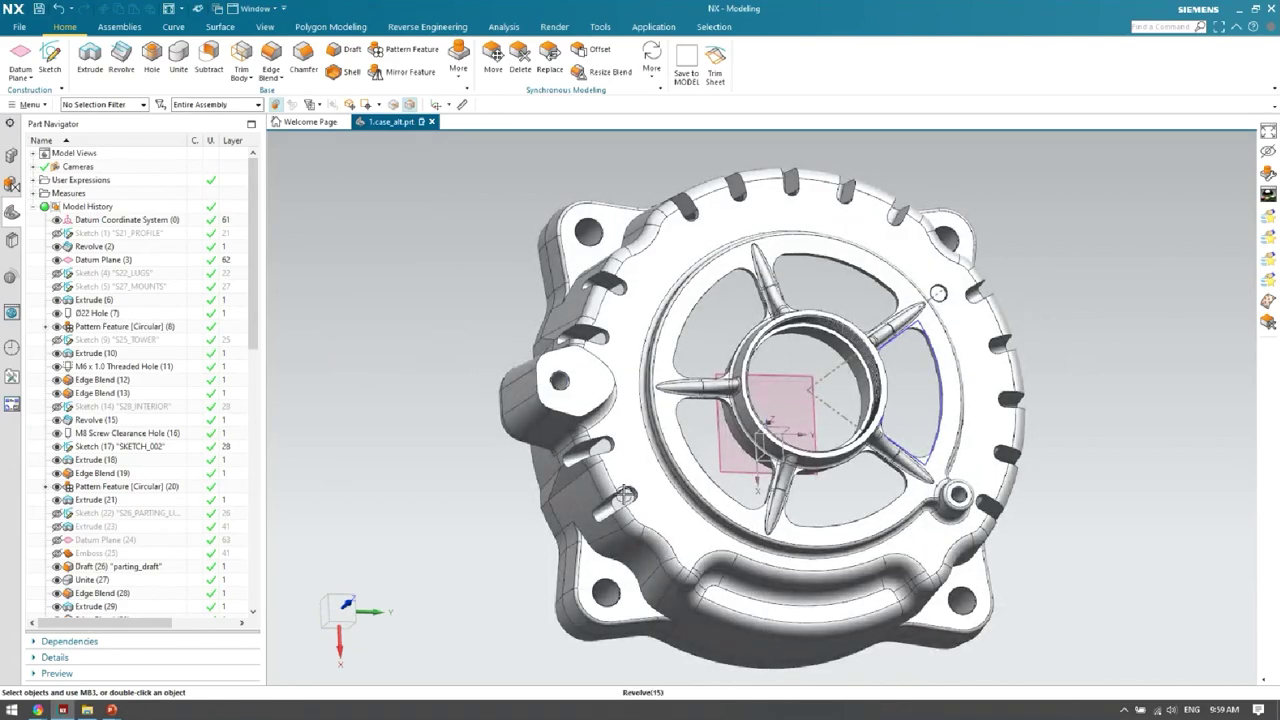
middle_click_drag(620, 495, 623, 419)
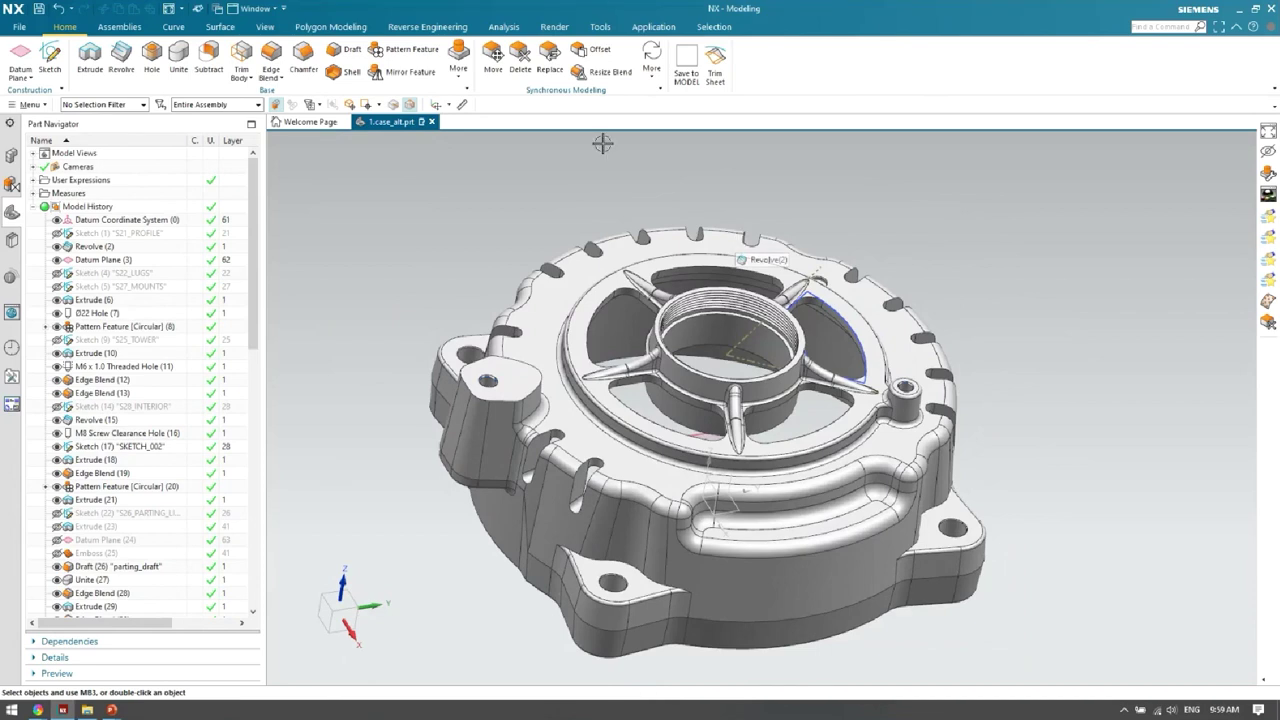
middle_click_drag(498, 220, 446, 197)
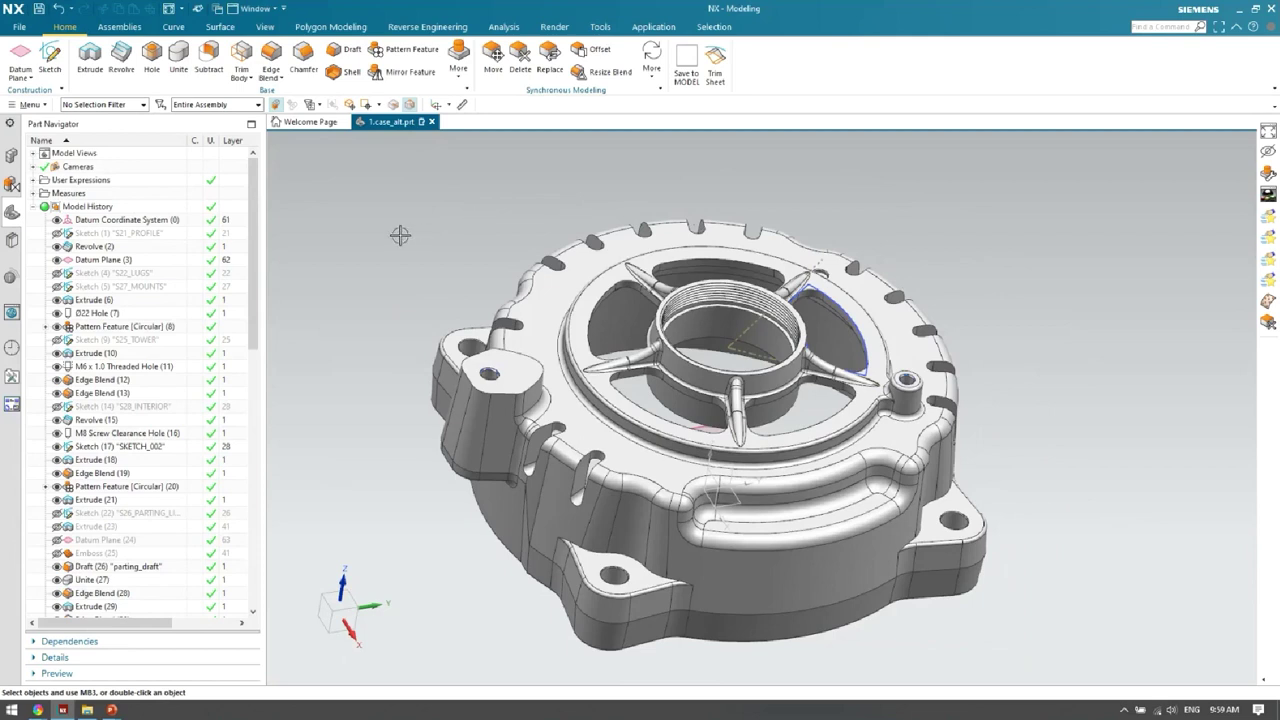
Start an Extrude and pick the tower boss's upper edge, Edge of Extrude(10), through QuickPick as the first section curve.
left_click(90, 77)
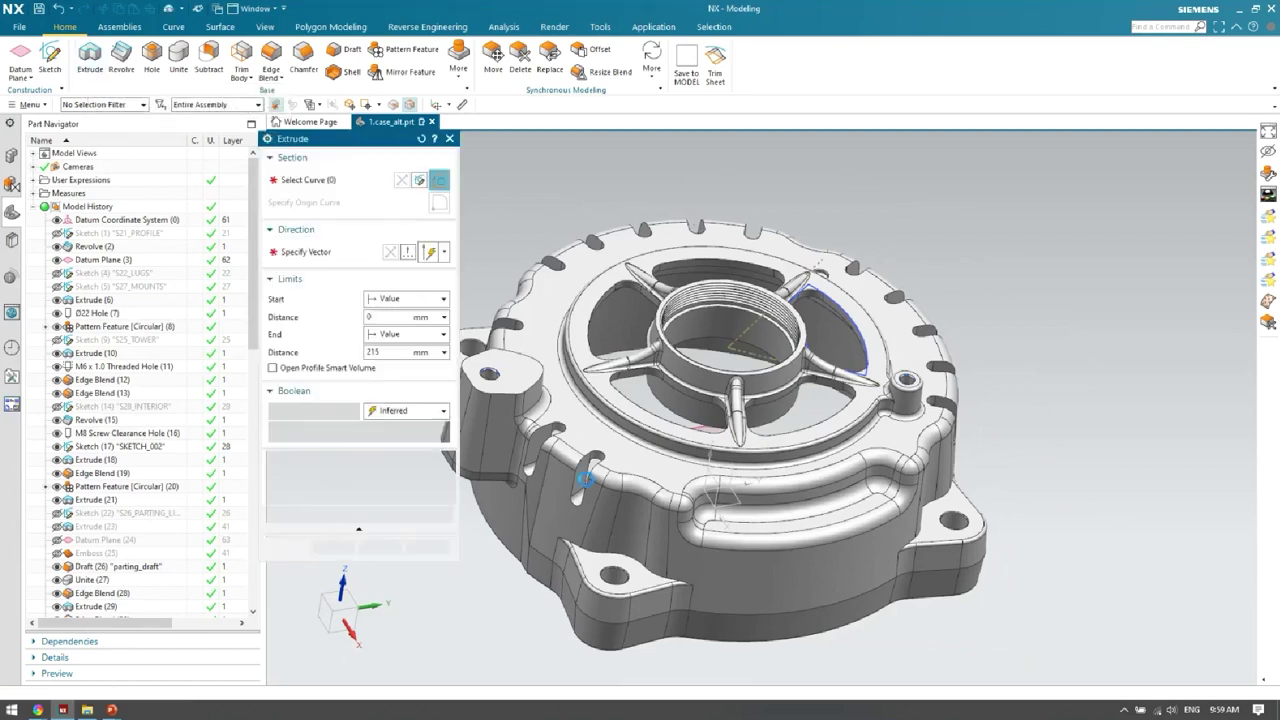
middle_click_drag(680, 420, 672, 276)
scroll(672, 276, "up", 5)
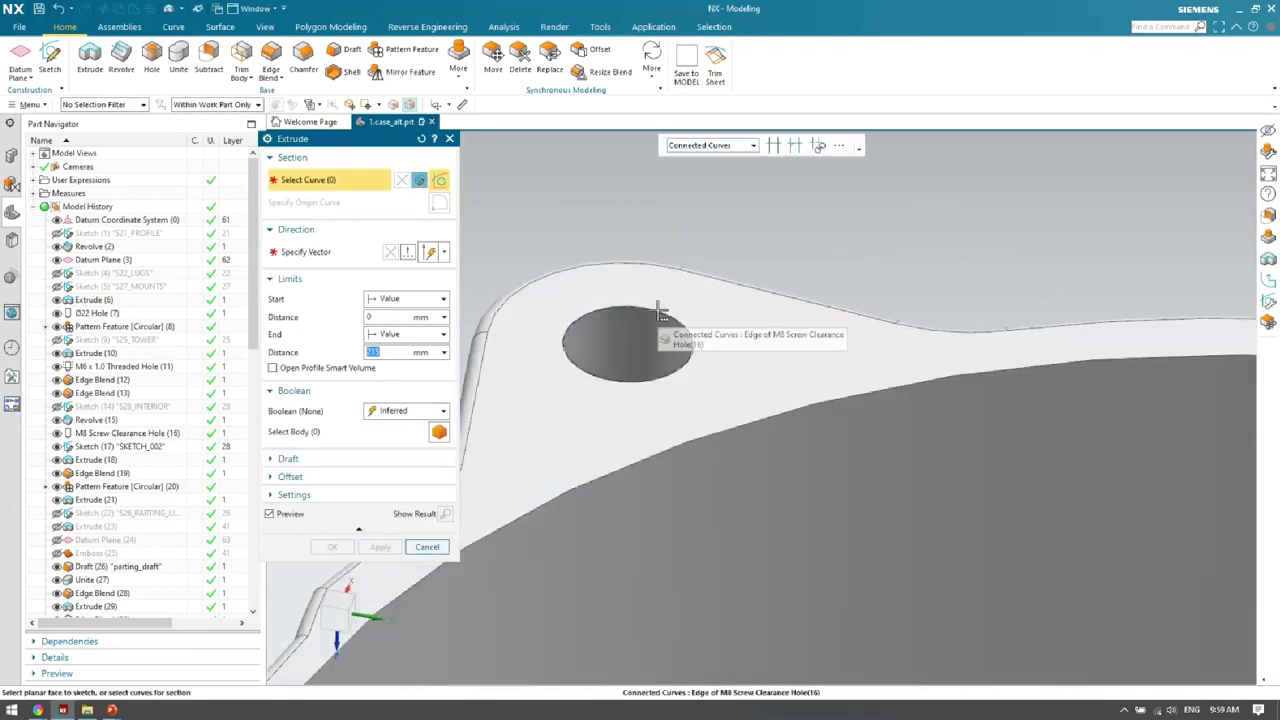
scroll(749, 263, "down", 10)
middle_click_drag(749, 263, 595, 253)
scroll(558, 203, "up", 5)
middle_click_drag(580, 300, 600, 288)
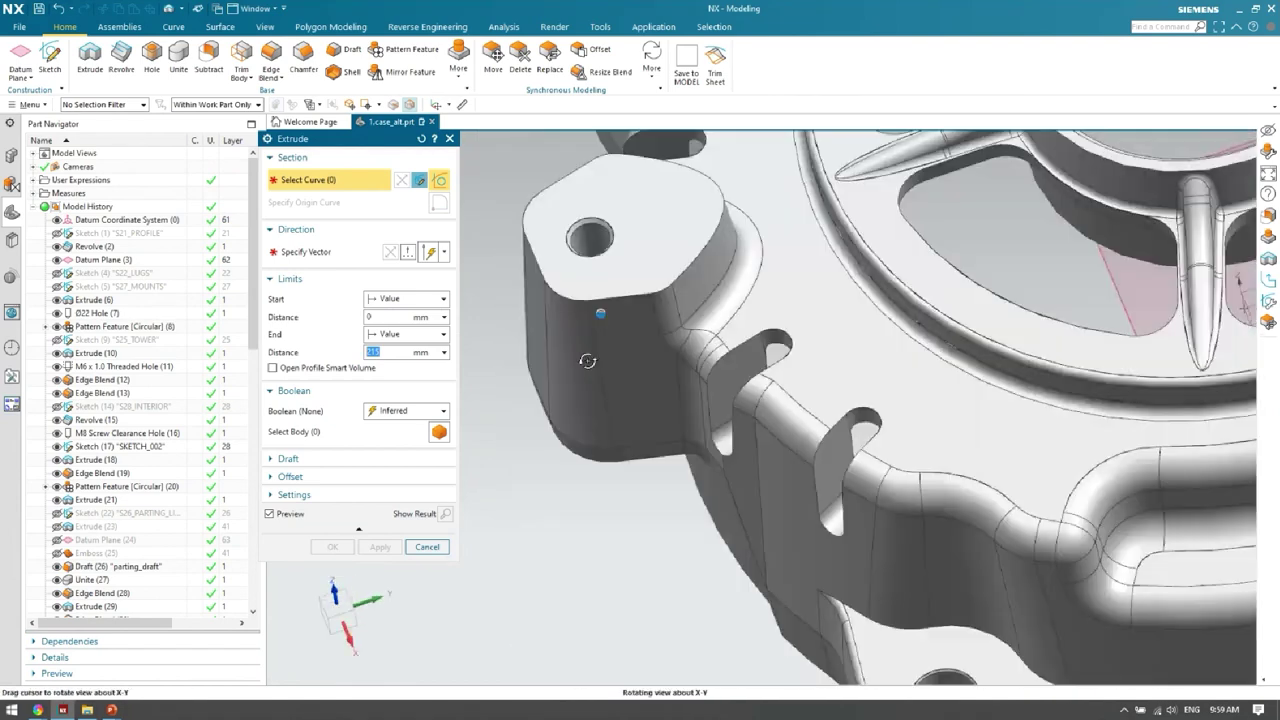
scroll(660, 398, "up", 3)
scroll(660, 398, "up", 2)
middle_click_drag(660, 398, 580, 283)
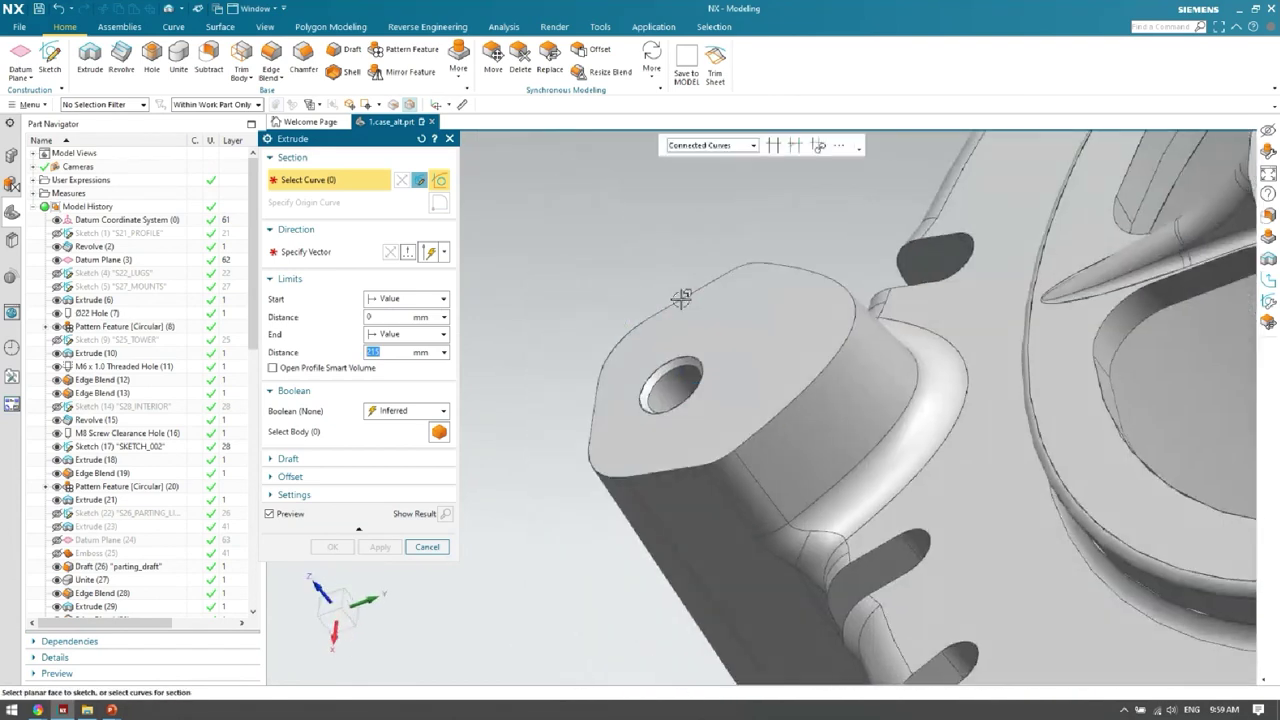
left_click(686, 298)
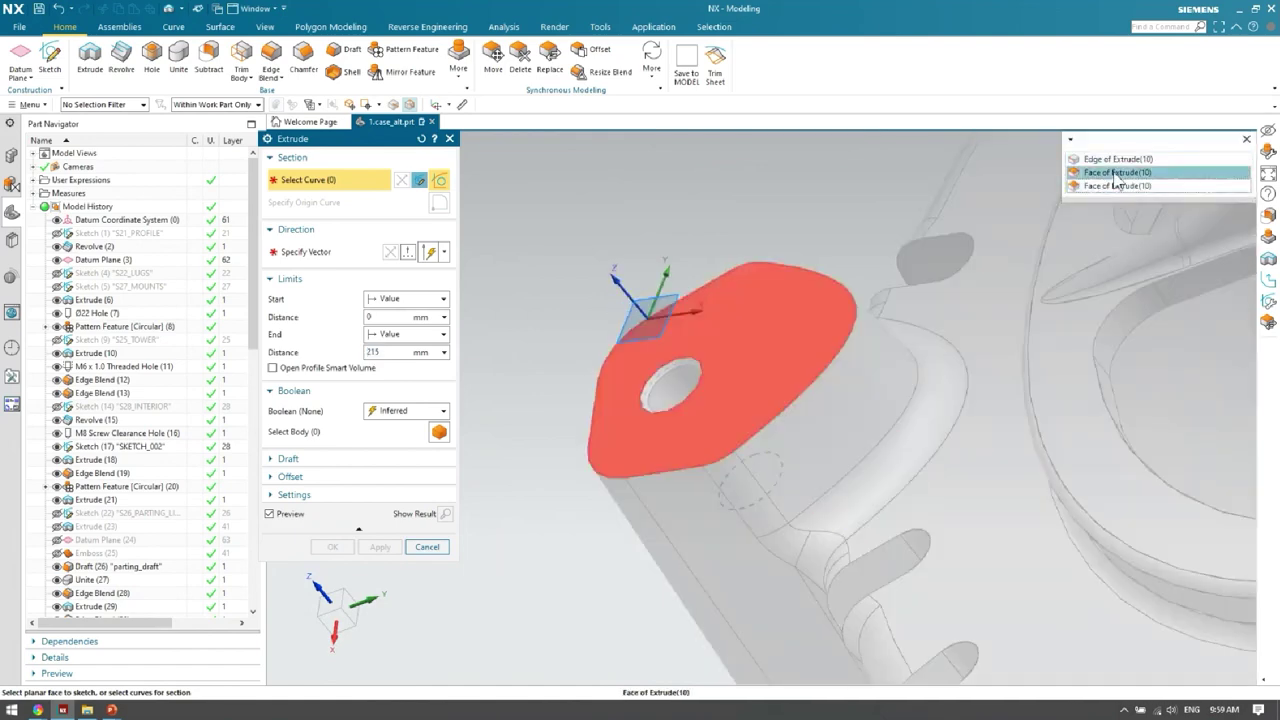
left_click(1115, 157)
Add the adjoining edges around the tower boss's top face to the Extrude section.
left_click(762, 258)
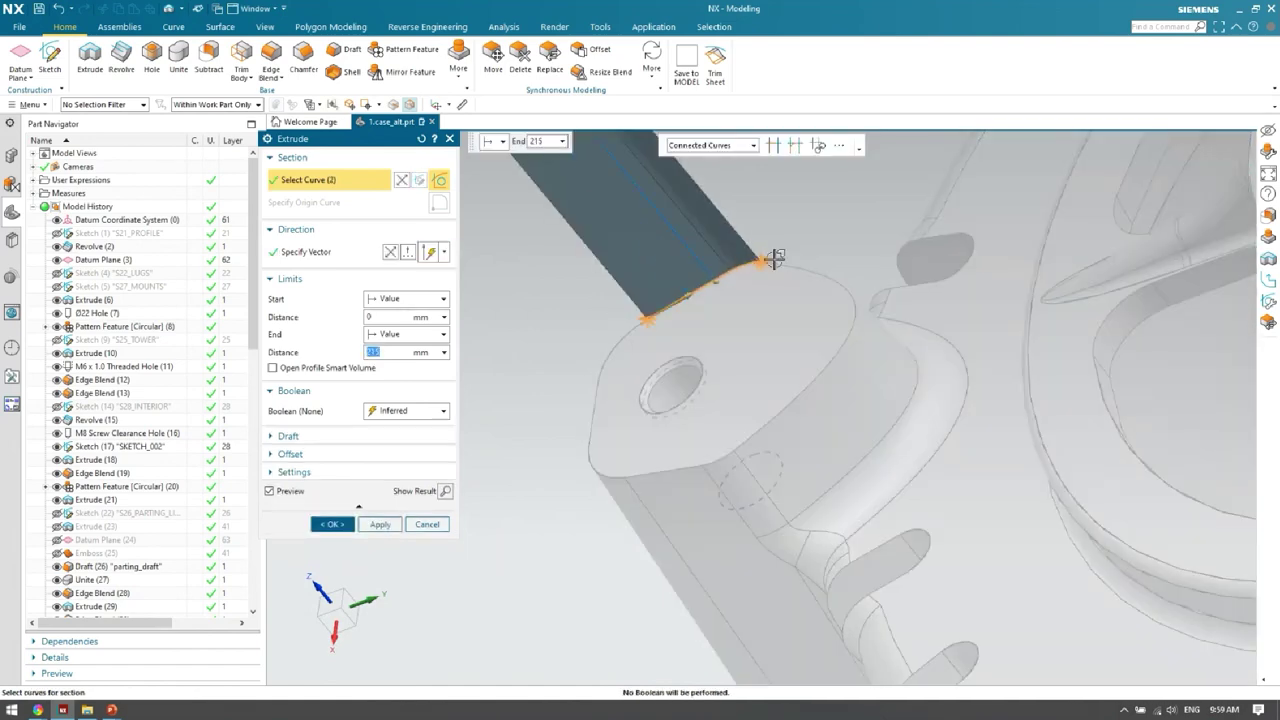
left_click(850, 305)
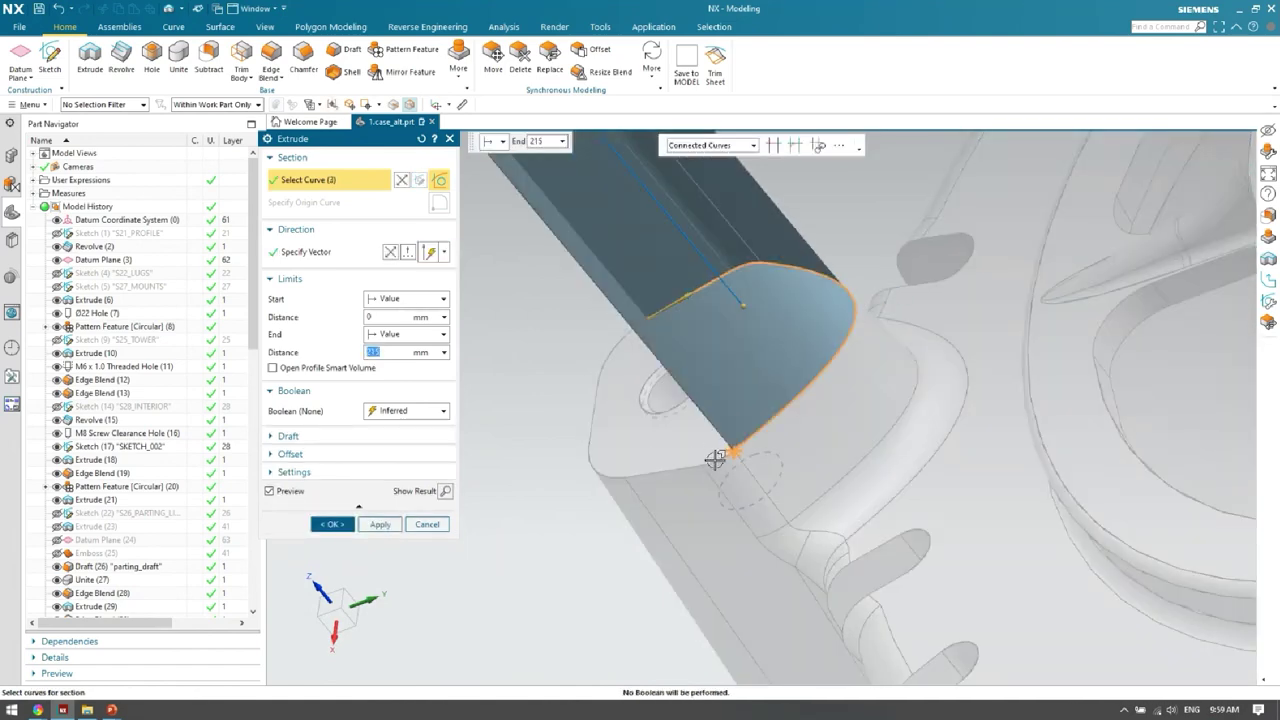
left_click(743, 503)
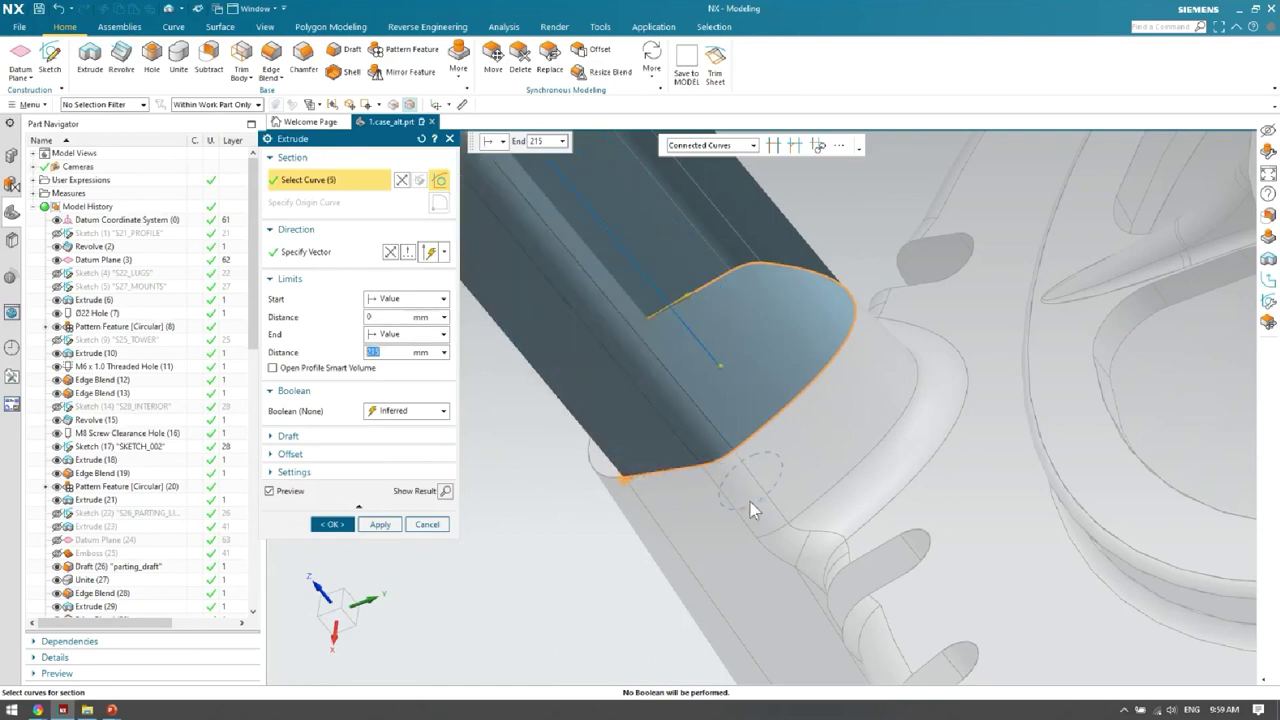
mouse_move(754, 508)
middle_mouse_down()
mouse_move(809, 497)
mouse_move(766, 500)
middle_mouse_up()
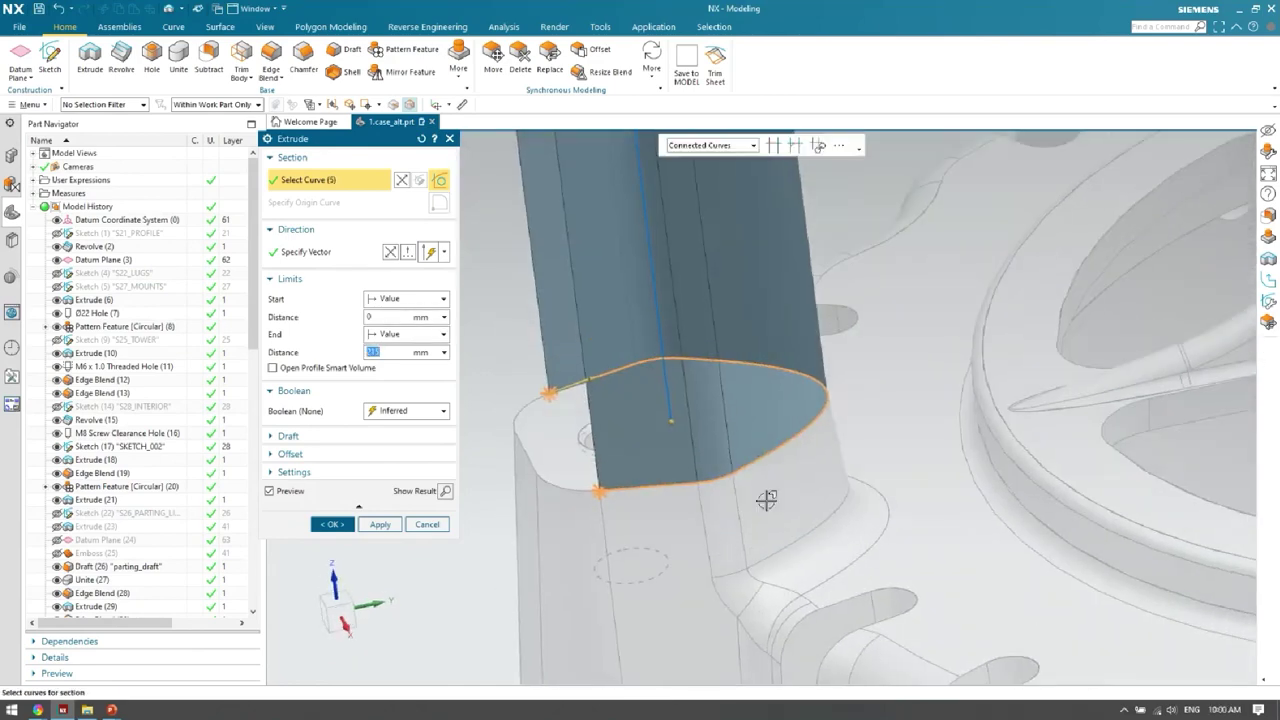
scroll(790, 420, "down", 3)
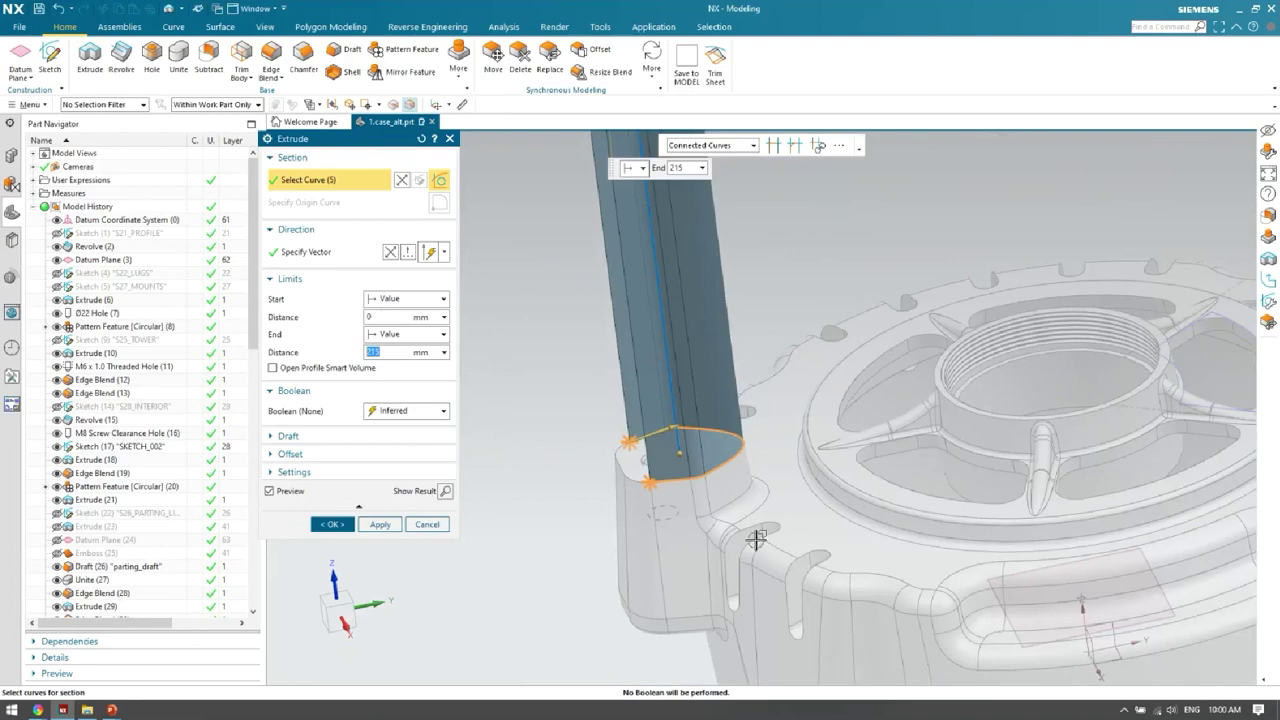
left_click(634, 476)
scroll(610, 480, "down", 3)
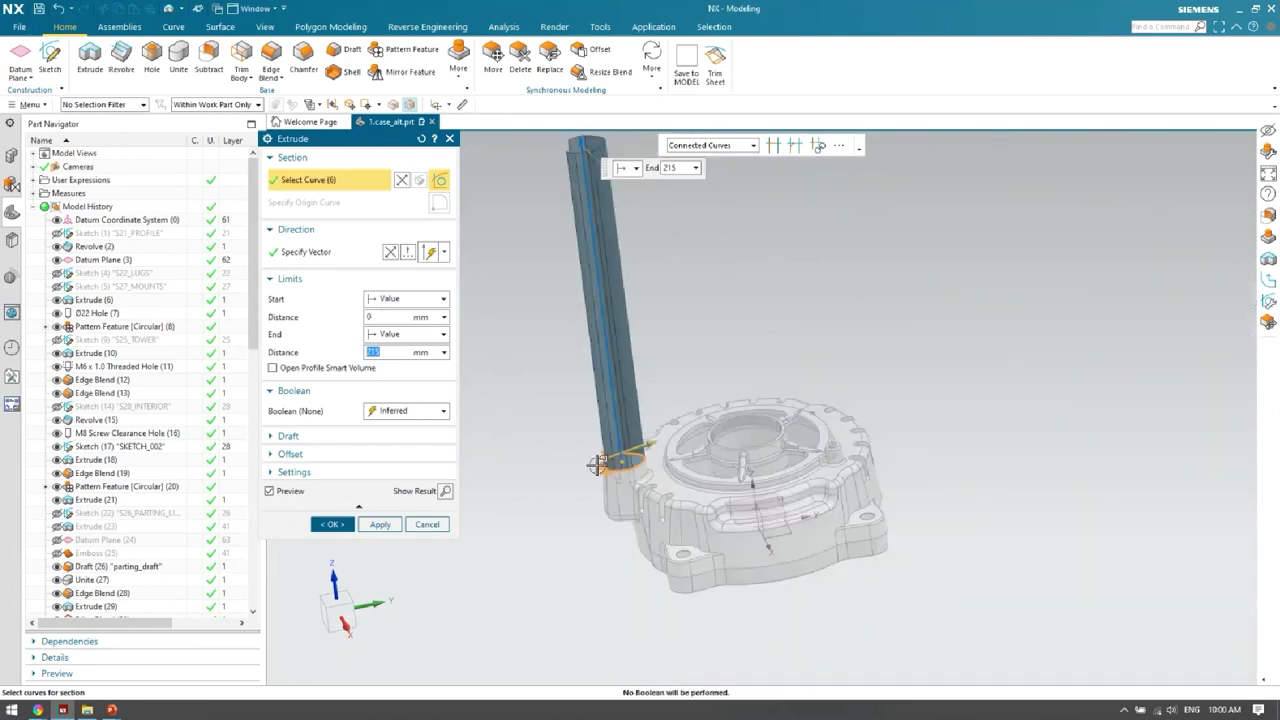
scroll(610, 478, "up", 3)
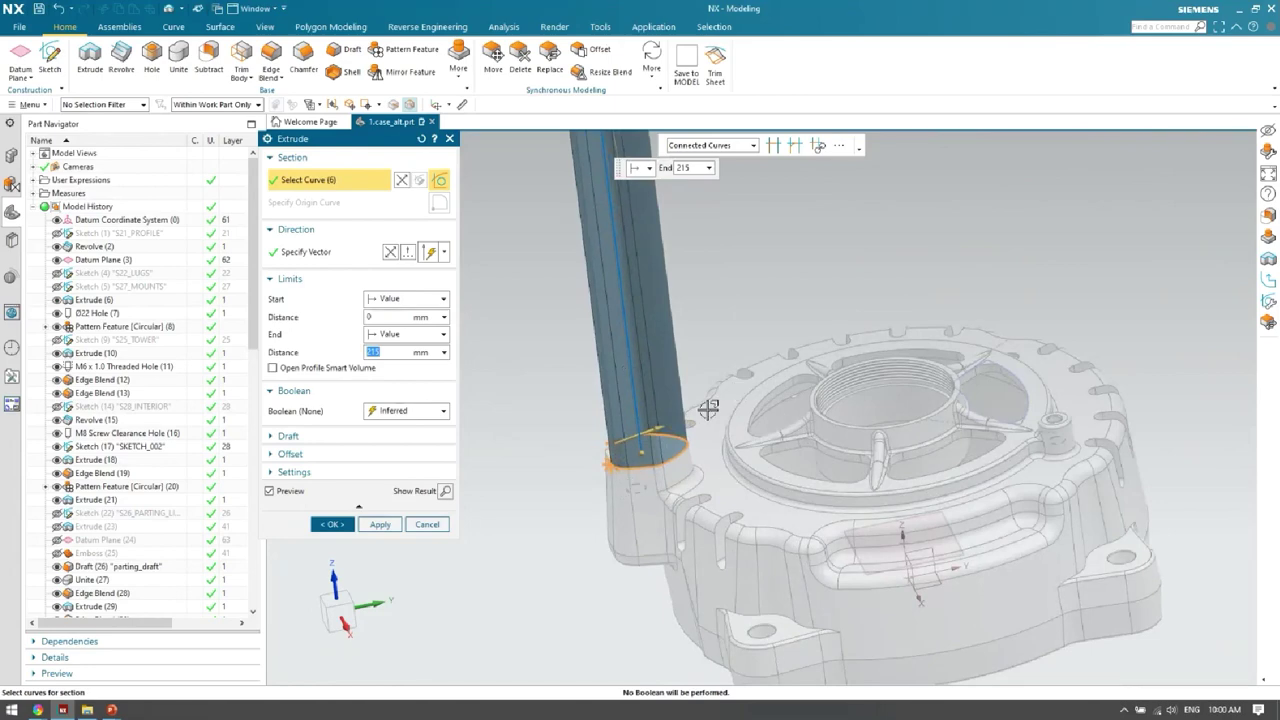
scroll(652, 442, "up", 2)
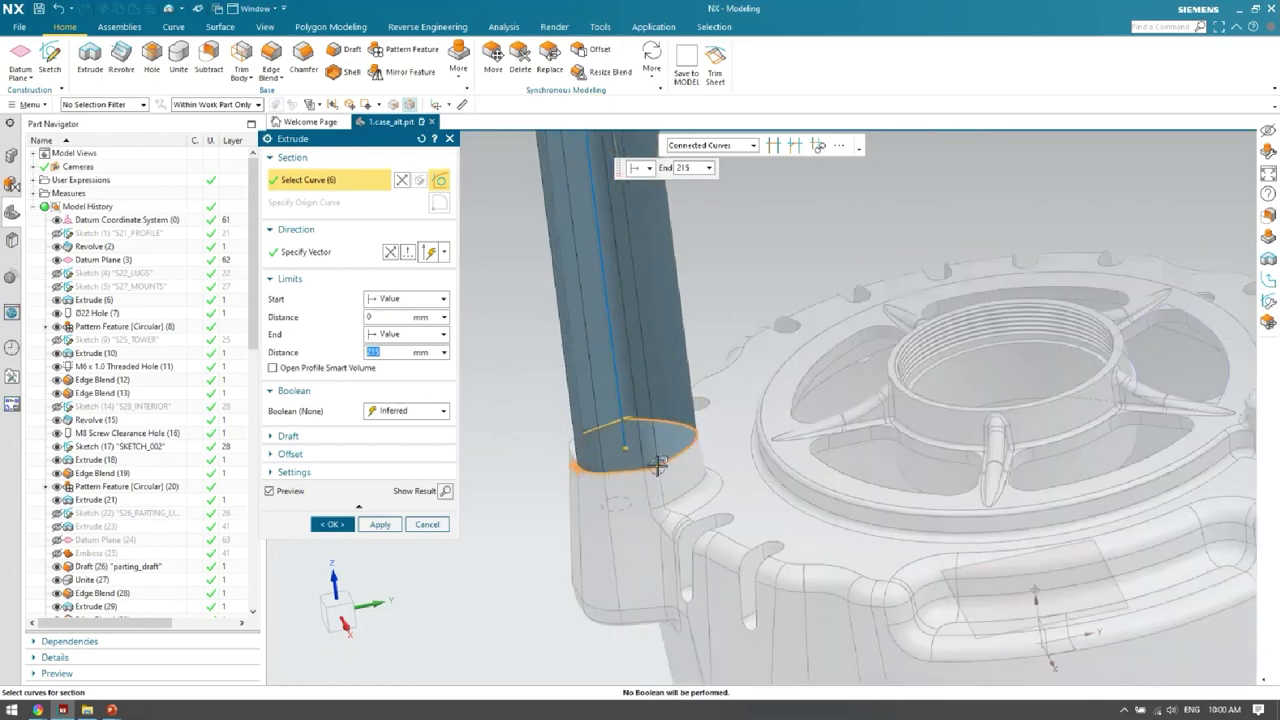
Add the arc edge of a rim slot near the tower boss to the section and inspect the Extrude preview.
left_click(716, 424)
middle_click_drag(716, 424, 560, 289)
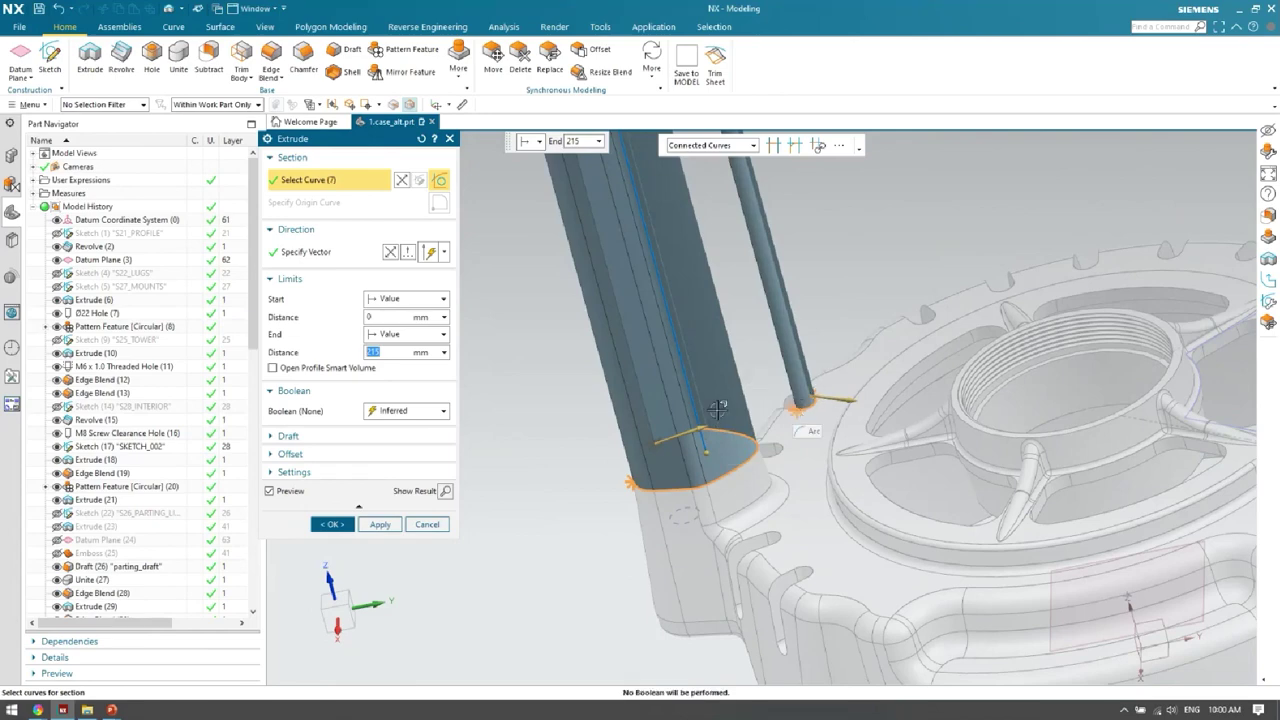
middle_click_drag(804, 417, 755, 321, "shift")
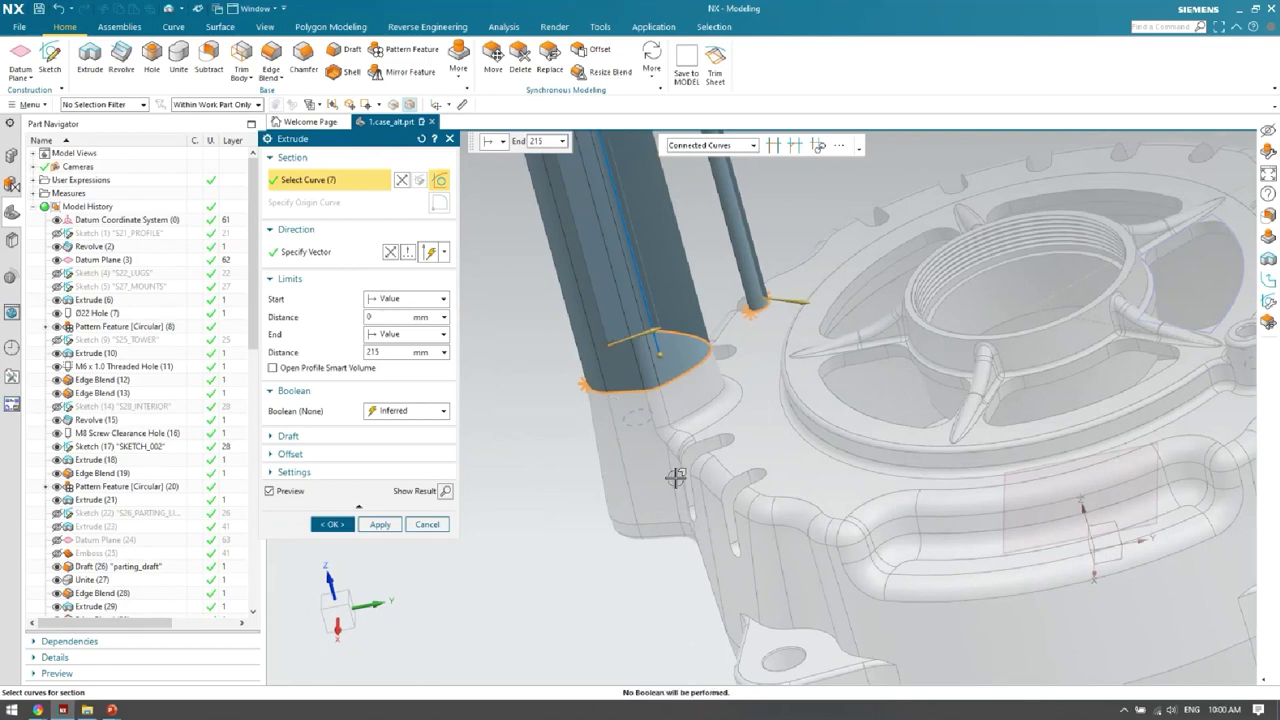
scroll(643, 434, "down", 3)
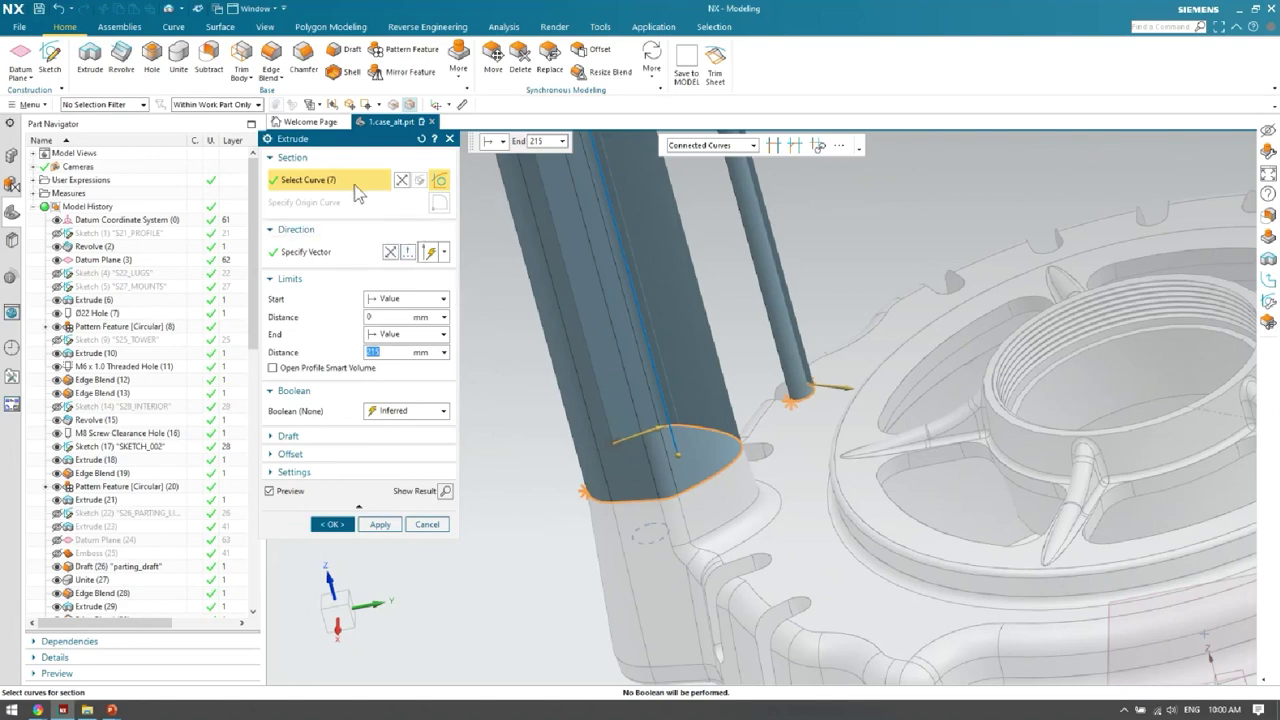
middle_click_drag(690, 457, 560, 340)
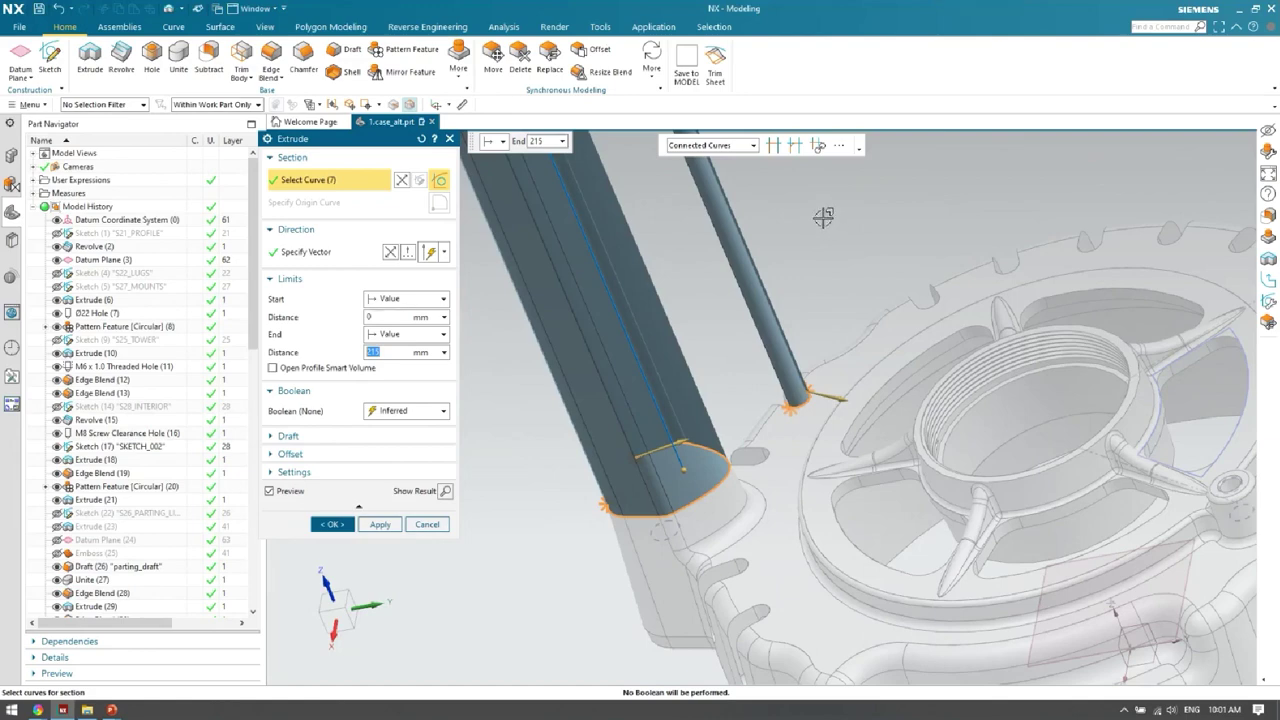
Clear all selected curves from the Extrude section.
key("Escape")
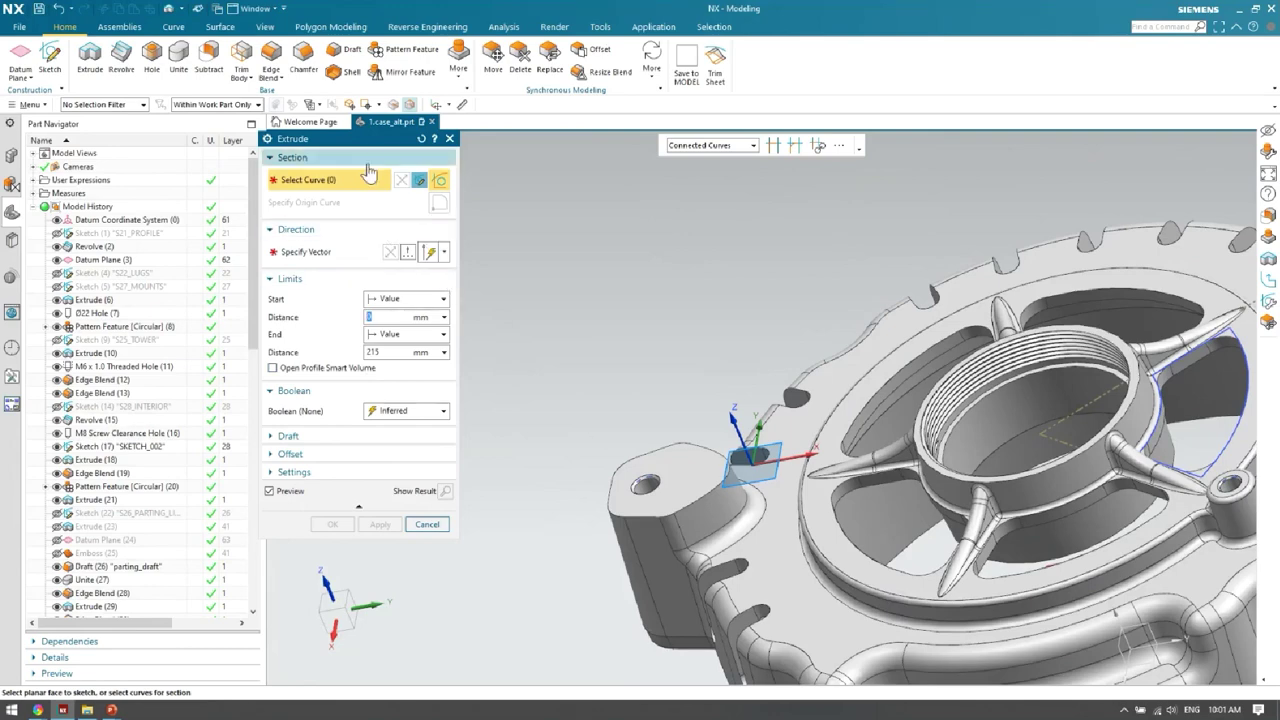
scroll(647, 474, "up", 3)
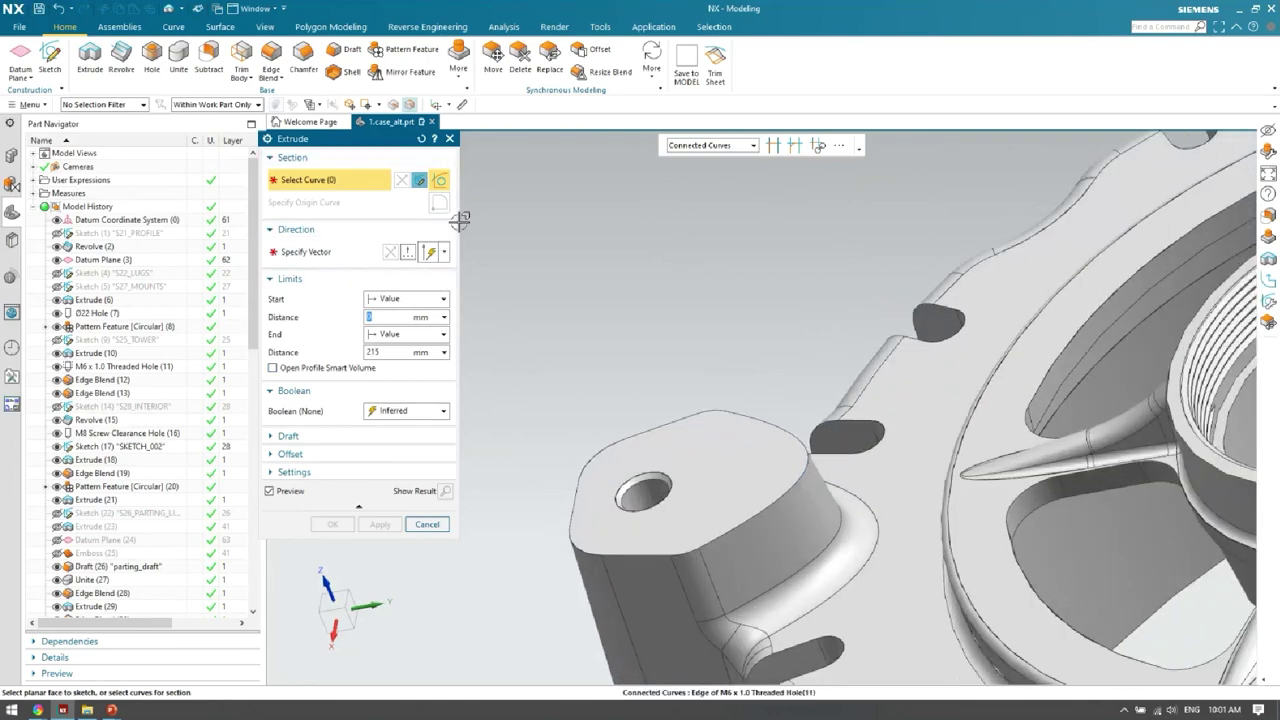
Preview an Extrude from connected edges of the tower boss's top face and a separate rim edge, and leave the command without creating it.
left_click(664, 422)
left_click(1118, 159)
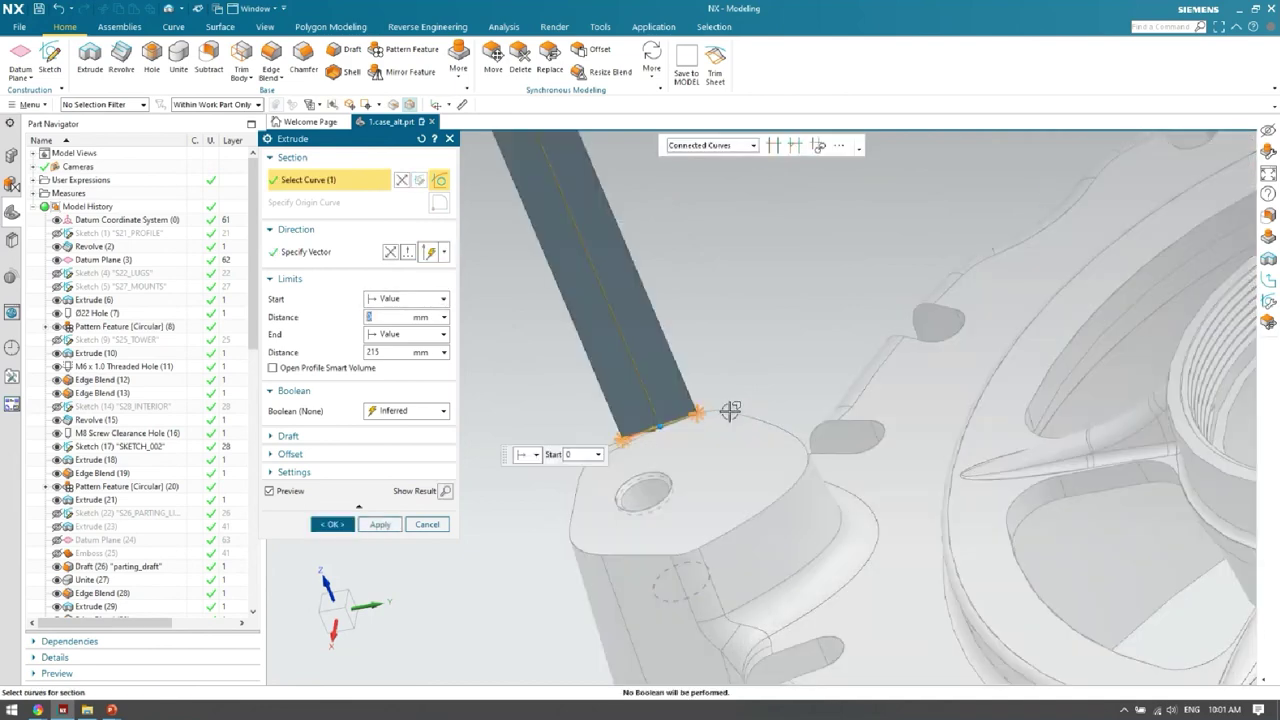
left_click(748, 416)
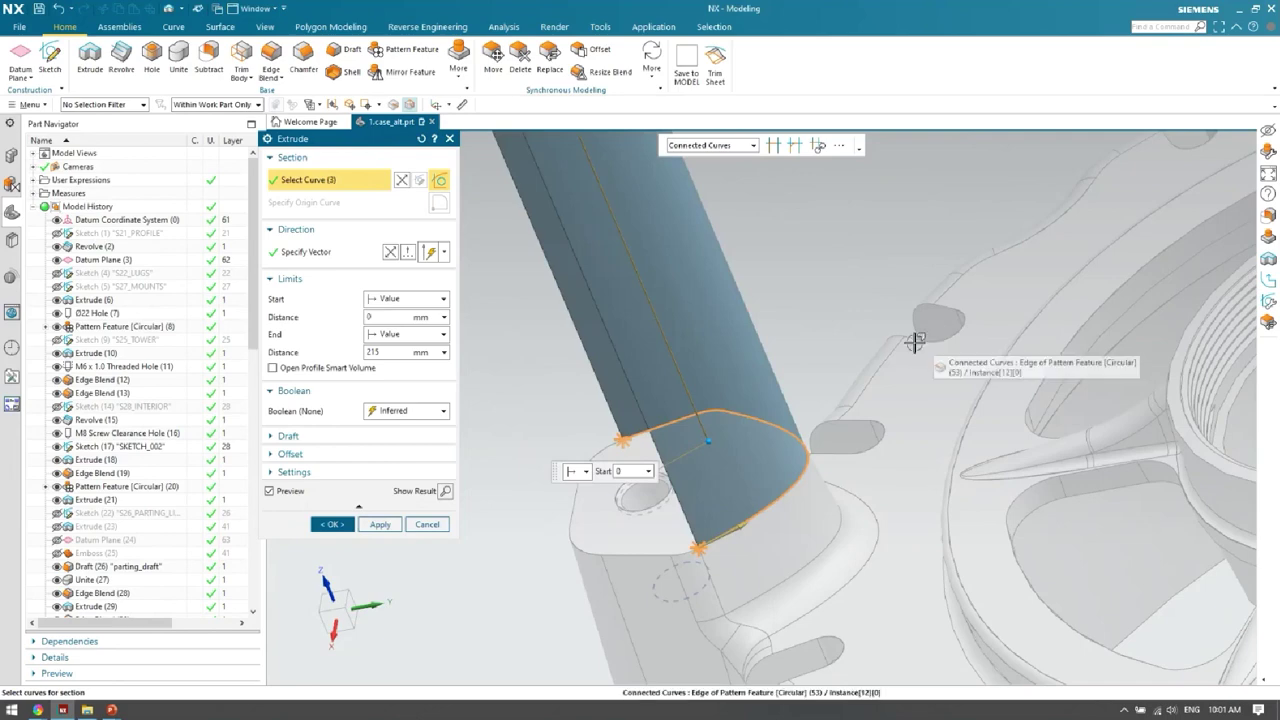
left_click(915, 341)
scroll(869, 423, "down", 2)
middle_click_drag(978, 334, 943, 249)
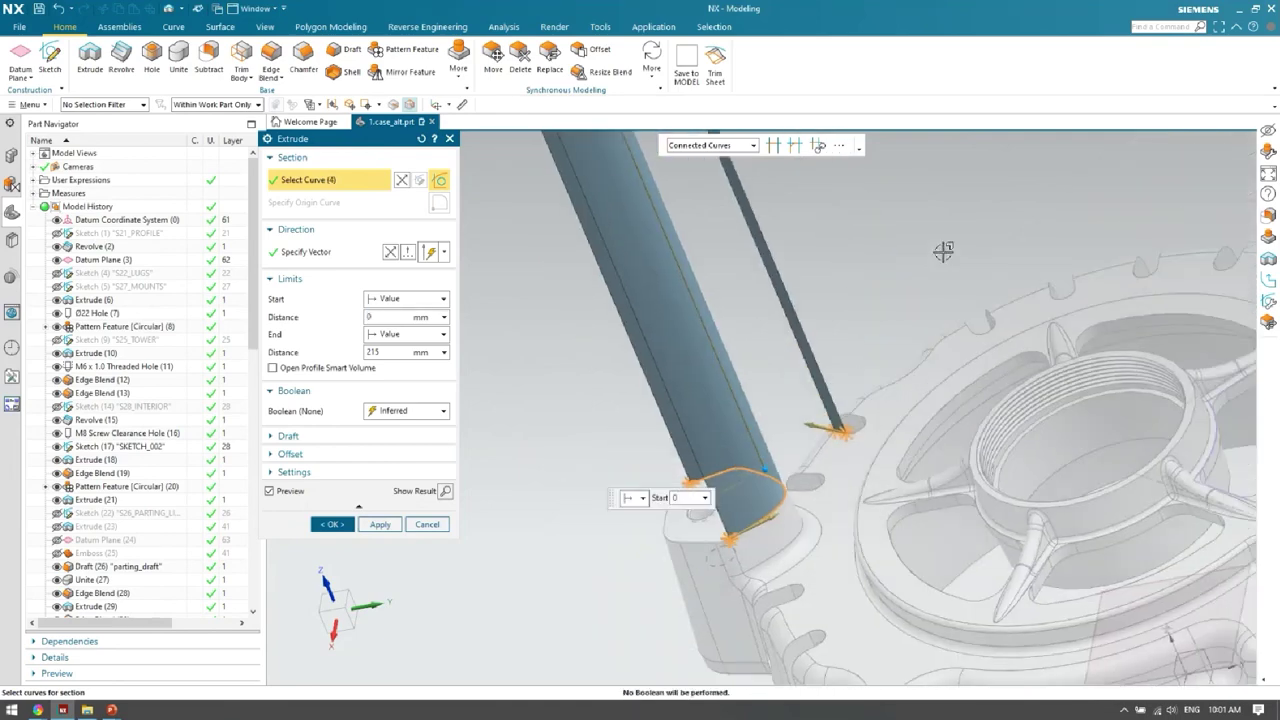
key("Escape")
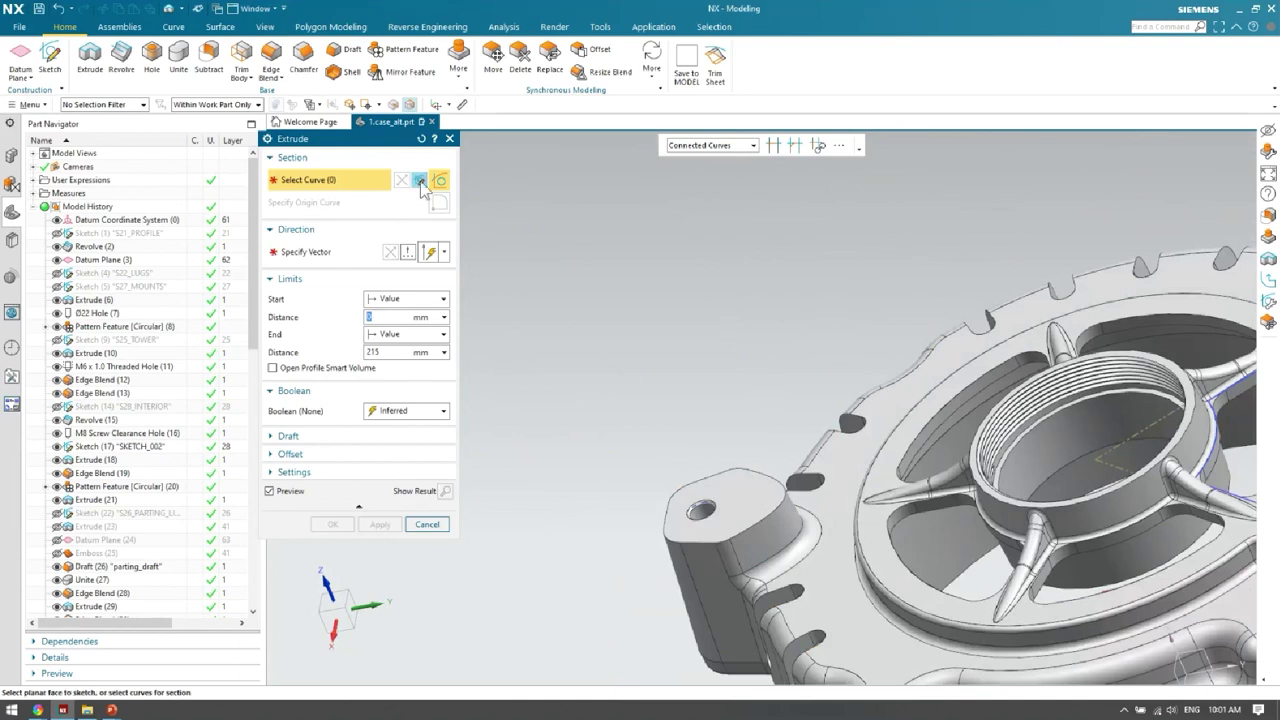
left_click(450, 139)
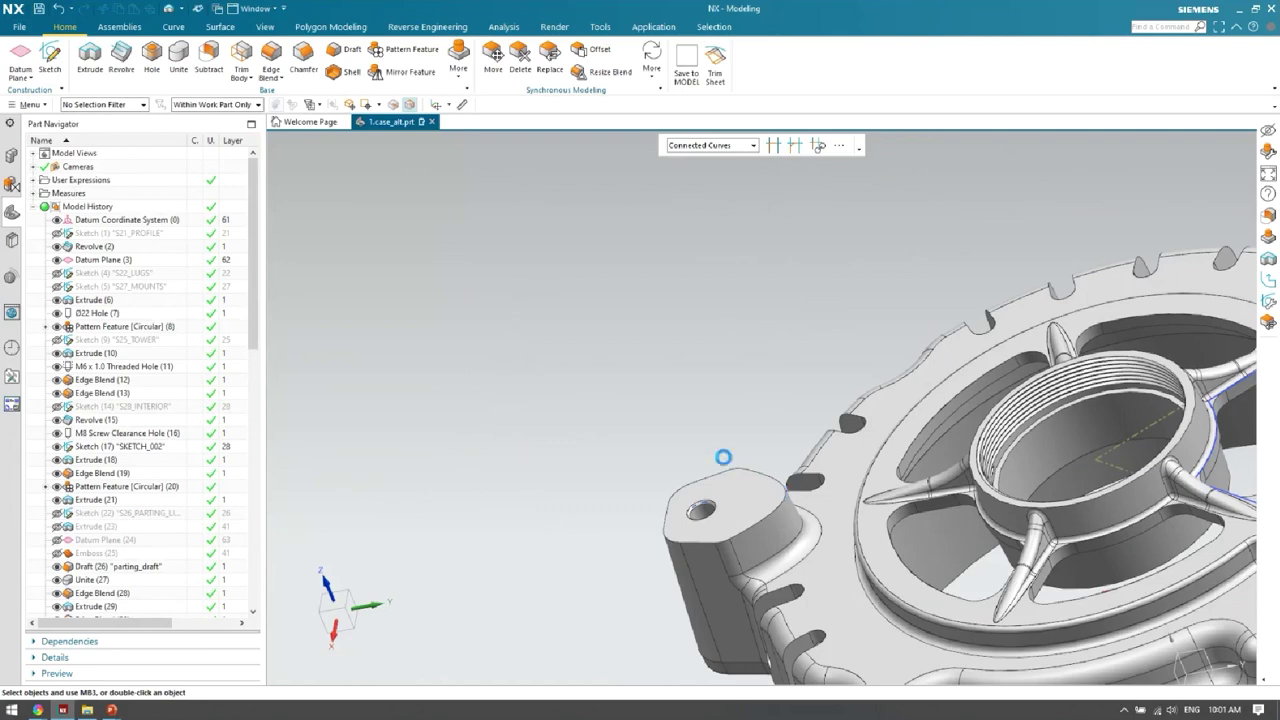
Turn the case over and examine how smoothly the large bore's edge on the flange face is displayed up close.
middle_click_drag(826, 510, 987, 491)
scroll(688, 420, "down", 4)
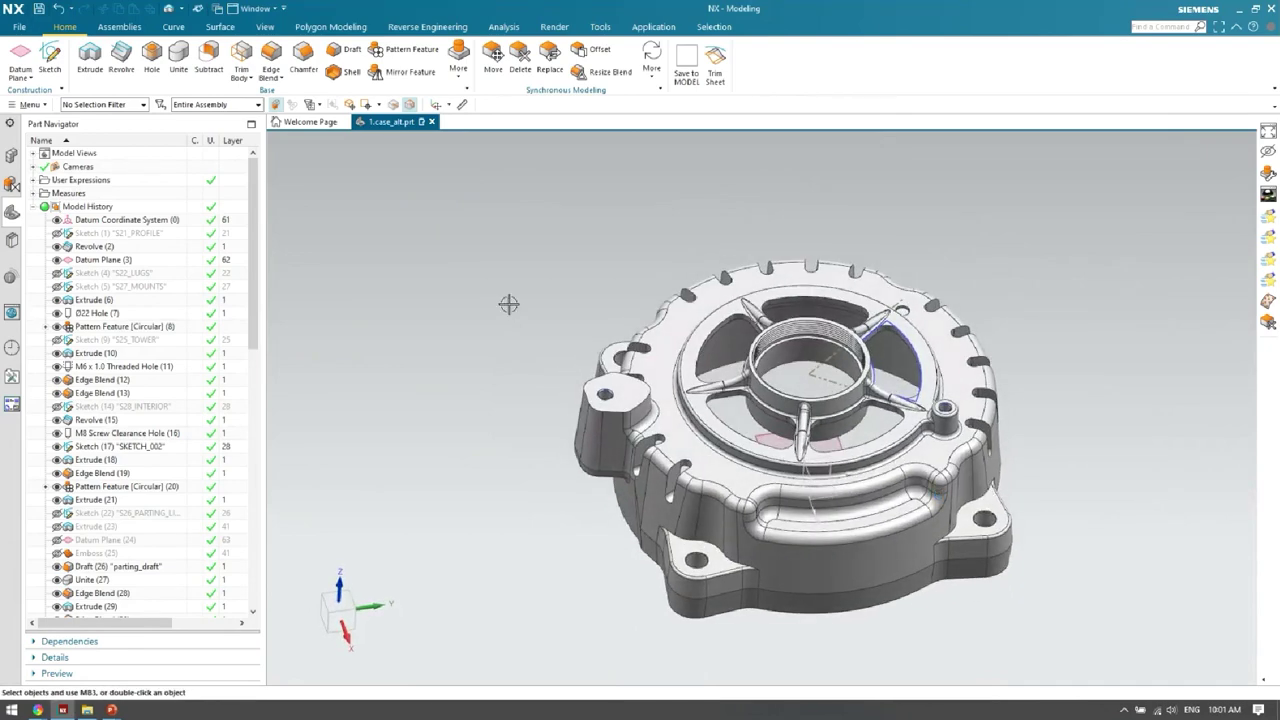
left_click(20, 109)
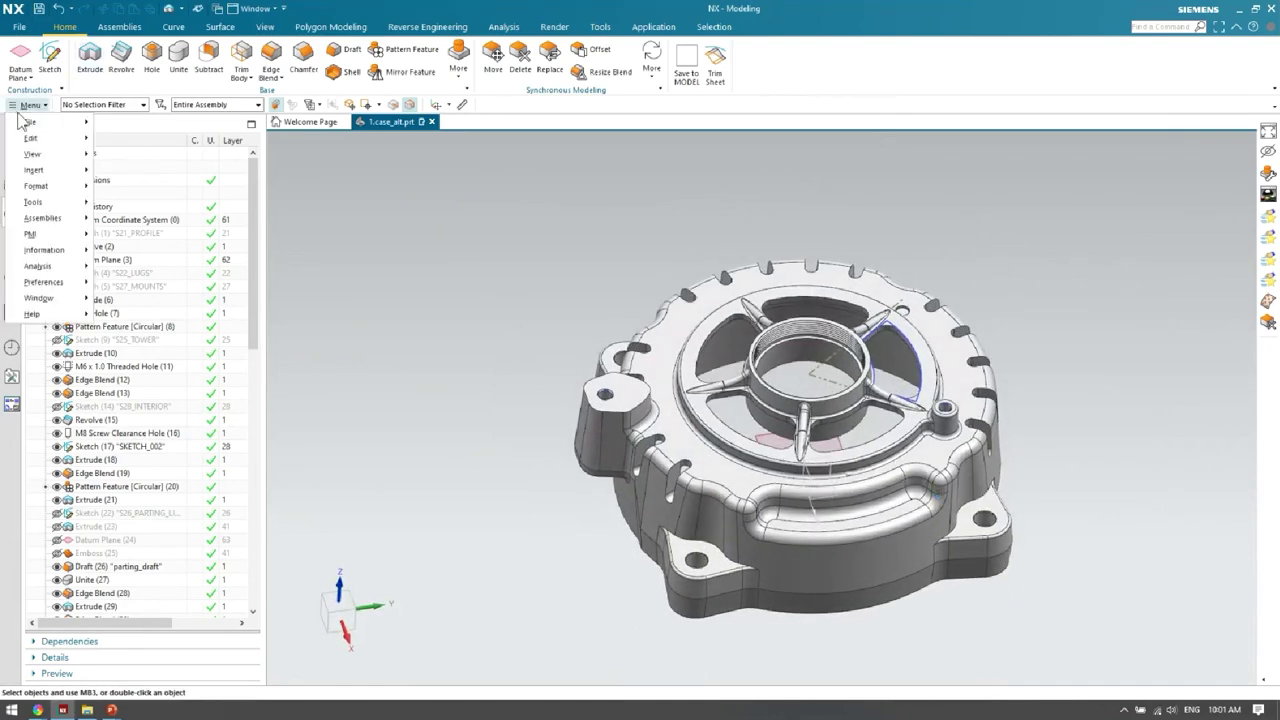
middle_click_drag(760, 450, 691, 381)
scroll(694, 431, "up", 3)
scroll(691, 381, "up", 3)
scroll(683, 388, "up", 2)
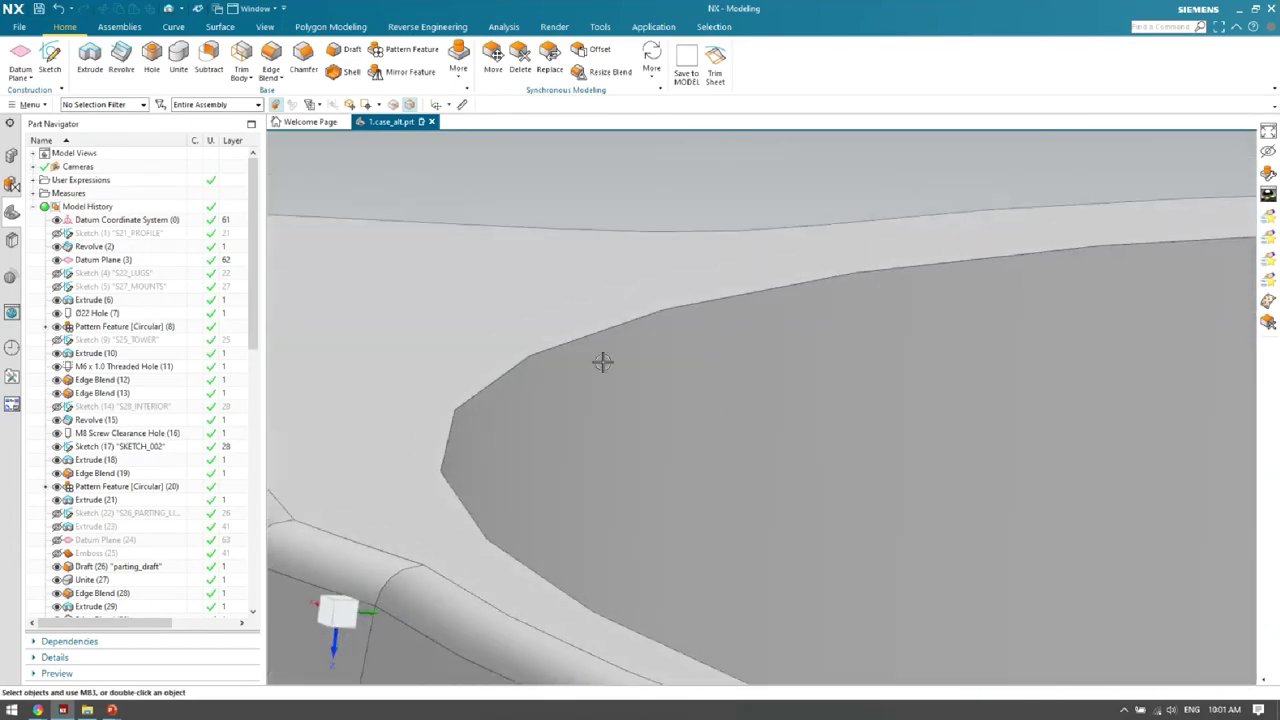
middle_click_drag(603, 360, 603, 363)
scroll(625, 365, "down", 5)
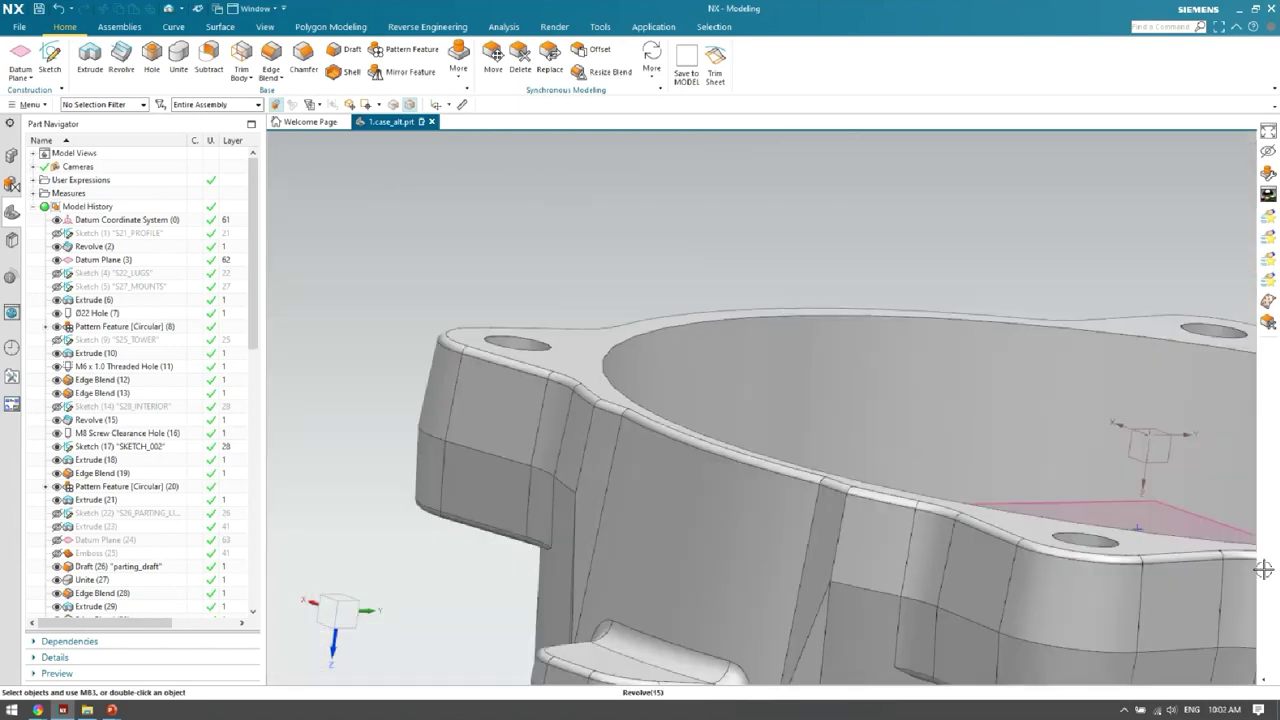
scroll(612, 358, "up", 3)
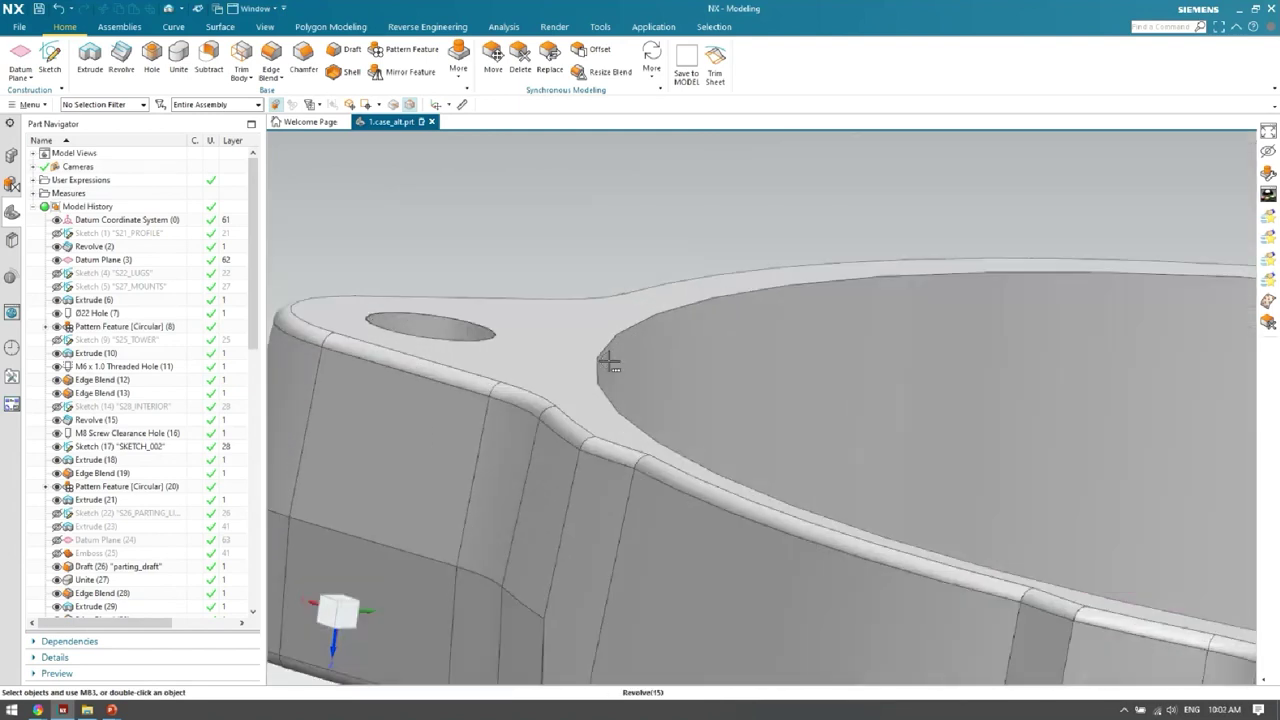
scroll(606, 359, "up", 2)
scroll(577, 386, "up", 2)
middle_click_drag(577, 386, 603, 346)
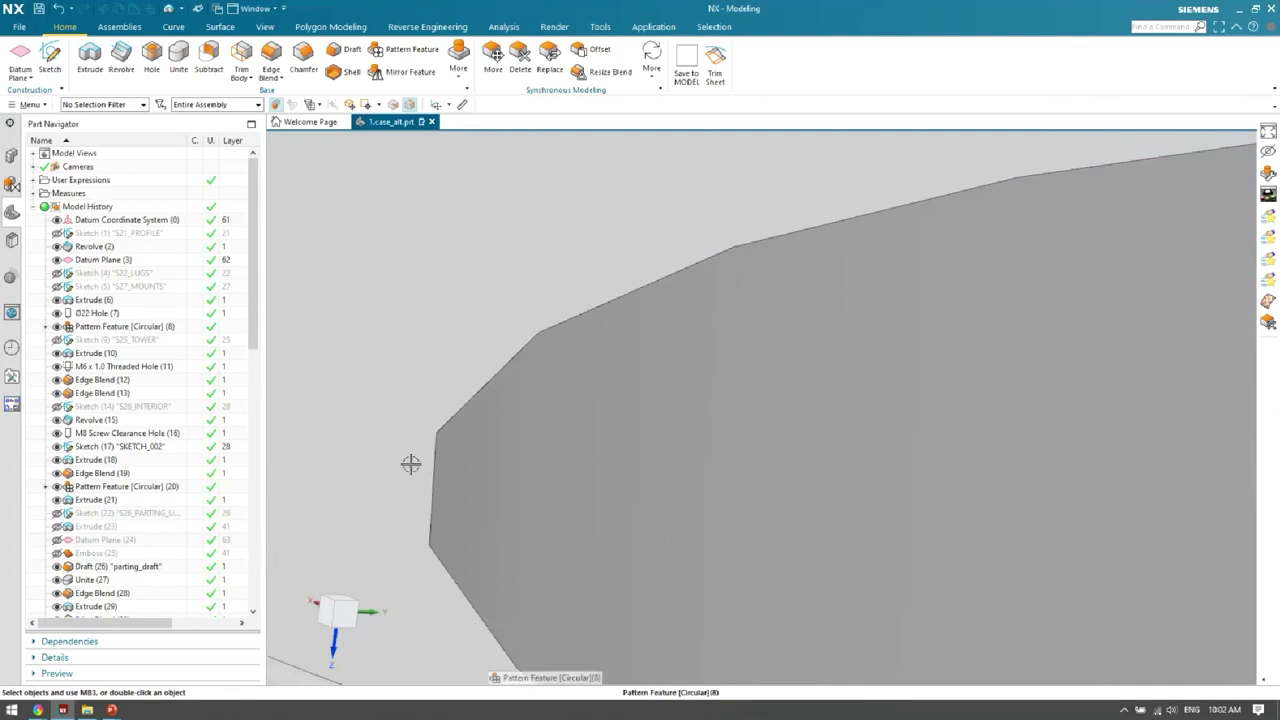
scroll(515, 424, "down", 3)
middle_click_drag(514, 426, 569, 403)
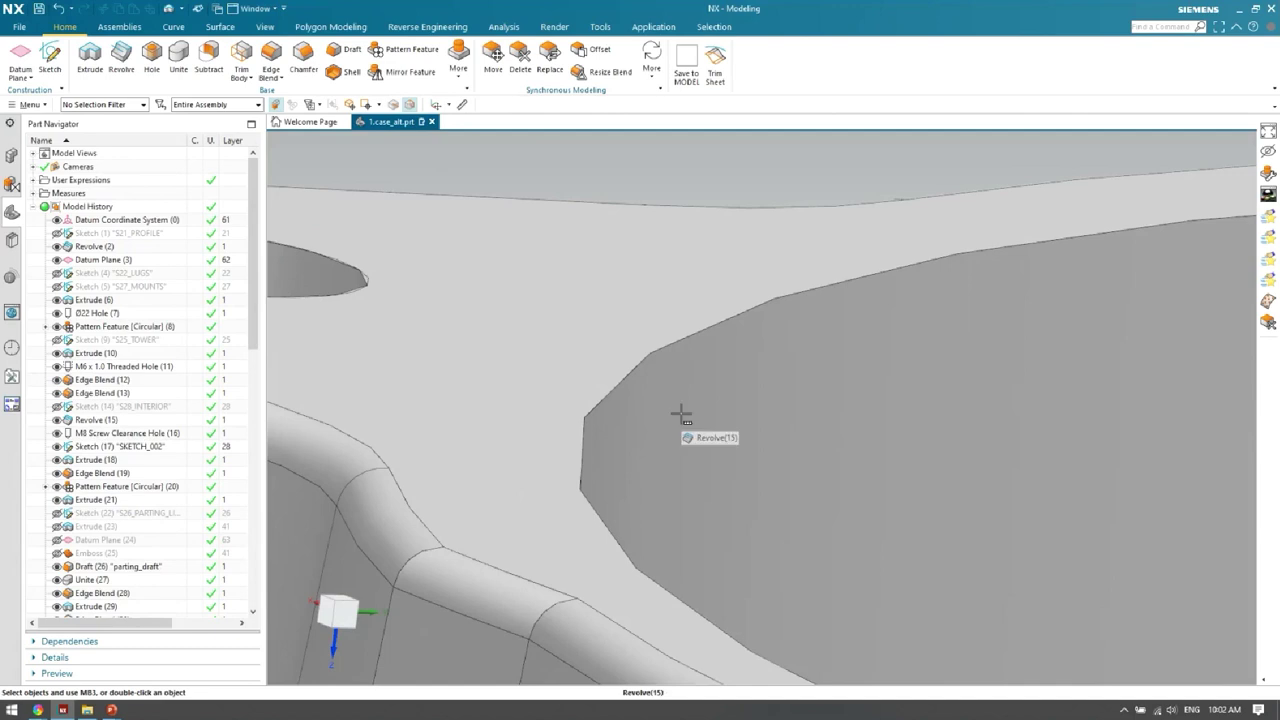
middle_click_drag(680, 413, 710, 371)
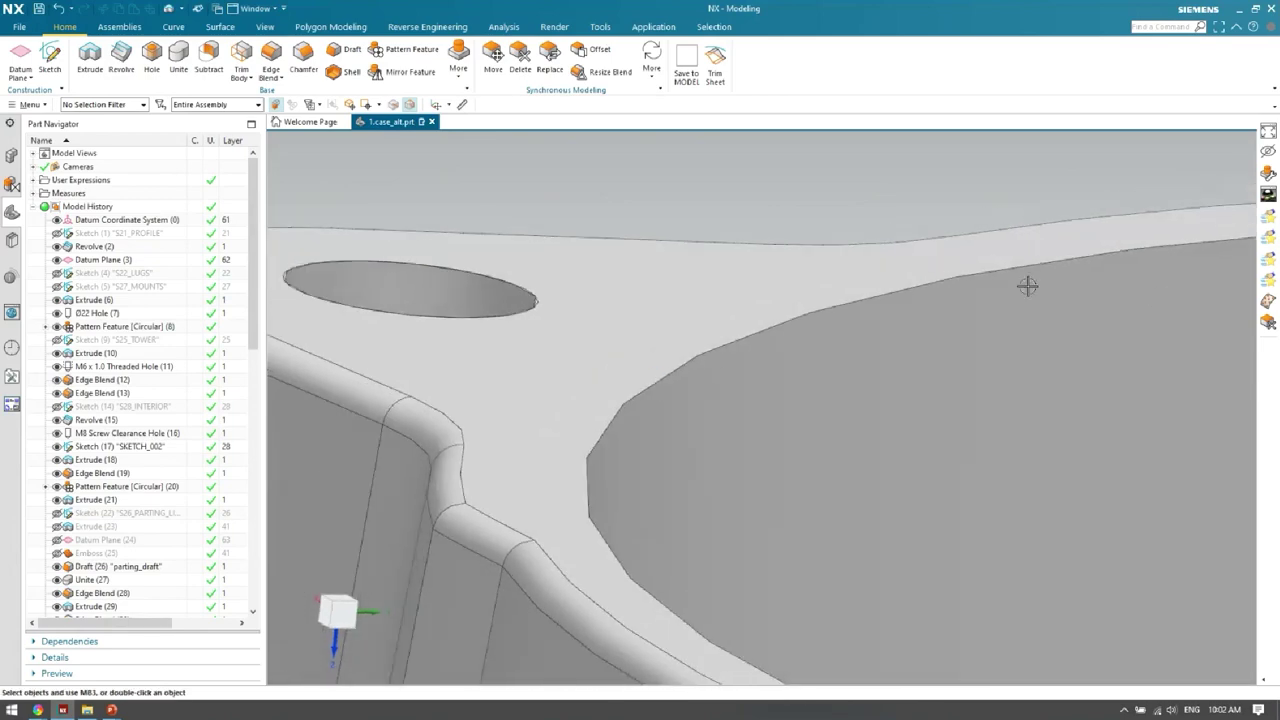
middle_click_drag(654, 433, 663, 423)
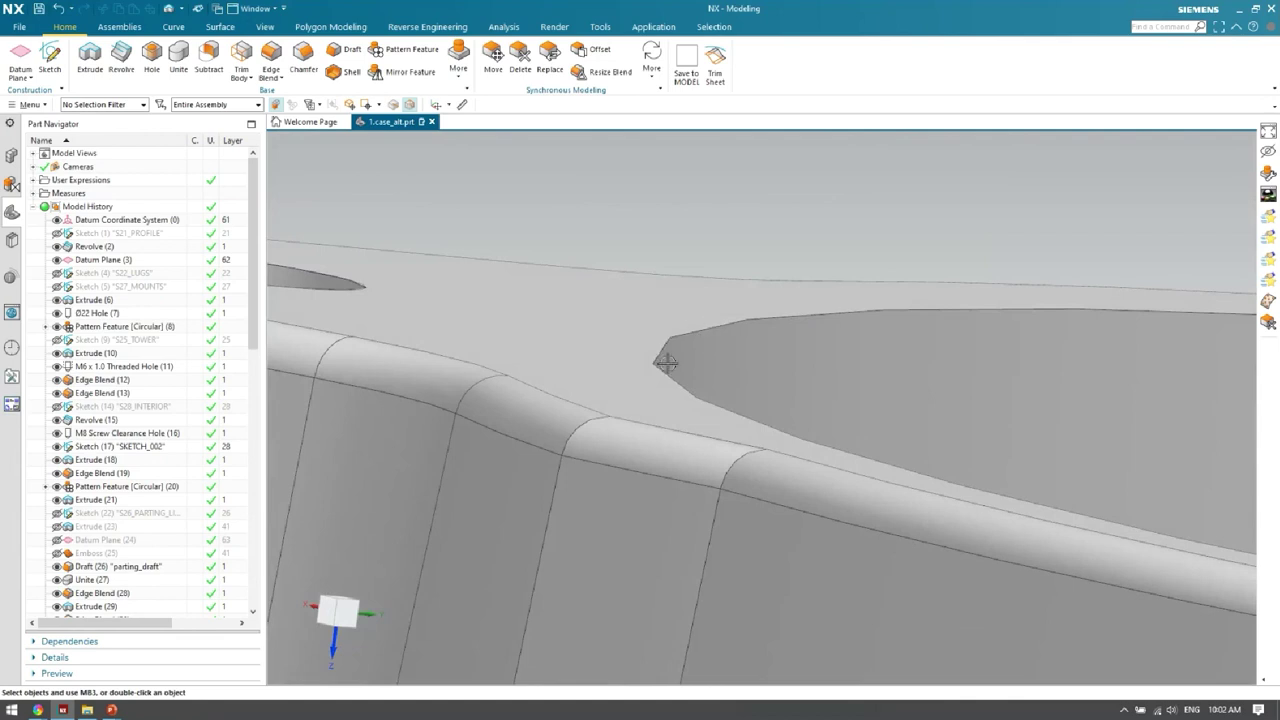
Open the Accuracy page of the visualization preferences and examine the preview part's arc edge up close.
left_click(28, 104)
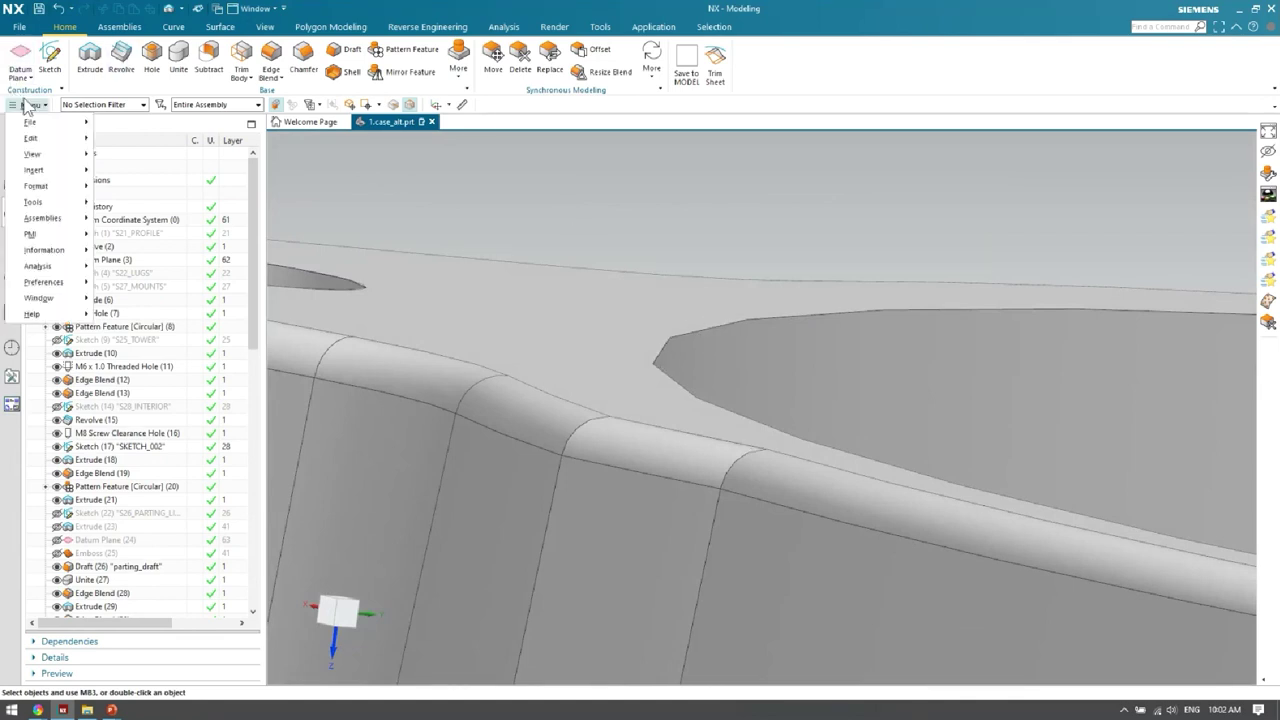
mouse_move(62, 268)
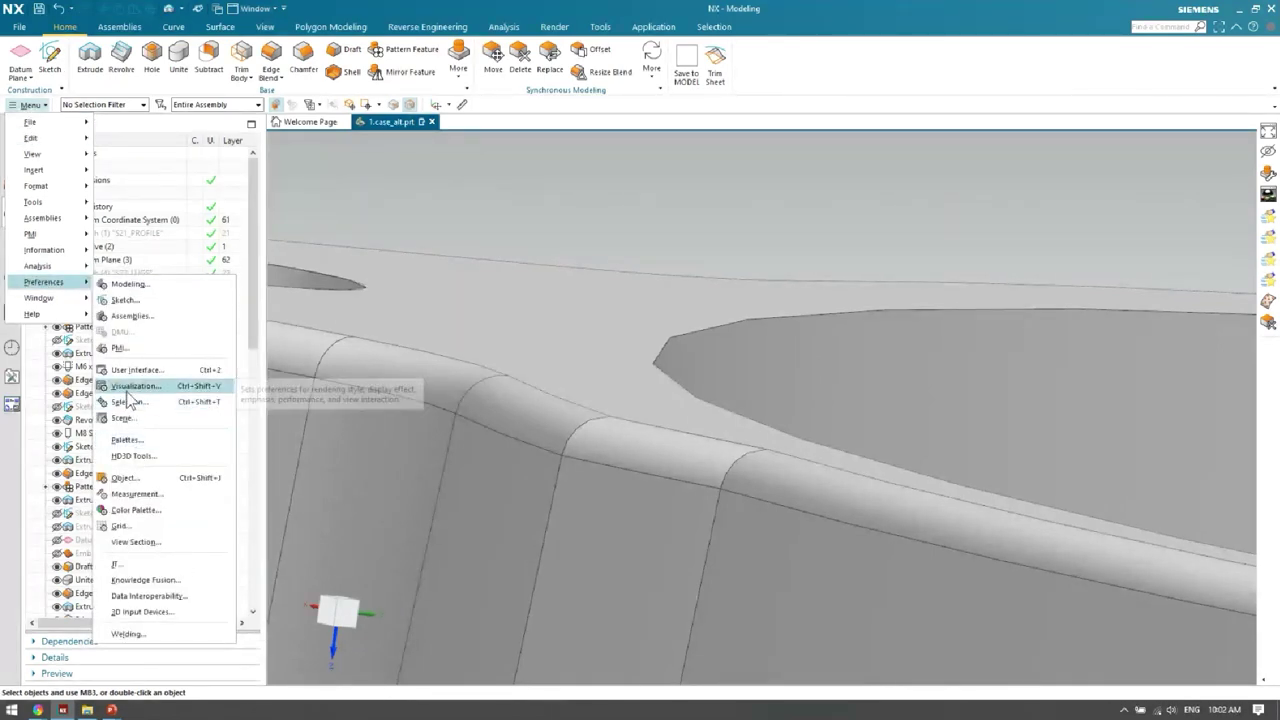
left_click(127, 390)
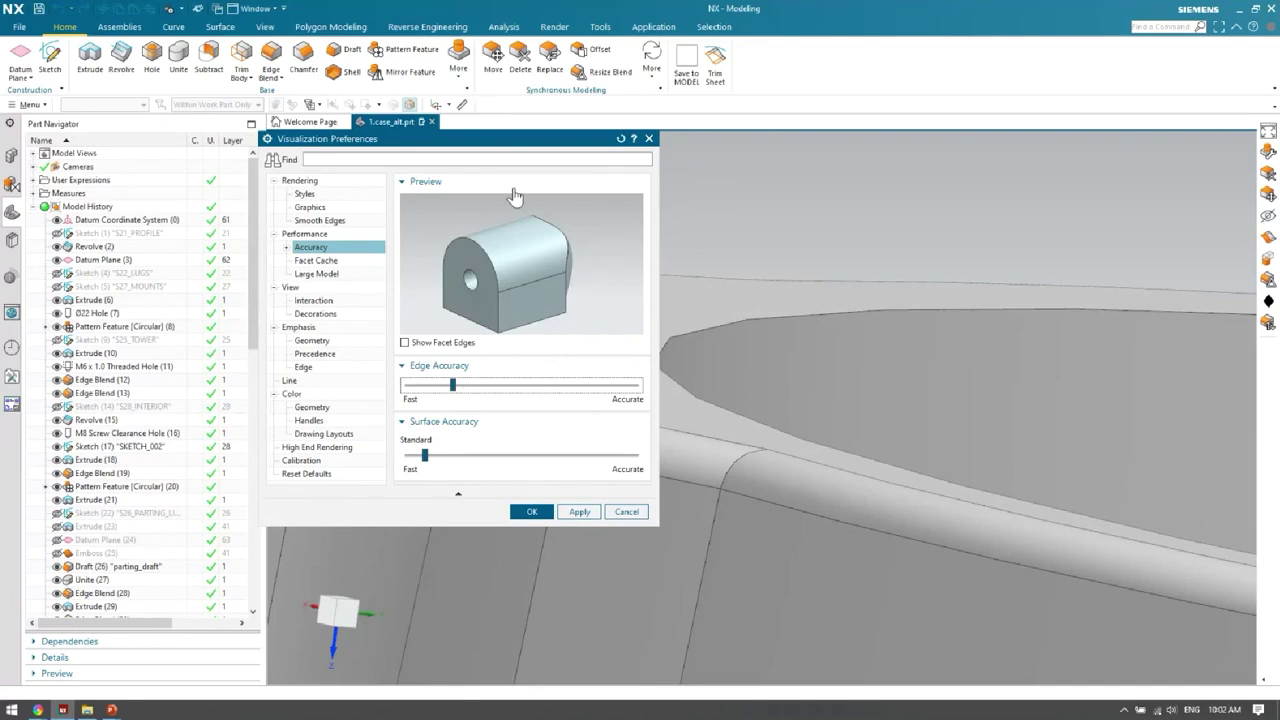
middle_click_drag(527, 267, 520, 297)
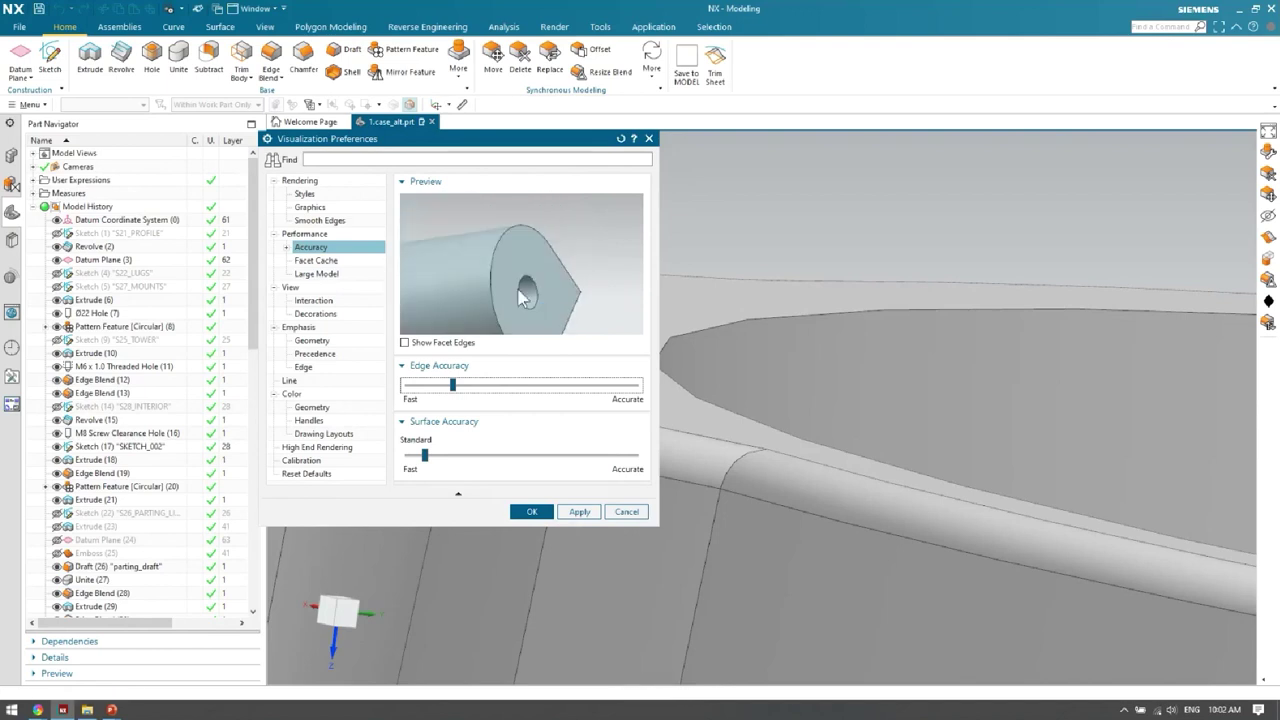
scroll(506, 237, "up", 5)
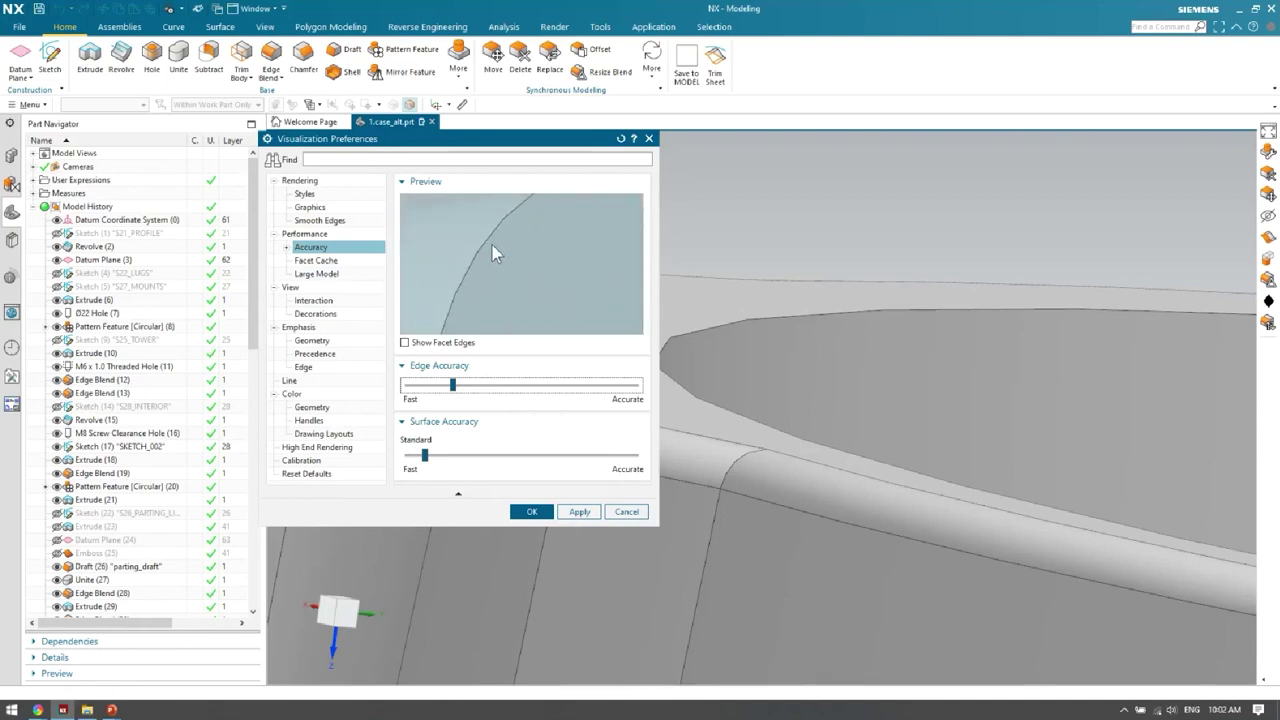
scroll(514, 305, "up", 6)
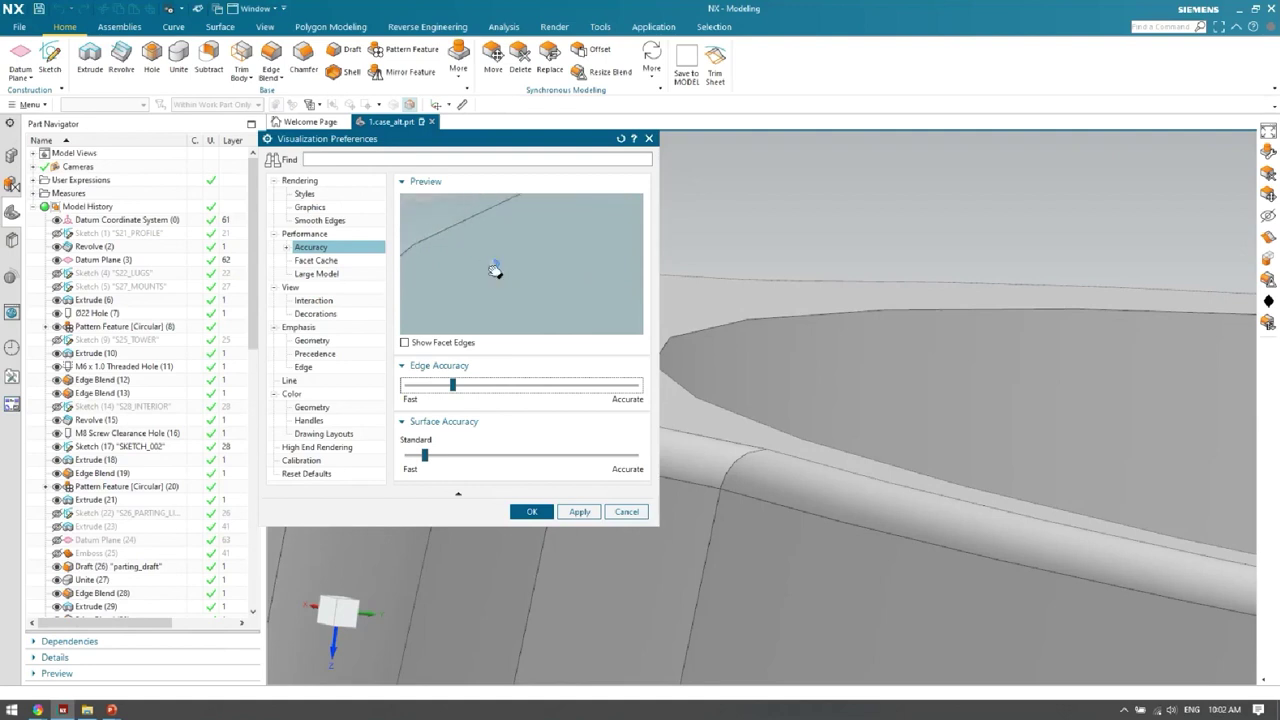
mouse_move(494, 271)
middle_mouse_down("shift")
mouse_move(533, 310)
mouse_move(503, 254)
middle_mouse_up("shift")
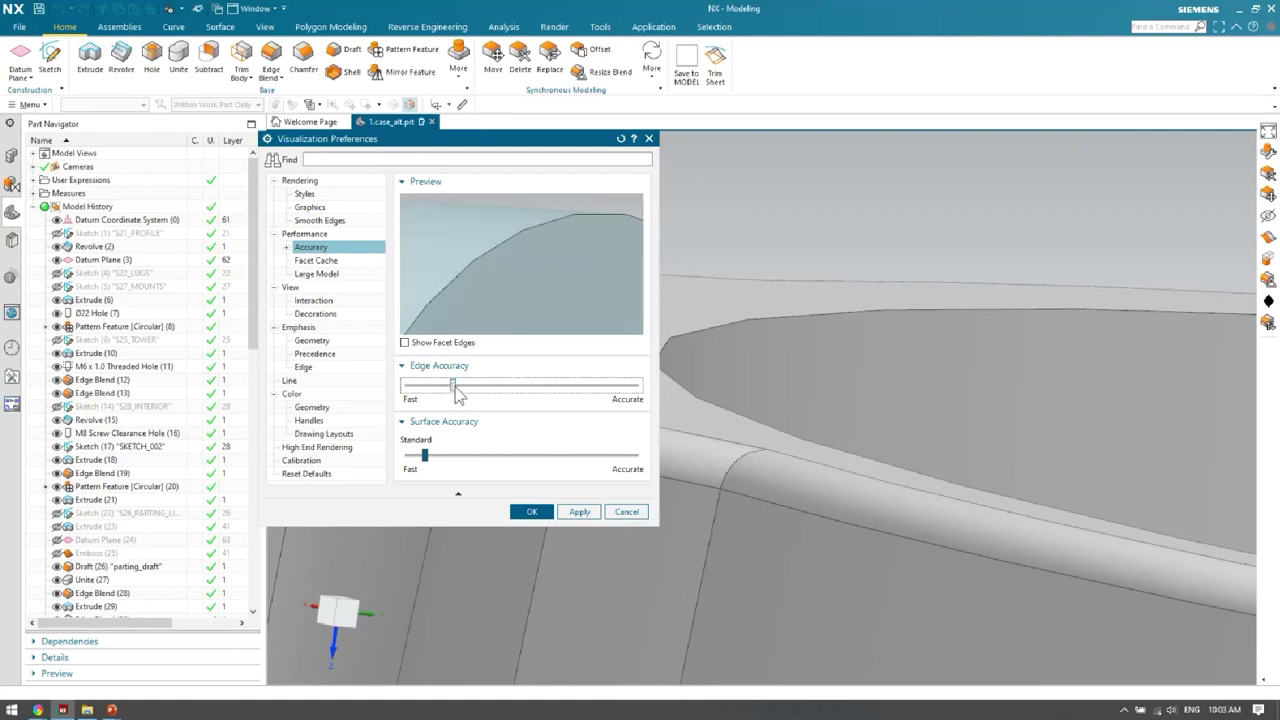
Compare edge accuracy levels on the preview part's arc and set Edge Accuracy to the most accurate level.
left_click_drag(452, 386, 592, 392)
left_click_drag(593, 392, 382, 396)
middle_click_drag(510, 265, 565, 216)
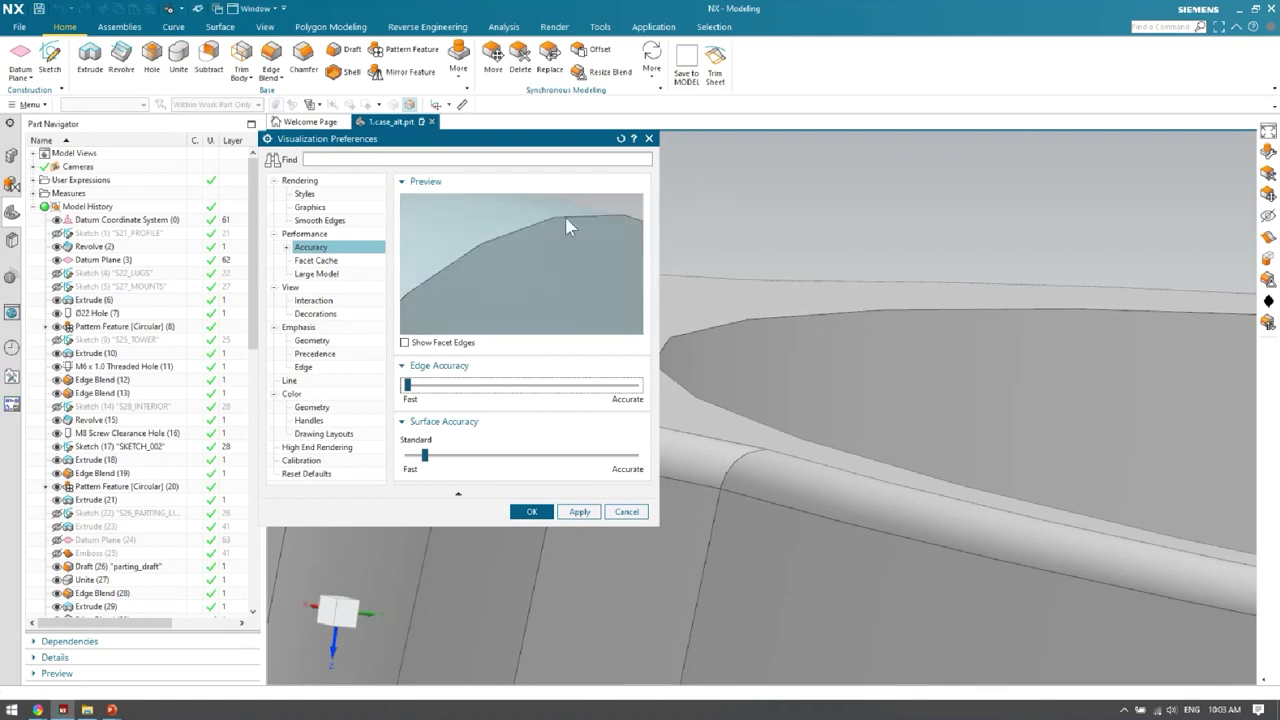
left_click_drag(409, 393, 637, 403)
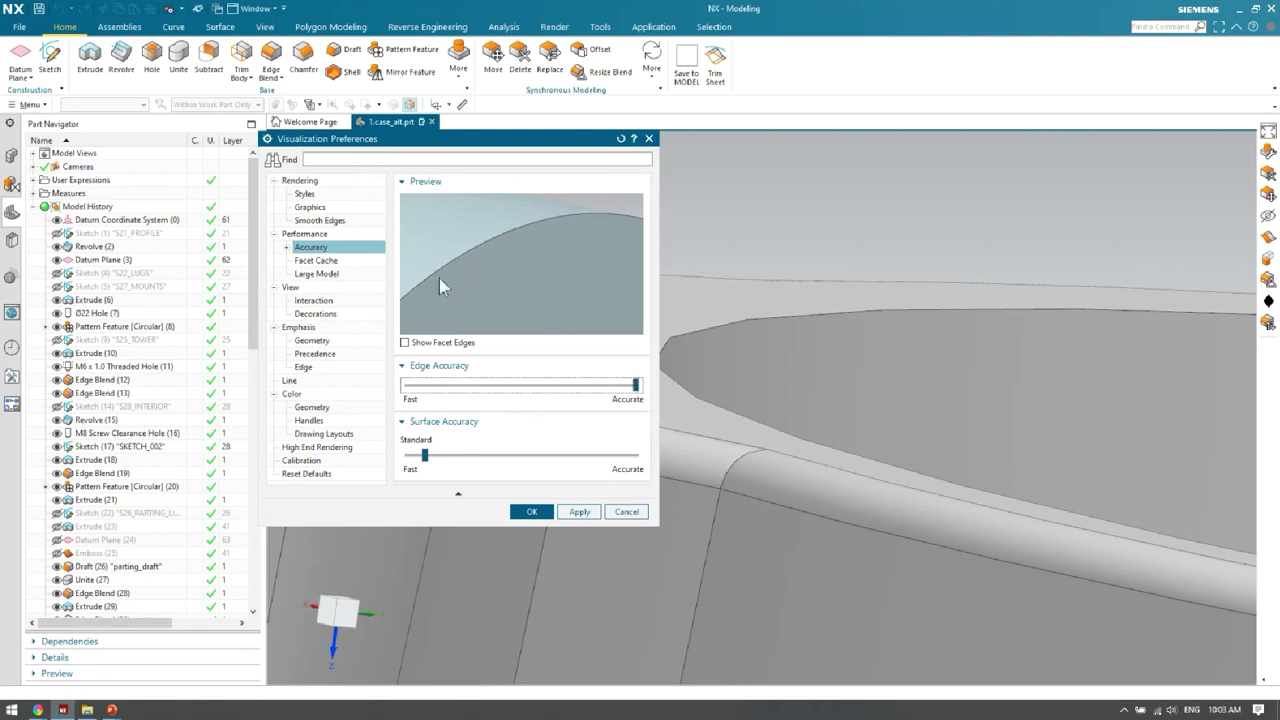
mouse_move(530, 290)
middle_mouse_down()
mouse_move(509, 271)
mouse_move(514, 282)
middle_mouse_up()
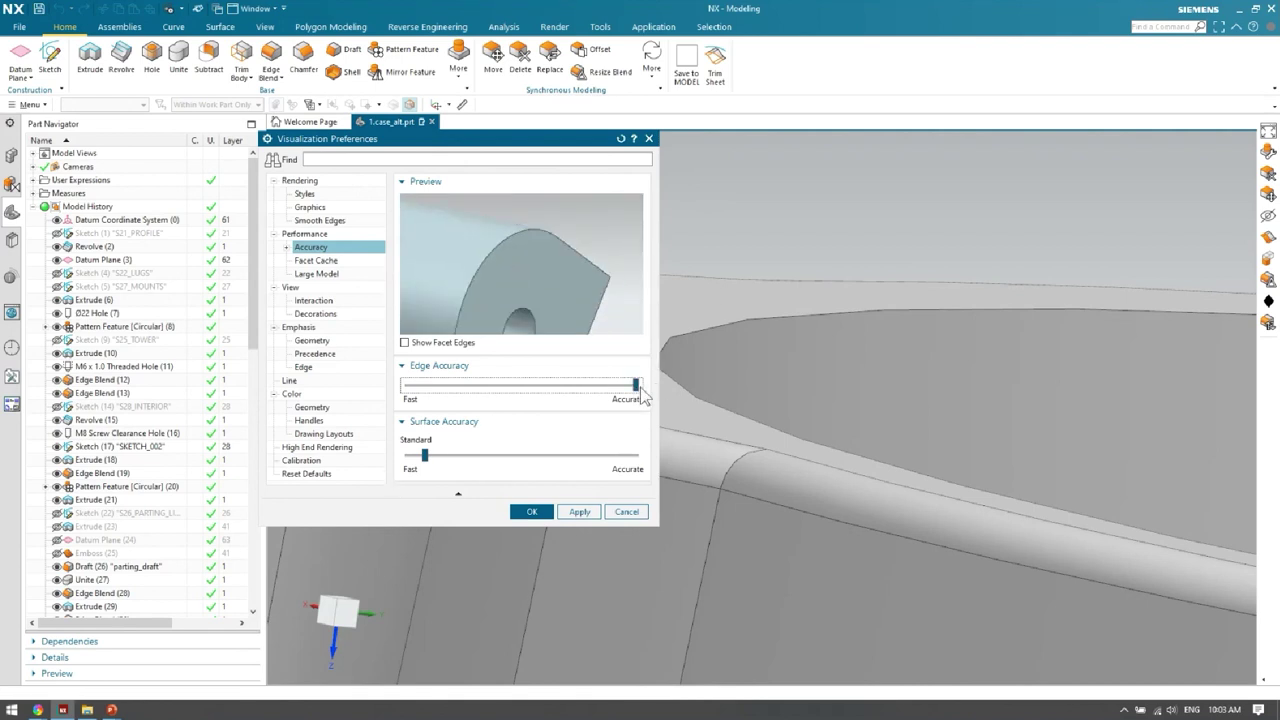
Raise the surface accuracy slightly above Standard and apply the visualization preferences to the case.
left_click_drag(424, 456, 460, 455)
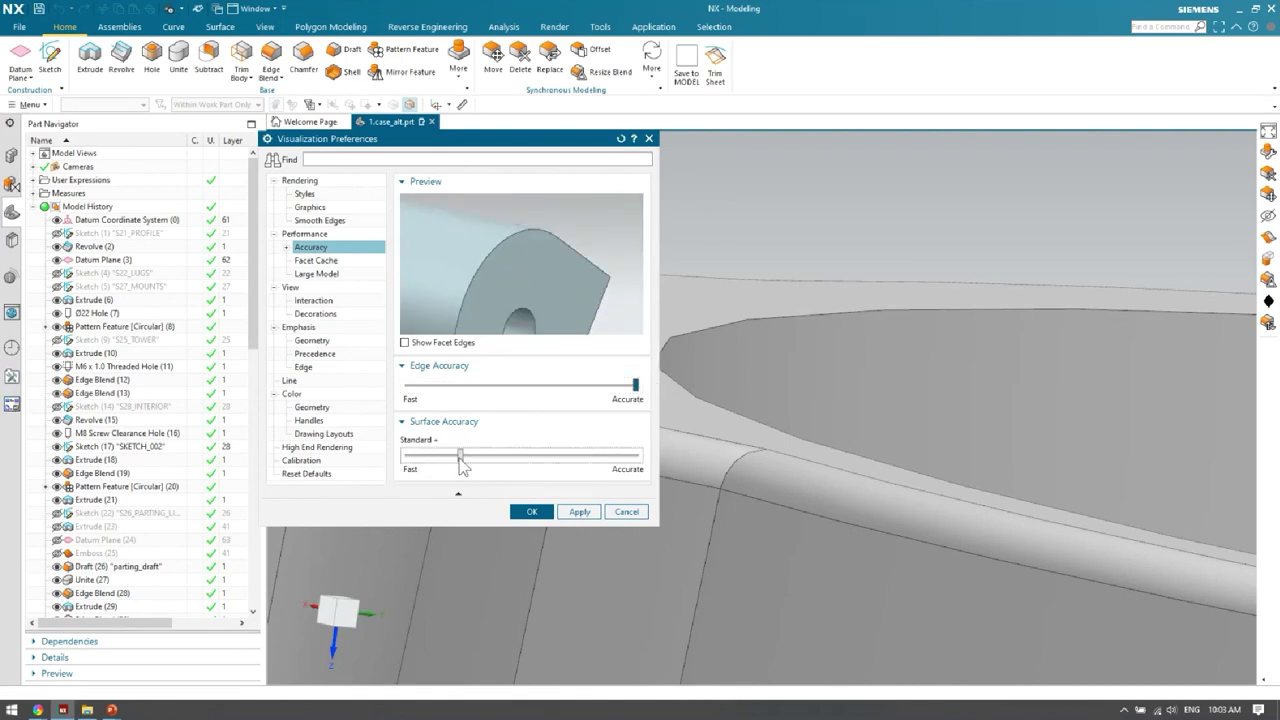
left_click(579, 511)
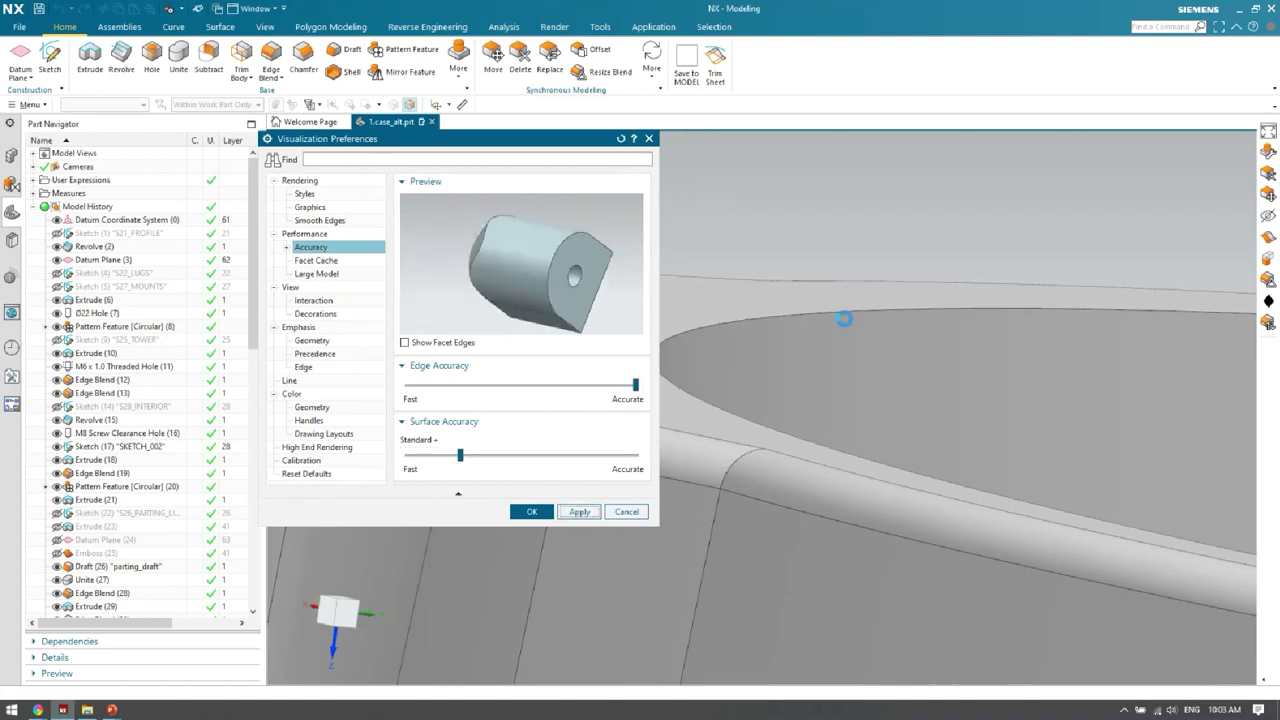
left_click(531, 512)
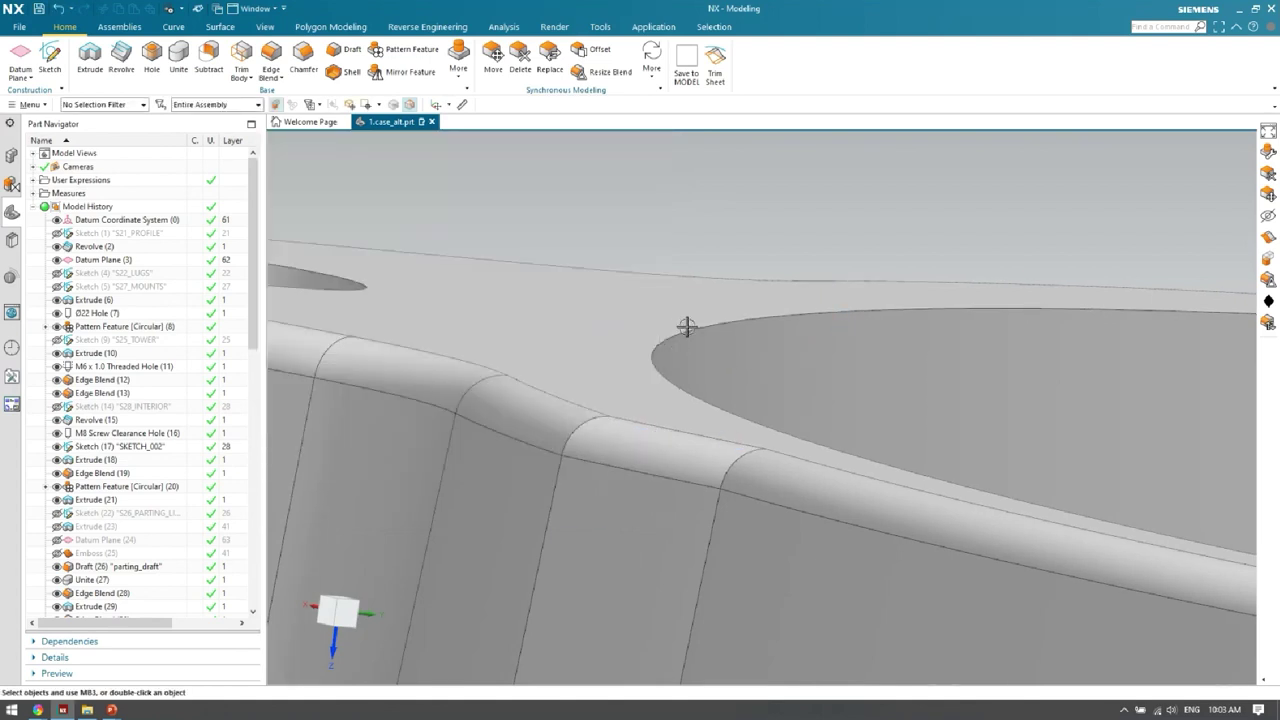
Inspect the bore and flange edges from the underside, and restore the whole case to the trimetric view.
middle_click_drag(756, 370, 400, 300)
left_click(30, 104)
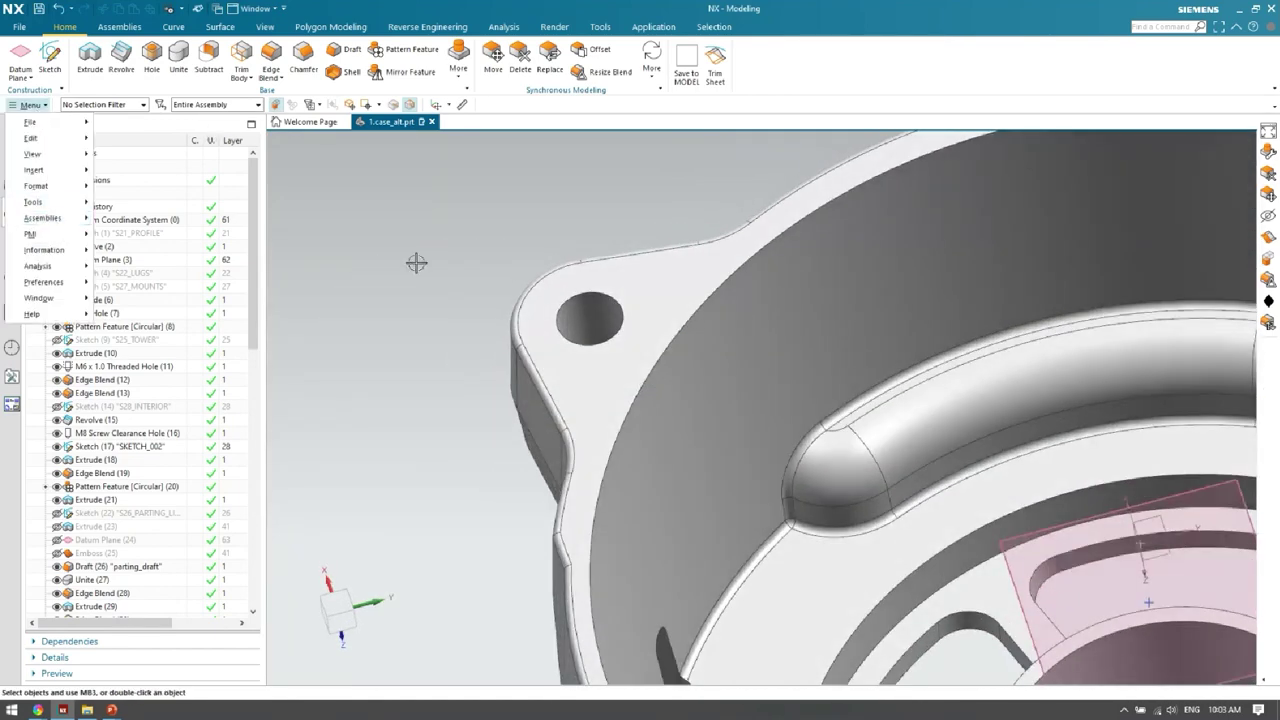
key("Escape")
key("ctrl+f")
middle_click_drag(621, 344, 605, 540)
key("Home")
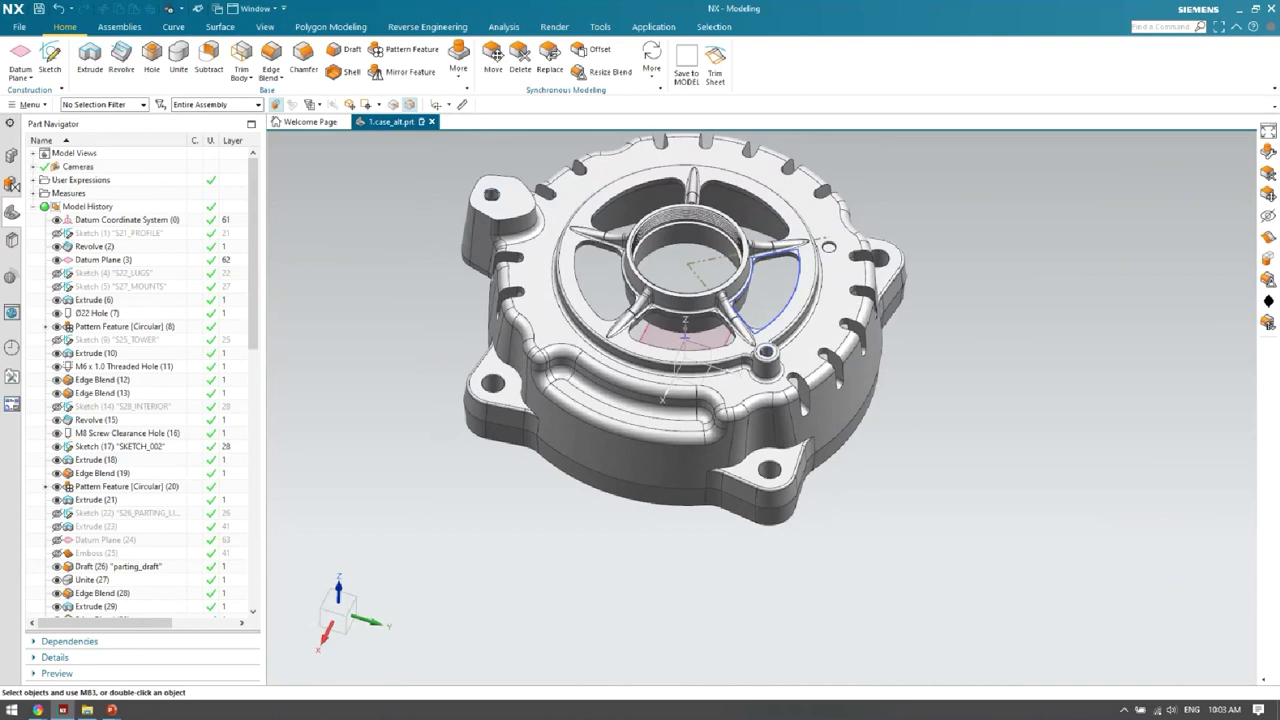
middle_click_drag(777, 394, 806, 485, "shift")
Switch to the PowerPoint slide show for NX12 to NX19 Series (CAD).
key("alt+Tab")
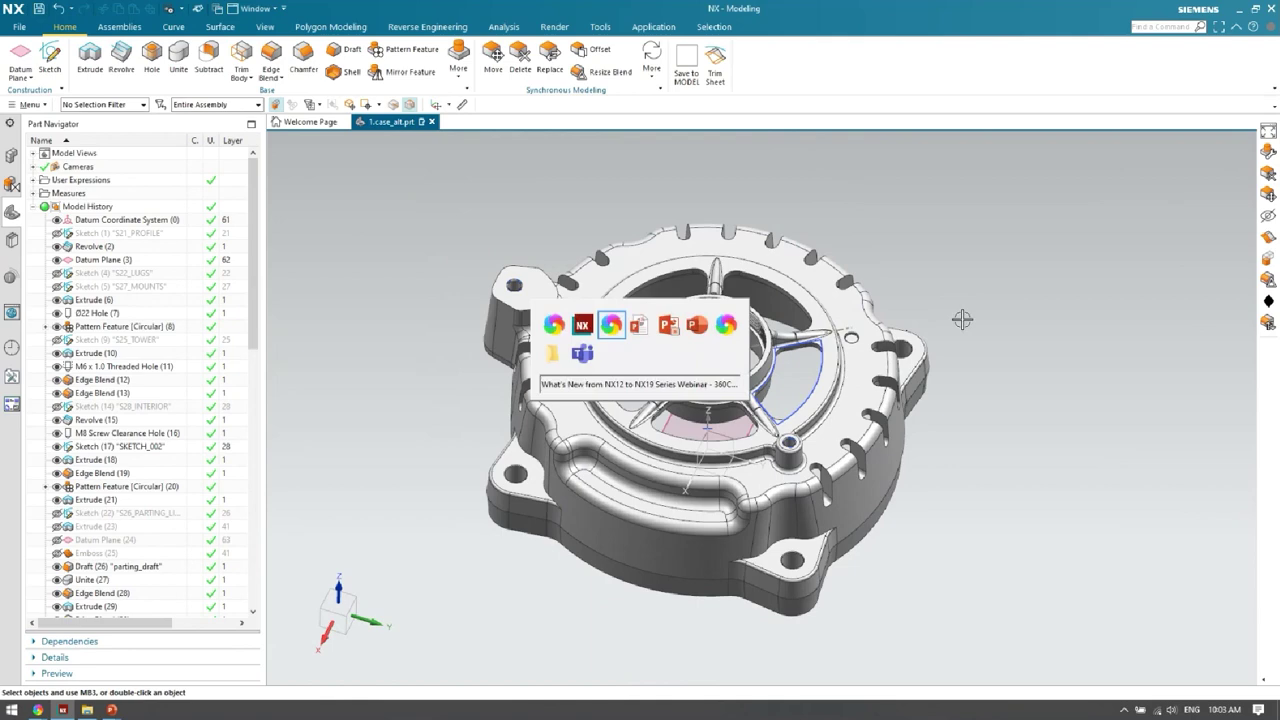
key("alt+Tab")
key("alt+Tab")
key("alt+Tab")
key("alt+Tab")
key("alt+Tab")
key("alt+Tab")
key("alt+Tab")
key("alt+Tab")
key("alt+Tab")
key("alt+Tab")
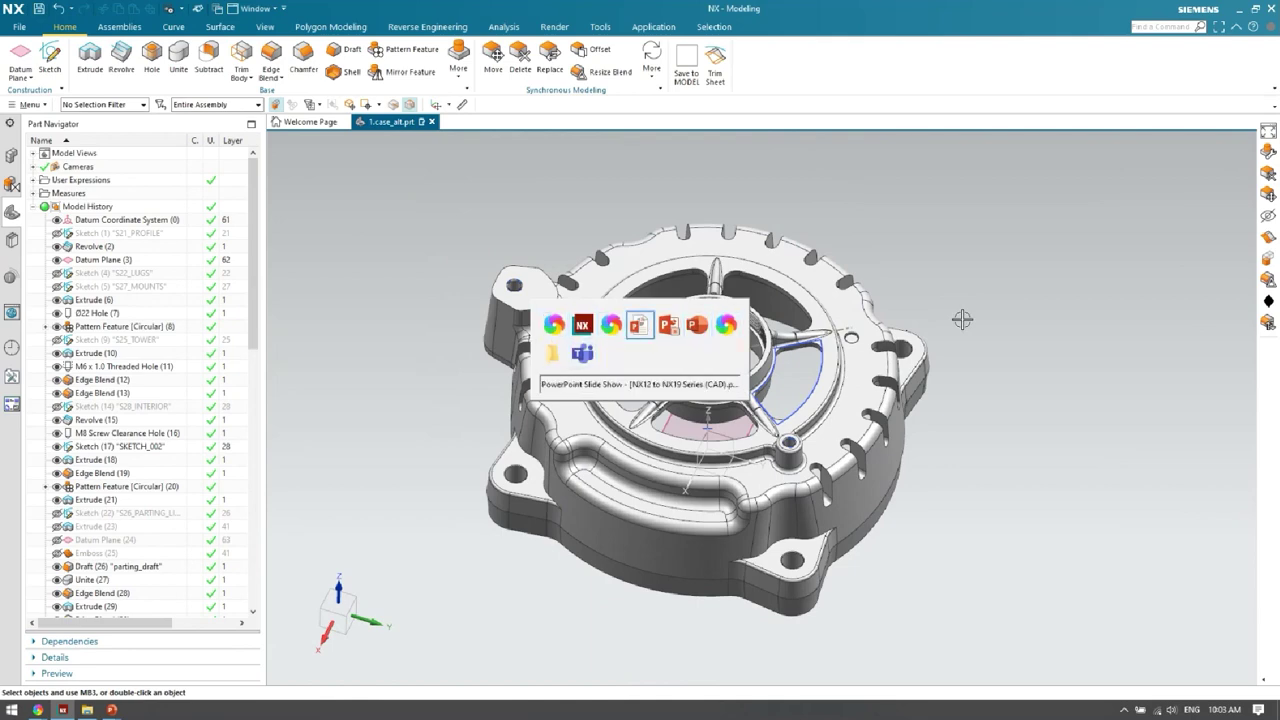
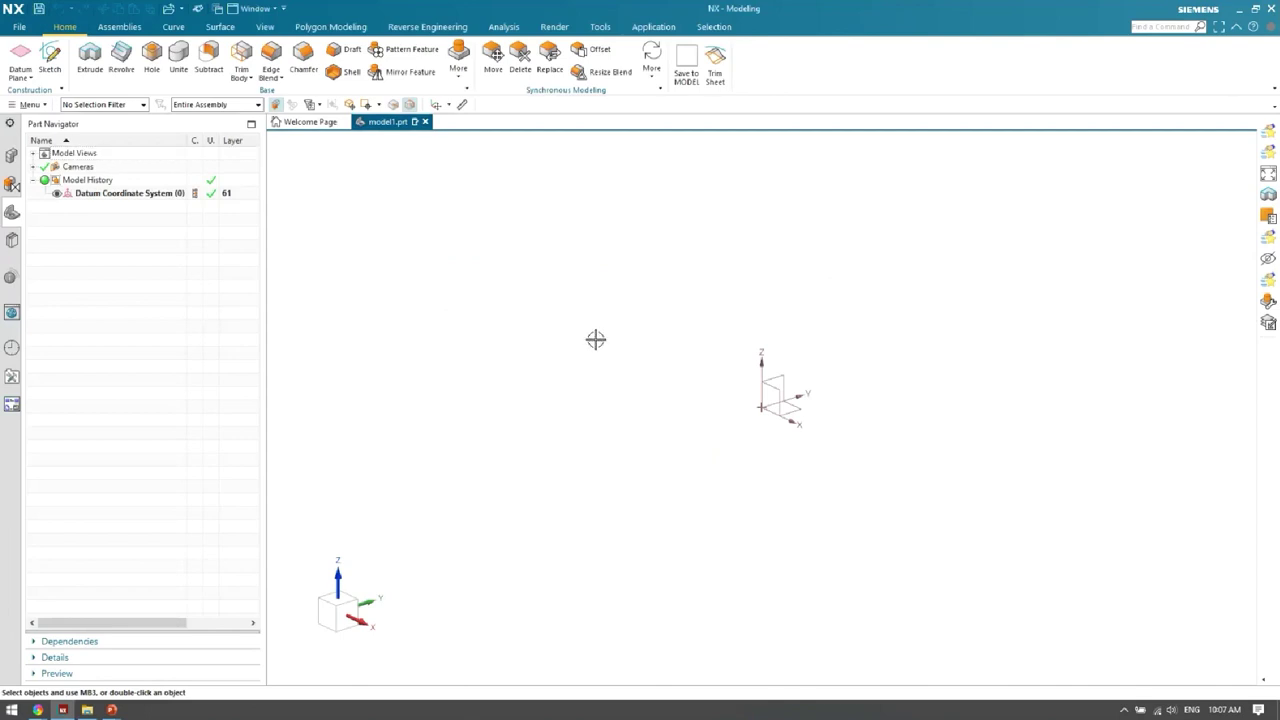
Create a sketch on the XY plane of the datum coordinate system.
left_click(50, 70)
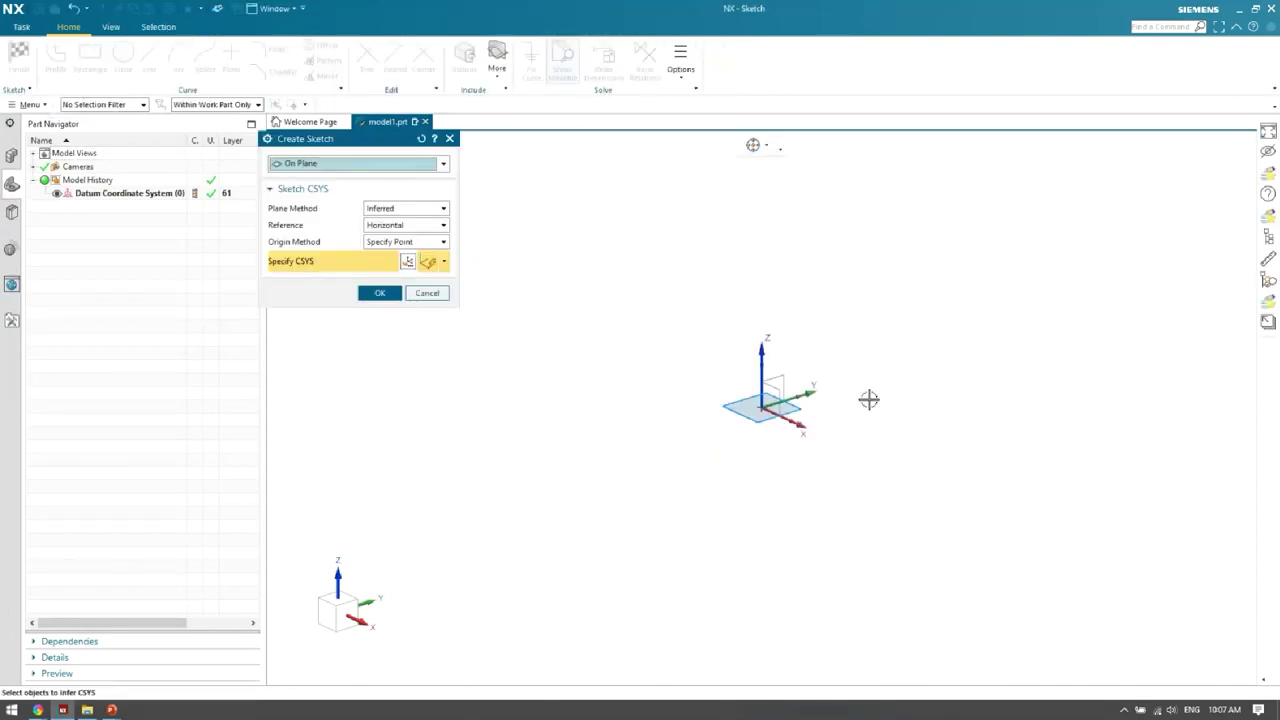
left_click_drag(333, 148, 372, 148)
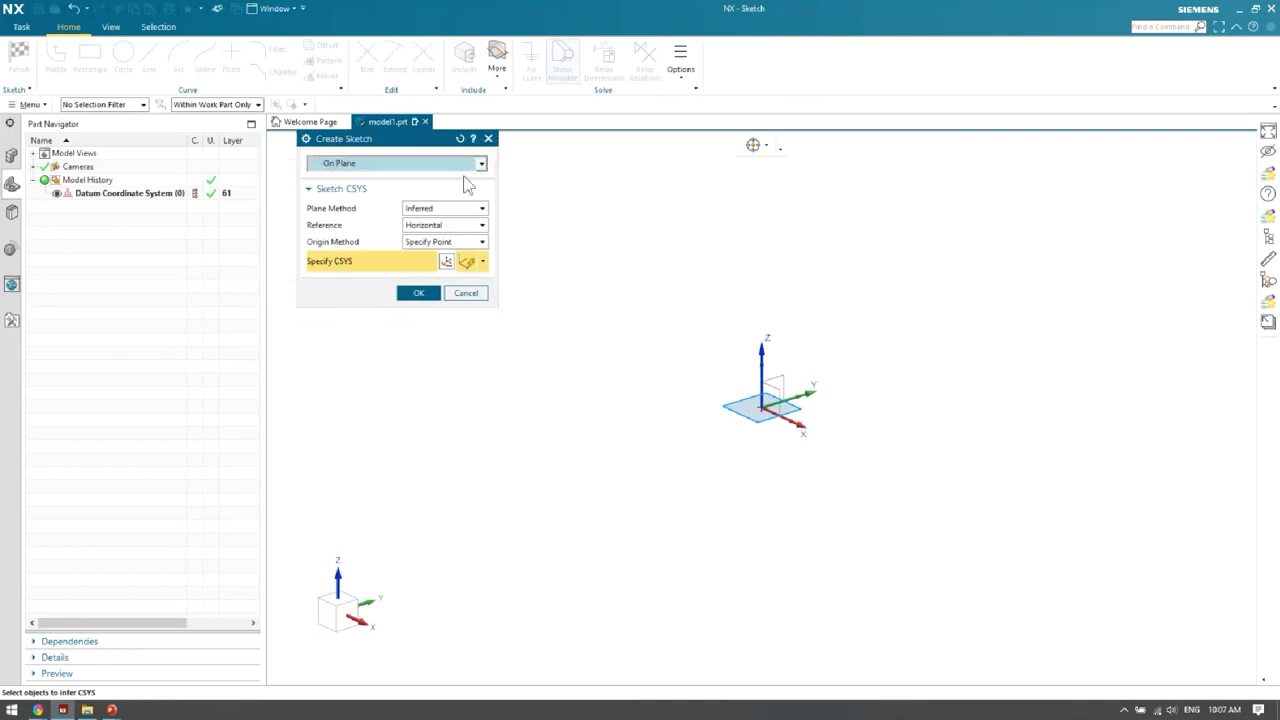
left_click(797, 410)
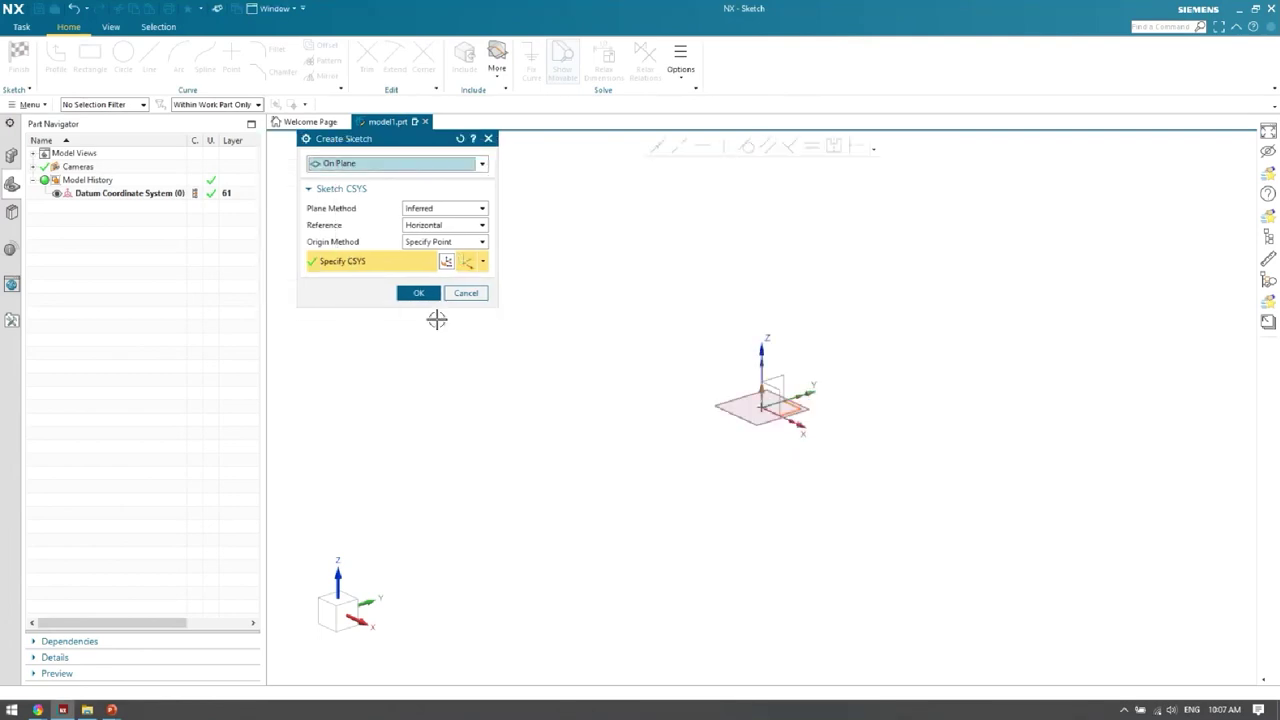
left_click(424, 296)
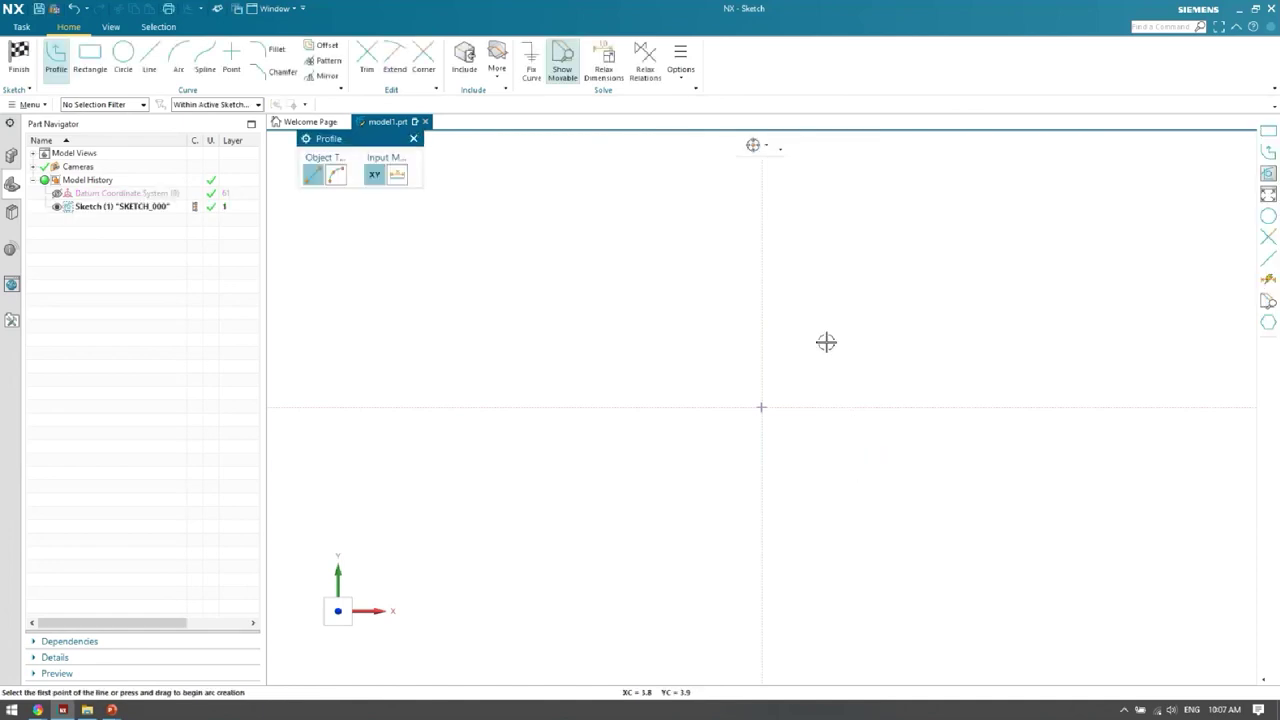
Leave the Profile command and examine the sketch origin with its horizontal and vertical axes.
mouse_move(833, 380)
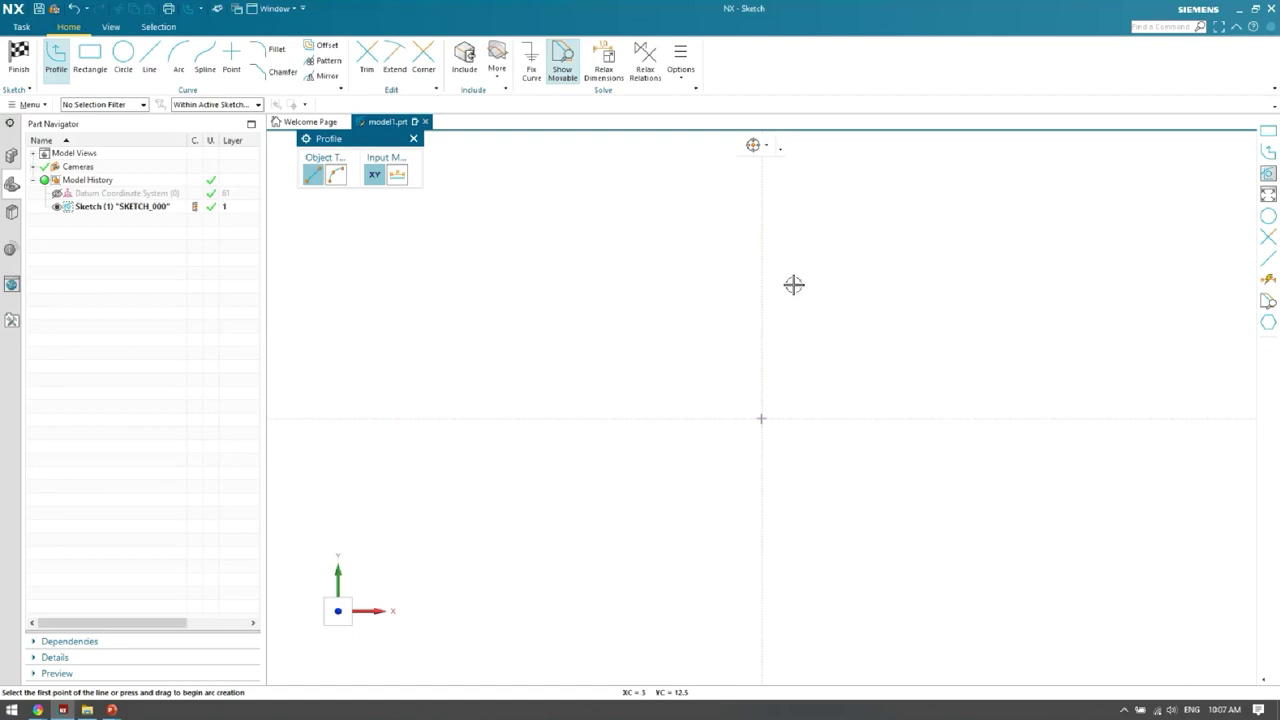
middle_click_drag(792, 313, 755, 304, "shift")
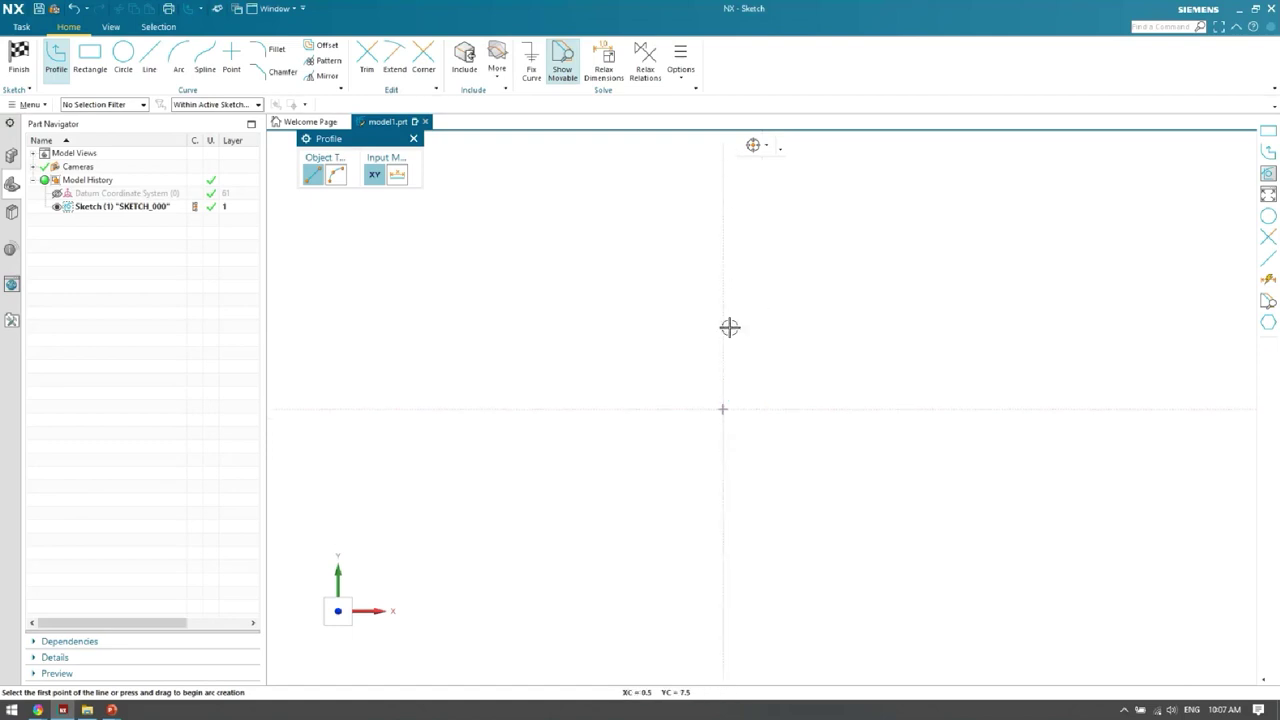
mouse_move(977, 443)
middle_mouse_down("shift")
mouse_move(626, 306)
mouse_move(483, 369)
mouse_move(901, 410)
mouse_move(671, 426)
mouse_move(717, 500)
mouse_move(843, 557)
middle_mouse_up("shift")
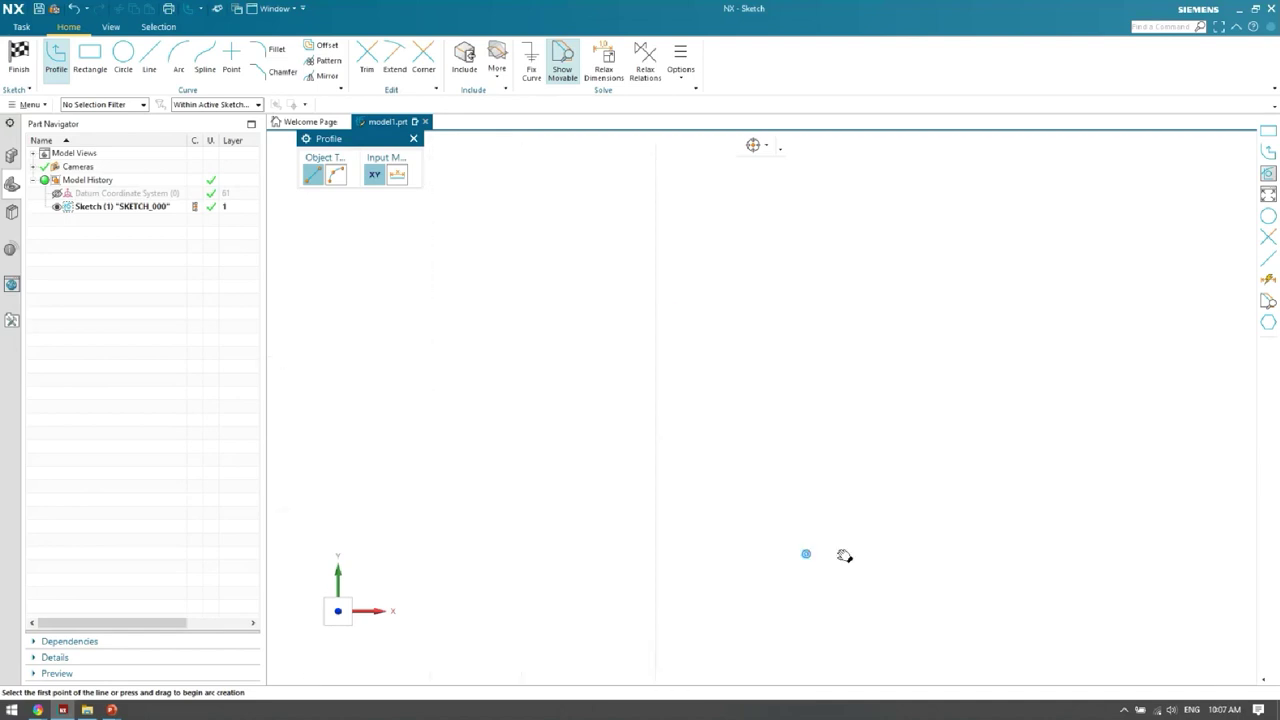
mouse_move(803, 260)
middle_mouse_down("shift")
mouse_move(768, 350)
mouse_move(648, 387)
mouse_move(779, 468)
mouse_move(633, 376)
middle_mouse_up("shift")
mouse_move(872, 372)
middle_mouse_down("shift")
mouse_move(789, 400)
mouse_move(766, 497)
middle_mouse_up("shift")
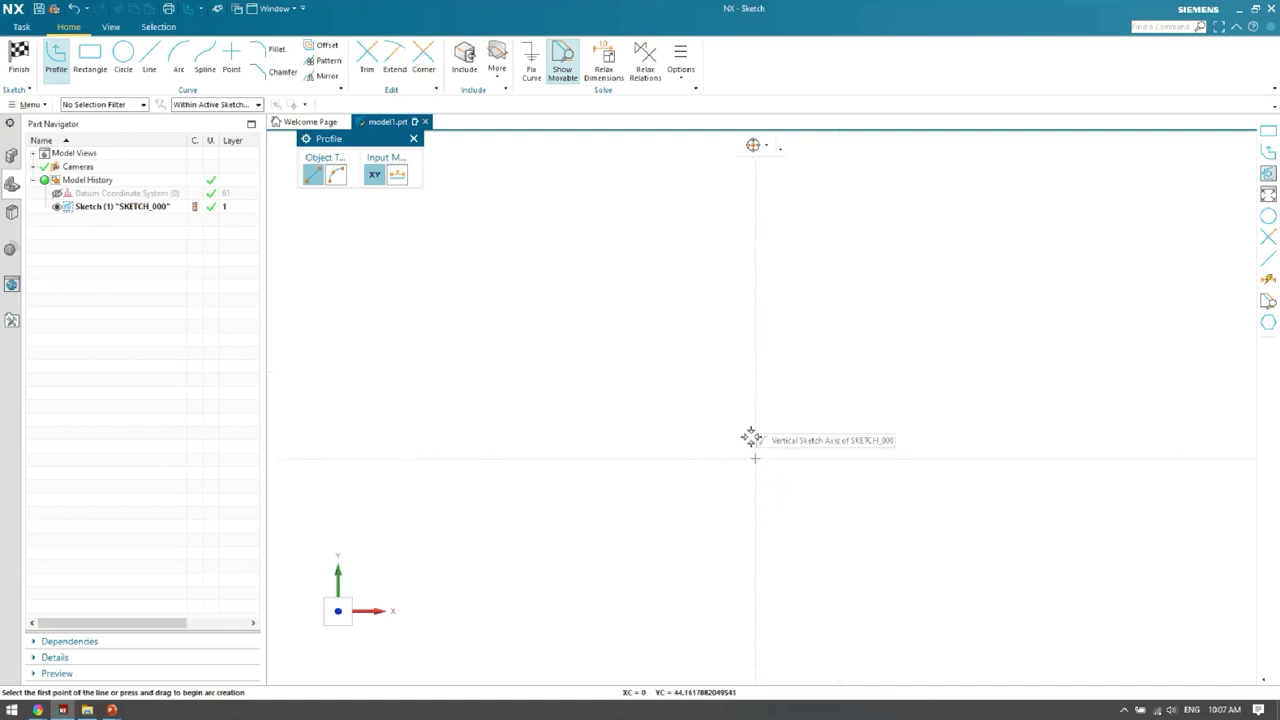
key("Escape")
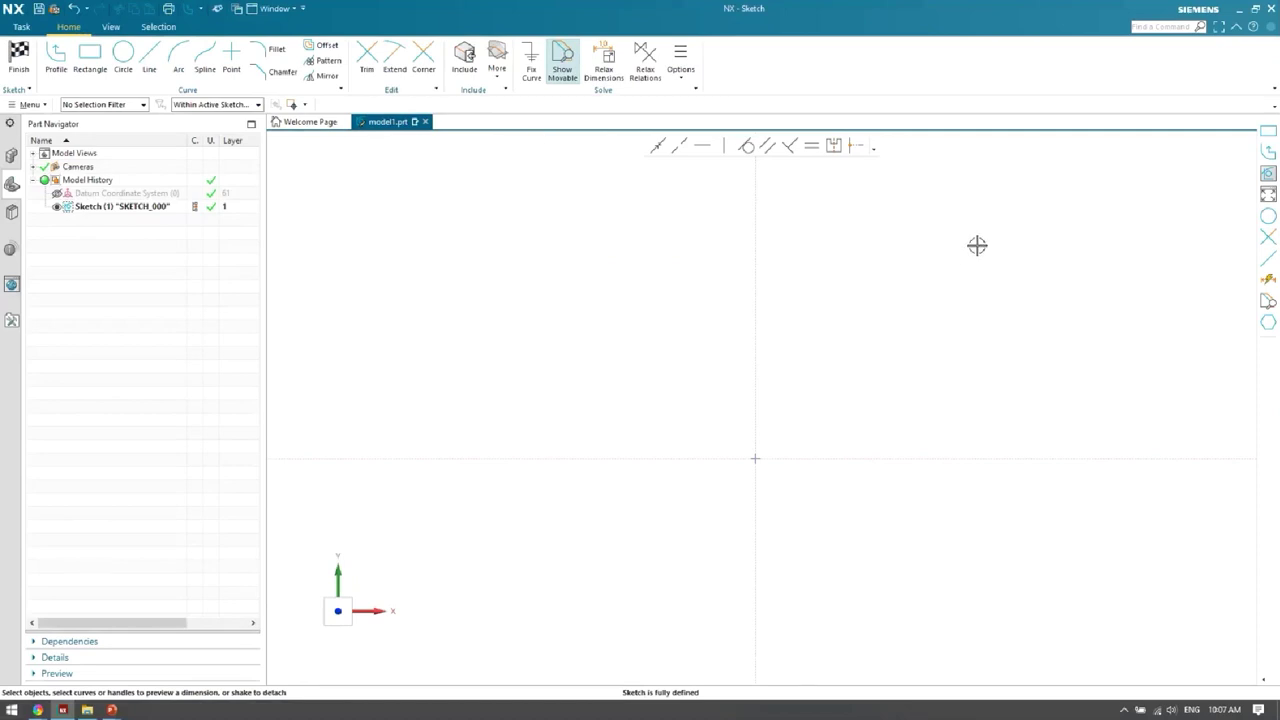
mouse_move(866, 528)
middle_mouse_down("shift")
mouse_move(774, 423)
mouse_move(800, 371)
middle_mouse_up("shift")
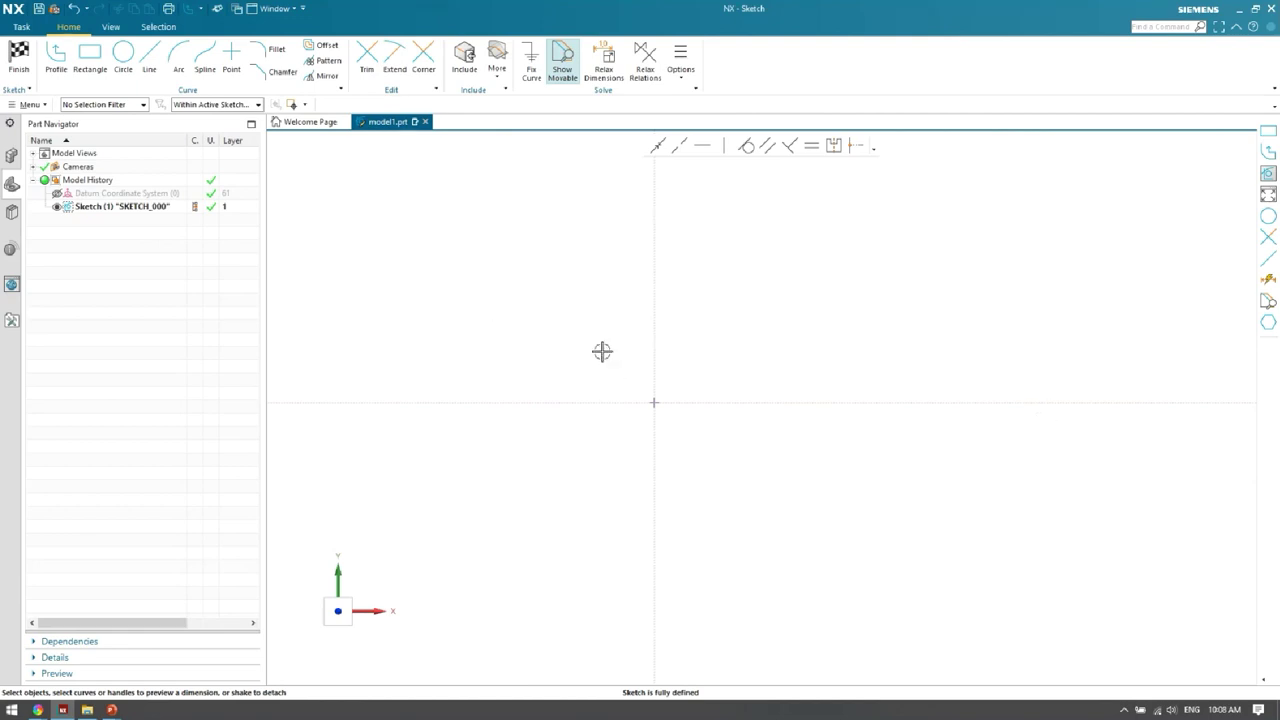
mouse_move(654, 419)
middle_mouse_down("shift")
mouse_move(626, 414)
mouse_move(557, 465)
mouse_move(649, 366)
mouse_move(840, 314)
mouse_move(572, 413)
mouse_move(666, 423)
mouse_move(646, 397)
mouse_move(622, 438)
middle_mouse_up("shift")
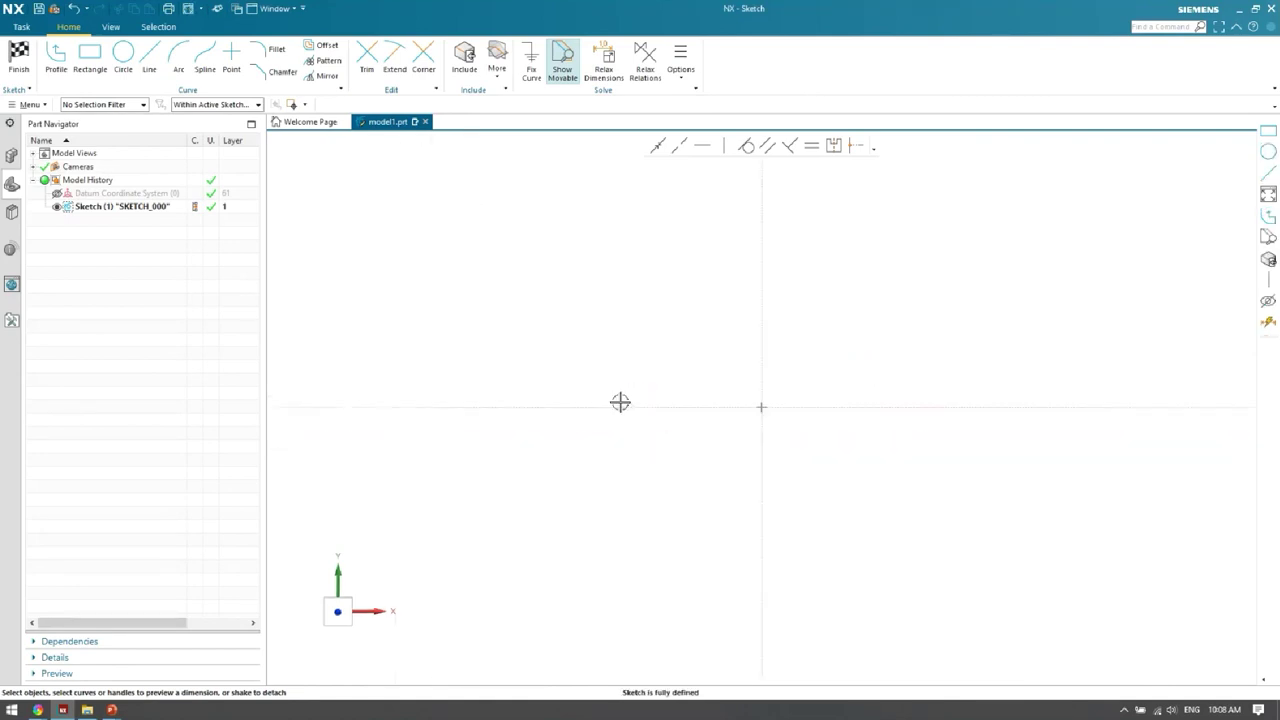
middle_click_drag(929, 443, 749, 449, "shift")
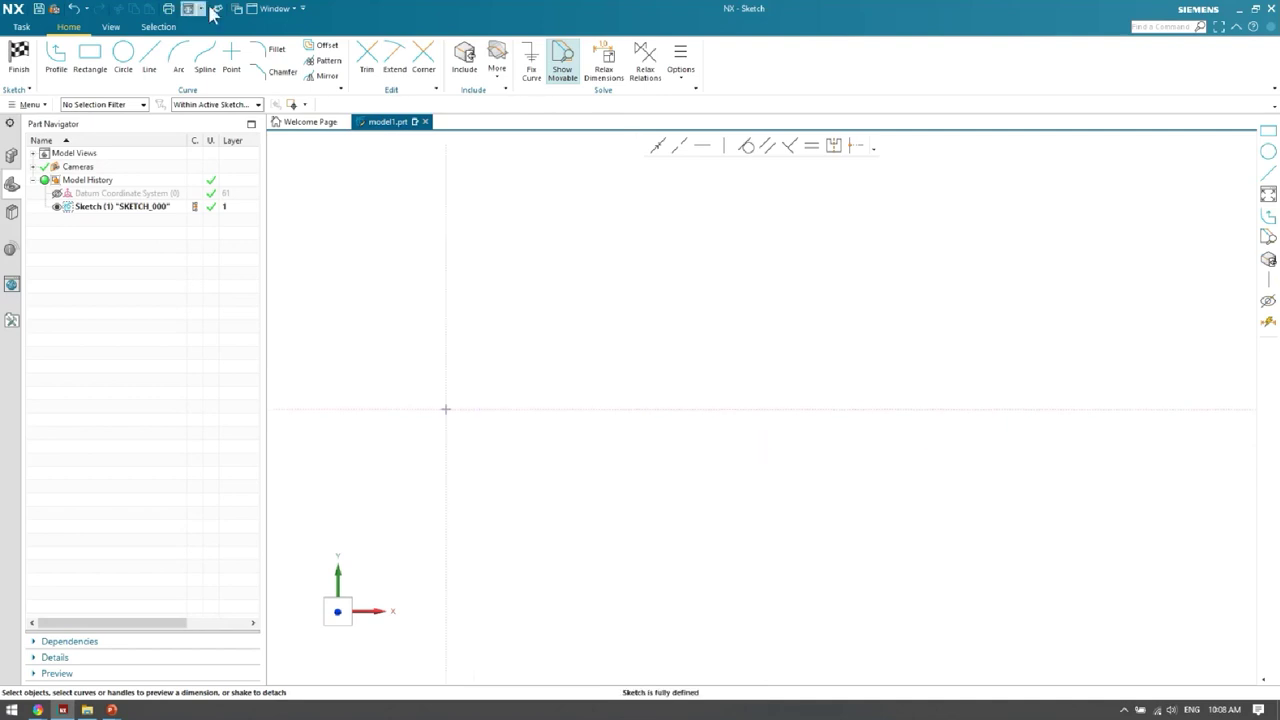
Sketch a circle away from the origin, with its center about 74 above the horizontal sketch axis.
left_click(123, 58)
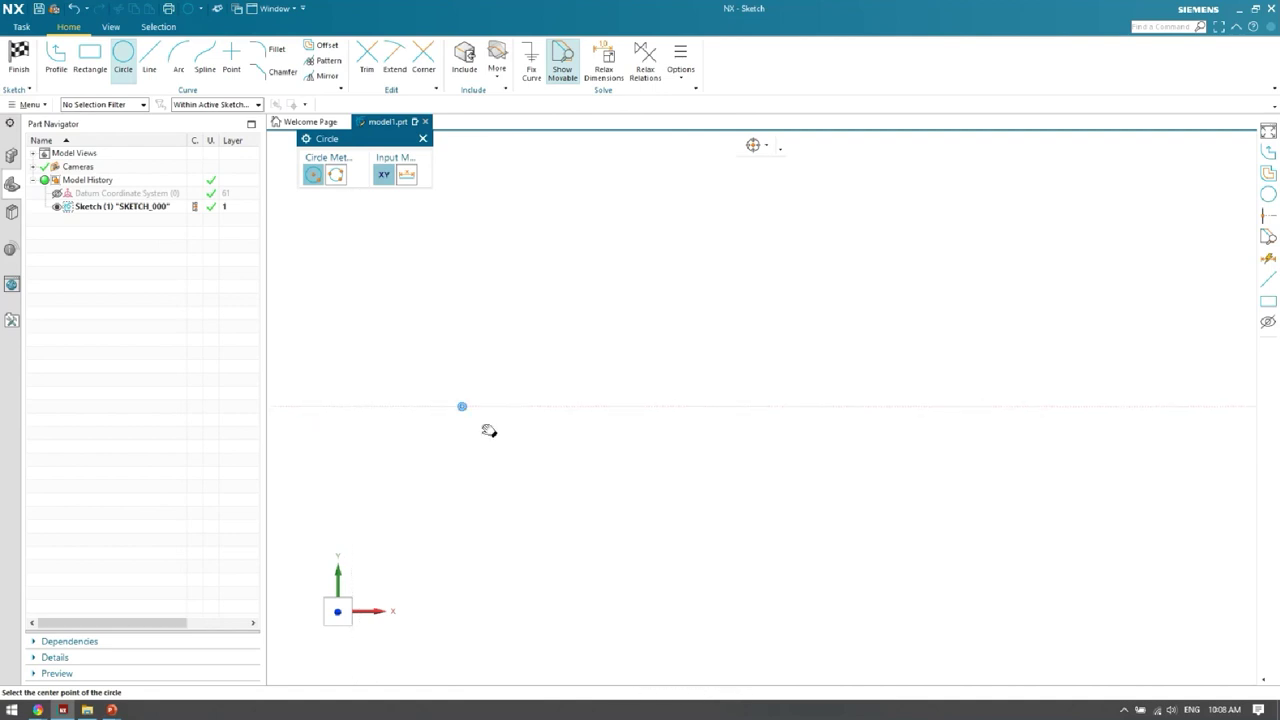
left_click(880, 244)
left_click(897, 281)
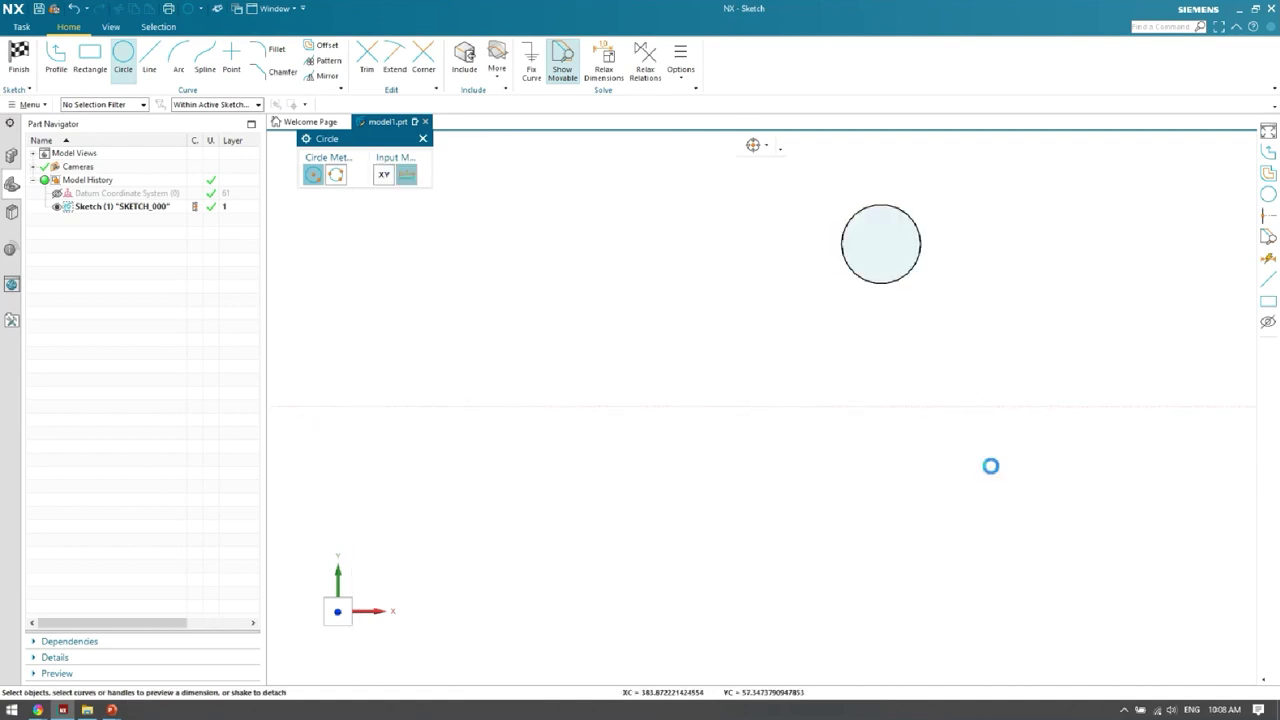
left_click(423, 138)
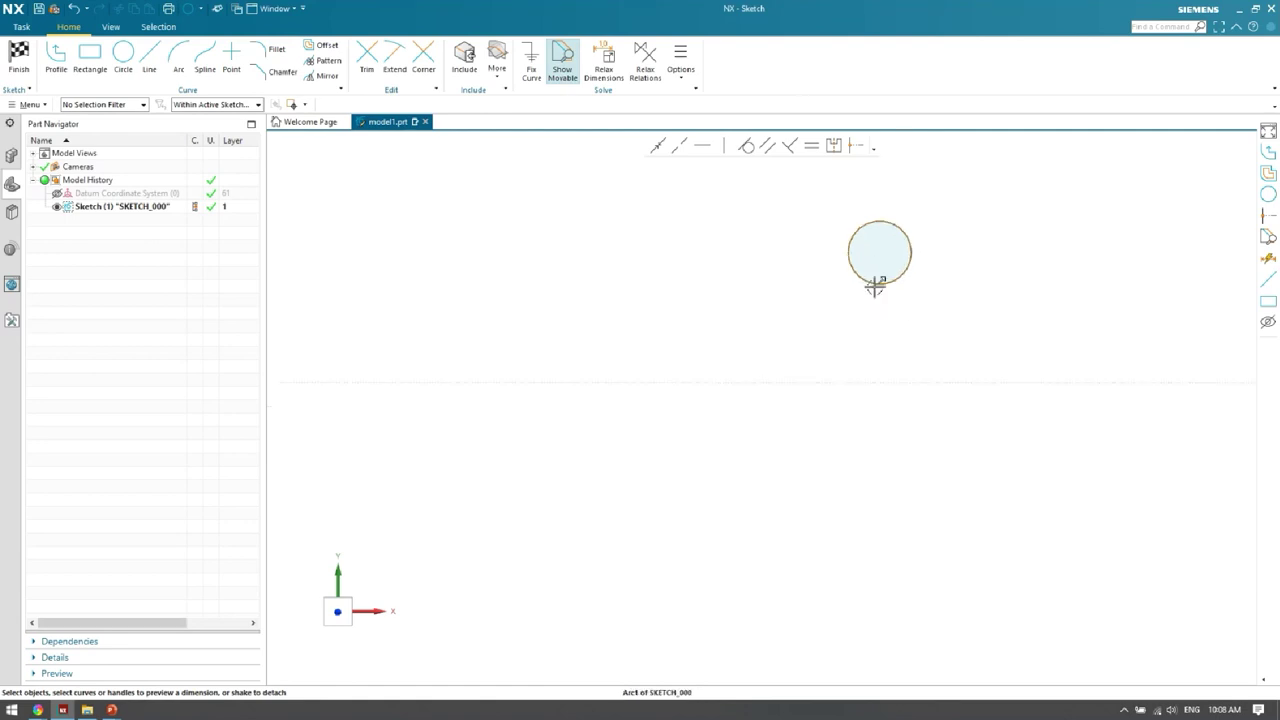
Examine where the circle lies relative to the sketch origin and axes.
key("ctrl+f")
middle_click_drag(498, 382, 791, 389, "shift")
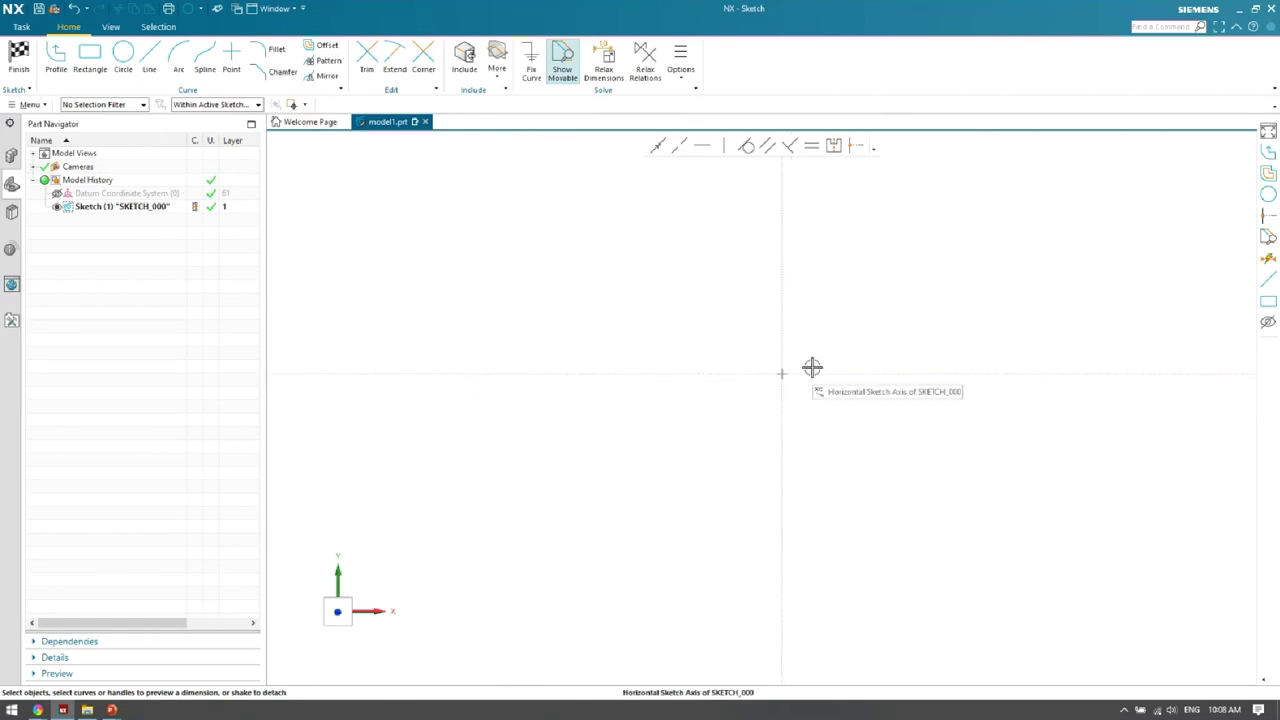
scroll(917, 323, "up", 4)
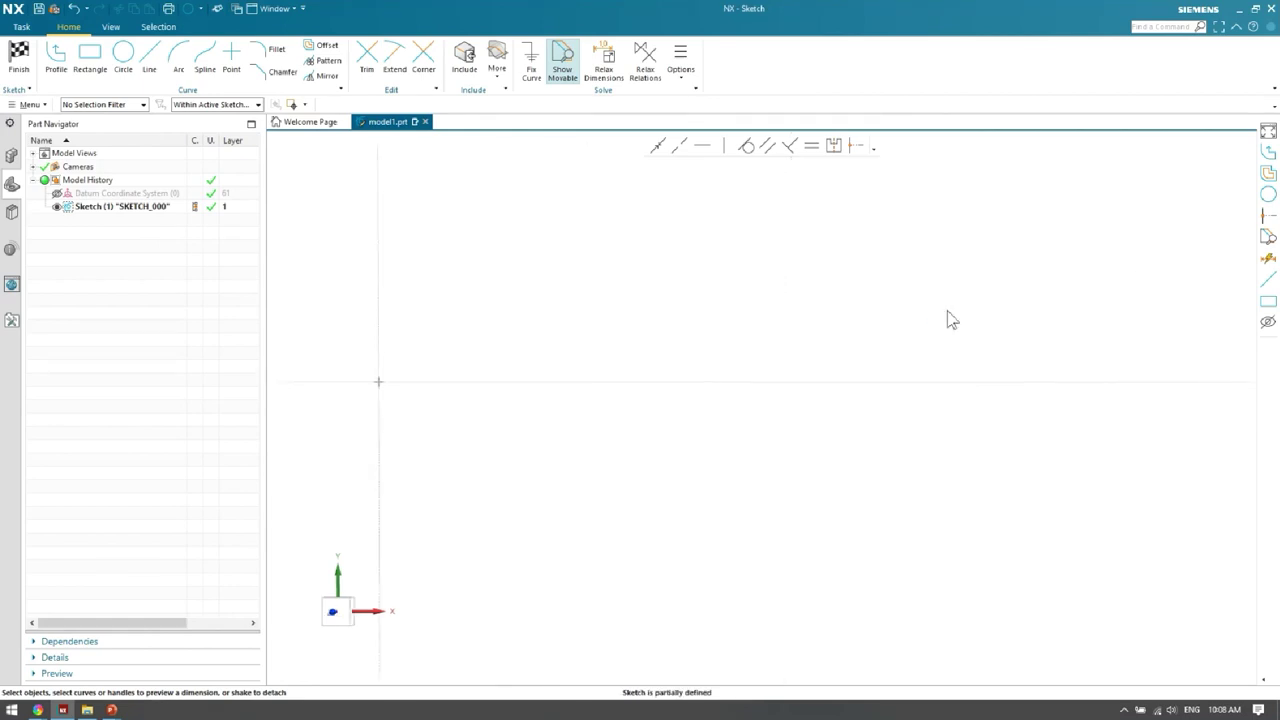
scroll(883, 286, "down", 3)
middle_click_drag(883, 286, 709, 383, "shift")
scroll(709, 383, "down", 2)
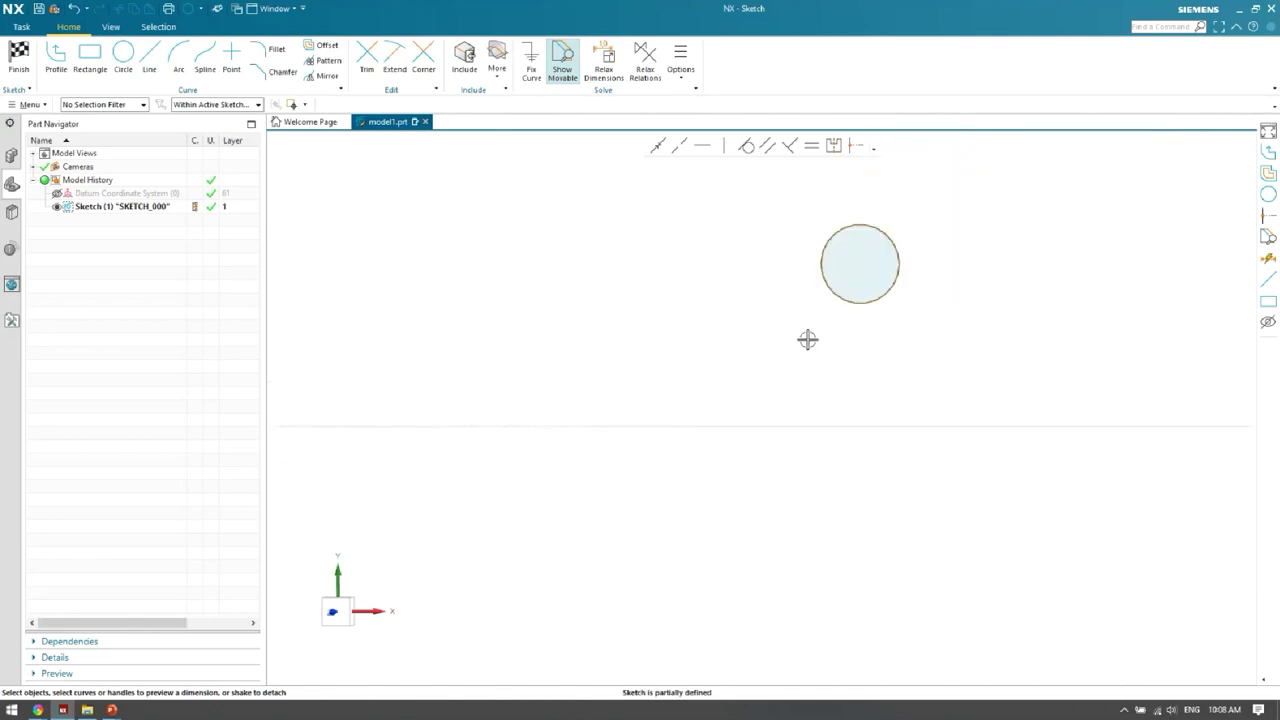
mouse_move(809, 340)
middle_mouse_down("shift")
mouse_move(745, 397)
mouse_move(777, 369)
mouse_move(783, 342)
middle_mouse_up("shift")
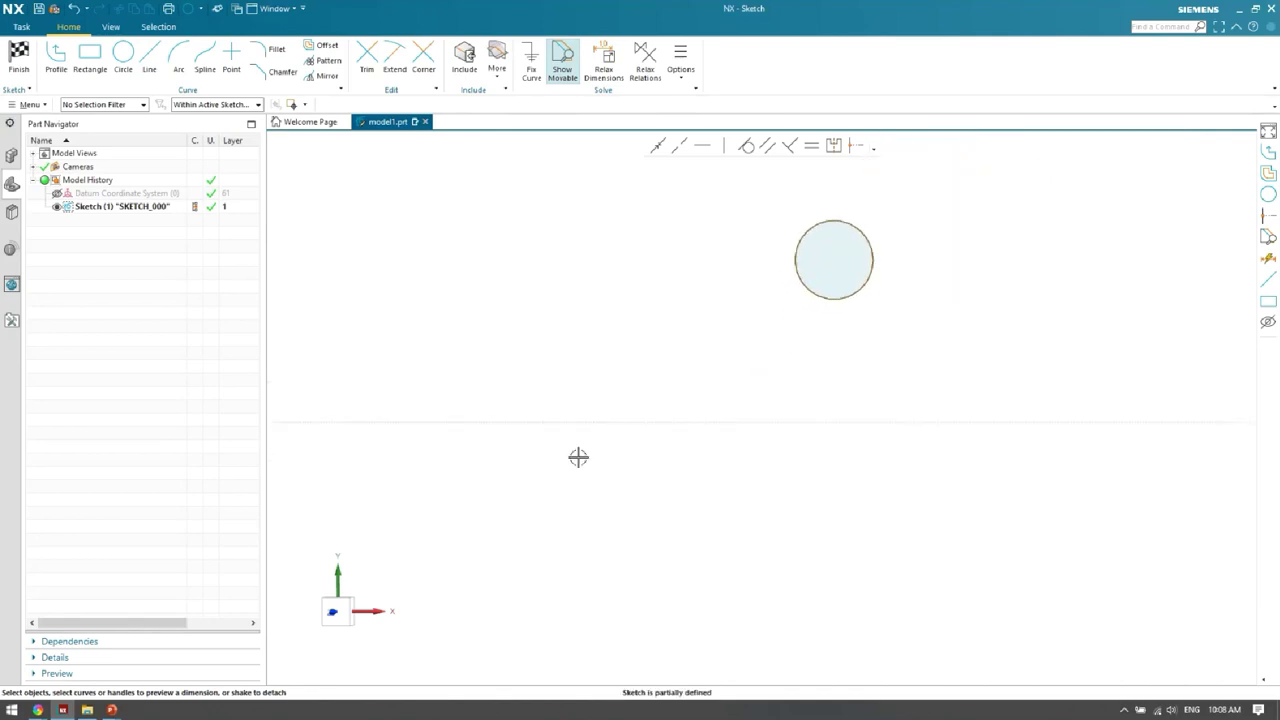
scroll(607, 422, "down", 5)
scroll(649, 406, "up", 5)
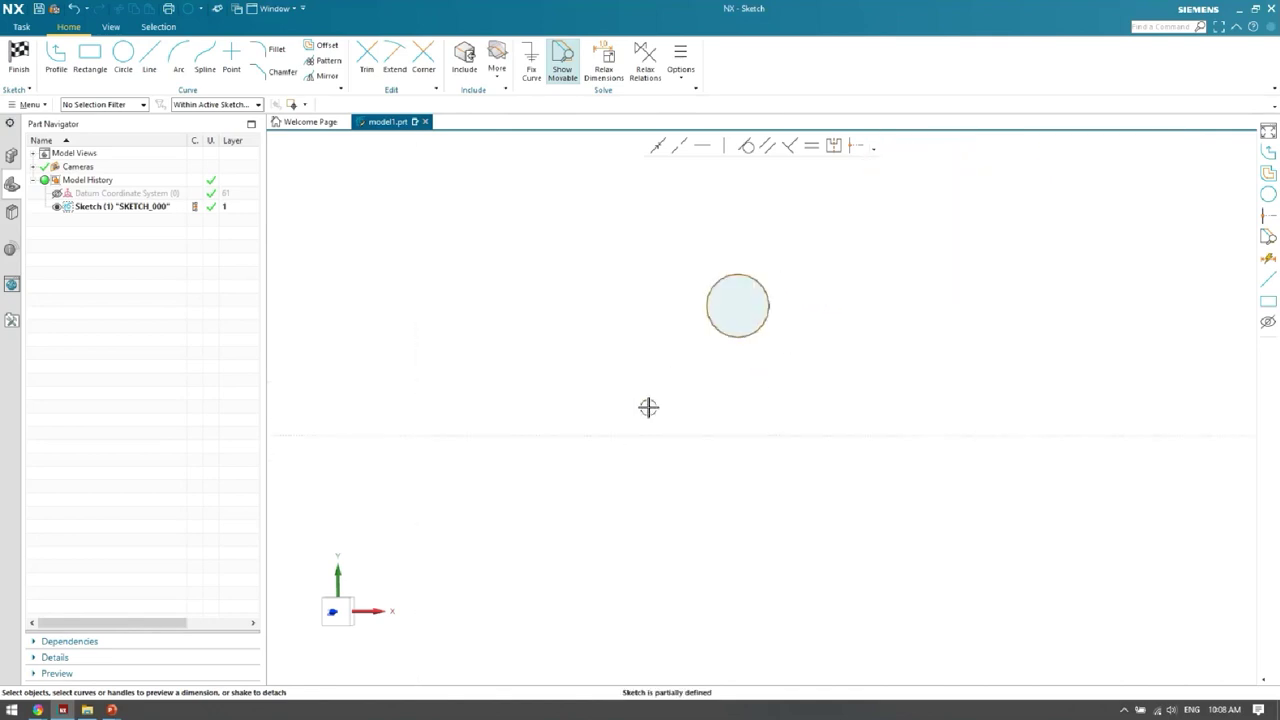
middle_click_drag(793, 418, 695, 440, "shift")
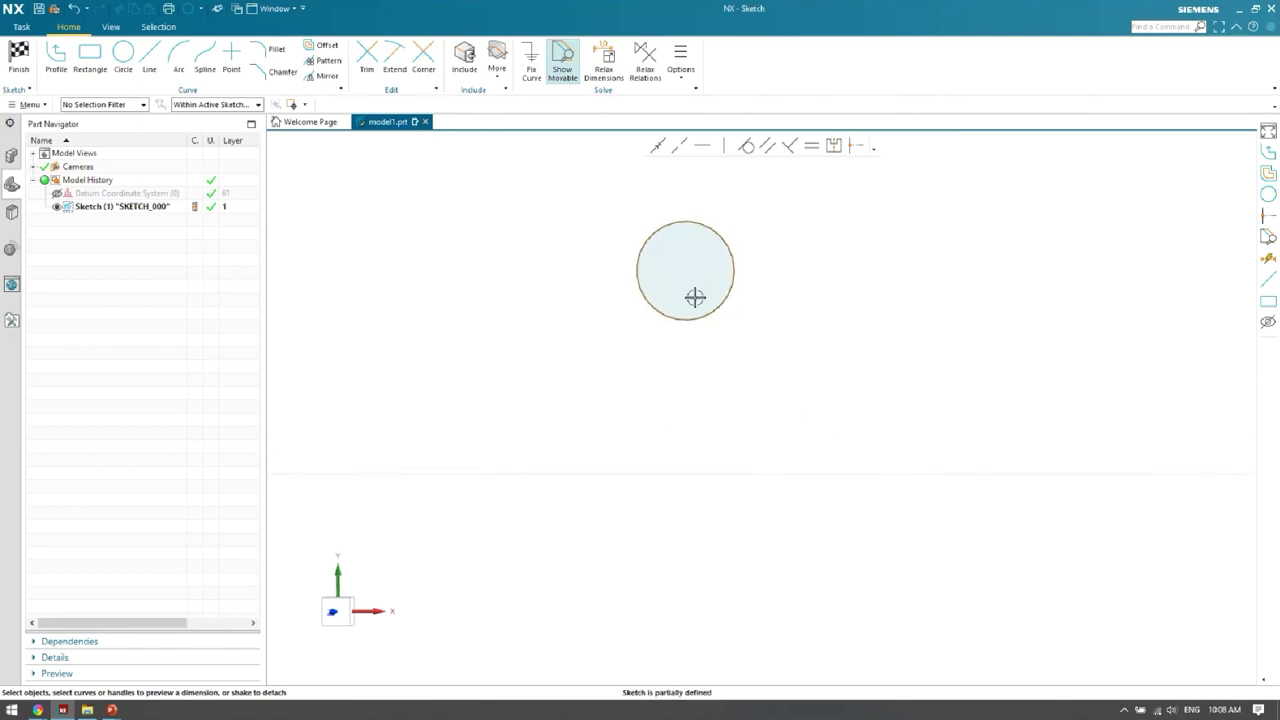
Dimension the vertical distance from the circle's center to the horizontal sketch axis.
left_click(684, 270)
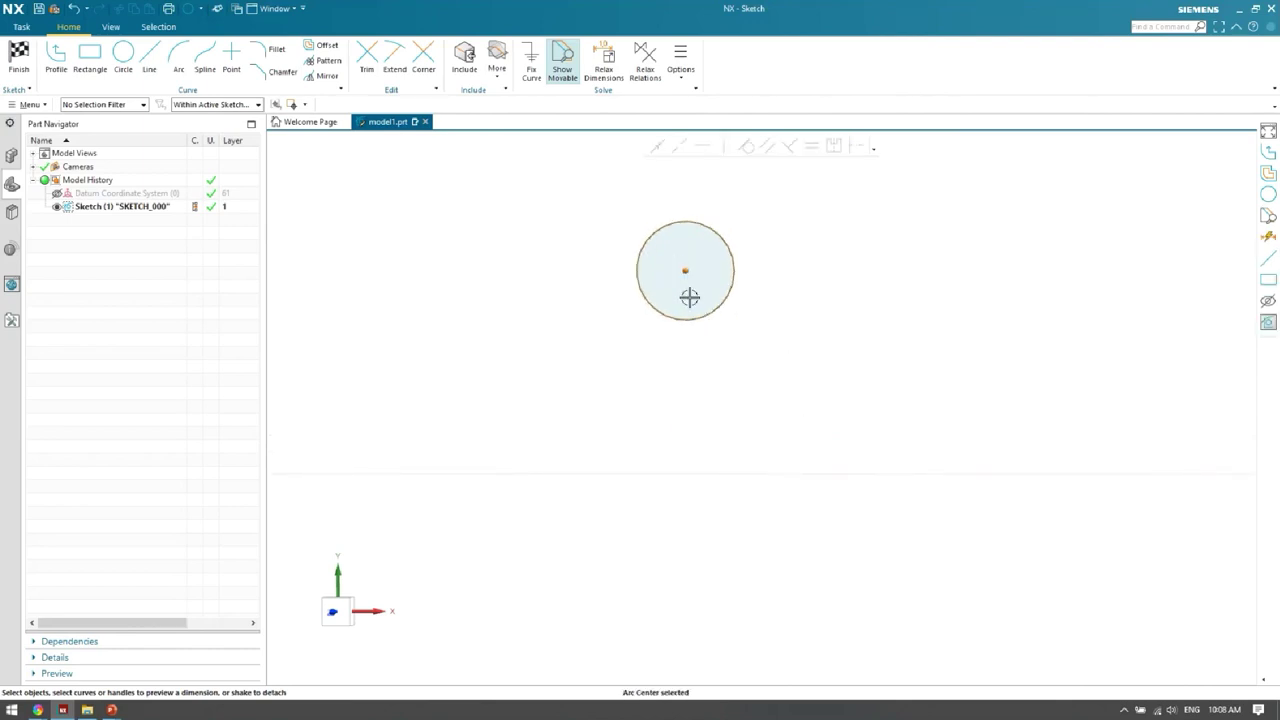
left_click(978, 473)
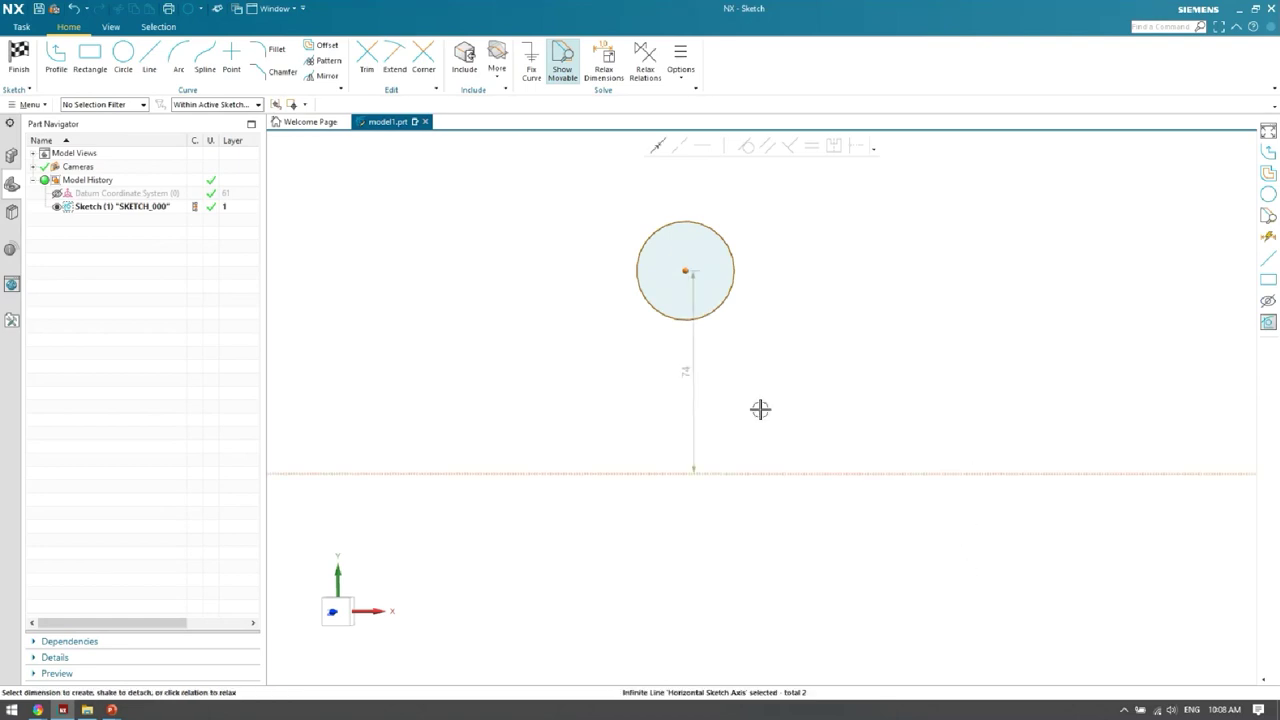
left_click(883, 375)
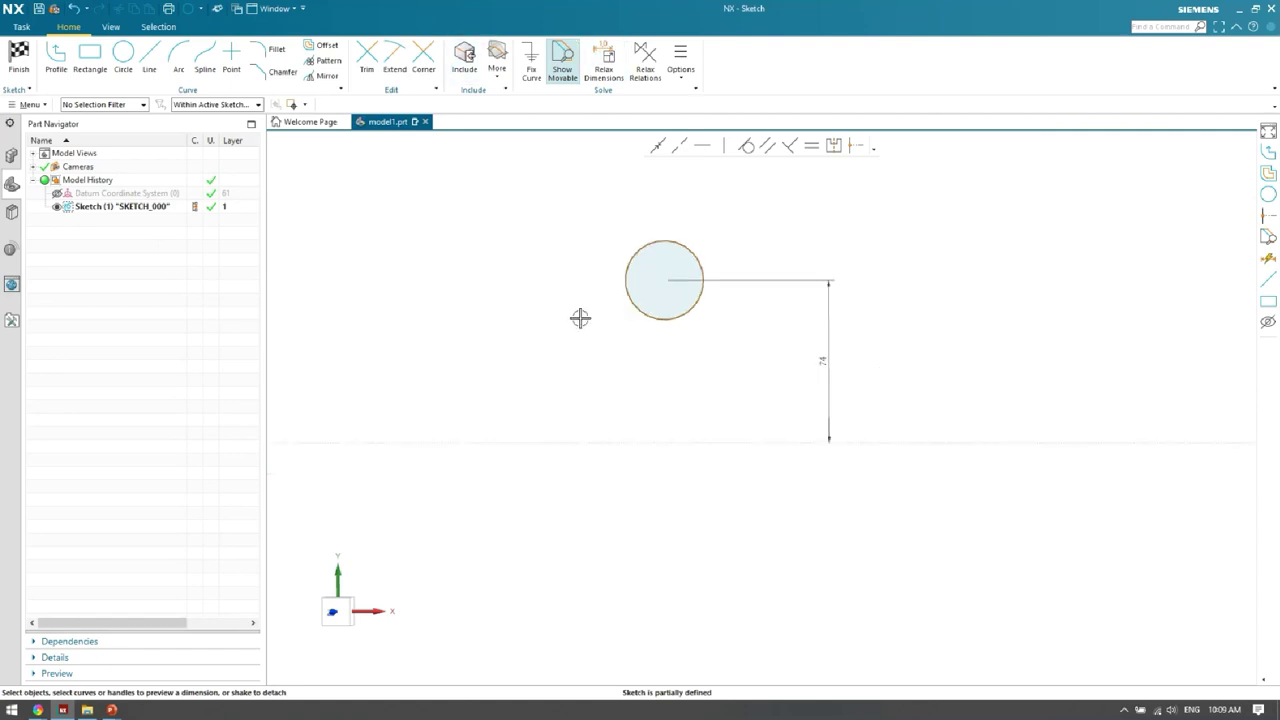
Inspect the dimensioned circle and the sketch origin, restoring the view normal to the sketch plane after tilting it.
middle_click_drag(580, 317, 989, 349, "shift")
scroll(989, 349, "down", 3)
scroll(694, 380, "up", 5)
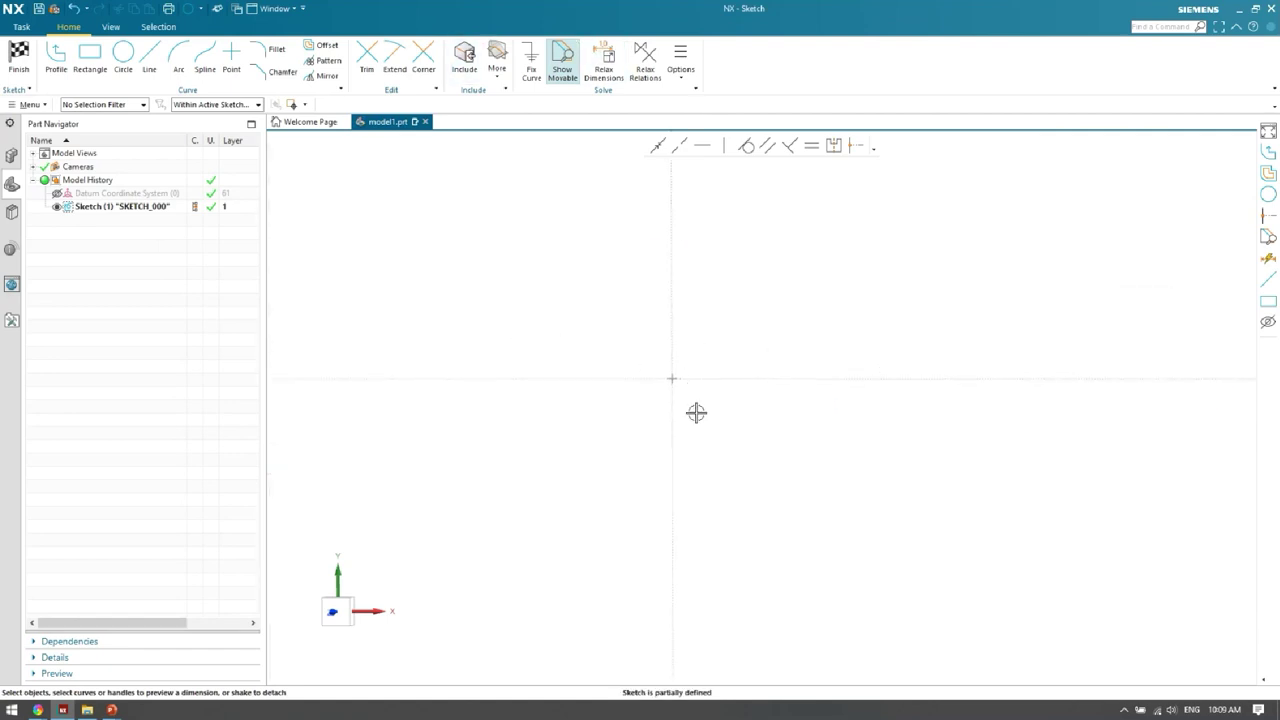
mouse_move(815, 386)
middle_mouse_down()
mouse_move(846, 374)
mouse_move(803, 397)
mouse_move(808, 494)
middle_mouse_up()
key("F8")
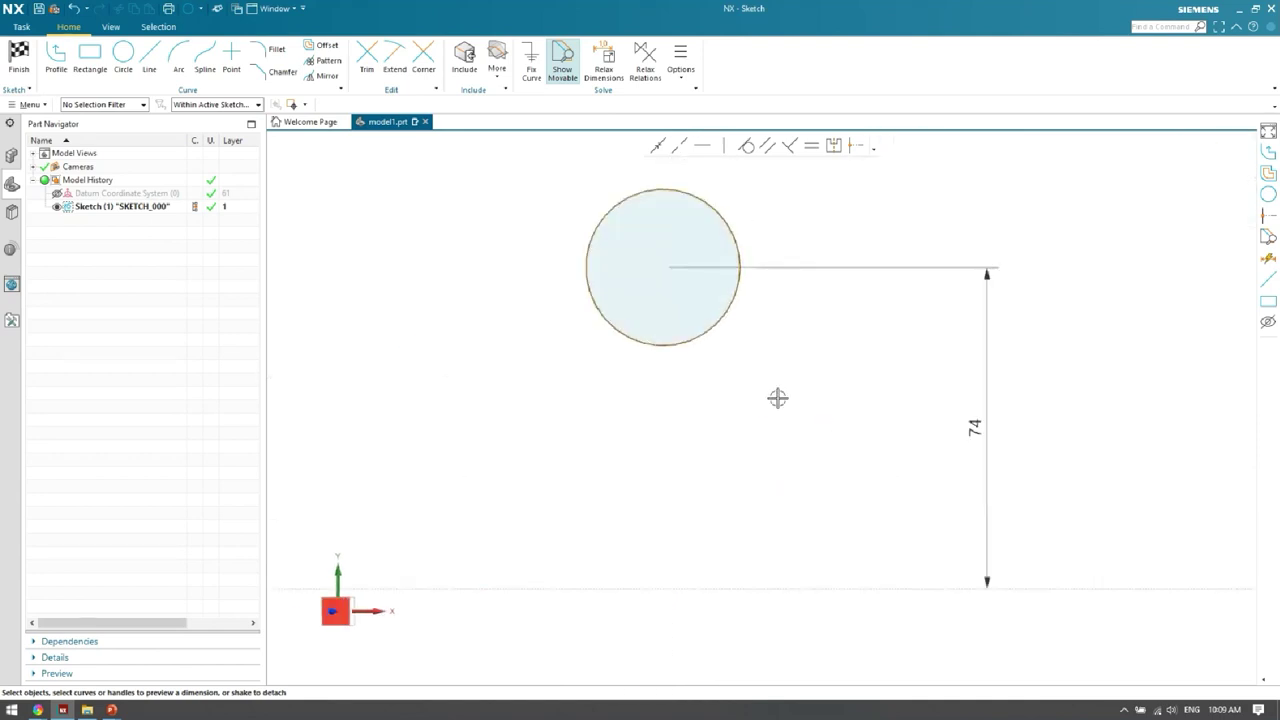
scroll(771, 449, "down", 2)
middle_click_drag(771, 449, 951, 291, "shift")
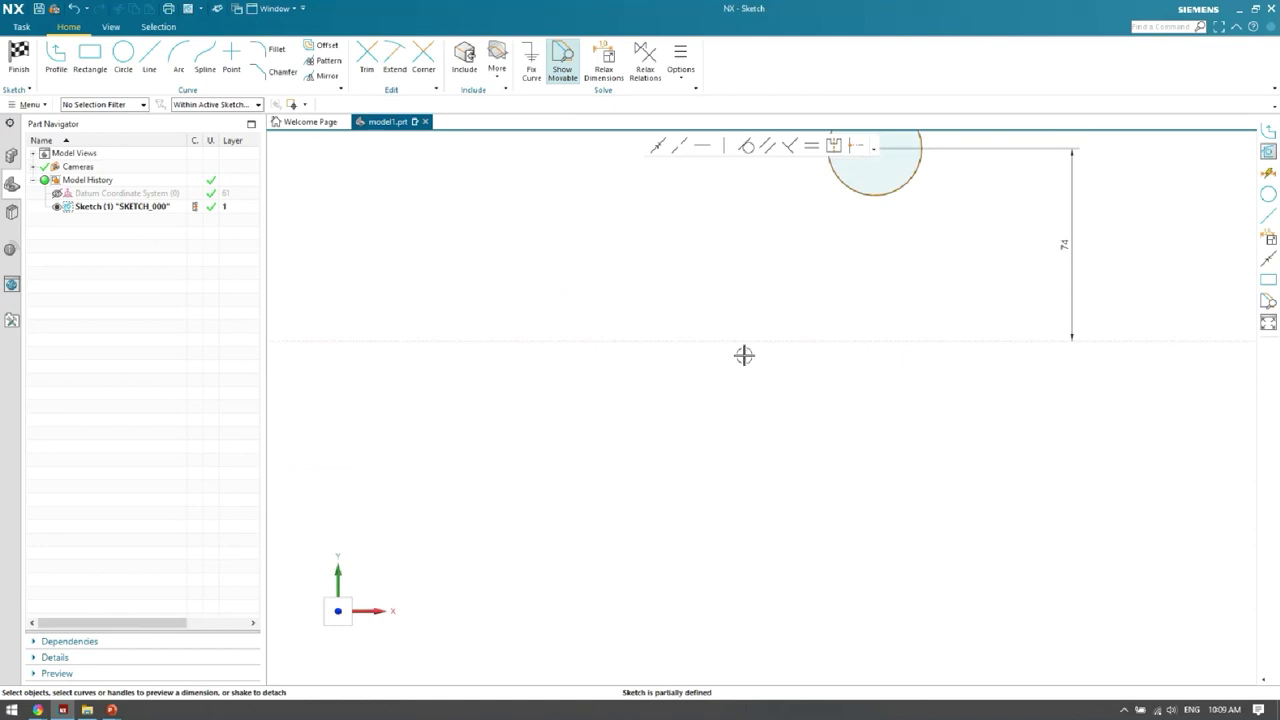
scroll(703, 329, "down", 3)
scroll(872, 297, "up", 1)
scroll(872, 297, "up", 3)
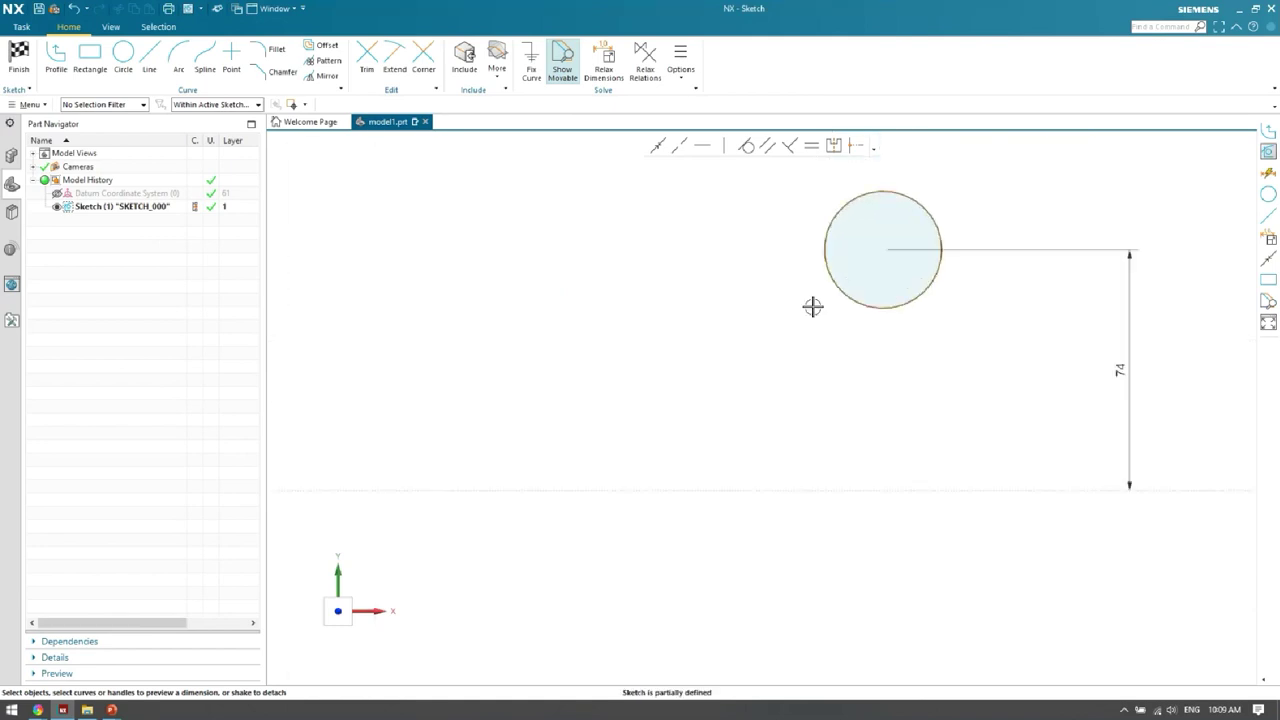
Delete the circle from the sketch and center the view on the origin.
left_click(847, 301)
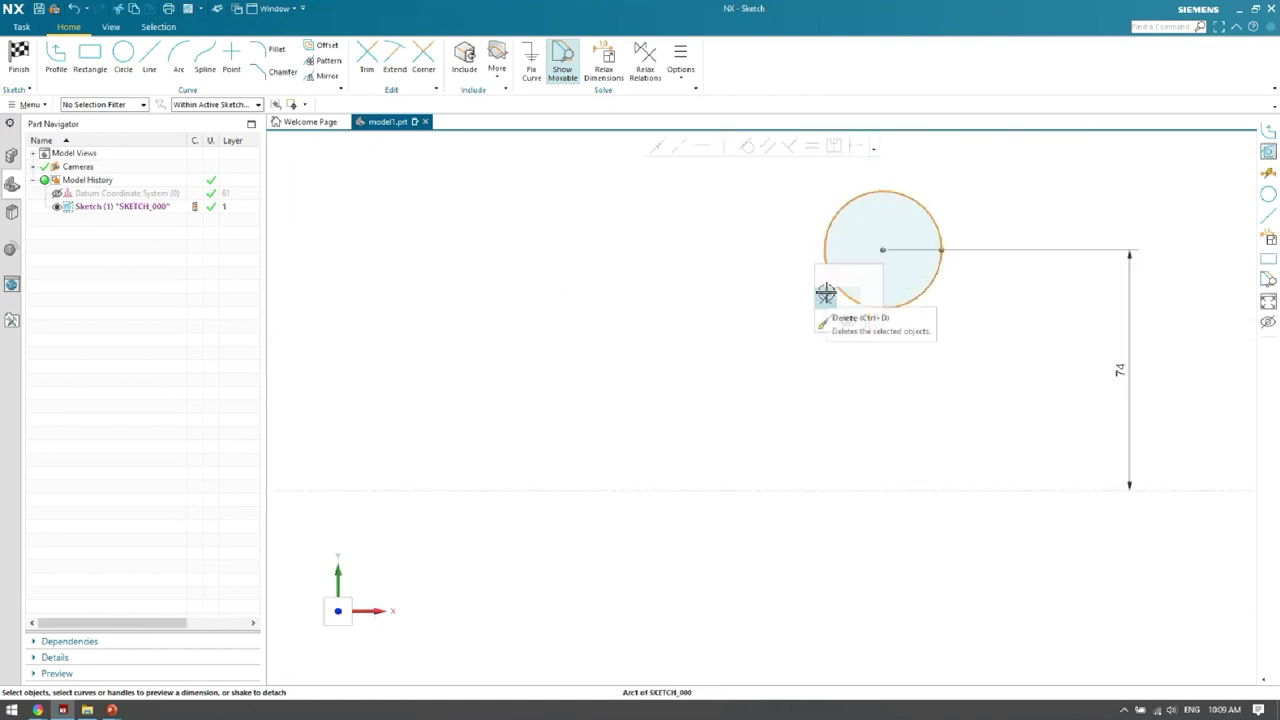
key("Delete")
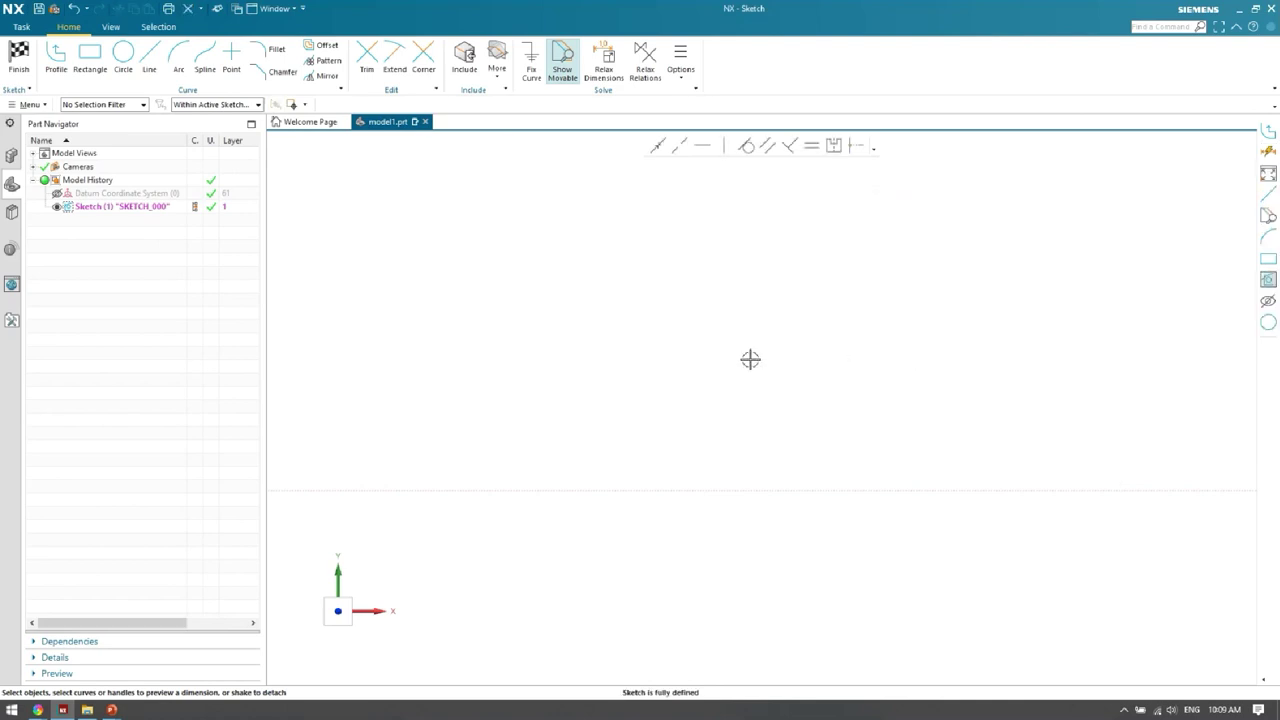
scroll(863, 457, "down", 3)
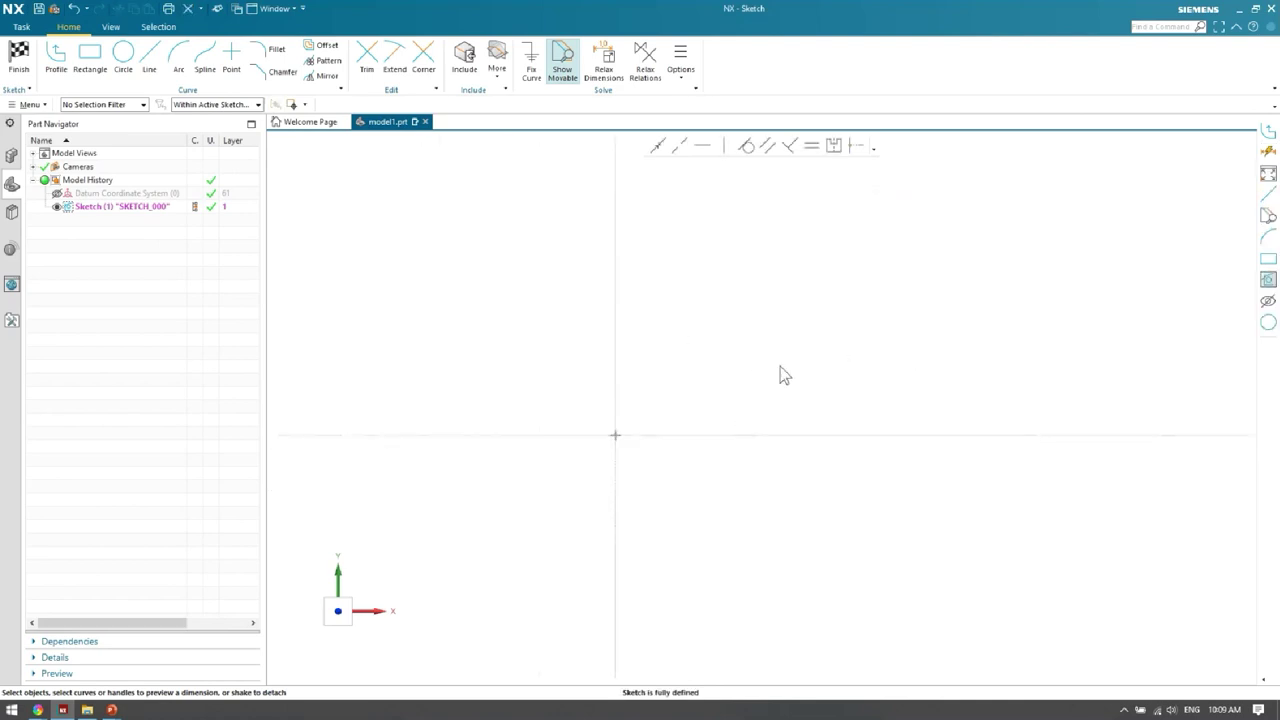
key("ctrl+f")
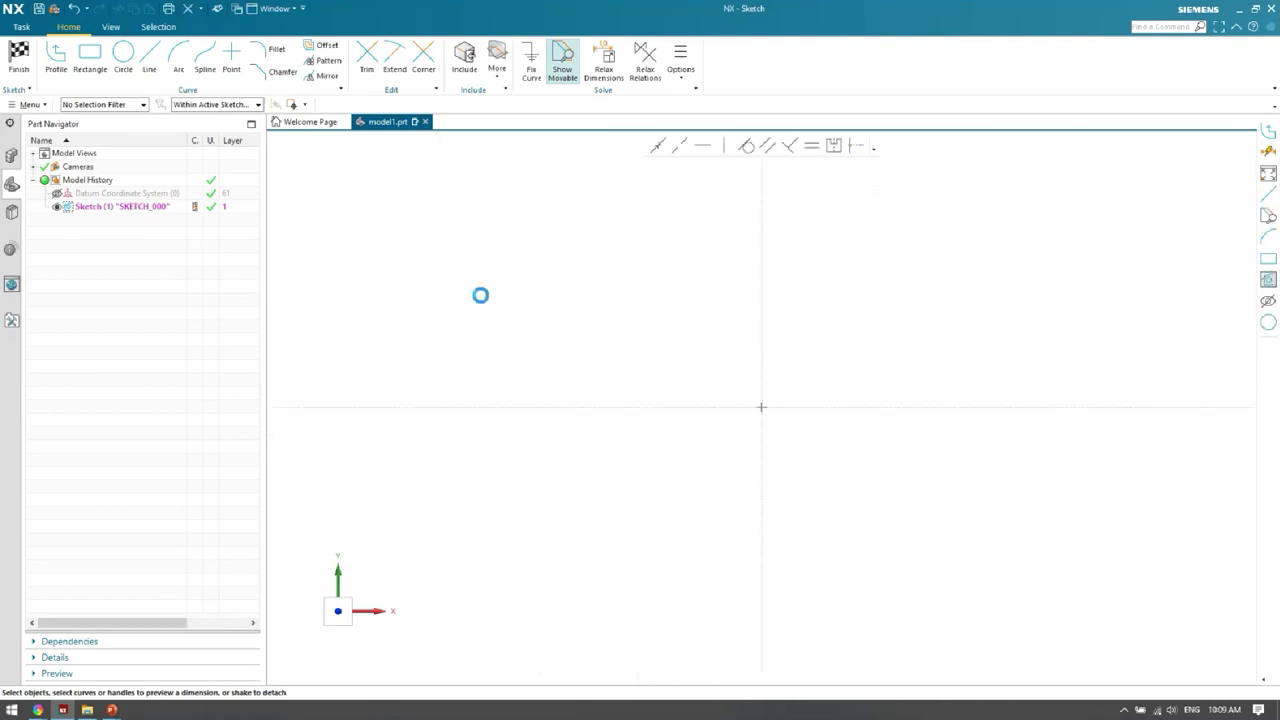
Sketch a two-point rectangle from the origin into the first quadrant, about 4.95 wide and 4.05 high.
left_click(89, 55)
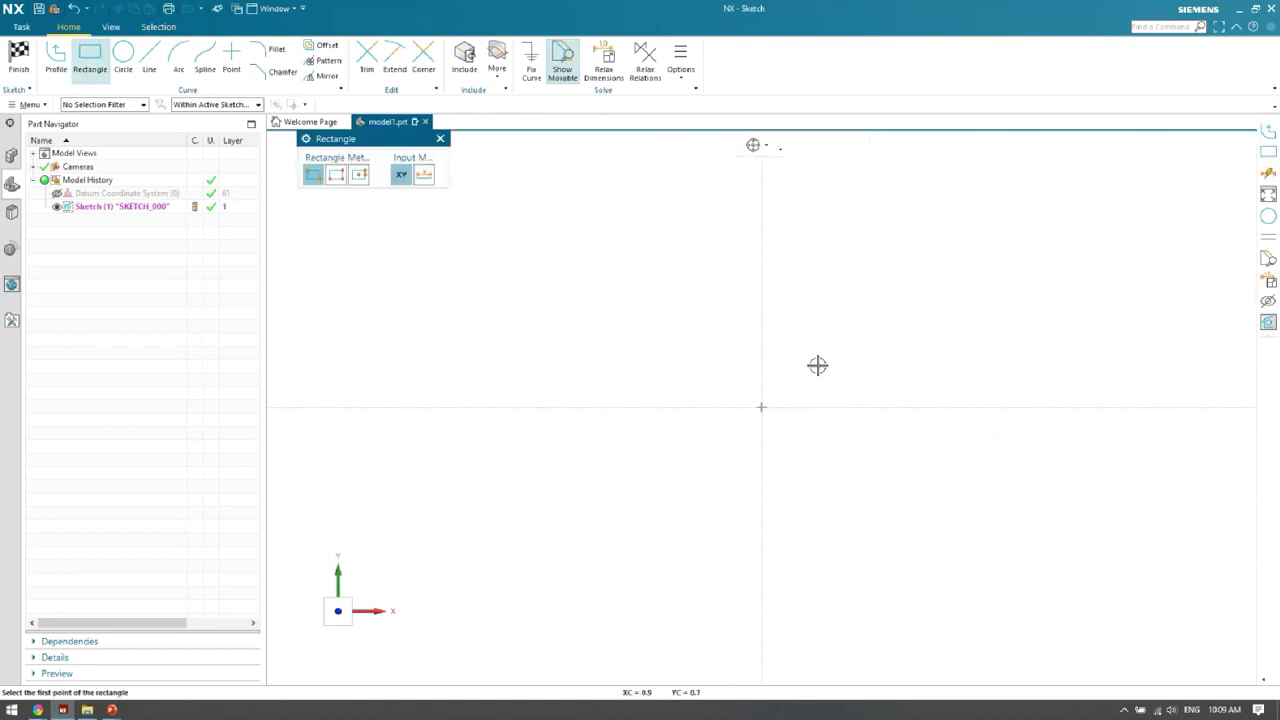
left_click(761, 407)
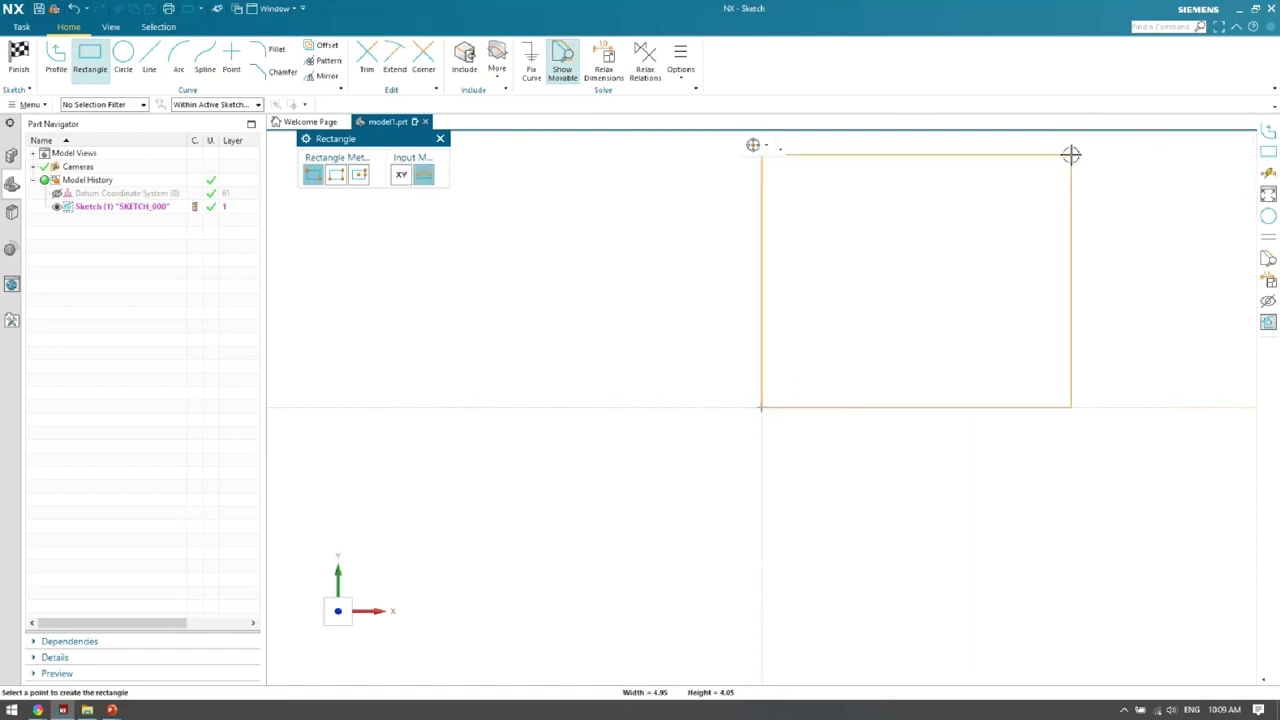
left_click(1071, 154)
scroll(957, 297, "down", 2)
scroll(919, 307, "up", 3)
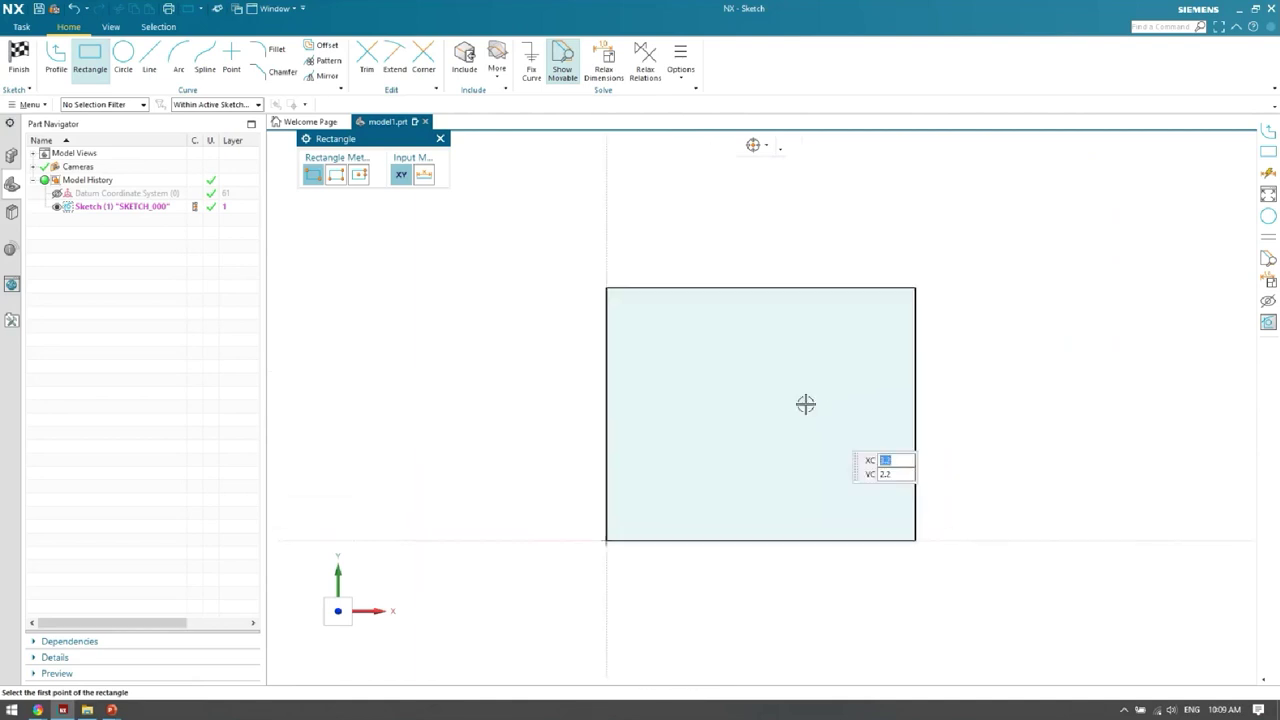
Finish the Rectangle command and delete the rectangle's right vertical side.
key("Escape")
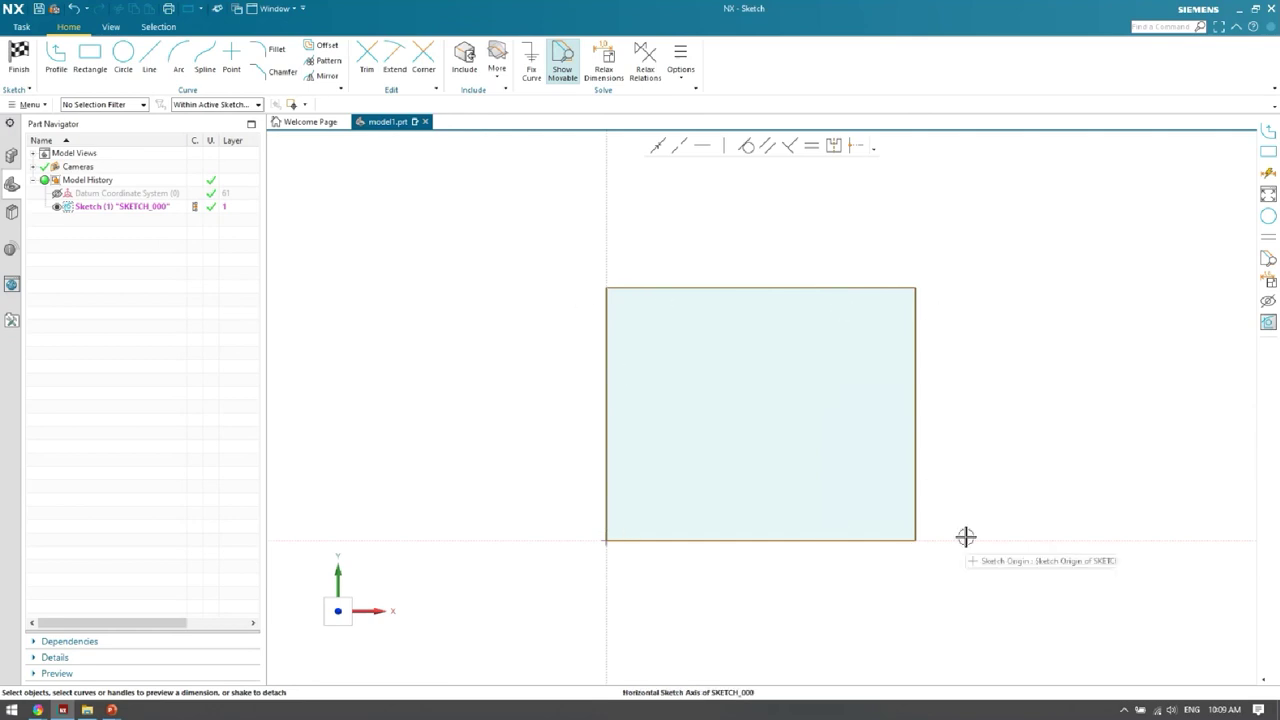
middle_click_drag(966, 534, 907, 534, "shift")
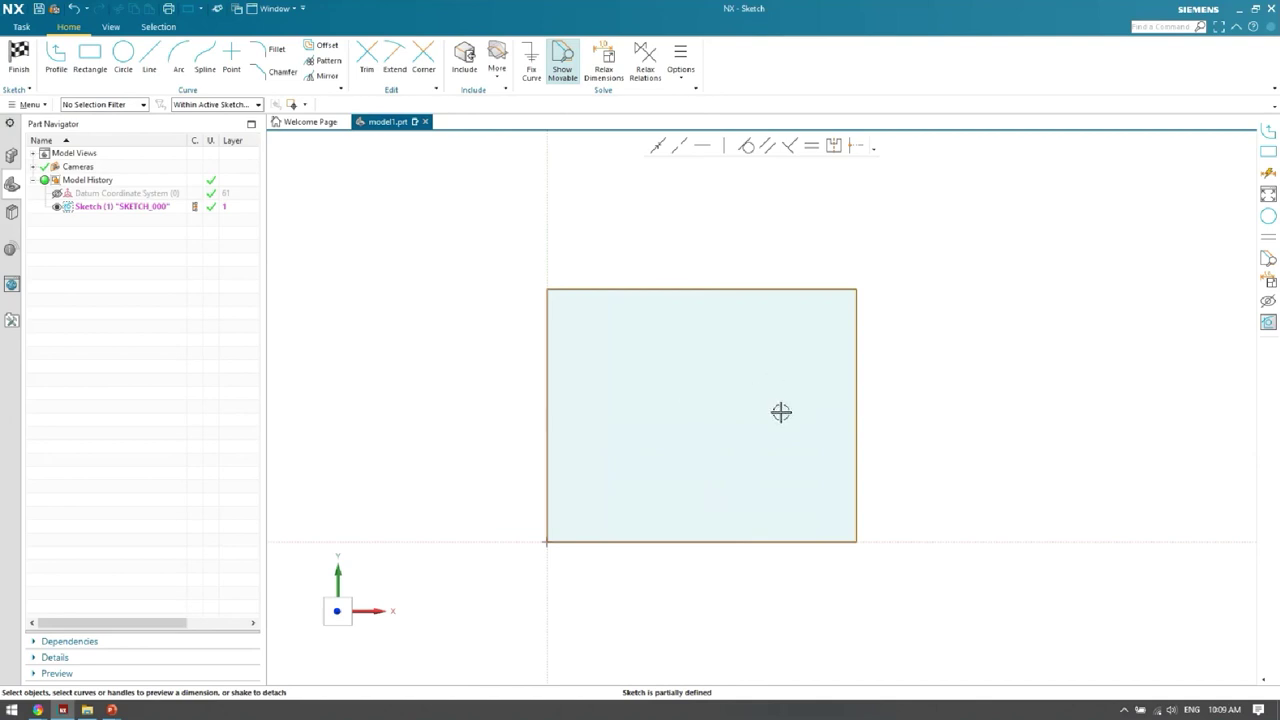
middle_click_drag(780, 376, 758, 405, "shift")
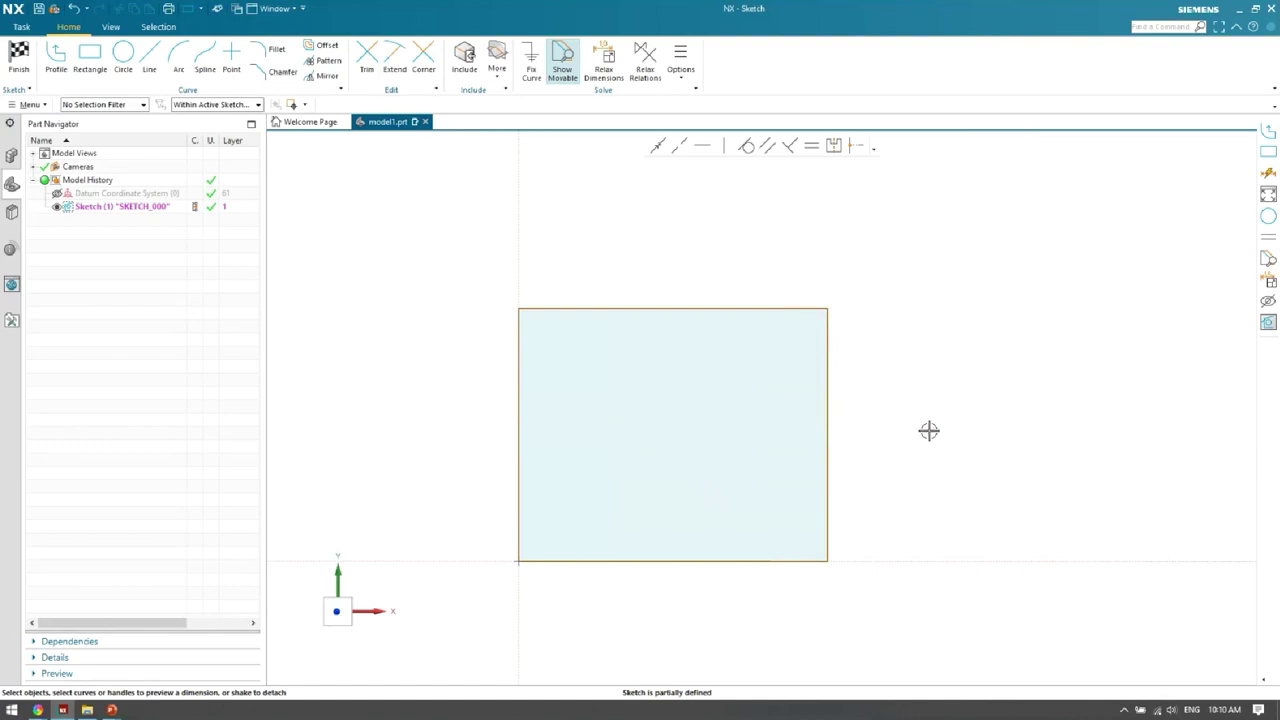
left_click(828, 340)
left_click(810, 342)
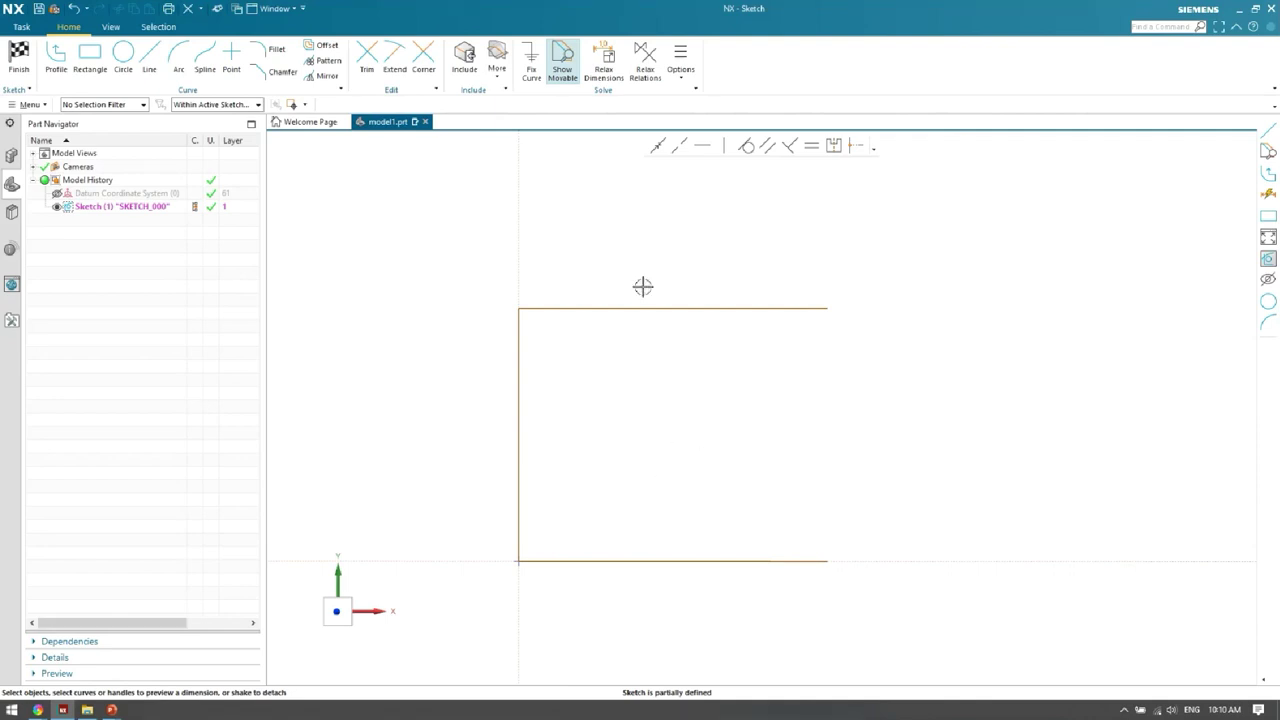
Draw a vertical line with Profile from the bottom edge's right endpoint to just short of the top edge, leaving a small gap.
left_click(56, 56)
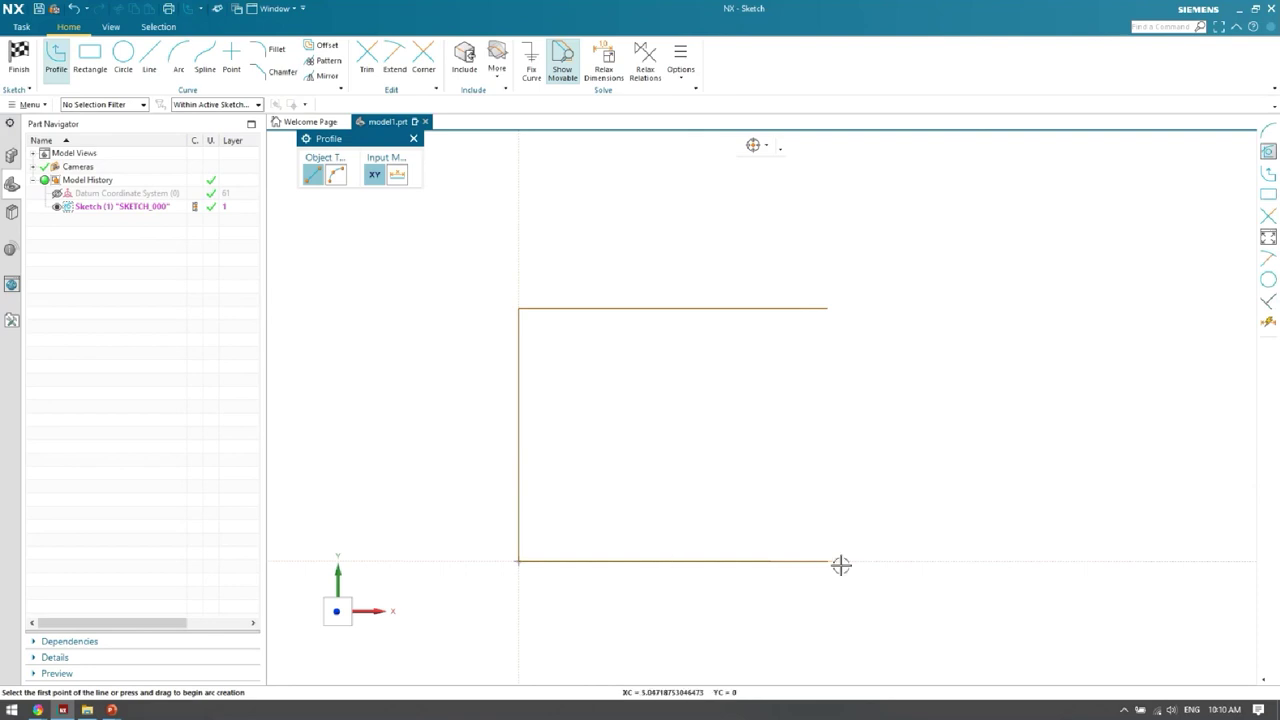
left_click(828, 563)
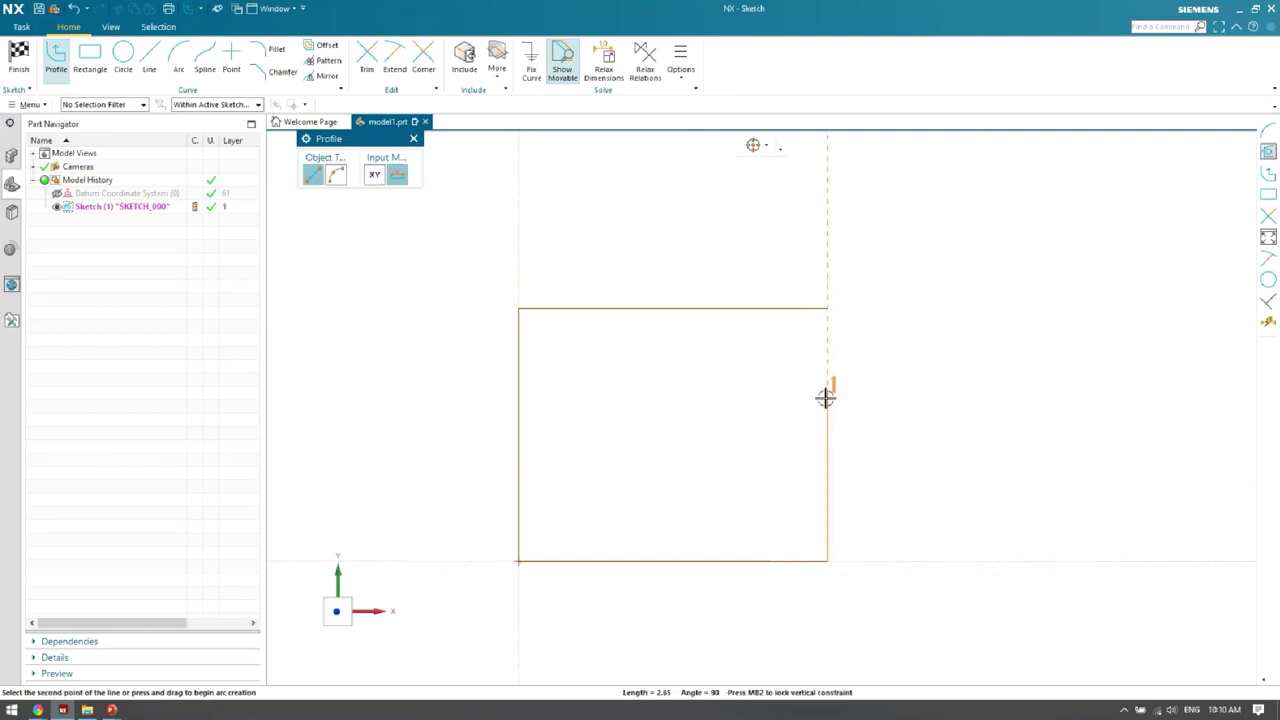
scroll(826, 309, "up", 2)
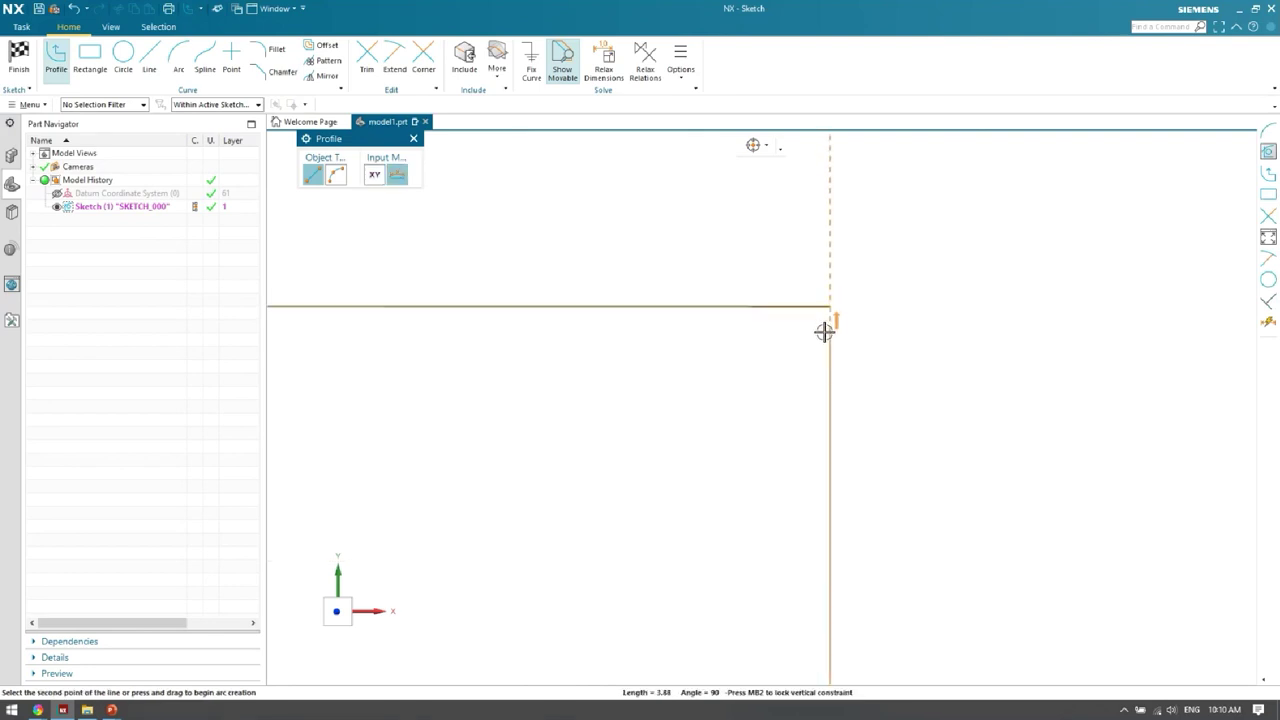
left_click(822, 316)
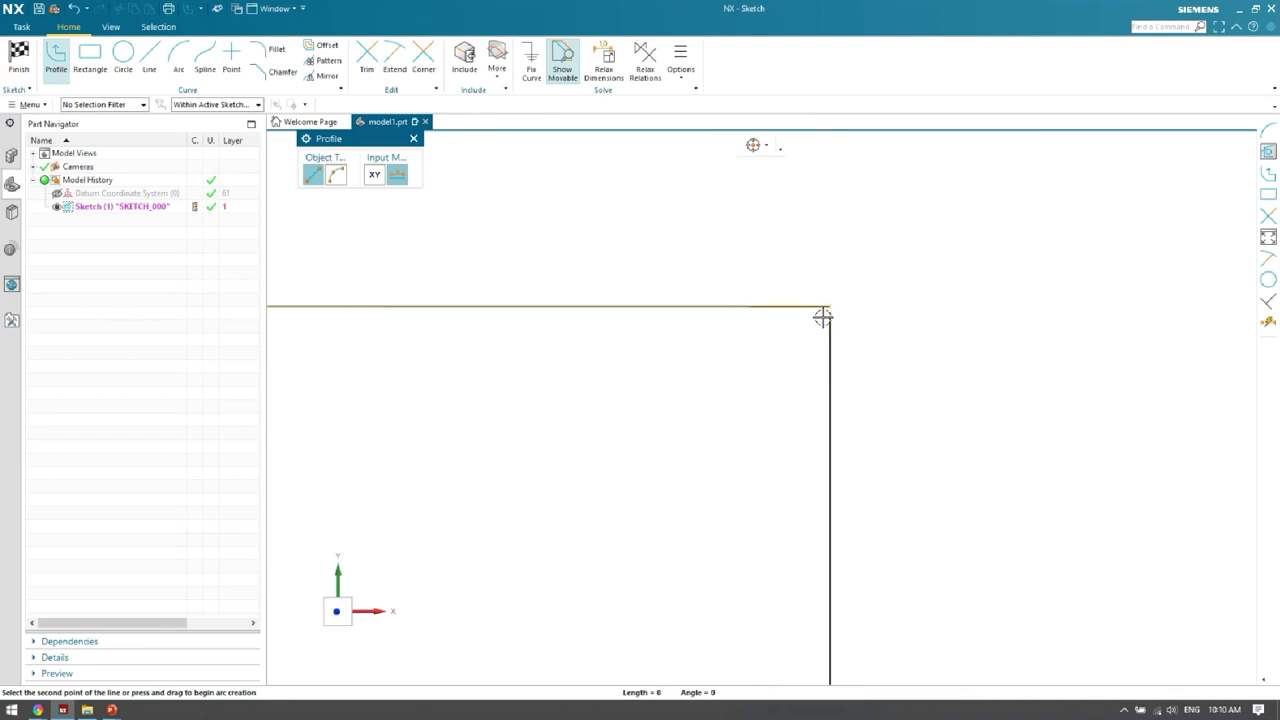
scroll(826, 343, "down", 3)
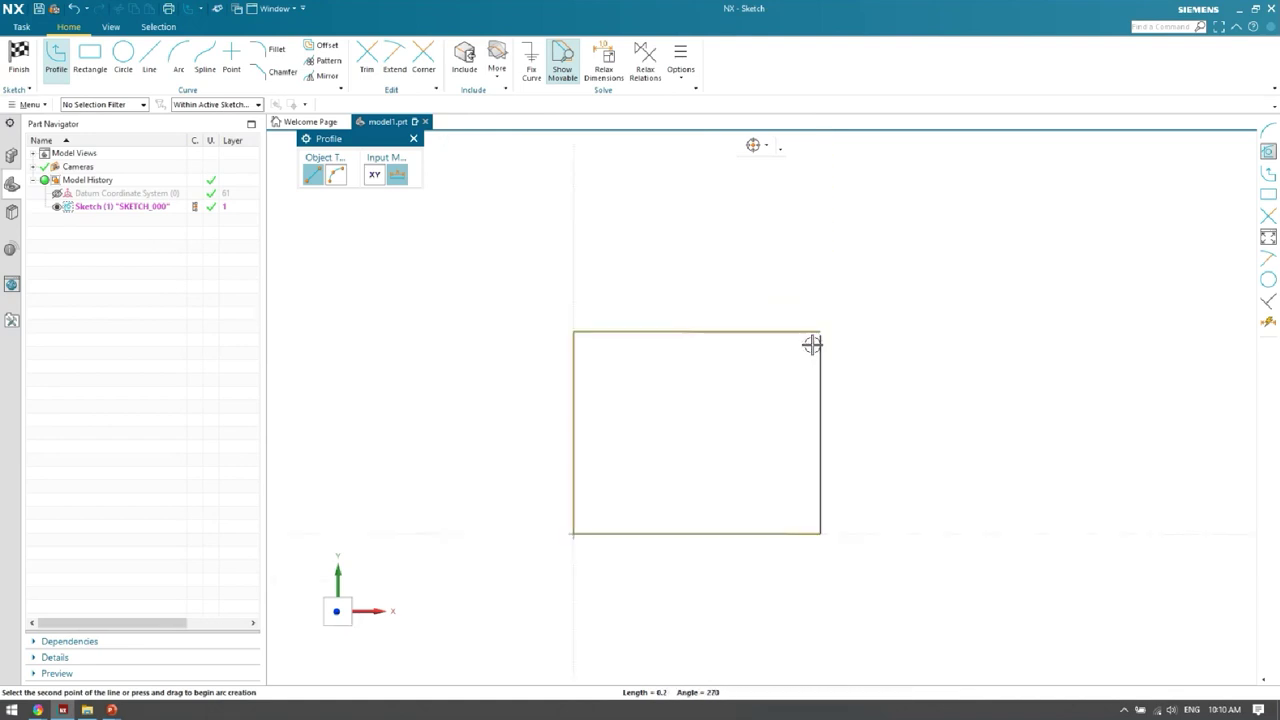
key("Escape")
scroll(790, 425, "down", 1)
scroll(784, 425, "down", 2)
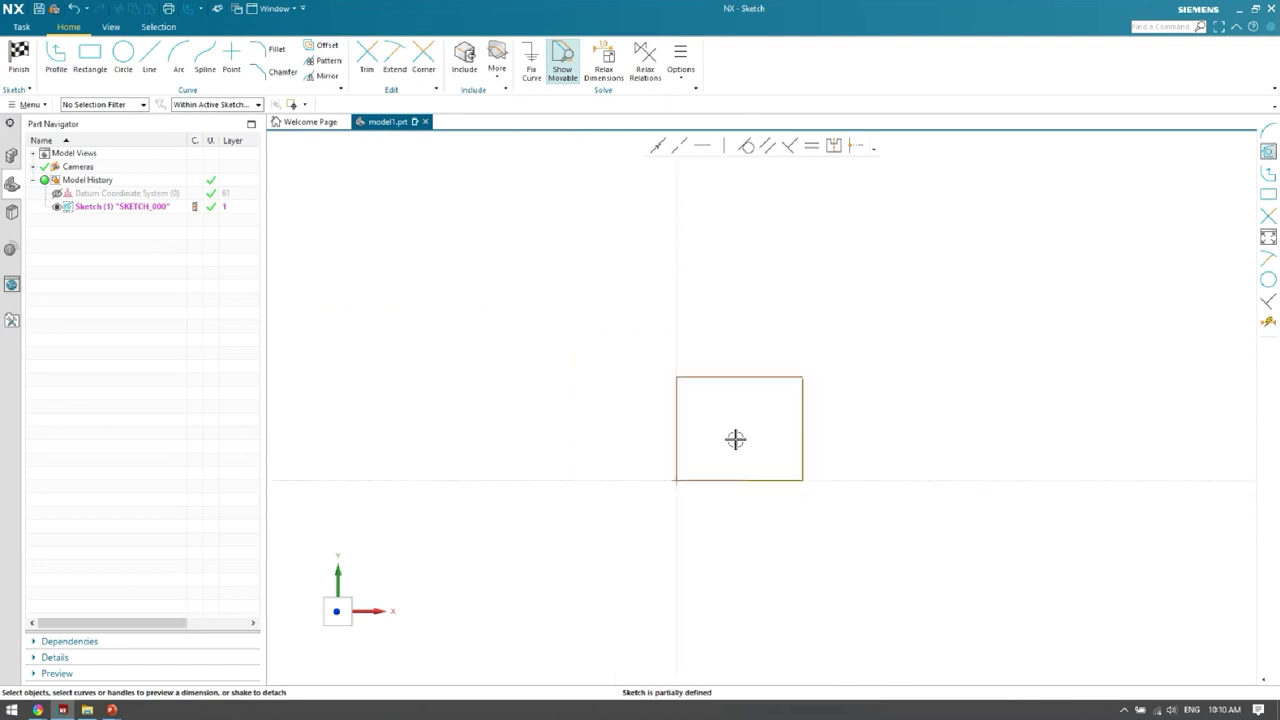
Inspect the gap at the upper-right corner and close it by moving the vertical line's upper end onto the top edge's endpoint.
scroll(778, 437, "up", 1)
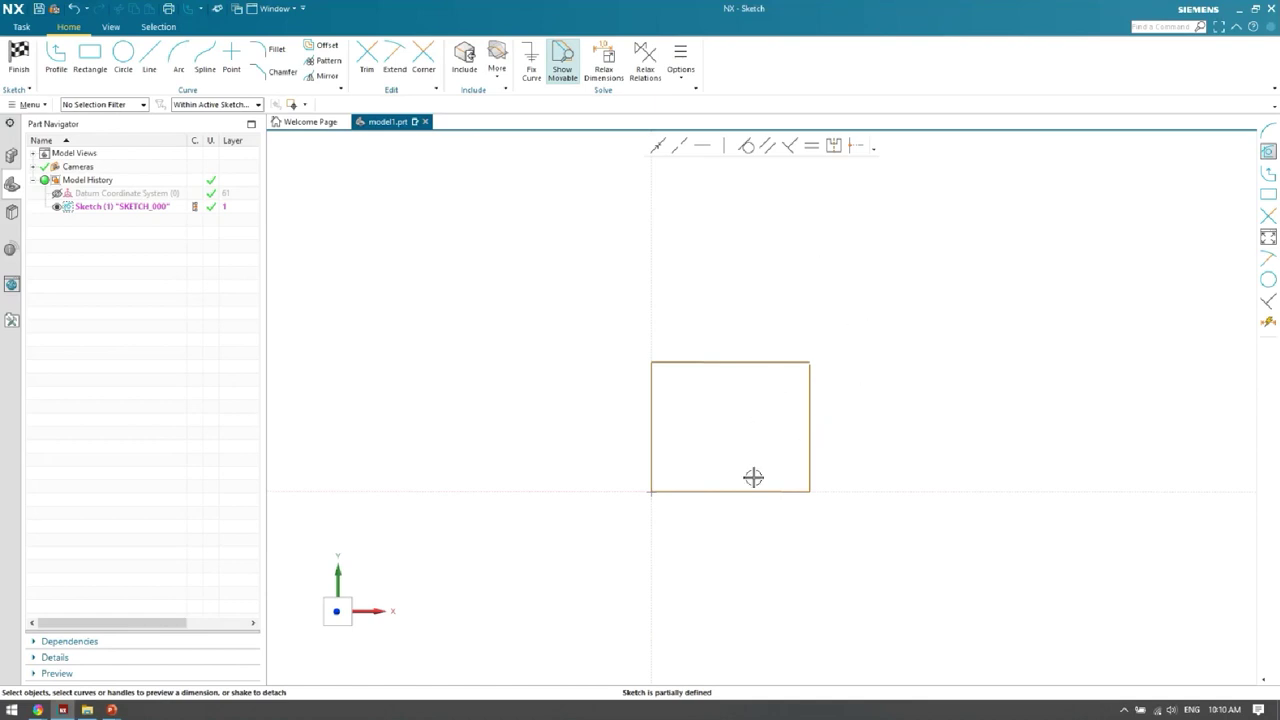
scroll(800, 352, "up", 5)
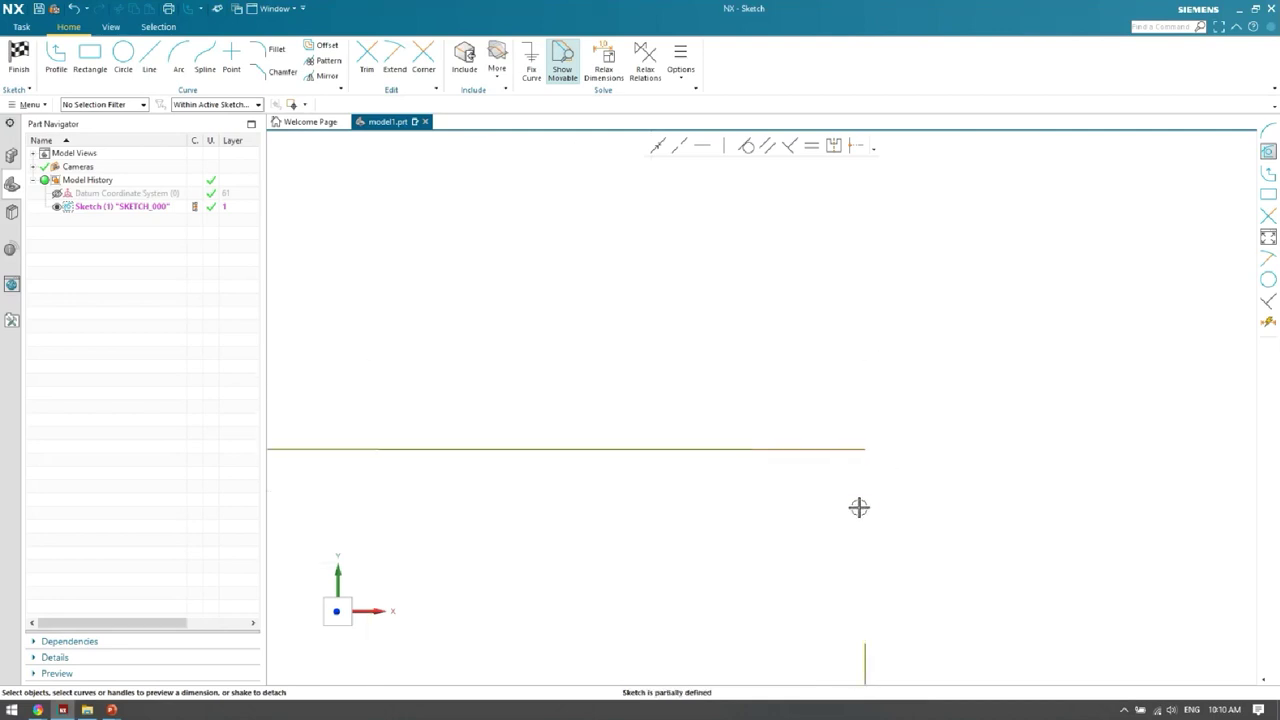
scroll(867, 529, "down", 5)
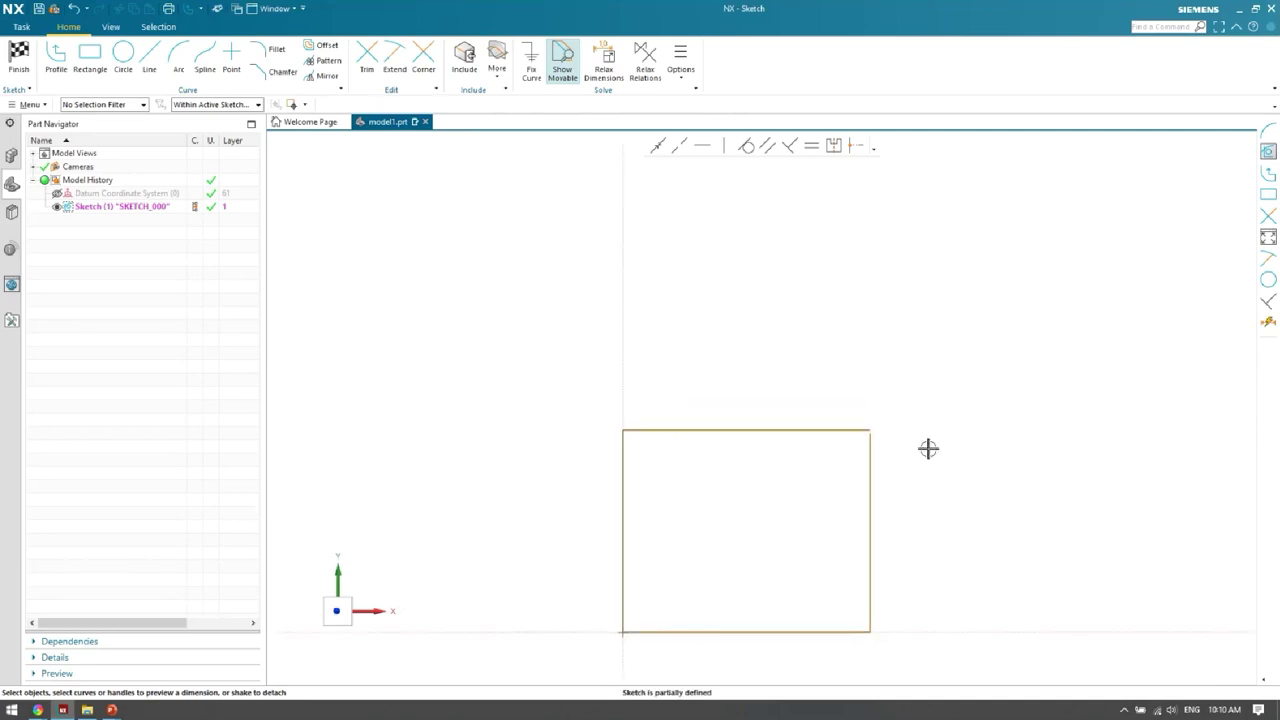
scroll(783, 428, "up", 5)
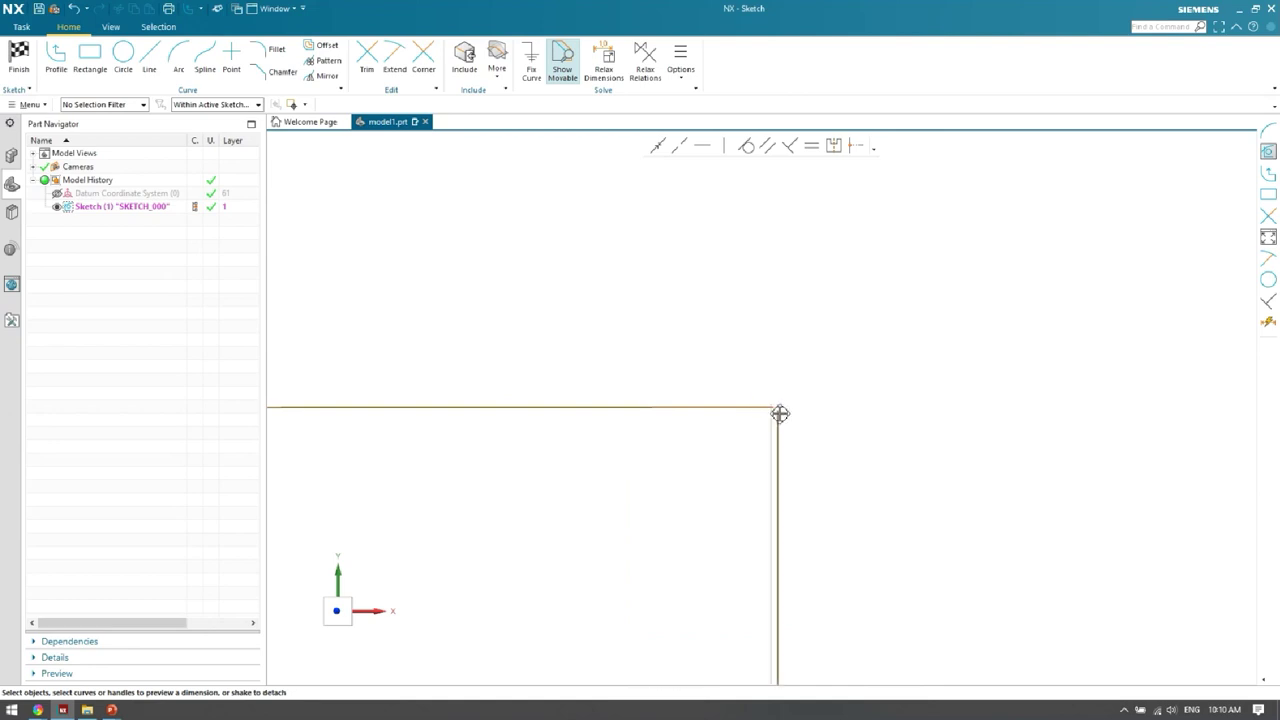
mouse_move(774, 409)
left_mouse_down()
mouse_move(806, 416)
mouse_move(771, 411)
mouse_move(829, 391)
left_mouse_up()
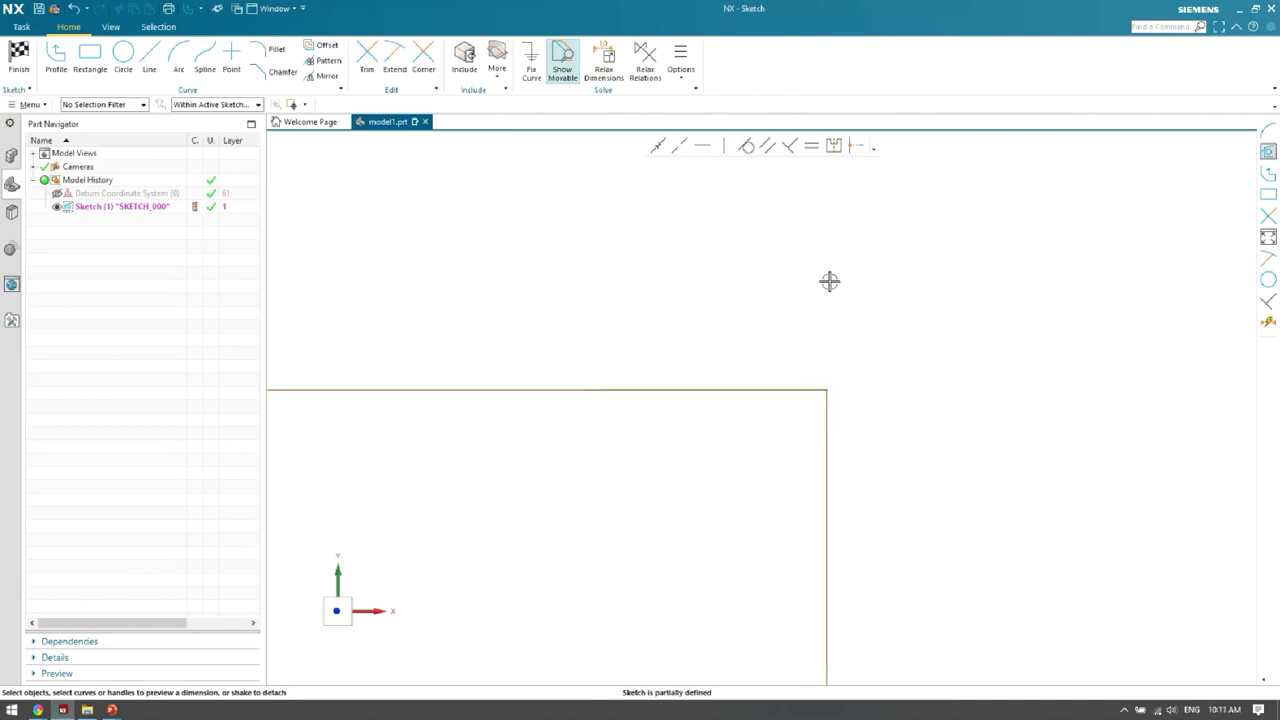
Replace the right side with a Line about 4.05 long from the top edge's right endpoint to the bottom edge's right endpoint.
key("ctrl+z")
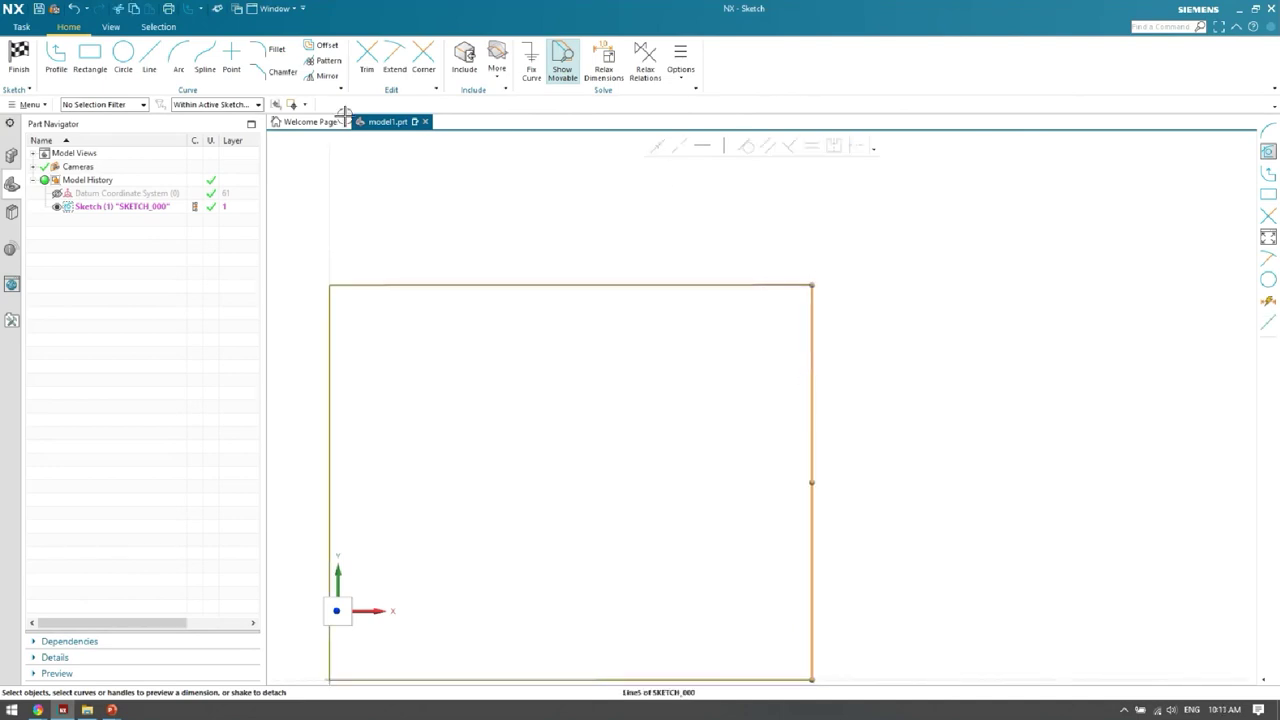
left_click(149, 57)
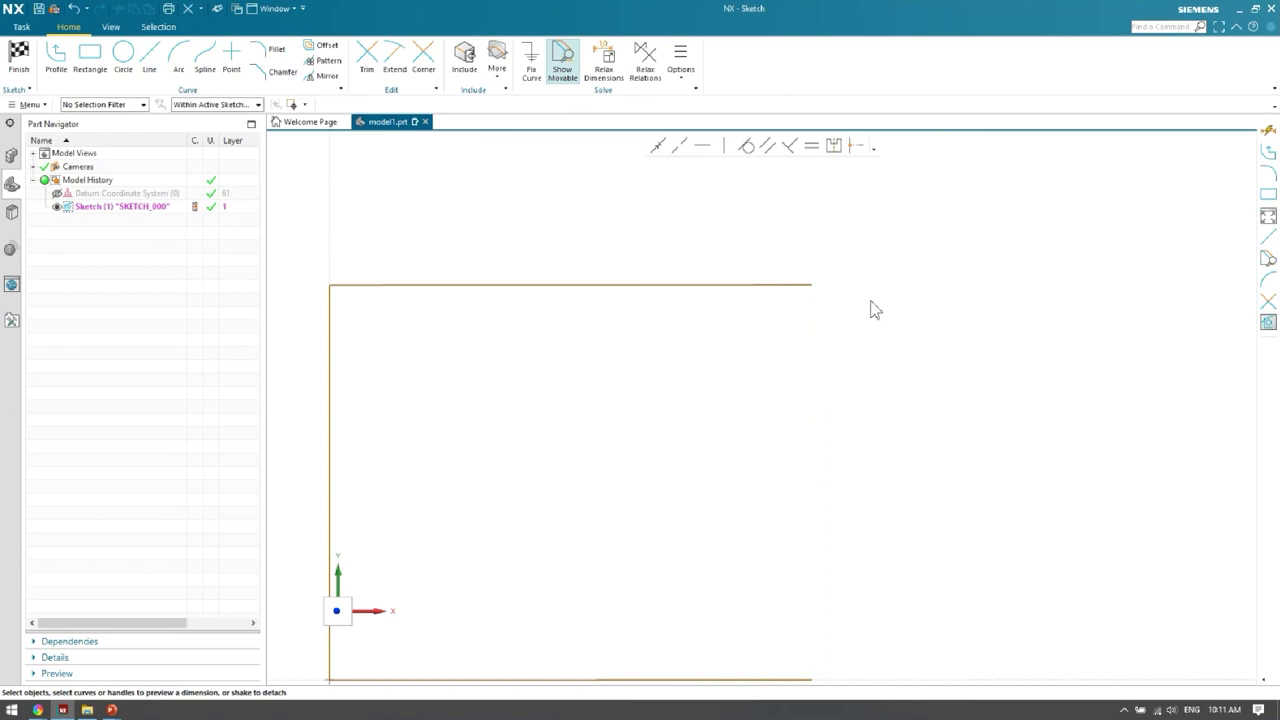
left_click(811, 286)
scroll(789, 249, "down", 5)
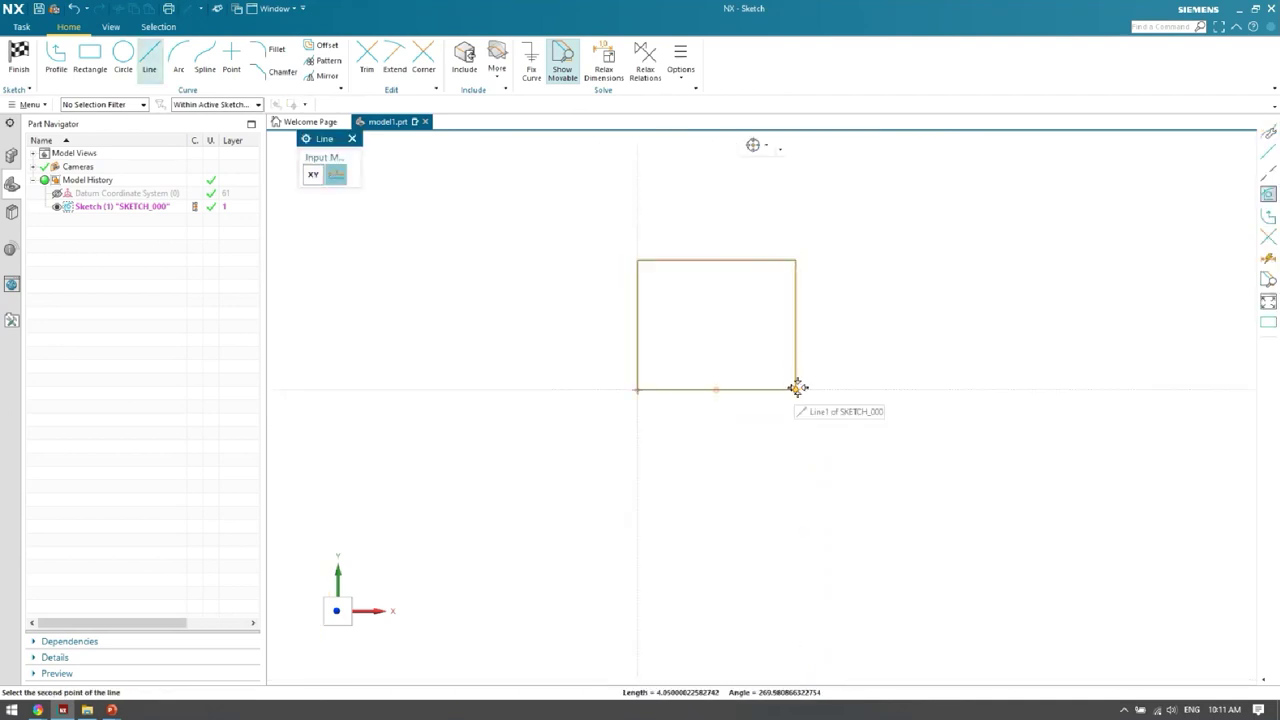
left_click(796, 388)
key("Escape")
scroll(709, 363, "up", 3)
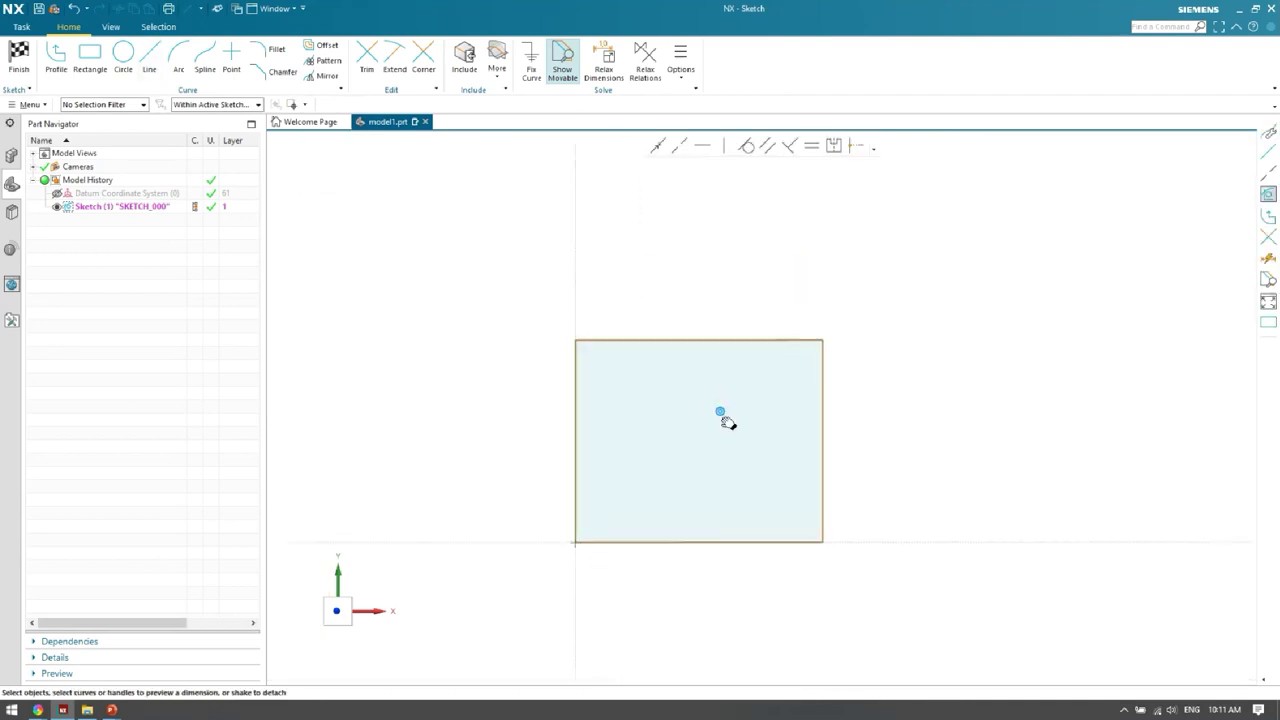
Toggle Show Movable off and back on to compare how the rectangle's edges are displayed.
left_click_drag(723, 417, 794, 431)
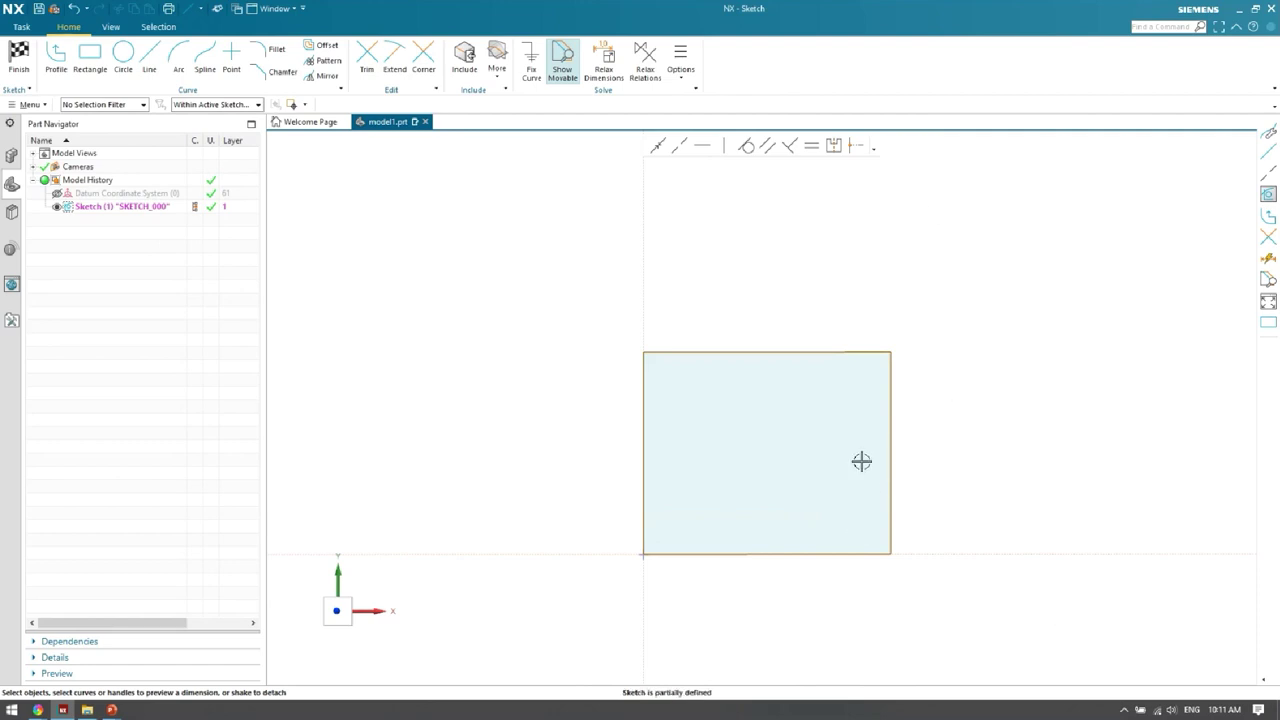
scroll(823, 420, "up", 2)
mouse_move(823, 420)
middle_mouse_down("shift")
mouse_move(877, 340)
mouse_move(842, 405)
middle_mouse_up("shift")
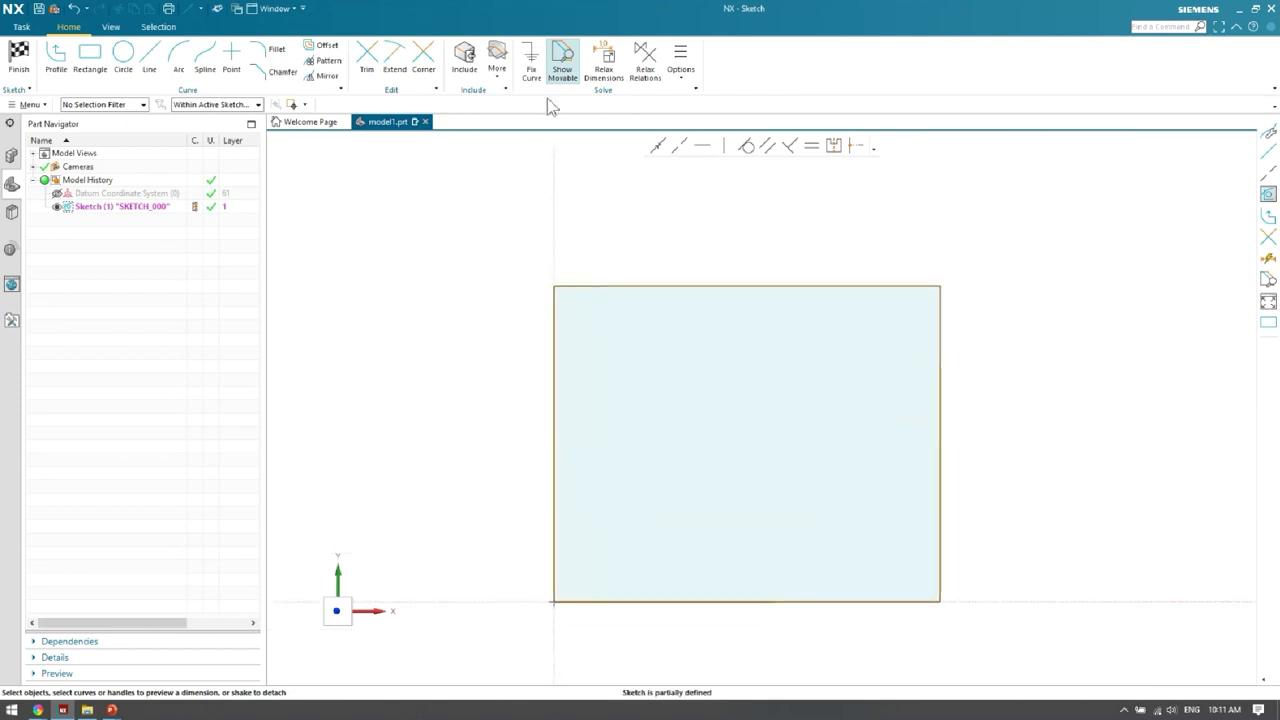
left_click(562, 72)
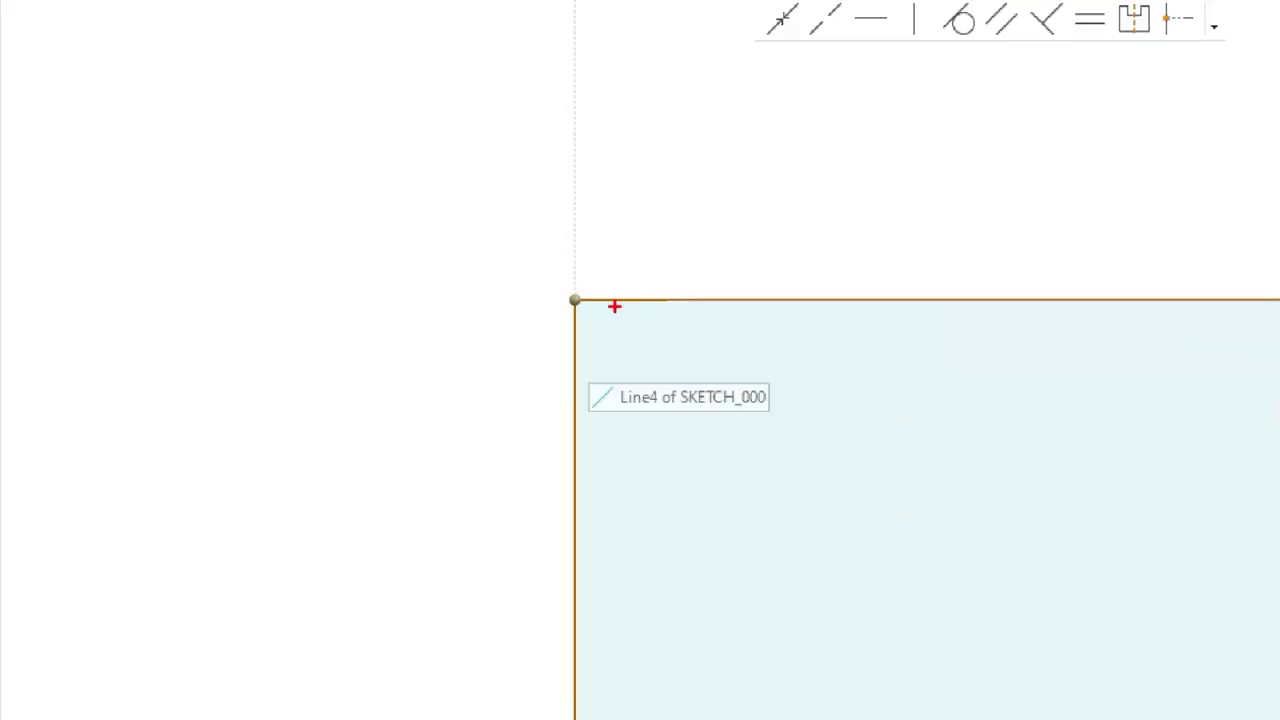
mouse_move(602, 314)
left_mouse_down()
mouse_move(688, 336)
mouse_move(787, 313)
mouse_move(622, 302)
left_mouse_up()
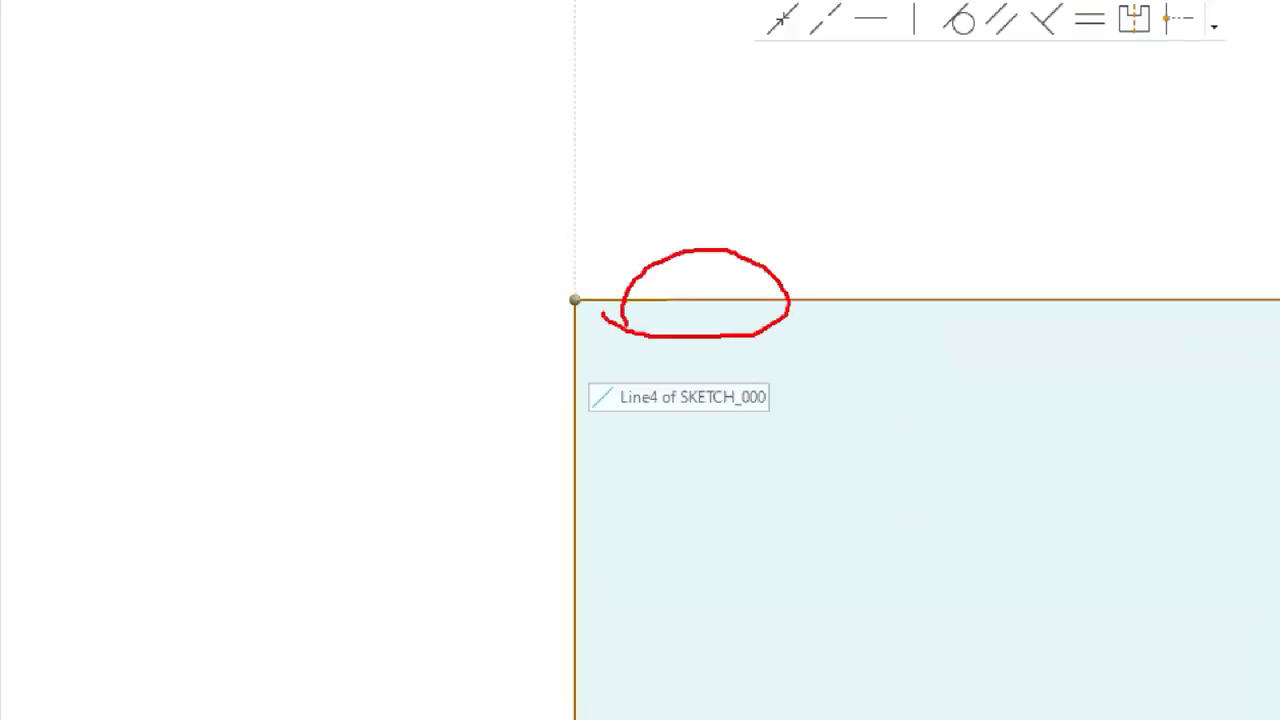
mouse_move(537, 385)
left_mouse_down()
mouse_move(550, 517)
mouse_move(599, 446)
mouse_move(540, 358)
left_mouse_up()
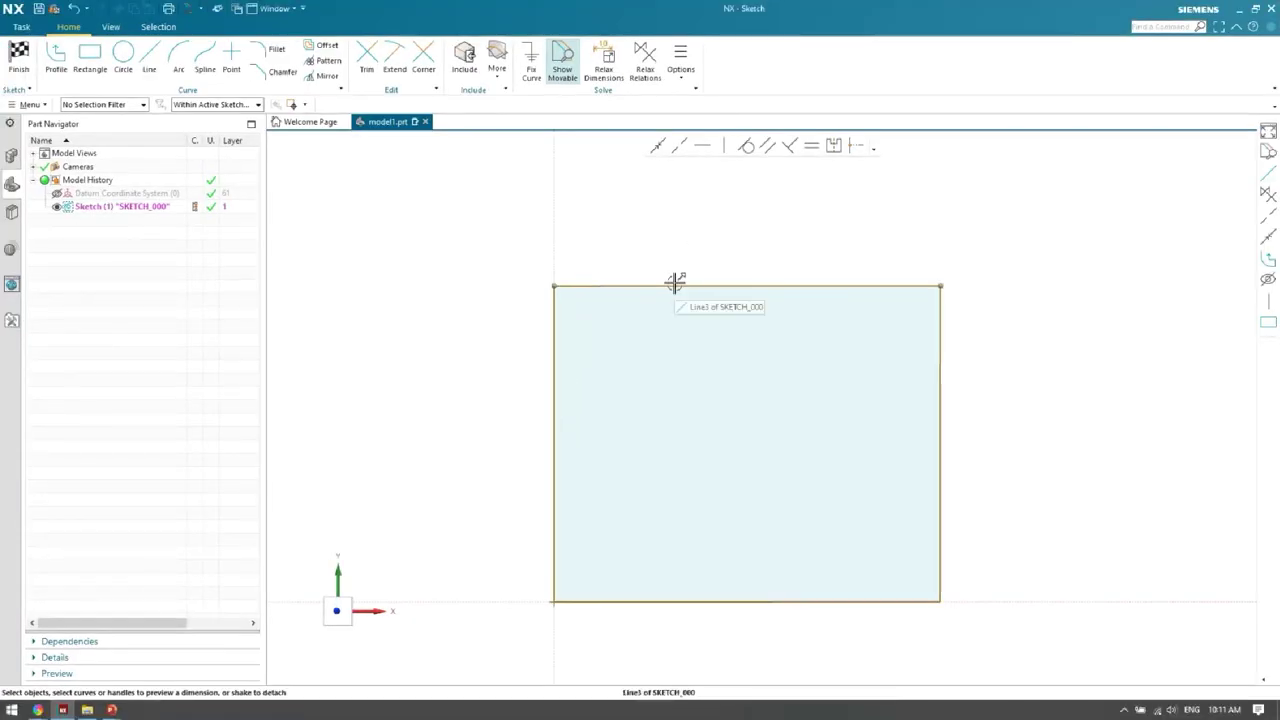
left_click(562, 62)
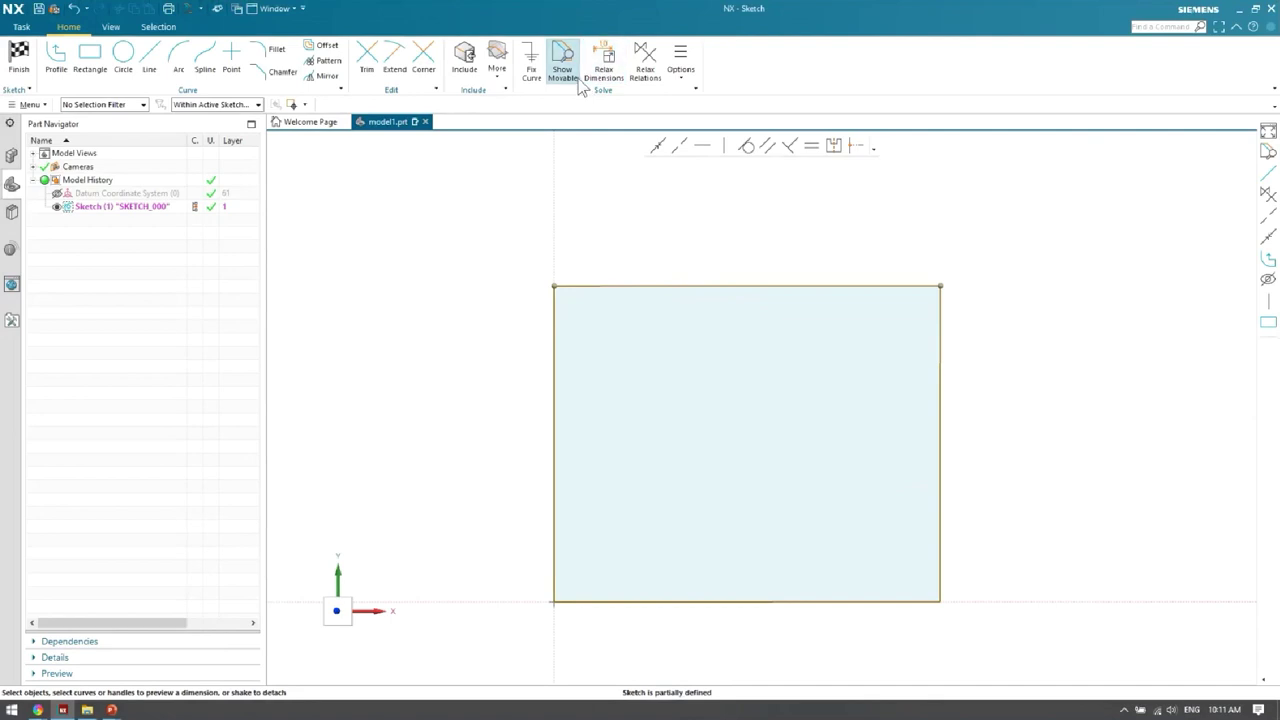
left_click(562, 62)
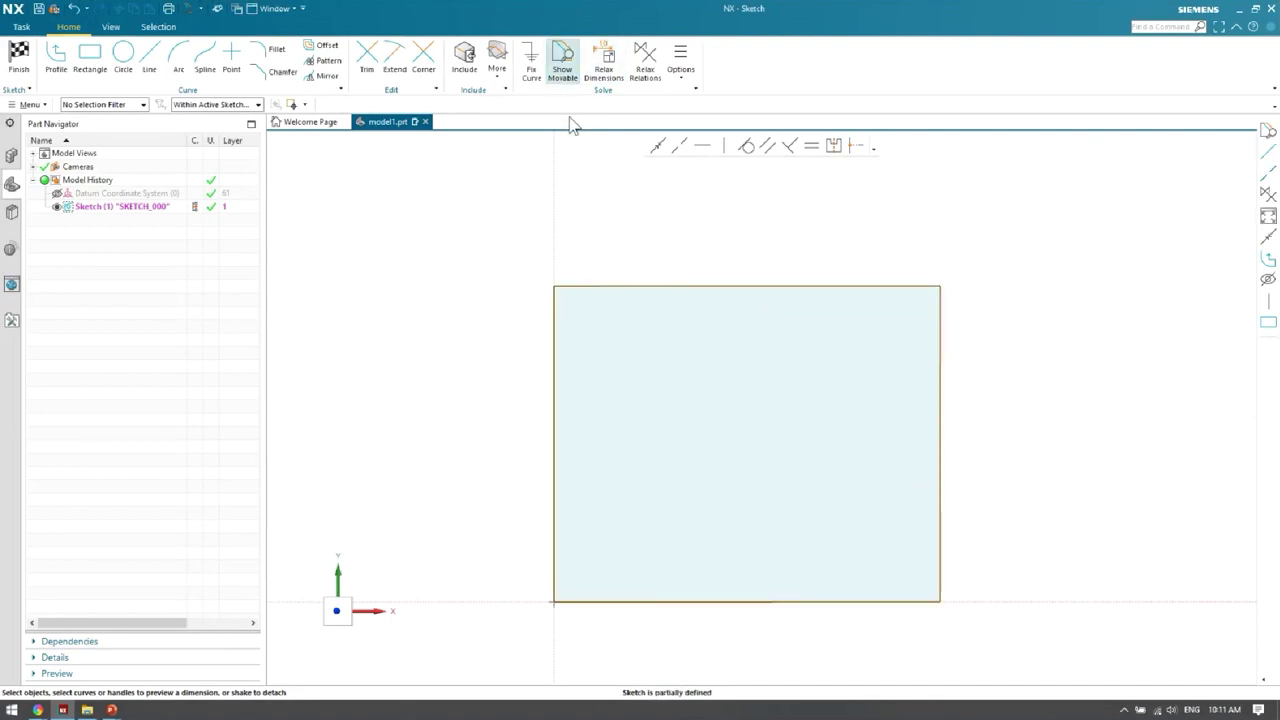
left_click(562, 62)
scroll(516, 203, "down", 1)
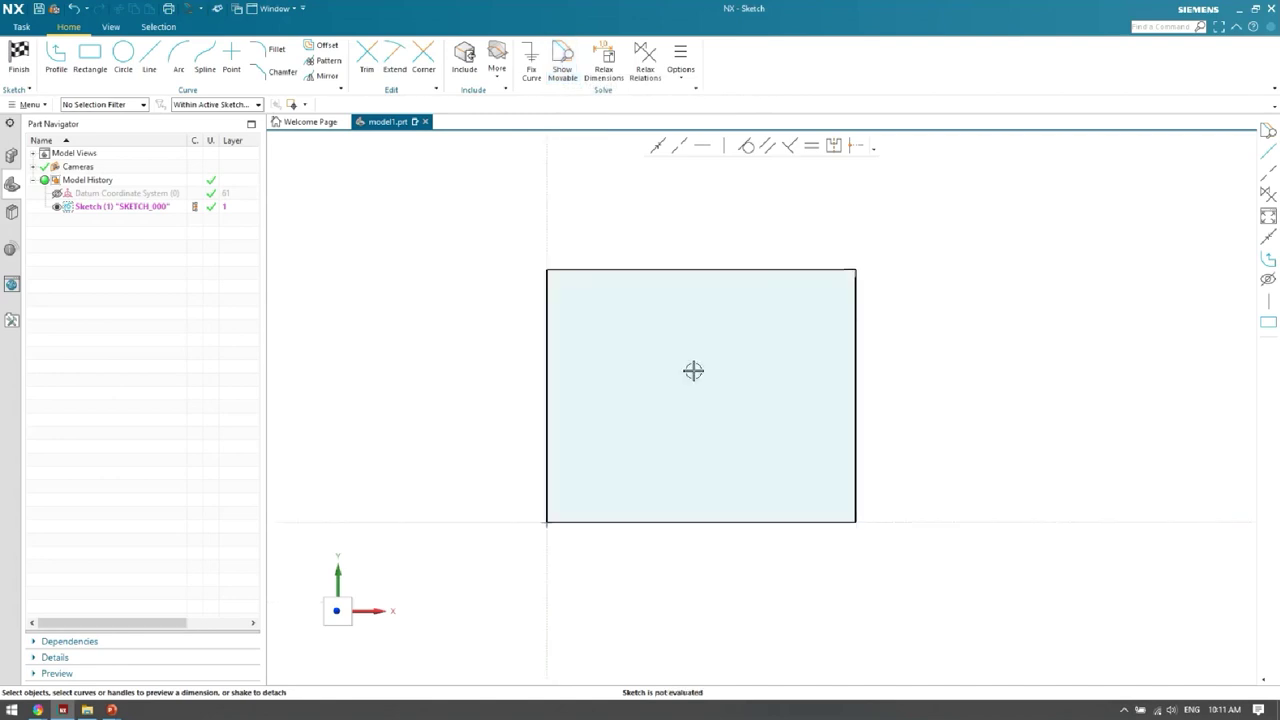
left_click(562, 62)
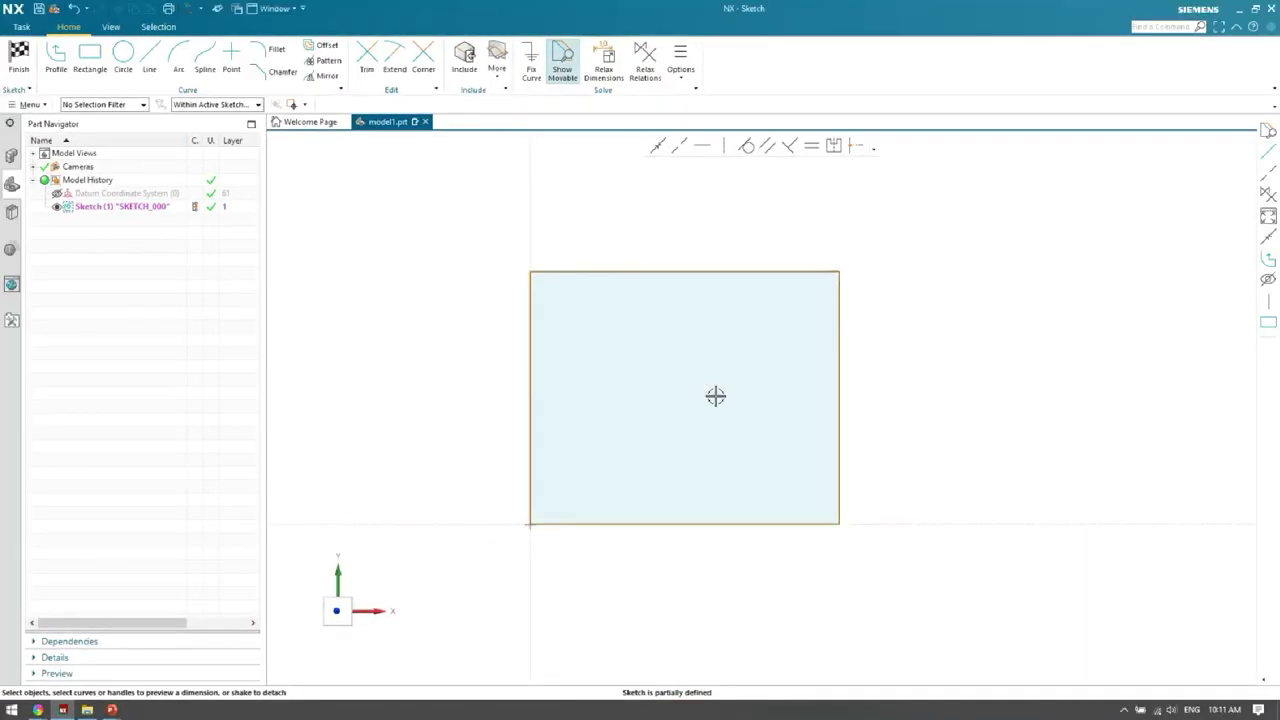
Dimension the rectangle's top edge to a length of 5 and accept scaling the entire sketch.
middle_click_drag(768, 297, 760, 363, "shift")
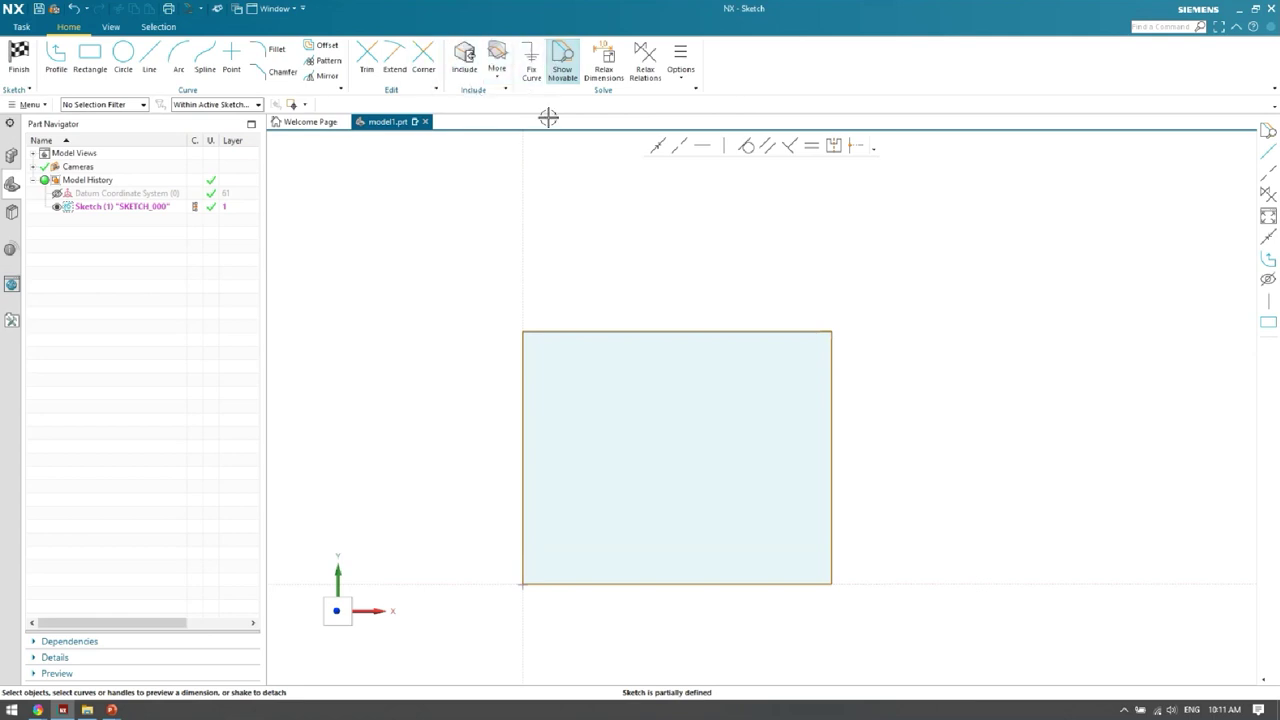
left_click(563, 84)
left_click(779, 332)
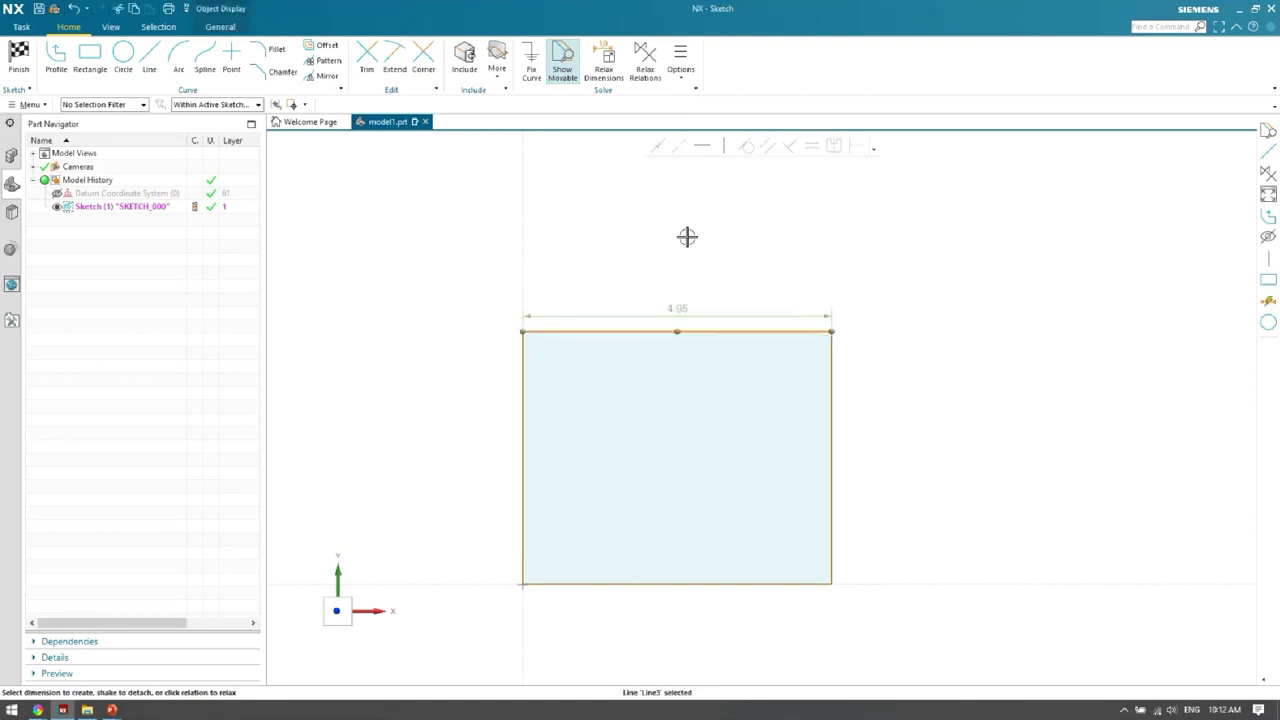
left_click(681, 309)
double_click(681, 309)
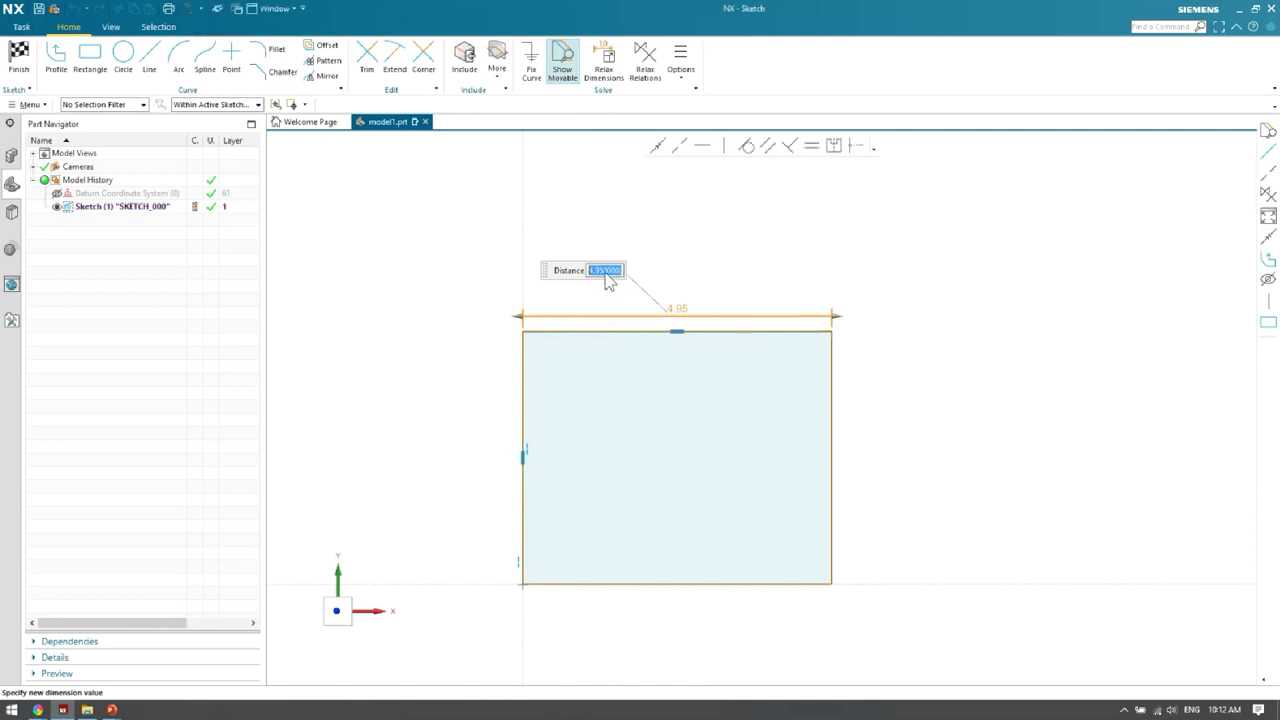
type("5")
key("Return")
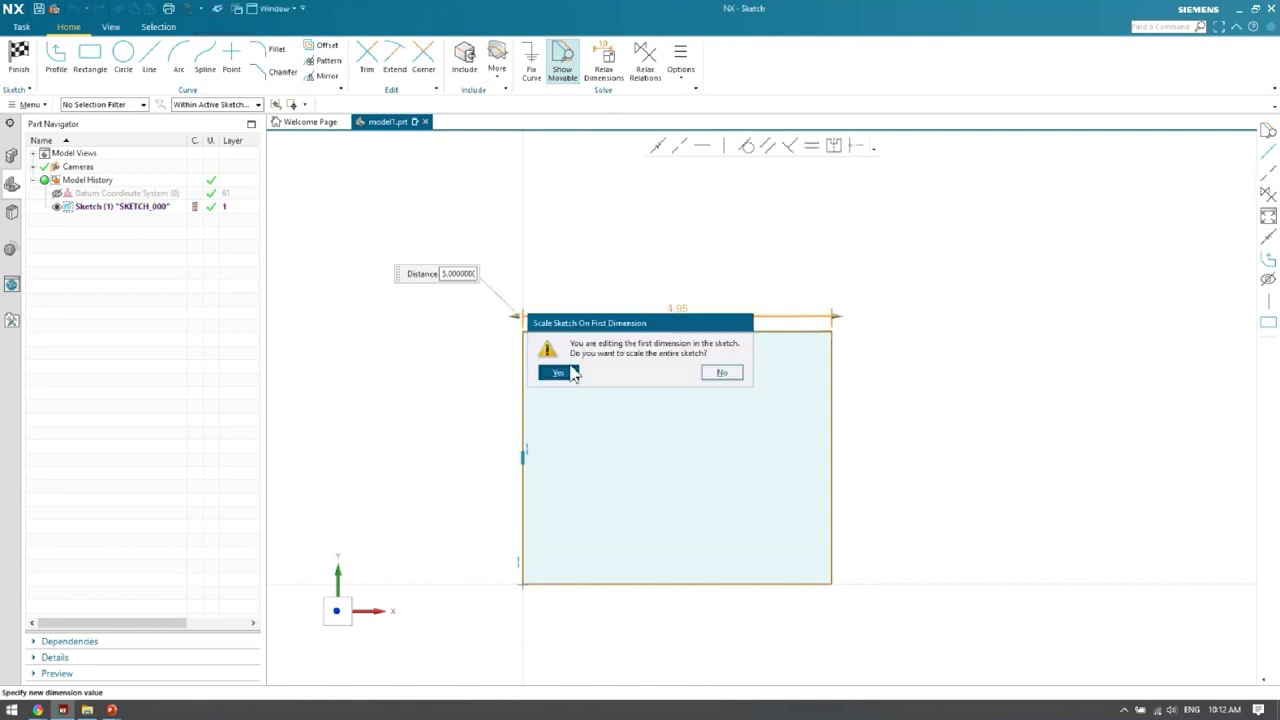
left_click(570, 372)
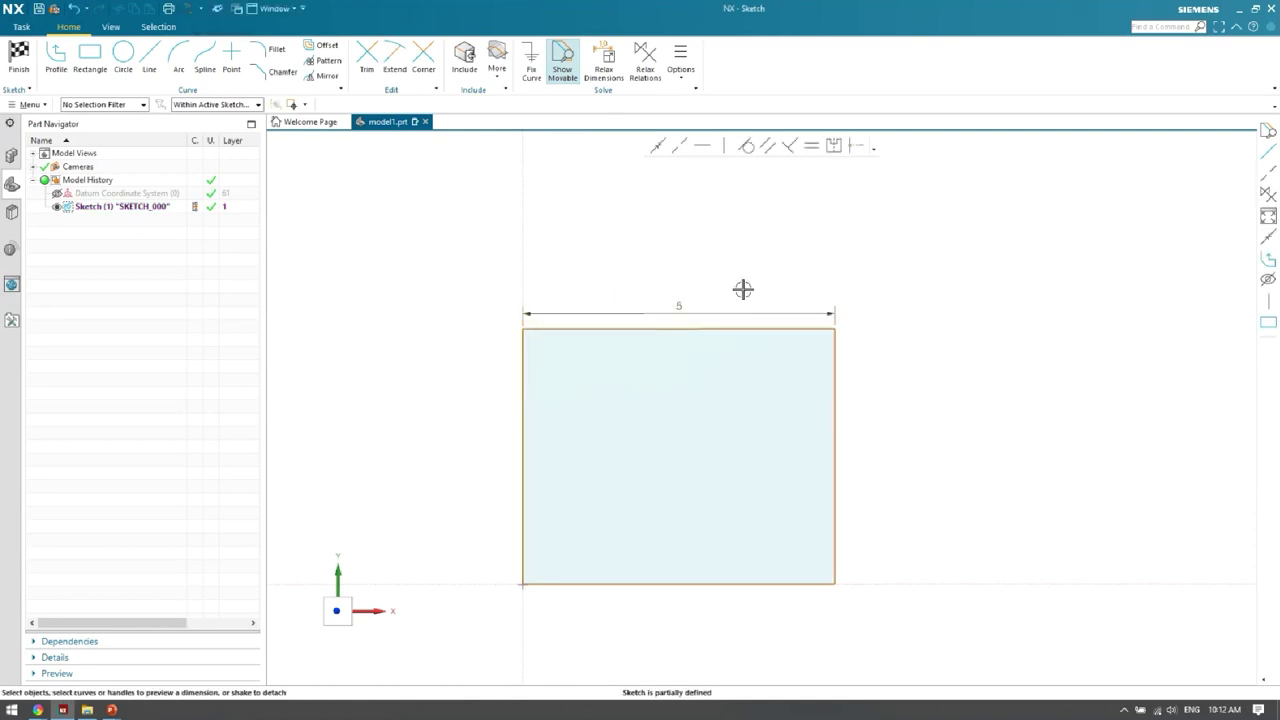
Dimension the rectangle's right side to a height of 5.
left_click(835, 378)
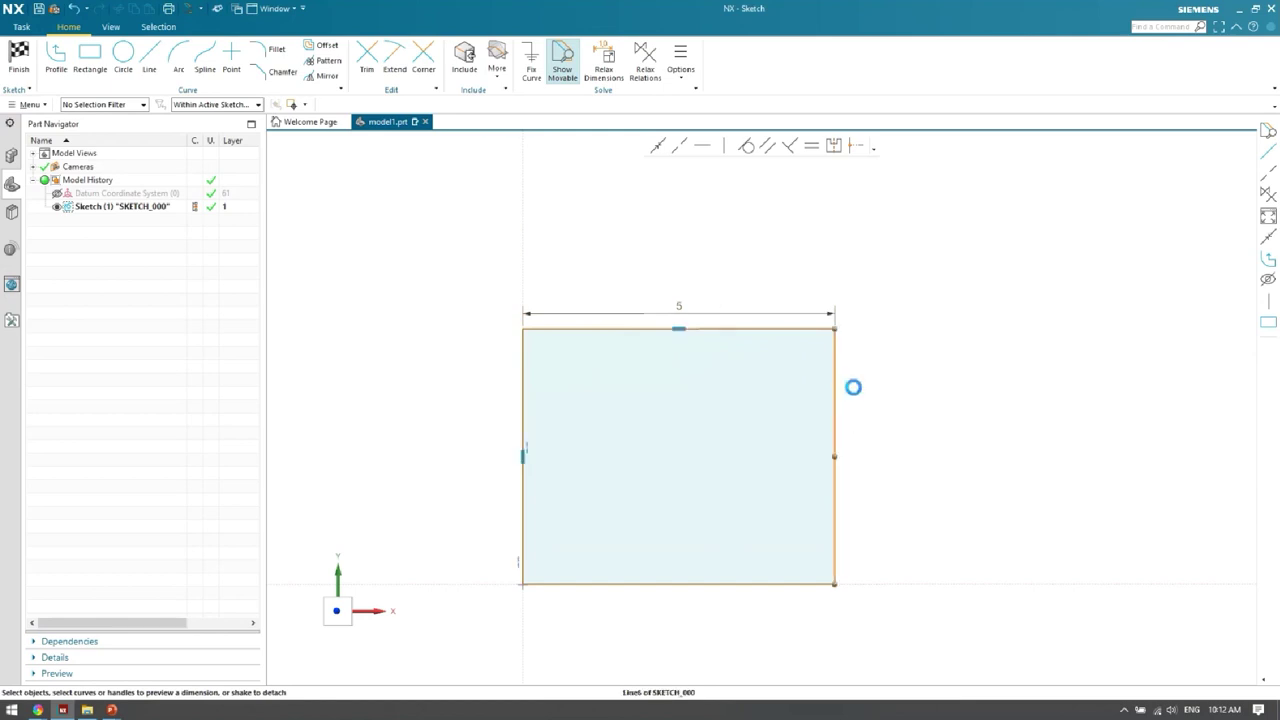
left_click(860, 458)
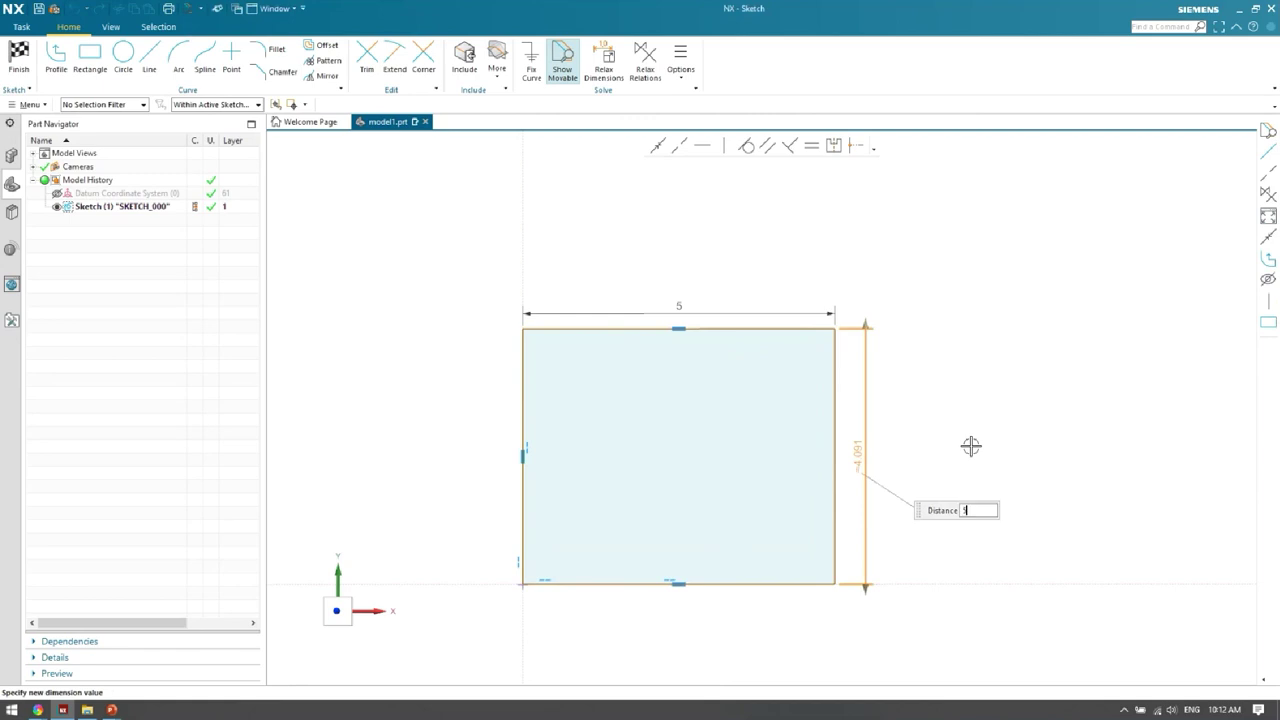
type("5")
key("Return")
key("Escape")
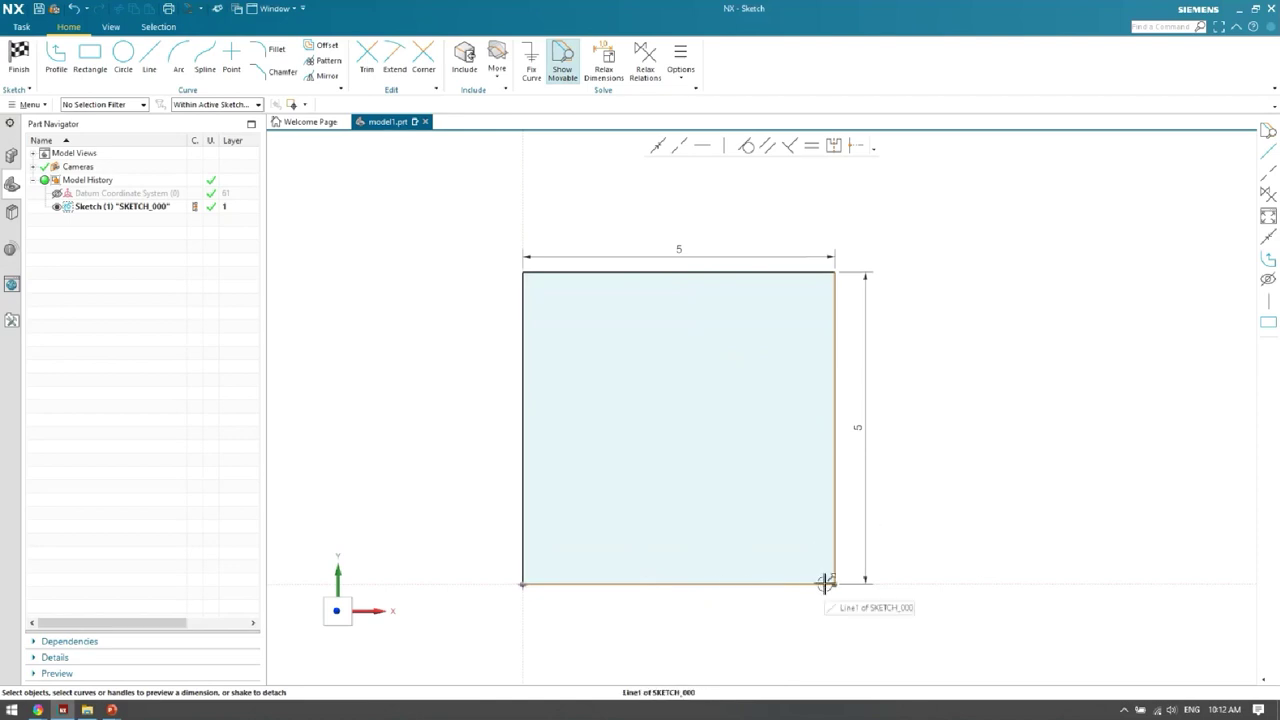
Examine the relations and remaining freedom of the rectangle's bottom and right edges.
right_click(543, 583)
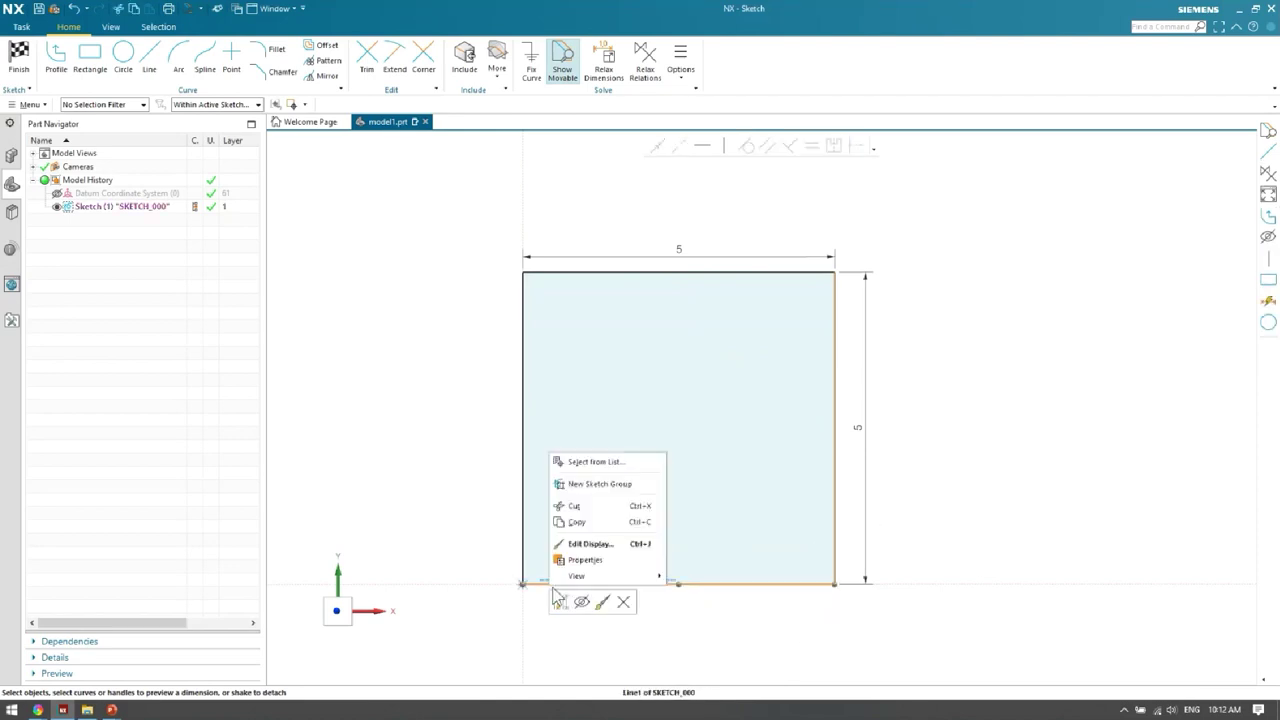
key("Escape")
left_click(695, 584)
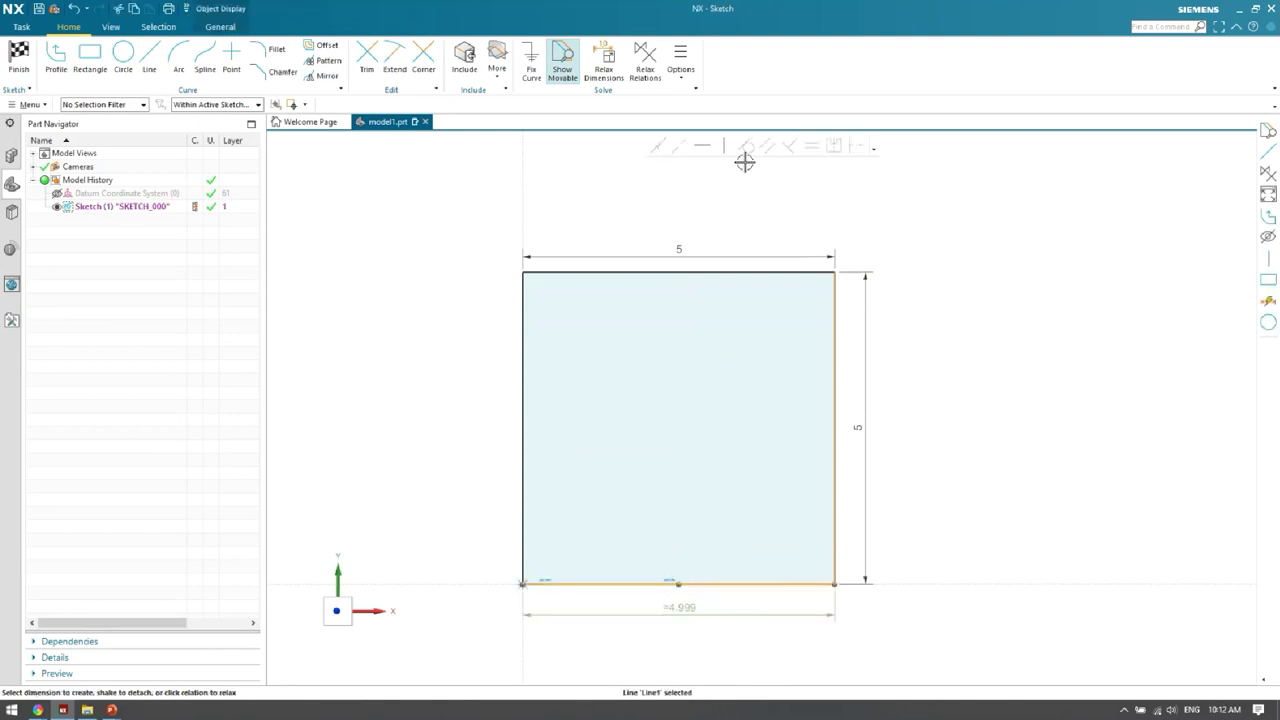
key("Escape")
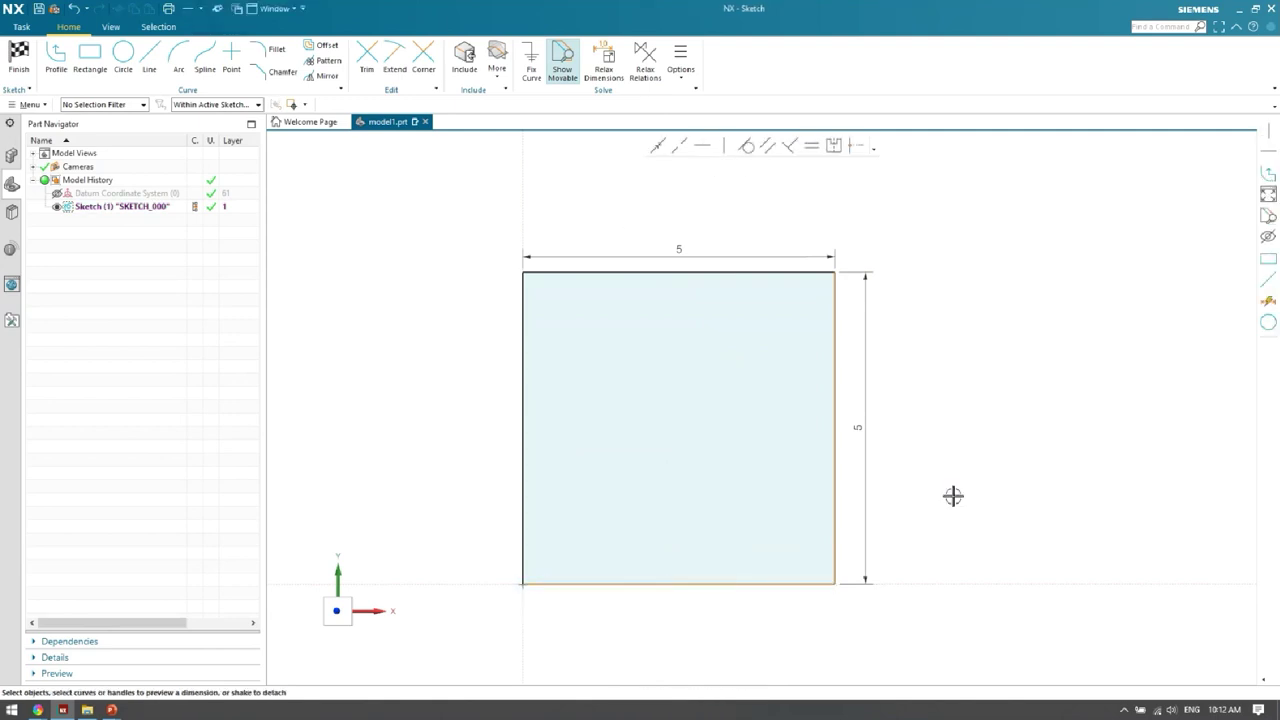
left_click(835, 481)
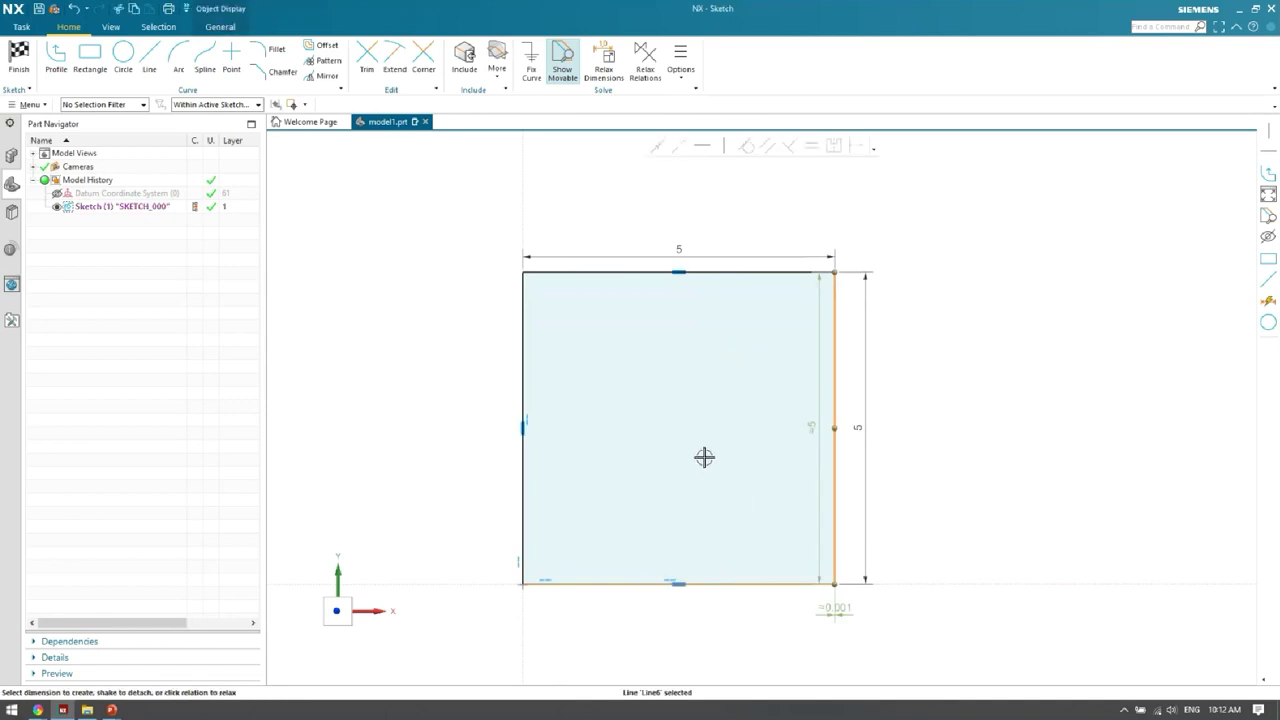
key("Escape")
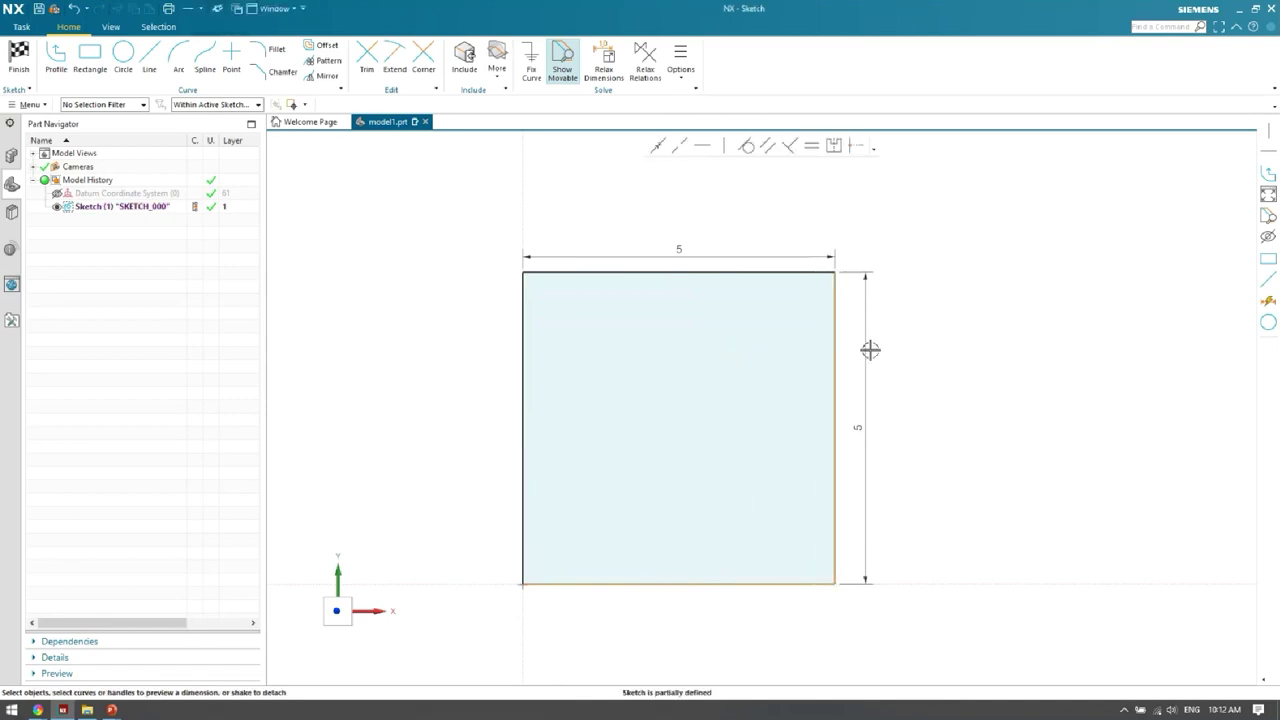
scroll(703, 382, "down", 2)
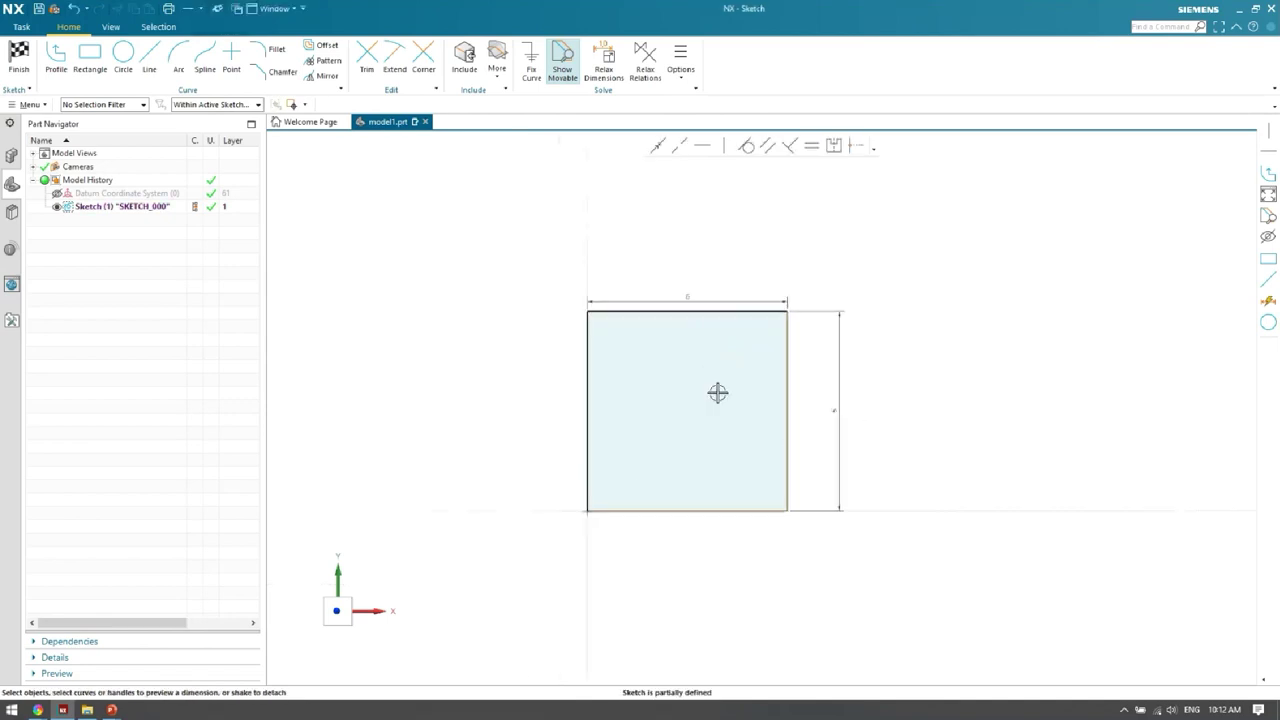
scroll(717, 392, "up", 2)
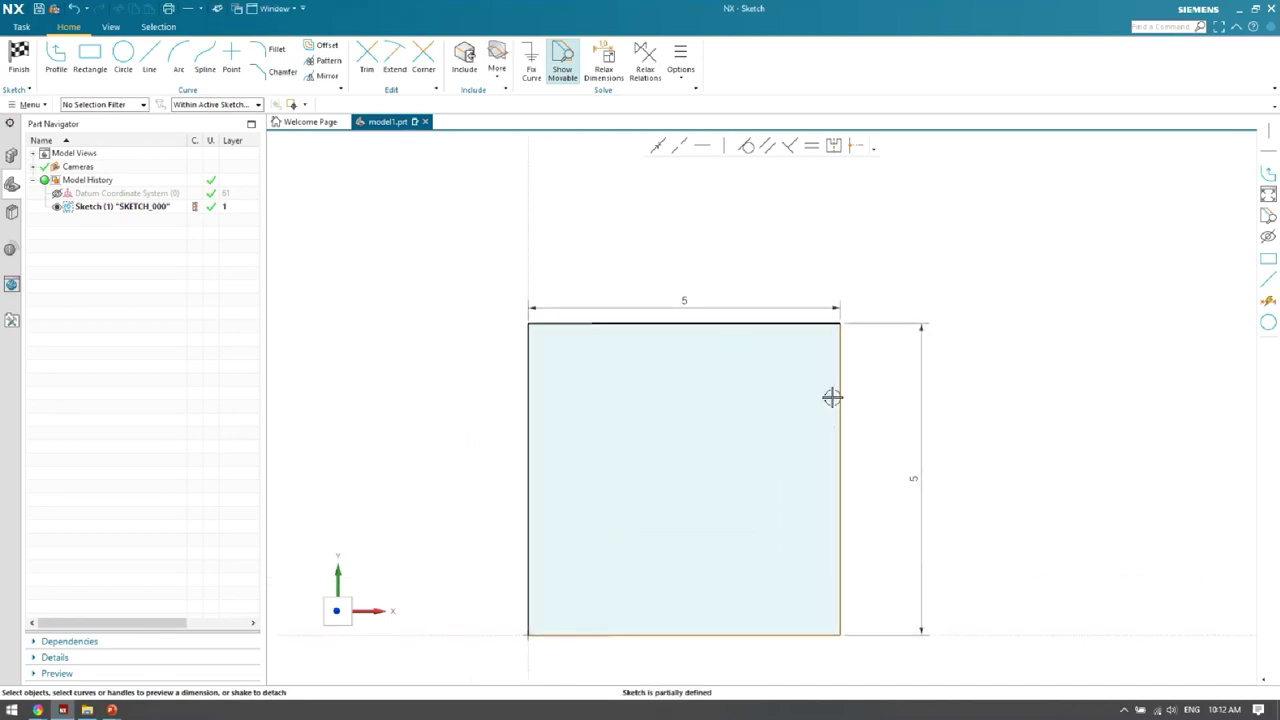
scroll(837, 376, "up", 3)
scroll(843, 350, "down", 3)
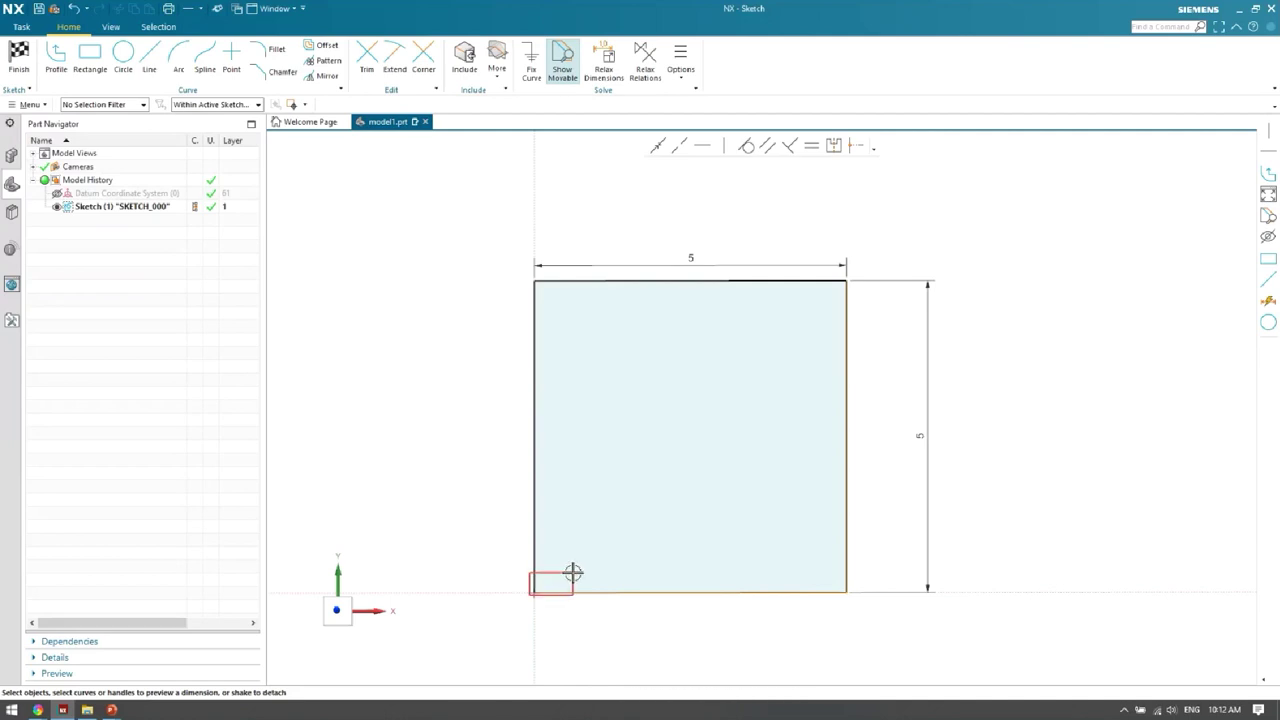
Shift the rectangle's lower-right corner slightly inward to test its freedom, and apply a Vertical relation to the right edge.
mouse_move(843, 591)
left_mouse_down()
mouse_move(817, 562)
mouse_move(837, 574)
left_mouse_up()
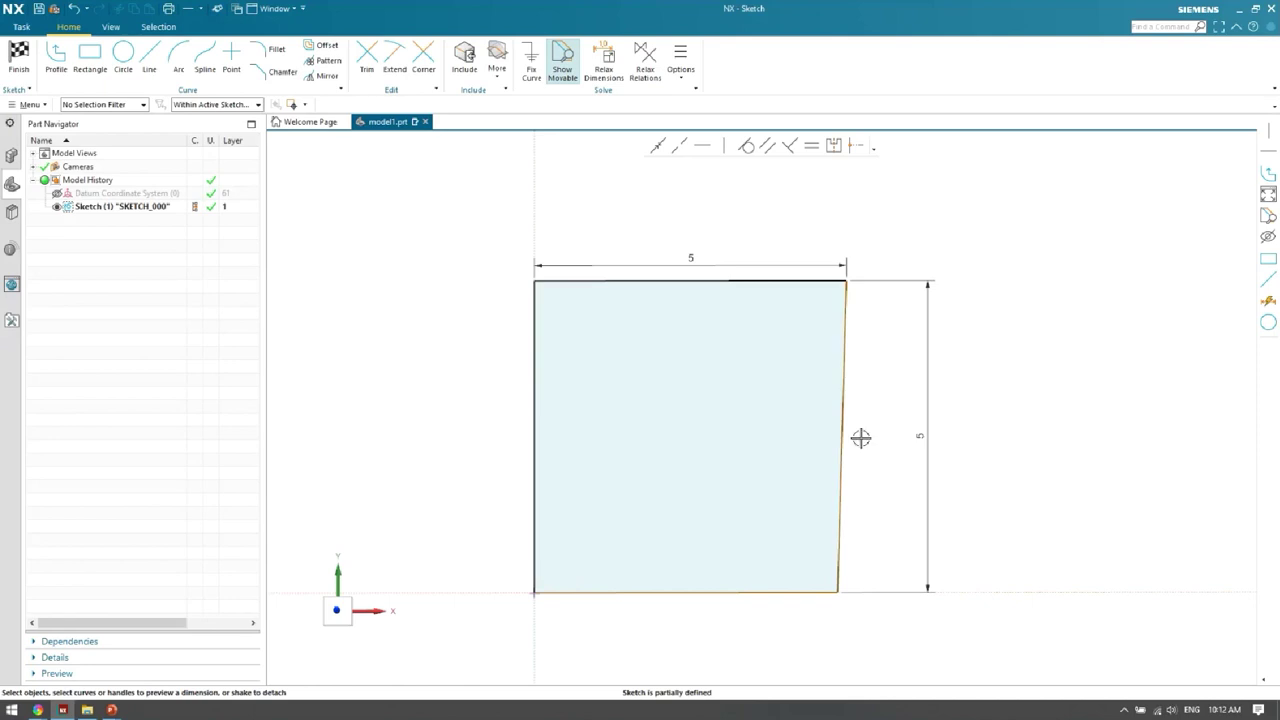
left_click(844, 398)
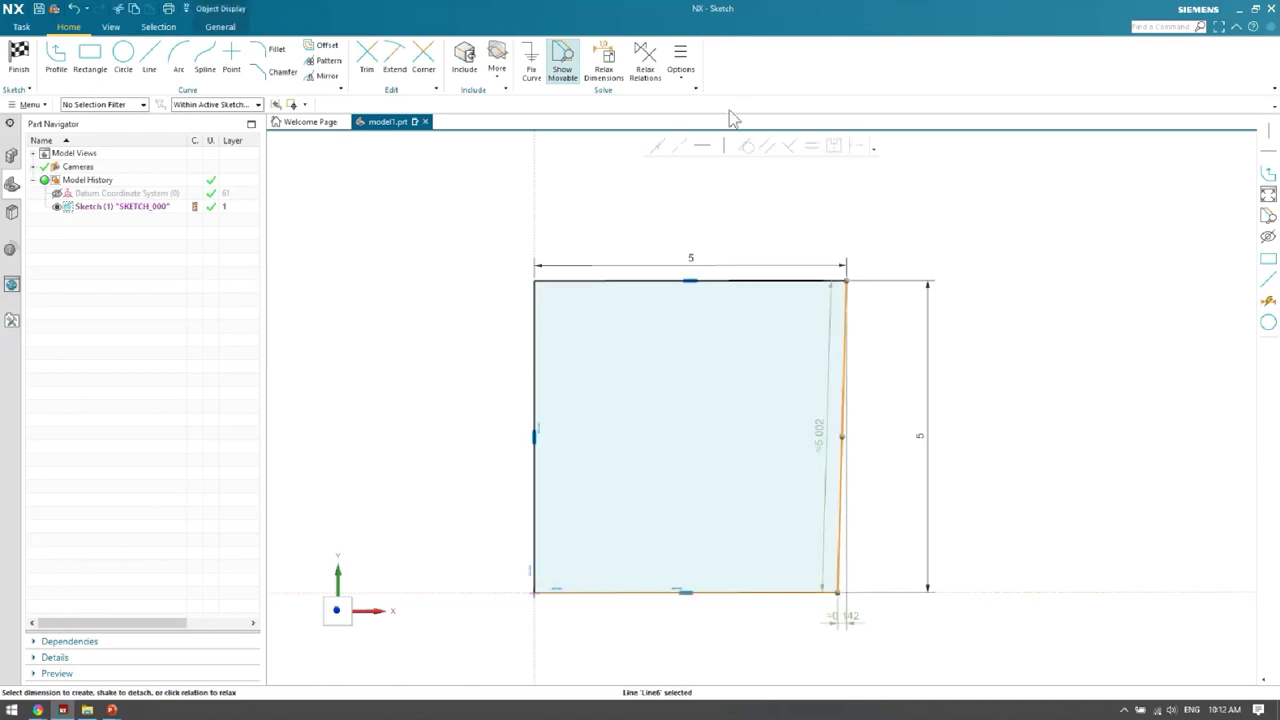
left_click(733, 148)
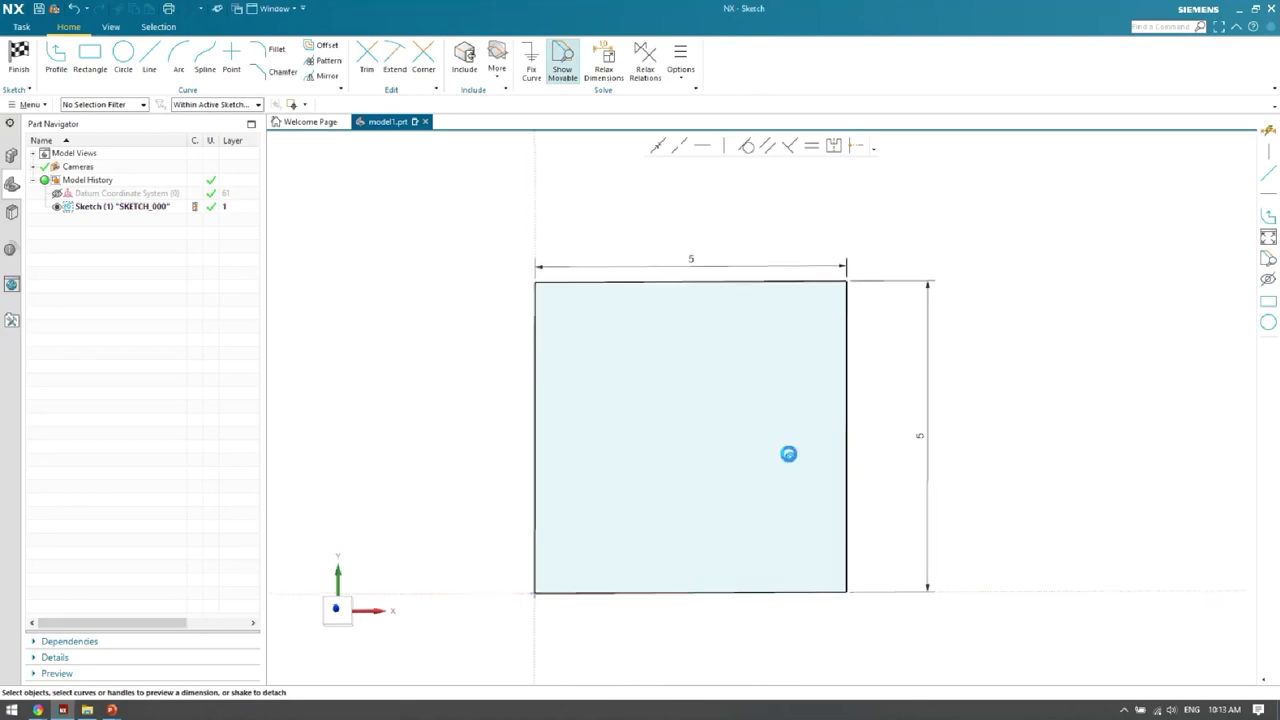
Move the height dimension closer to the square's right edge.
middle_click_drag(786, 454, 757, 434)
key("F8")
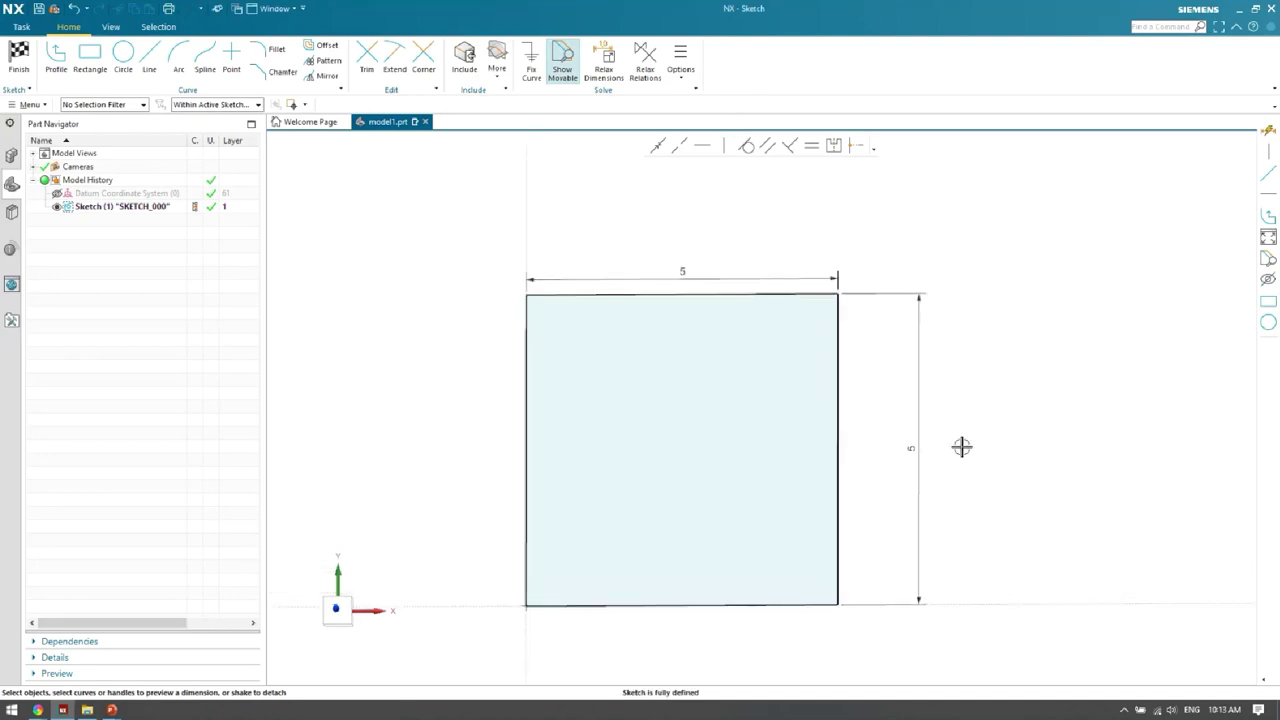
left_click_drag(905, 446, 879, 440)
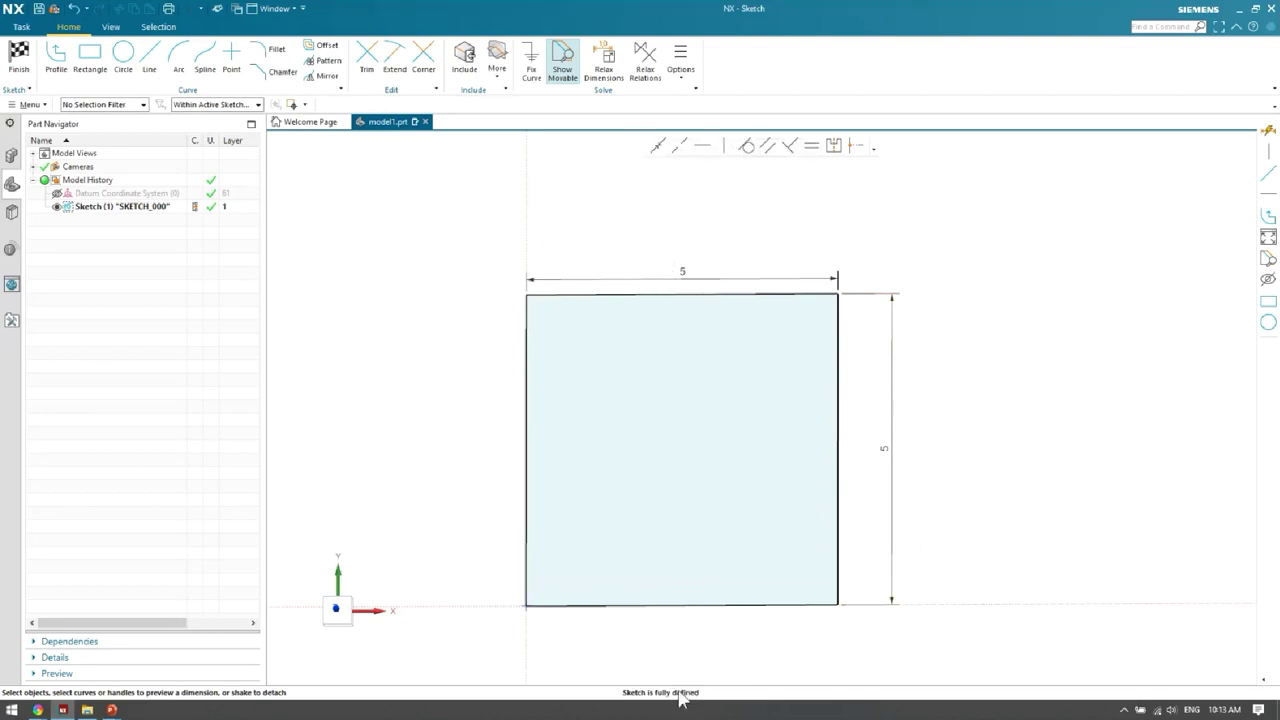
left_click(564, 78)
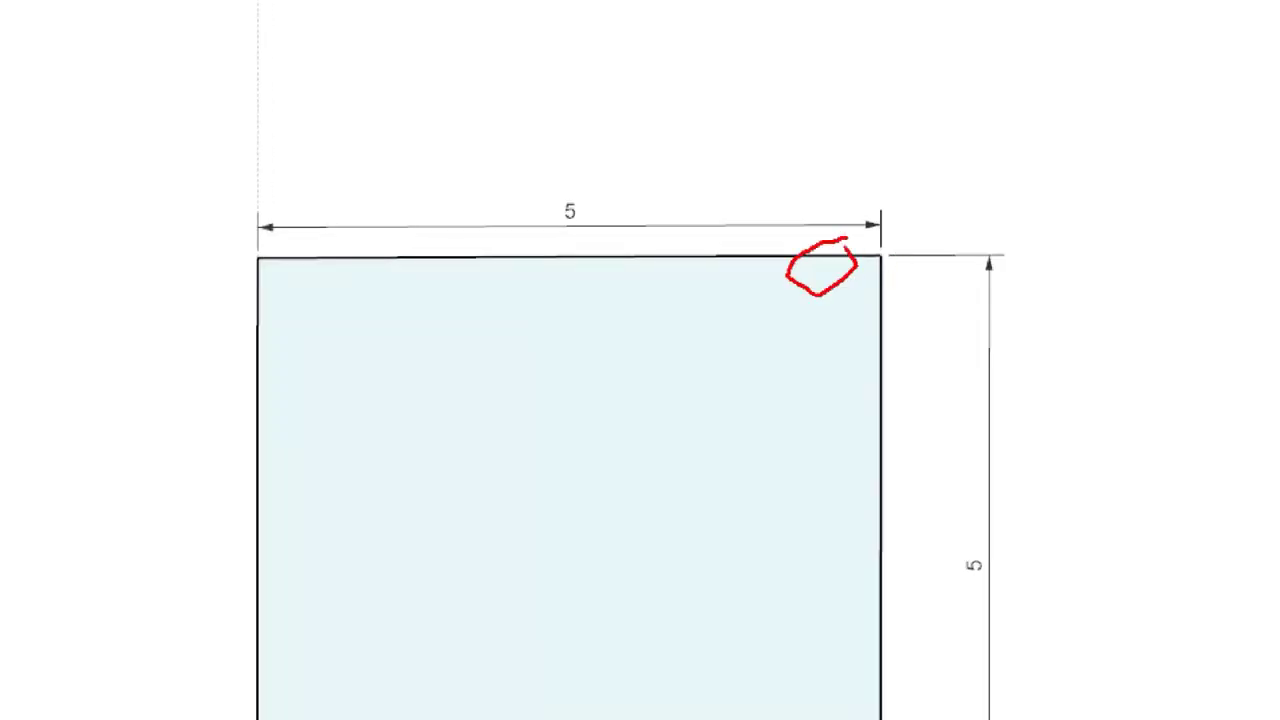
mouse_move(898, 336)
left_mouse_down()
mouse_move(848, 387)
mouse_move(853, 445)
mouse_move(948, 422)
mouse_move(920, 342)
left_mouse_up()
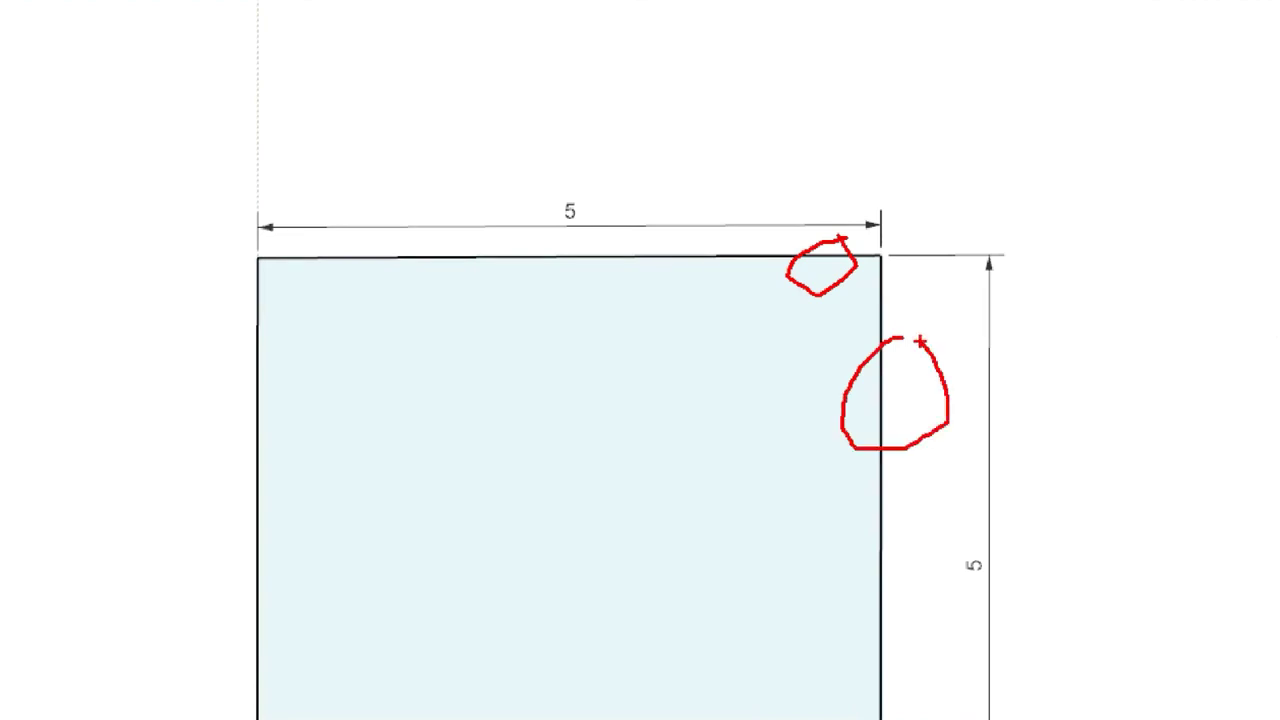
key("Escape")
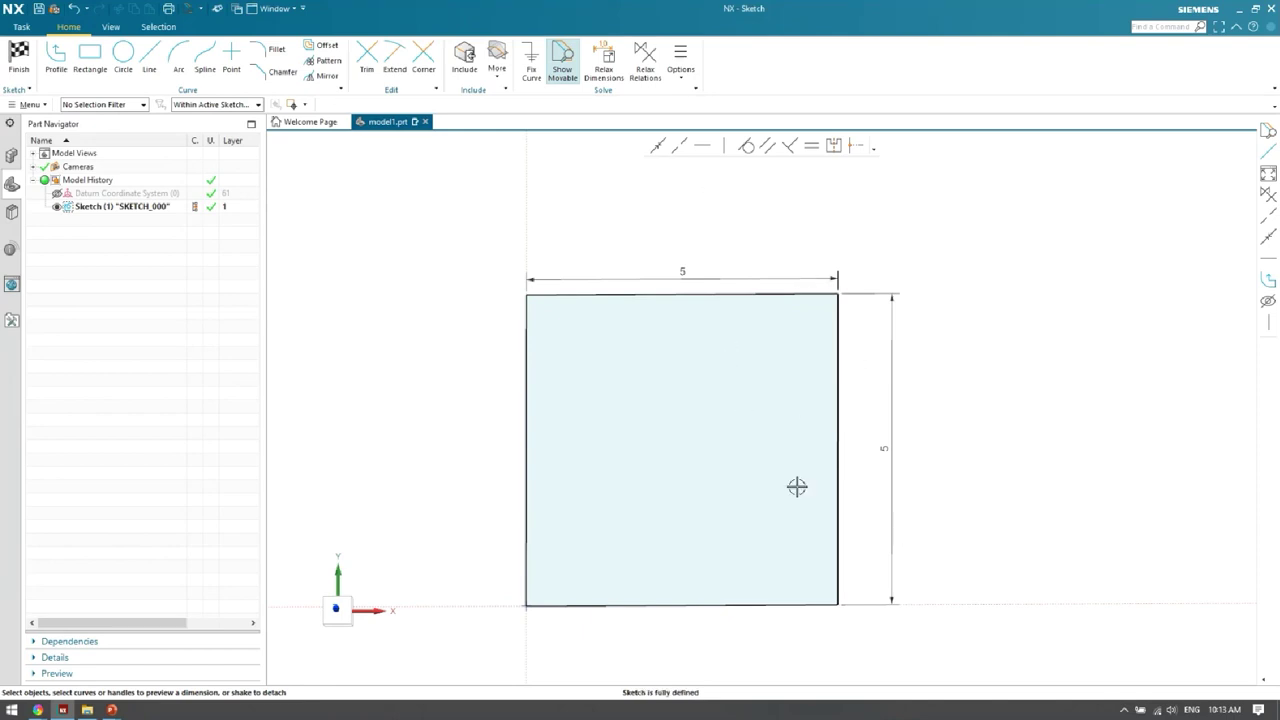
Draw a horizontal Line about 3.45 long in the empty area to the right of the square, below its top edge level.
mouse_move(797, 487)
middle_mouse_down("shift")
mouse_move(797, 449)
mouse_move(808, 449)
mouse_move(766, 440)
mouse_move(796, 441)
mouse_move(786, 449)
middle_mouse_up("shift")
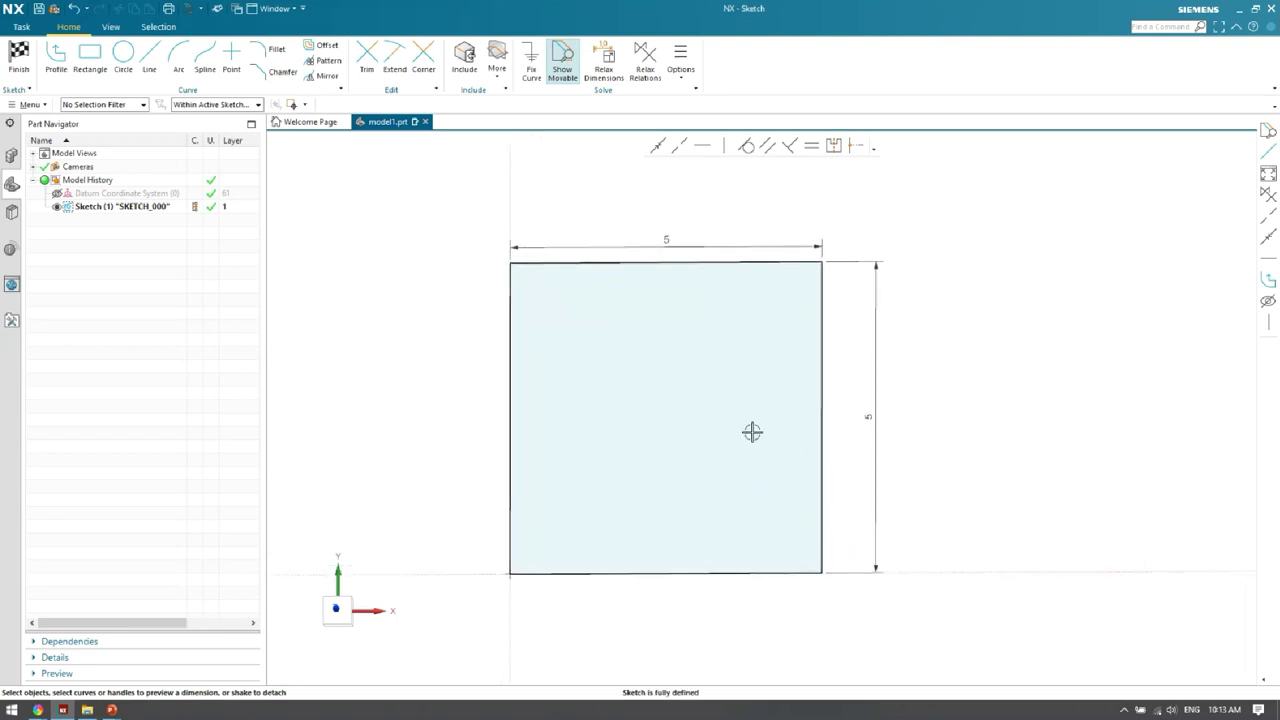
middle_click_drag(720, 420, 668, 365, "shift")
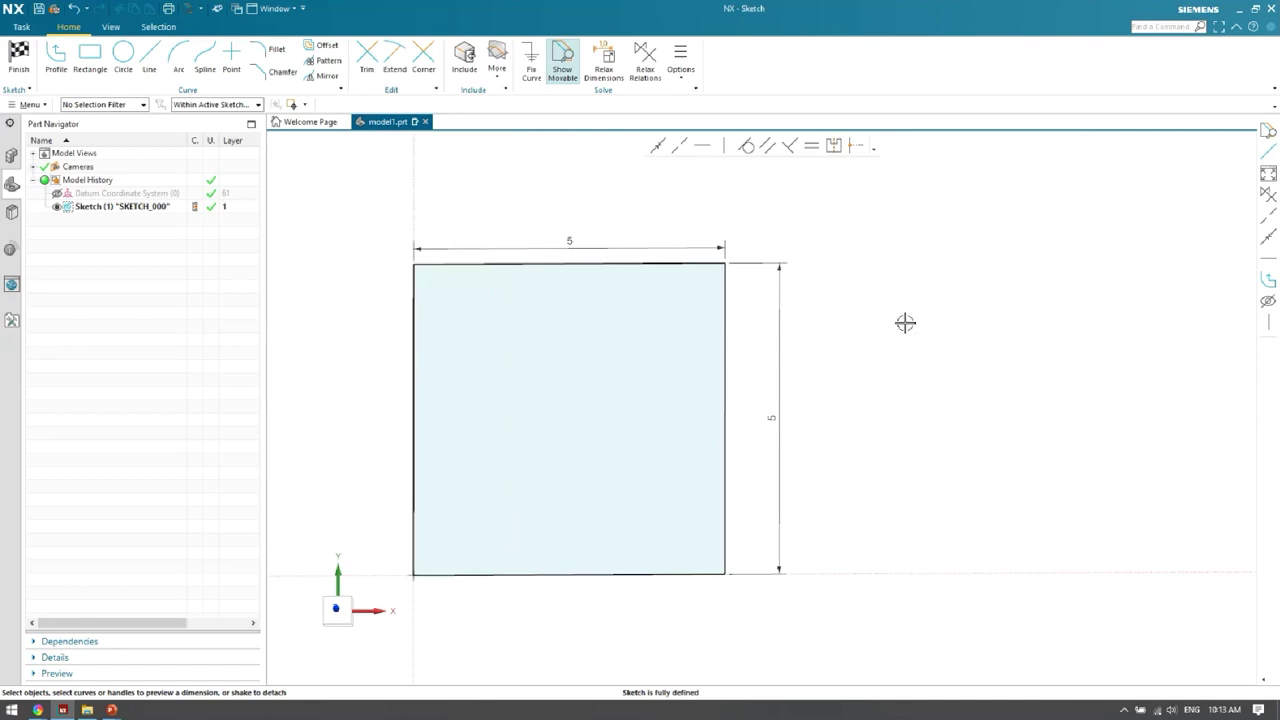
middle_click_drag(902, 322, 863, 326, "shift")
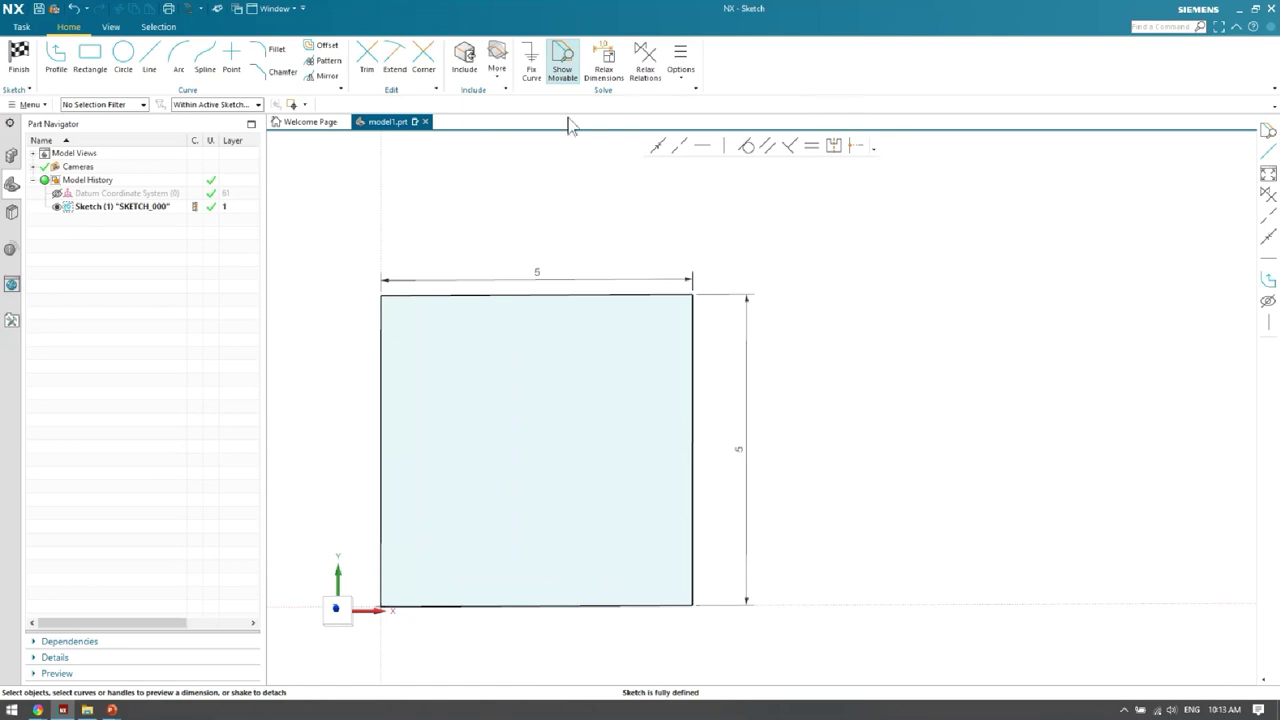
left_click(149, 57)
left_click(790, 377)
left_click(1003, 377)
key("Escape")
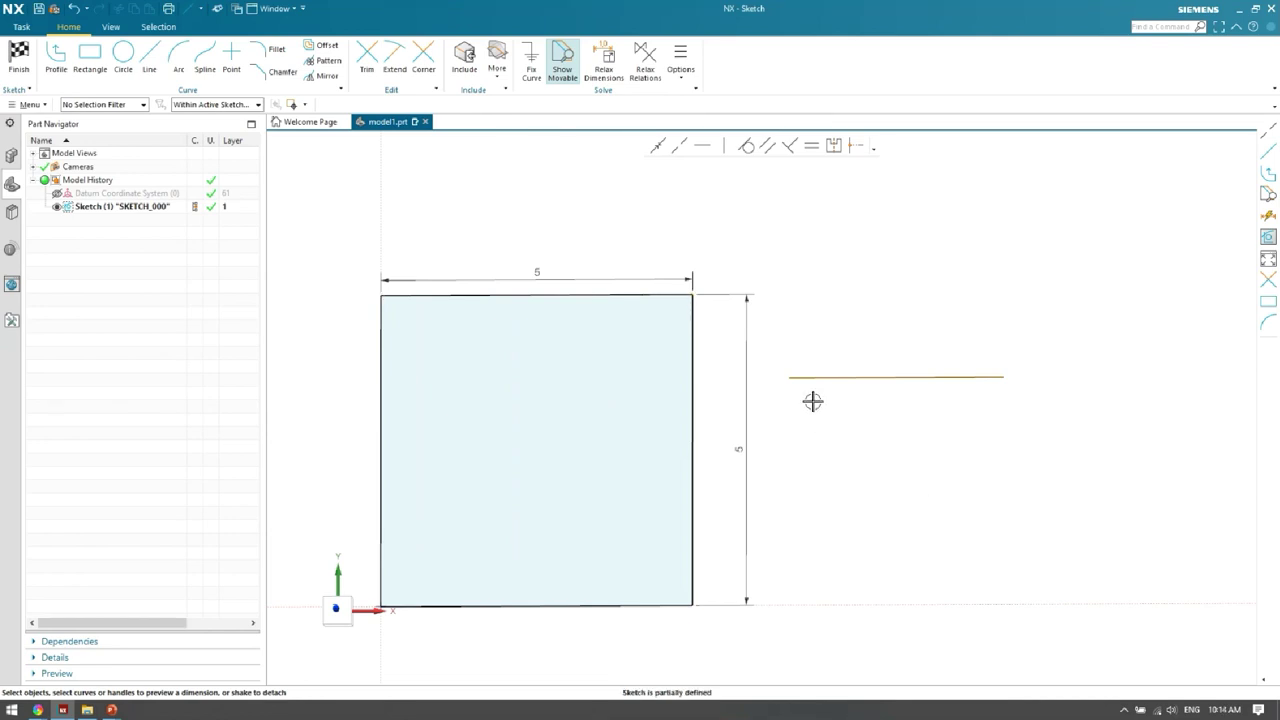
Make the separate line collinear with the square's top edge.
left_click(824, 378)
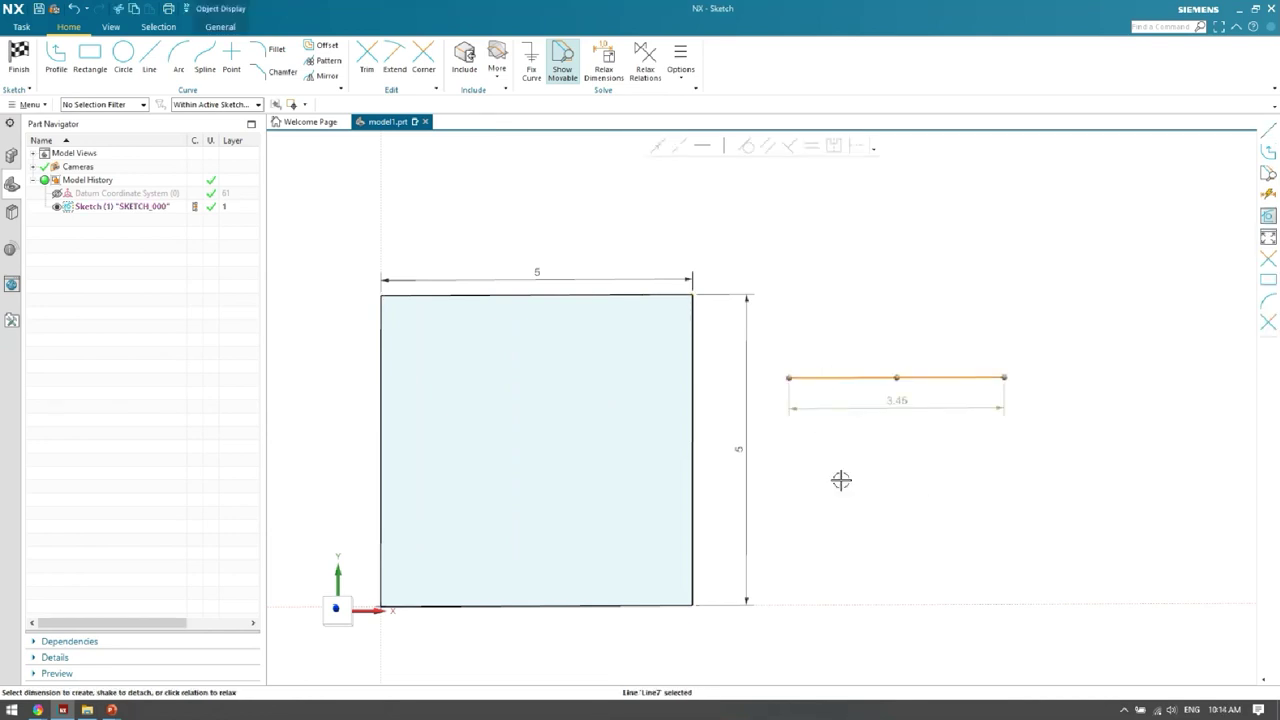
left_click(622, 296)
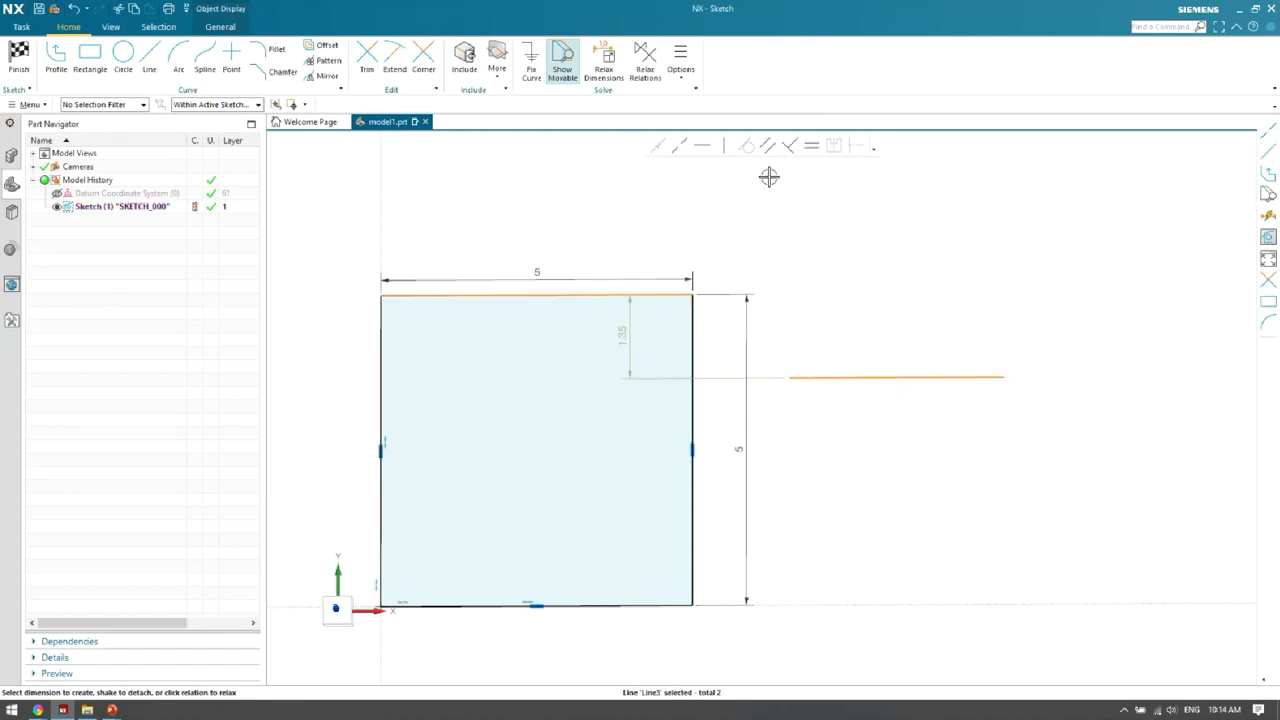
left_click(683, 147)
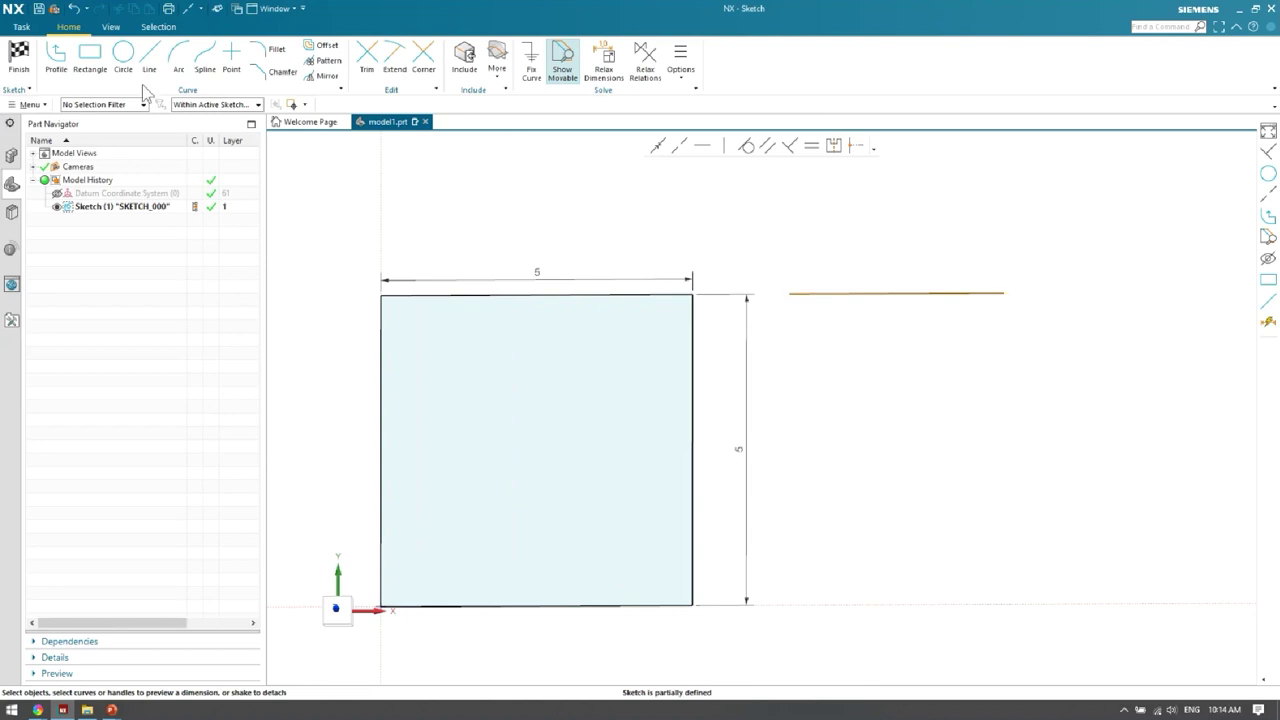
Draw a small circle just above the separate line without touching it.
key("o")
left_click(904, 393)
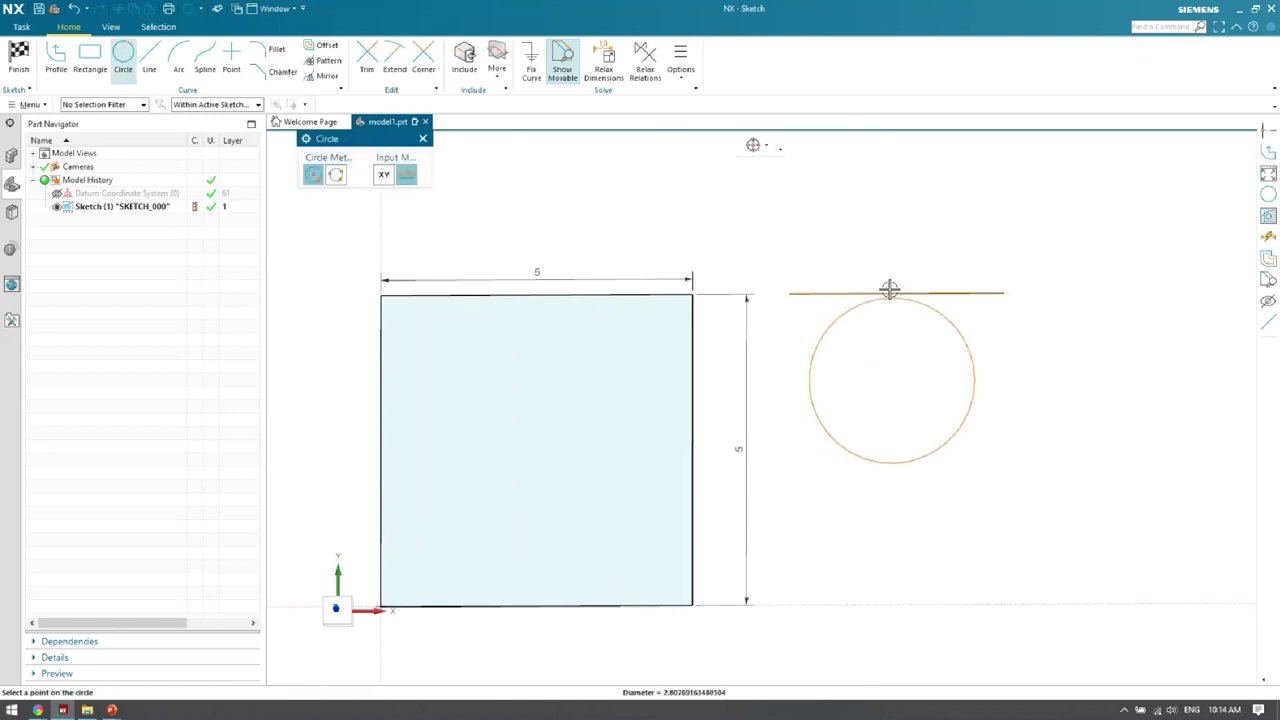
key("Escape")
left_click(873, 232)
left_click(907, 254)
key("Escape")
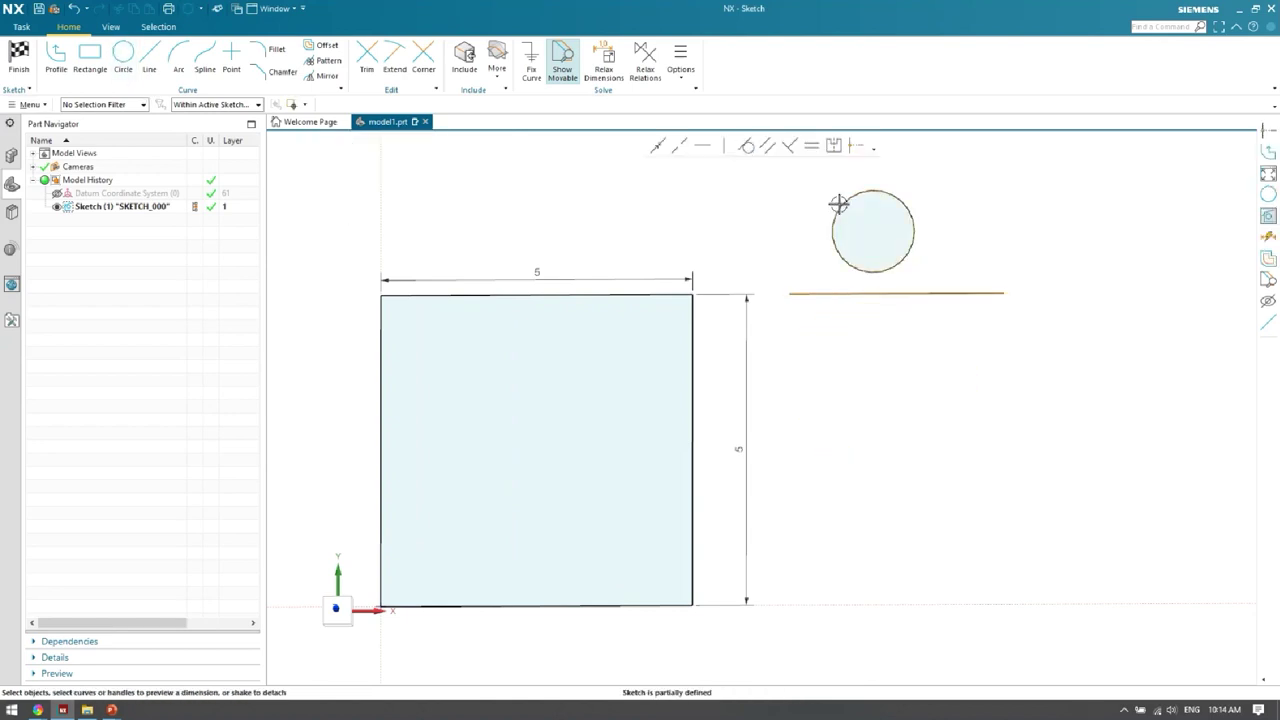
Make the circle tangent to the separate line below it.
left_click(907, 257)
left_click(911, 294)
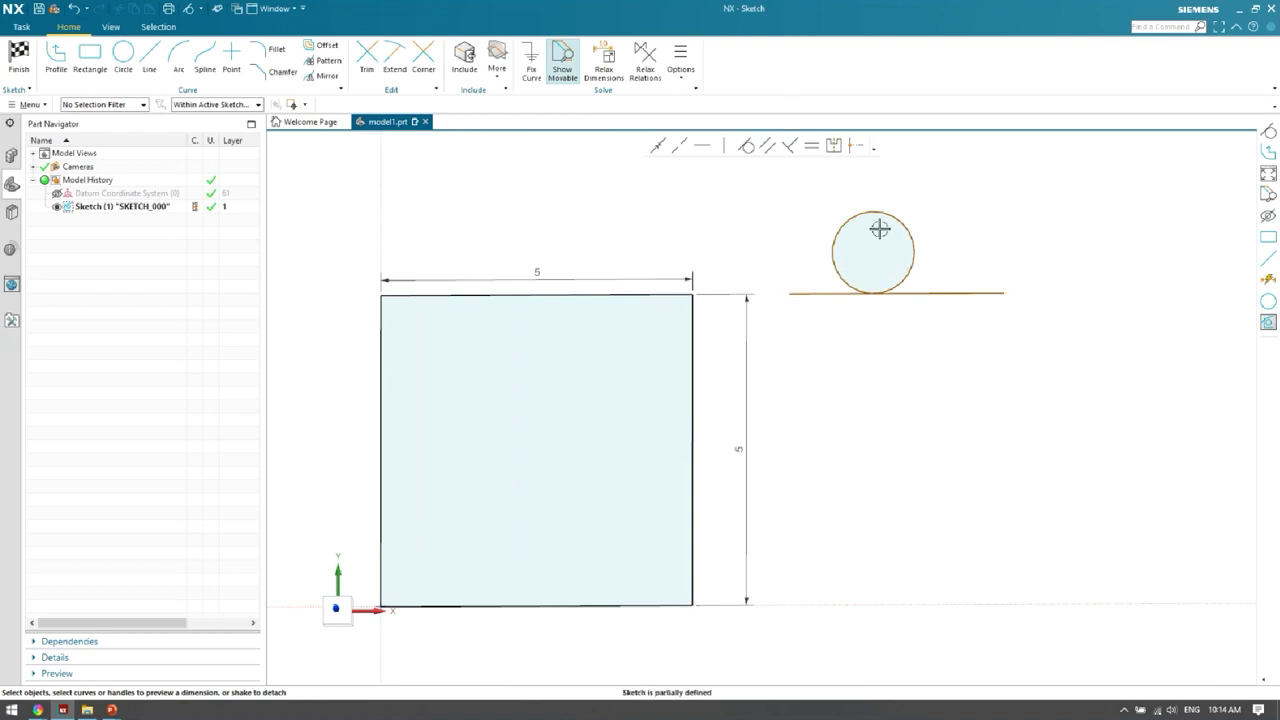
Examine the relations shown for the separate line and for the square's left and right edges.
middle_click_drag(751, 266, 760, 283, "shift")
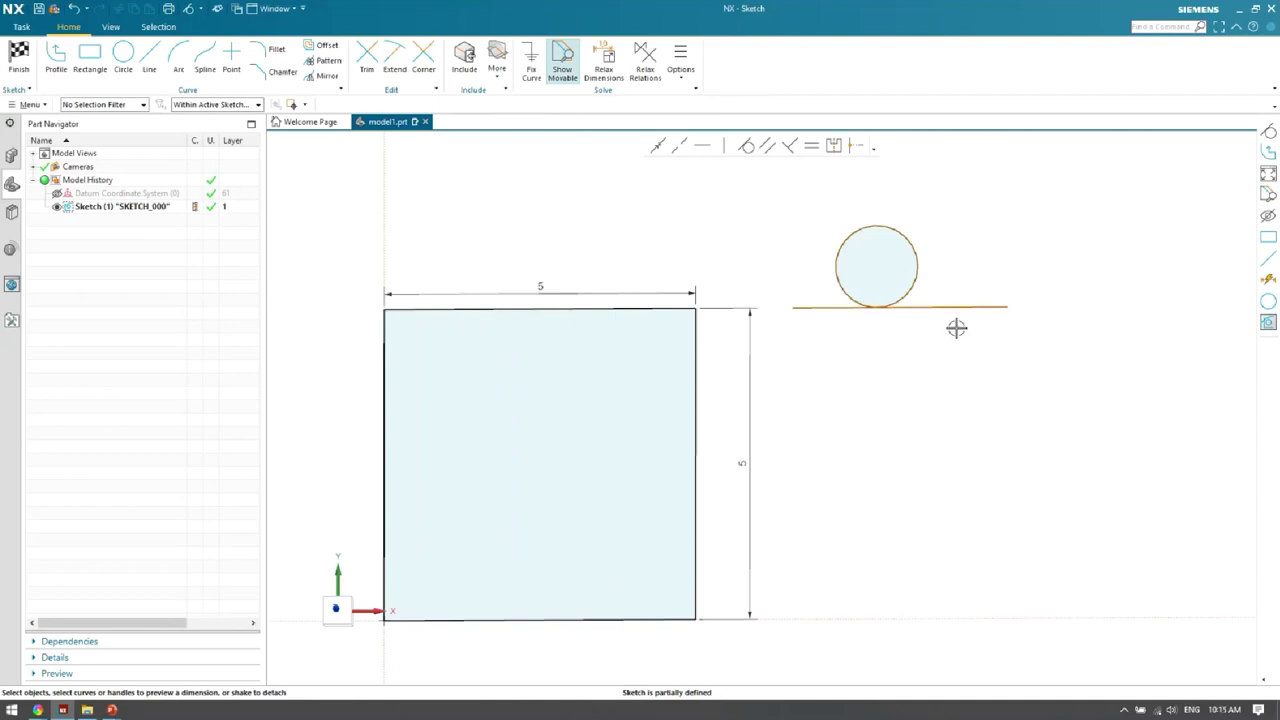
left_click(992, 308)
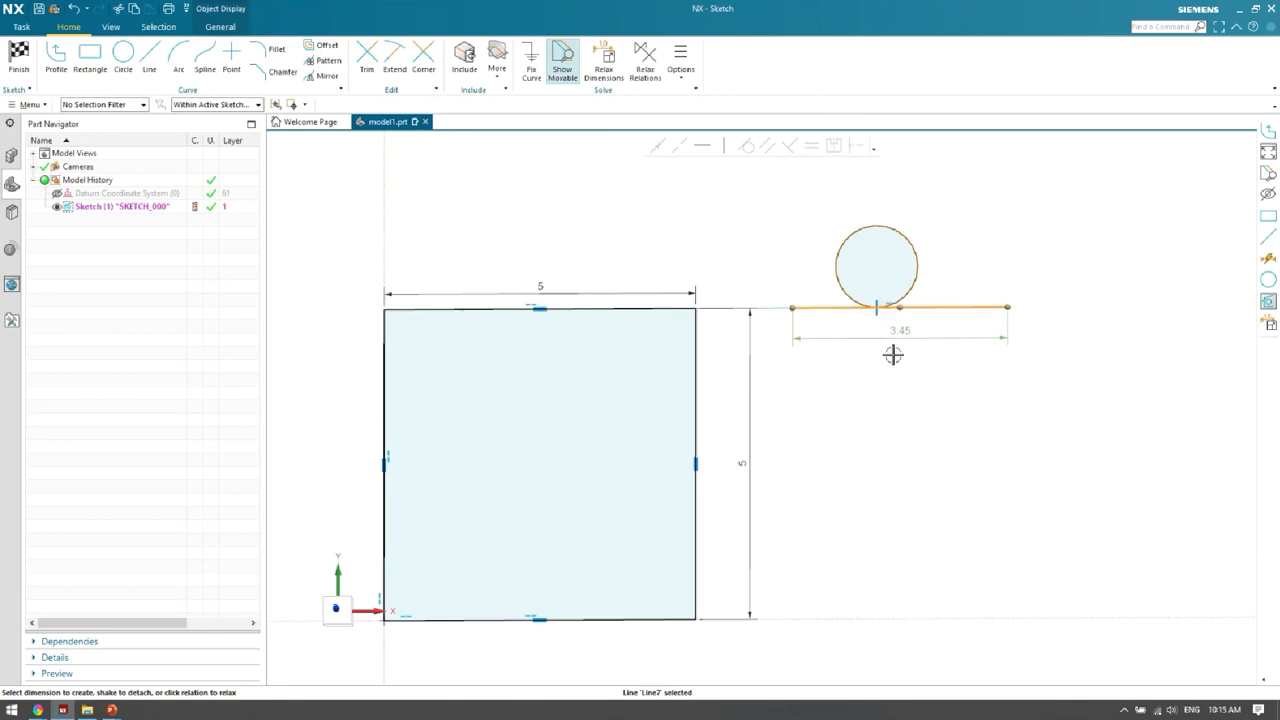
key("Escape")
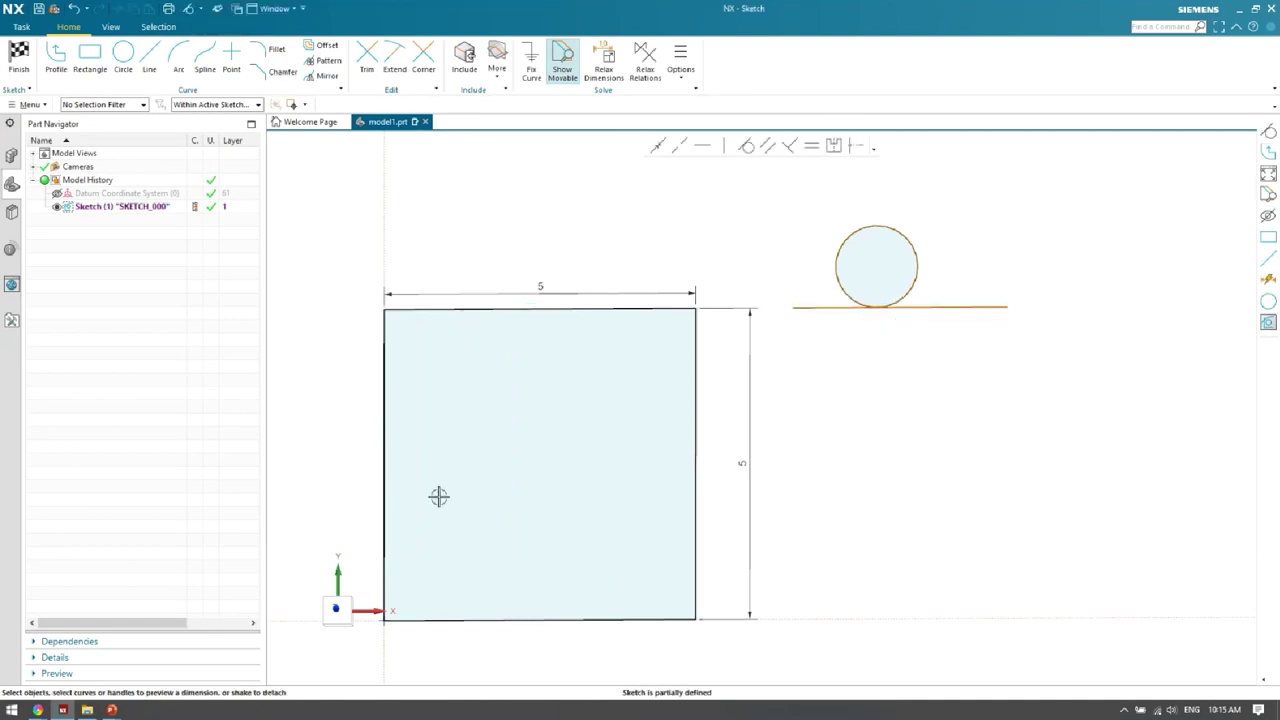
left_click(386, 418)
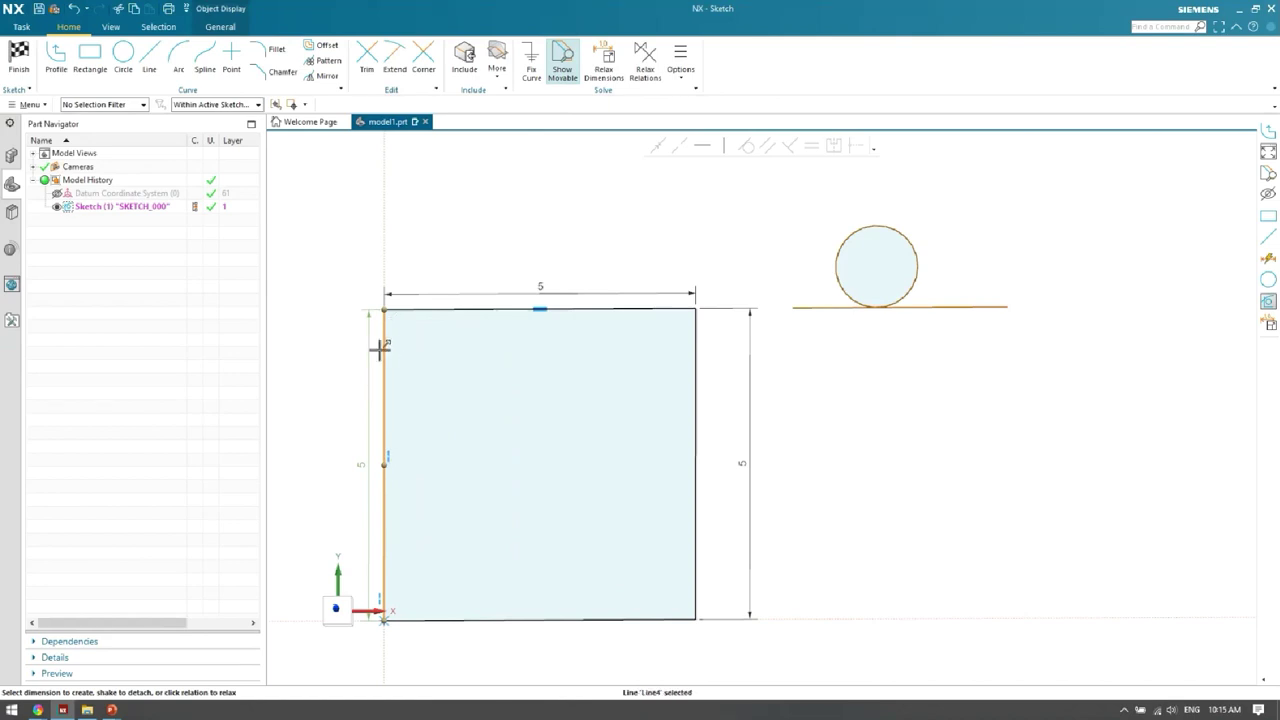
left_click(386, 462)
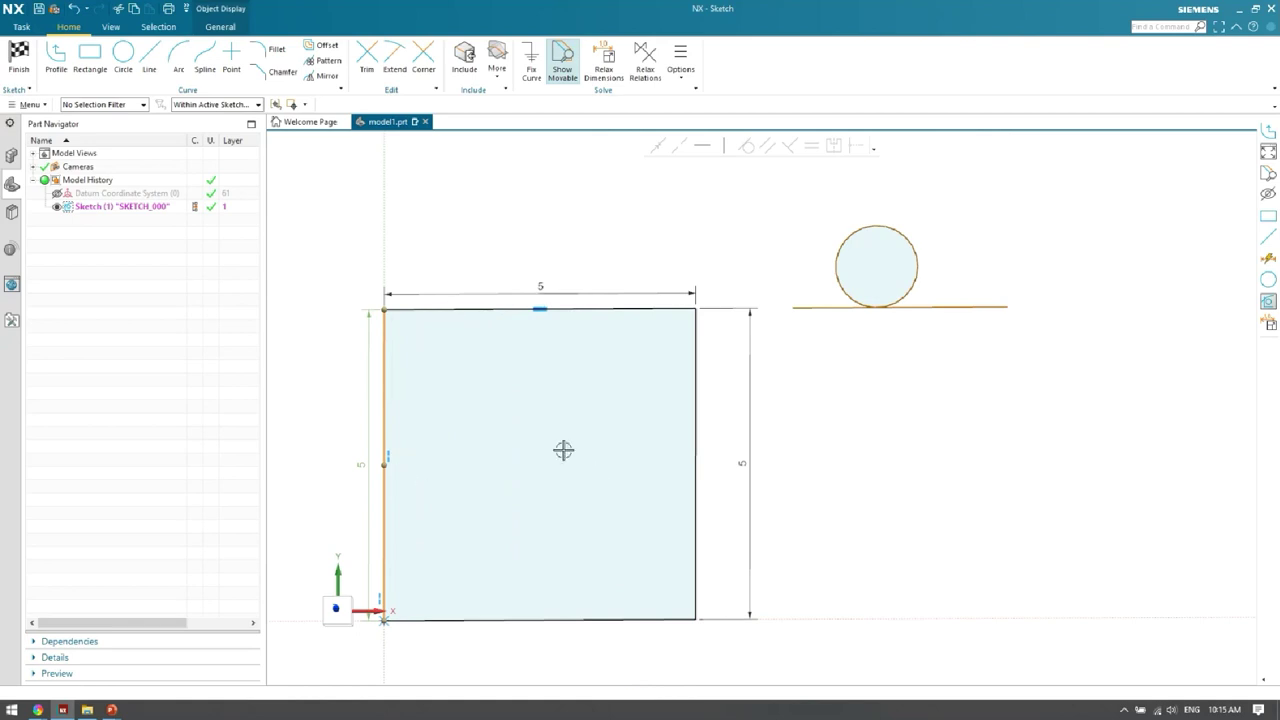
key("Escape")
left_click(695, 365)
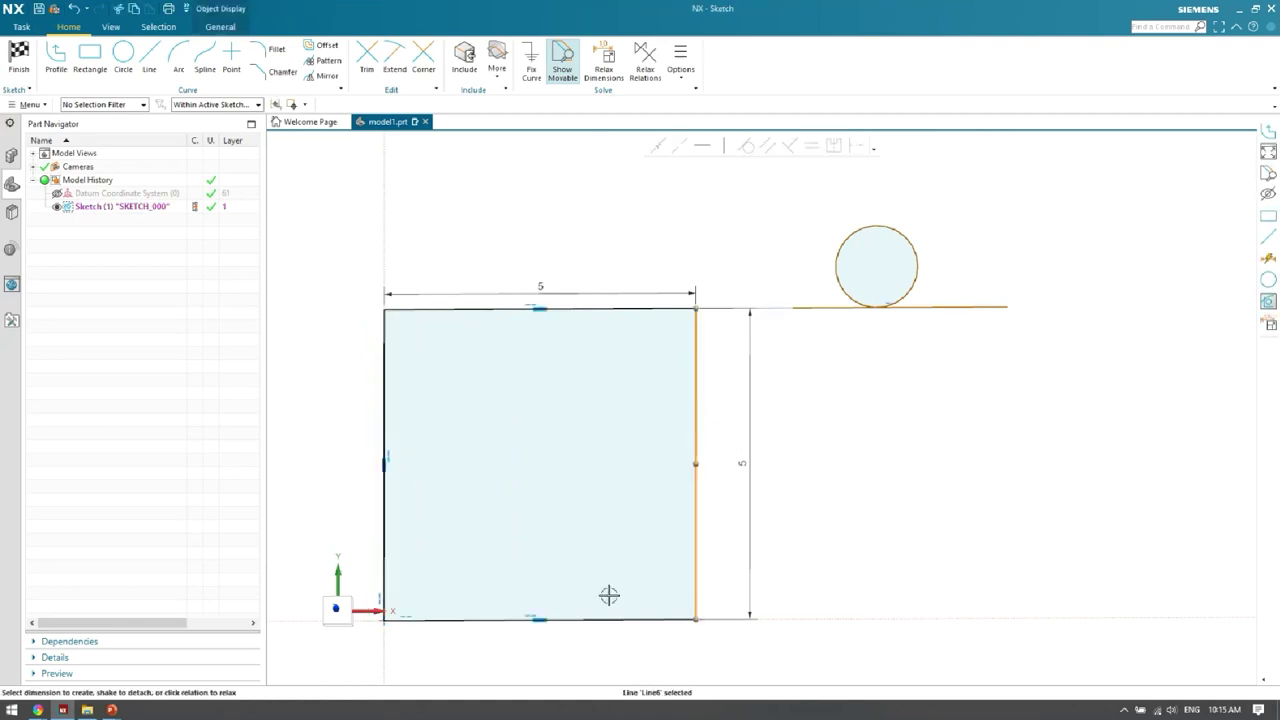
Examine the relations shown for the circle above the separate line.
key("Escape")
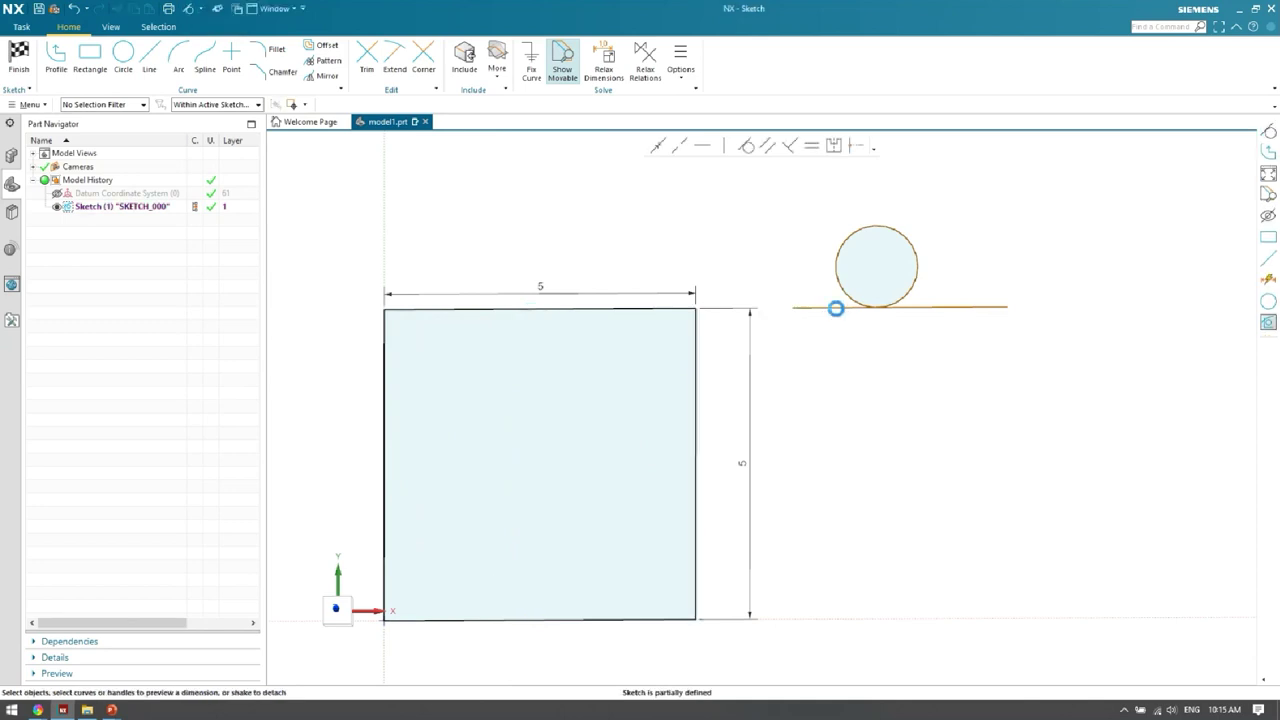
left_click(914, 238)
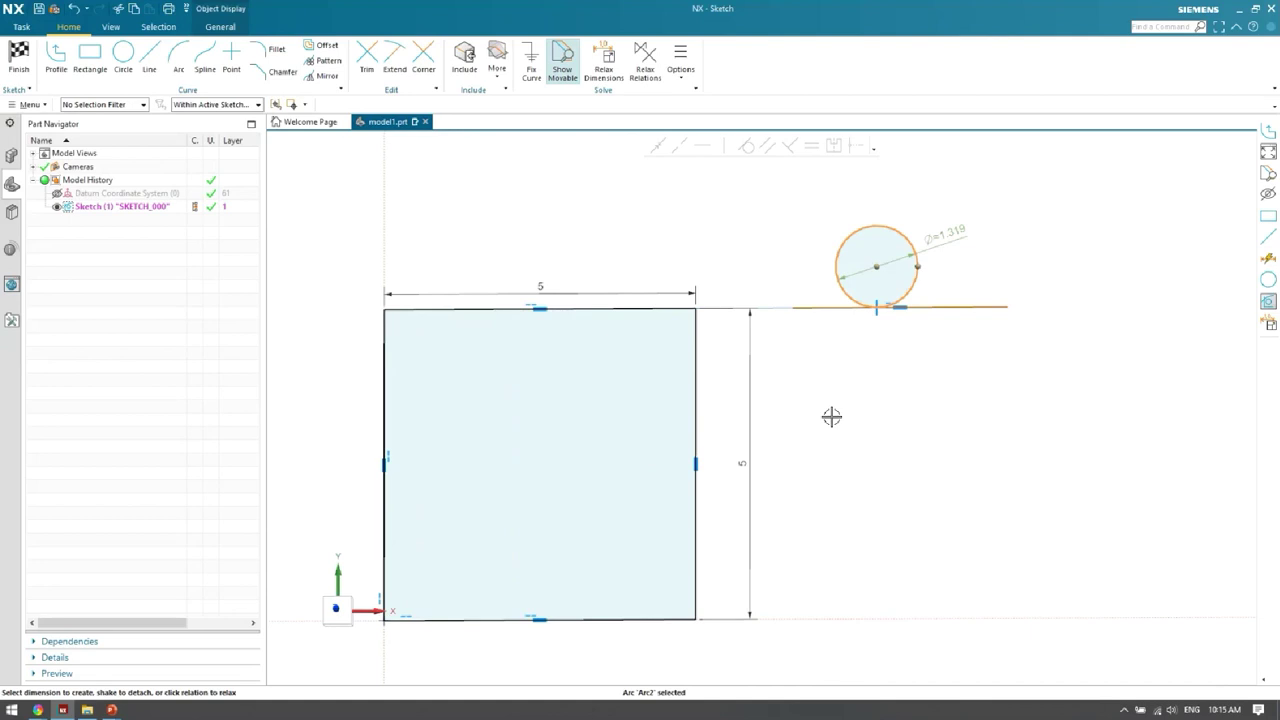
key("Escape")
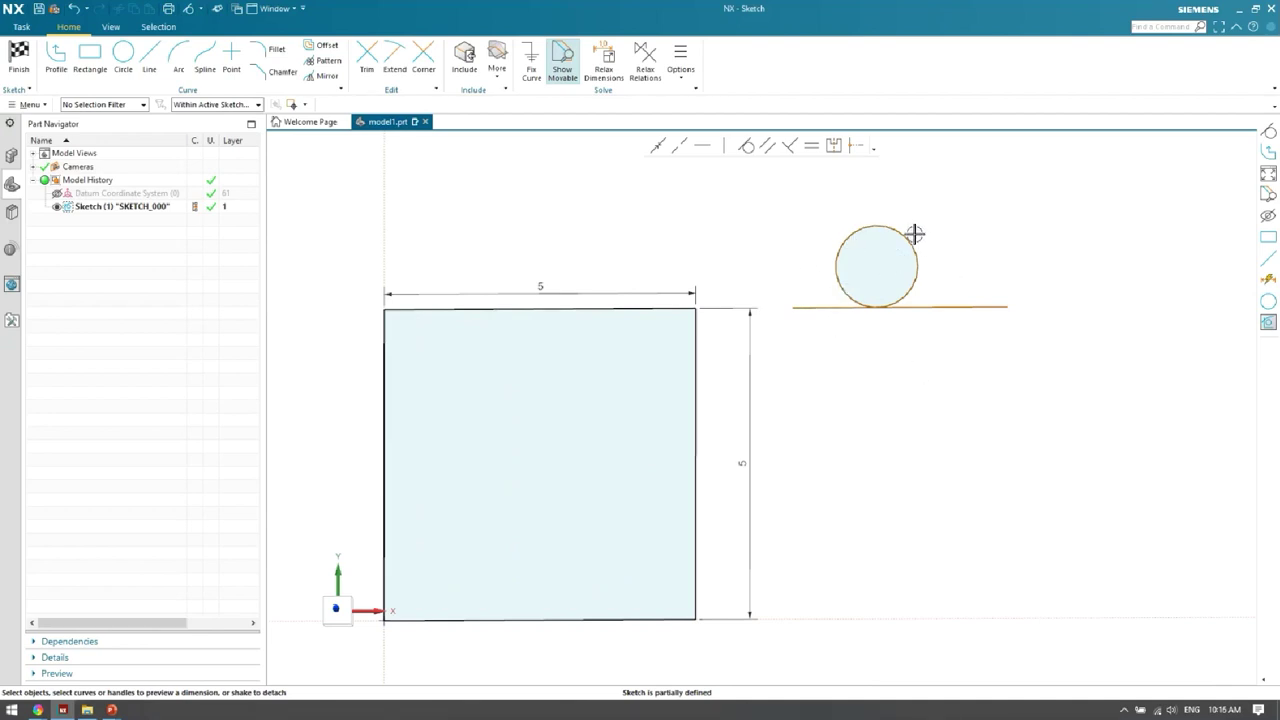
Shift the circle slightly toward the square along its tangent line, and inspect the relations of that line.
left_click_drag(908, 214, 894, 221)
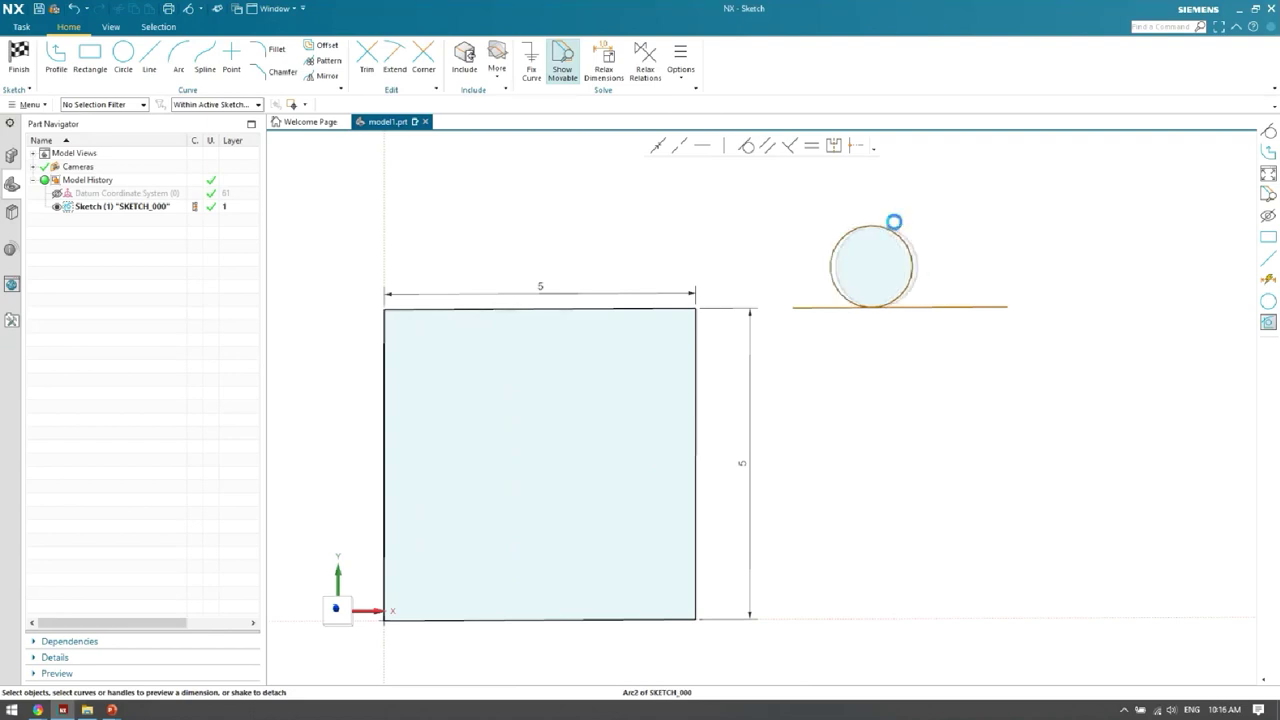
left_click(808, 306)
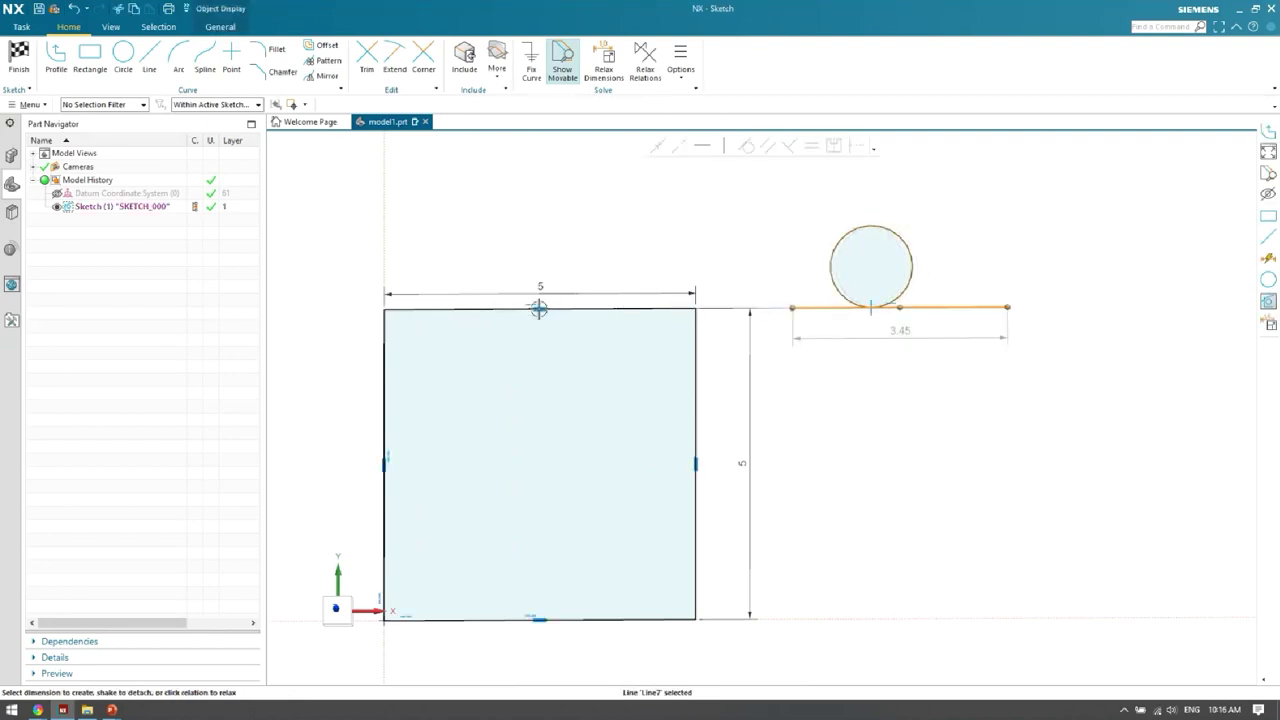
key("Escape")
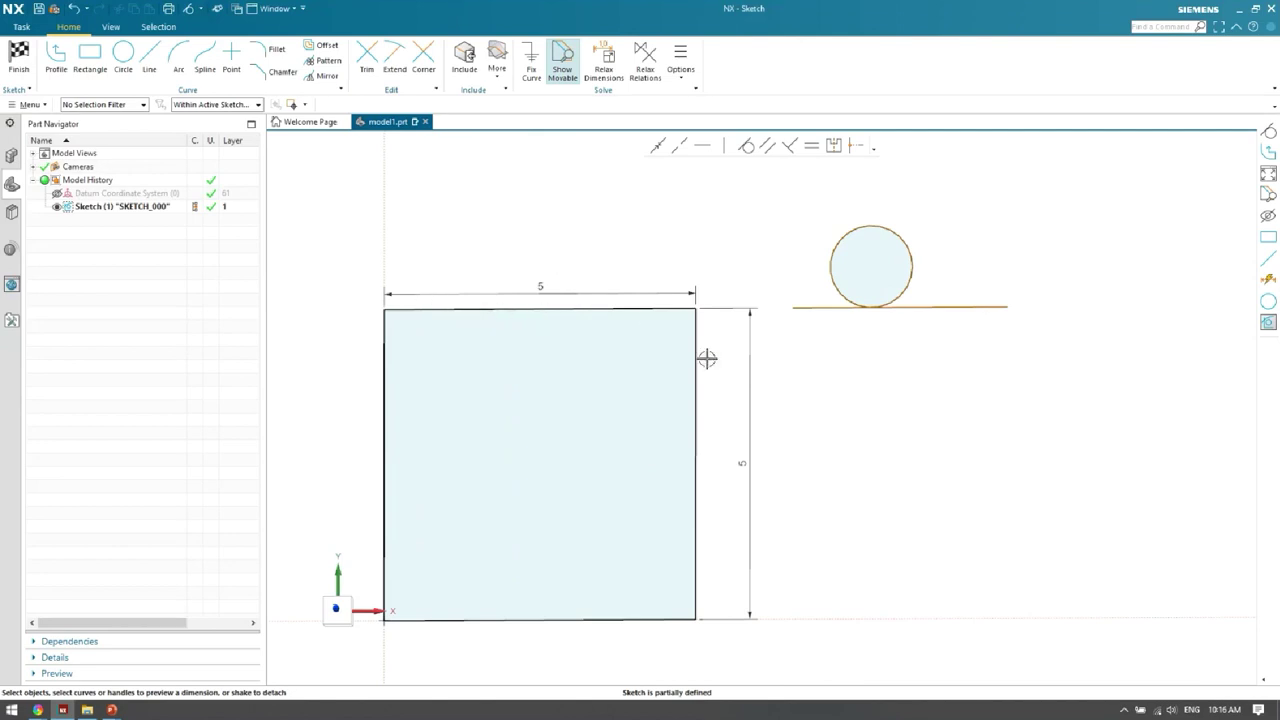
Relax the collinear relation between the separate line and the square's upper edge, and move that line down below the edge's level.
left_click(814, 307)
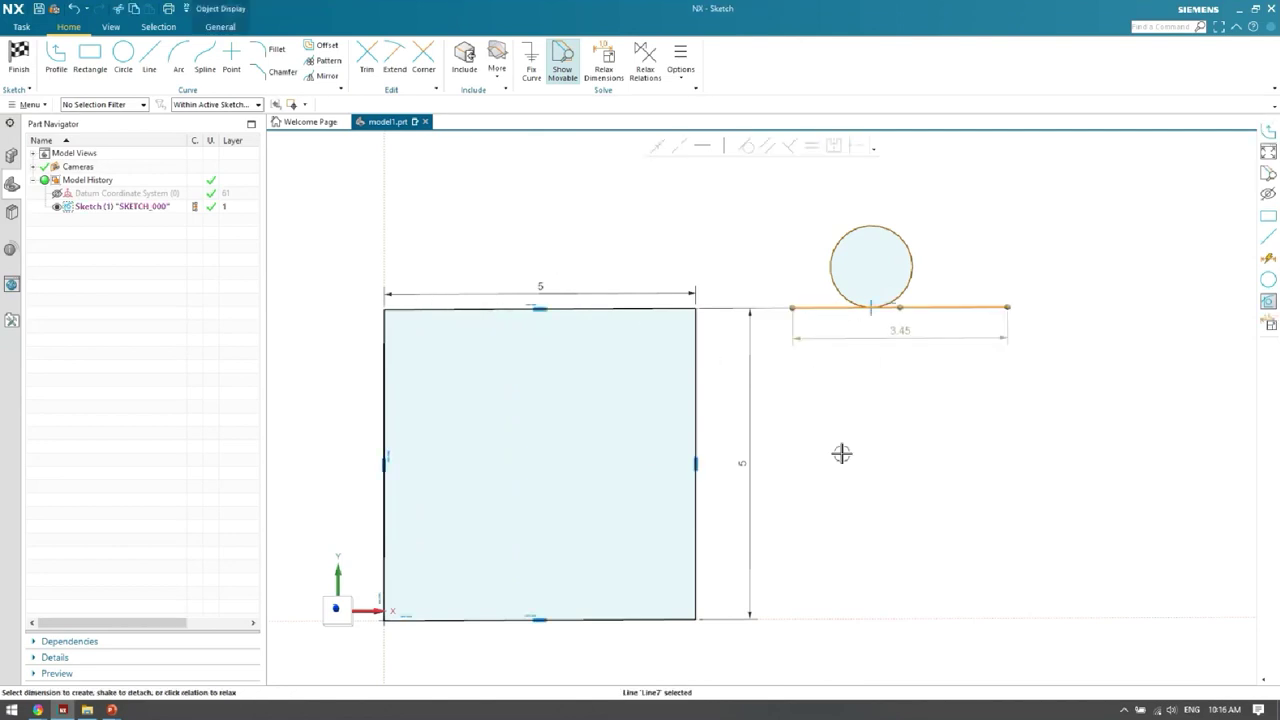
left_click(527, 306)
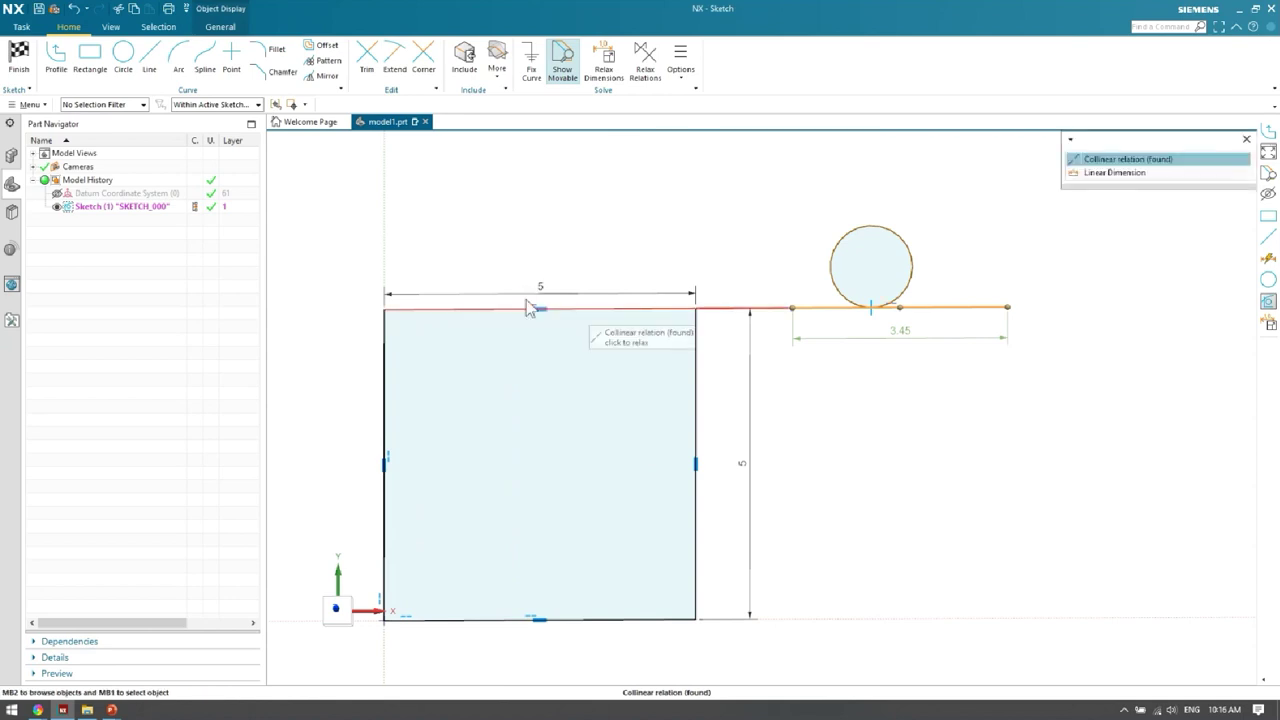
left_click(1110, 160)
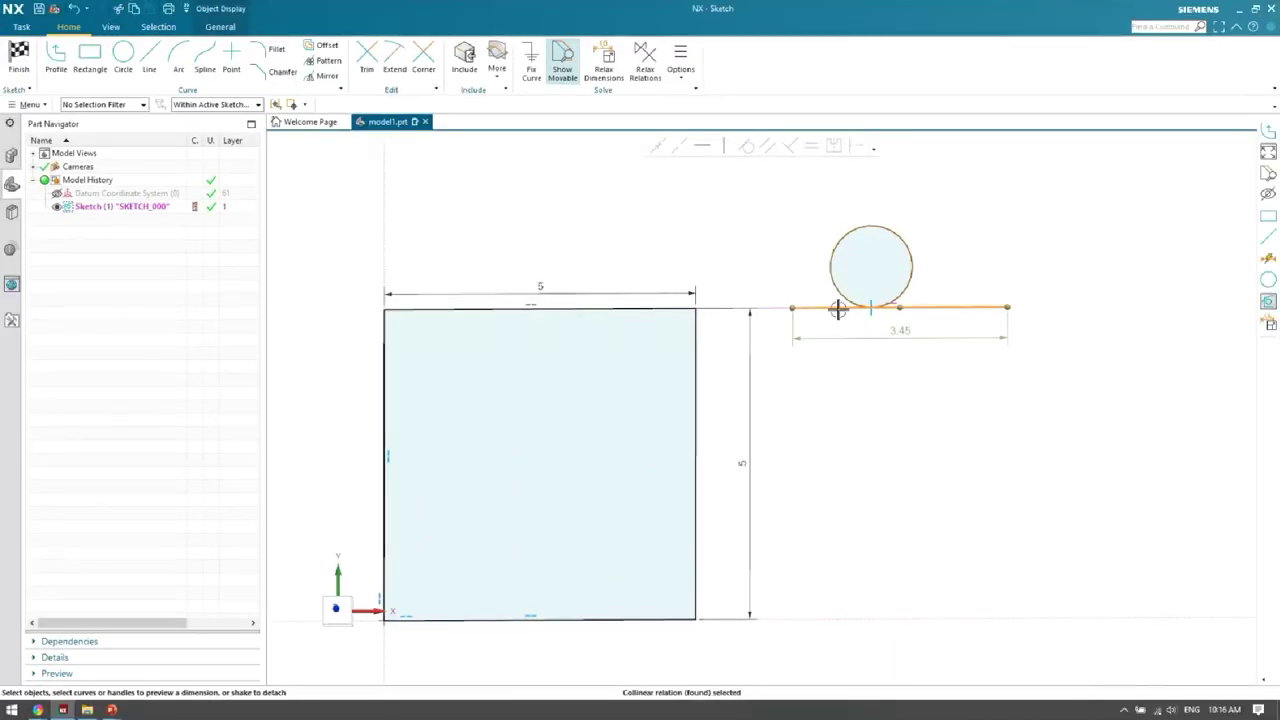
left_click_drag(834, 309, 838, 380)
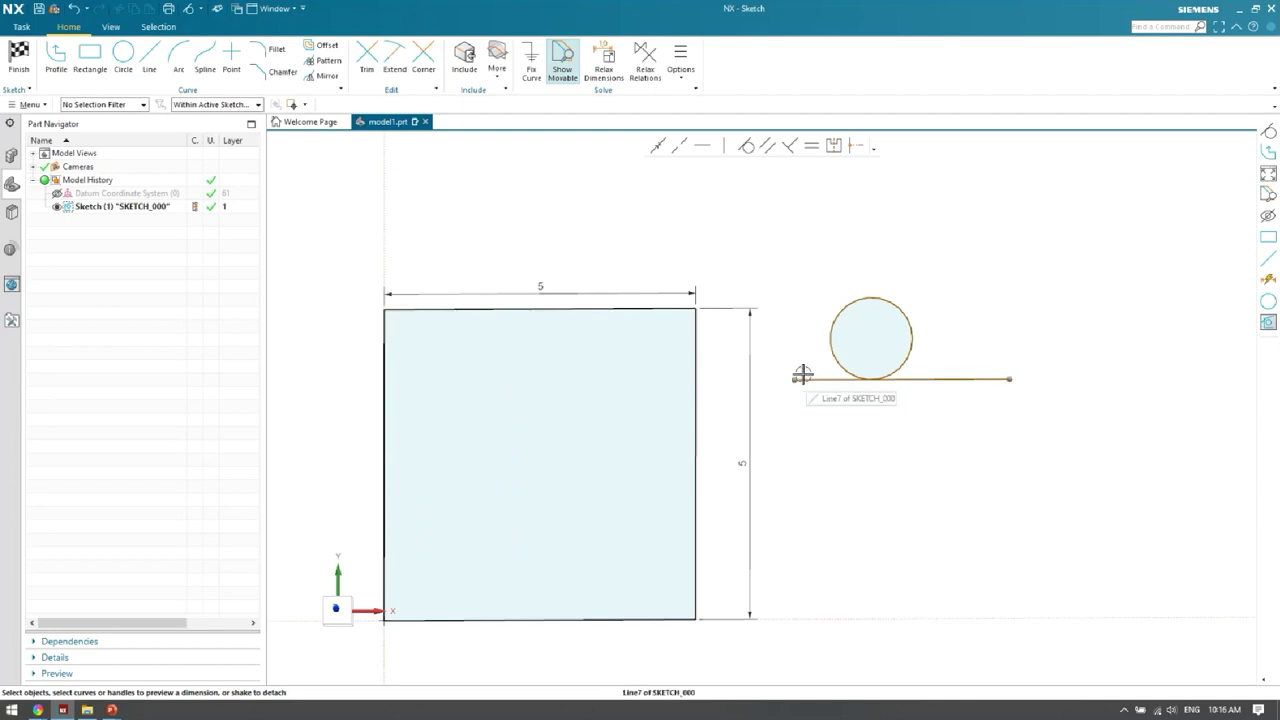
Relax the tangent relation between the circle and the separate line, and move the circle up away from the line.
left_click(906, 305)
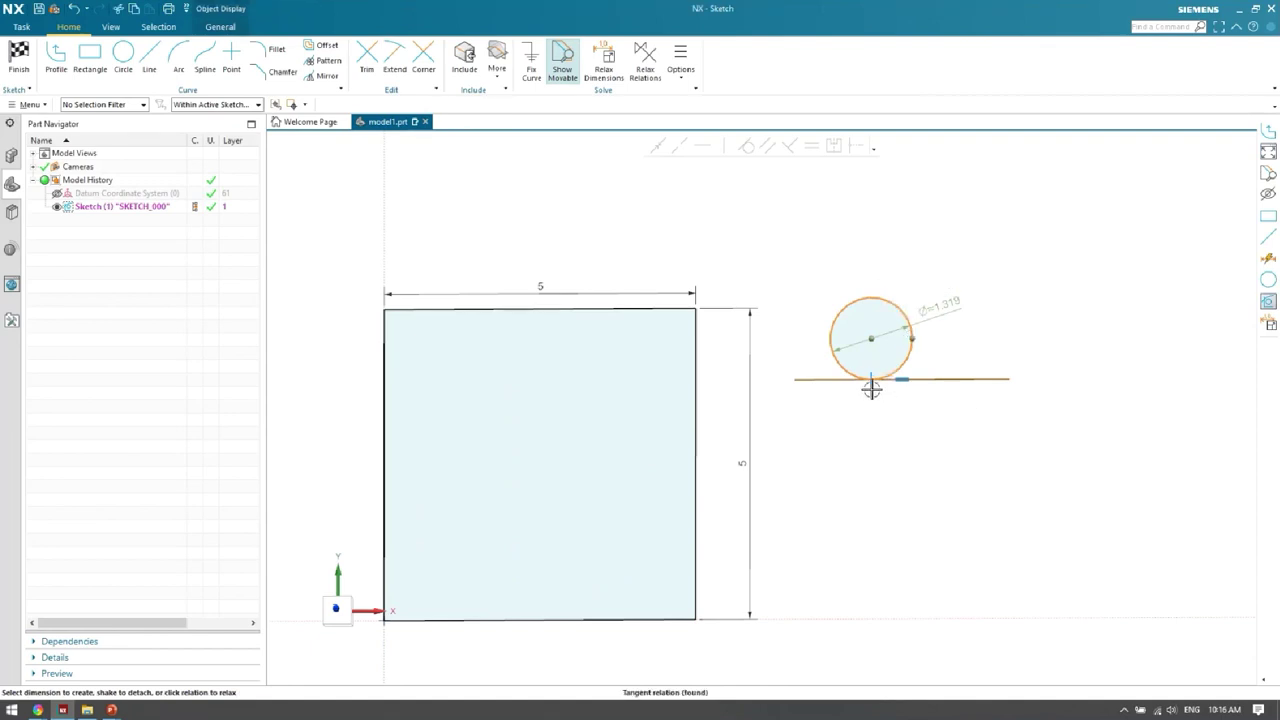
left_click_drag(893, 308, 949, 242)
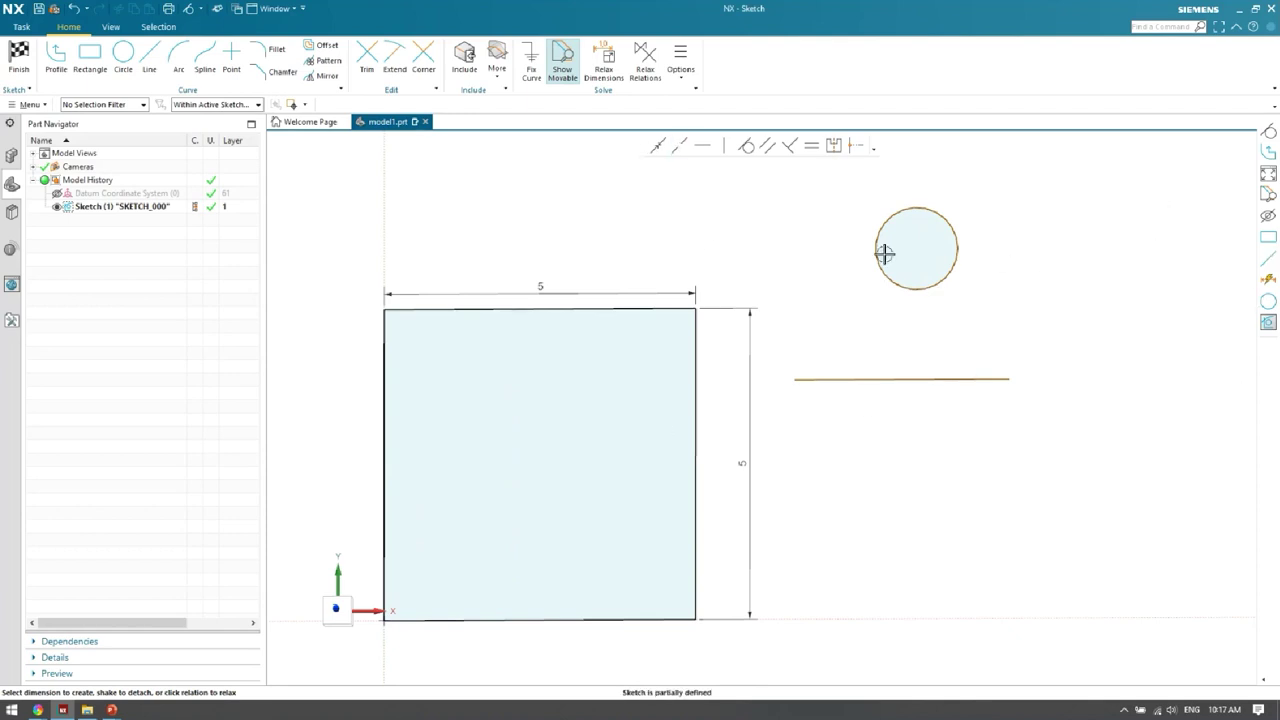
Delete the separate circle and line beside the square.
left_click_drag(771, 173, 1063, 424)
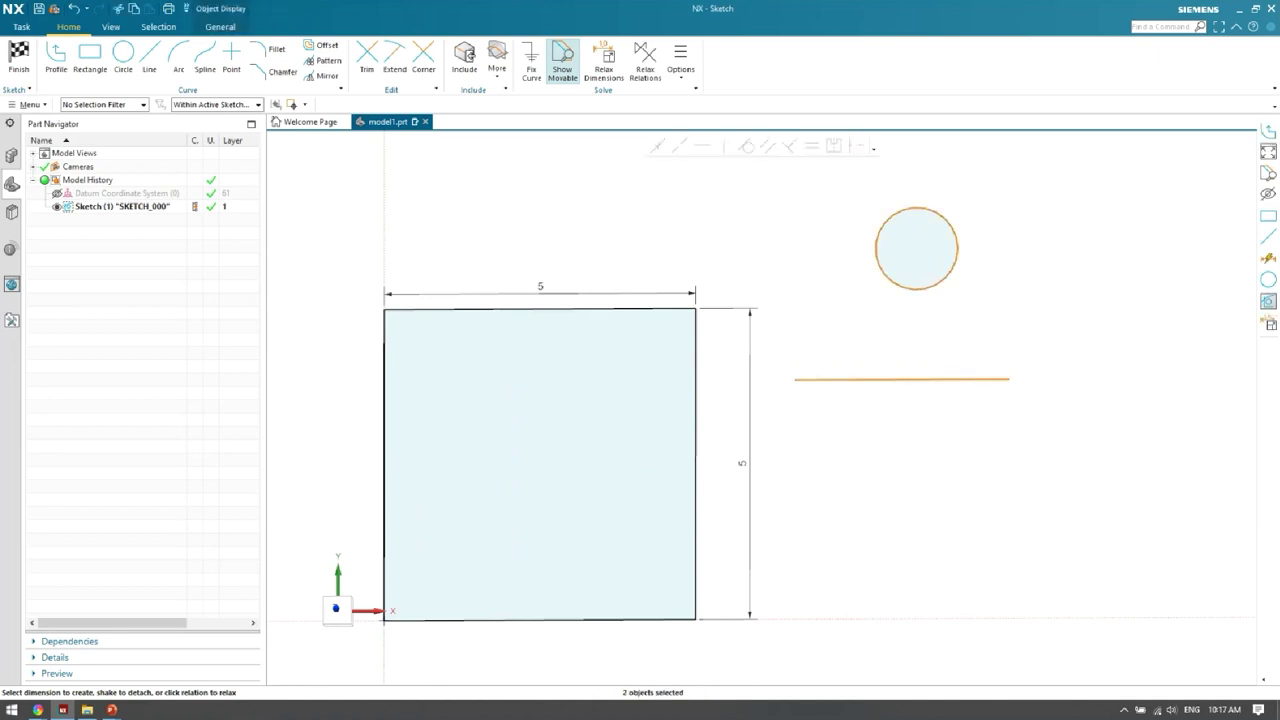
key("Delete")
key("ctrl+f")
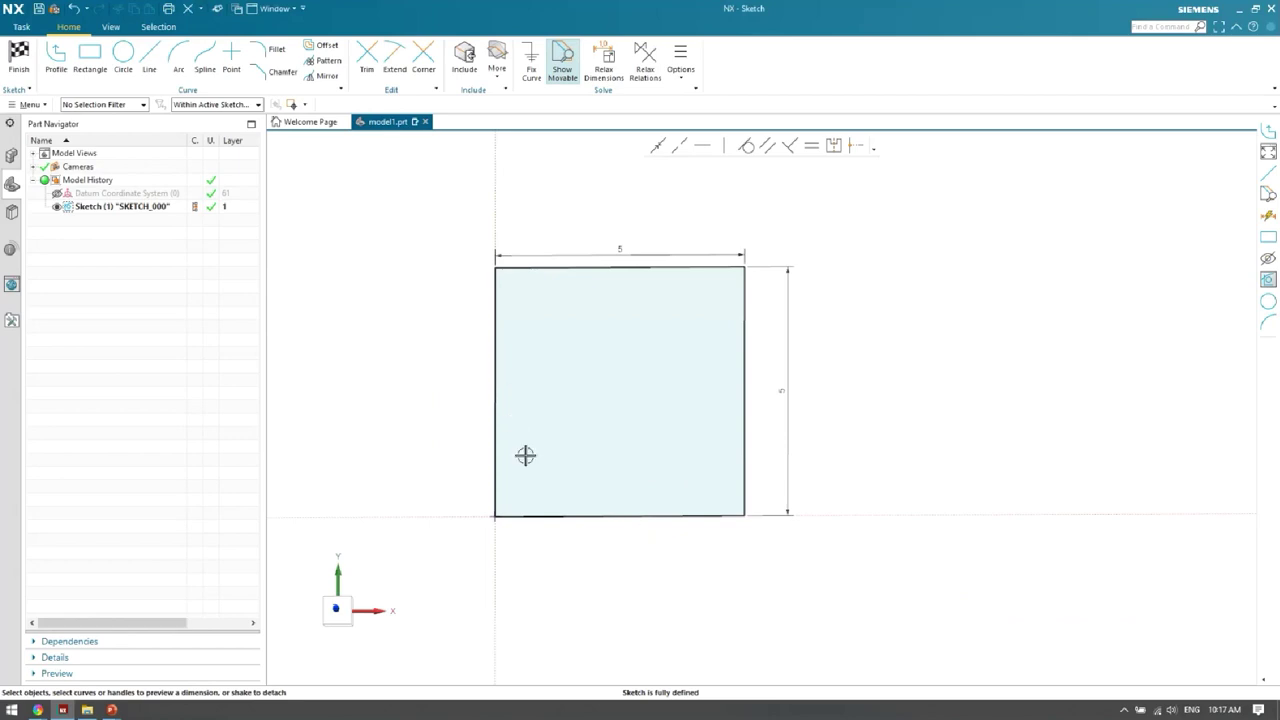
Add a 90° angular dimension between the square's left and bottom edges.
scroll(523, 454, "up", 2)
mouse_move(566, 471)
middle_mouse_down("shift")
mouse_move(566, 500)
mouse_move(578, 497)
middle_mouse_up("shift")
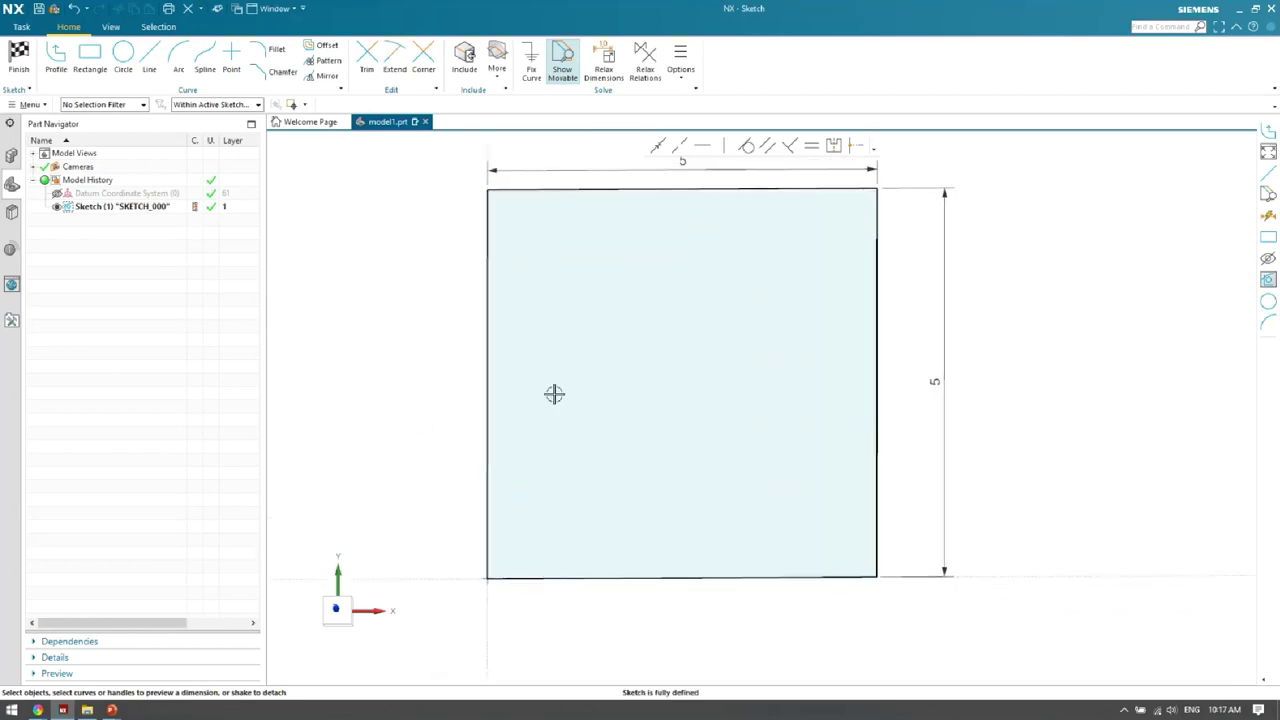
left_click(488, 463)
left_click(577, 575)
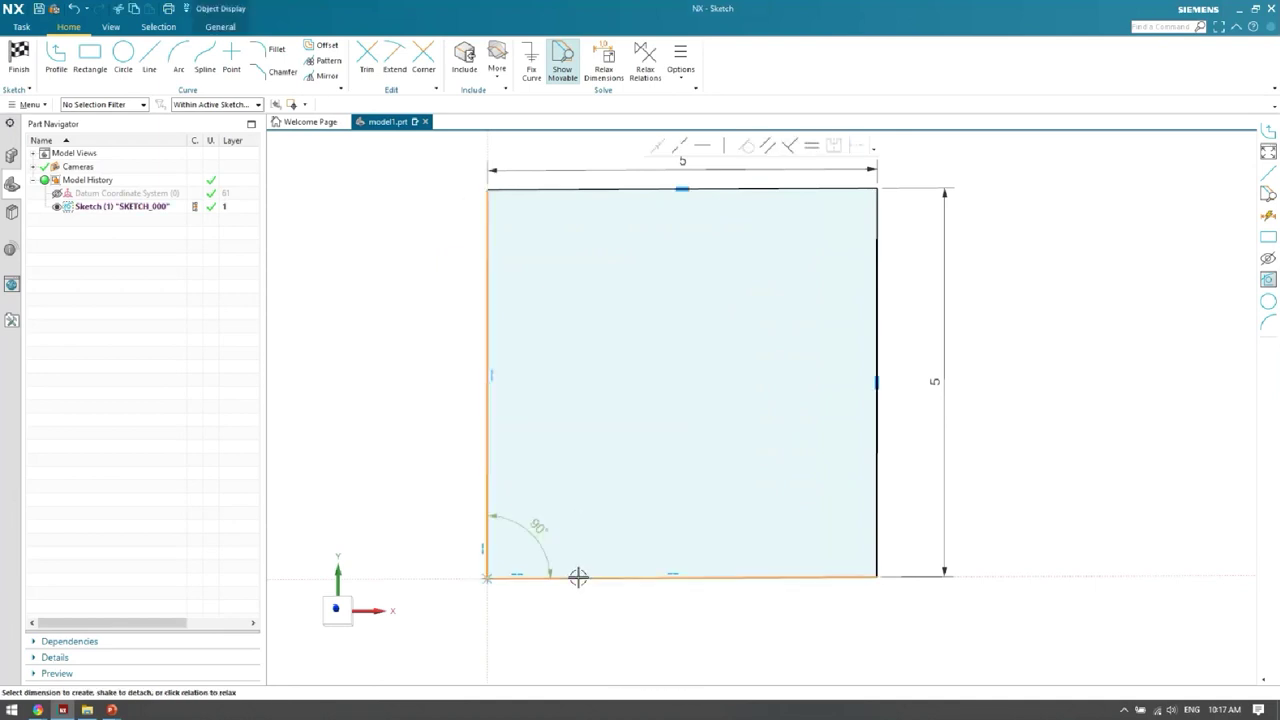
left_click(539, 529)
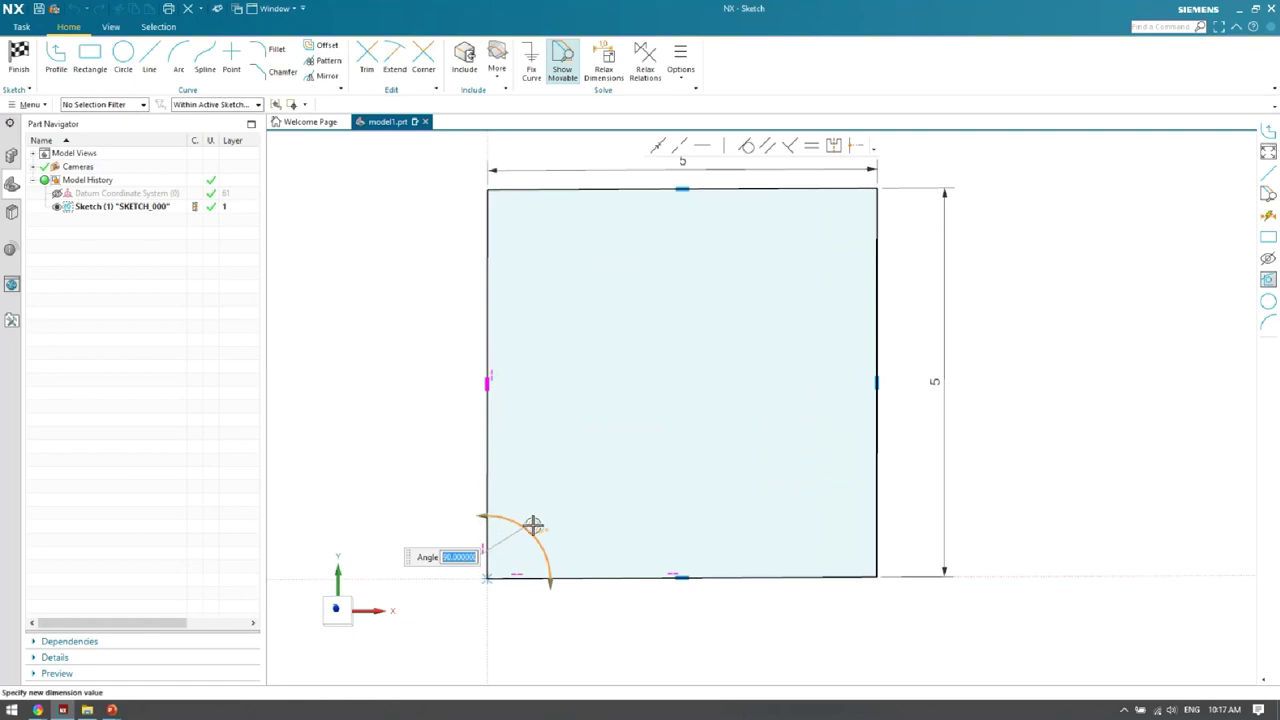
key("Return")
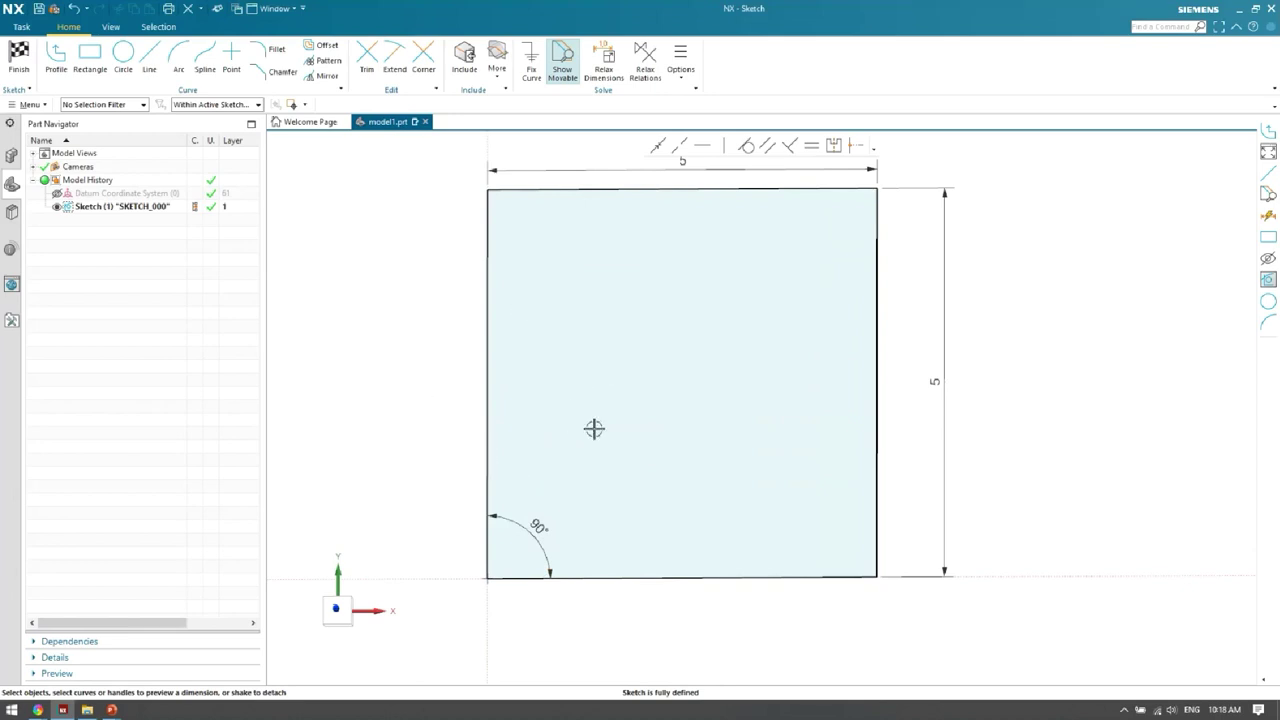
Move the 90° angular dimension farther out from the square's lower-left corner.
scroll(583, 420, "down", 2)
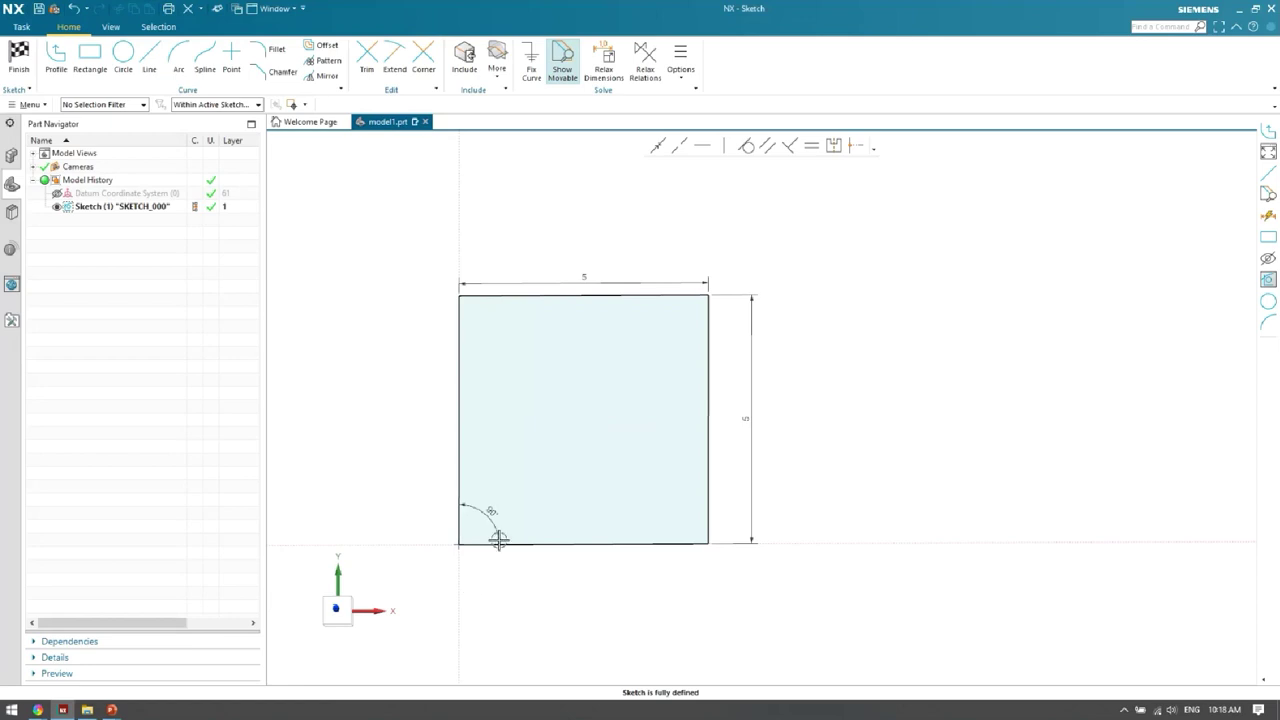
scroll(498, 540, "up", 3)
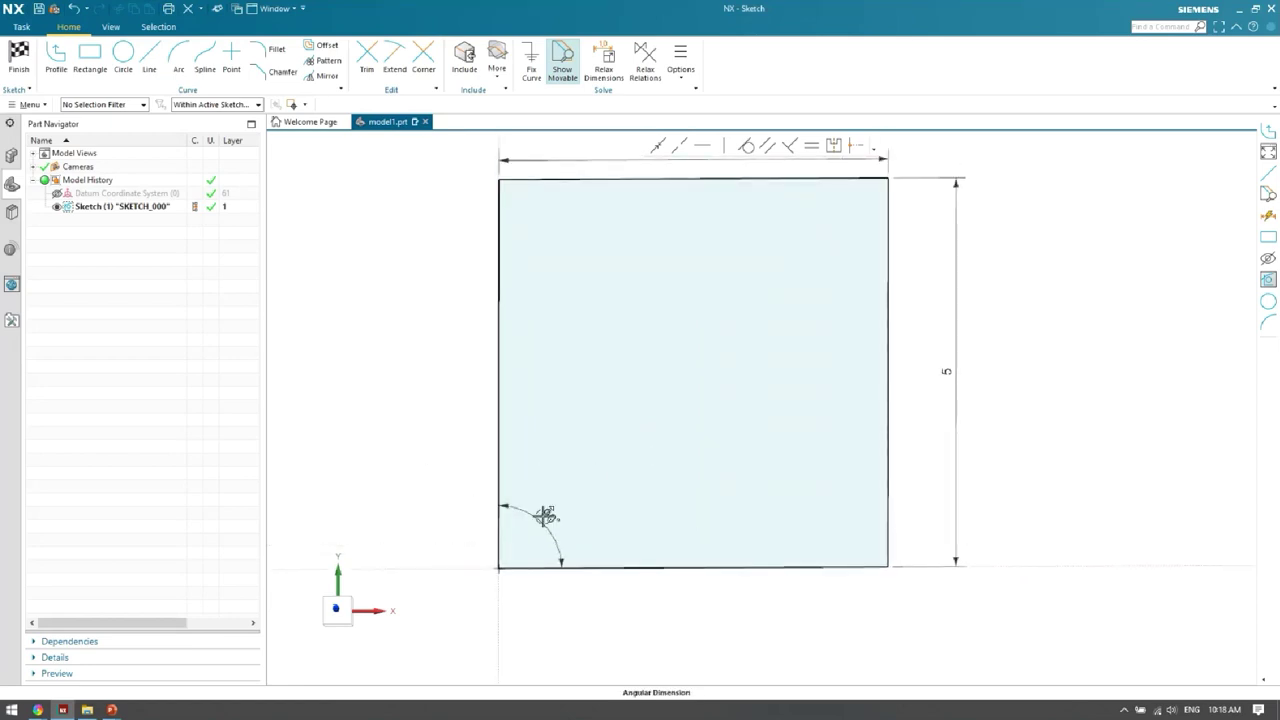
left_click(572, 492)
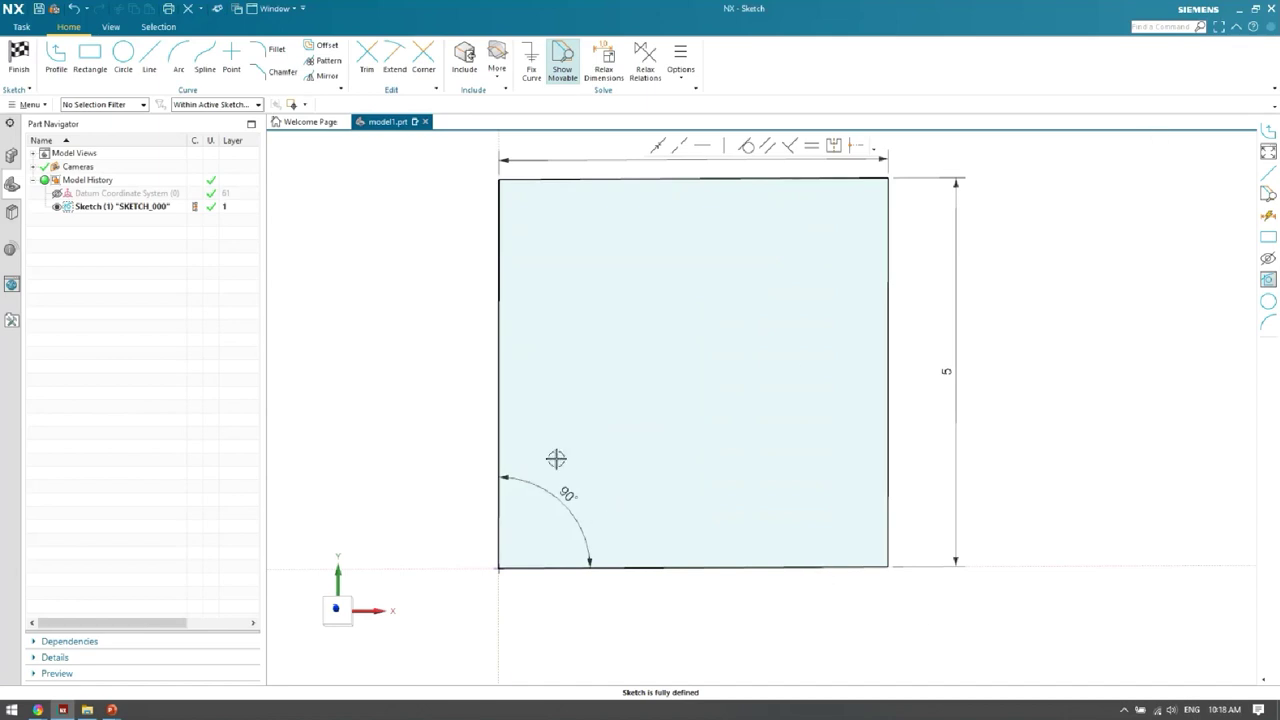
Try an 80° angle at the lower-left corner with the left edge tilting, and undo that change.
scroll(529, 443, "down", 2)
scroll(600, 425, "up", 1)
middle_click_drag(632, 417, 630, 459, "shift")
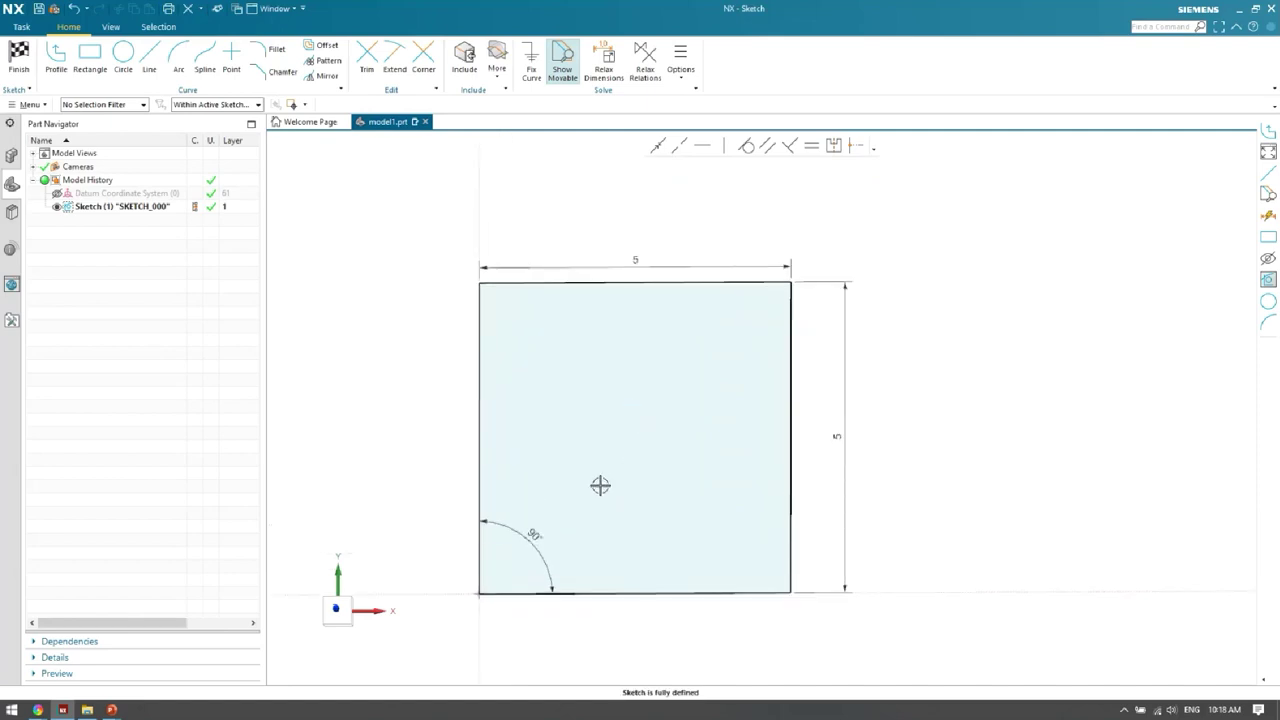
middle_click_drag(583, 520, 638, 503, "shift")
scroll(636, 497, "up", 1)
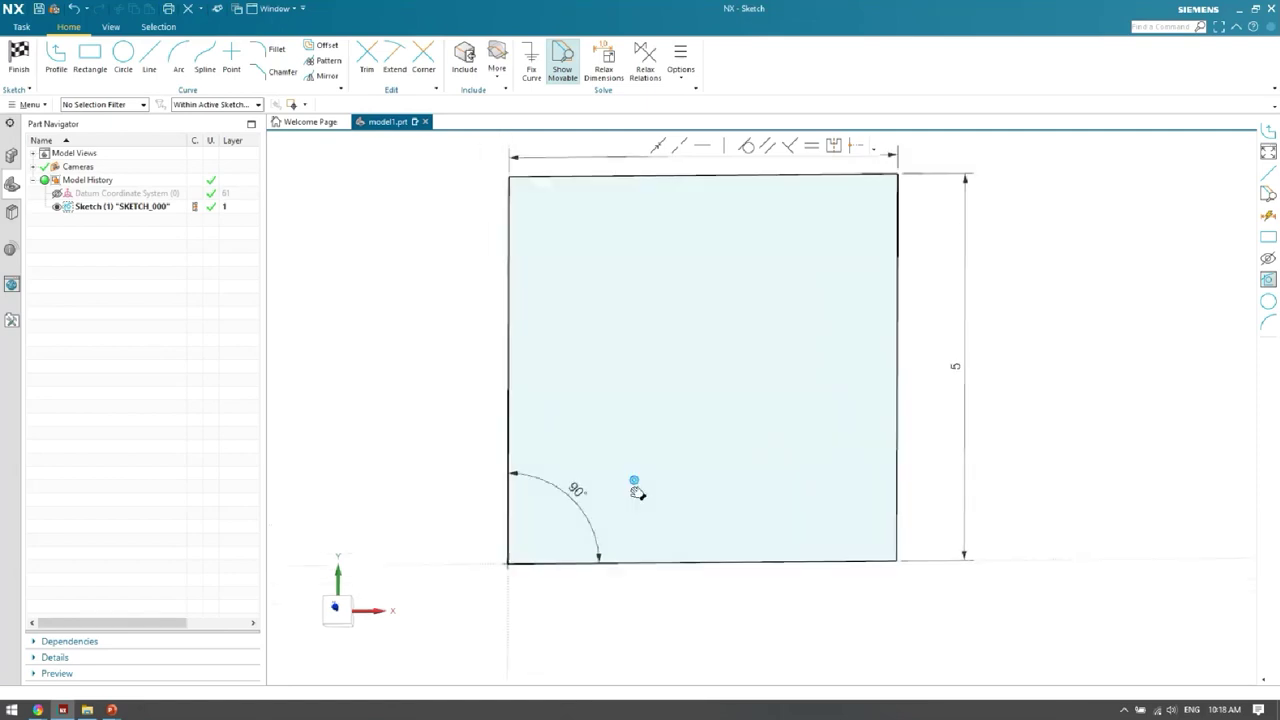
scroll(540, 531, "up", 2)
double_click(604, 458)
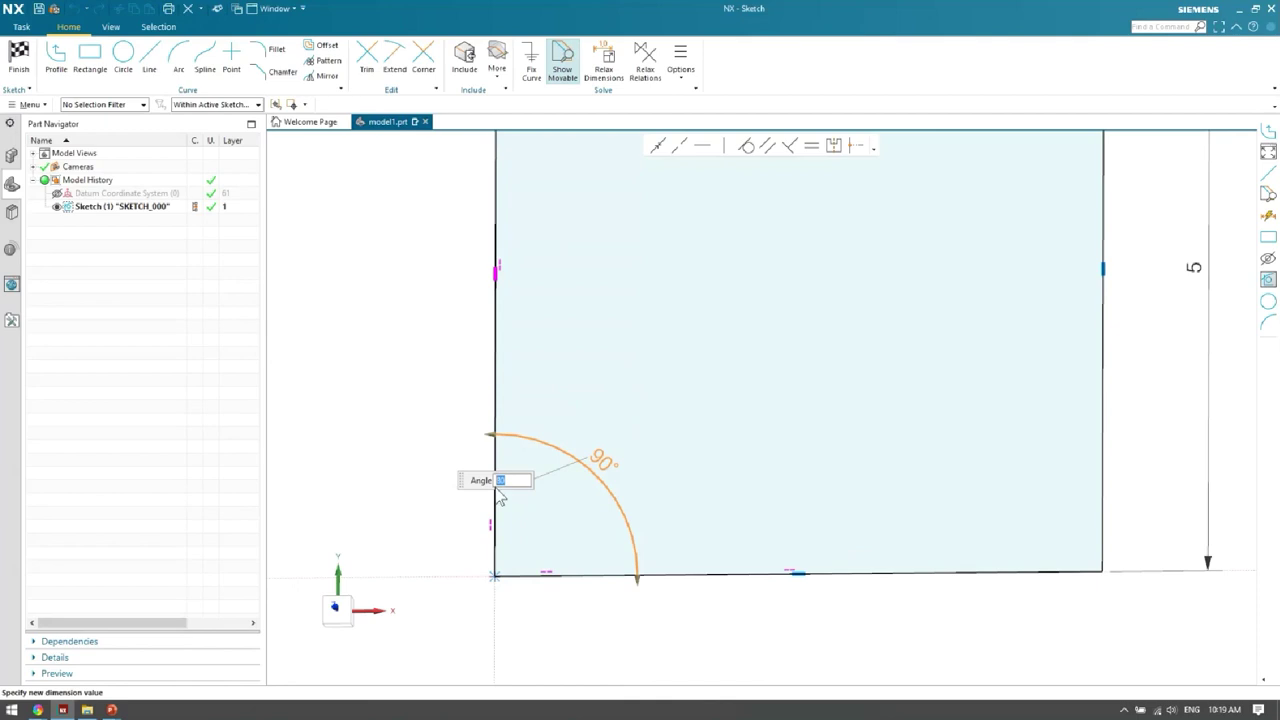
type("80")
key("Return")
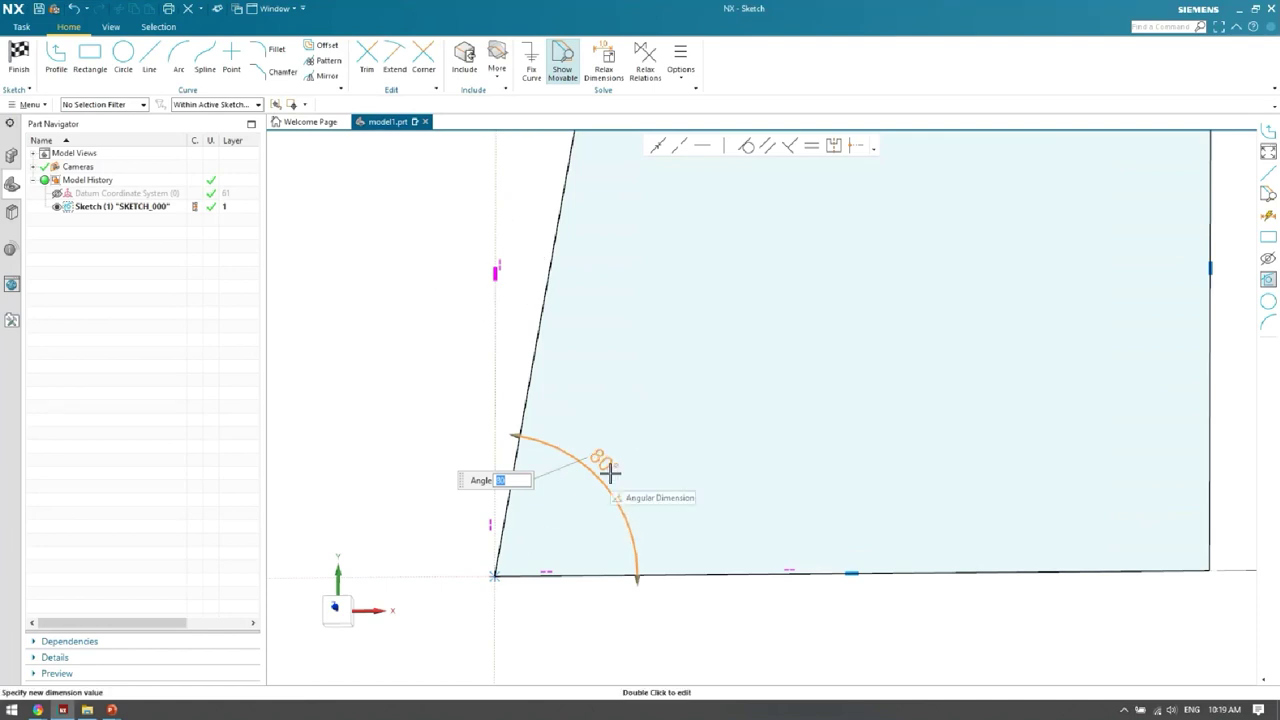
left_click(486, 466)
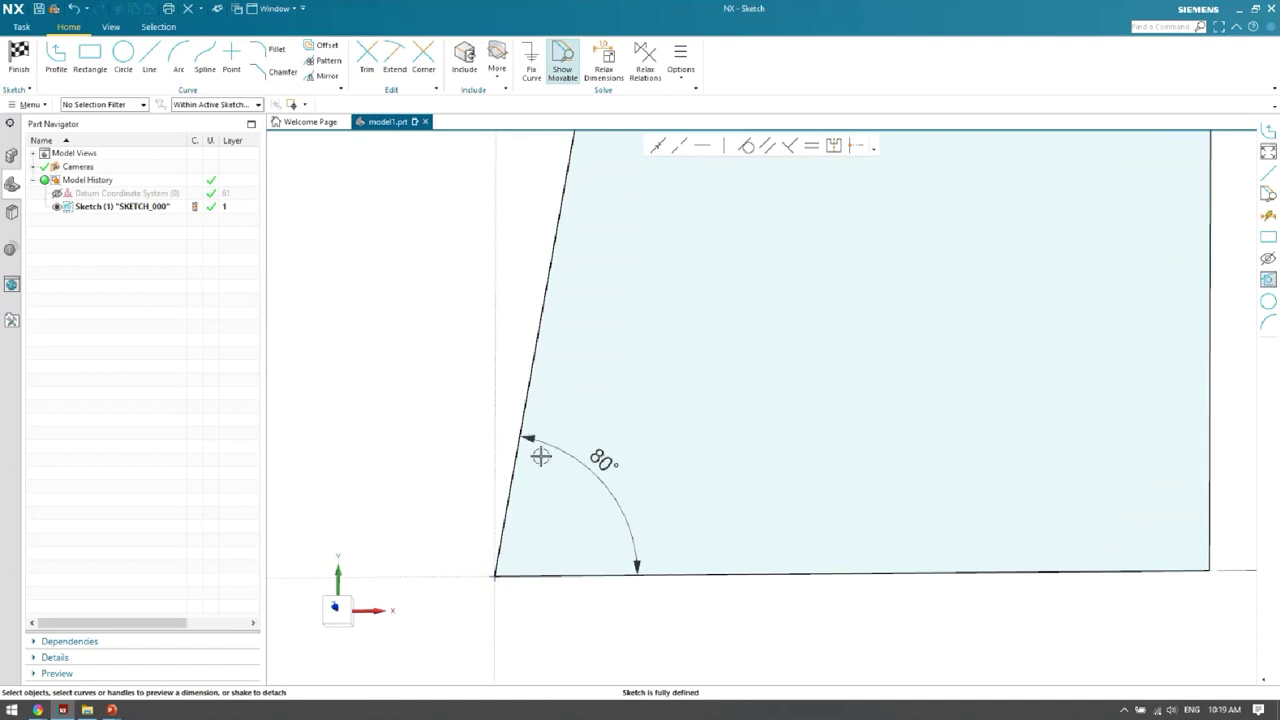
scroll(537, 451, "down", 3)
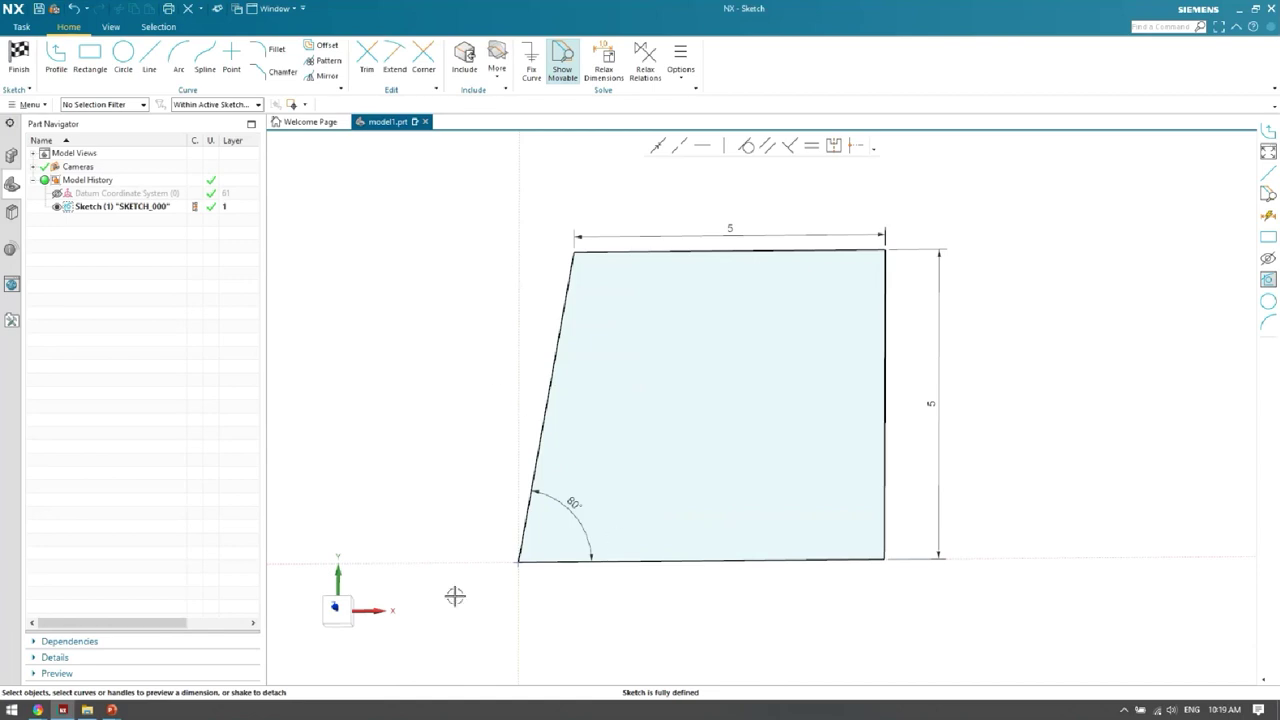
scroll(645, 543, "up", 1)
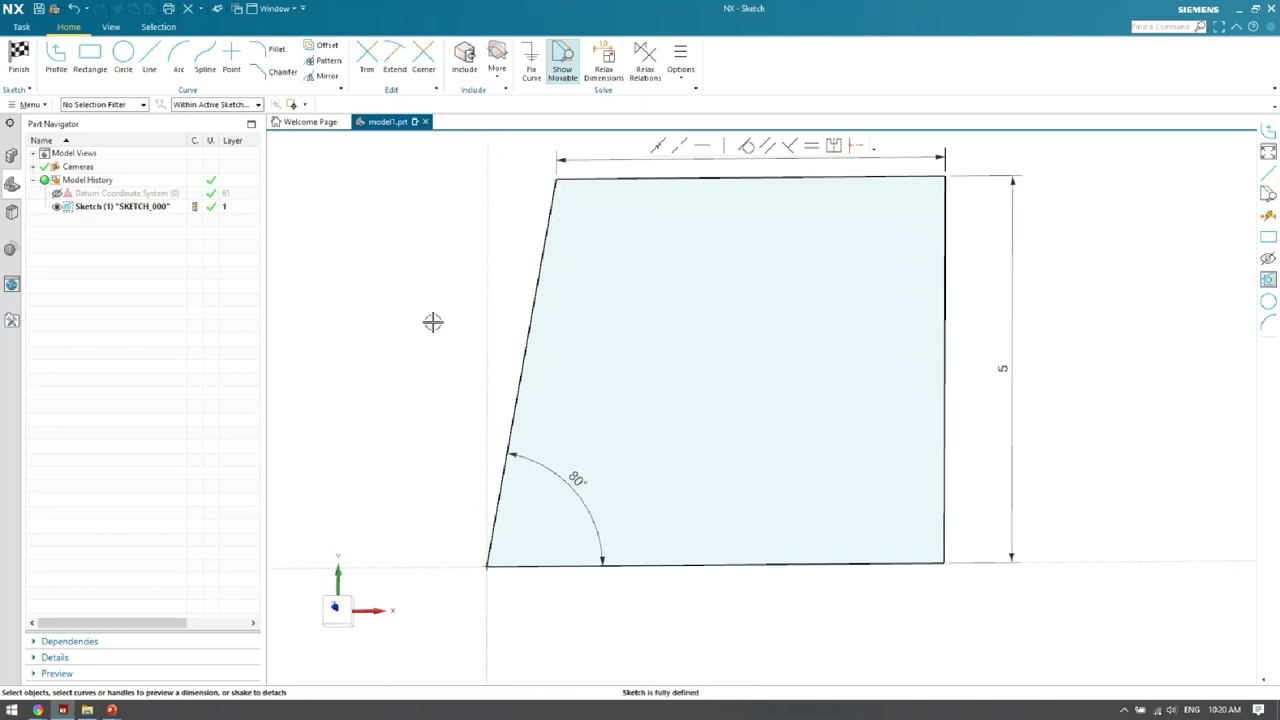
key("ctrl+z")
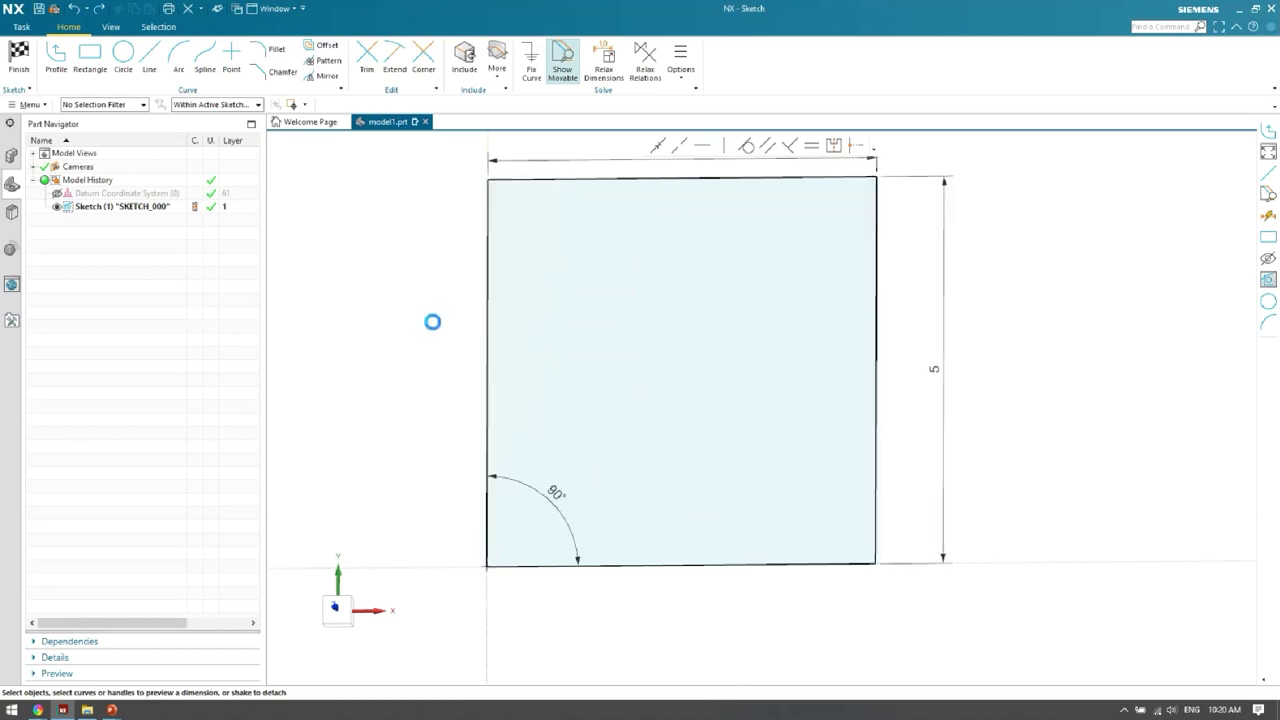
Set the lower-left corner angle to 80° with the bottom edge chosen as the one that moves.
scroll(596, 566, "up", 1)
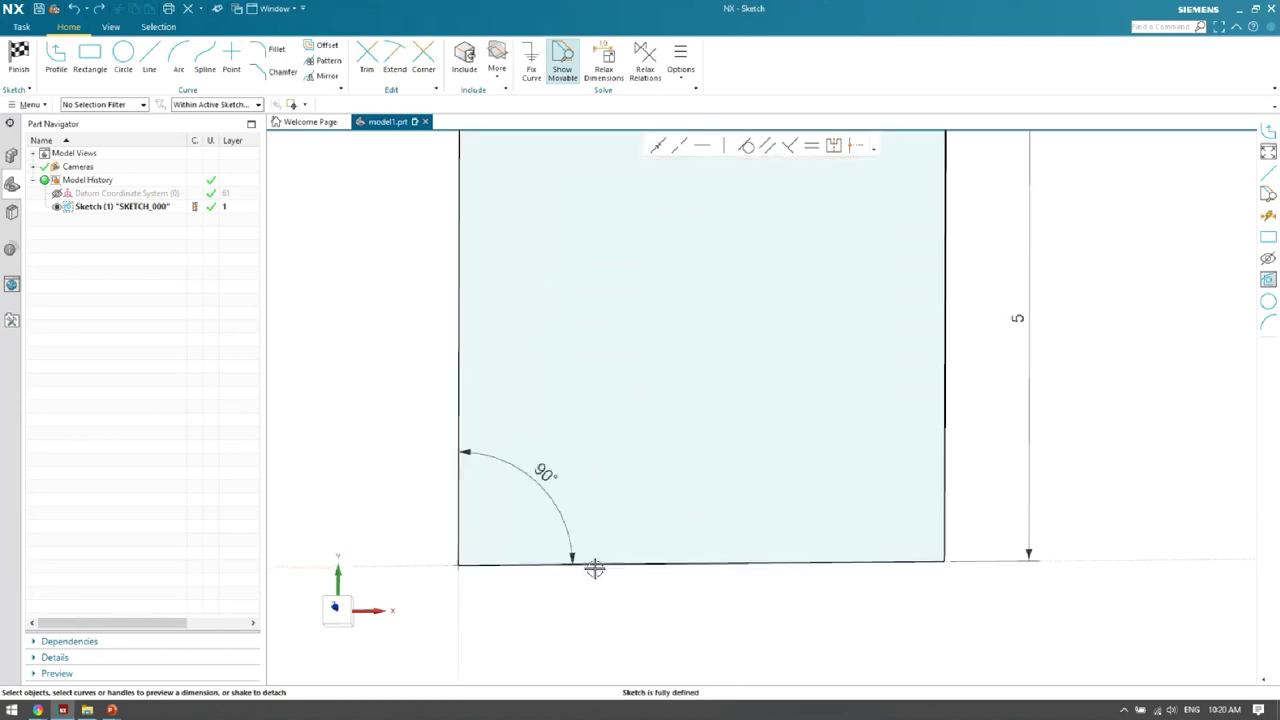
double_click(540, 470)
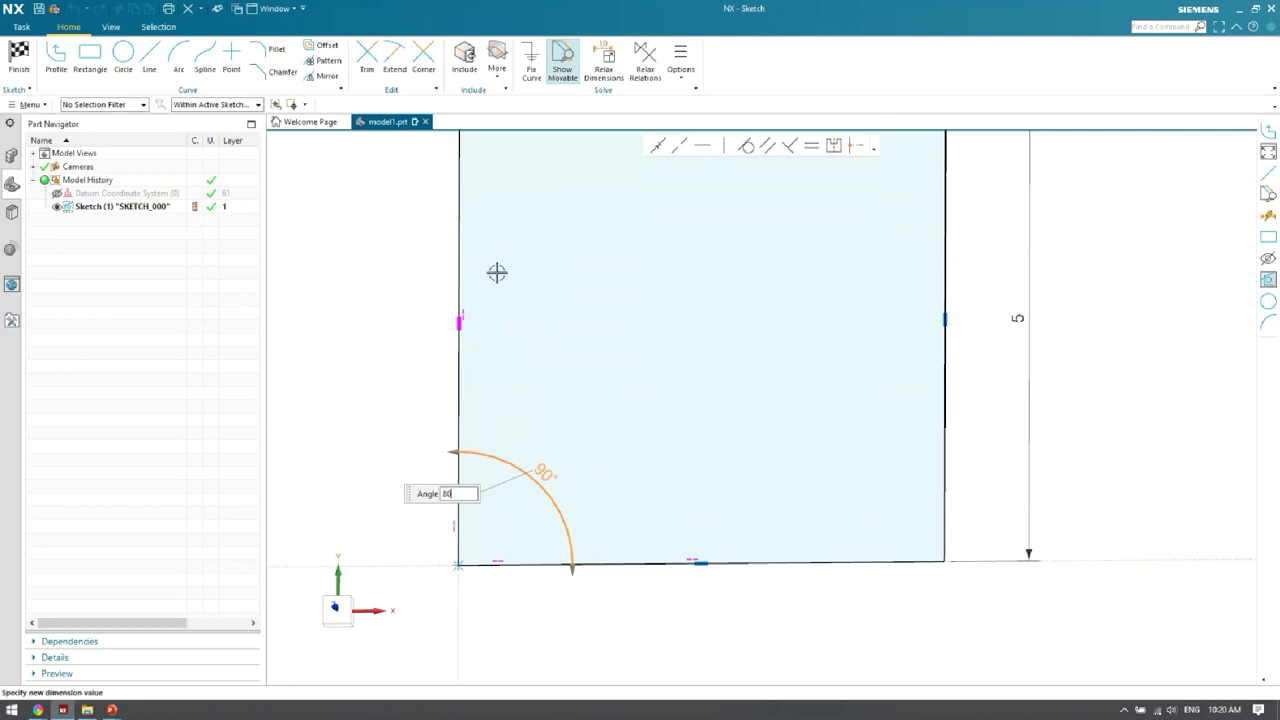
mouse_move(453, 500)
left_click(706, 565)
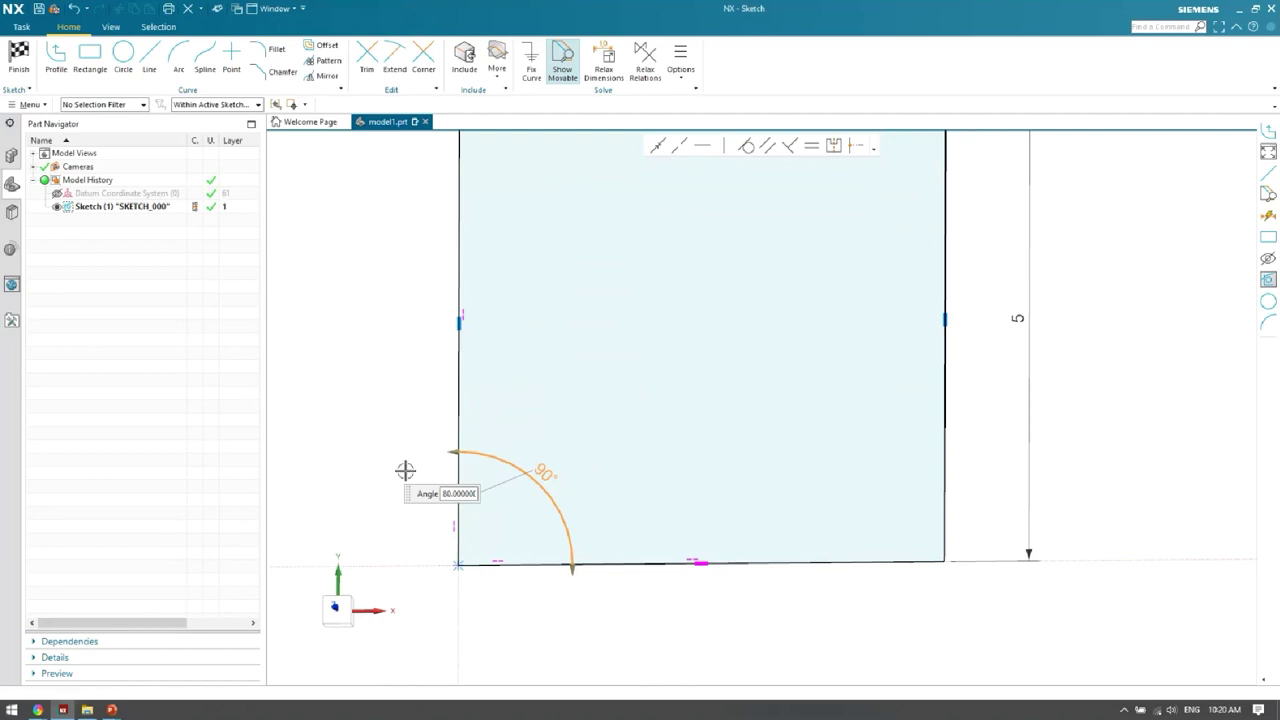
left_click(458, 493)
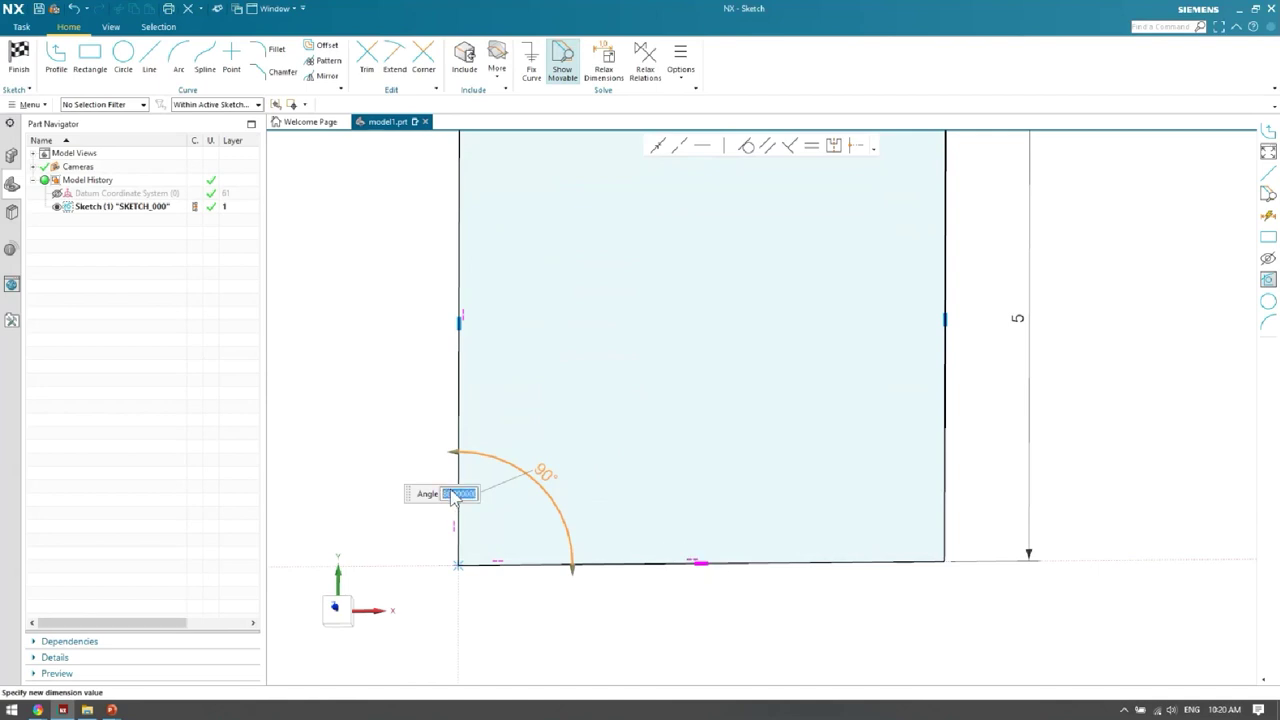
type("80")
key("Return")
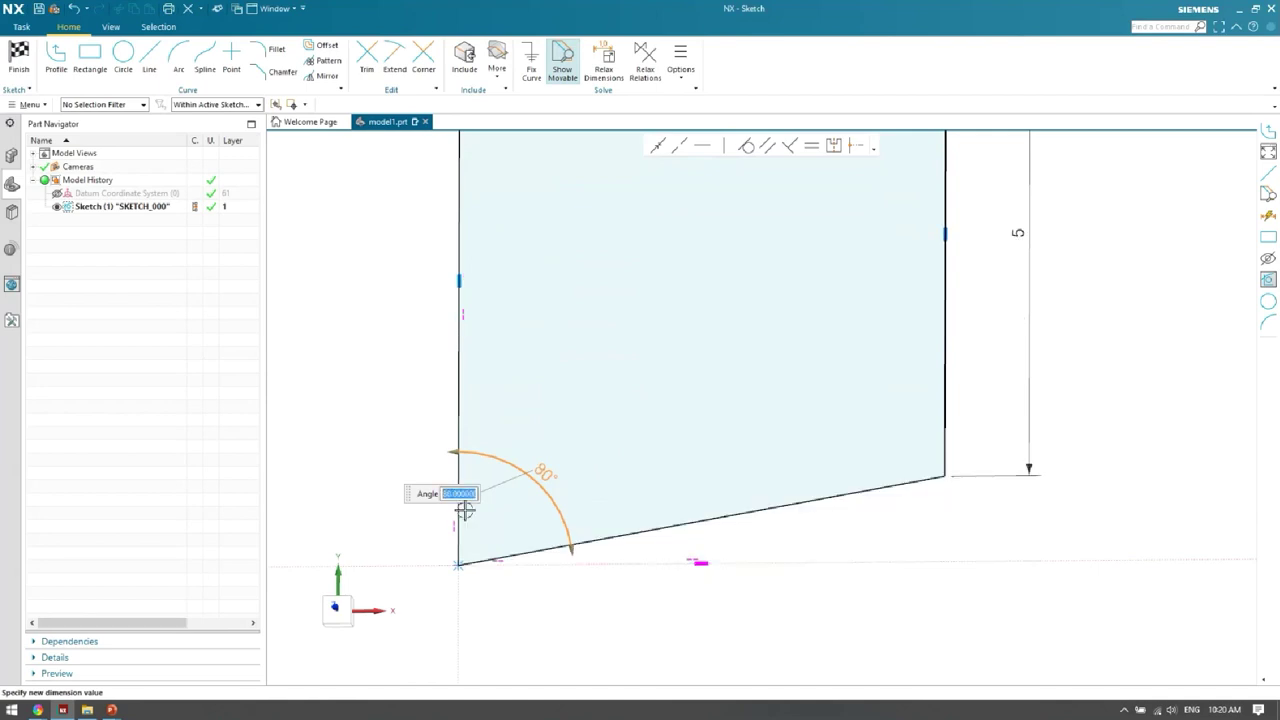
left_click(574, 603)
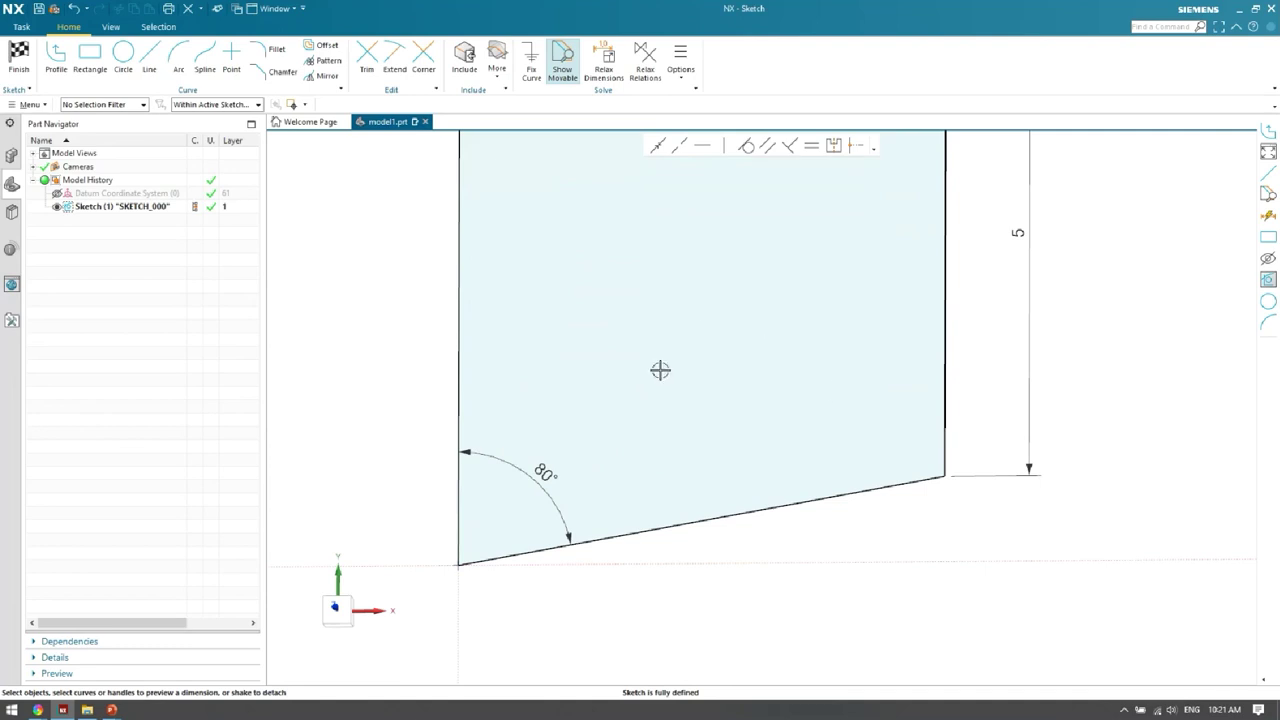
Finish the sketch, return to the 3D modeling environment and clear the sketch selection.
middle_click_drag(728, 393, 694, 446, "shift")
key("ctrl+f")
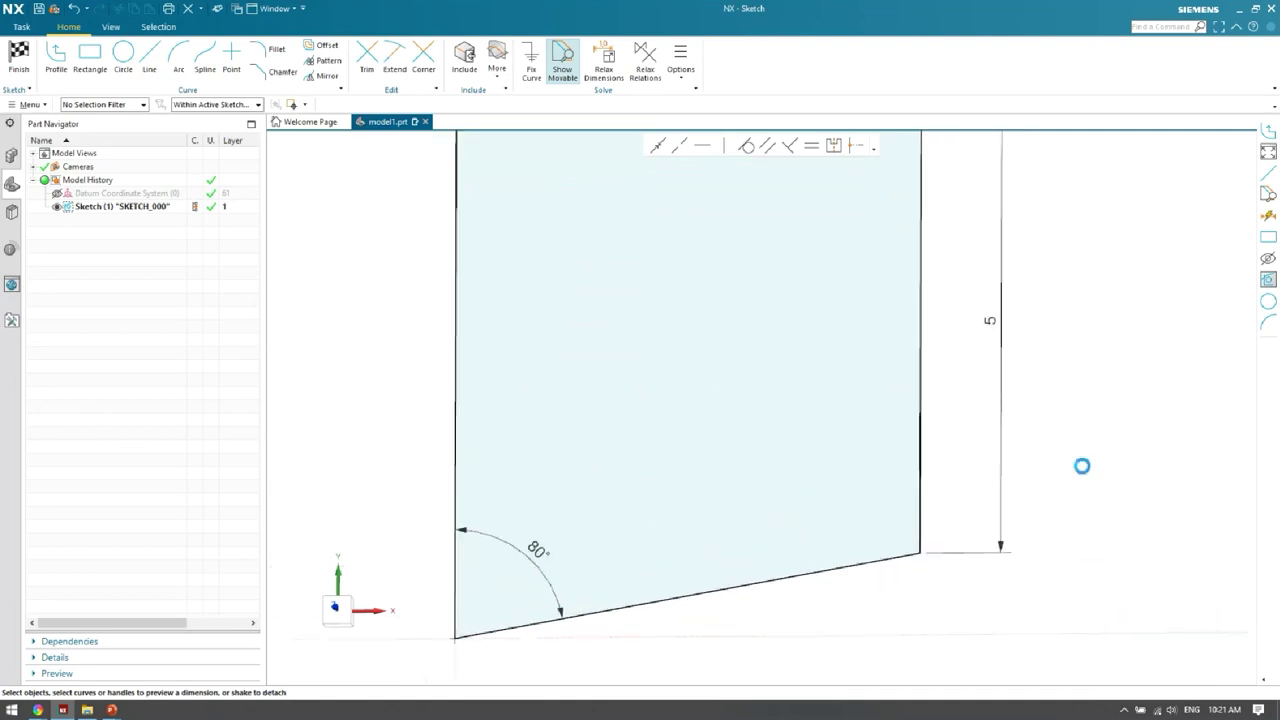
middle_click_drag(820, 554, 755, 470, "shift")
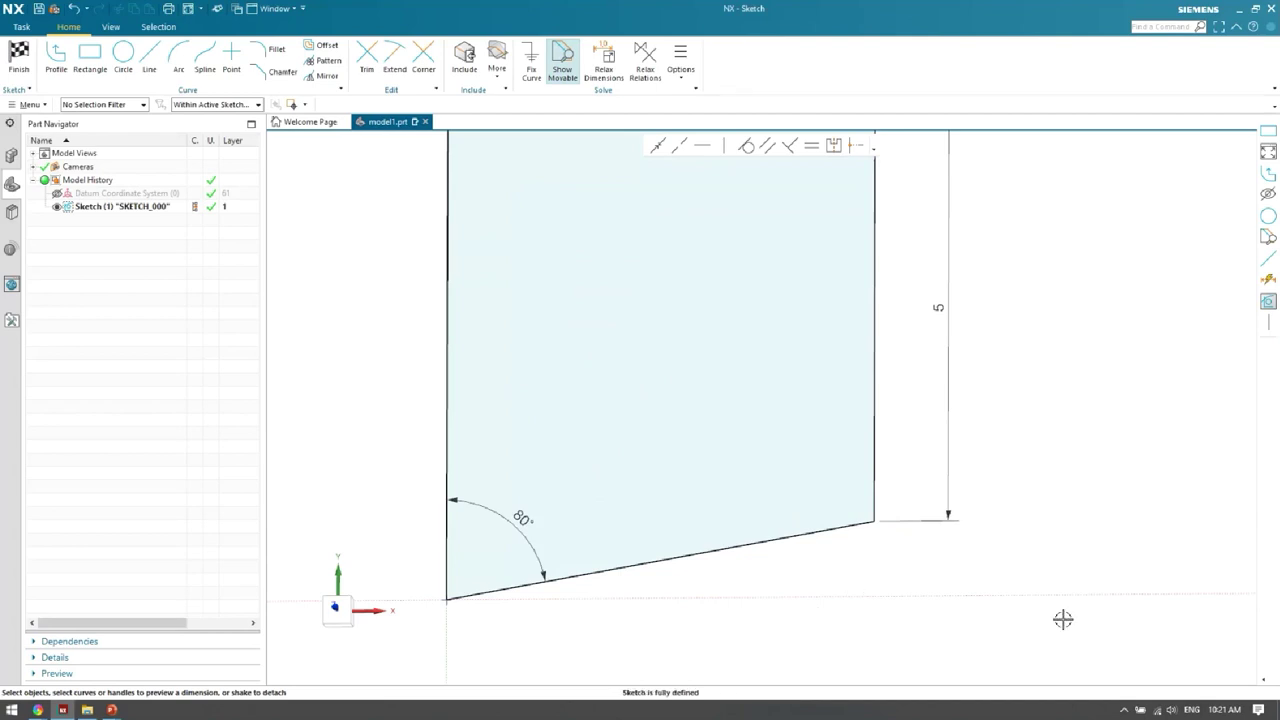
key("ctrl+f")
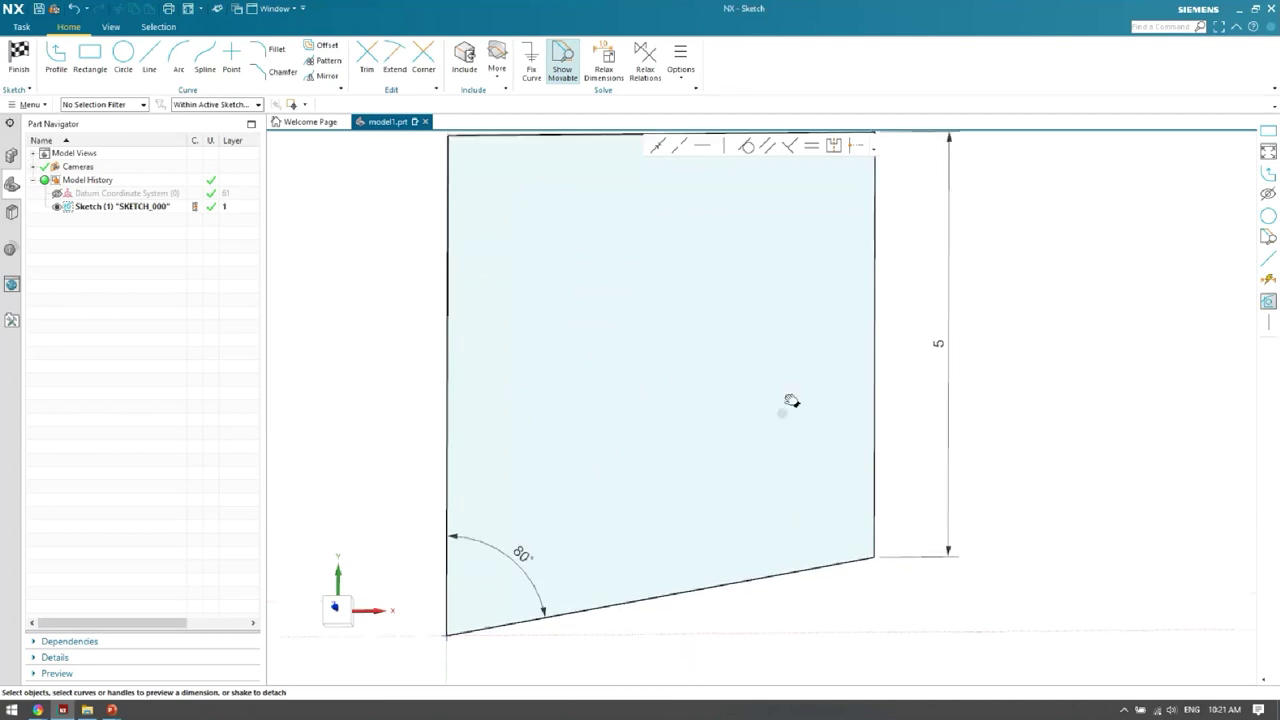
scroll(829, 349, "down", 4)
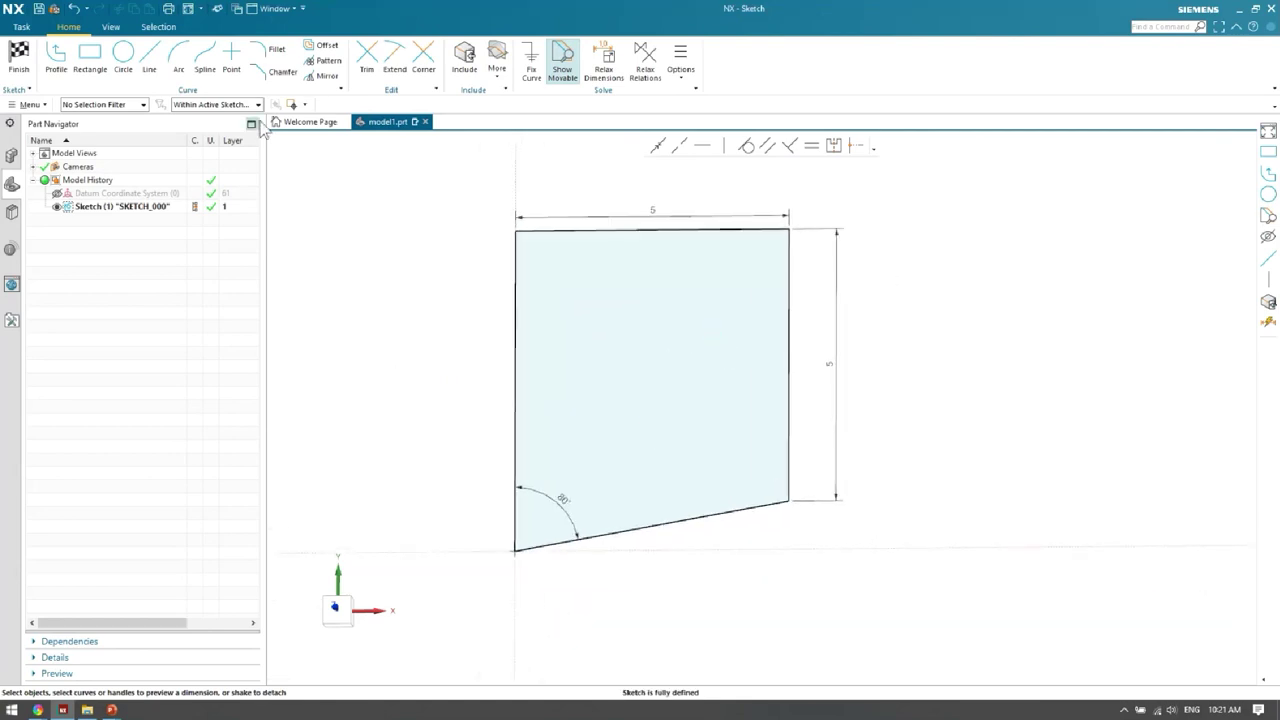
left_click(20, 68)
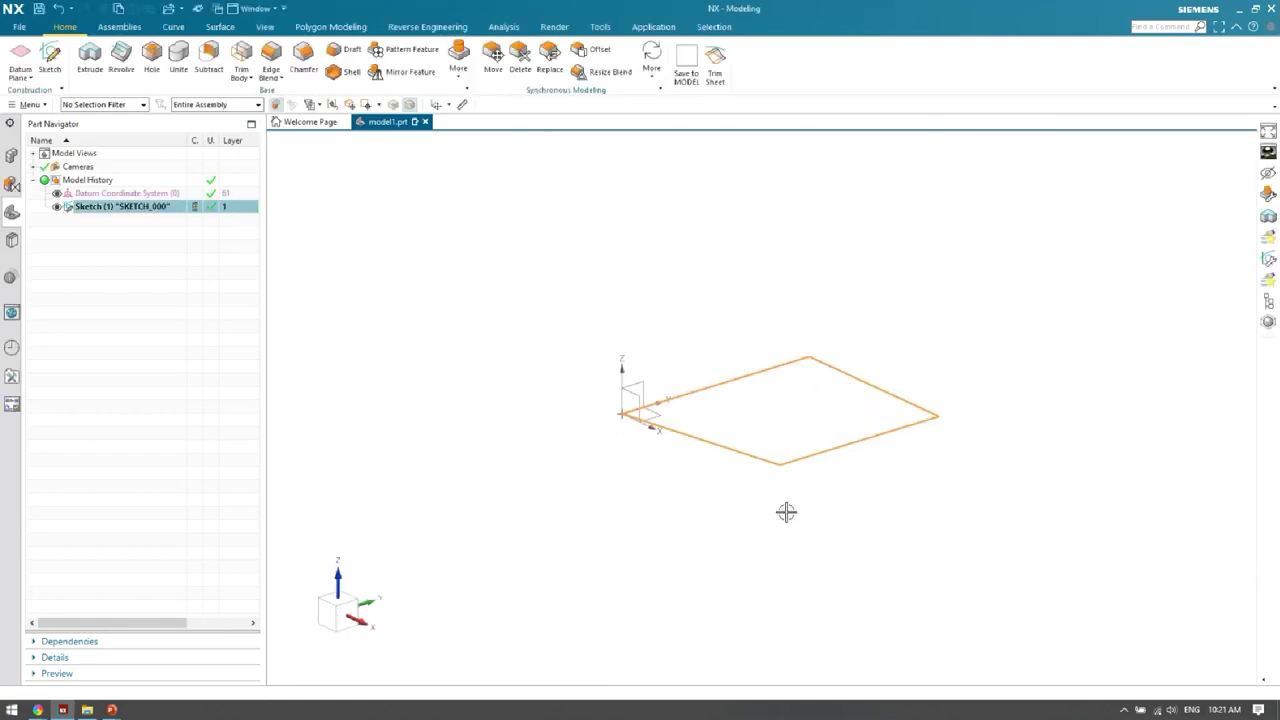
key("Escape")
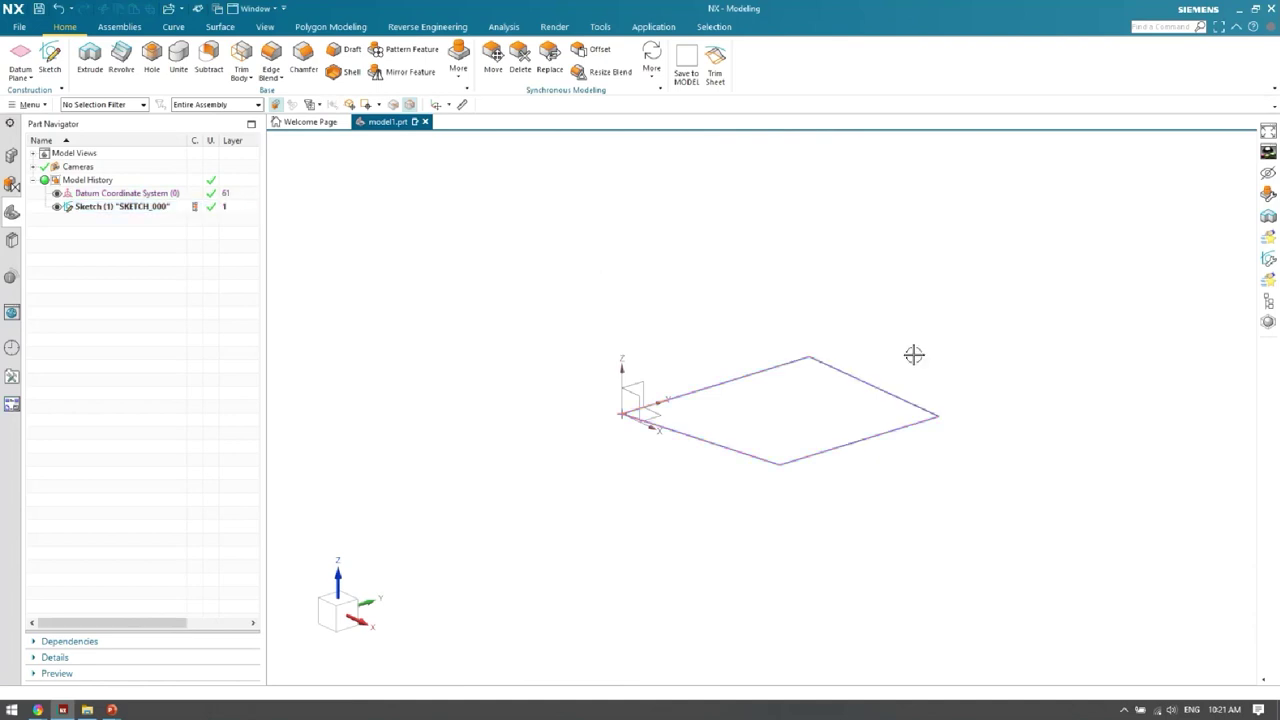
Open the Feature Toggles utility and search the toggles for "sketch".
left_click(30, 104)
mouse_move(32, 124)
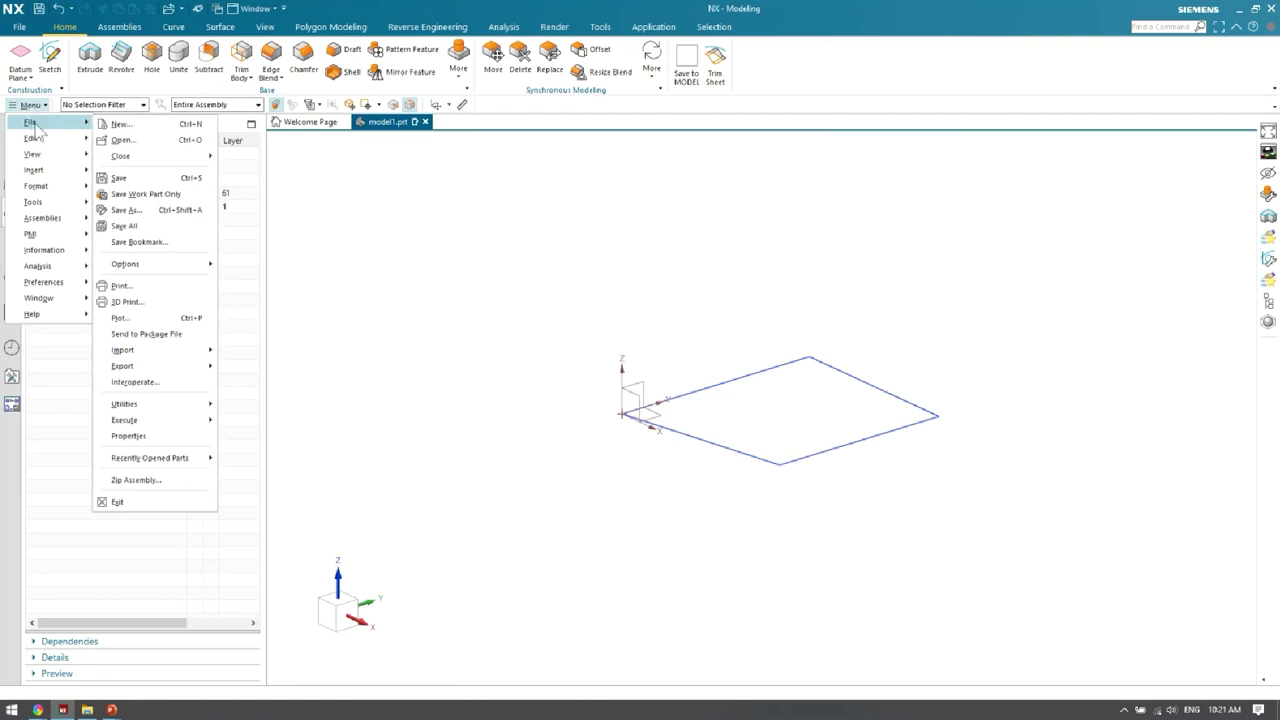
left_click(190, 406)
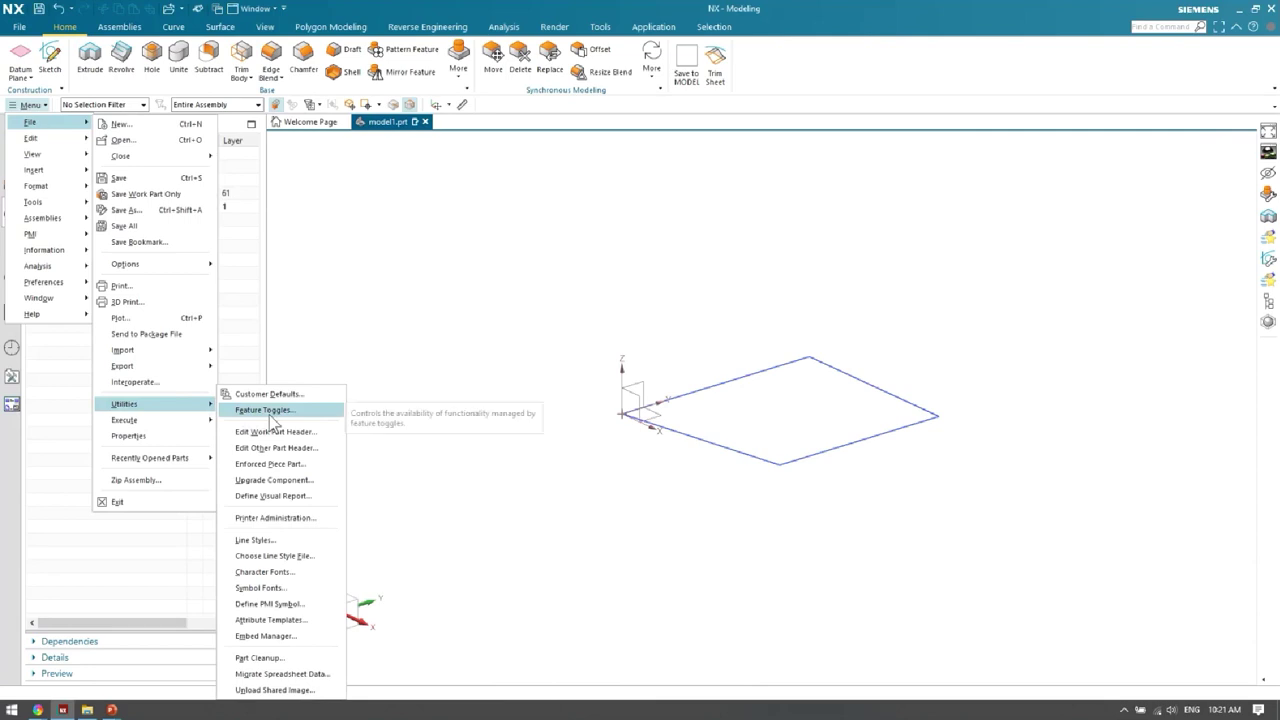
left_click(259, 416)
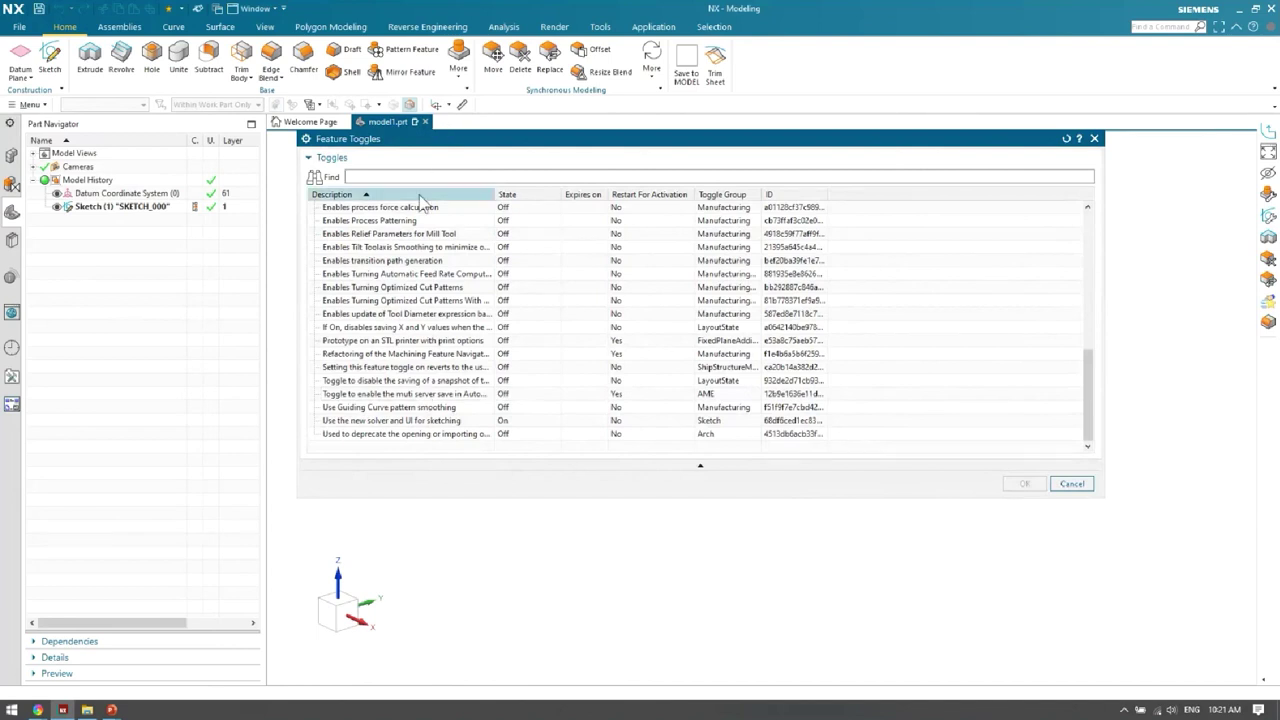
type("sketch")
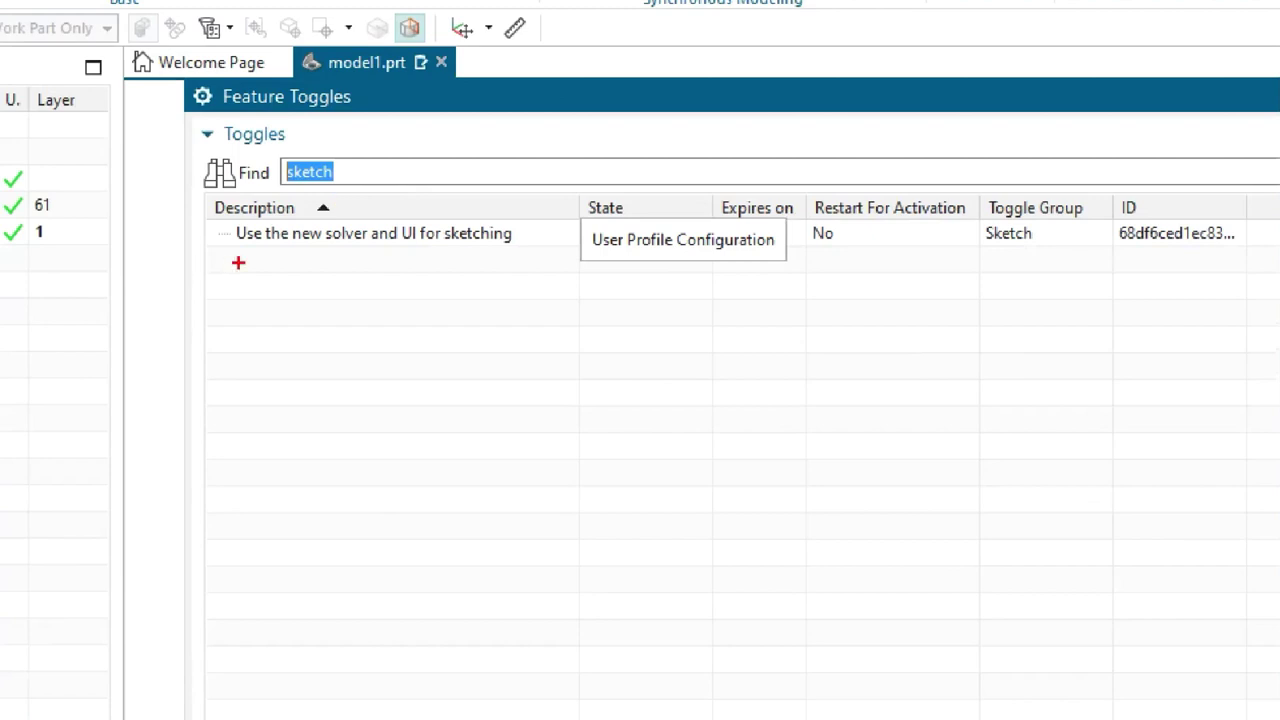
left_click_drag(297, 243, 360, 242)
key("Escape")
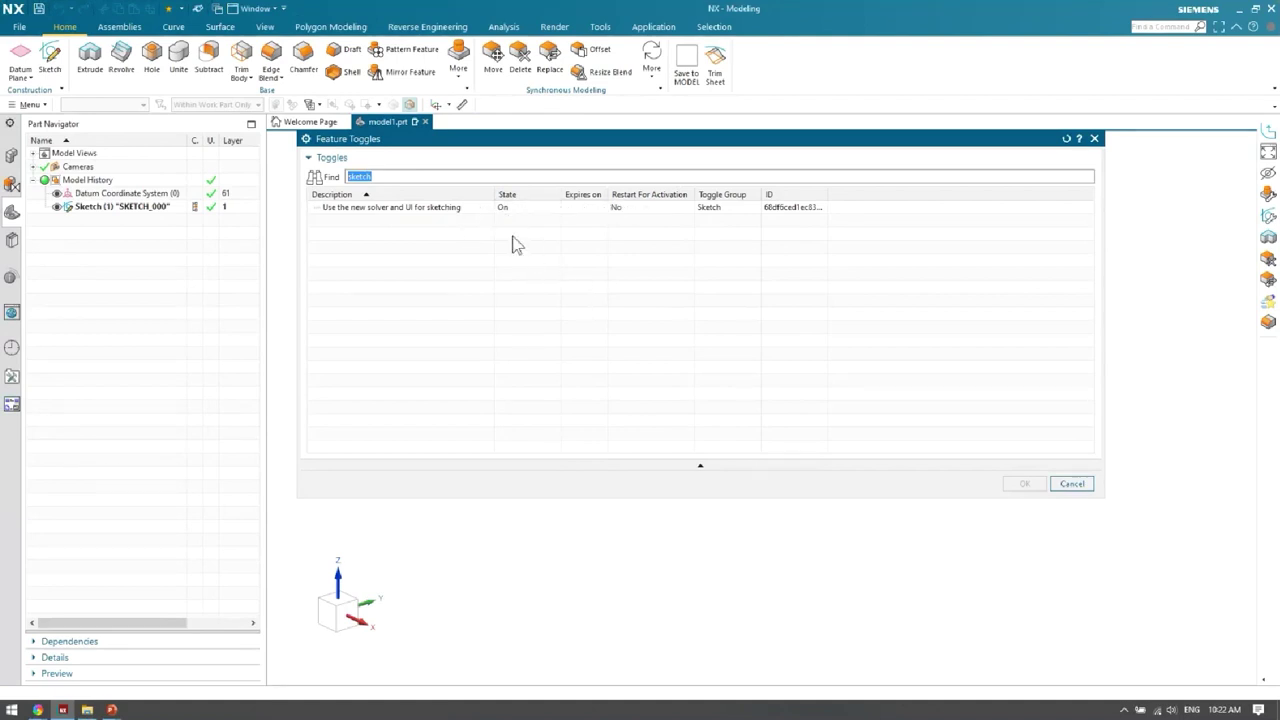
Try switching the "Use the new solver and UI for sketching" toggle to Off, and discard the change.
left_click(500, 210)
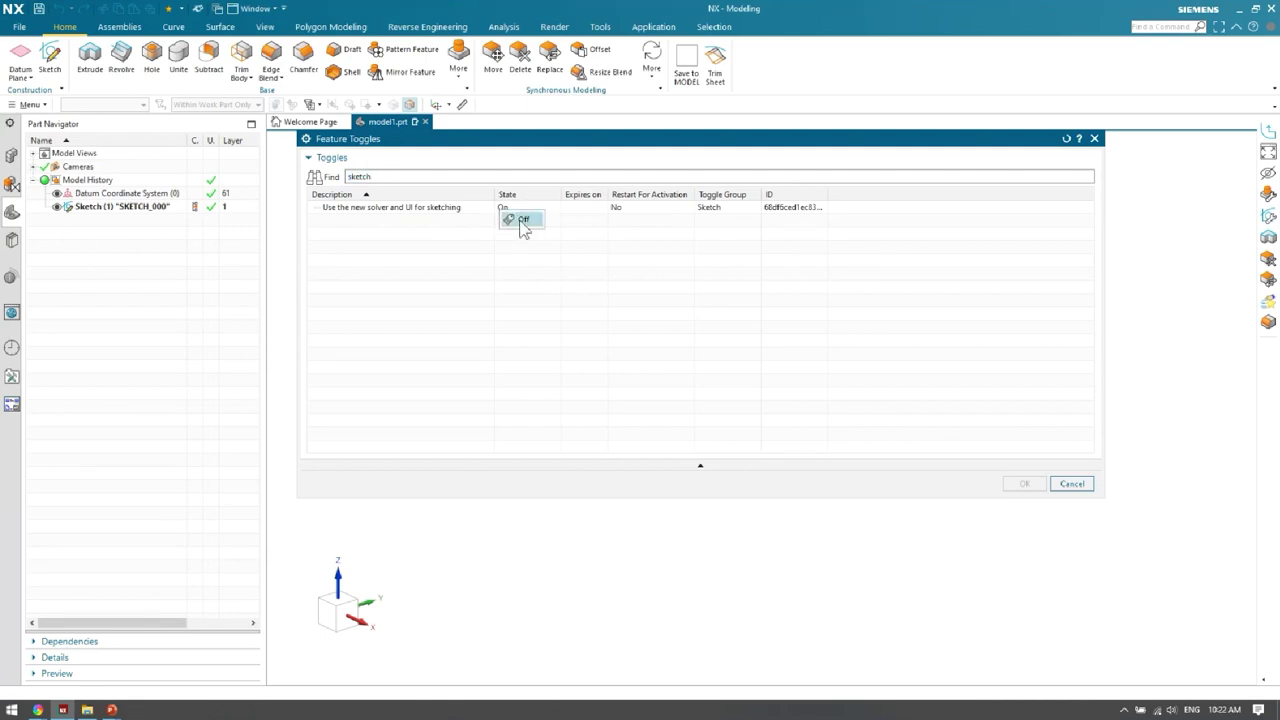
left_click(520, 220)
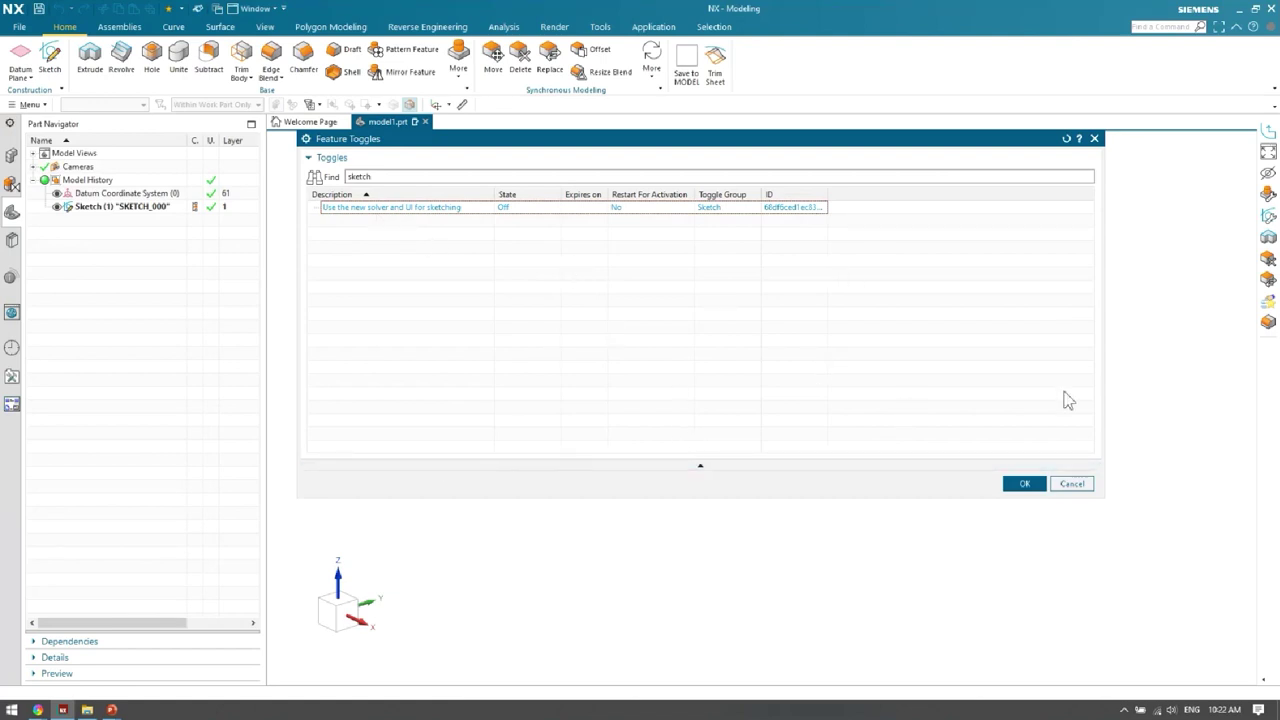
left_click(1069, 484)
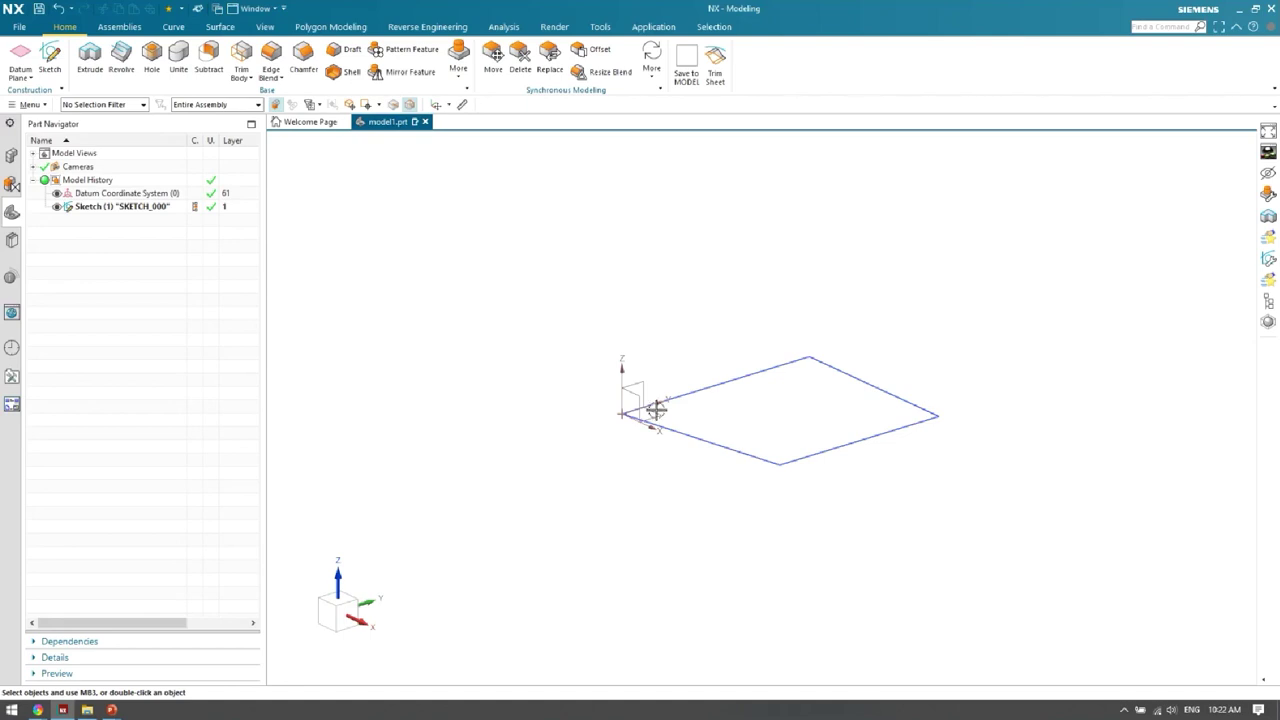
mouse_move(657, 410)
middle_mouse_down()
mouse_move(648, 468)
mouse_move(666, 514)
middle_mouse_up()
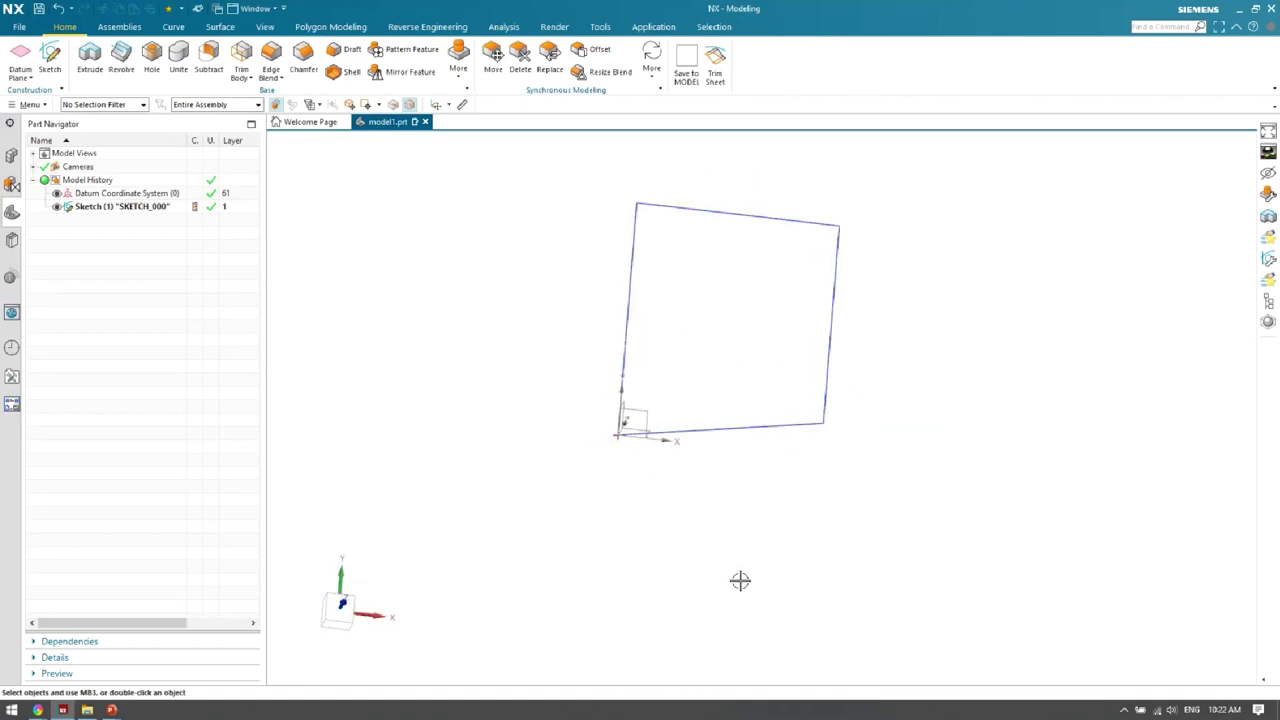
scroll(921, 518, "up", 1)
scroll(826, 506, "up", 2)
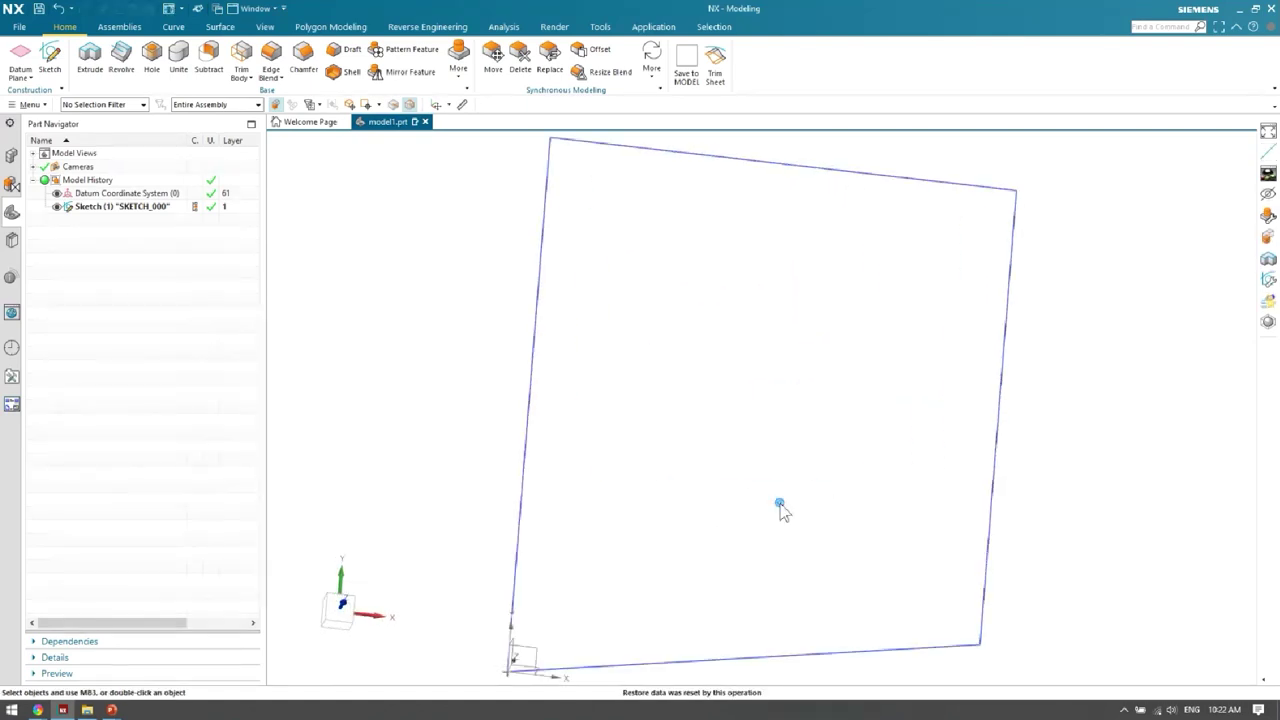
scroll(811, 414, "down", 1)
mouse_move(854, 623)
middle_mouse_down()
mouse_move(657, 663)
mouse_move(726, 586)
middle_mouse_up()
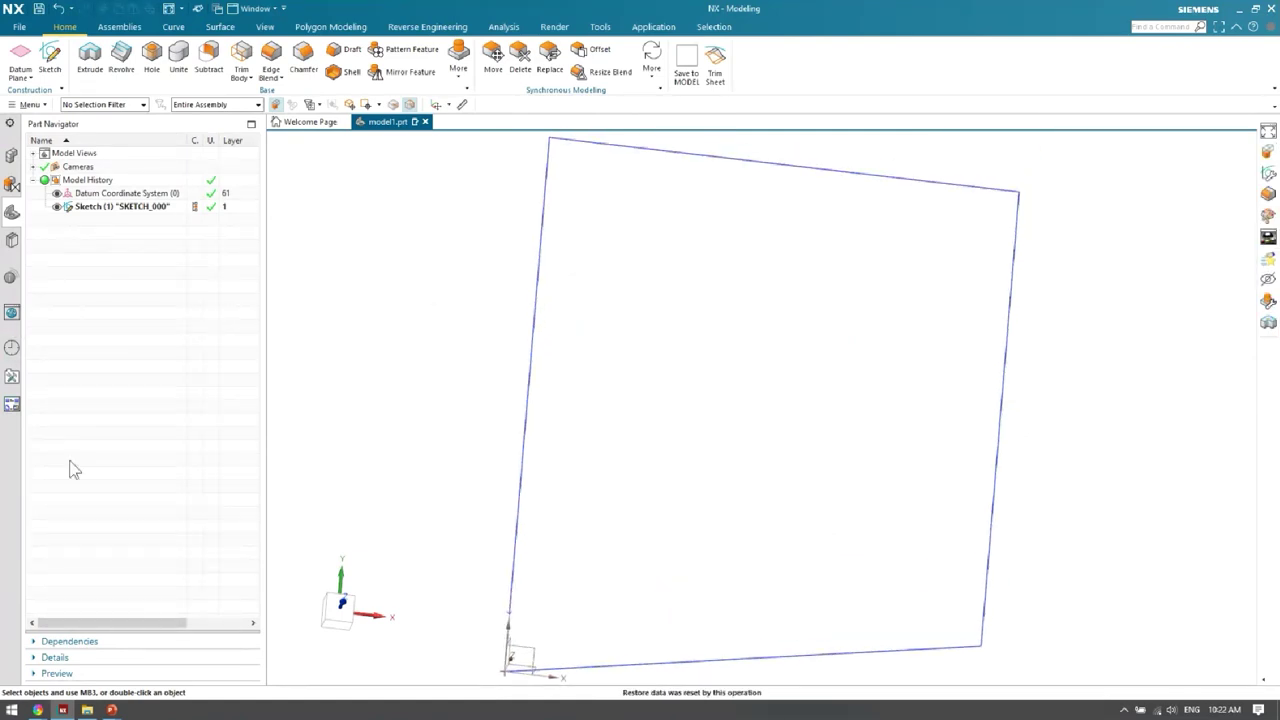
Switch to the PowerPoint slide show and advance from Sketch Demo to the Automatic Work Part Change slide.
mouse_move(113, 710)
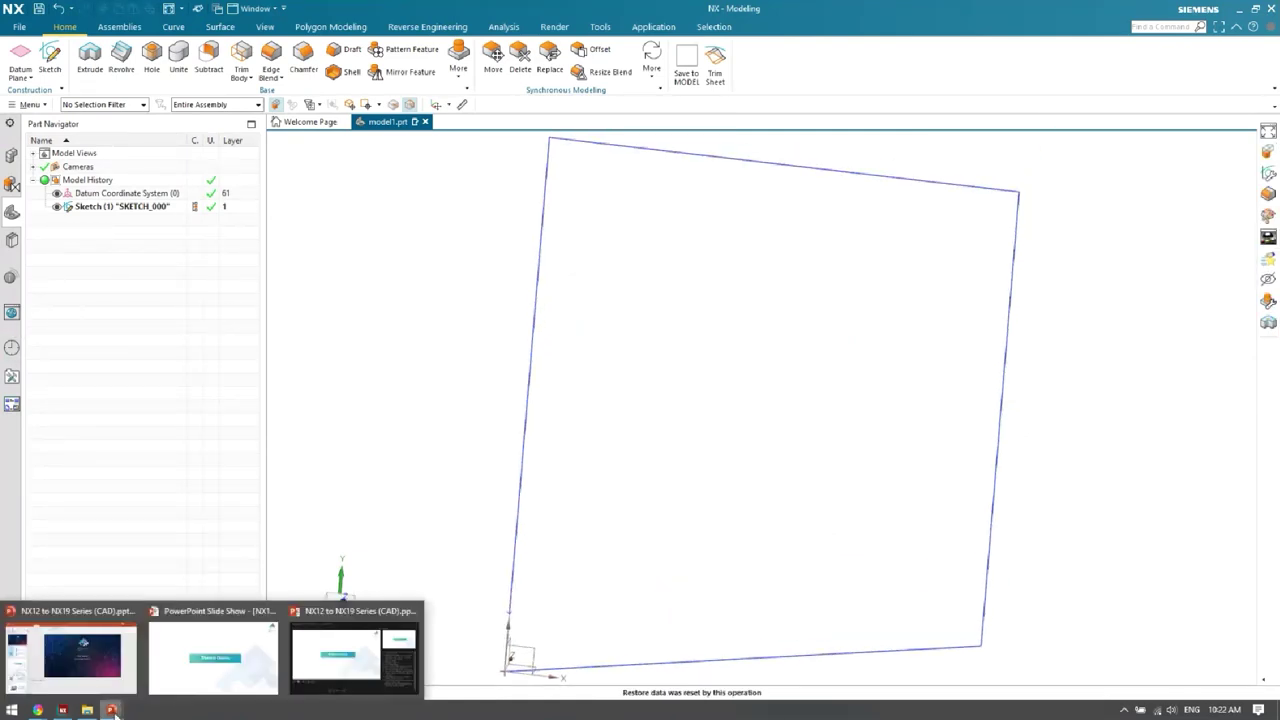
left_click(214, 684)
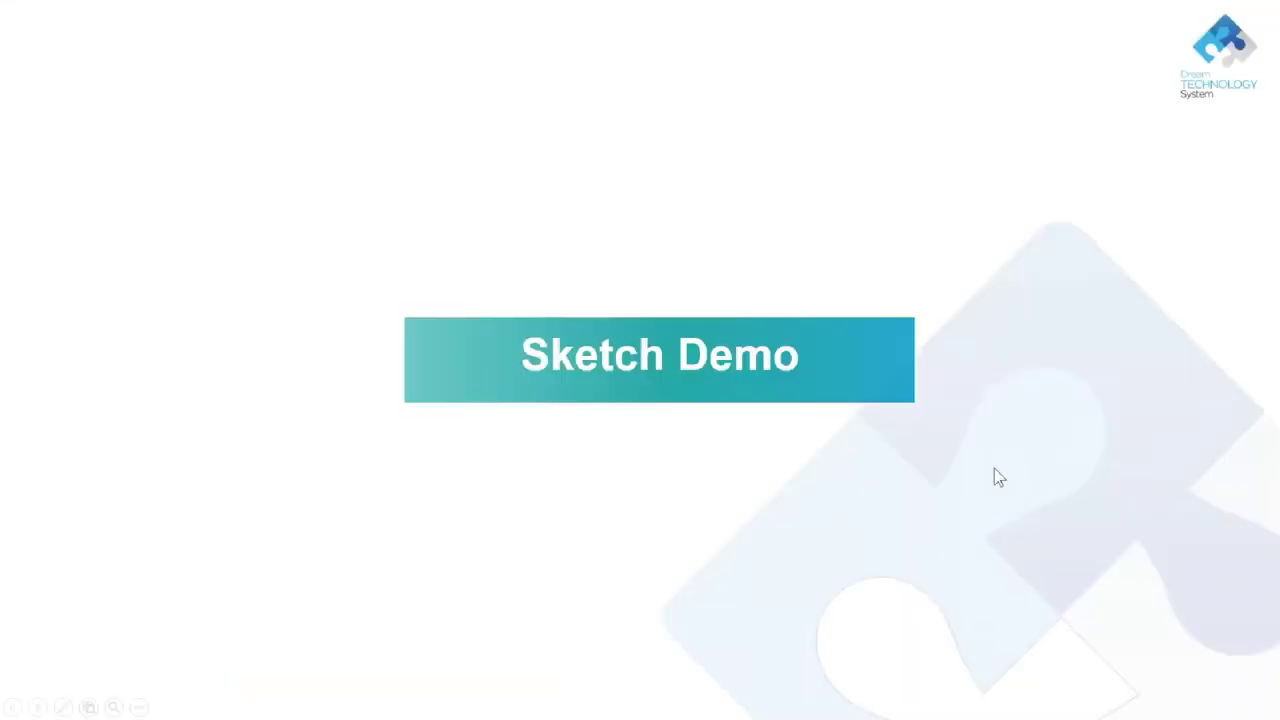
left_click(875, 469)
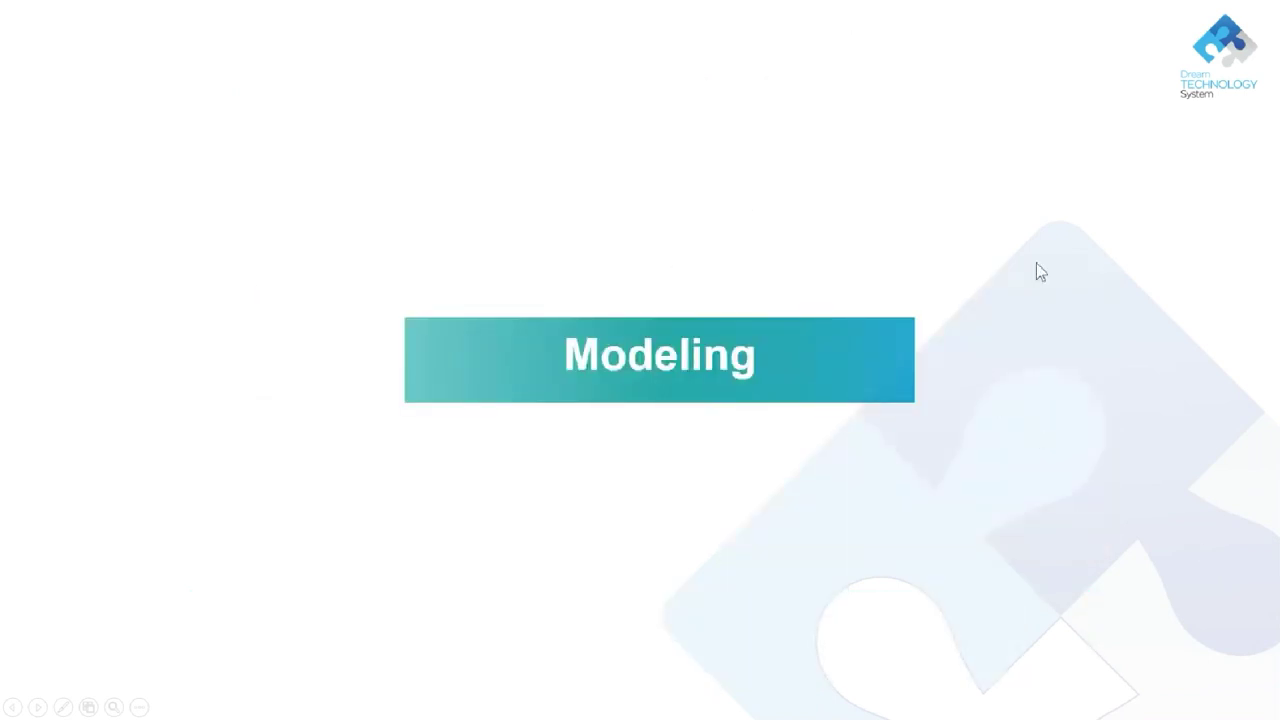
key("Right")
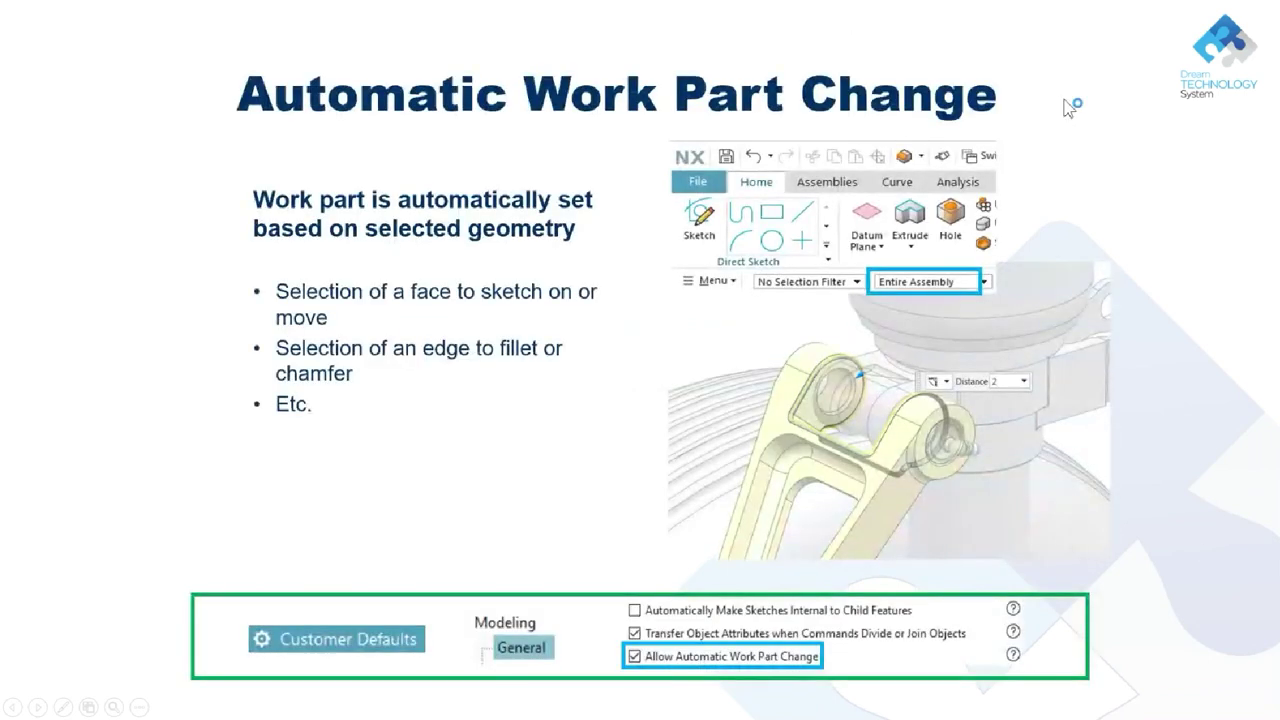
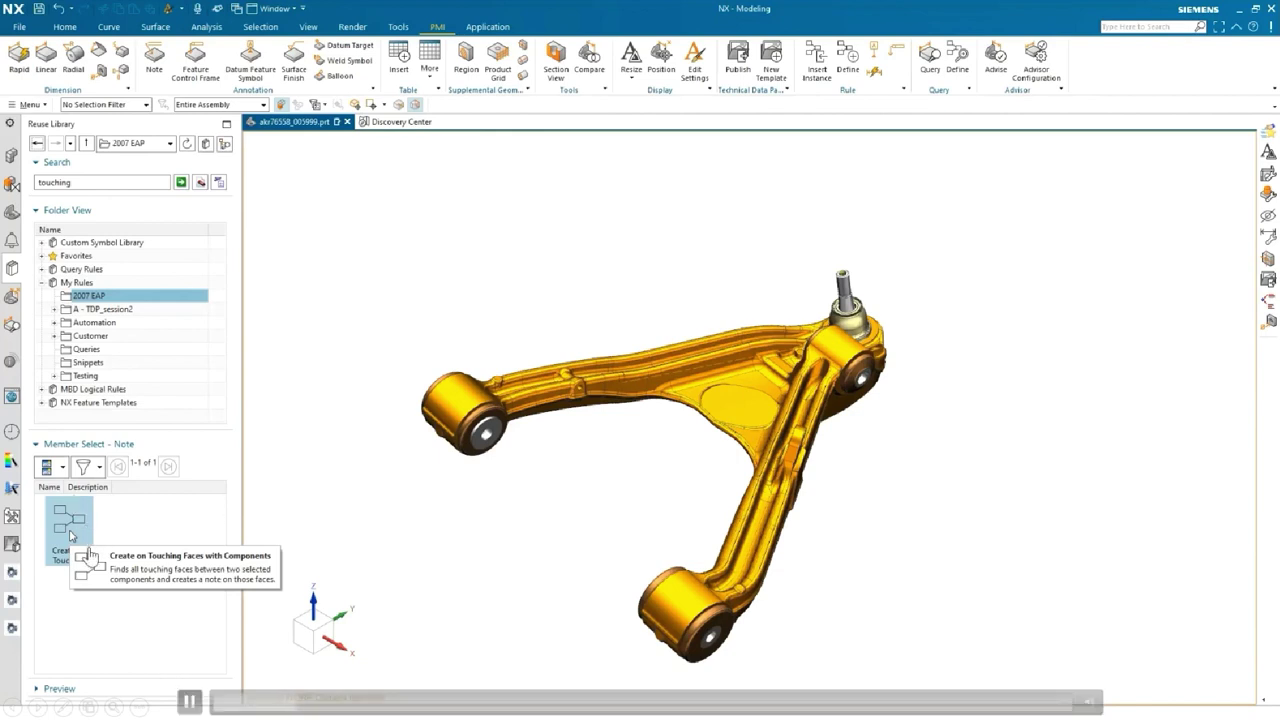
Create a touching-faces note between the control arm and its lower bushing with the Create on Touching Faces rule, and select the note.
double_click(70, 533)
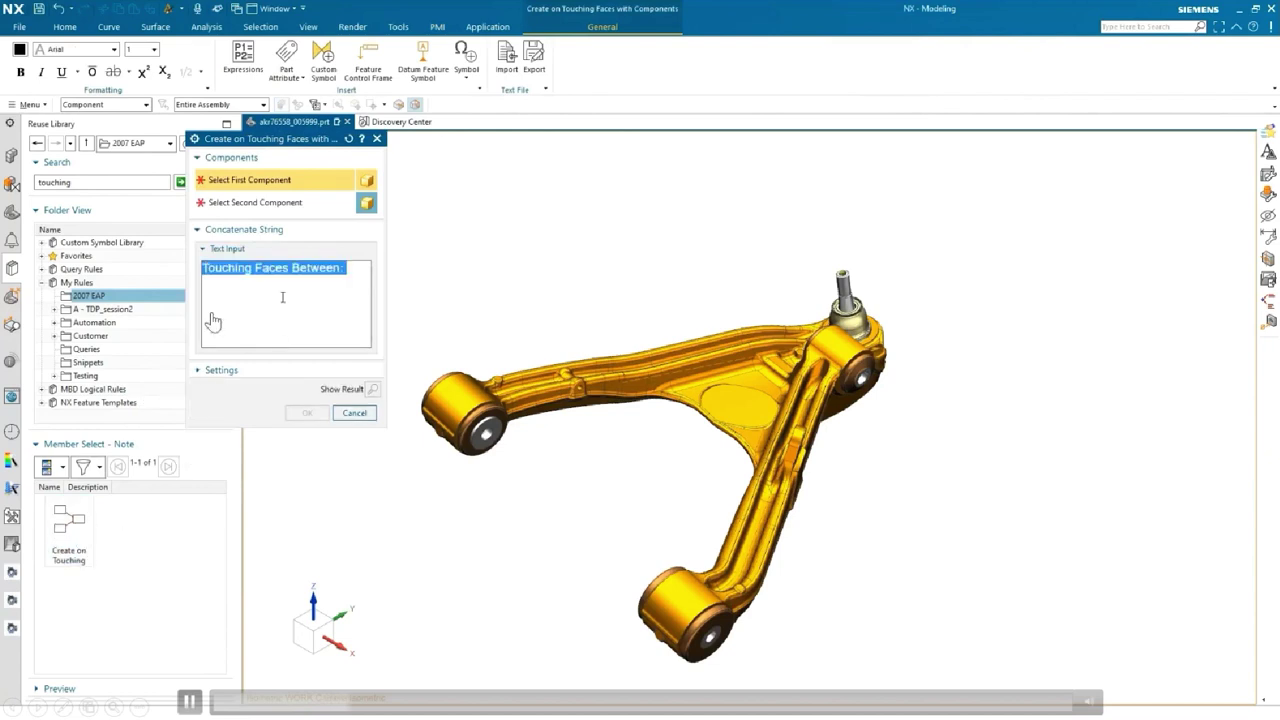
left_click(690, 392)
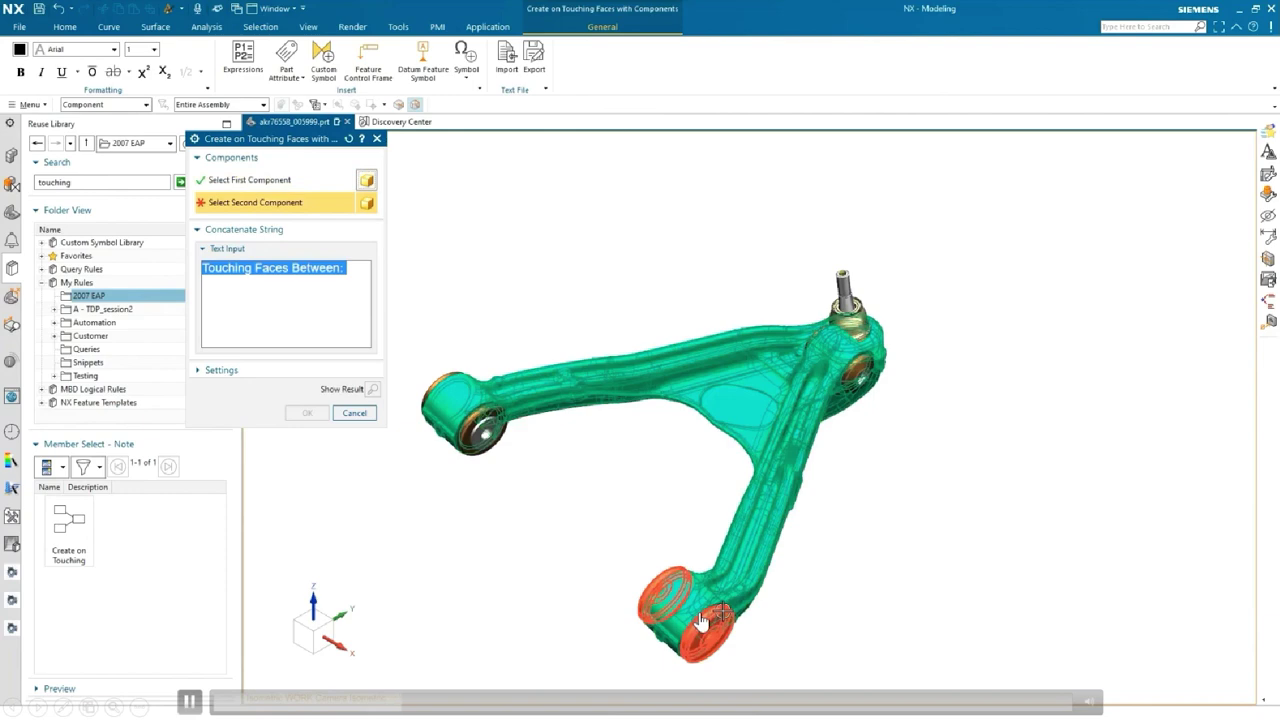
left_click(700, 622)
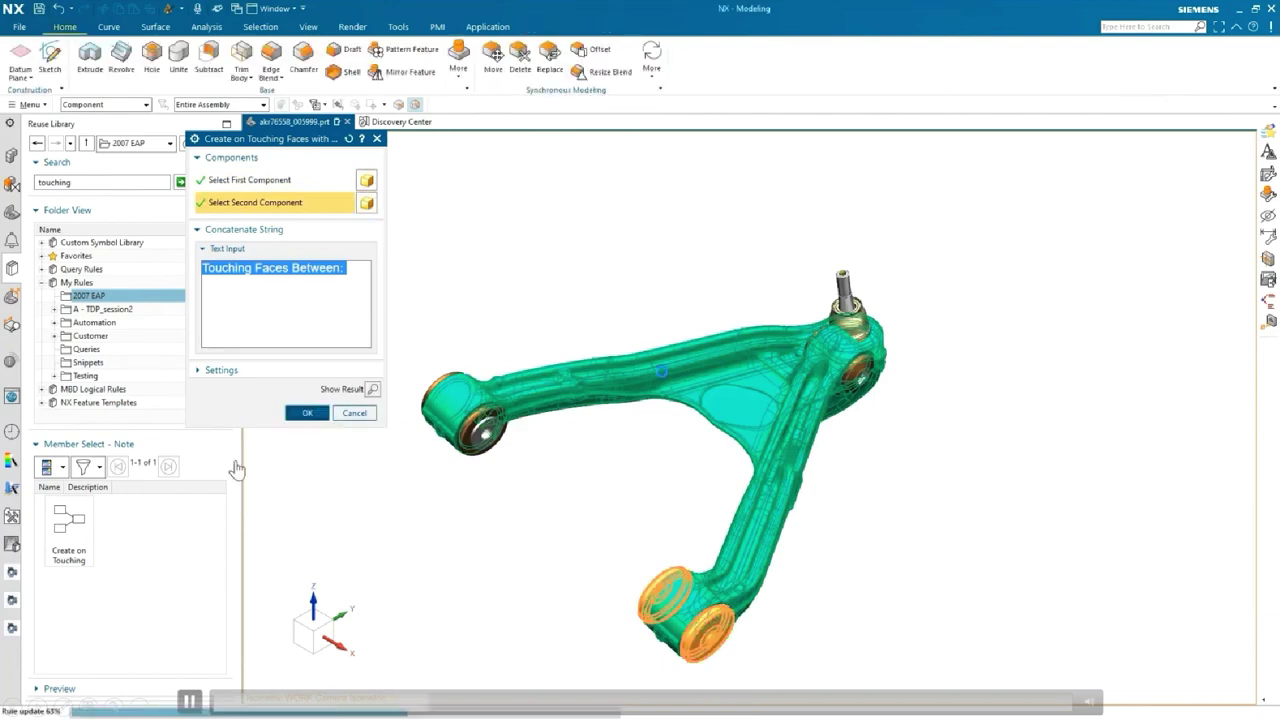
left_click(307, 413)
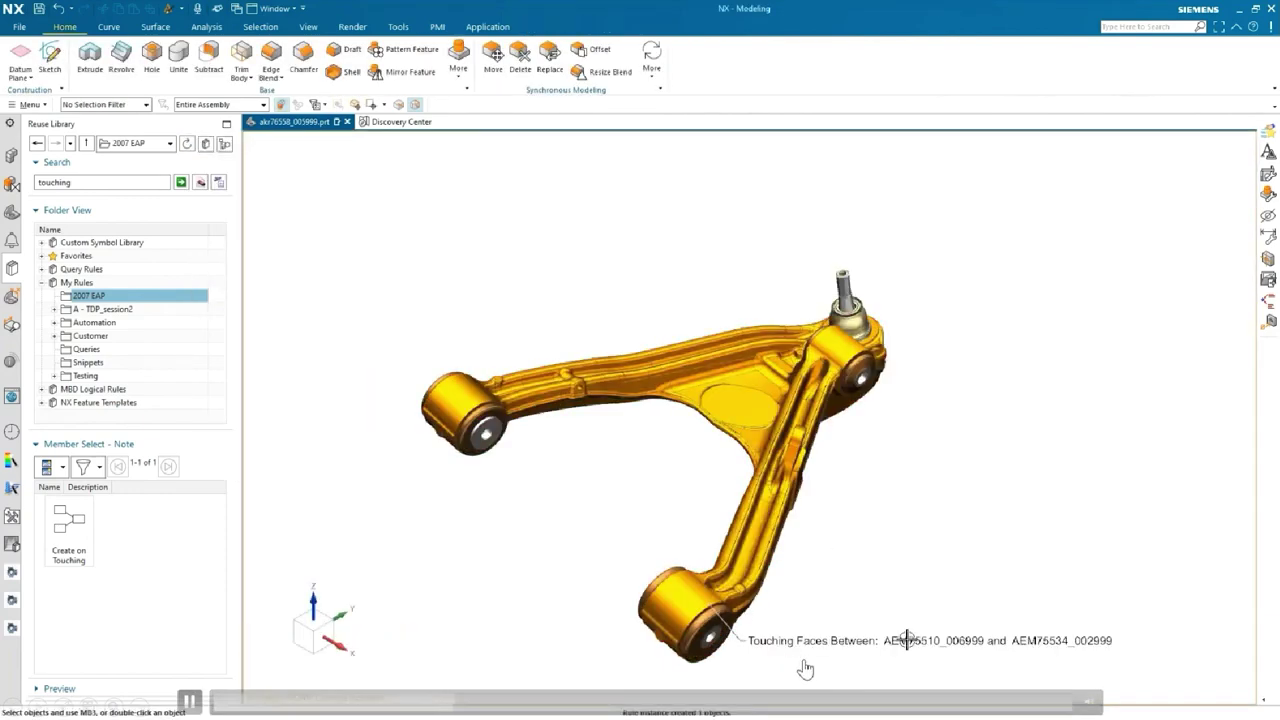
left_click(795, 640)
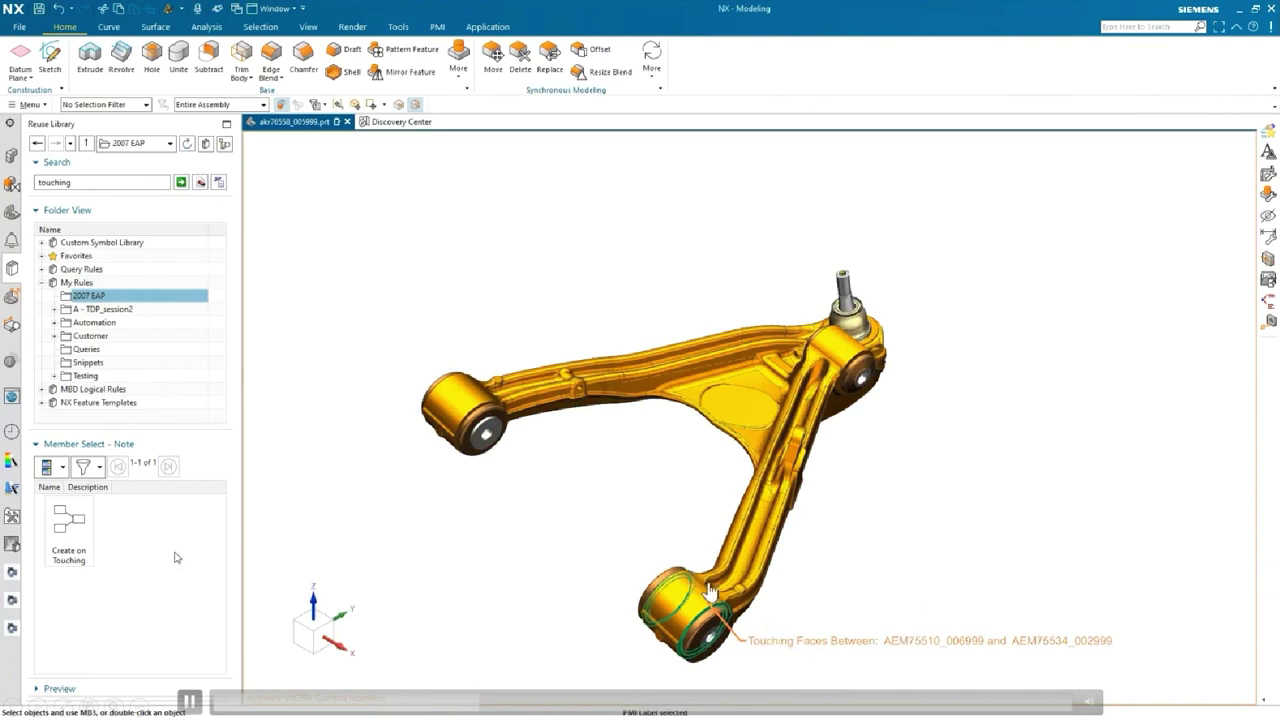
Create a second touching-faces note between the control arm and the ball joint with the same rule.
double_click(68, 530)
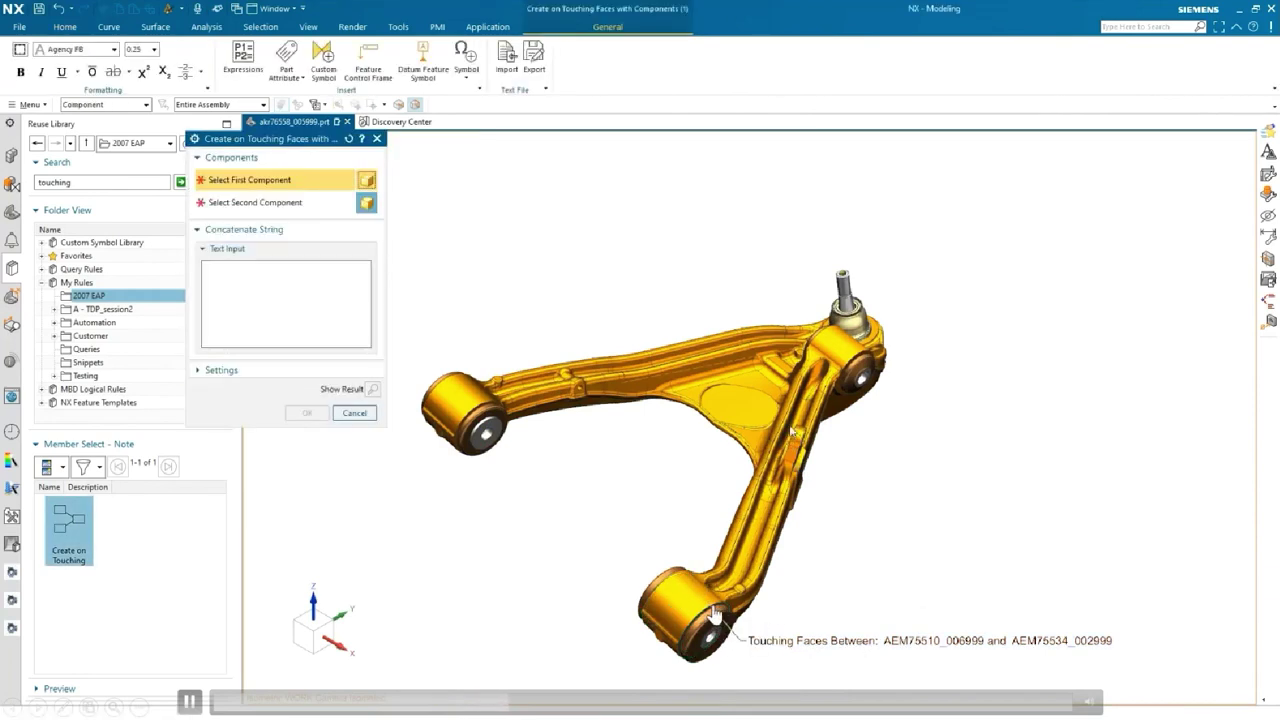
left_click(714, 615)
left_click(850, 330)
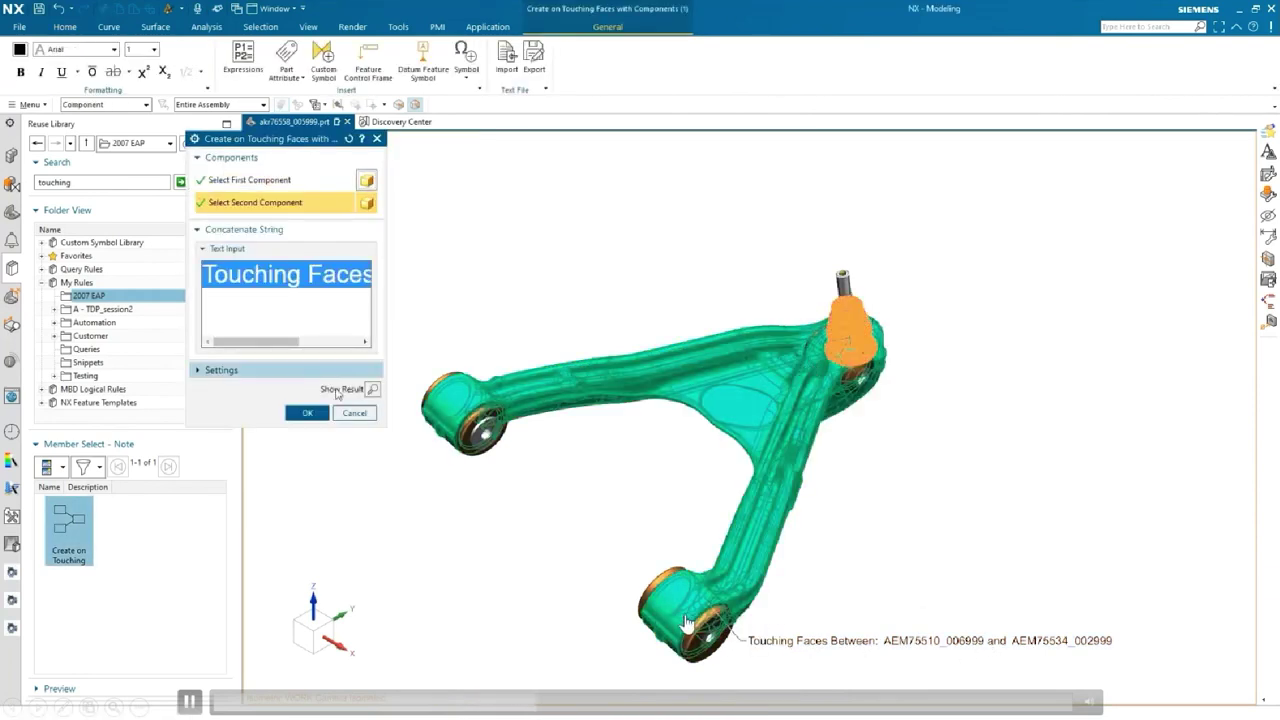
left_click(307, 413)
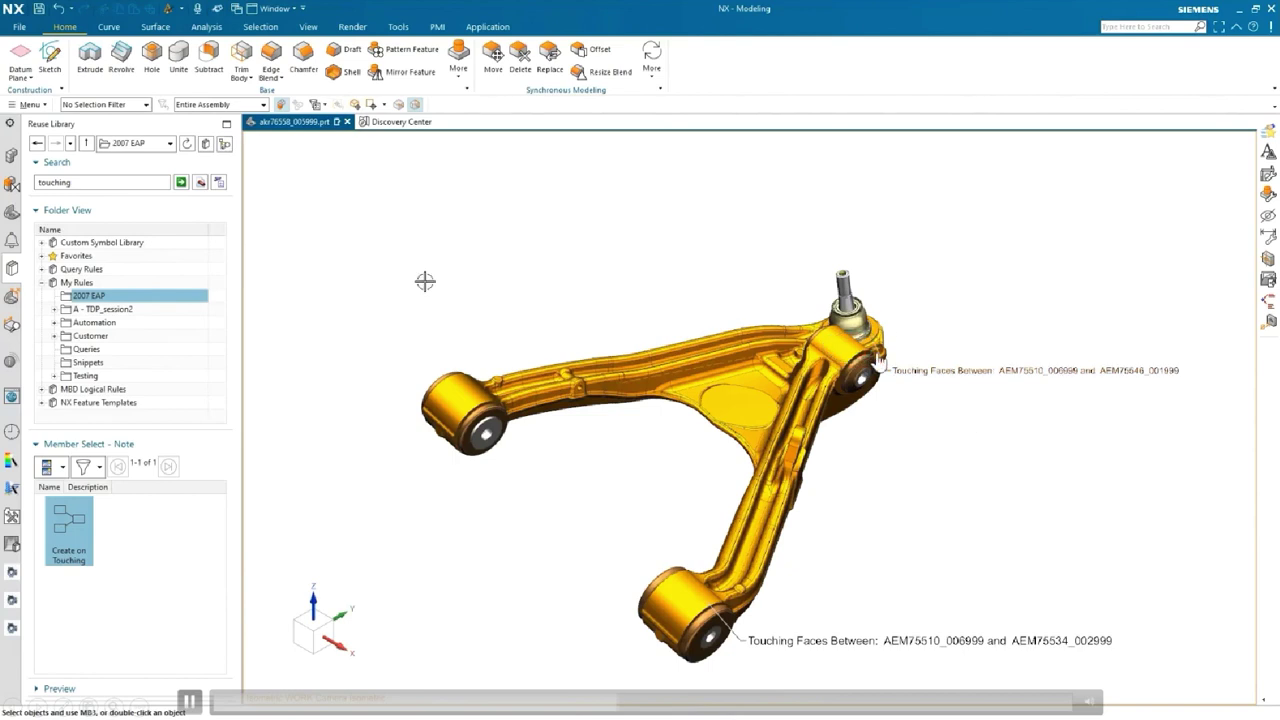
Start the Name Components rule from the Note folder of the MBD Logical Rules.
left_click(43, 389)
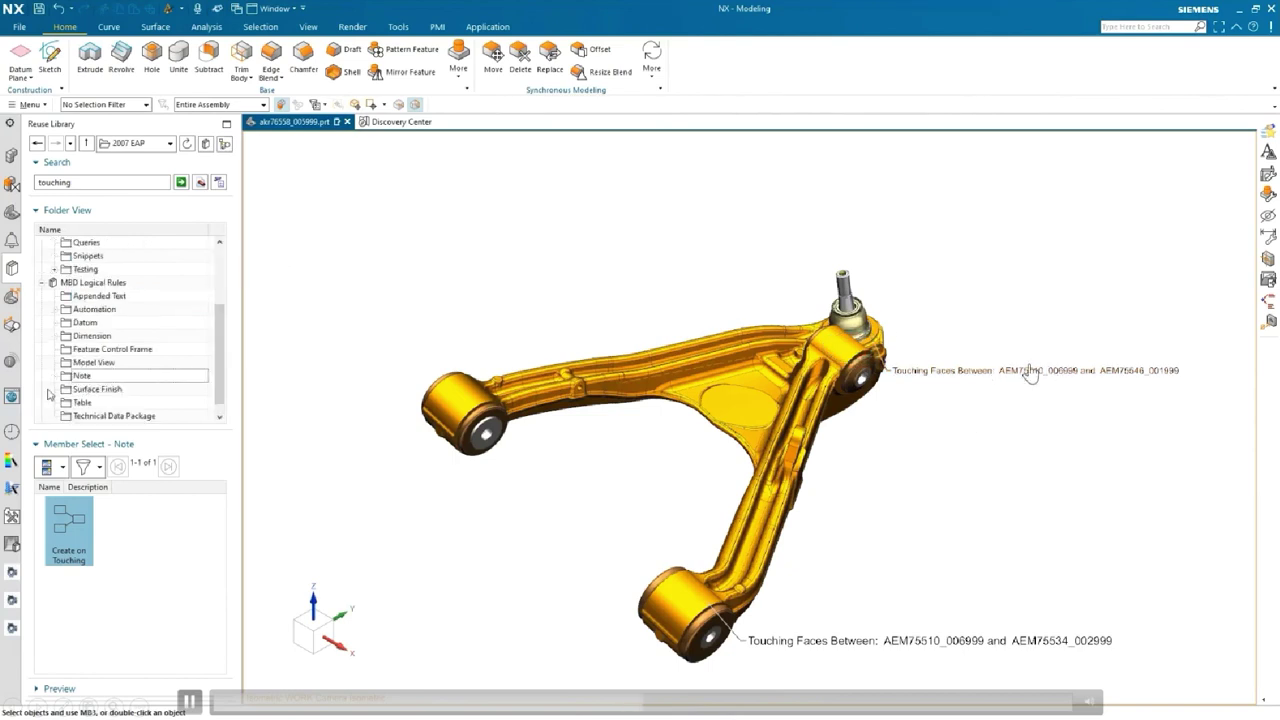
left_click(81, 377)
scroll(125, 600, "down", 2)
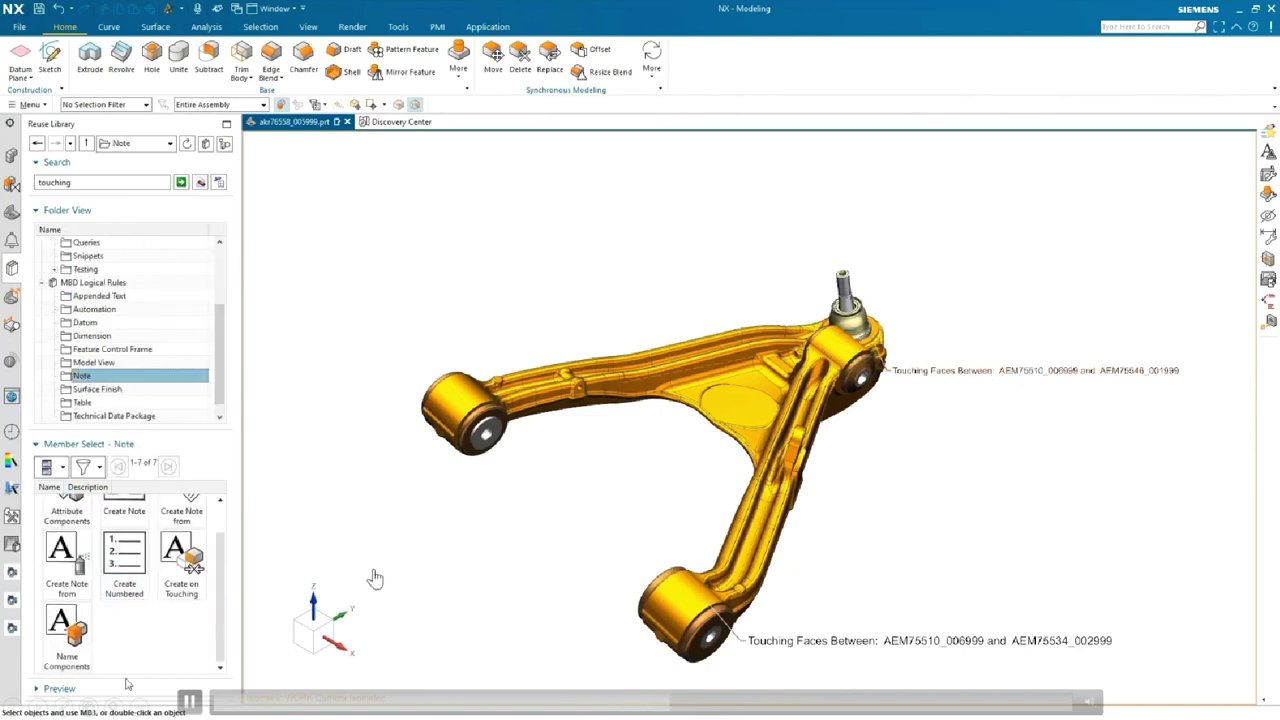
double_click(70, 640)
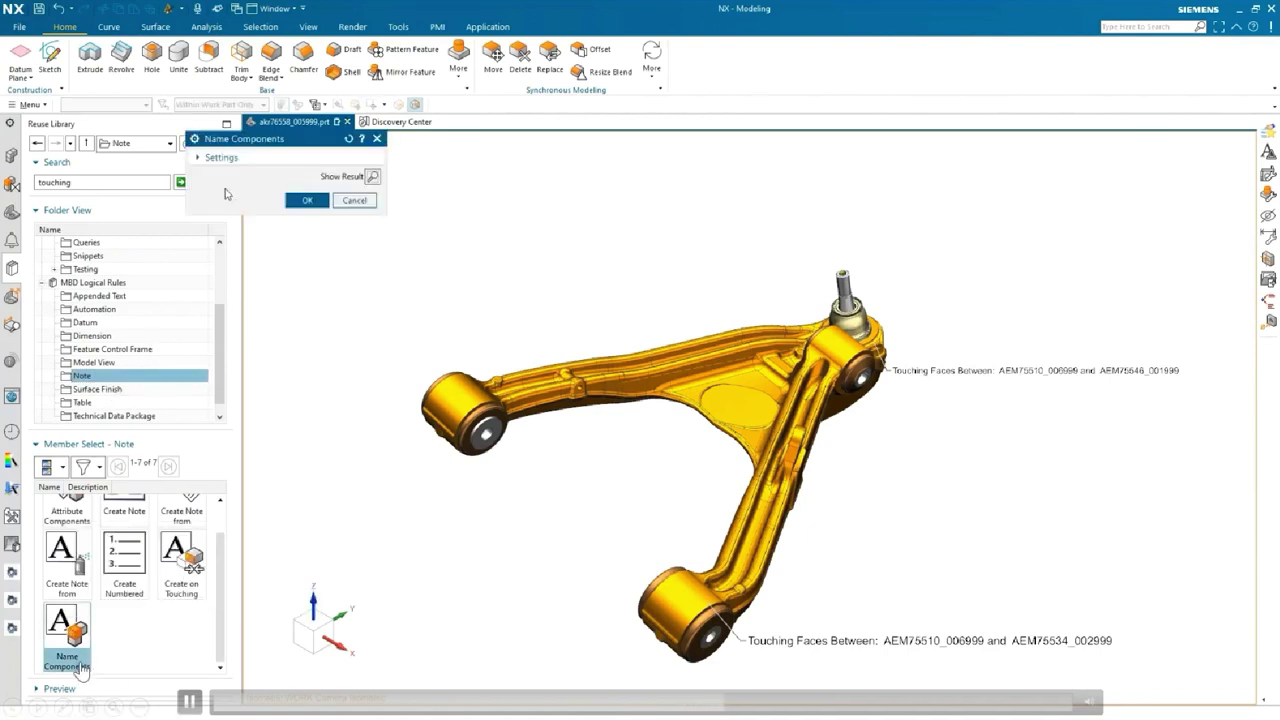
left_click(189, 700)
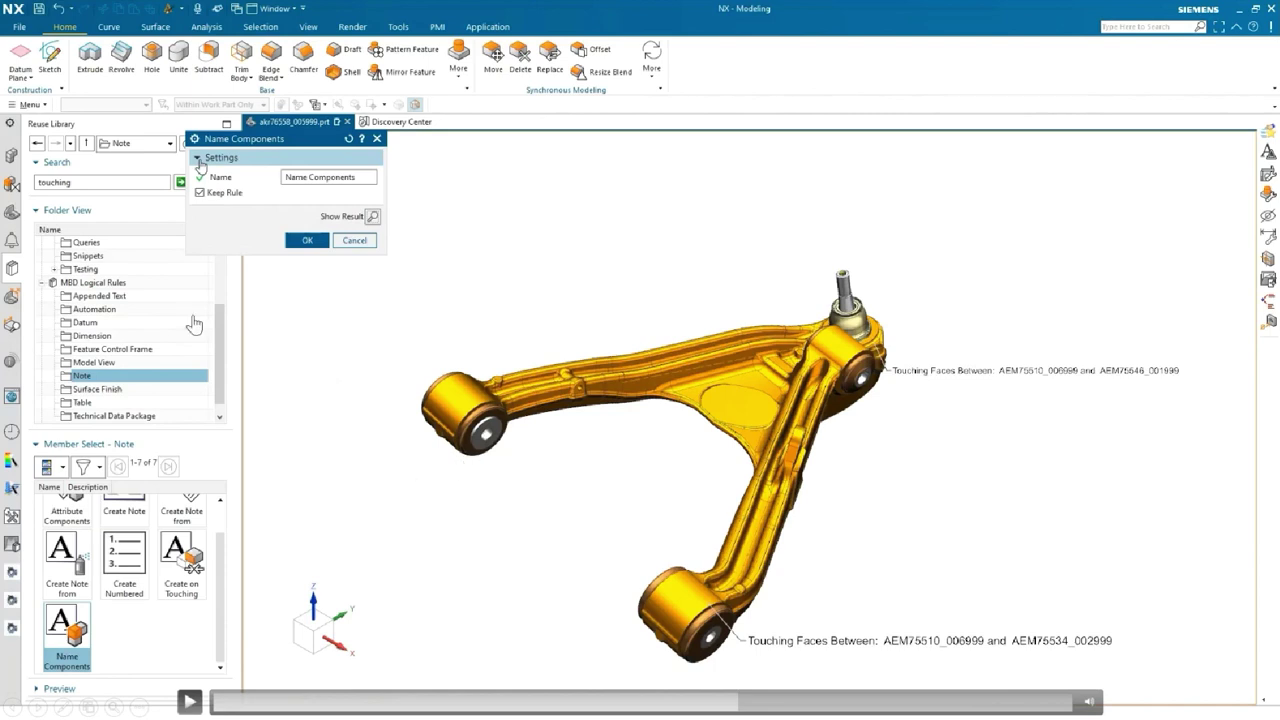
left_click(195, 701)
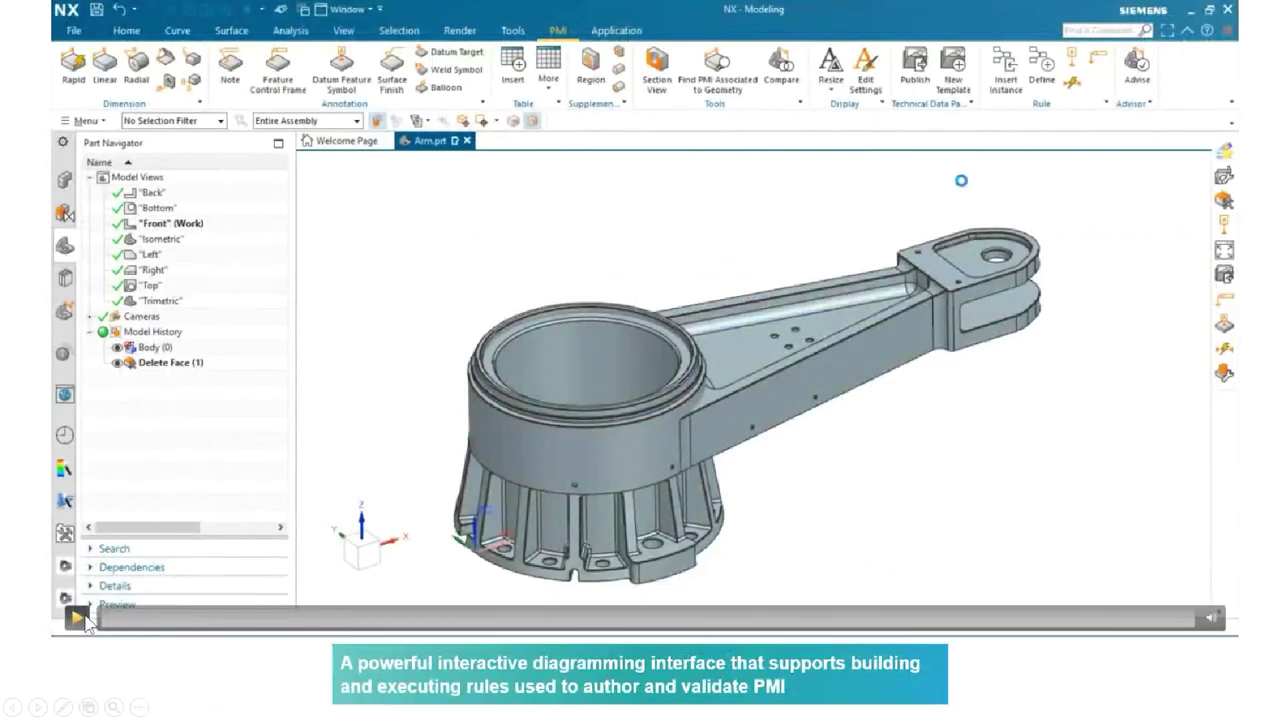
left_click(79, 618)
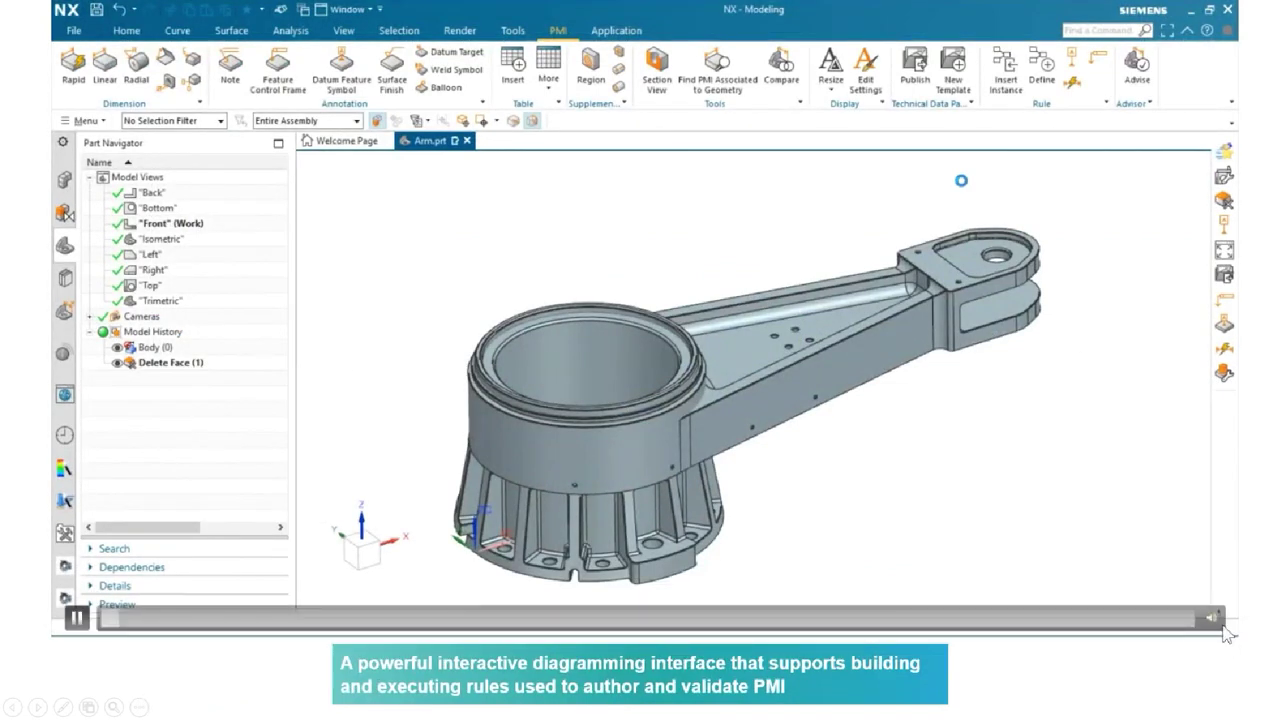
mouse_move(1215, 619)
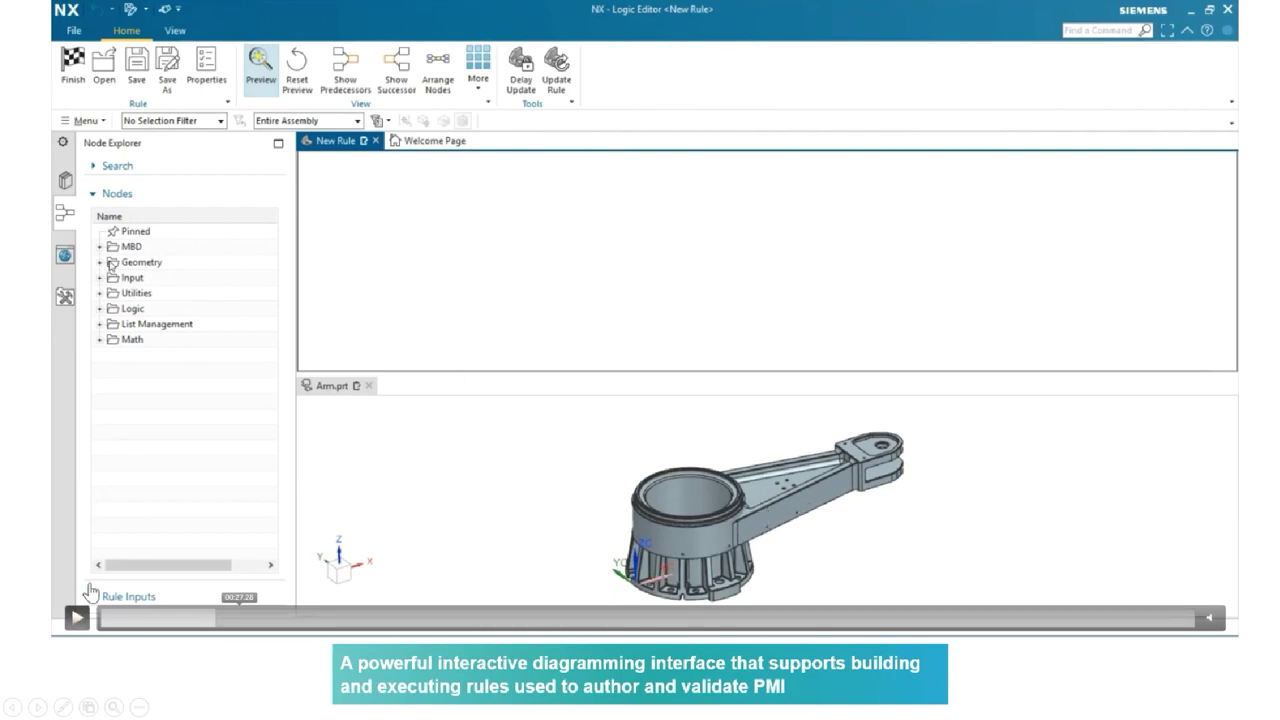
left_click(77, 618)
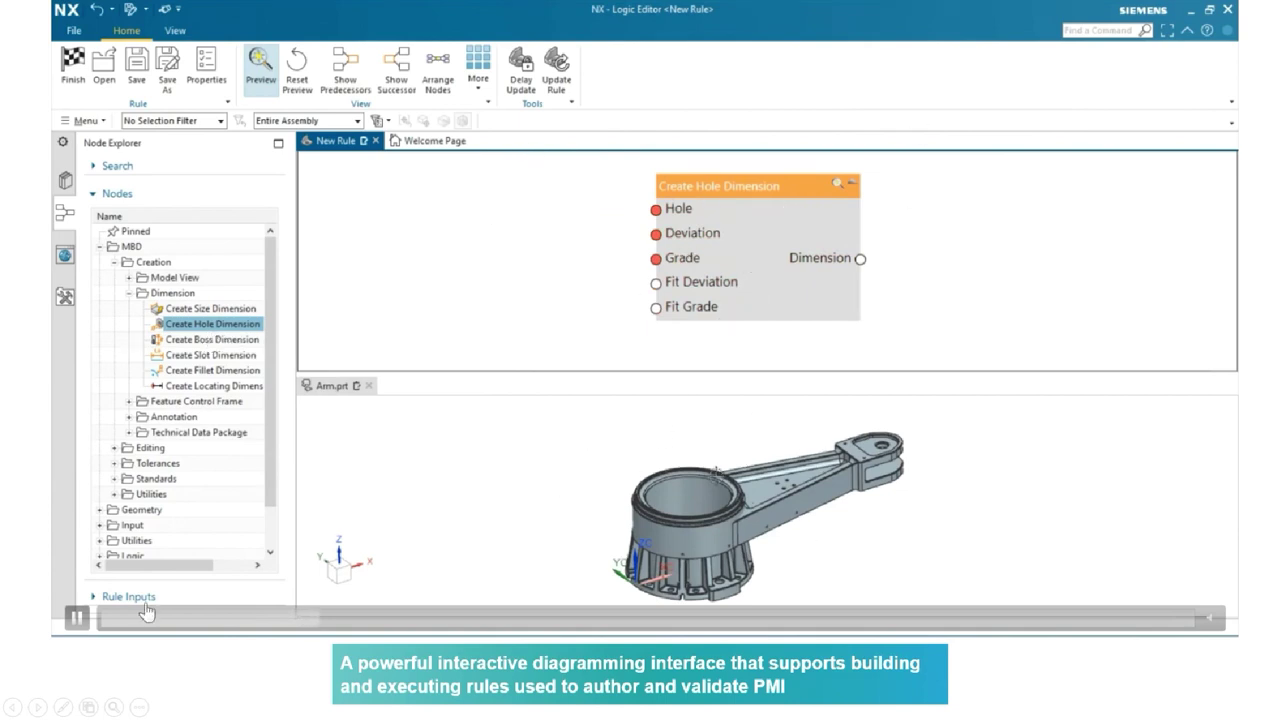
left_click(86, 621)
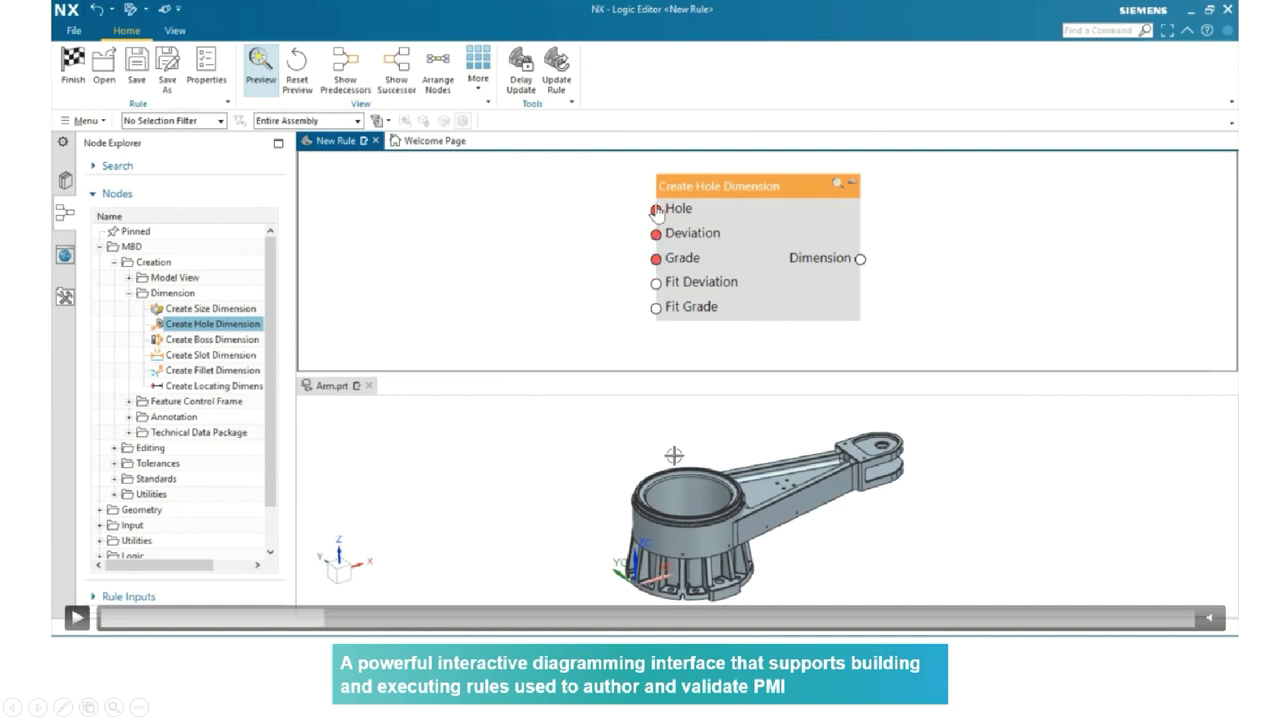
left_click(77, 618)
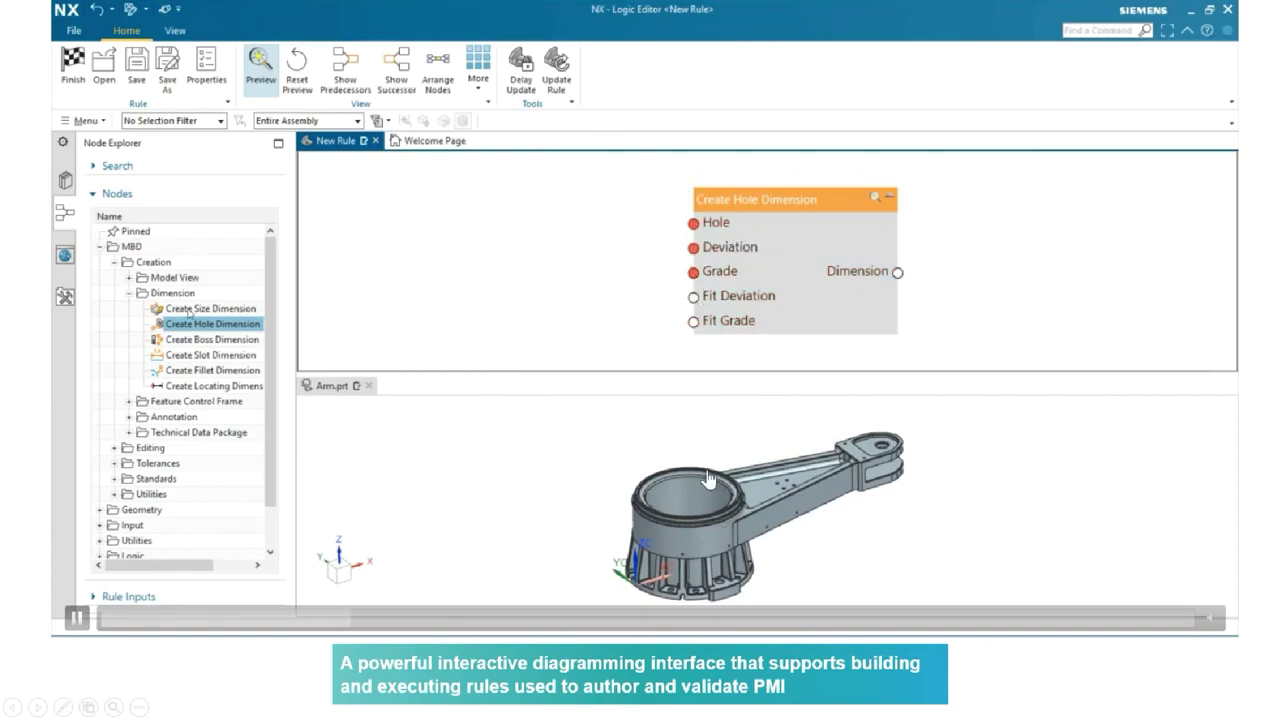
Collapse the MBD Creation nodes, expand the Geometry nodes and select Find Hole under Topological Features Identification.
left_click(115, 262)
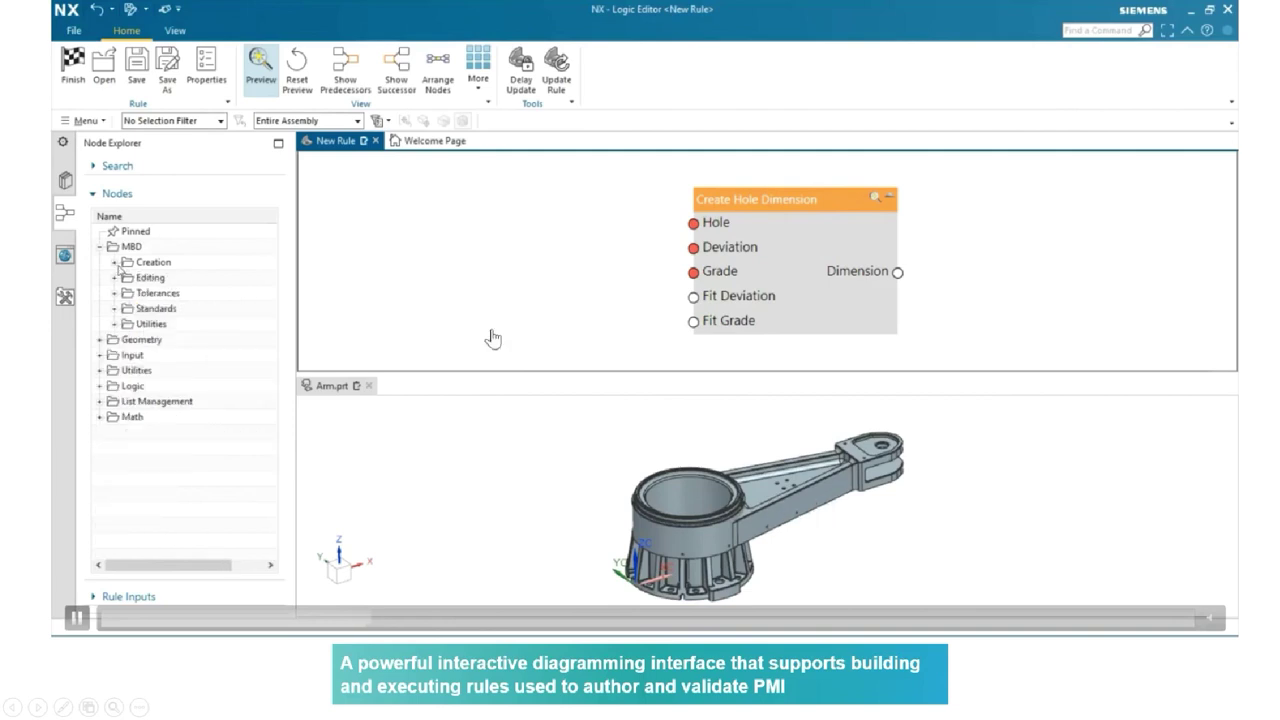
left_click(100, 339)
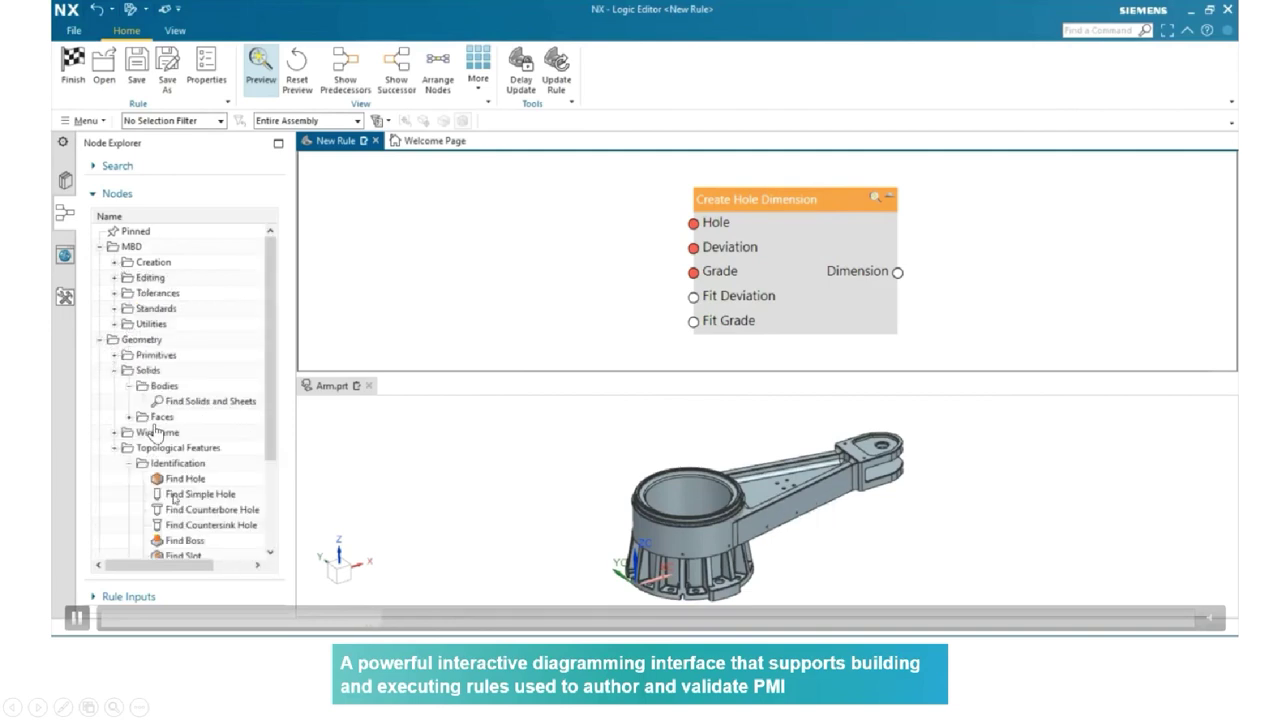
left_click(184, 480)
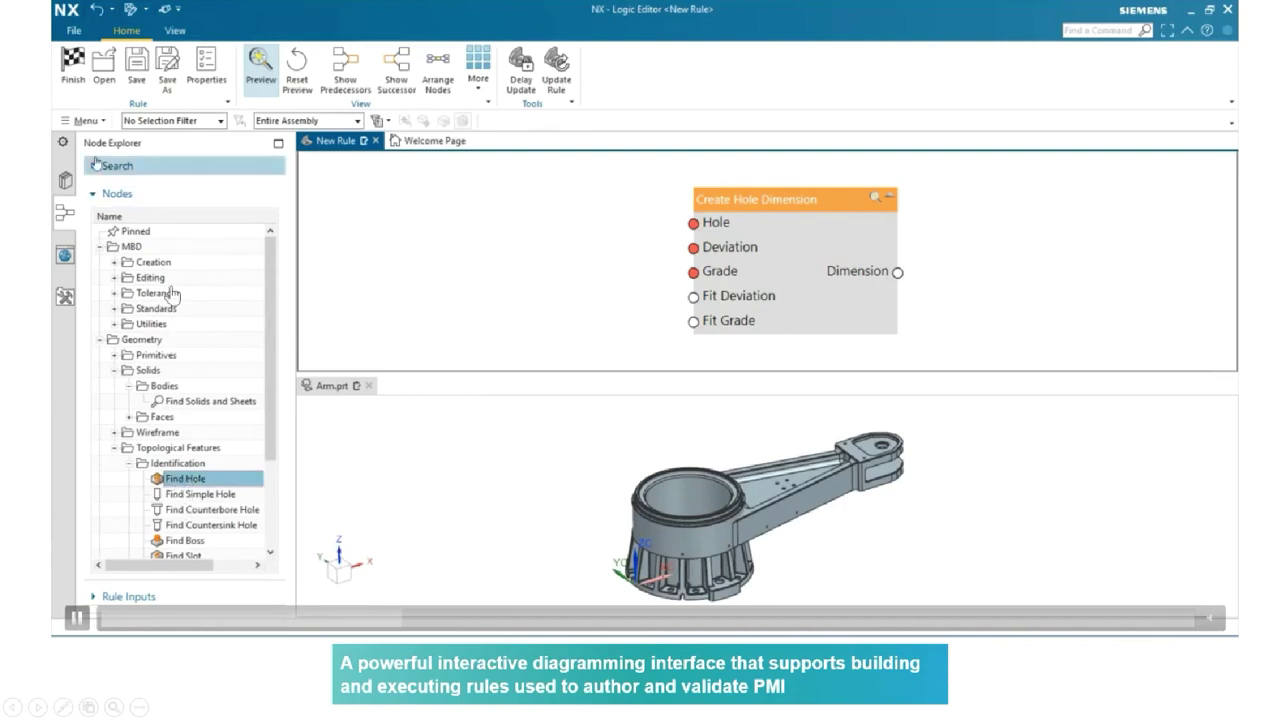
Search the nodes for "find hol" and add the Find Hole node to the rule diagram beside Create Hole Dimension.
left_click(174, 160)
double_click(155, 190)
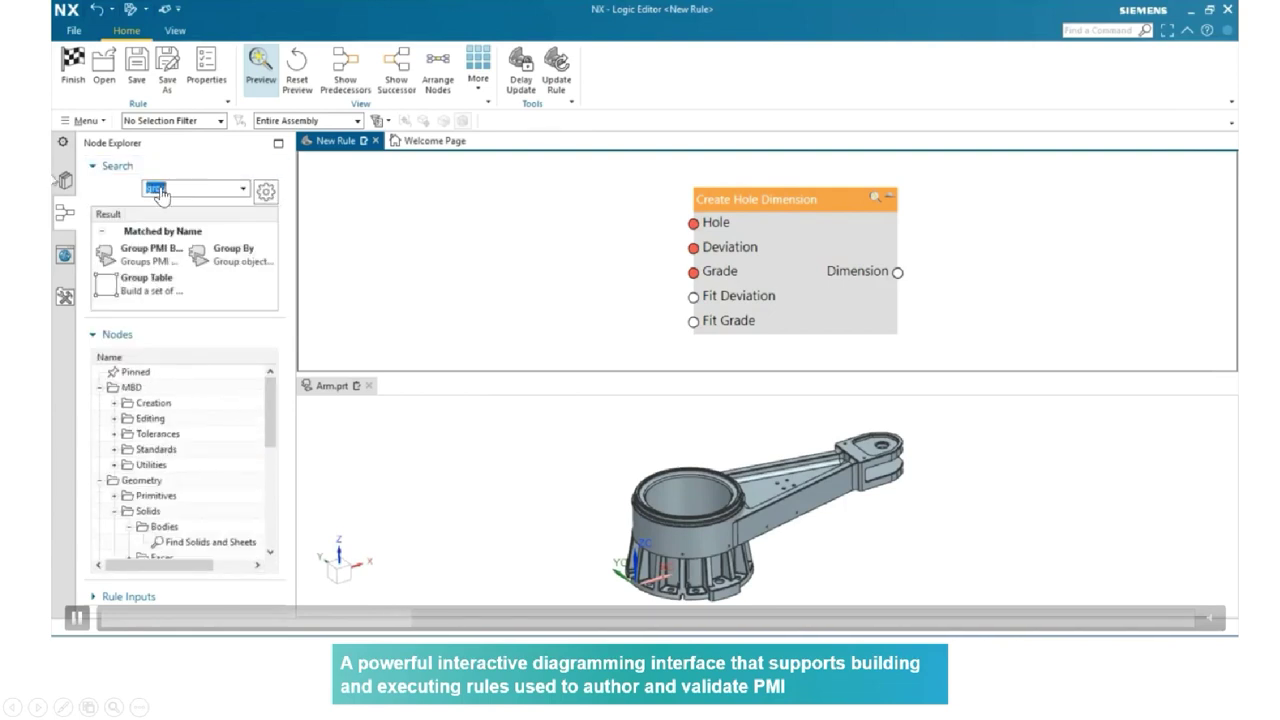
type("find")
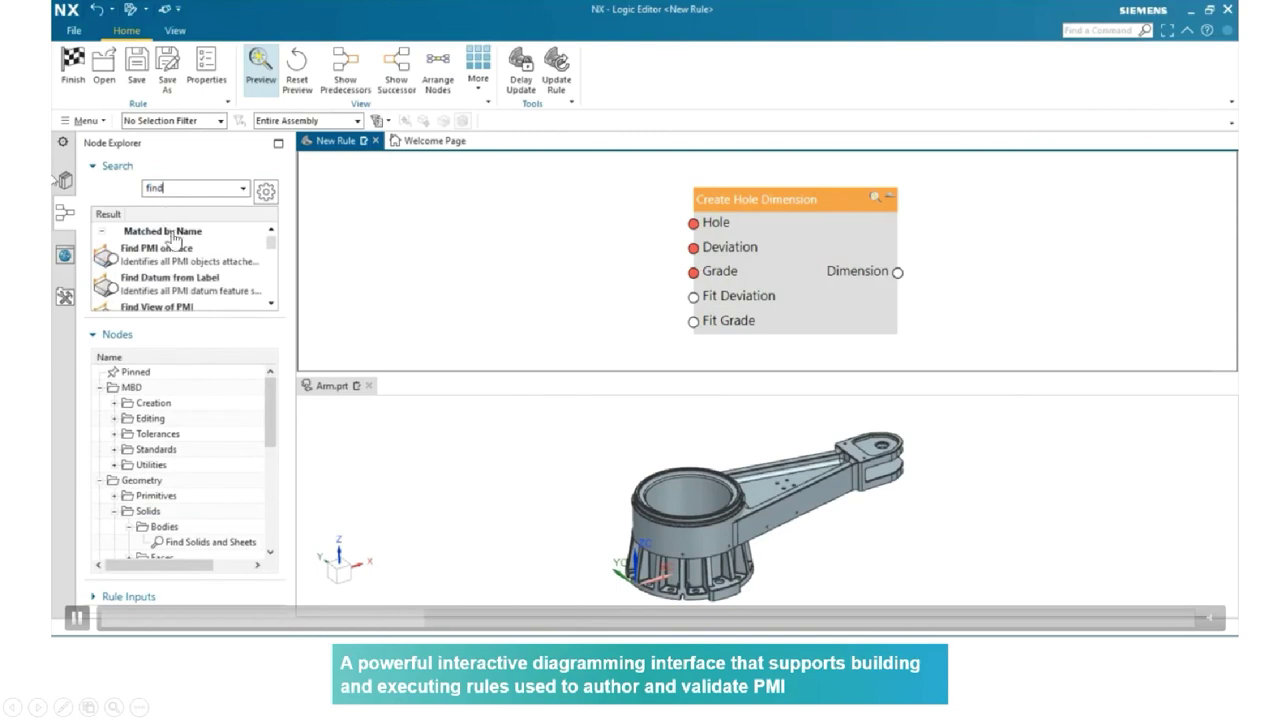
type(" hol")
left_click(158, 256)
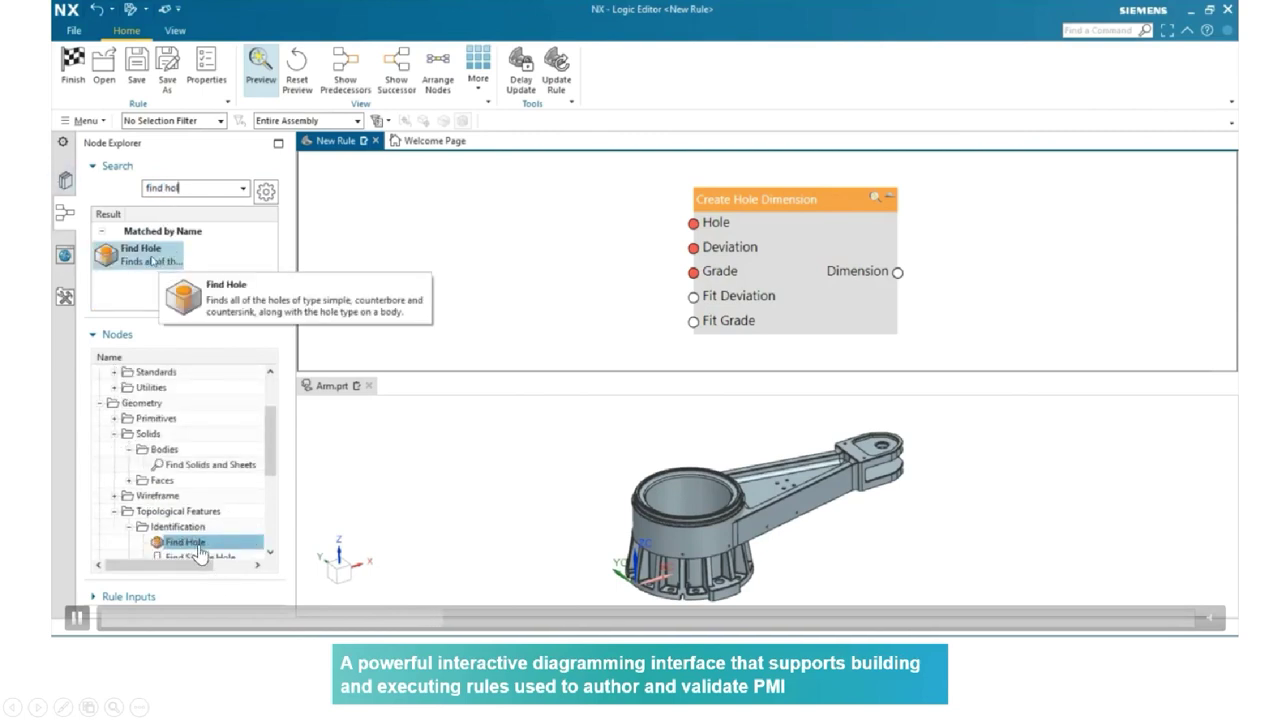
left_click_drag(200, 553, 423, 263)
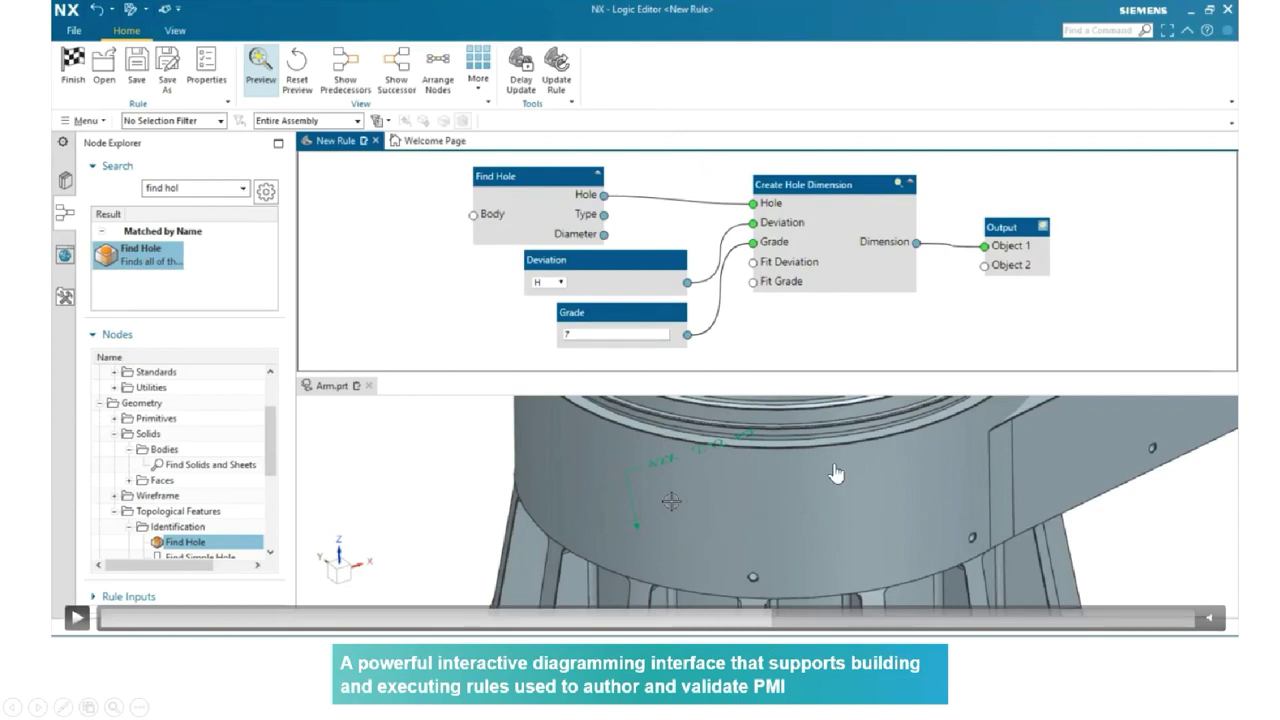
Resume the Logic Editor demo video, pause it at the dimensioned arm, and advance the slide show to NX Draw Shape.
left_click(76, 618)
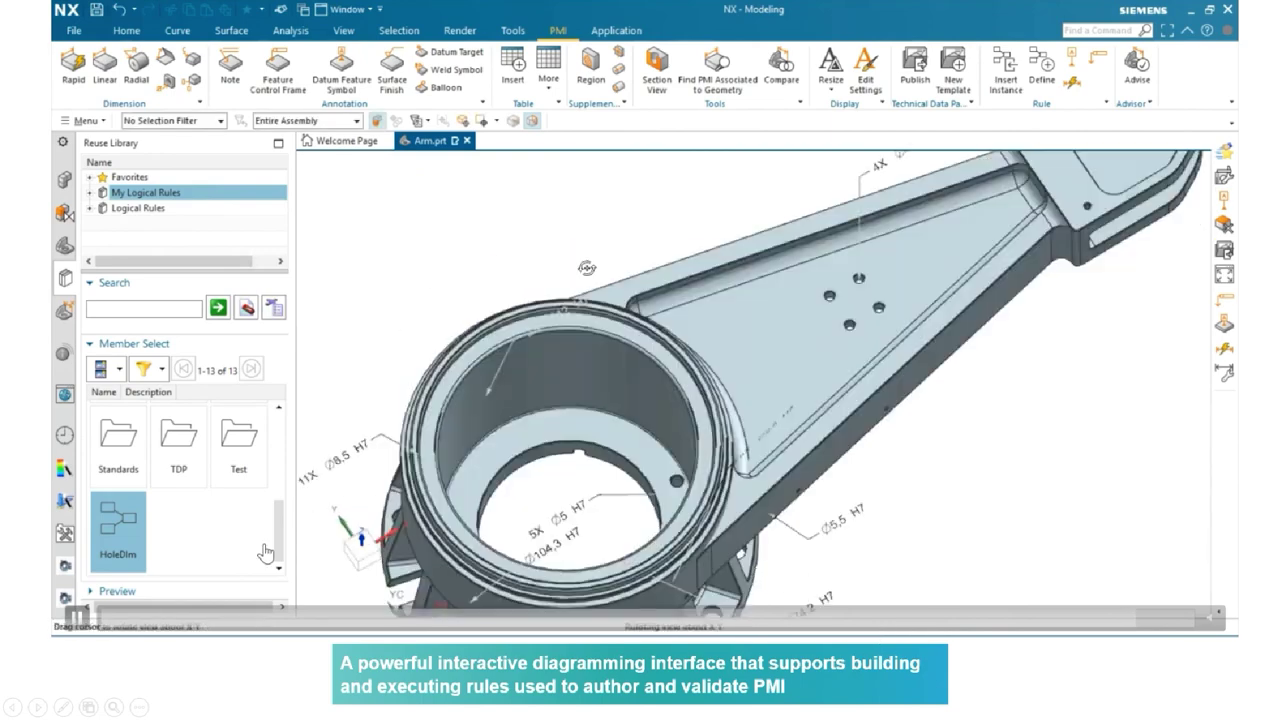
left_click(78, 617)
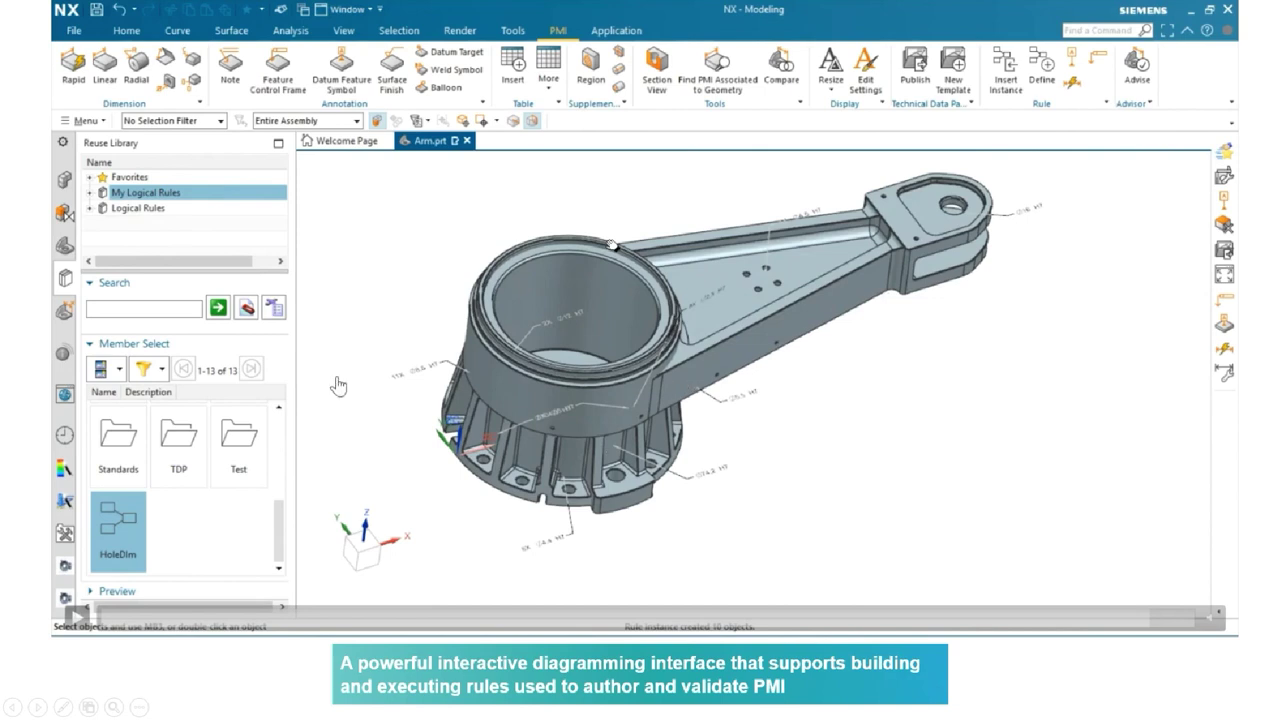
mouse_move(611, 243)
middle_mouse_down()
mouse_move(601, 285)
mouse_move(586, 266)
mouse_move(594, 237)
middle_mouse_up()
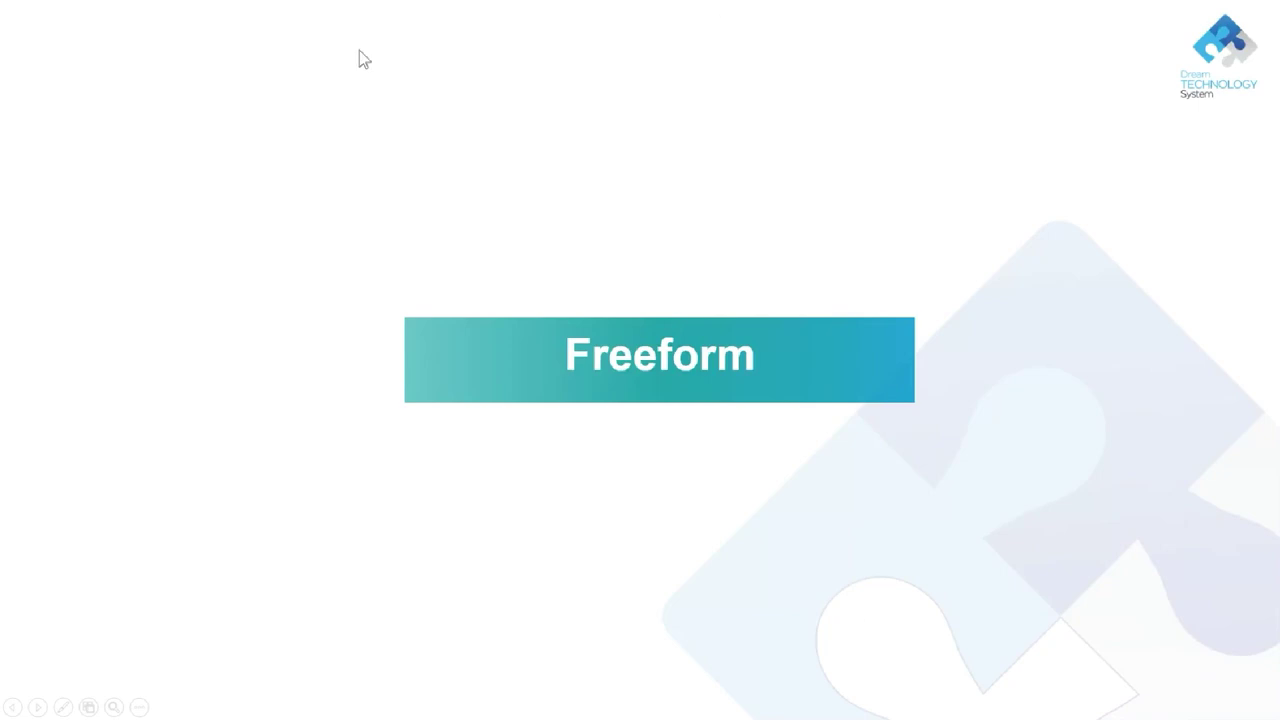
left_click(946, 196)
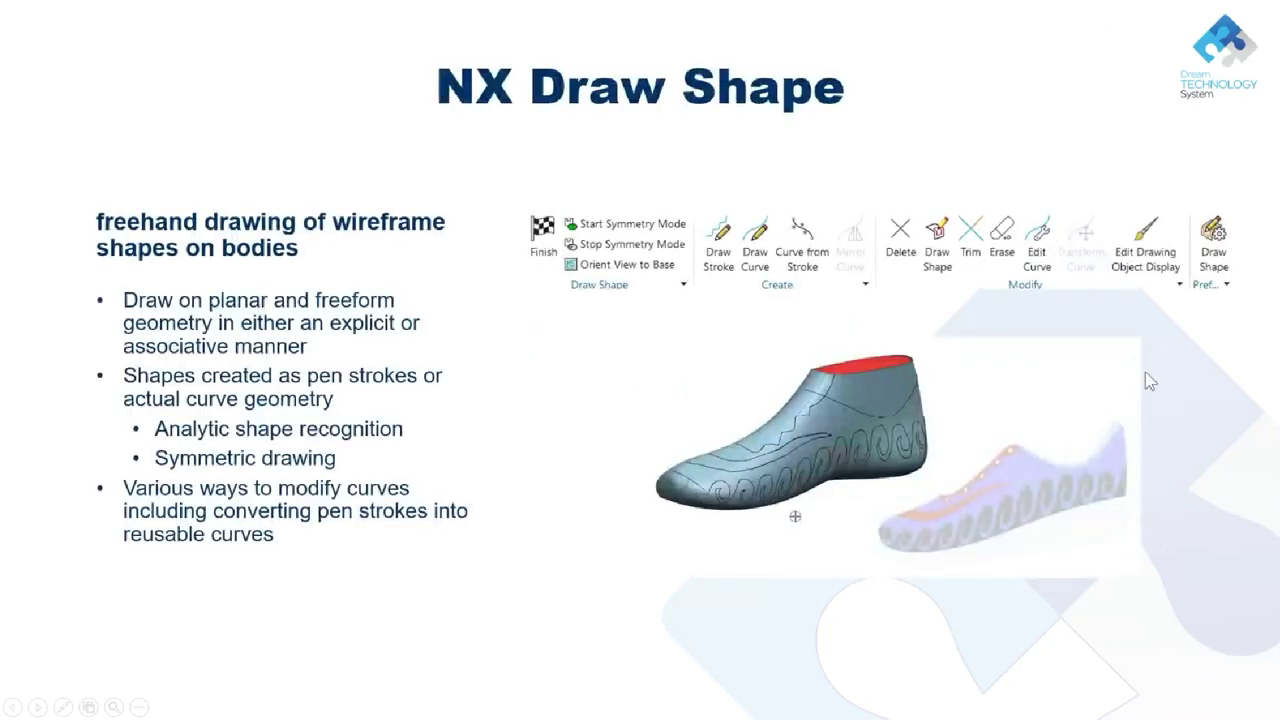
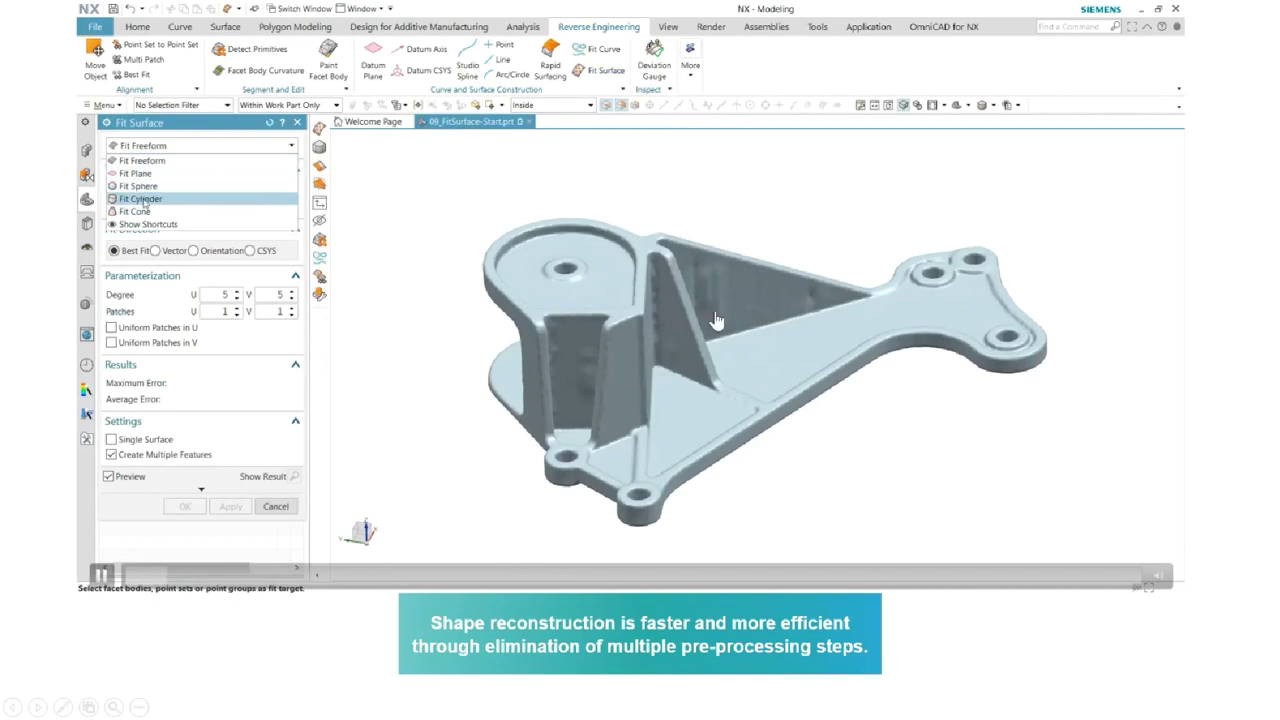
Set the Fit Surface type to Fit Cylinder for the bracket's facet body.
left_click(140, 198)
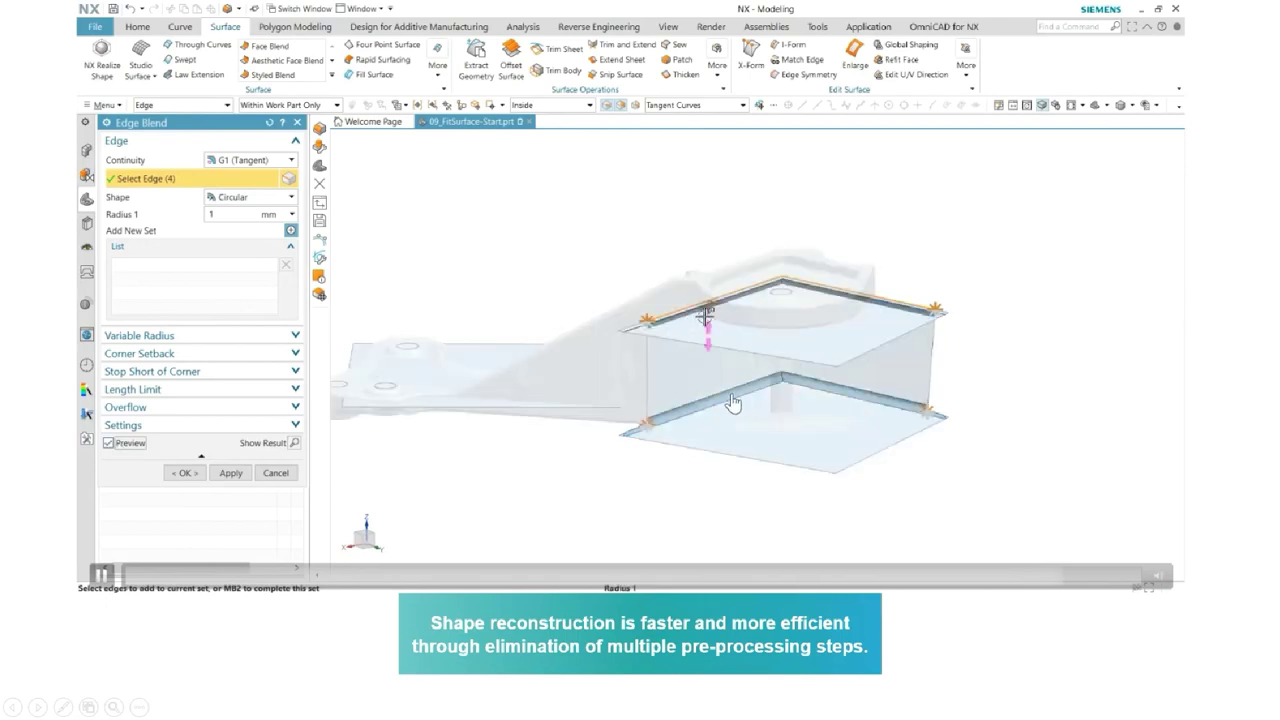
Add the vertical corner edge to the edge blend selection and blend all selected edges with a 2 mm radius.
left_click(779, 360)
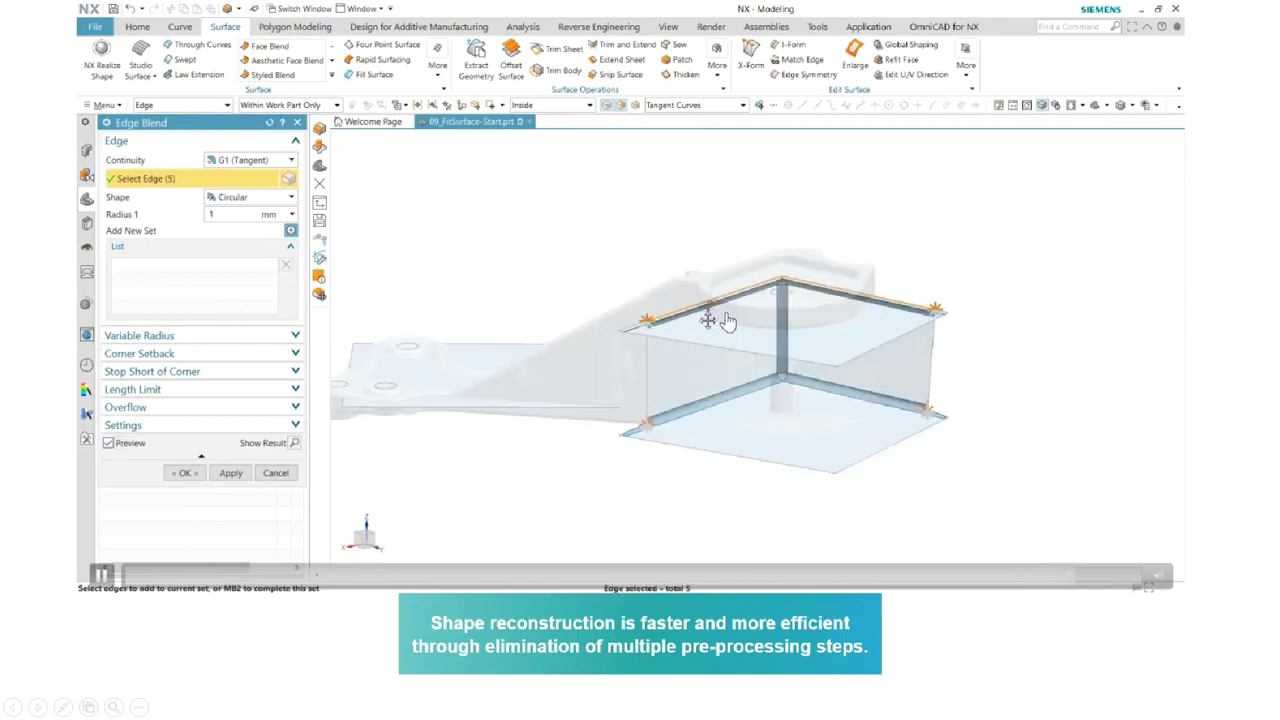
type("1.5")
scroll(720, 402, "up", 3)
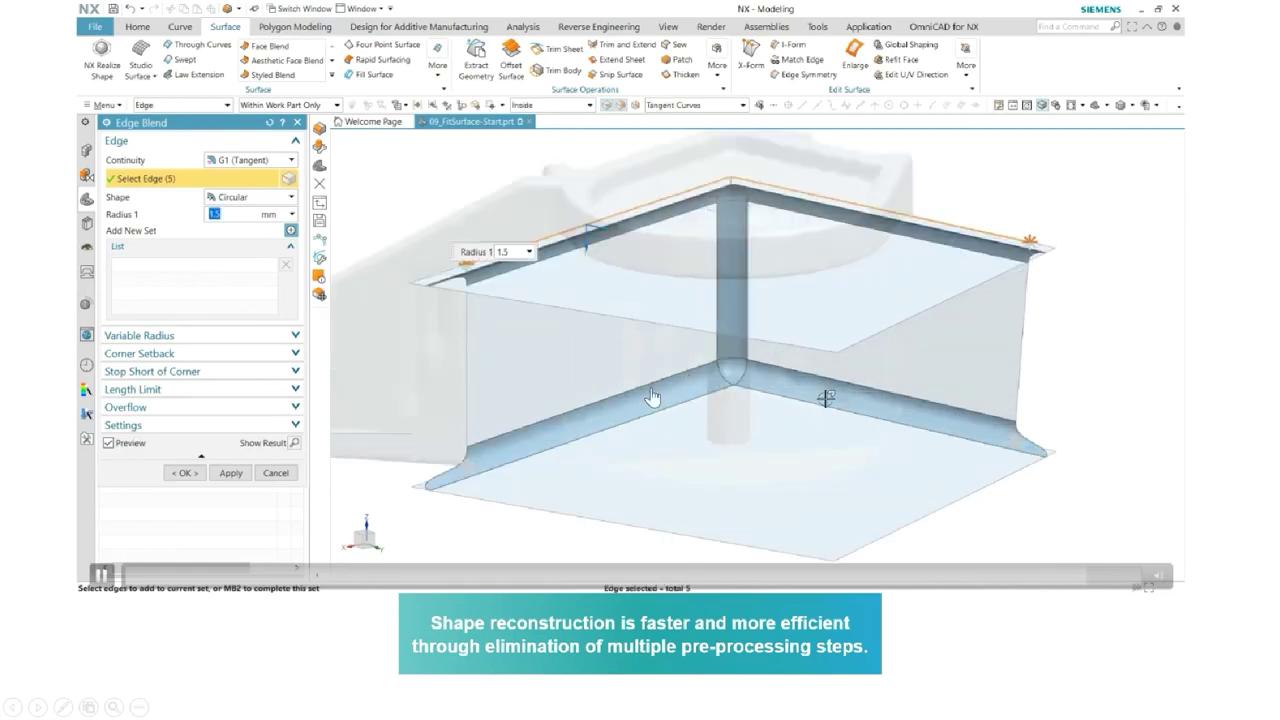
middle_click_drag(651, 397, 651, 440)
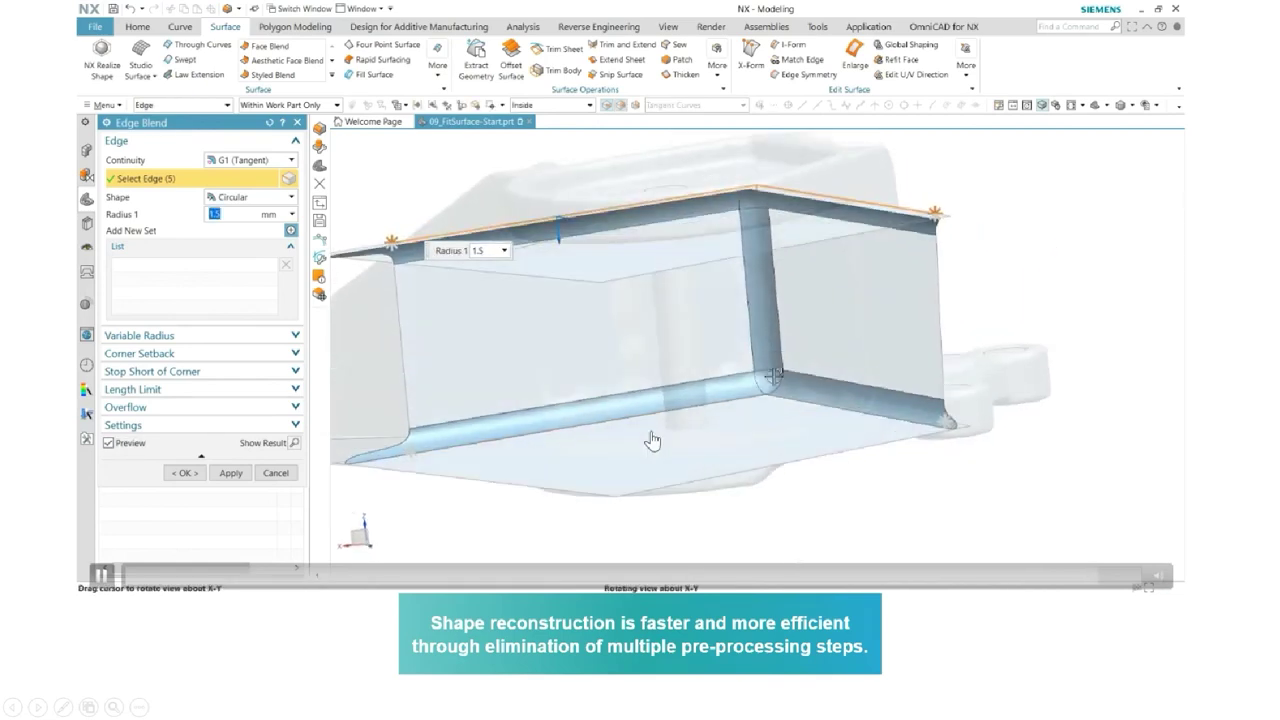
type("2")
key("Return")
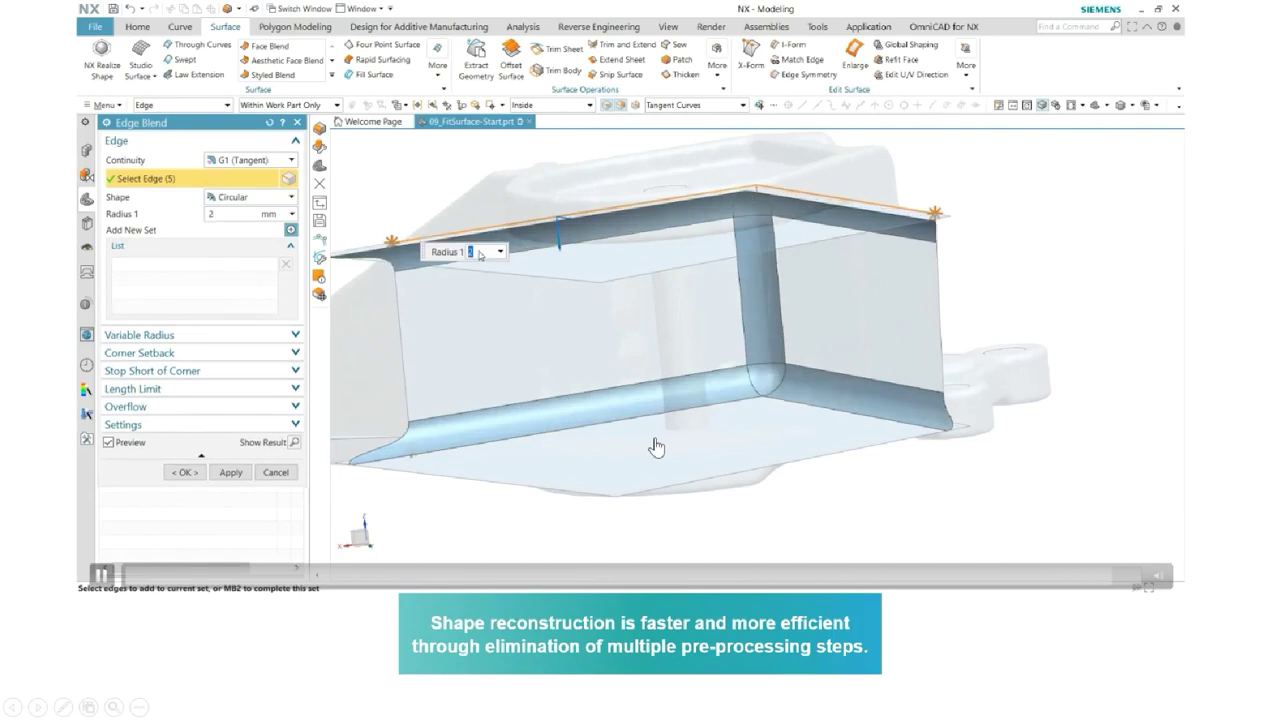
left_click(184, 472)
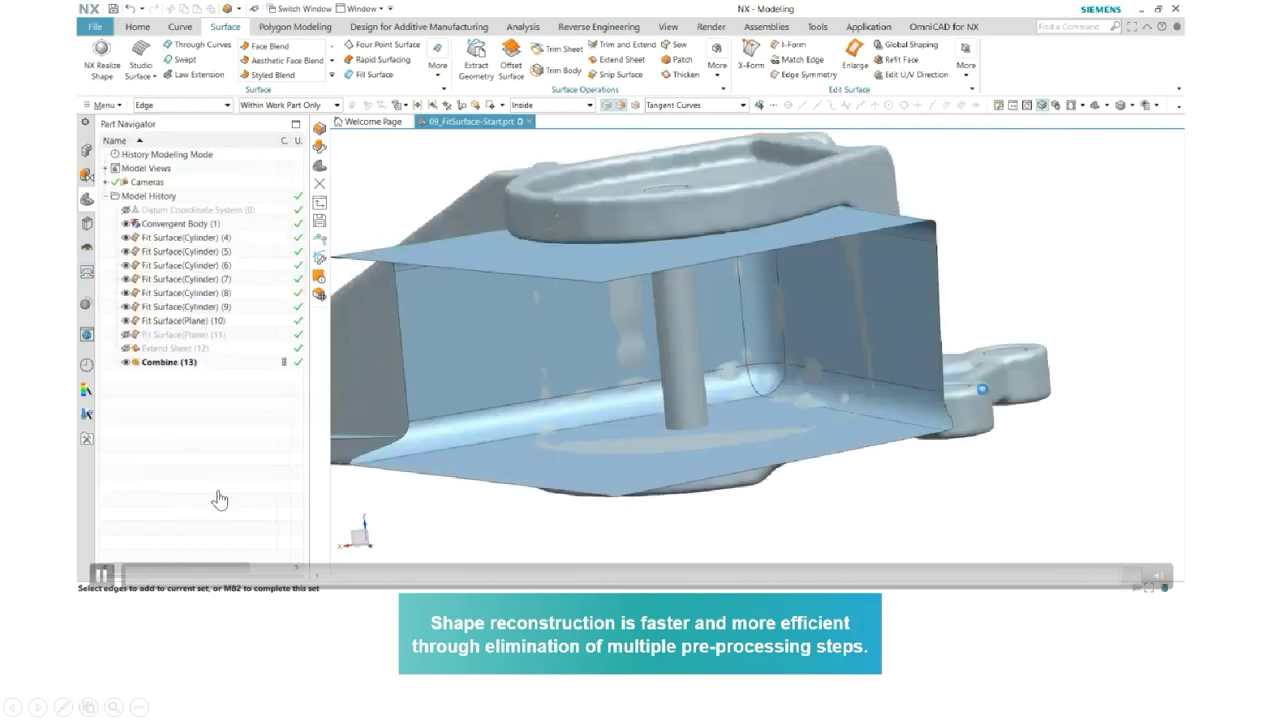
middle_click_drag(617, 397, 669, 189)
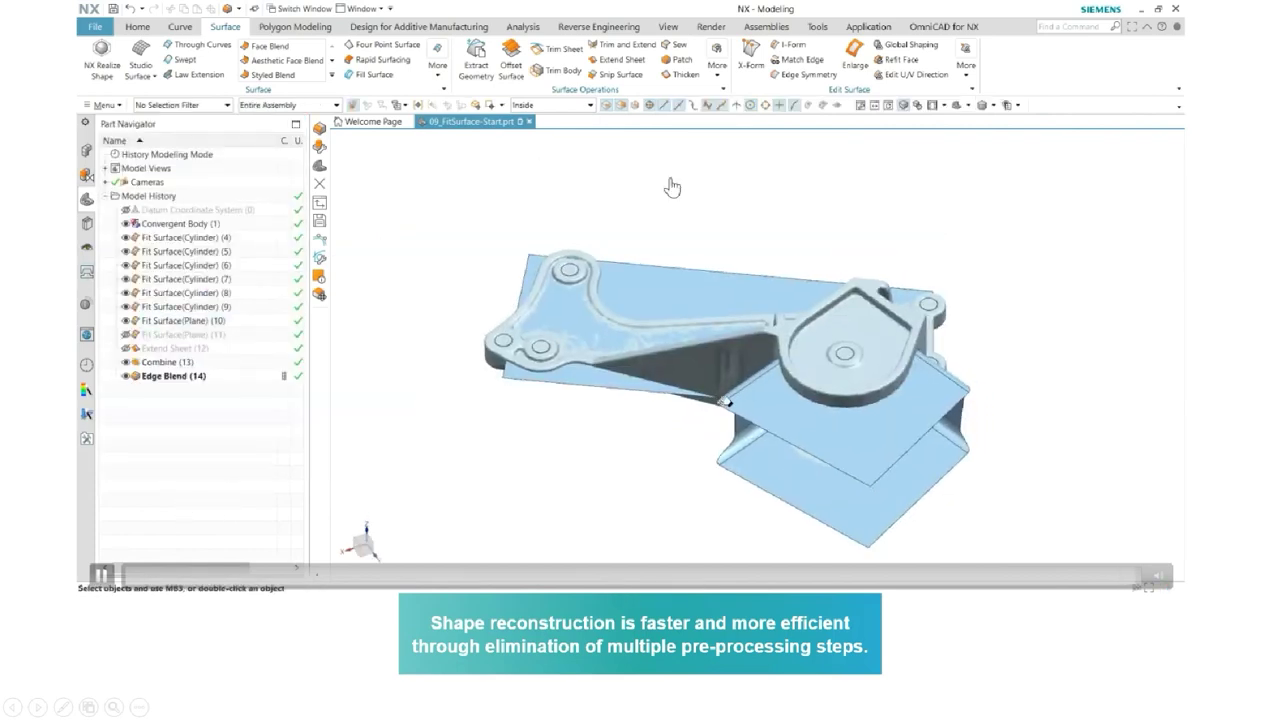
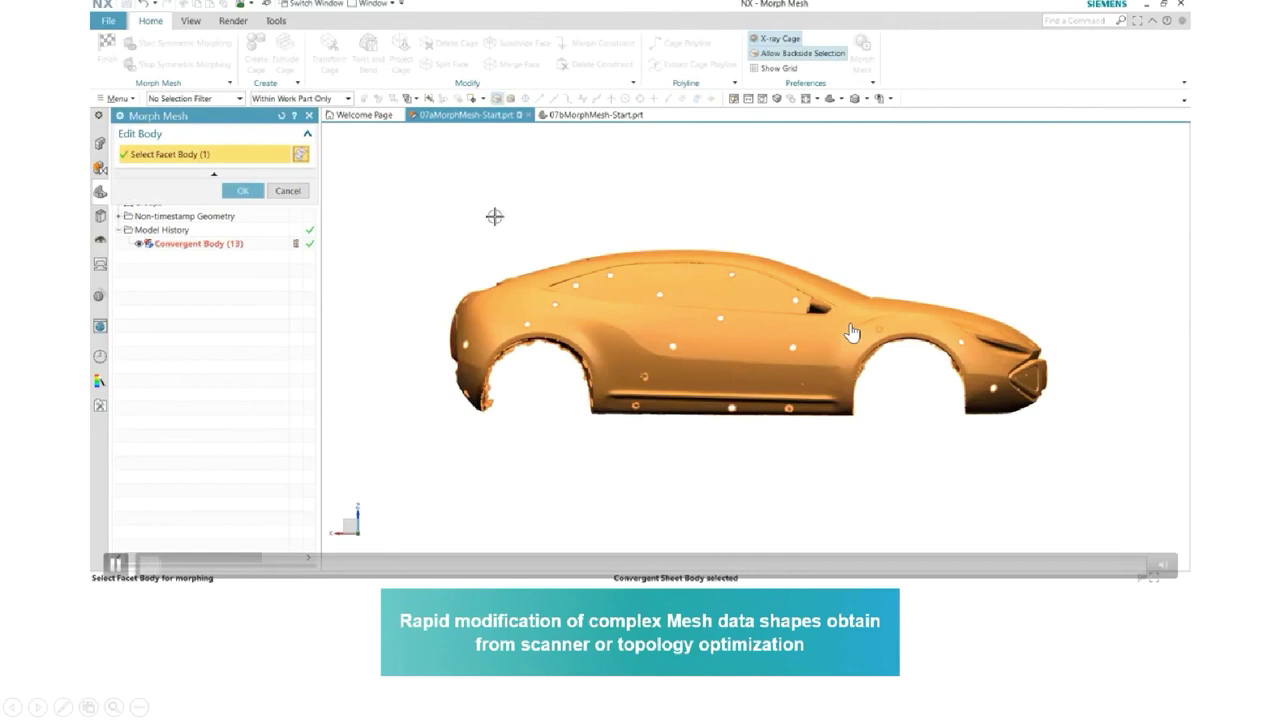
Accept the car's facet body for morphing and create a block cage around it.
left_click(243, 190)
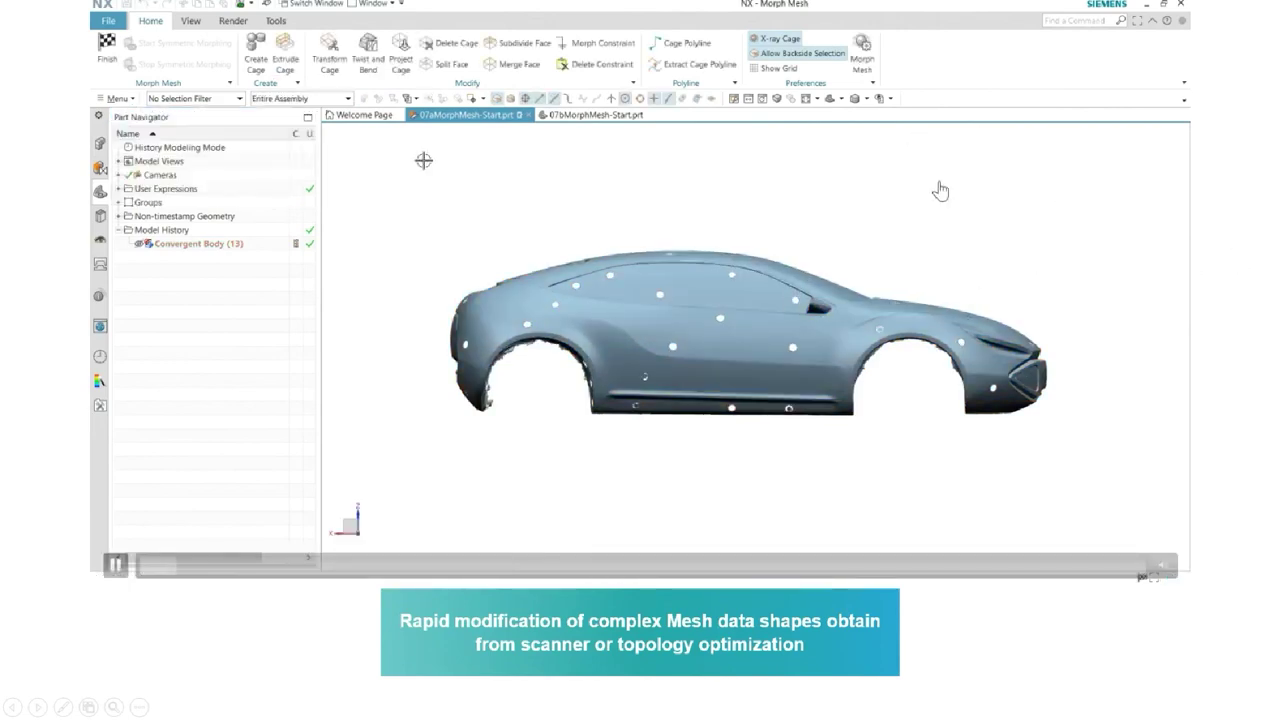
left_click(256, 50)
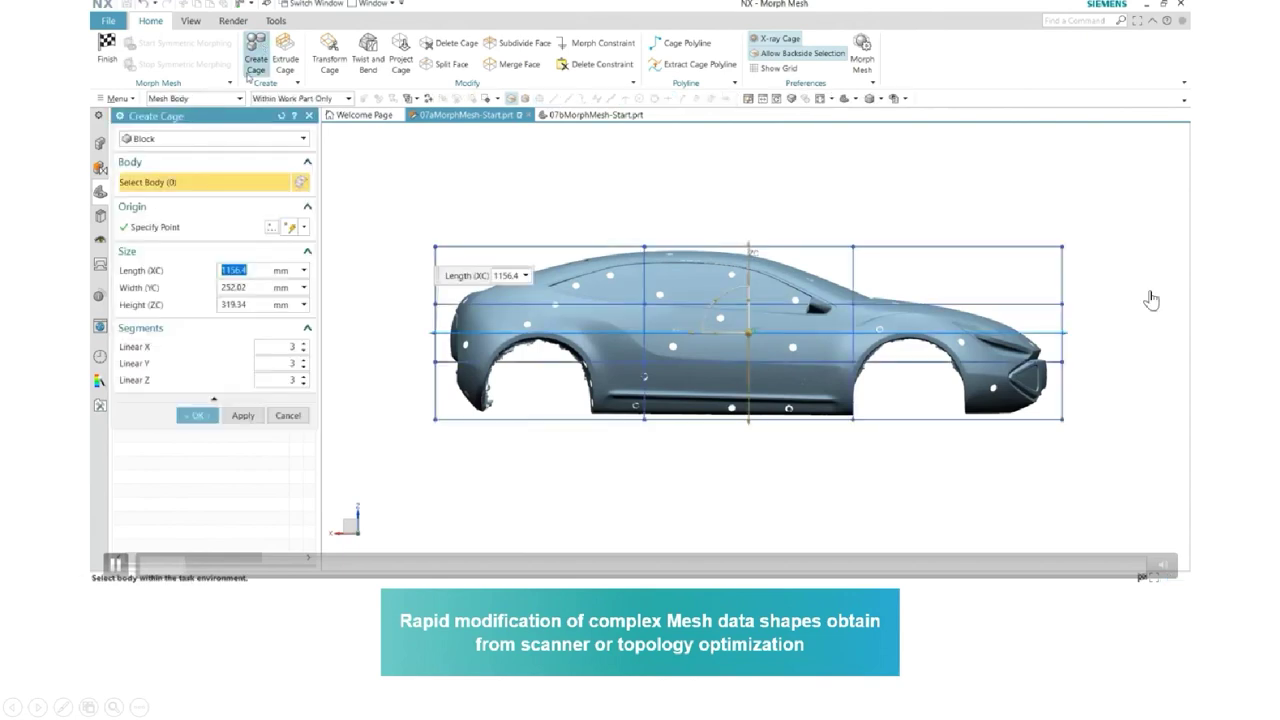
middle_click(1049, 310)
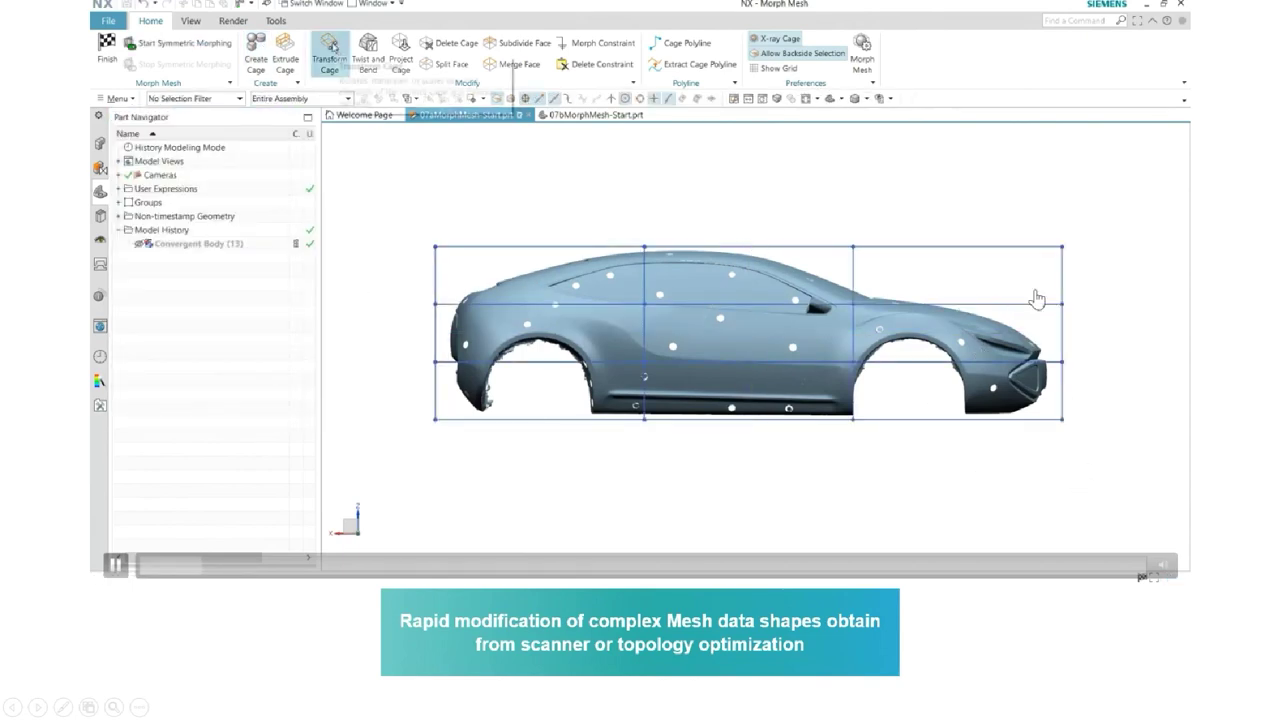
Move the cage's upper points above the windshield, rear end and hood closer to the car body with Transform Cage.
left_click(330, 52)
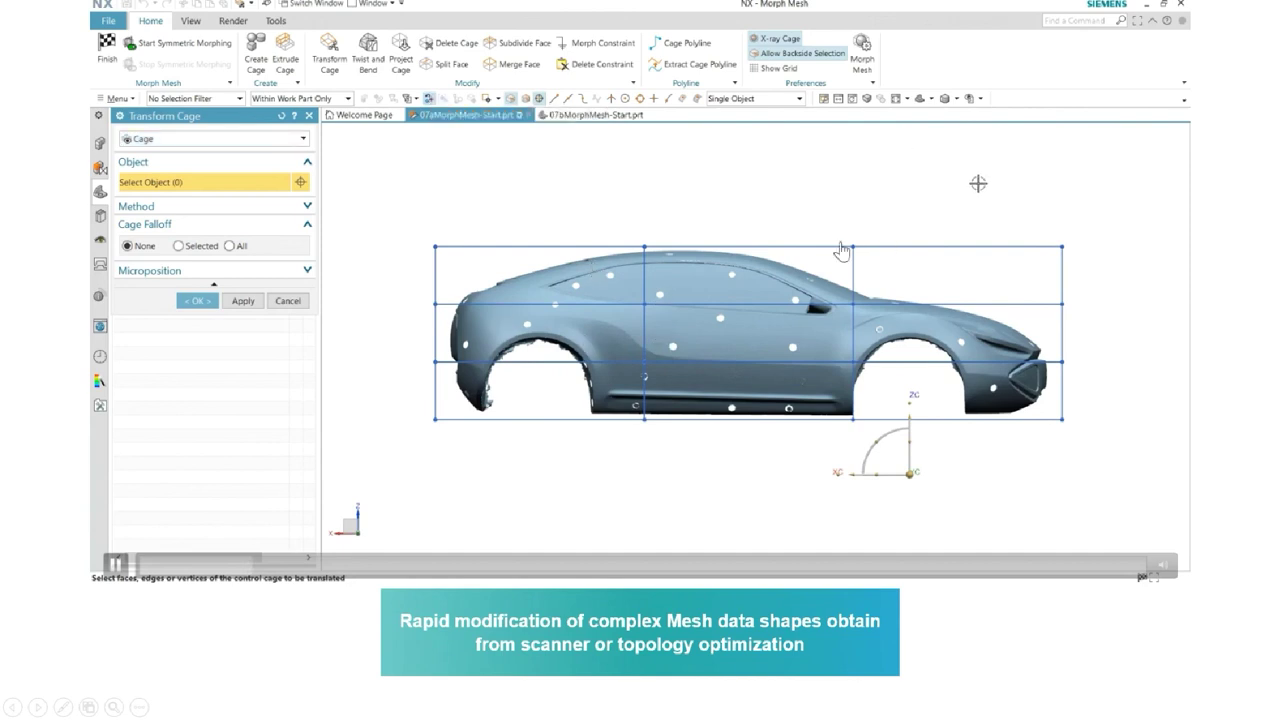
left_click_drag(812, 210, 880, 262)
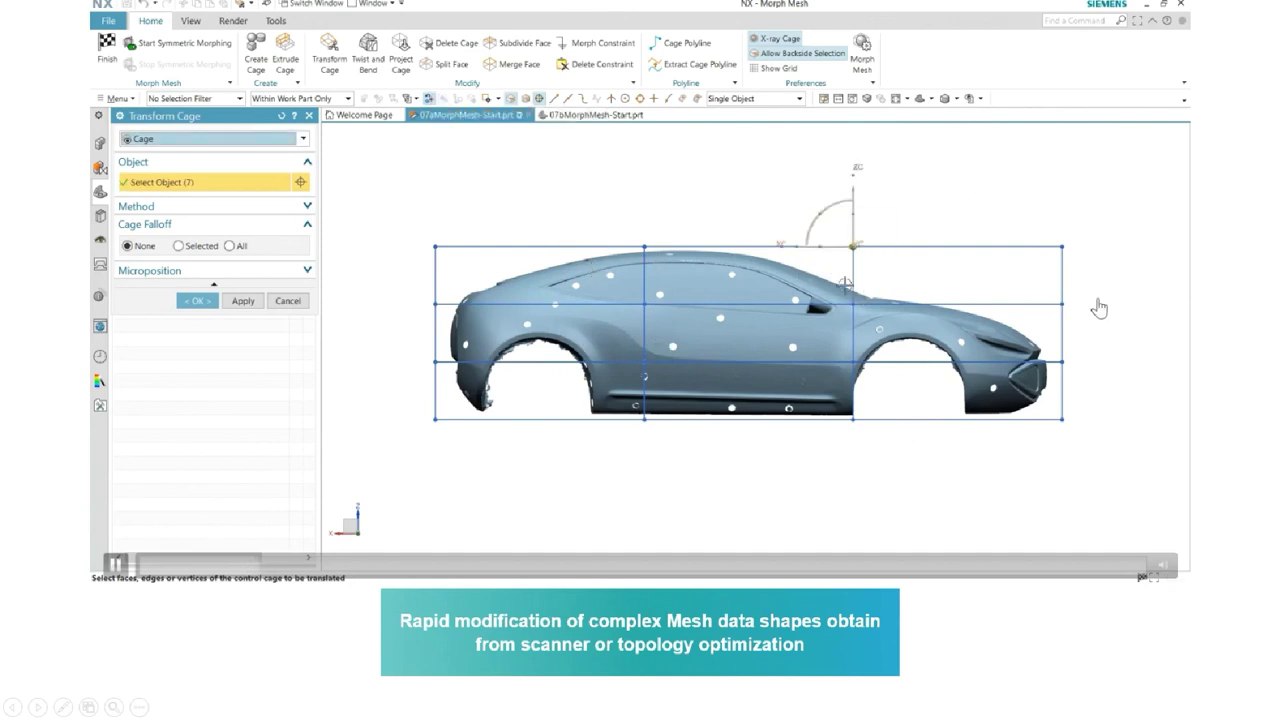
left_click(843, 248)
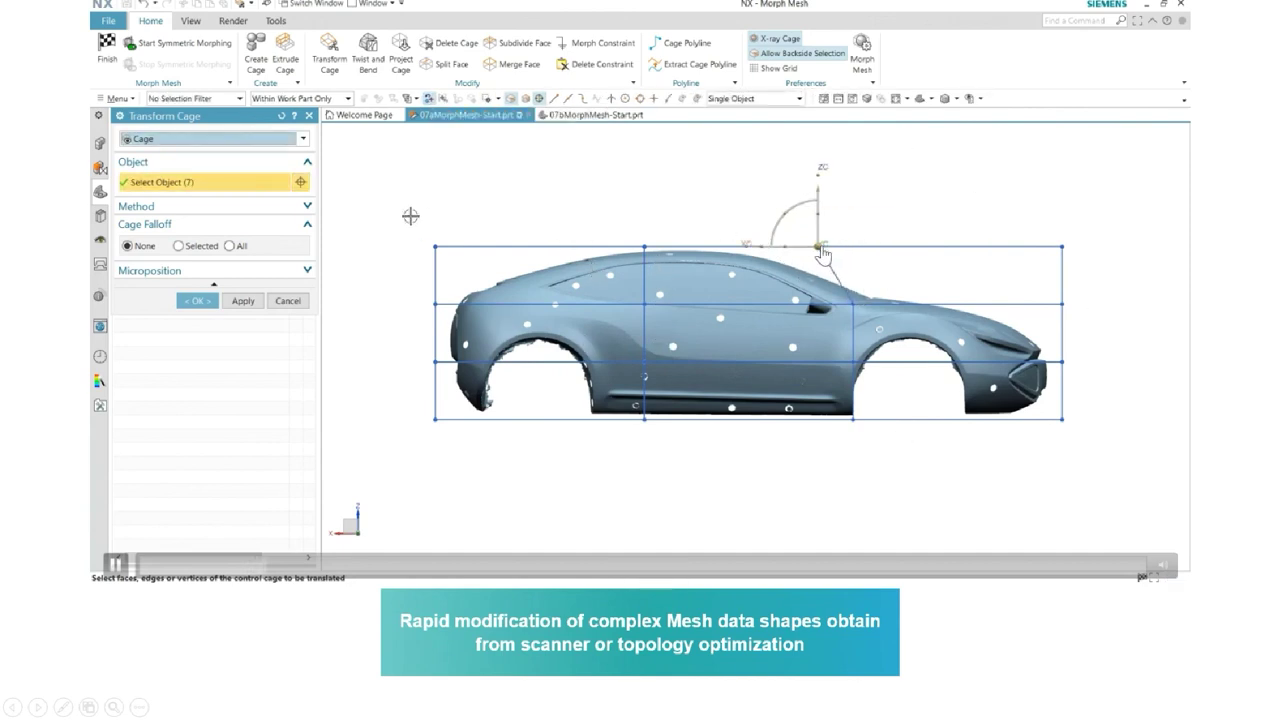
left_click(437, 246)
left_click_drag(438, 247, 502, 258)
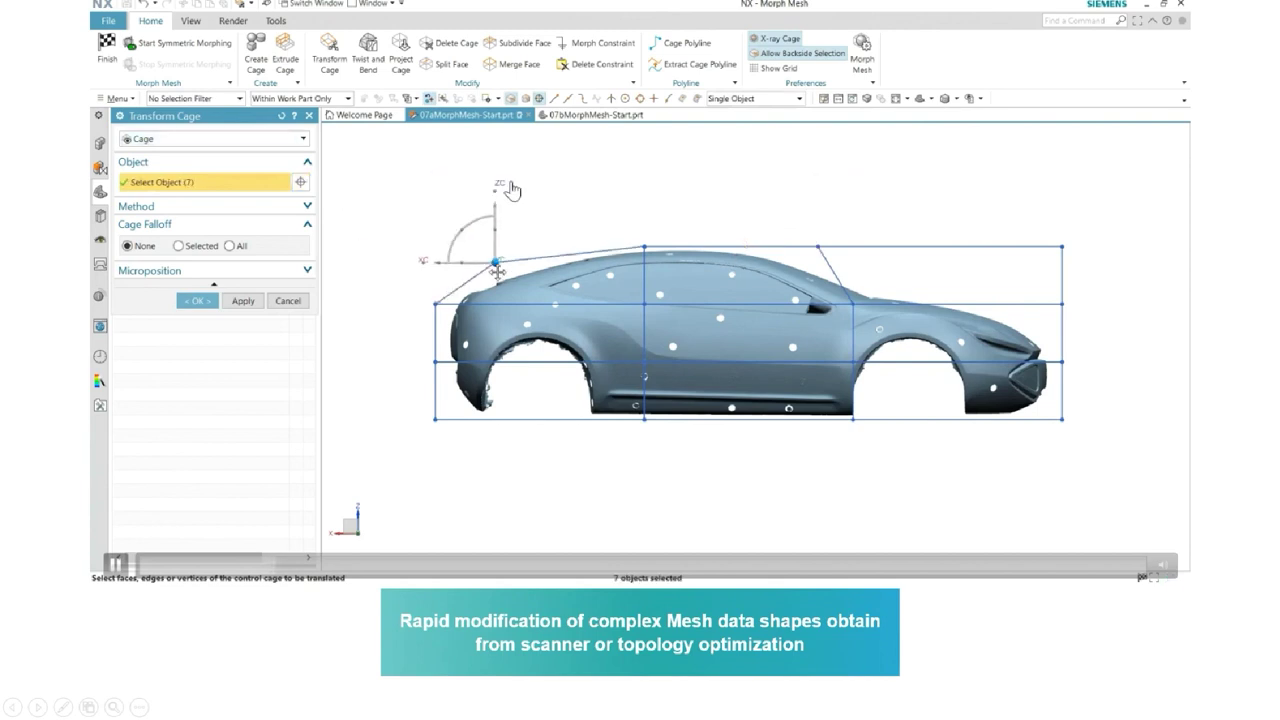
left_click(1062, 247)
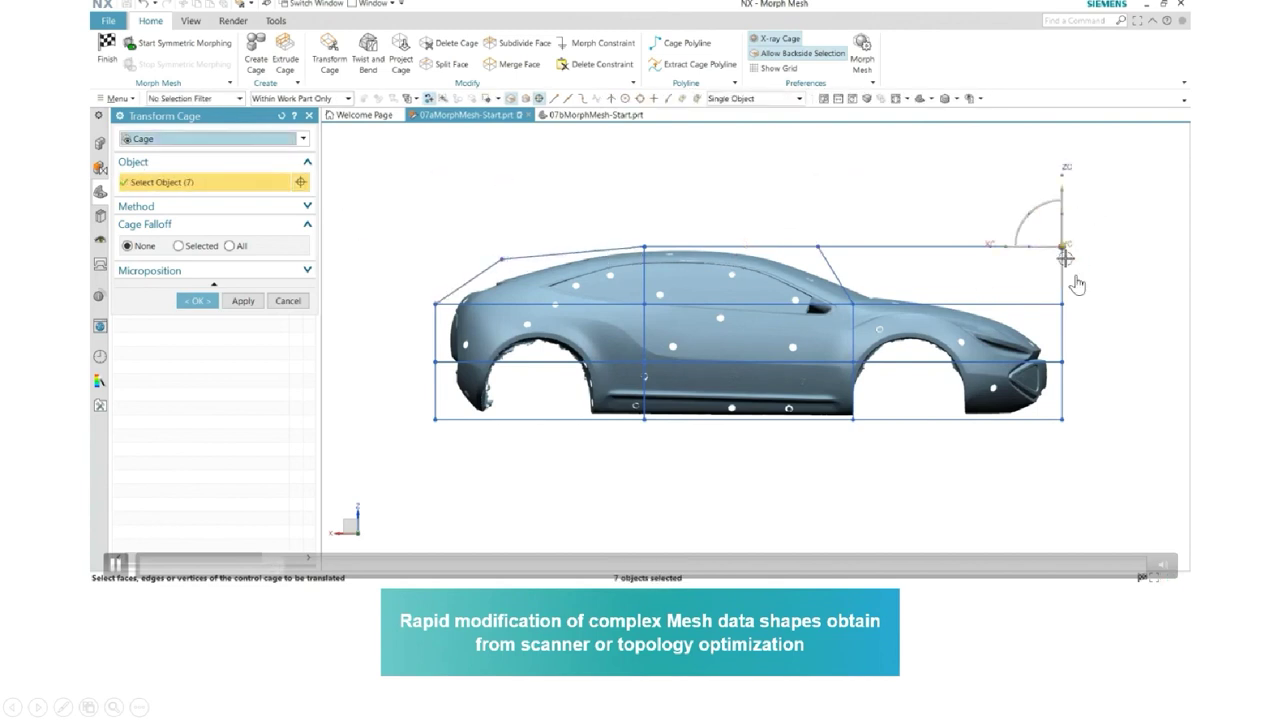
left_click_drag(1067, 285, 984, 288)
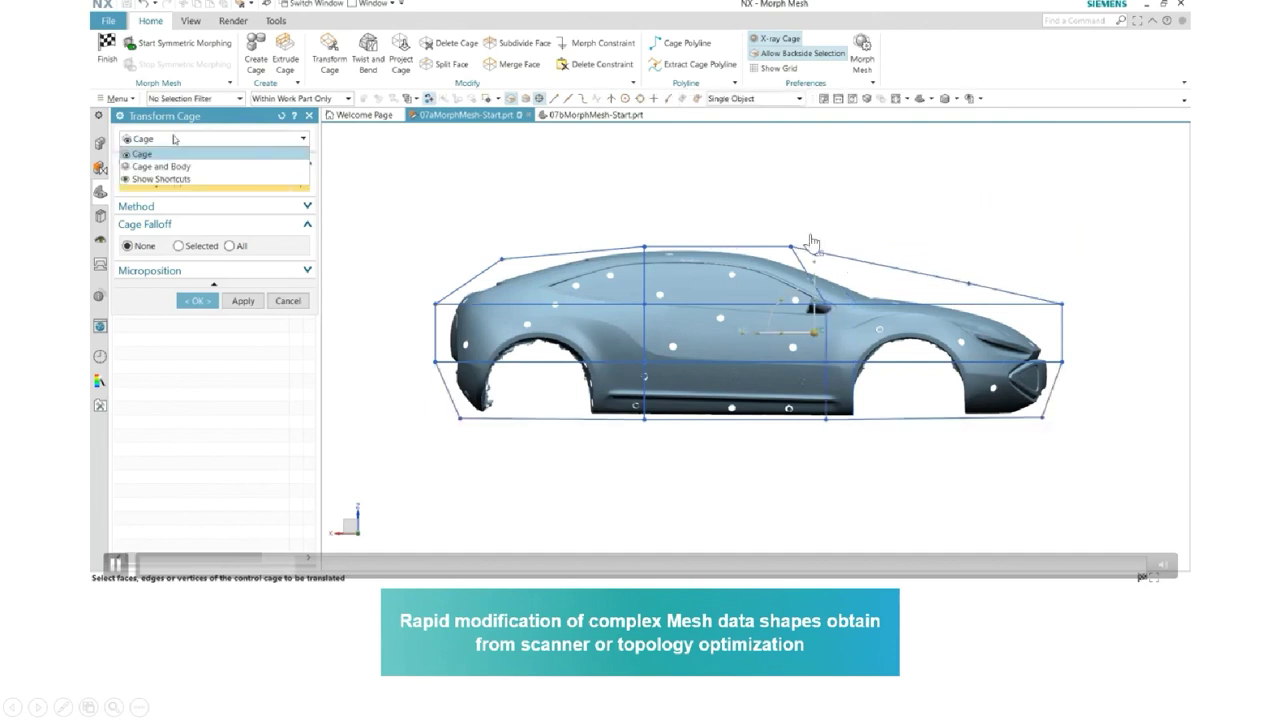
Switch the transform type to Cage and Body and reshape the car by moving the roof and rear roofline cage sections.
left_click(161, 166)
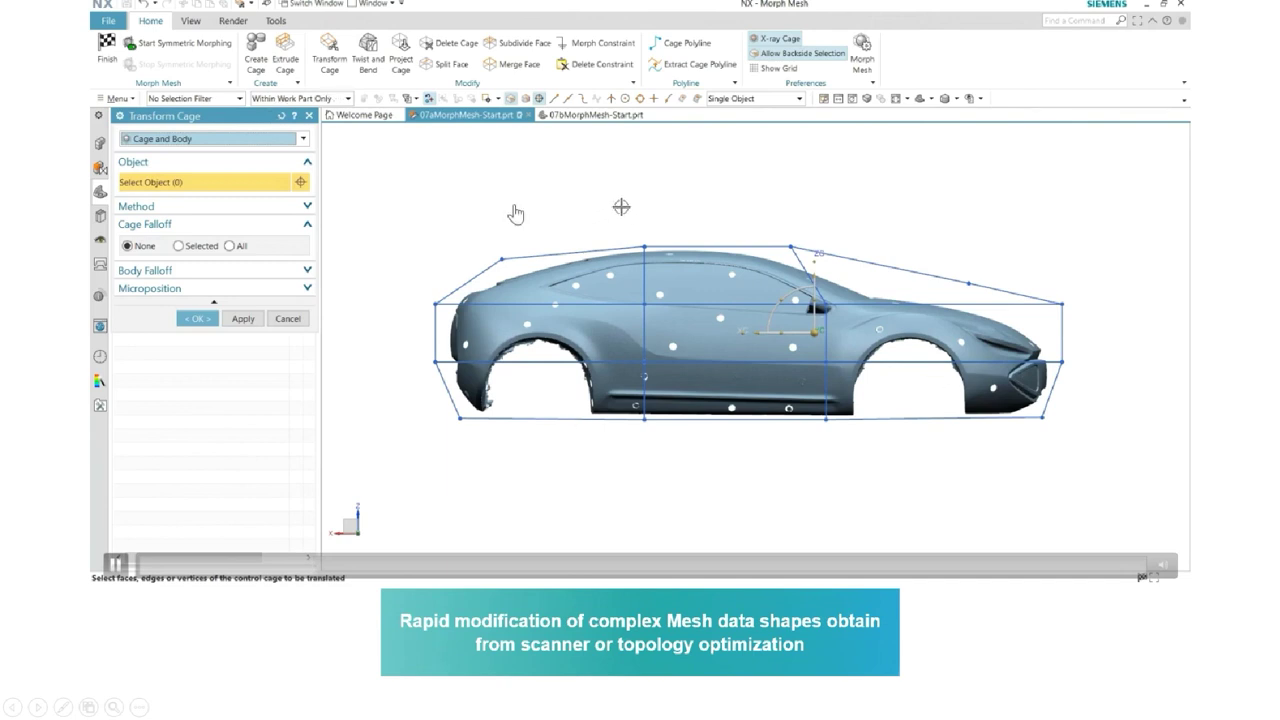
left_click_drag(605, 204, 829, 270)
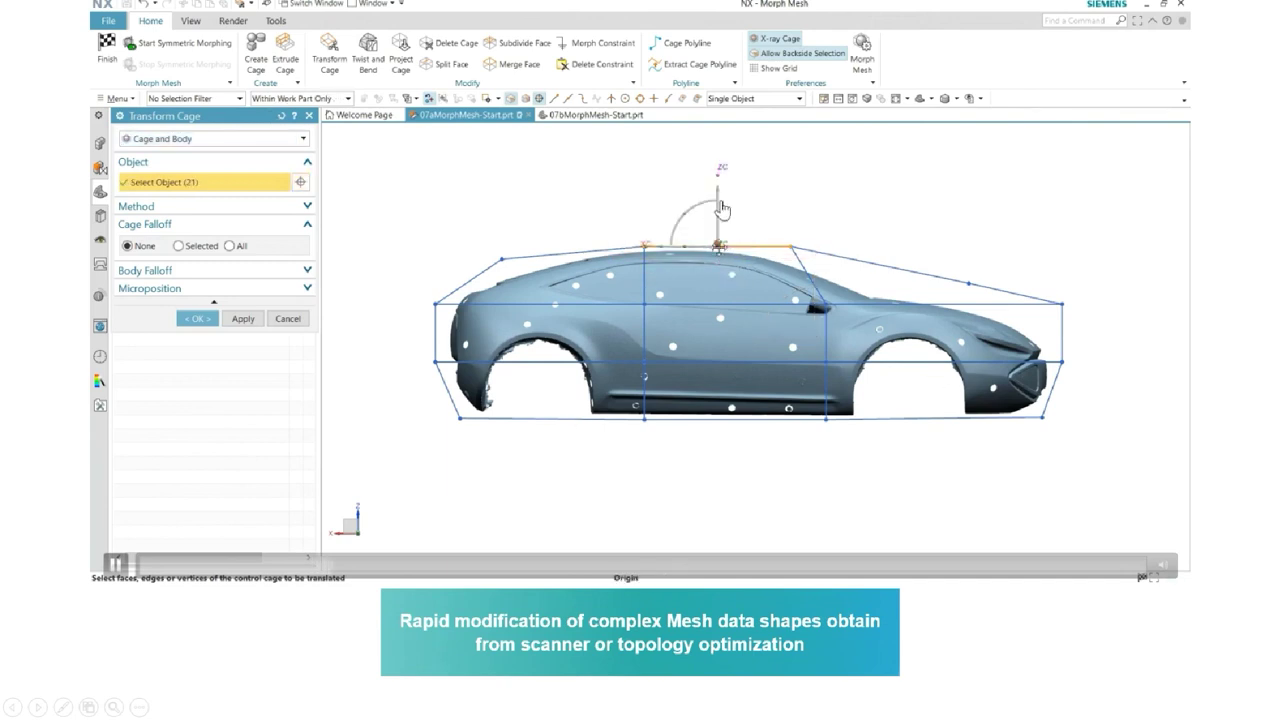
left_click_drag(713, 194, 705, 275)
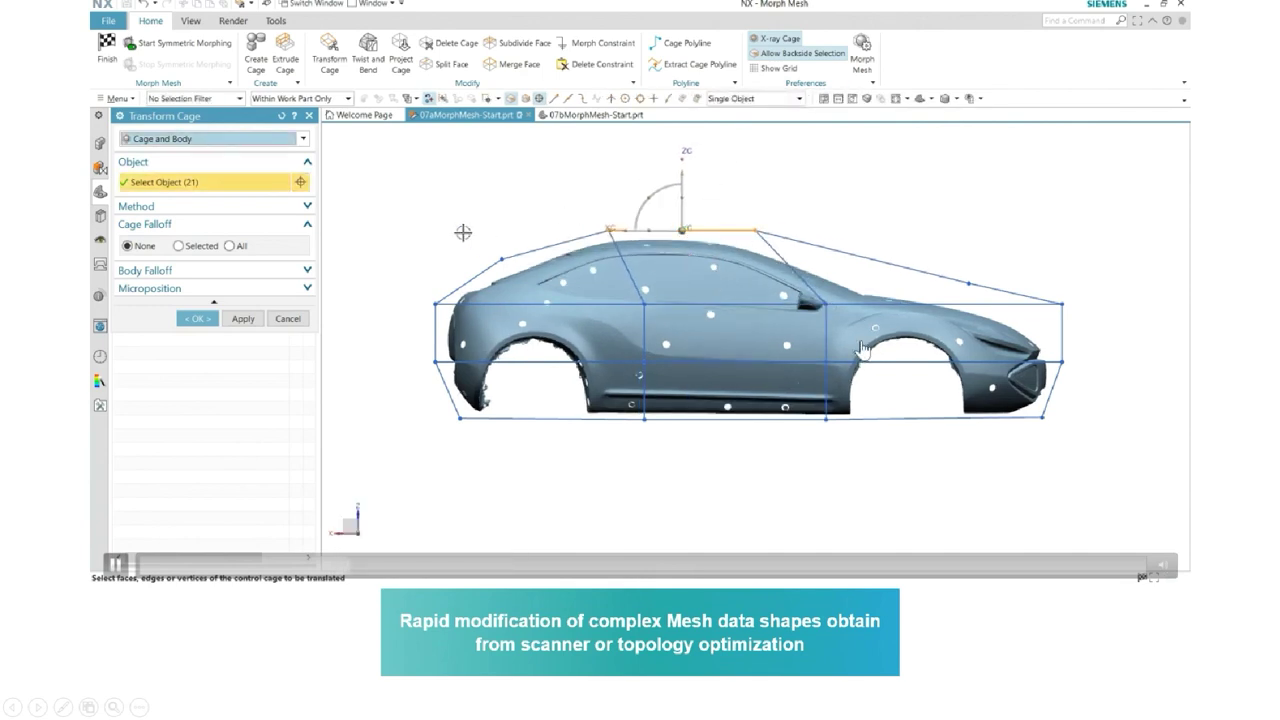
left_click_drag(457, 194, 602, 279)
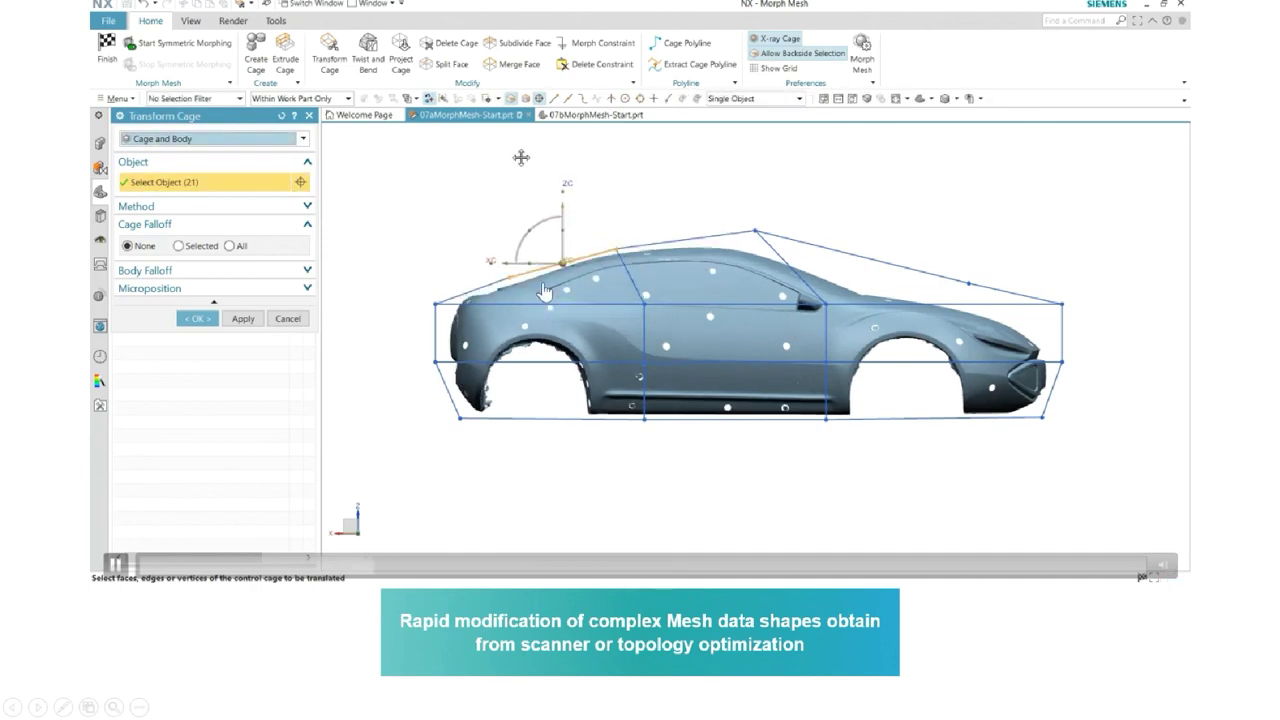
mouse_move(571, 194)
left_mouse_down()
mouse_move(614, 271)
mouse_move(635, 234)
mouse_move(553, 193)
left_mouse_up()
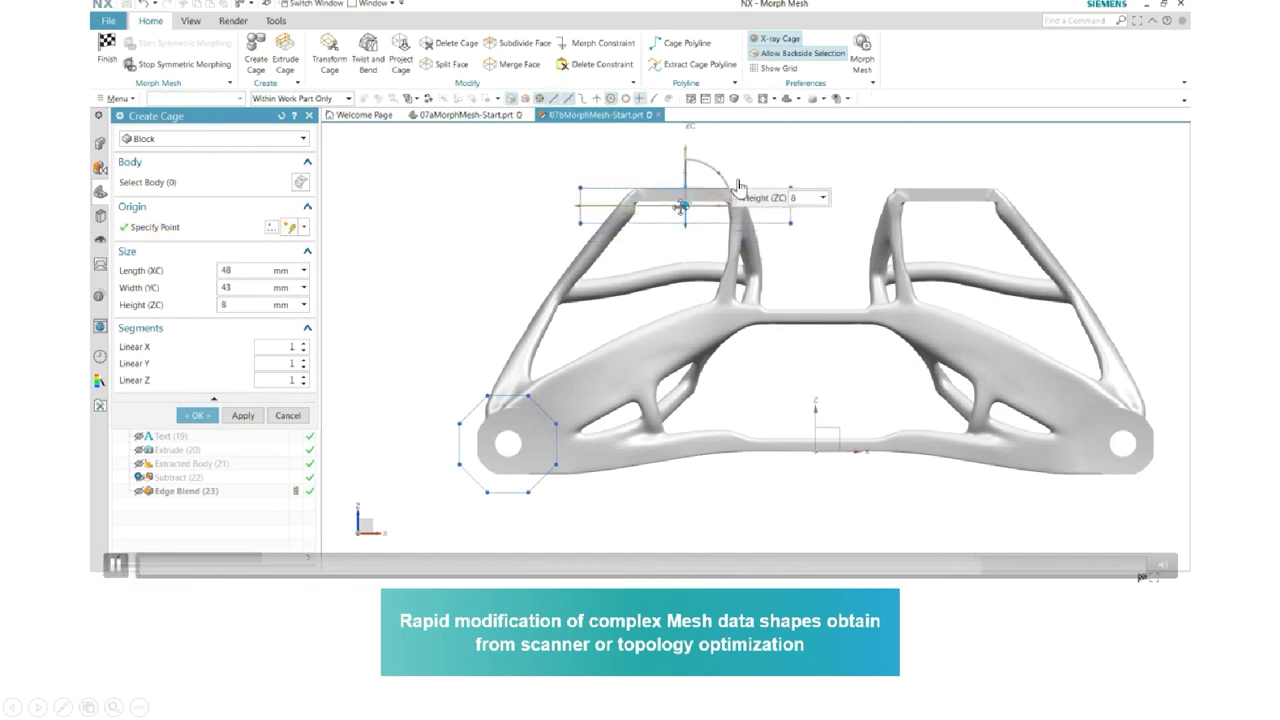
Create a block cage around the bracket's upper left mounting pad, about 37.8 mm long, 34 mm wide and 8 mm high.
left_click(683, 205)
left_click_drag(590, 195, 633, 195)
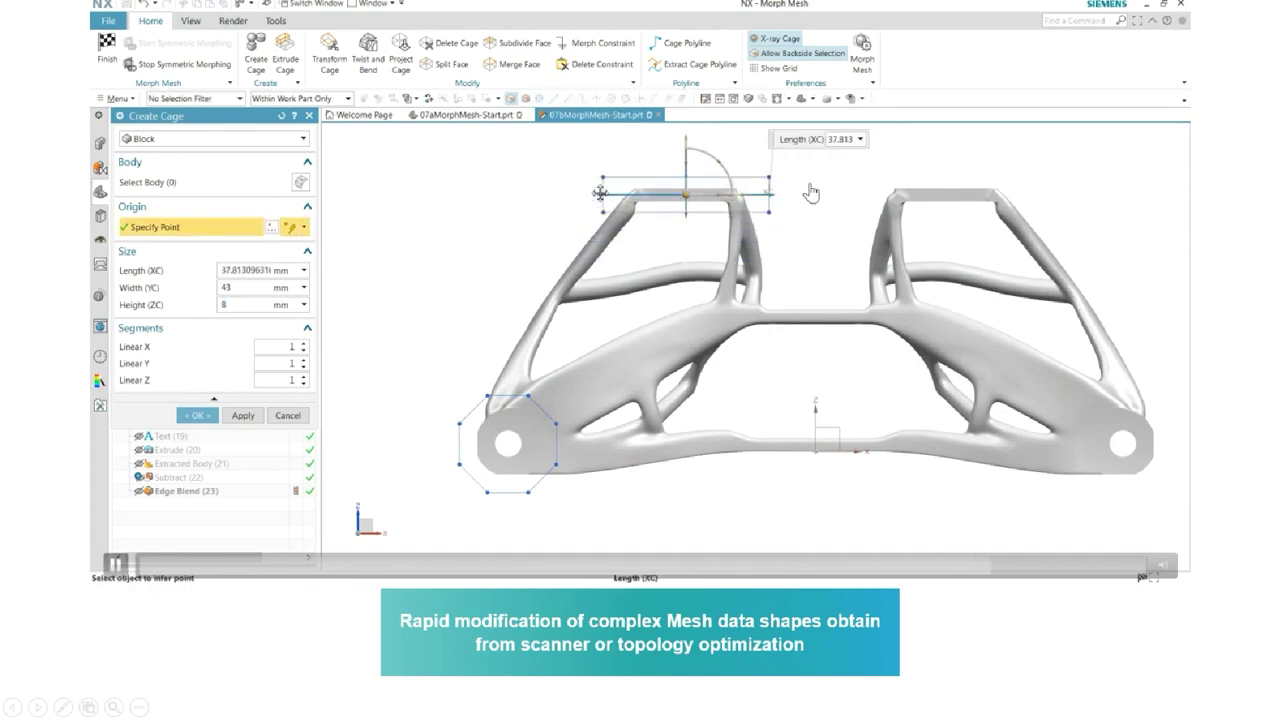
middle_click_drag(621, 253, 745, 250)
key("F8")
key("Tab")
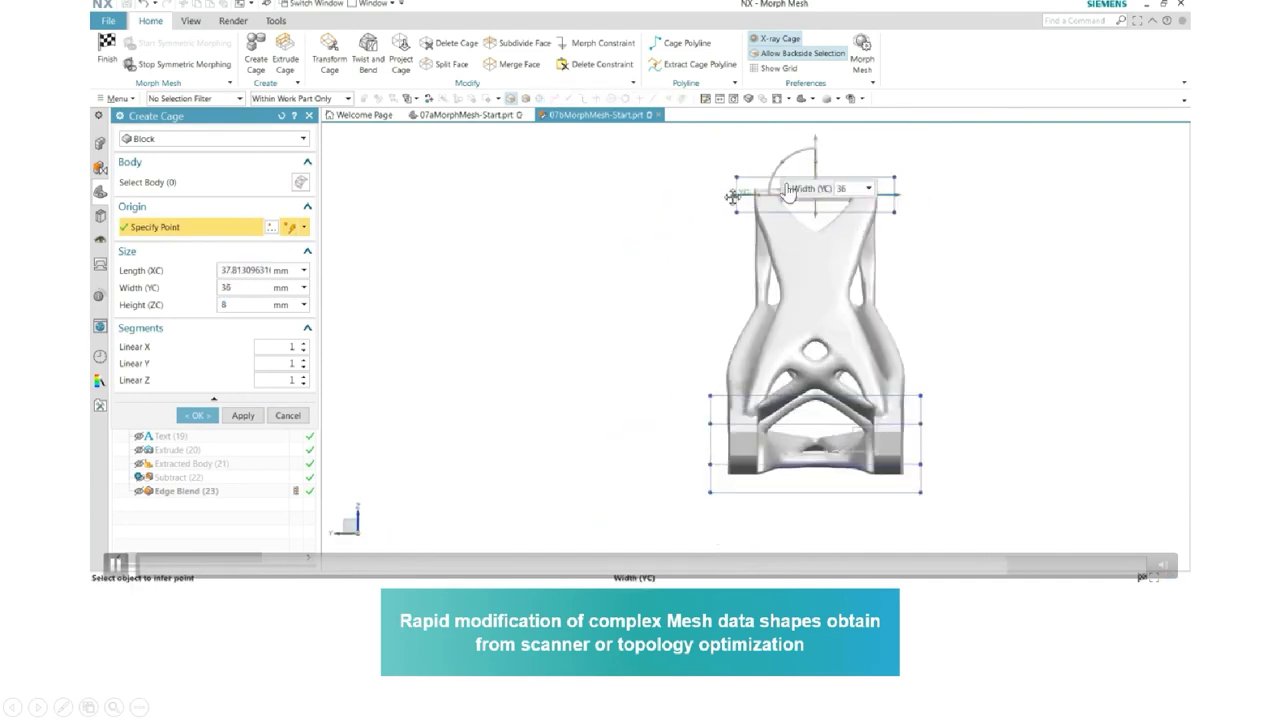
type("34")
key("Return")
key("Home")
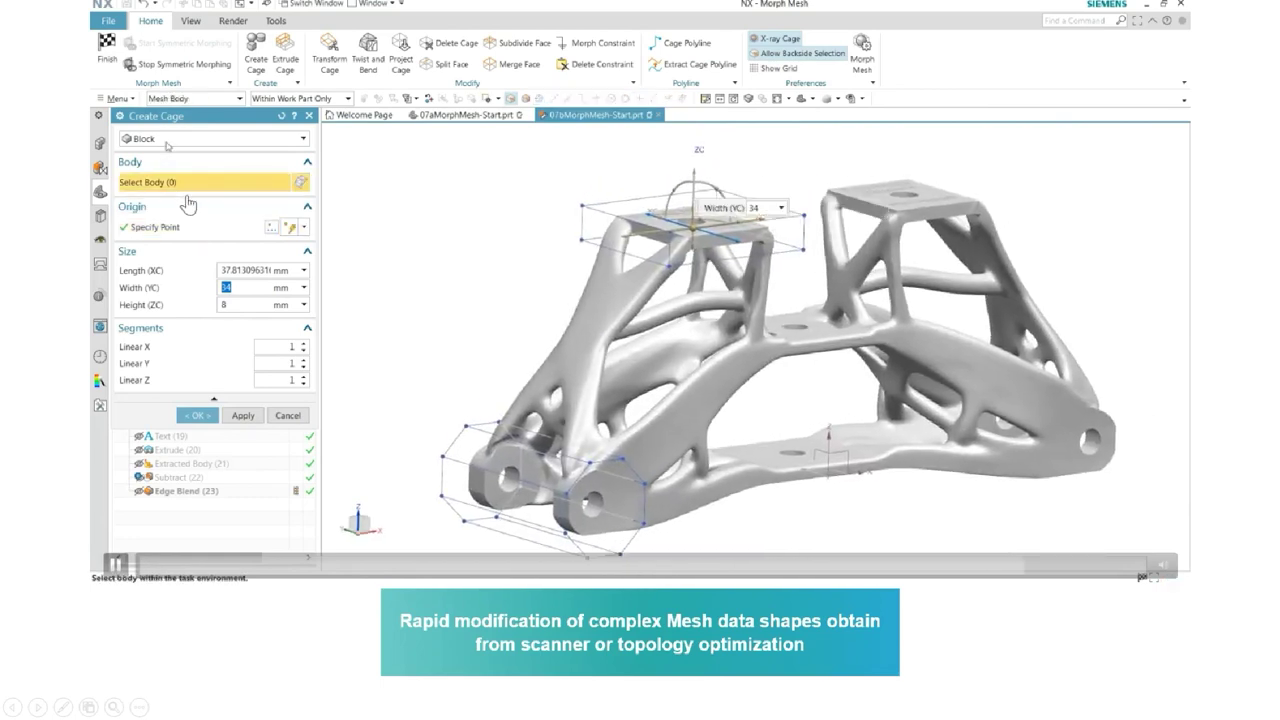
left_click(210, 138)
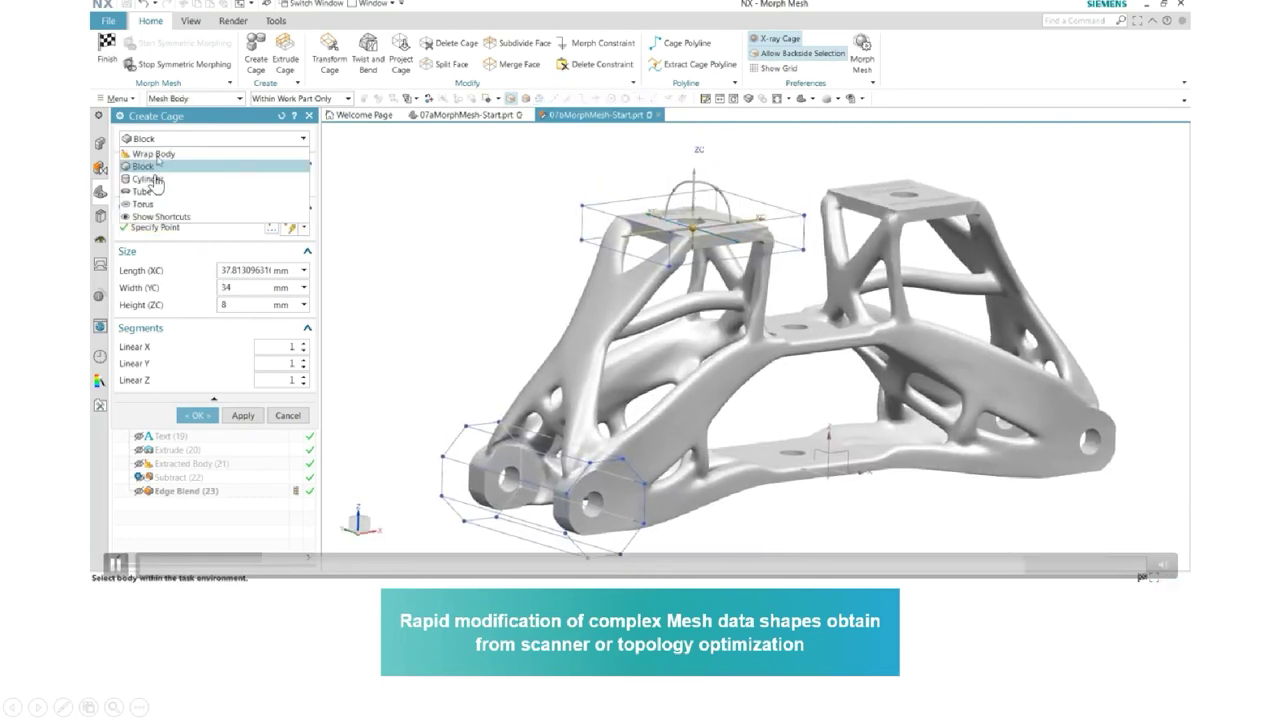
left_click(197, 415)
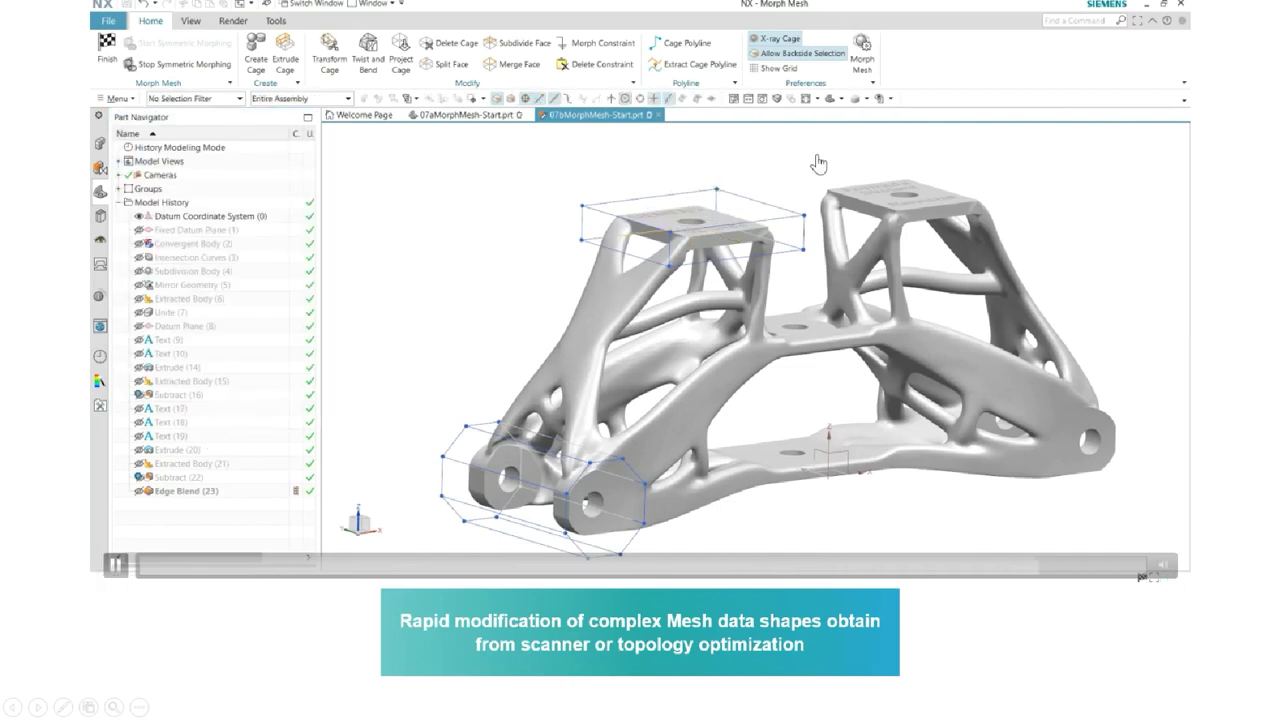
Move the whole mounting pad cage upward together with the body using Transform Cage, and finish the Morph Mesh feature.
left_click(330, 52)
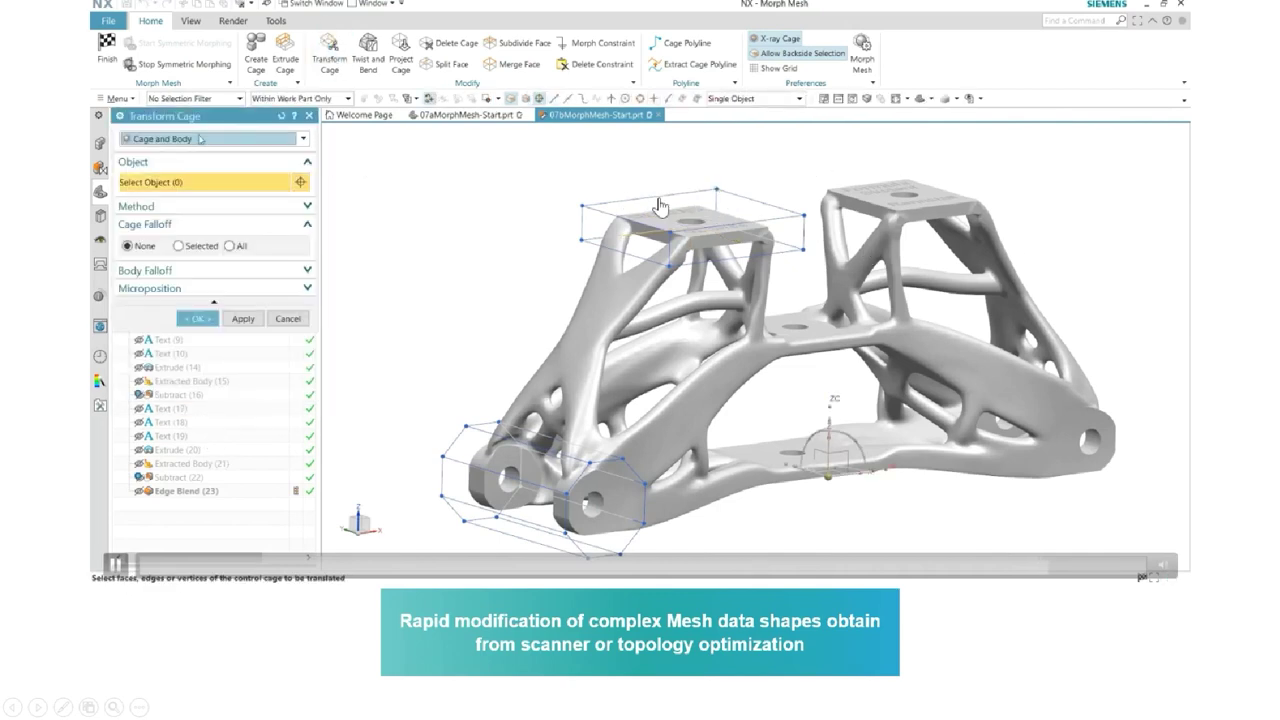
left_click_drag(570, 150, 808, 284)
left_click_drag(724, 193, 722, 164)
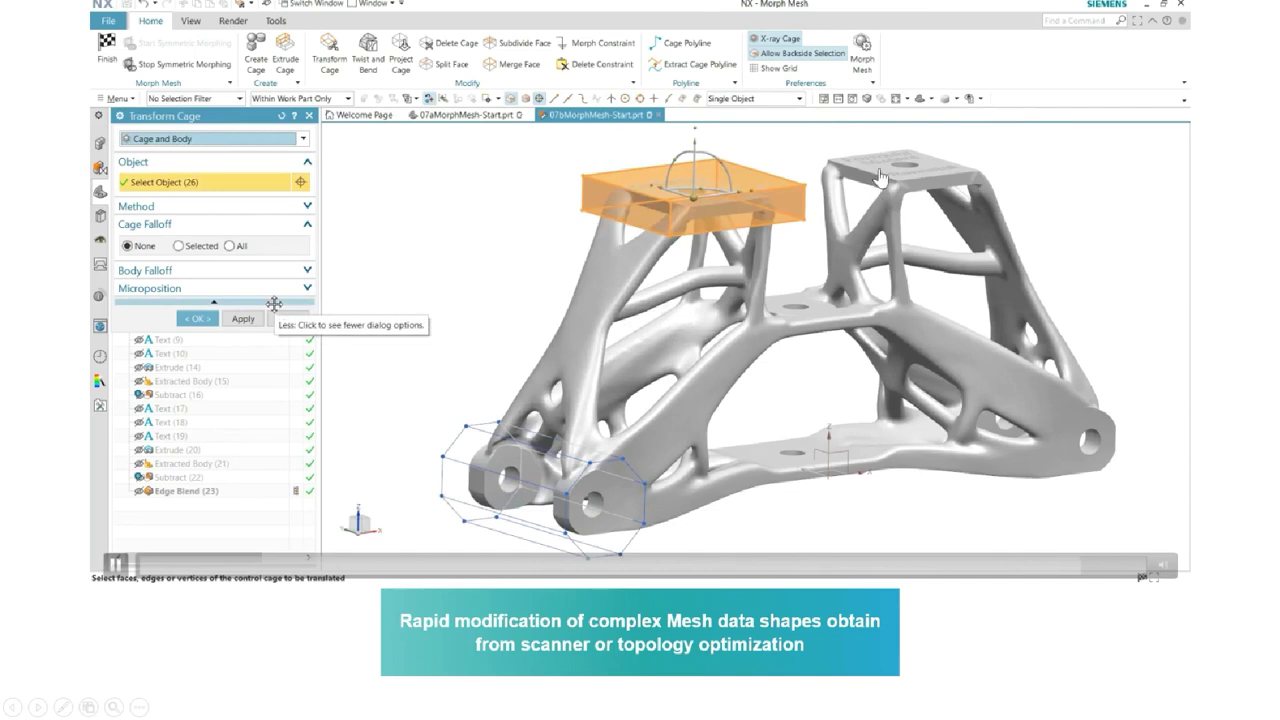
left_click(197, 318)
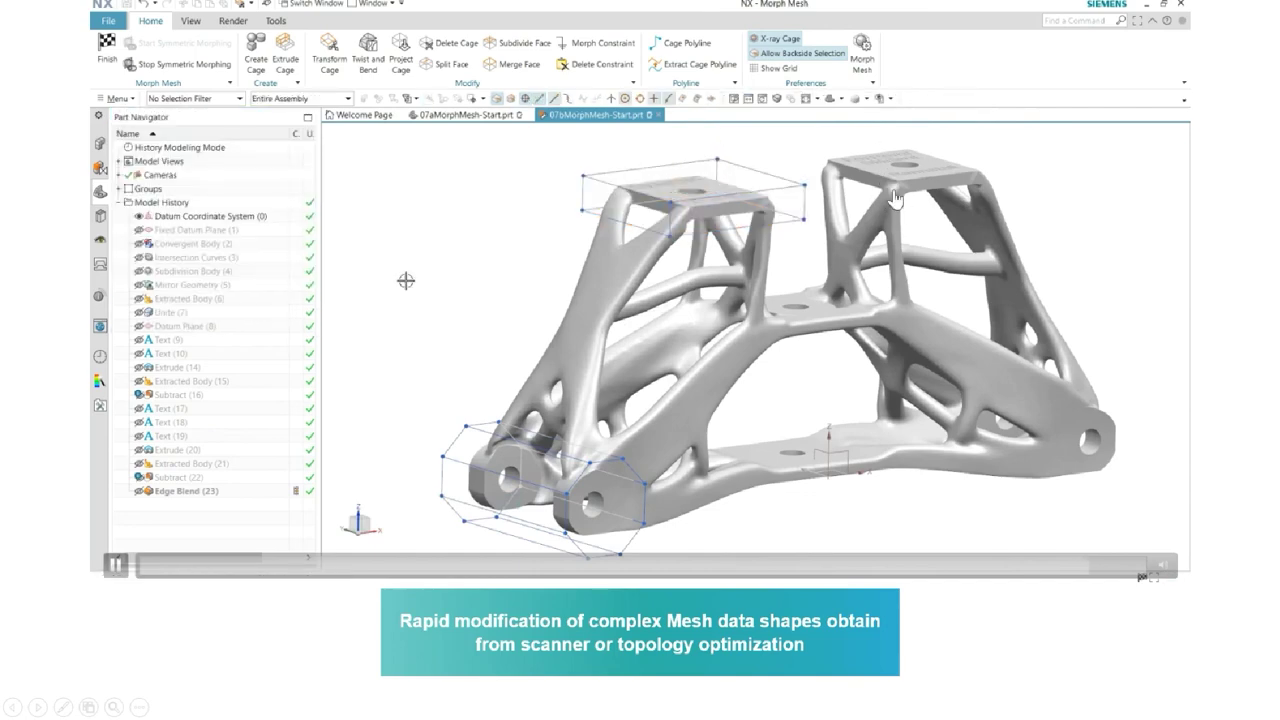
middle_click(890, 254)
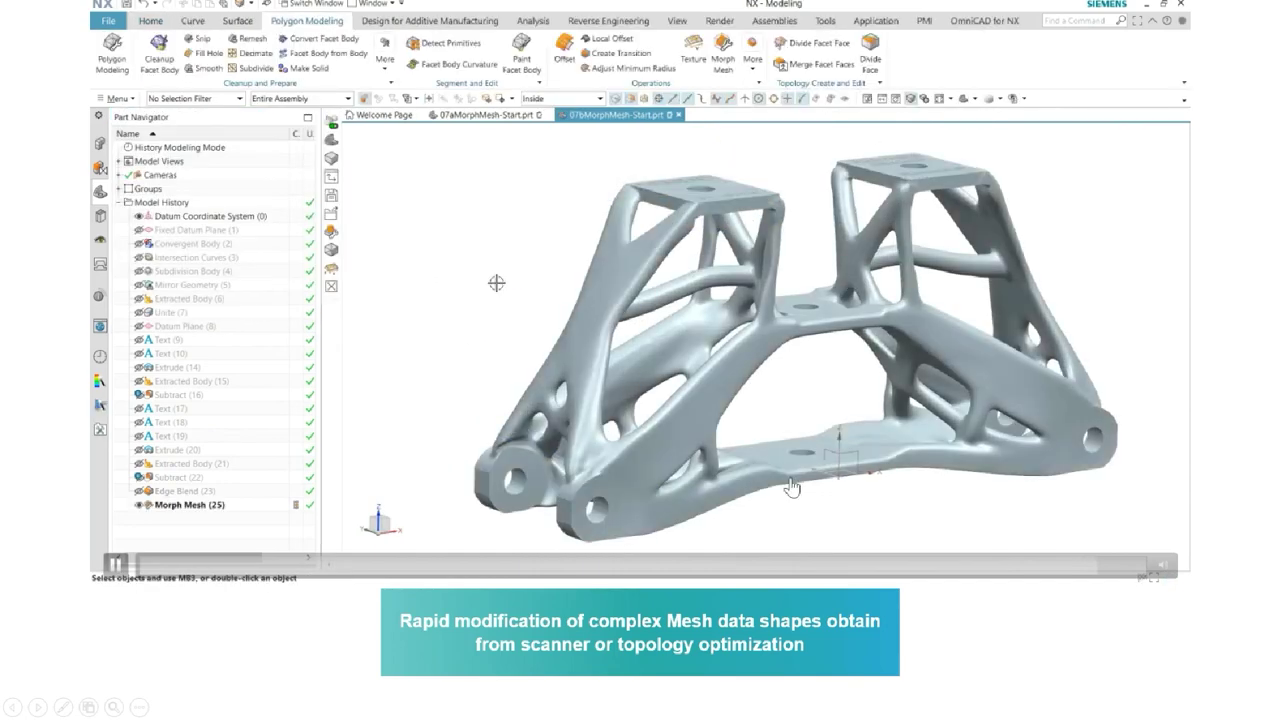
middle_click_drag(792, 487, 386, 402)
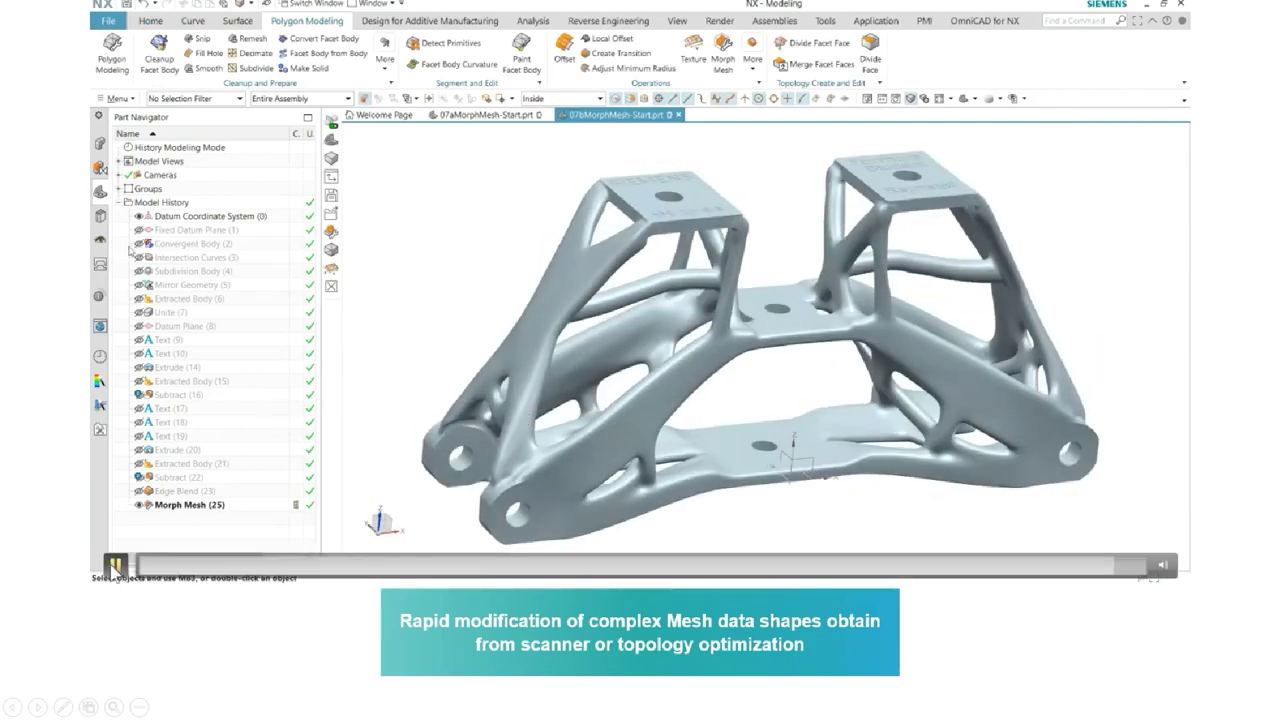
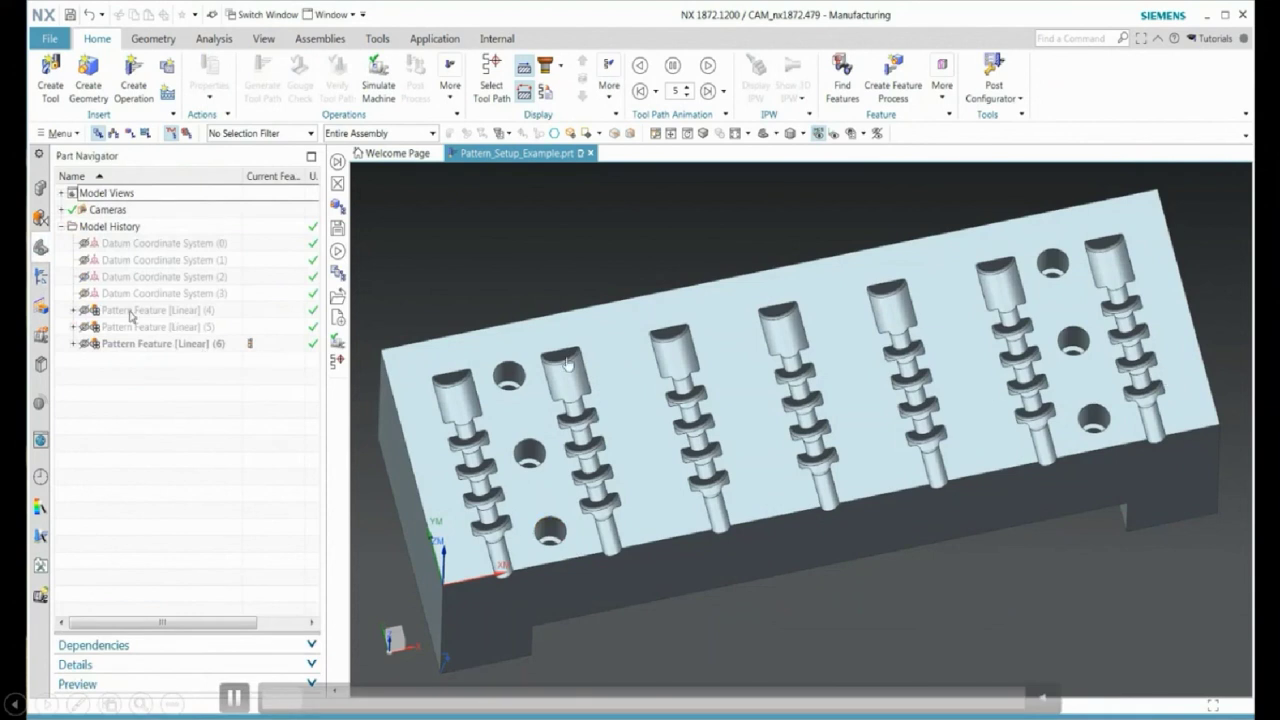
Inspect the three linear pattern features in the model history to identify which cavities or holes each one covers.
left_click(130, 311)
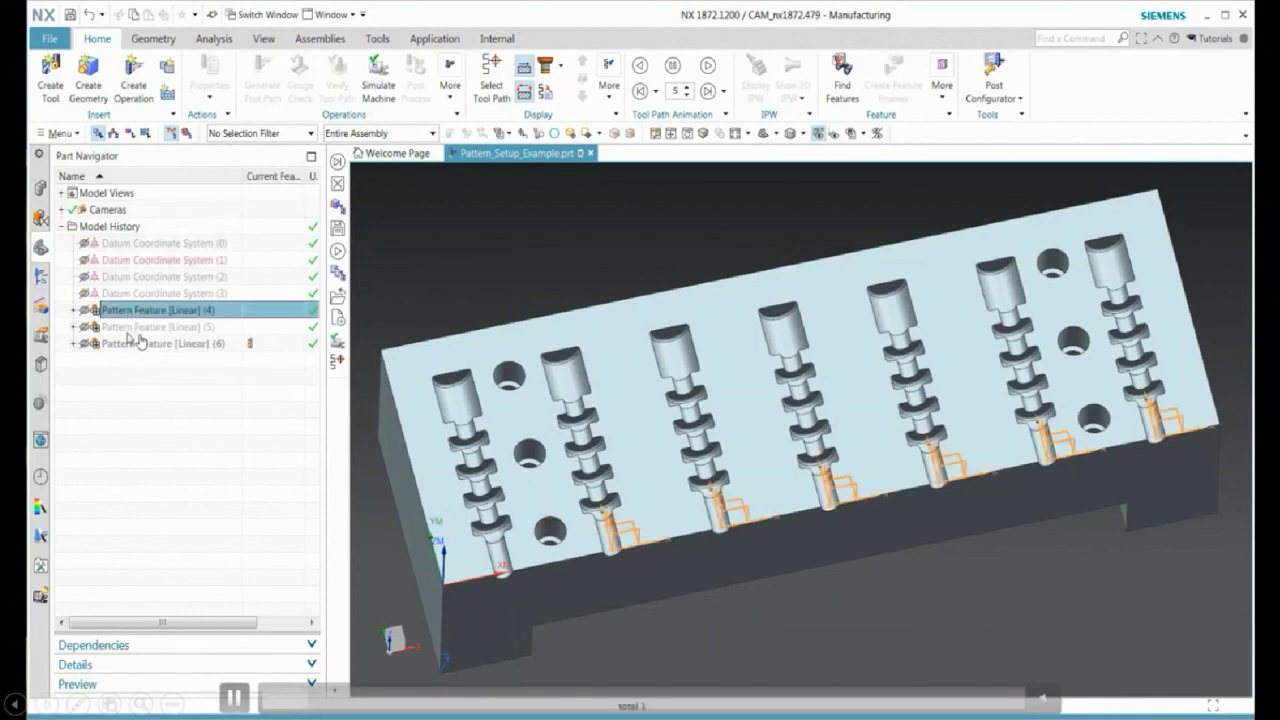
left_click(128, 328)
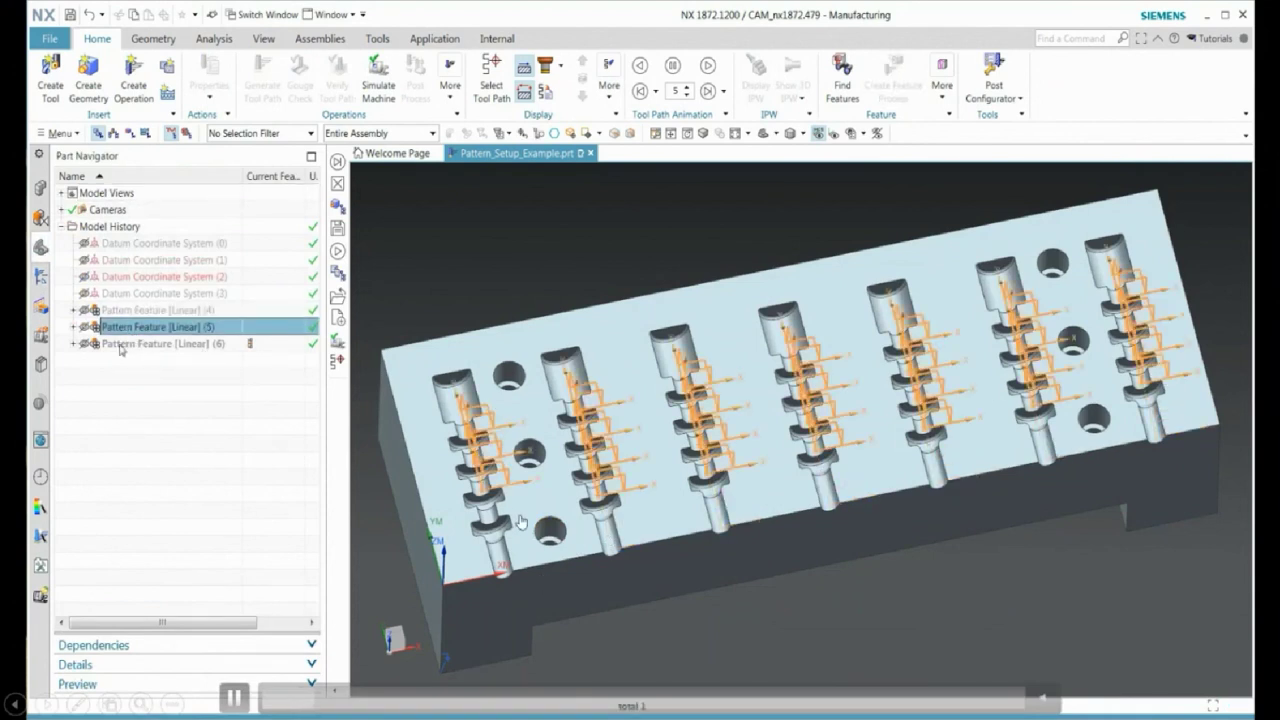
left_click(122, 343)
key("Escape")
Assign Pattern Feature [Linear](4) to the PATTERN_PROGRAM_ROUGH program group.
left_click(40, 276)
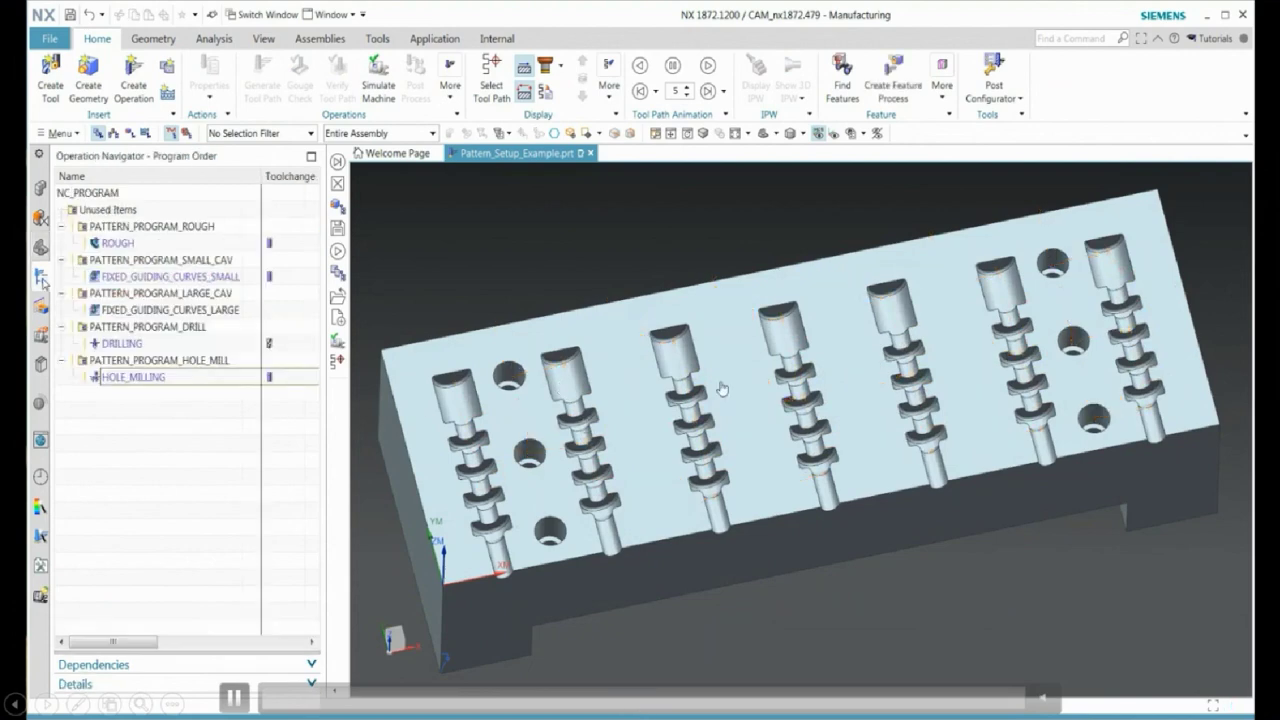
left_click(117, 228)
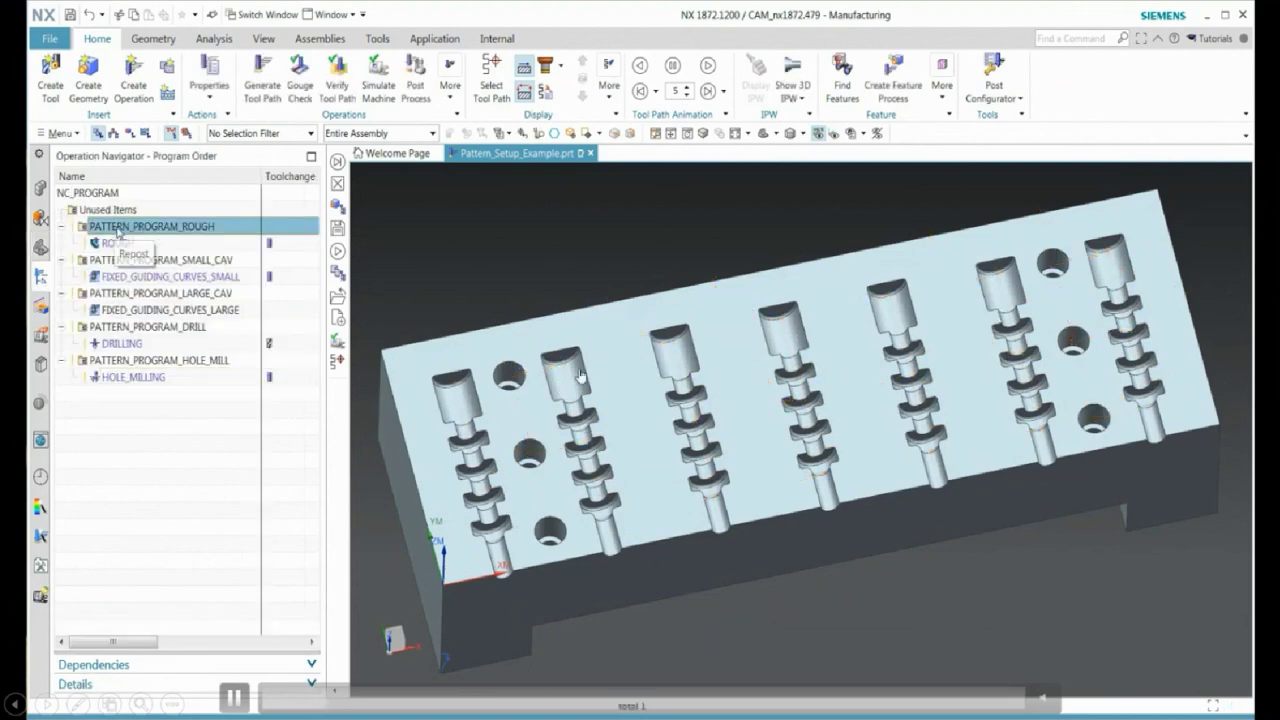
double_click(117, 228)
left_click(258, 142)
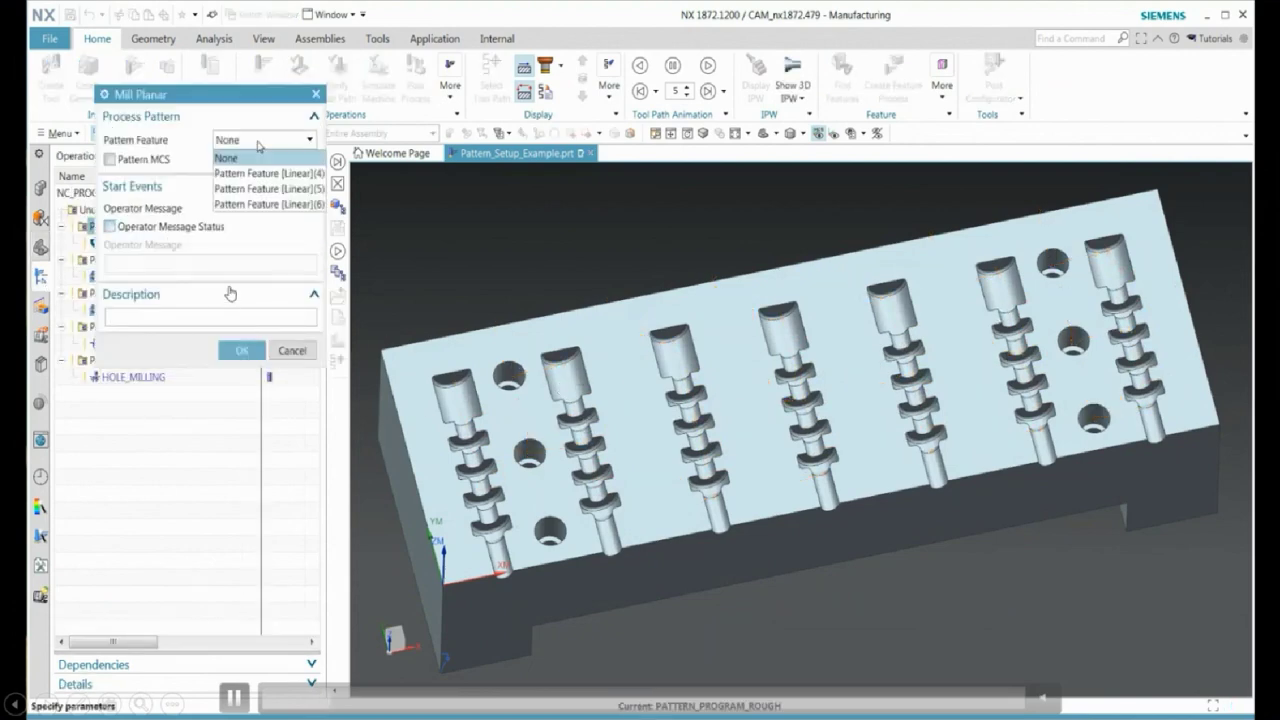
left_click(268, 205)
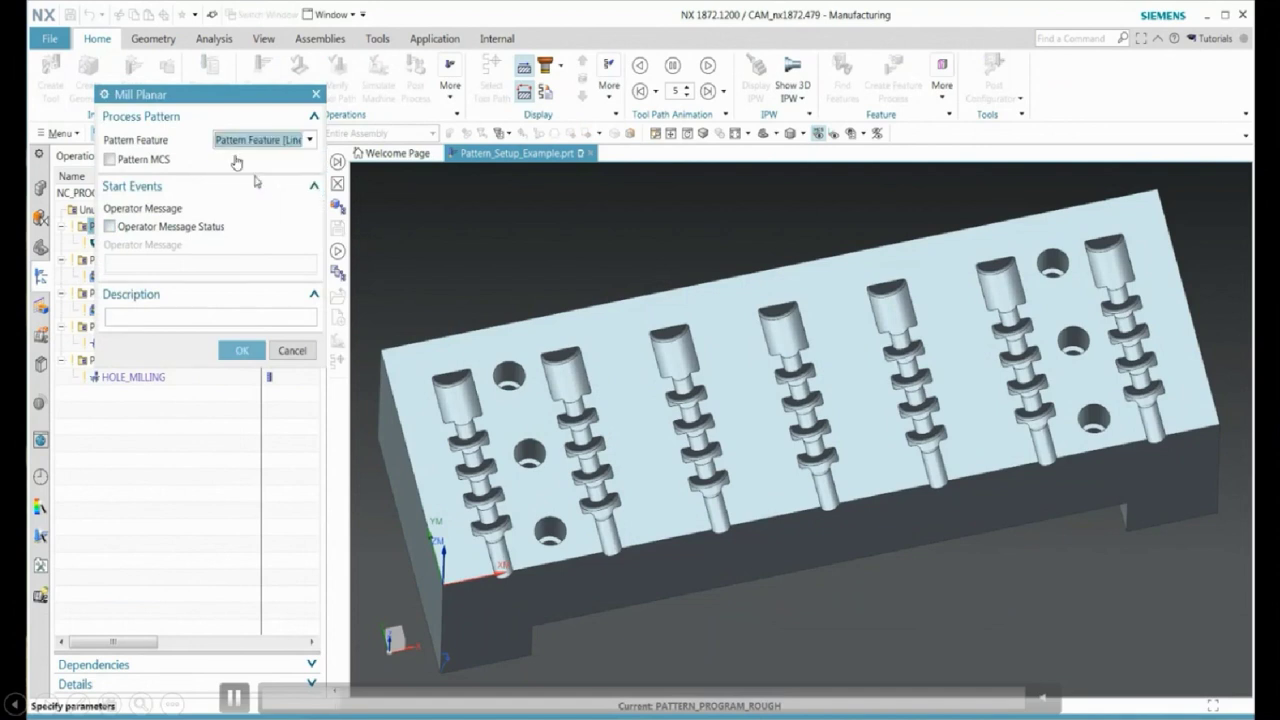
left_click(242, 350)
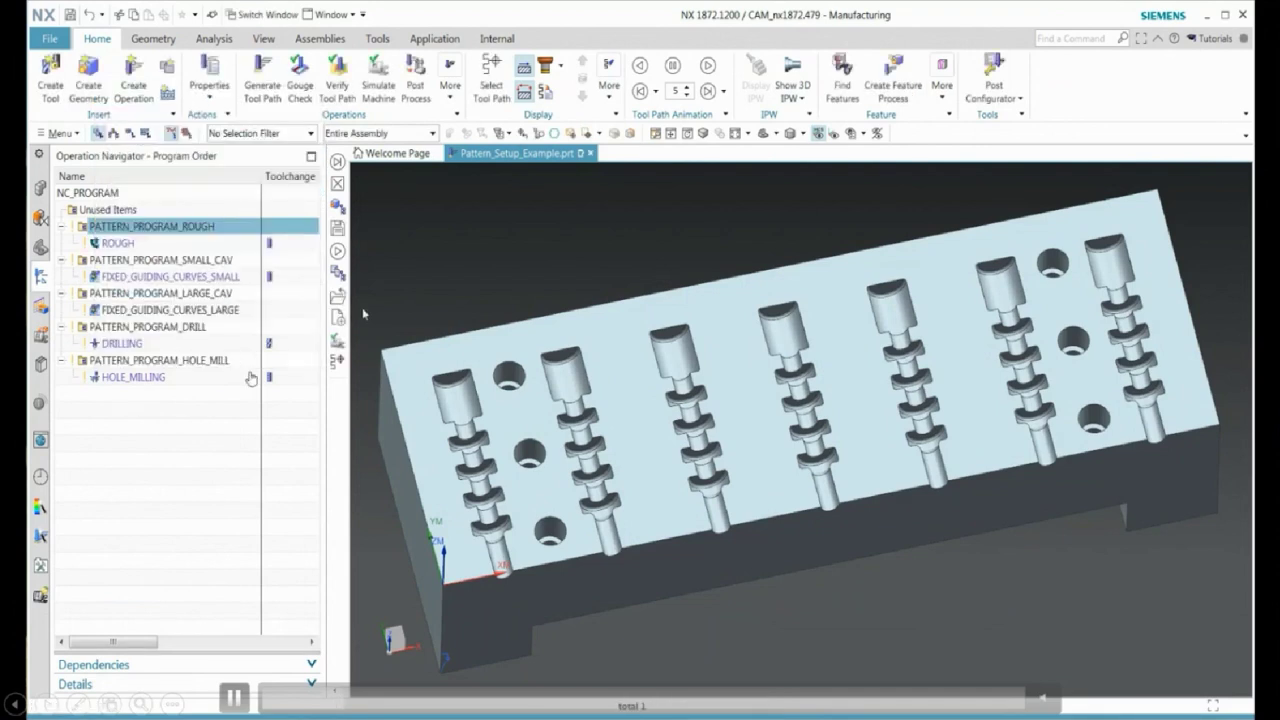
Switch the part's rendering style from shaded to wireframe.
right_click(453, 237)
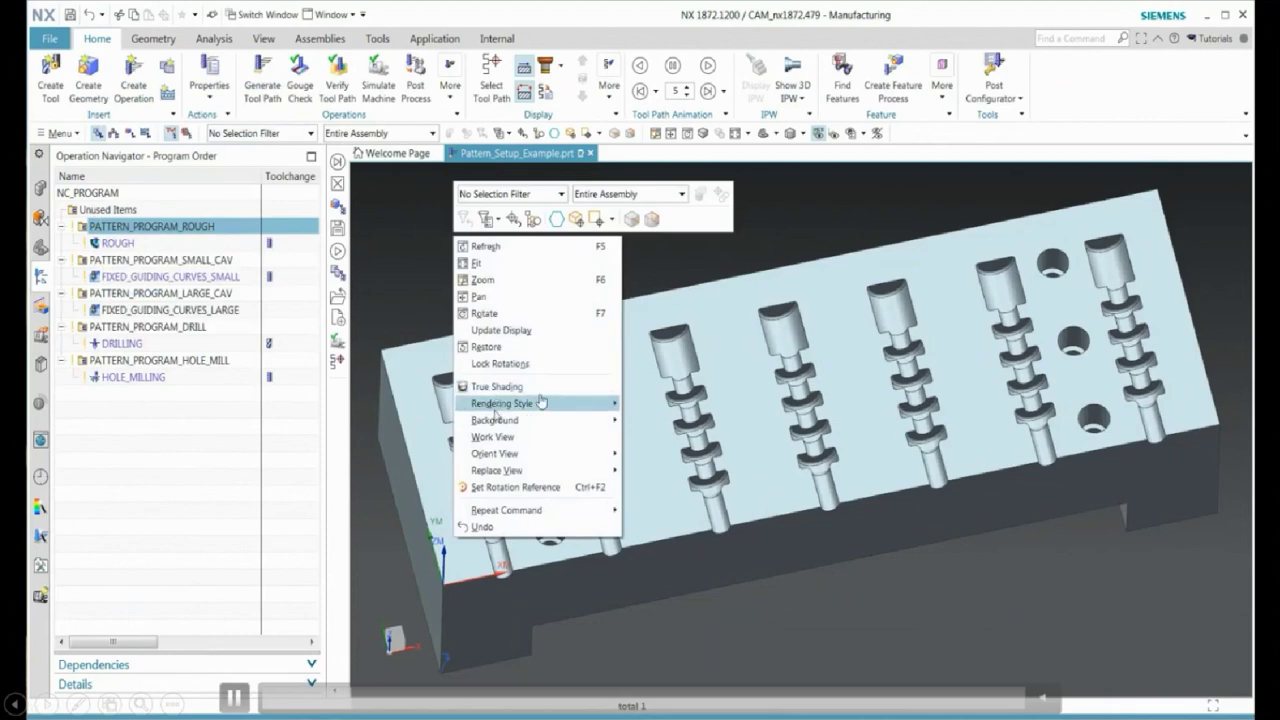
mouse_move(541, 402)
left_click(657, 452)
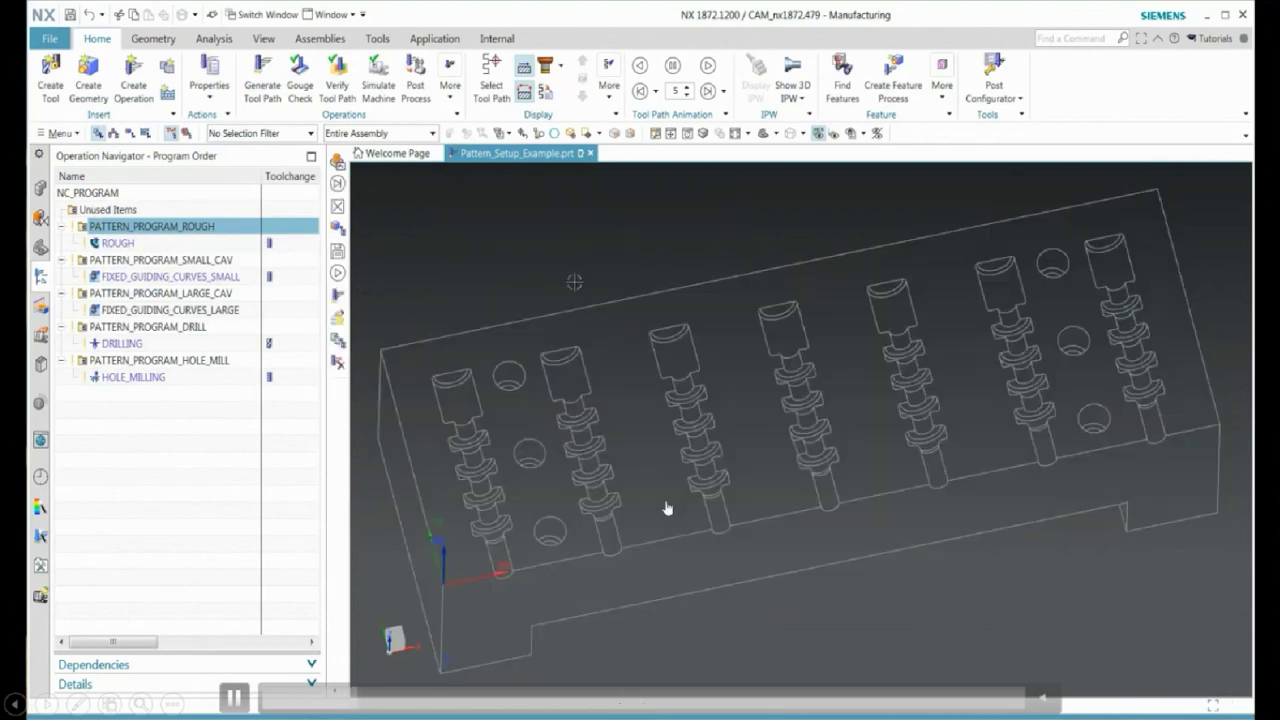
Check the pattern instances of PATTERN_PROGRAM_ROUGH and display the patterned tool path of the ROUGH operation.
left_click(128, 227)
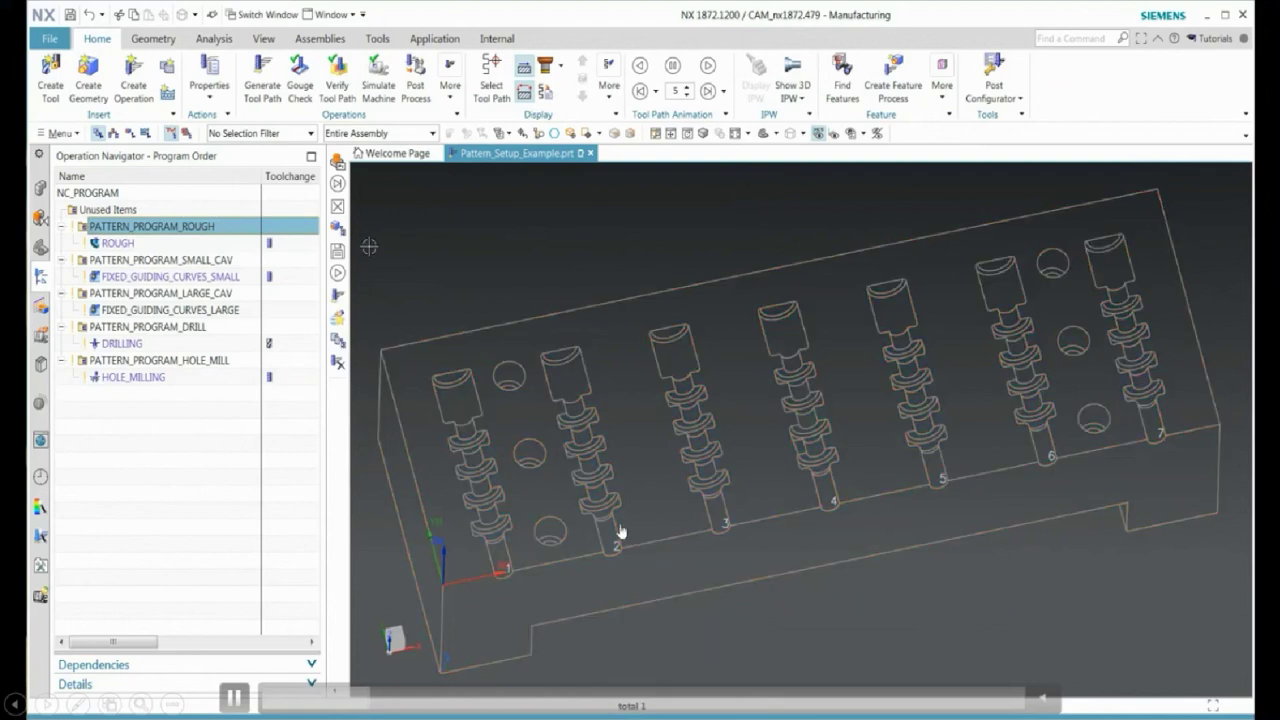
right_click(112, 245)
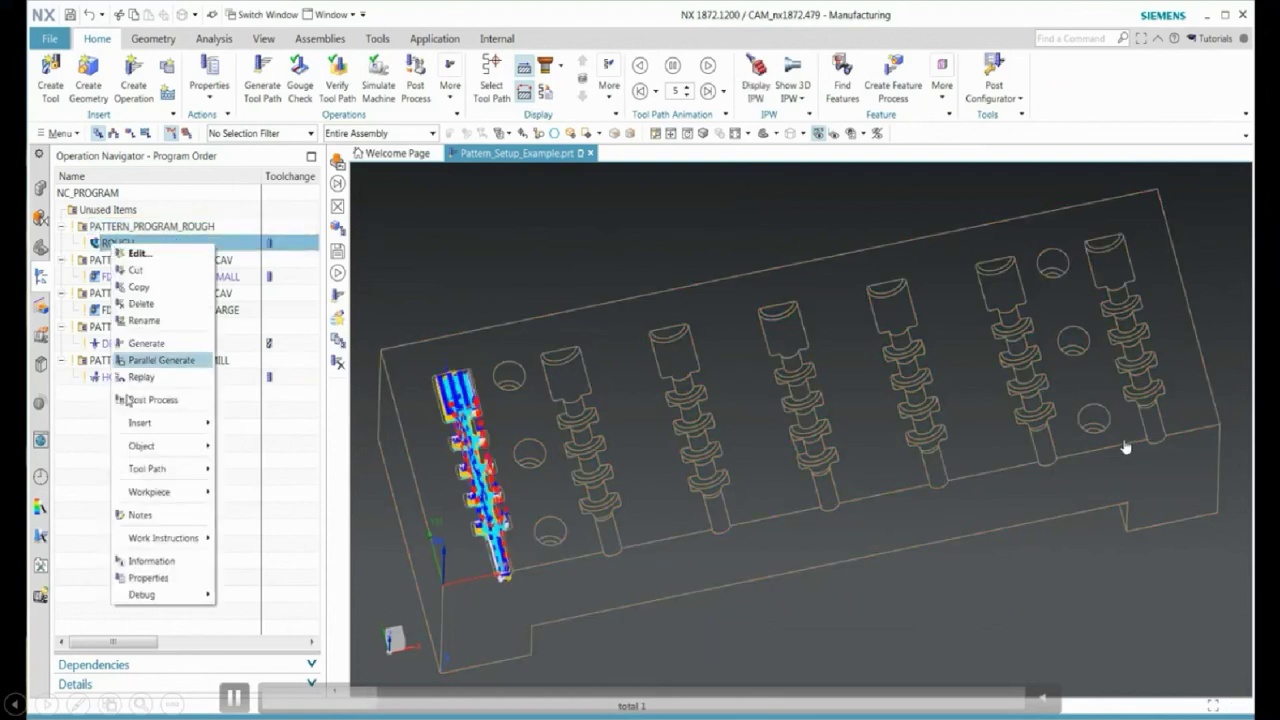
mouse_move(147, 468)
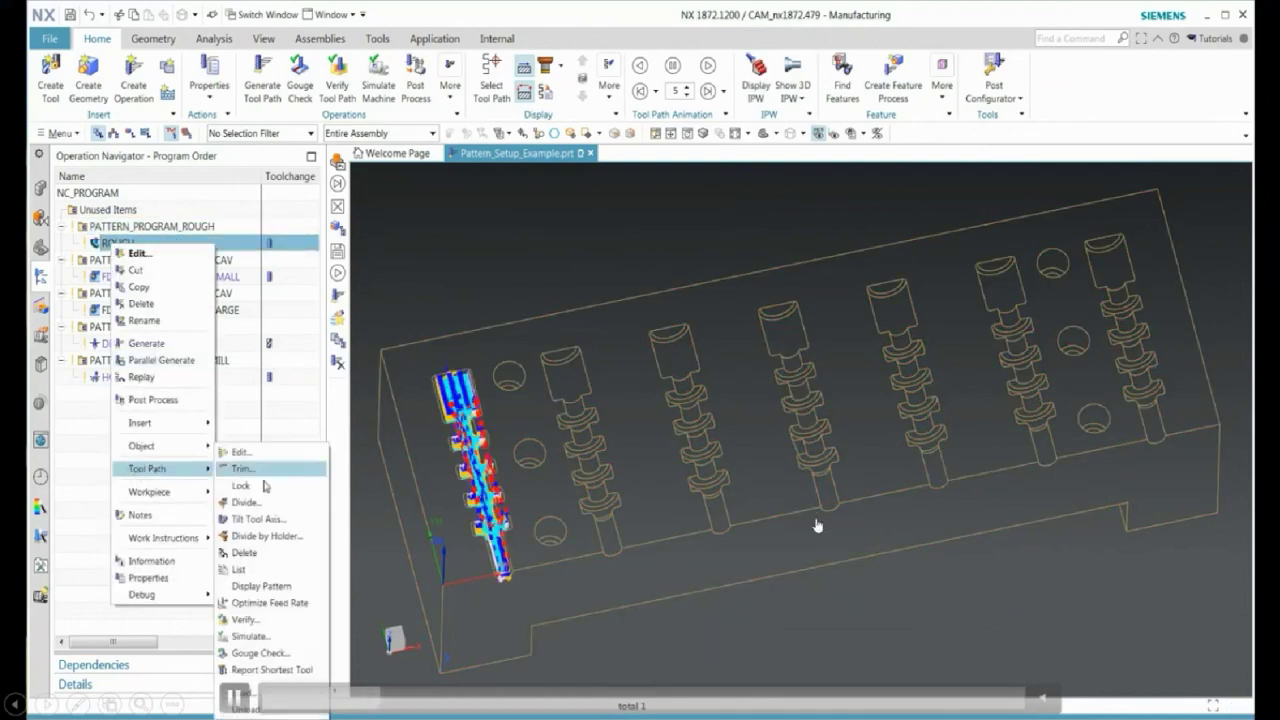
left_click(256, 586)
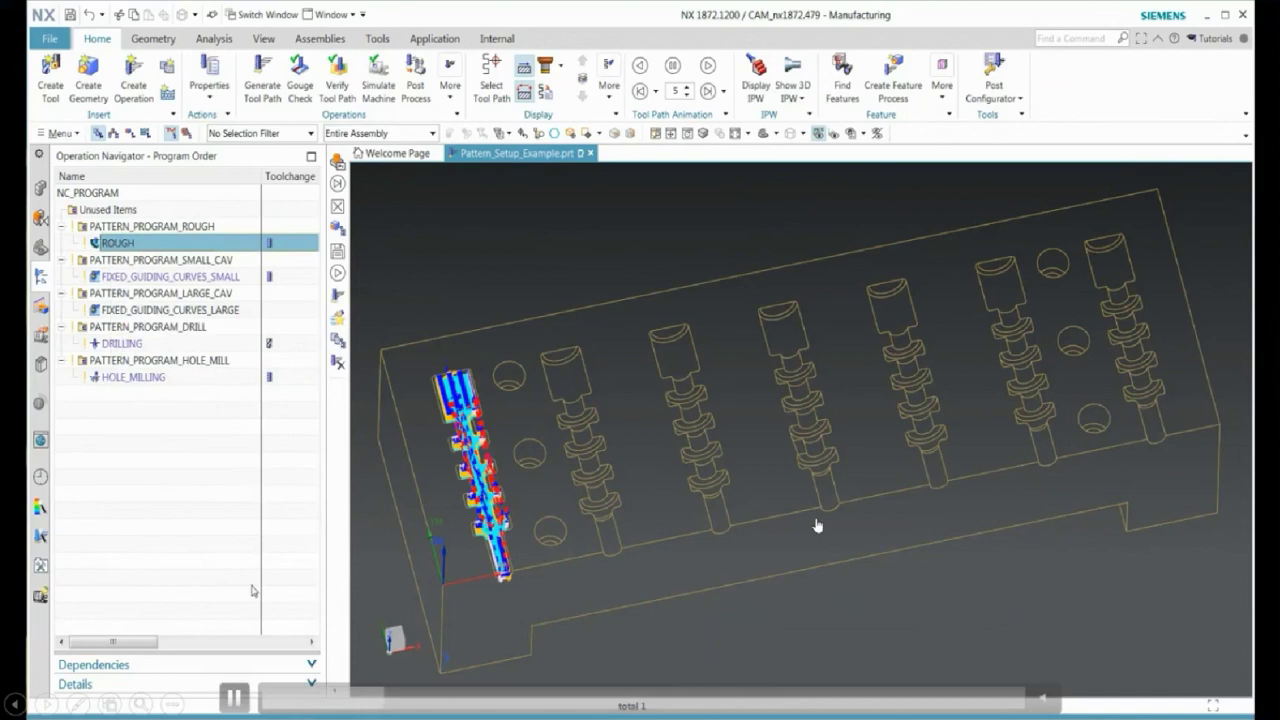
Assign Pattern Feature [Linear](5) to the PATTERN_PROGRAM_SMALL_CAV program group.
left_click(126, 261)
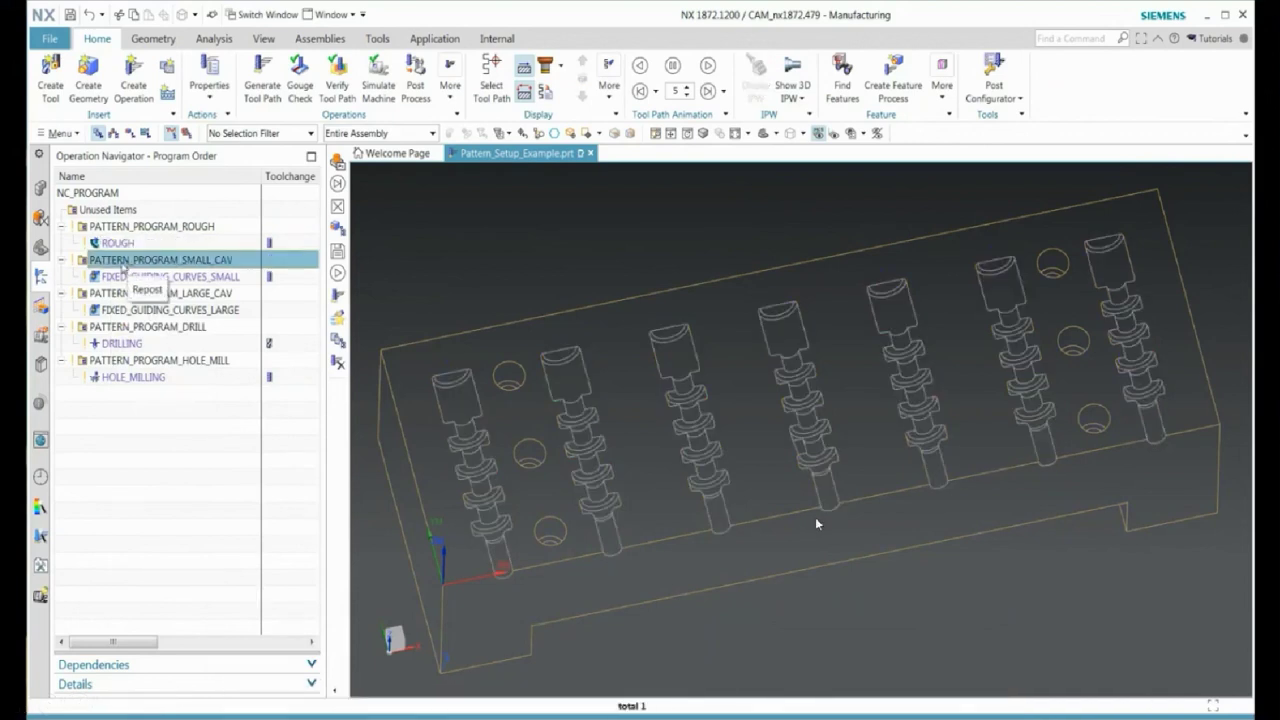
left_click(130, 277)
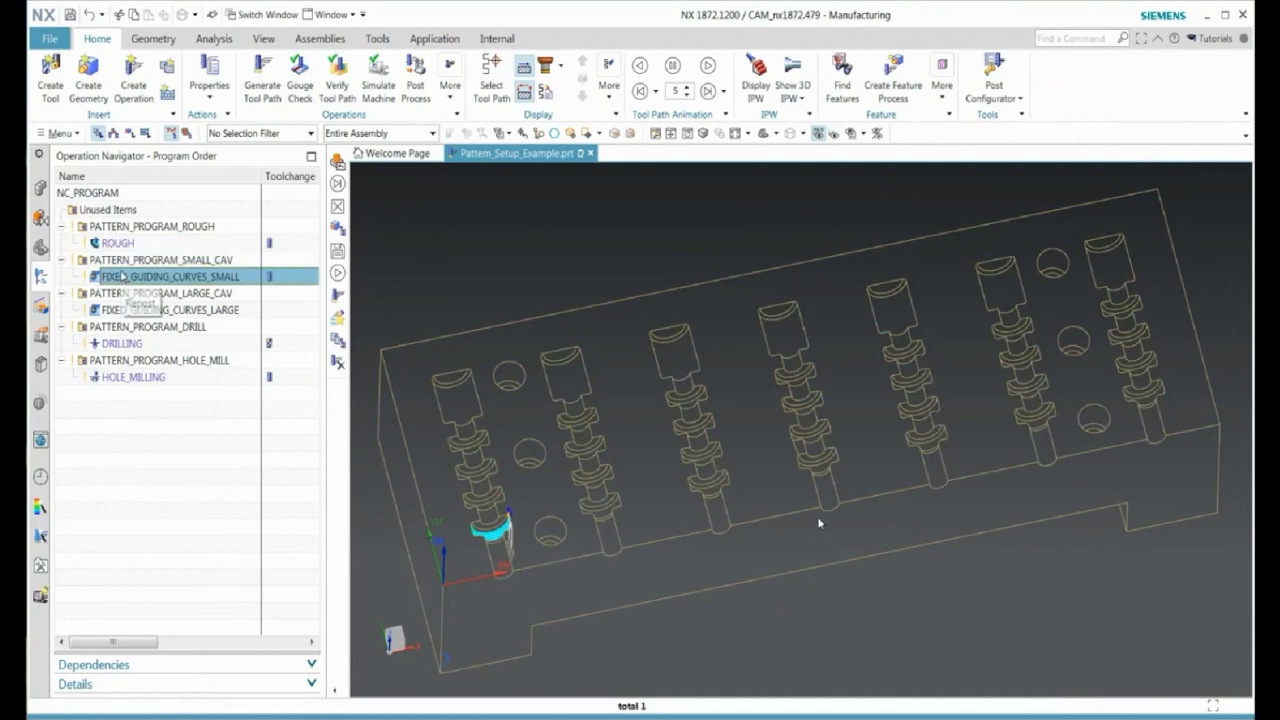
left_click(127, 259)
double_click(119, 261)
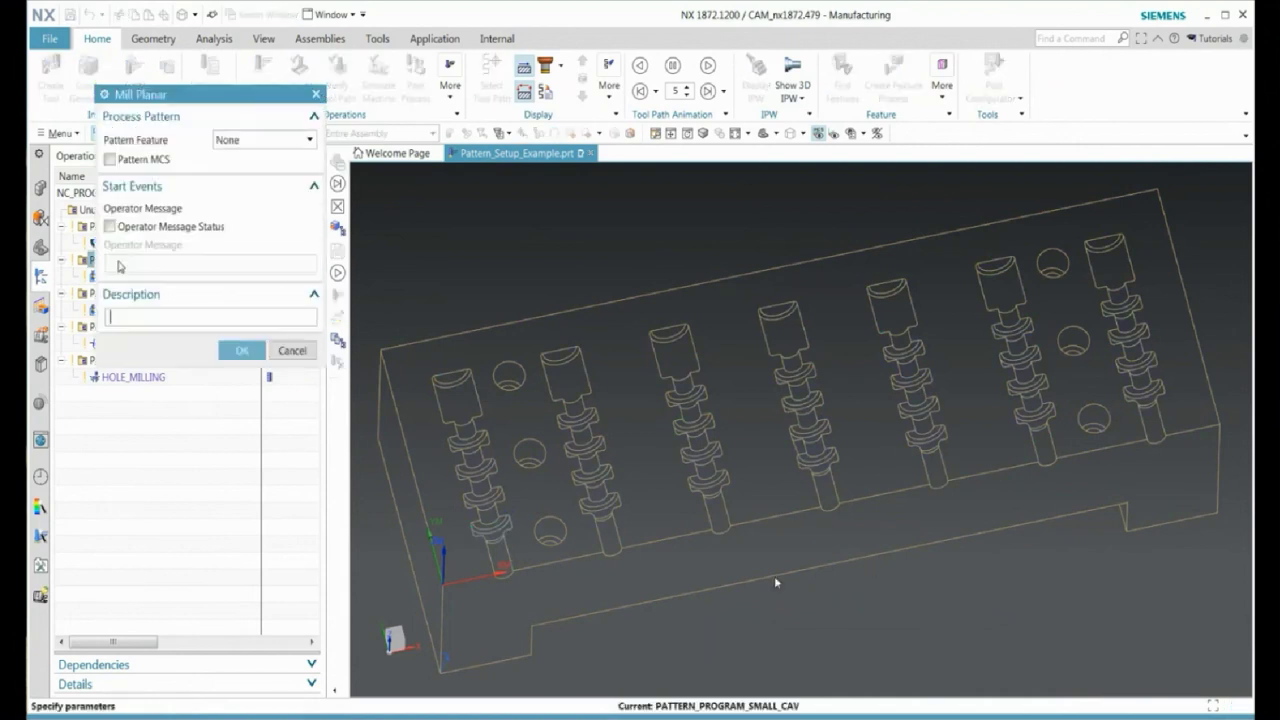
left_click(270, 141)
left_click(263, 190)
left_click(241, 350)
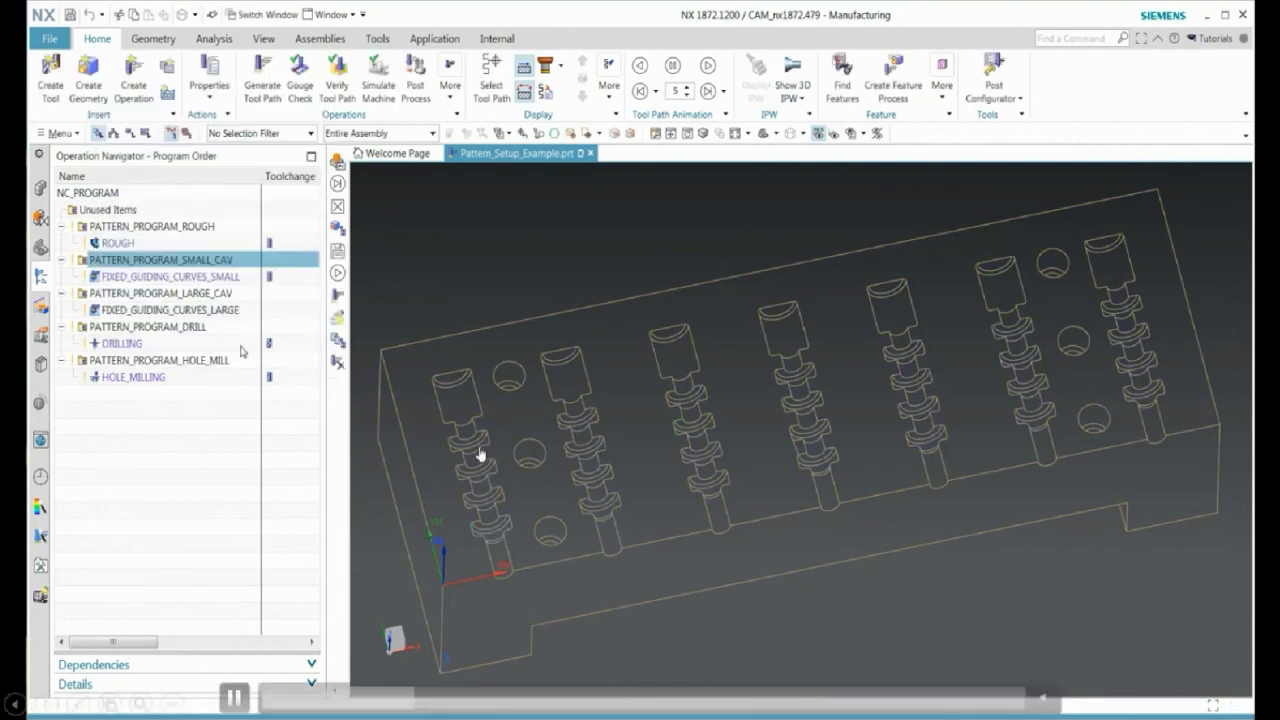
Check the pattern instances of PATTERN_PROGRAM_SMALL_CAV and display the patterned tool path of FIXED_GUIDING_CURVES_SMALL.
left_click(140, 283)
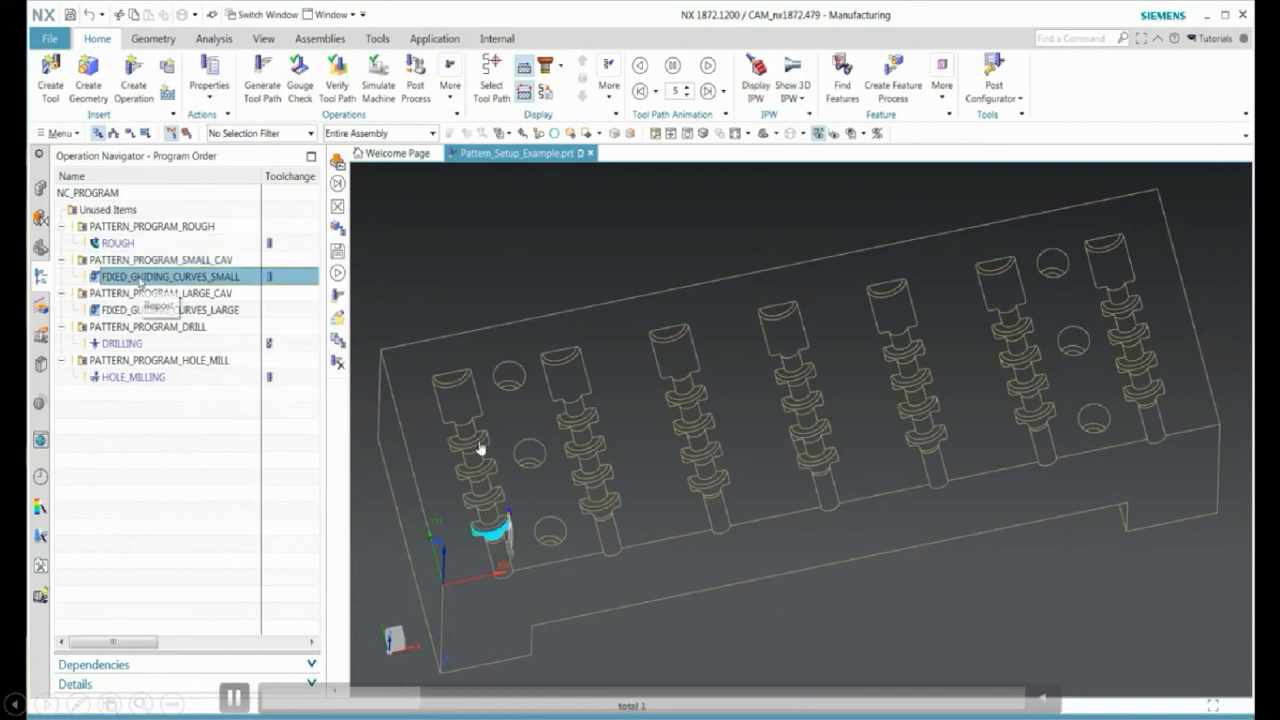
left_click(134, 264)
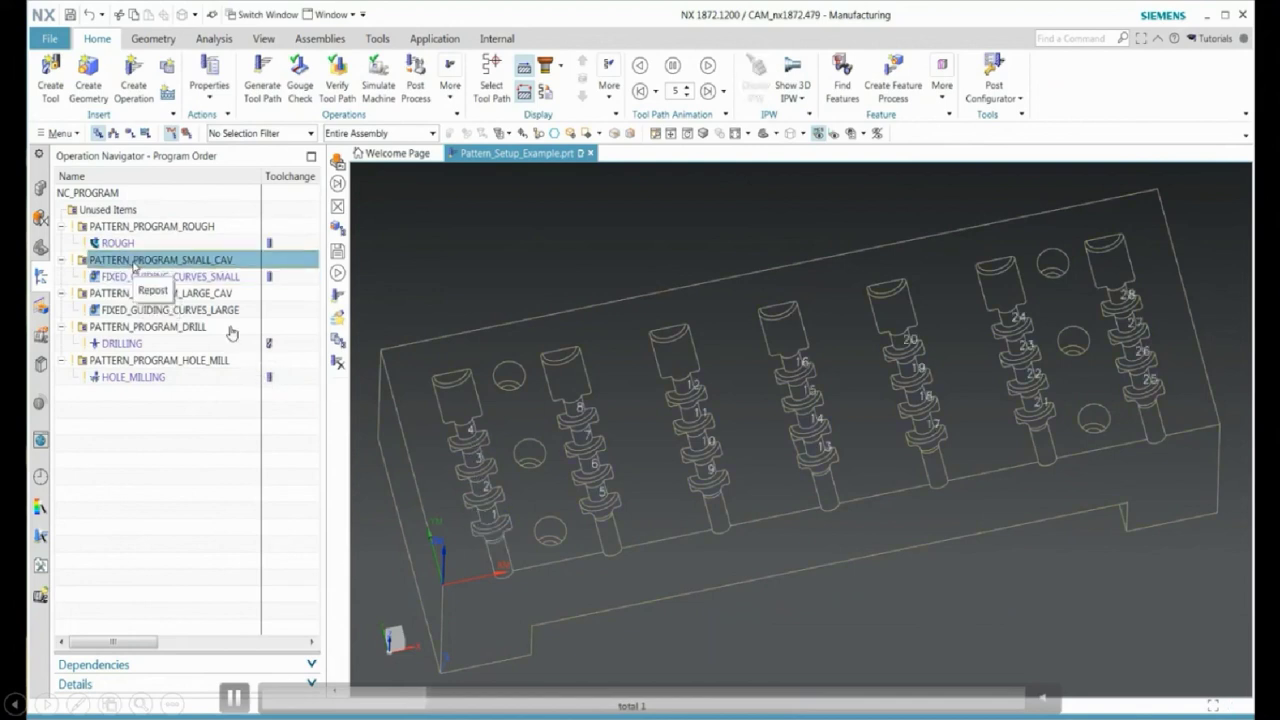
left_click(140, 277)
right_click(138, 278)
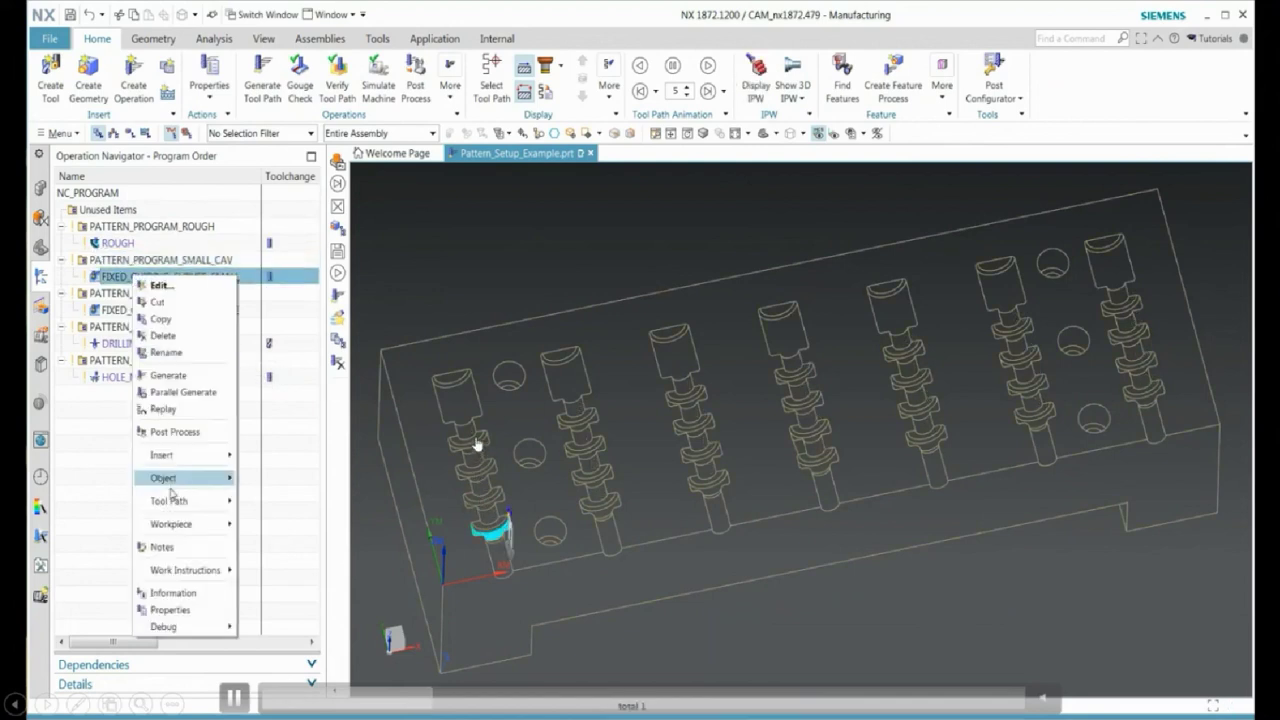
mouse_move(170, 500)
left_click(278, 588)
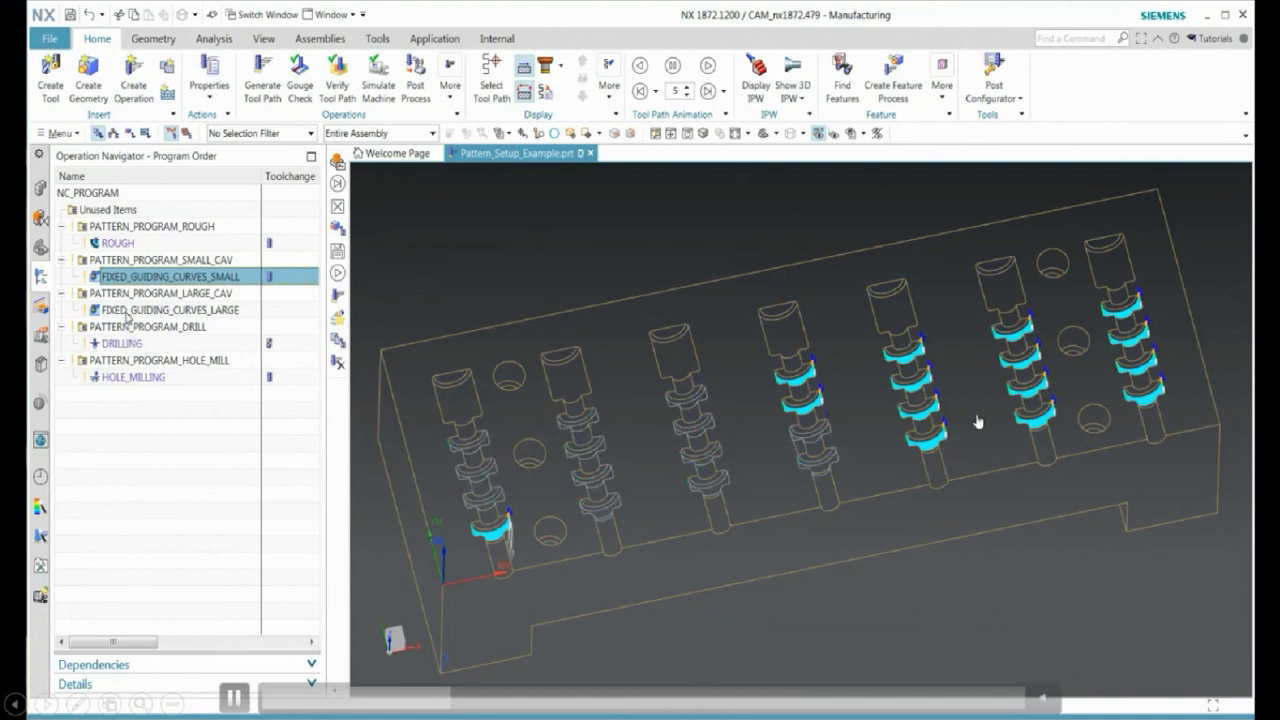
Assign Pattern Feature [Linear](4) to the PATTERN_PROGRAM_LARGE_CAV program group.
left_click(128, 316)
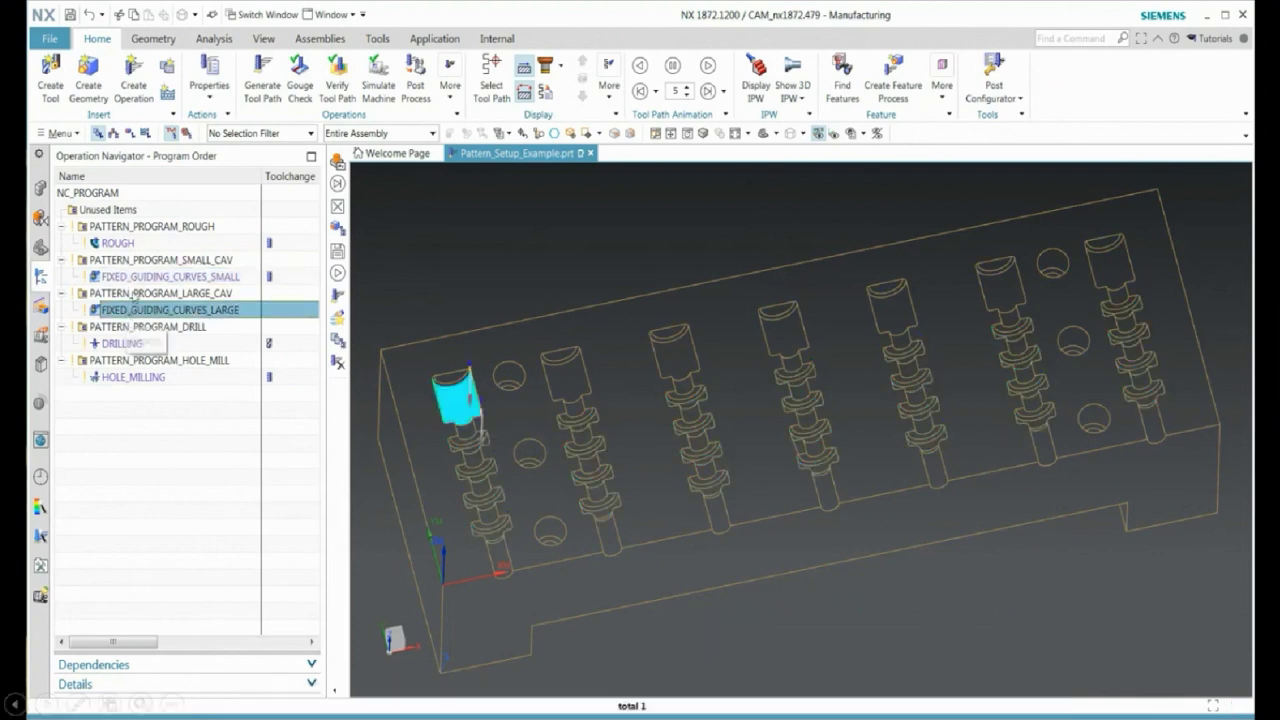
left_click(122, 294)
double_click(122, 294)
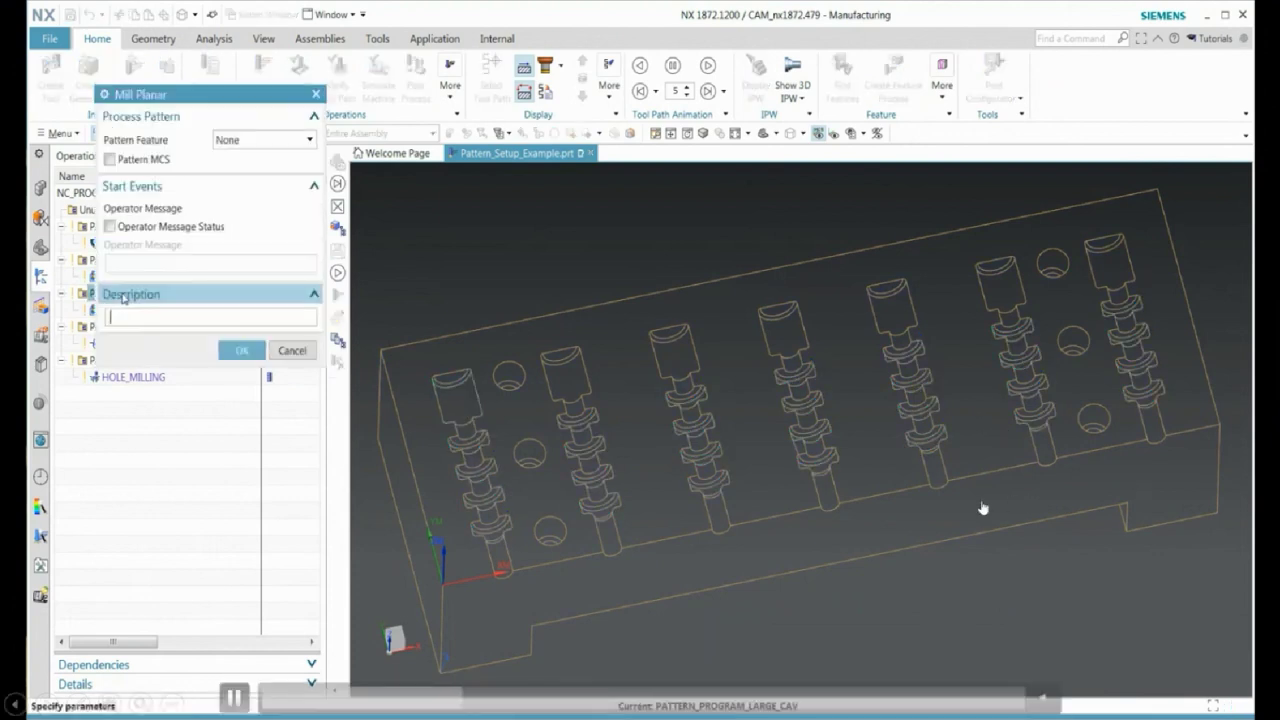
left_click(262, 140)
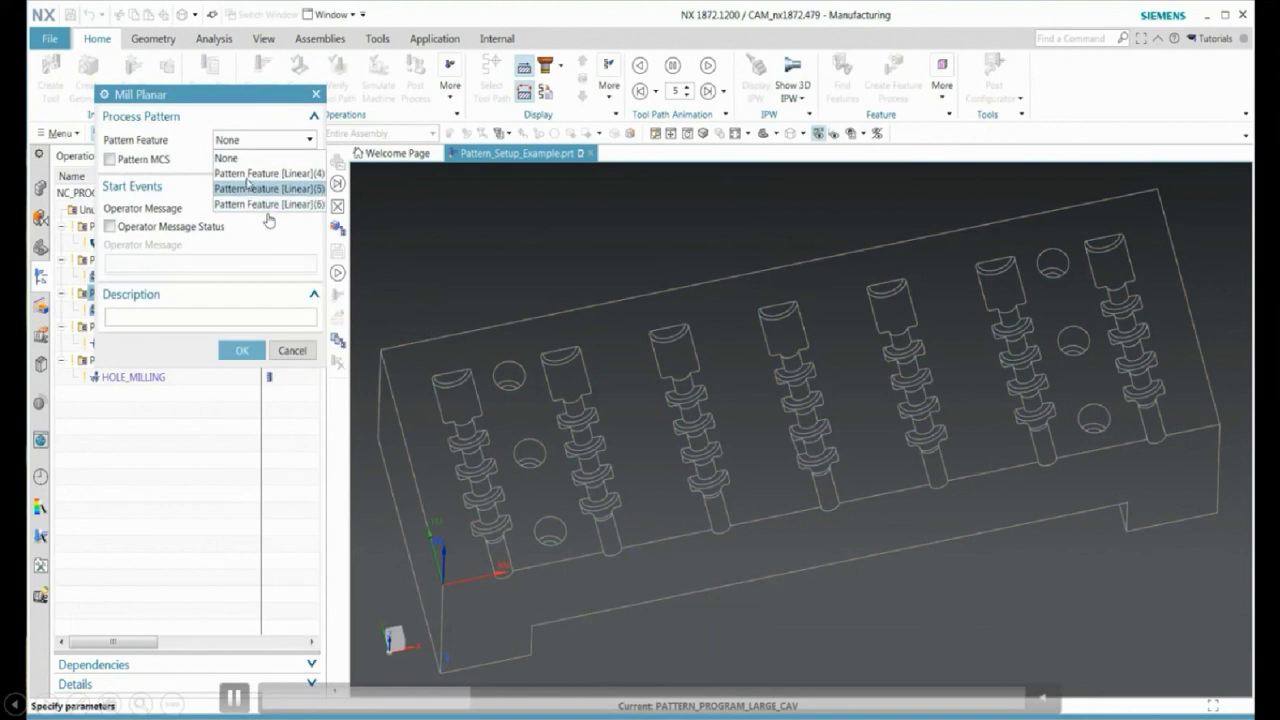
left_click(260, 174)
left_click(241, 350)
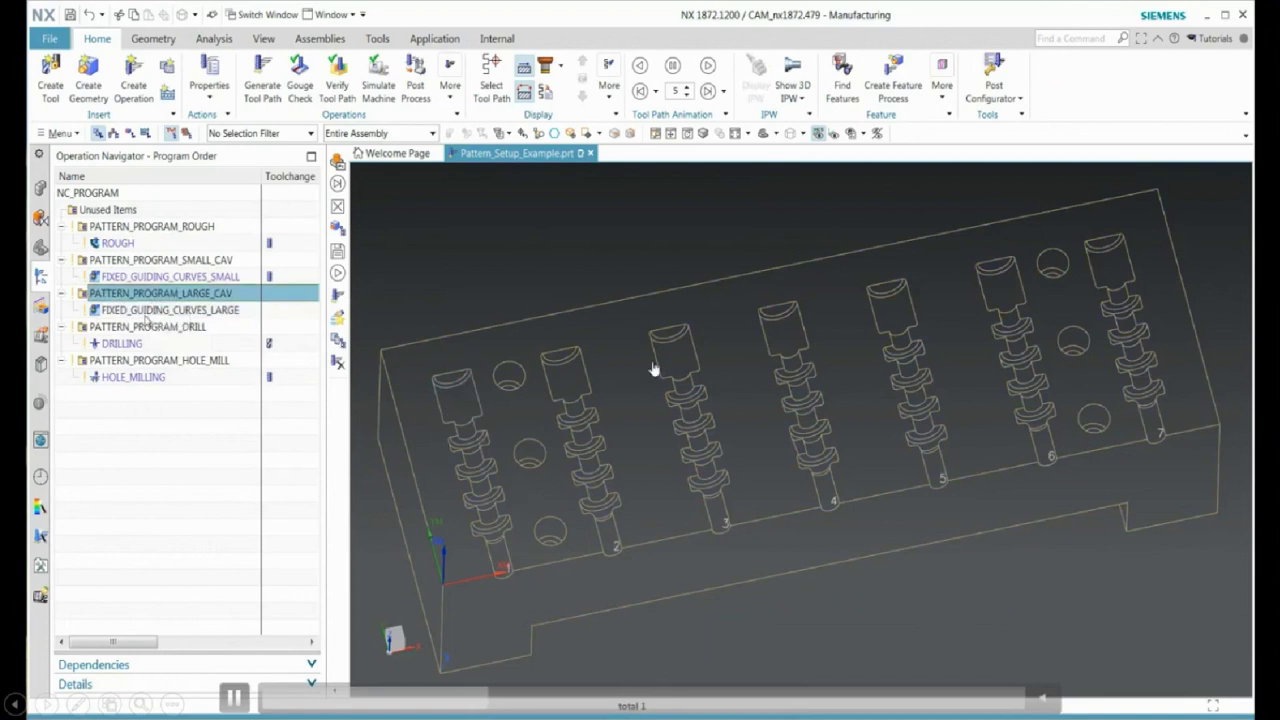
Display the patterned tool path of the FIXED_GUIDING_CURVES_LARGE operation.
right_click(152, 310)
mouse_move(183, 545)
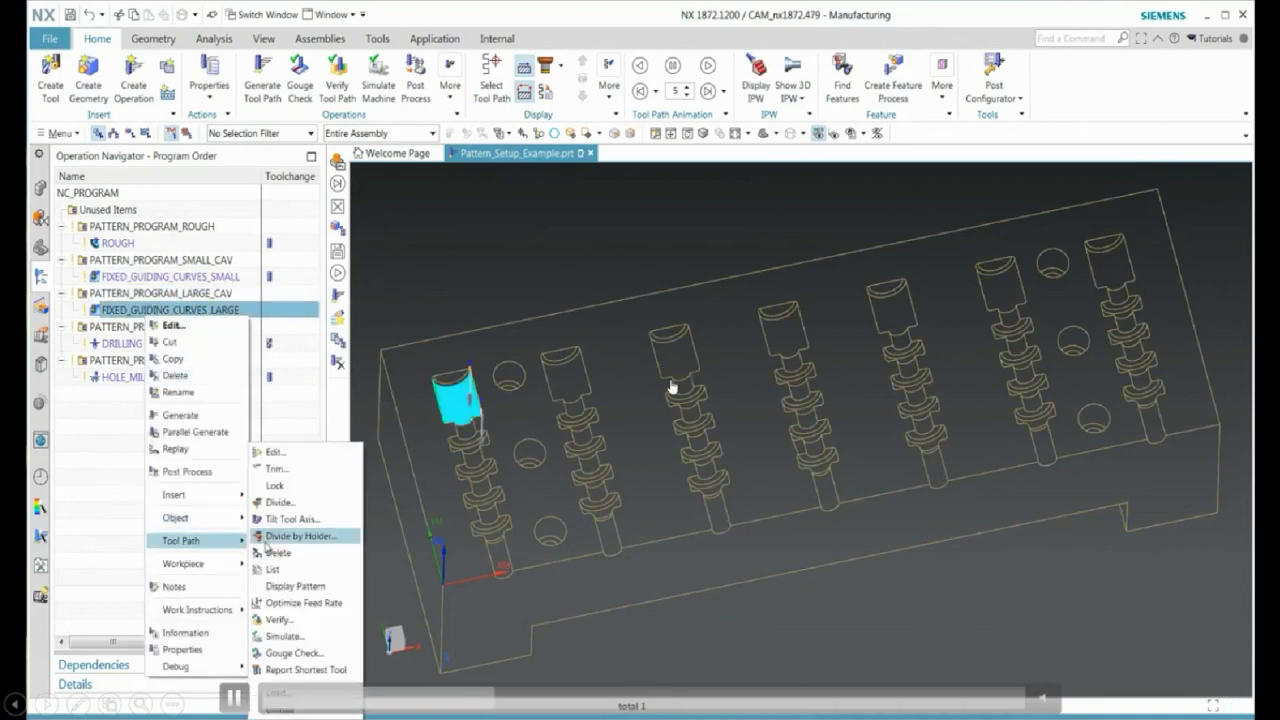
left_click(445, 578)
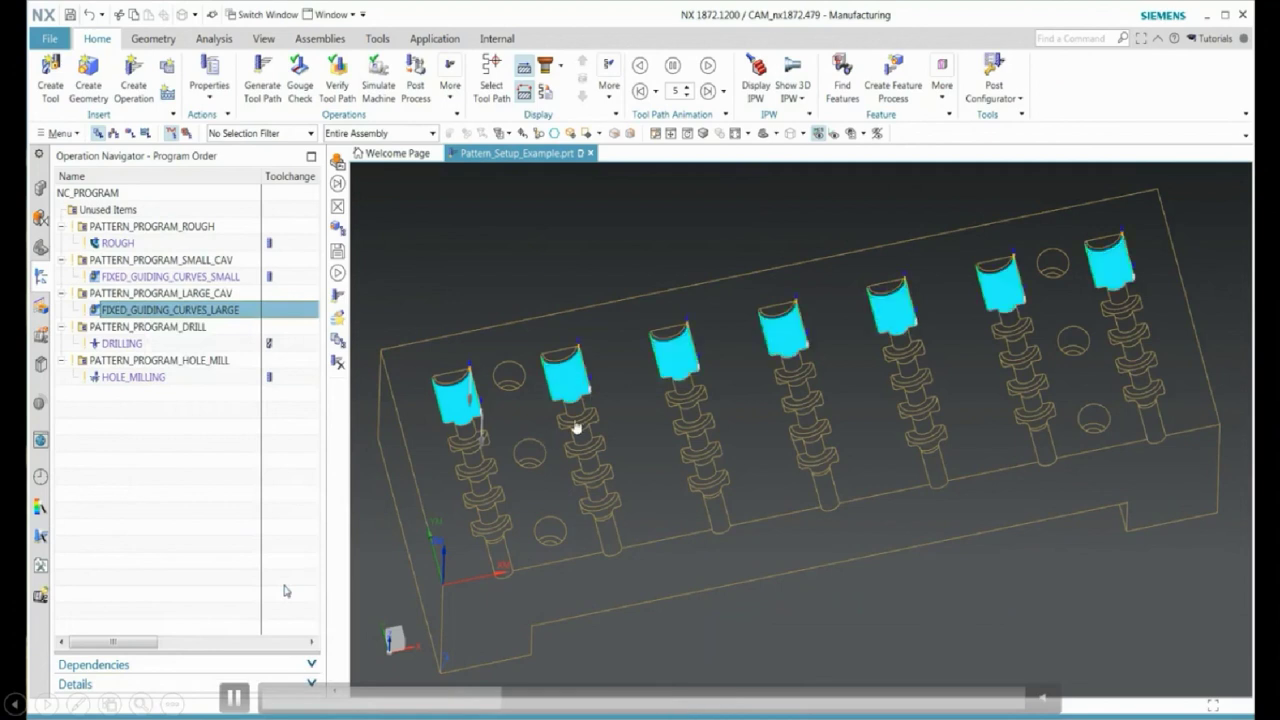
Check the pattern instances of PATTERN_PROGRAM_DRILL and display the patterned tool path of the DRILLING operation.
left_click(140, 328)
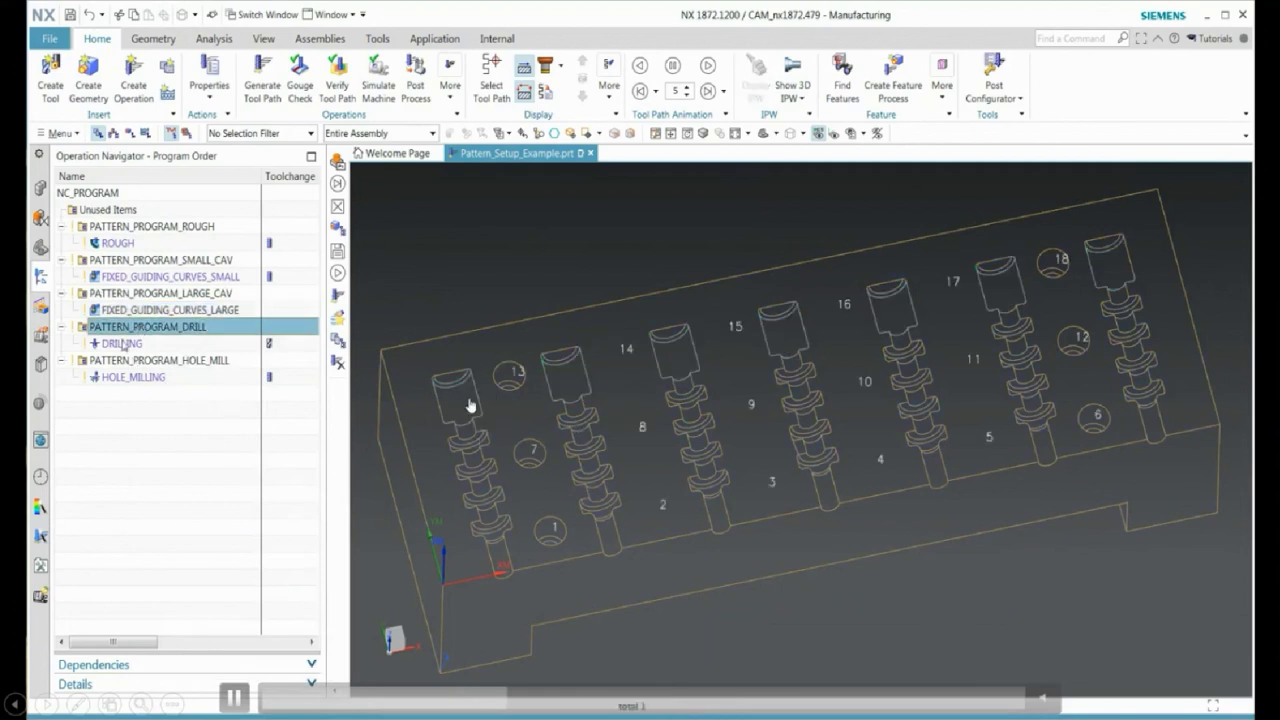
left_click(121, 344)
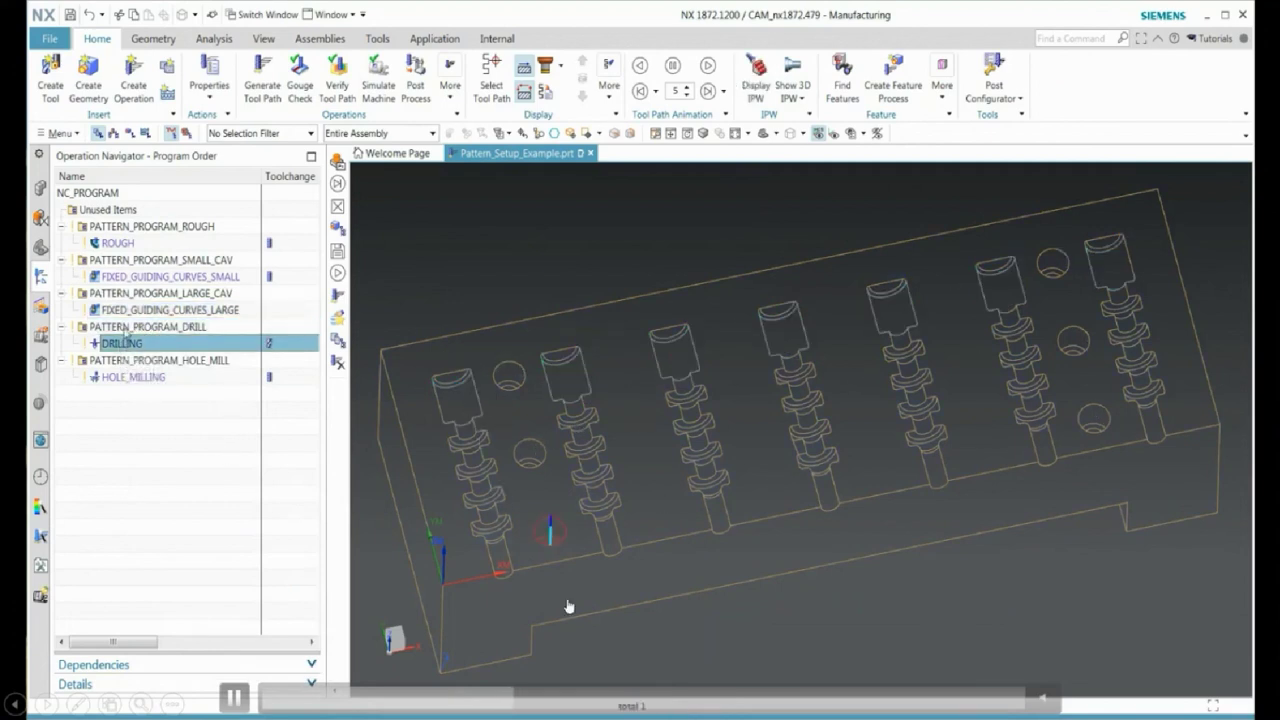
right_click(122, 344)
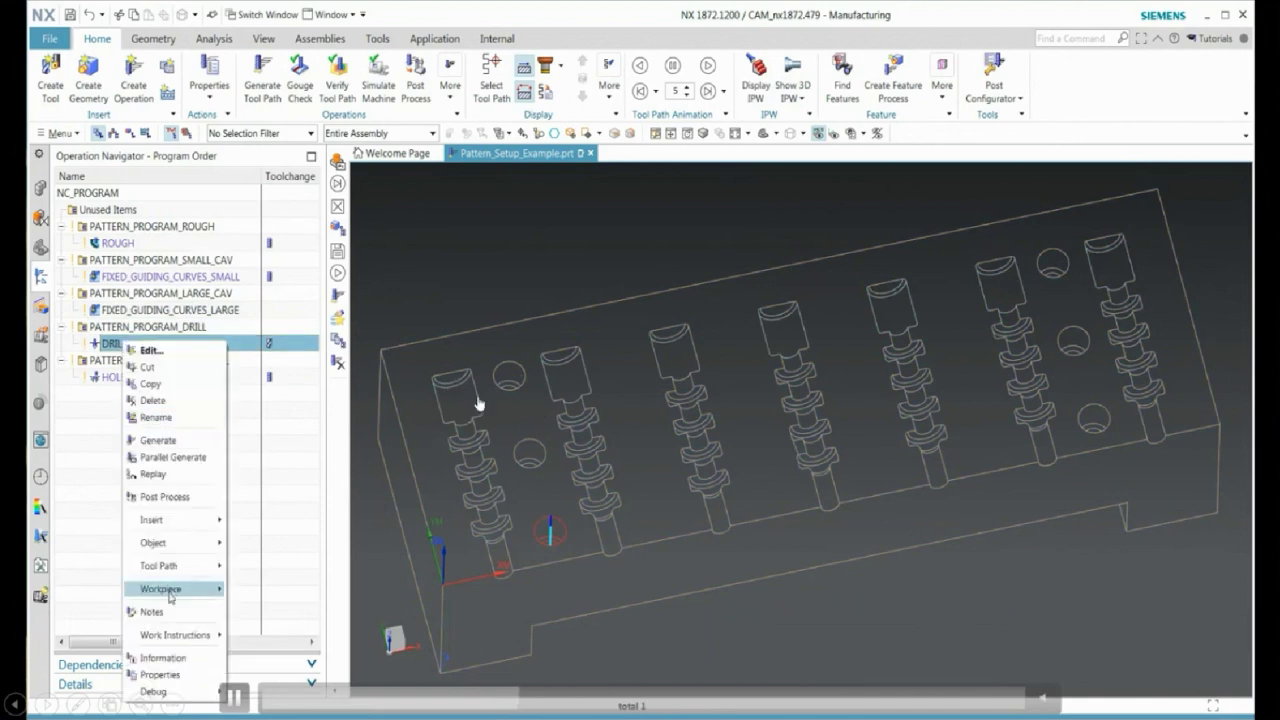
mouse_move(173, 570)
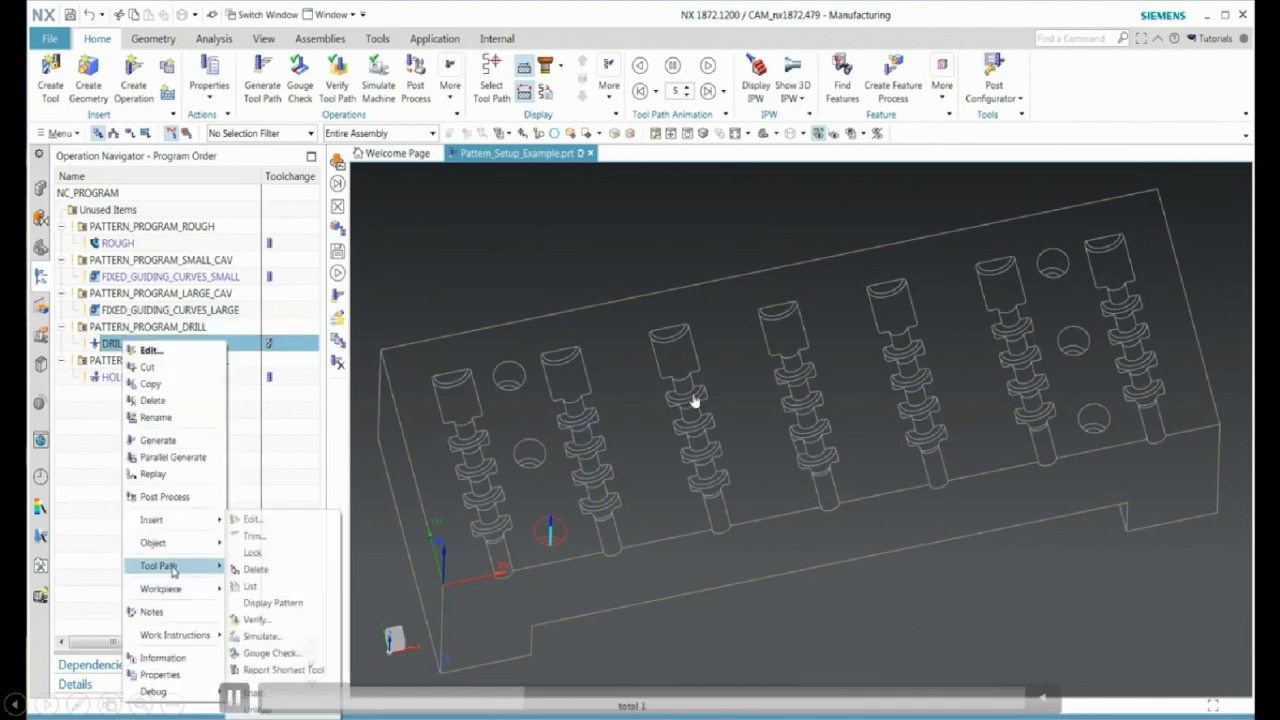
left_click(272, 602)
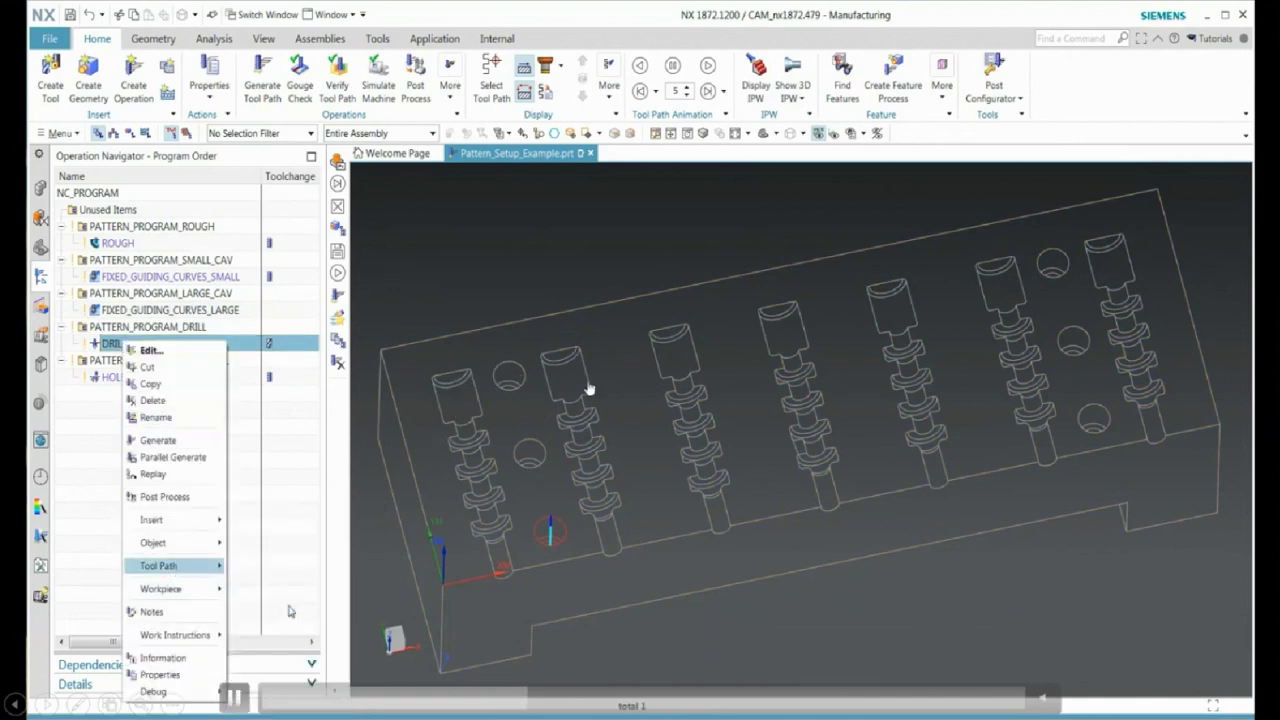
Review the pattern feature assigned to the PATTERN_PROGRAM_DRILL program group.
double_click(145, 328)
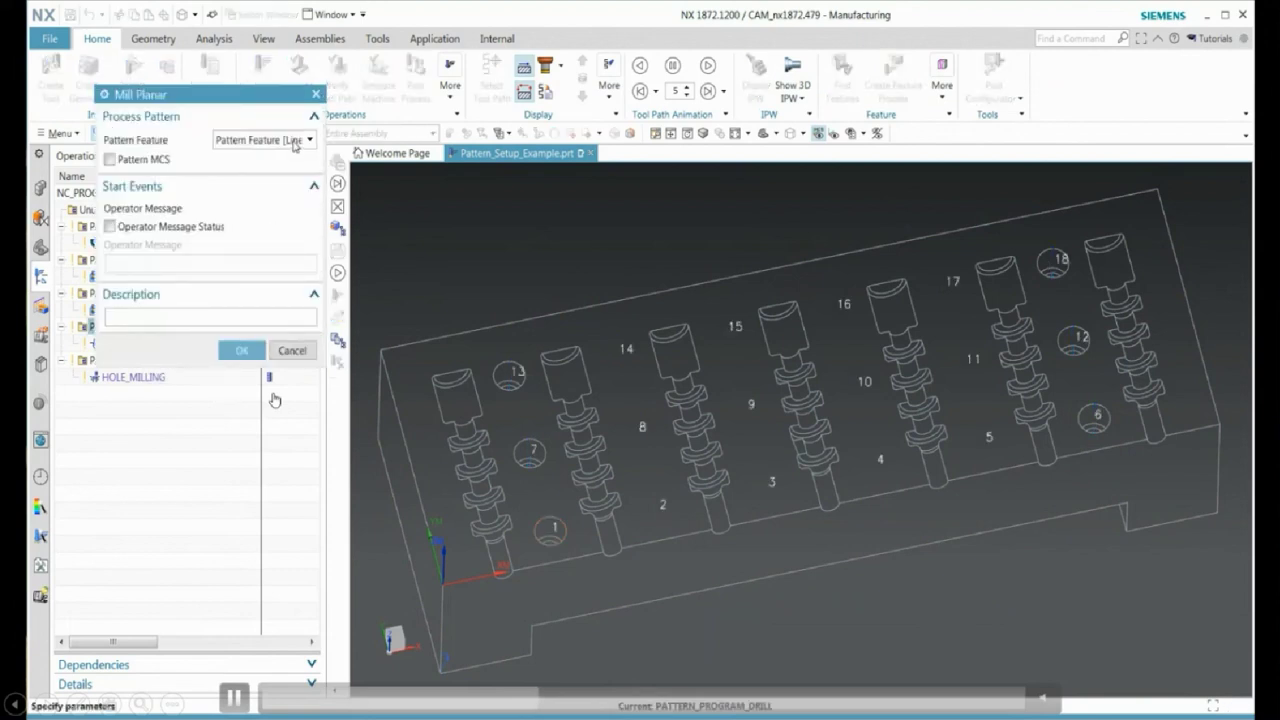
left_click(296, 146)
left_click(296, 146)
left_click(242, 350)
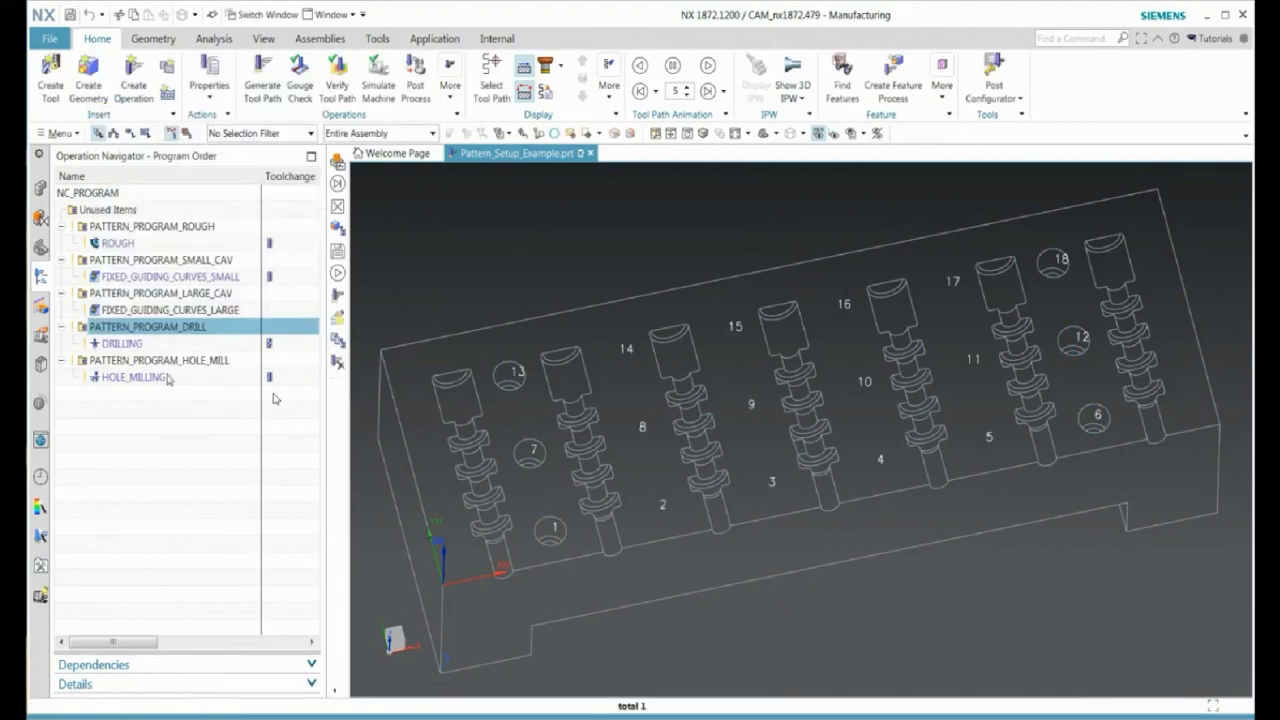
Review the pattern feature choices for the PATTERN_PROGRAM_HOLE_MILL program group, keeping its existing pattern.
double_click(157, 361)
left_click(263, 140)
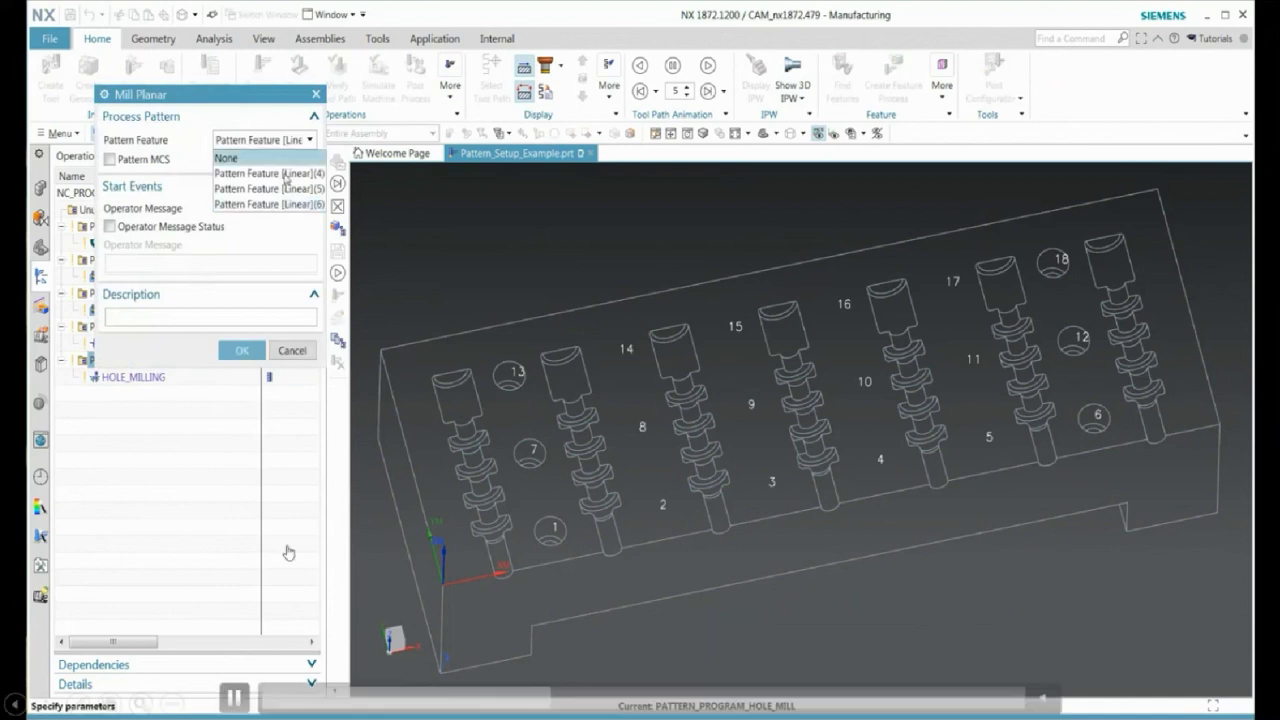
left_click(287, 175)
left_click(242, 350)
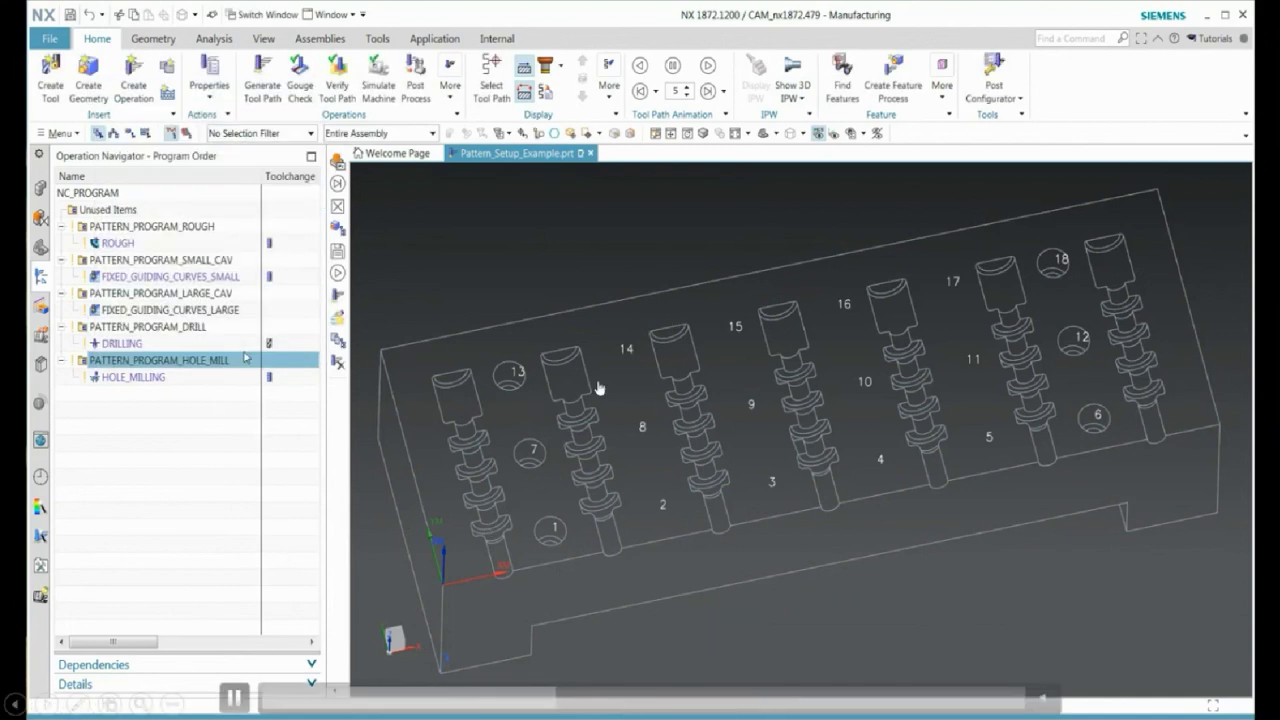
Display the patterned tool path of the HOLE_MILLING operation and clear the selection.
left_click(146, 378)
right_click(141, 378)
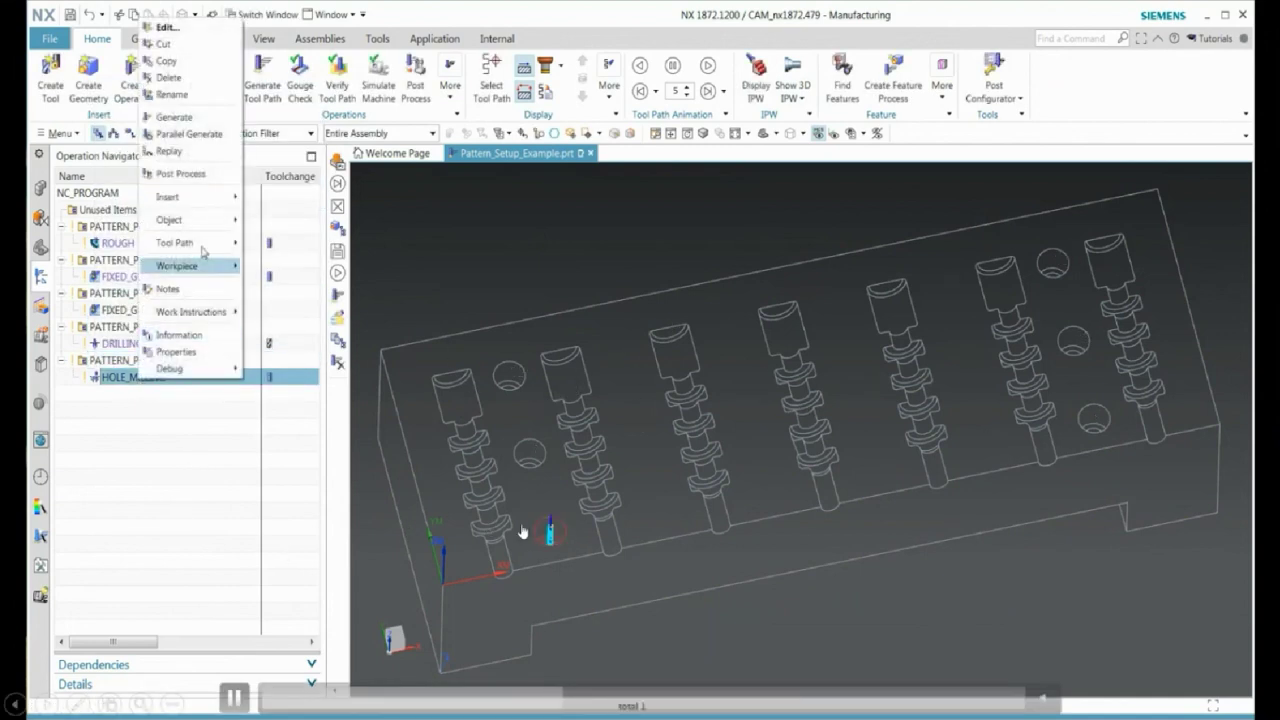
mouse_move(200, 243)
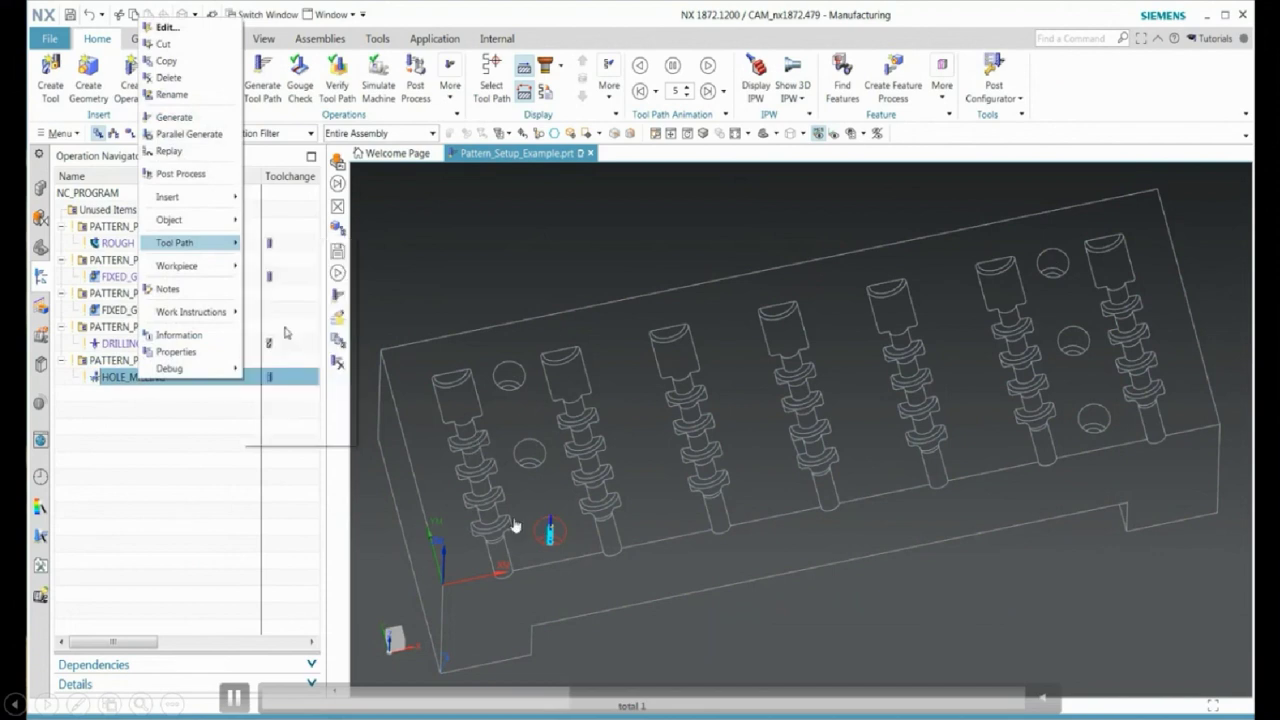
left_click(118, 441)
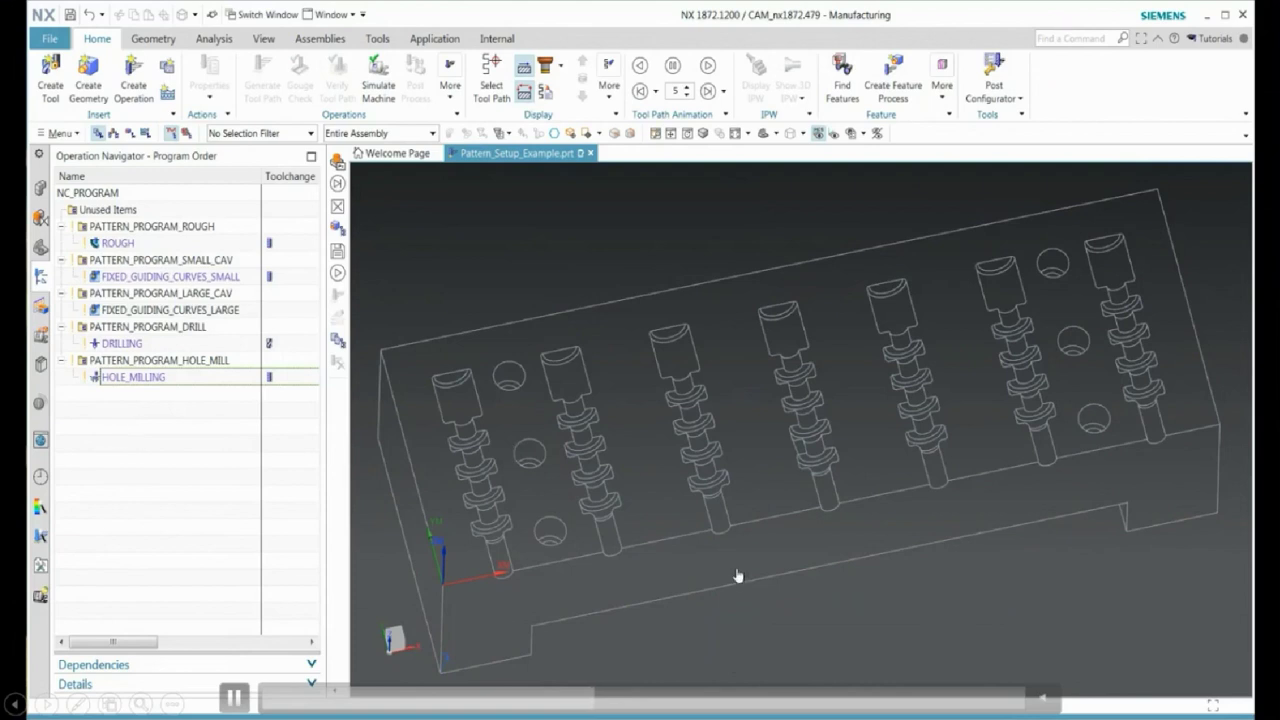
Set the part's rendering style to Shaded with Edges.
right_click(452, 246)
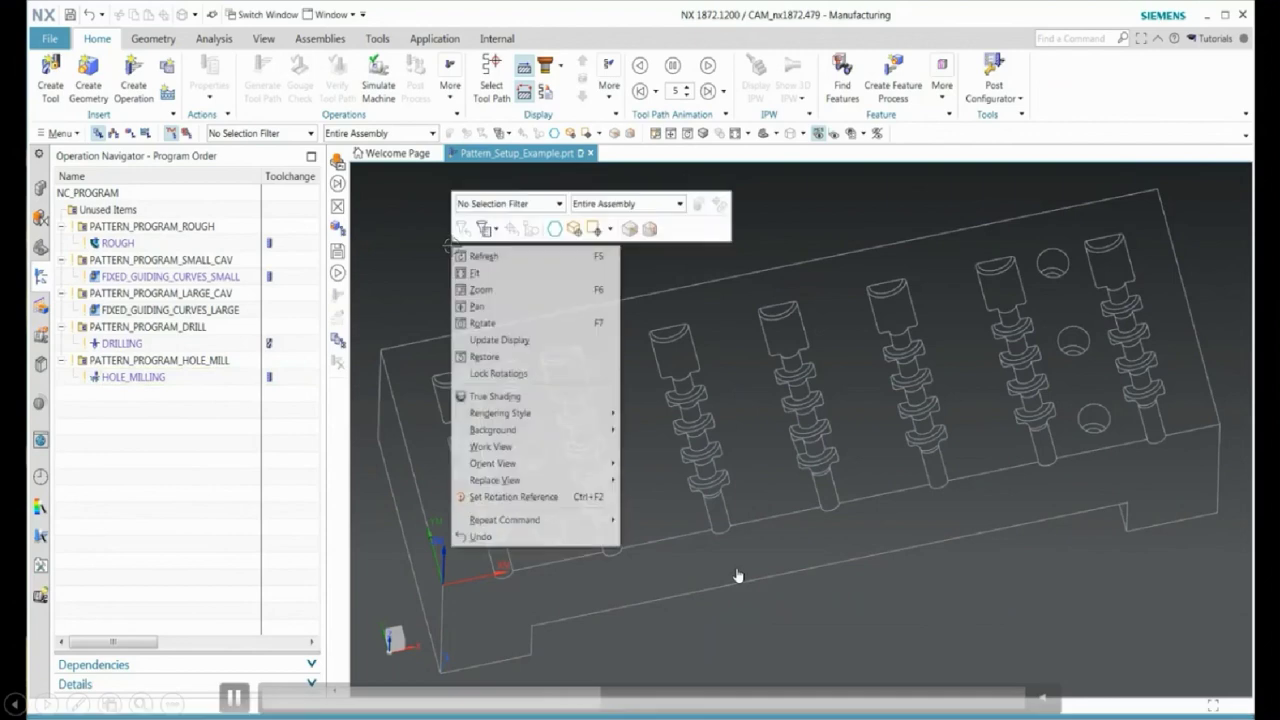
mouse_move(593, 422)
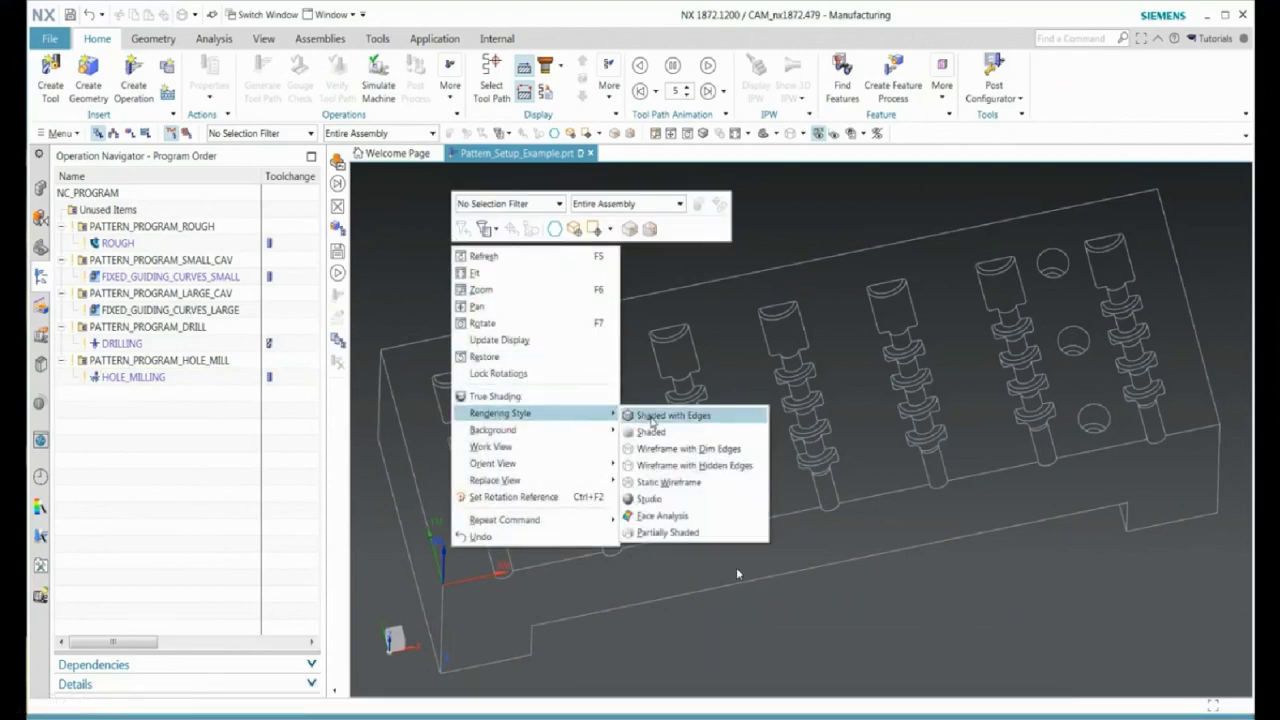
left_click(658, 415)
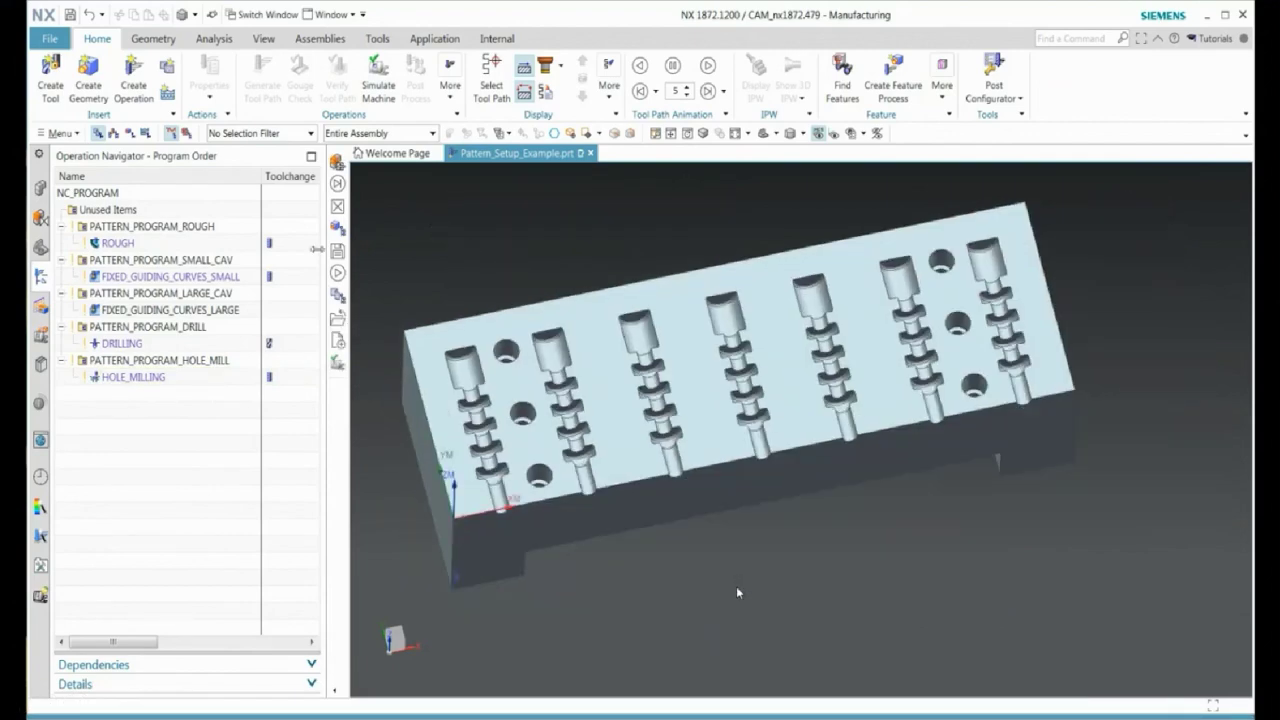
Hide the pattern_demo component and show the pattern_variant component in the assembly.
left_click(40, 187)
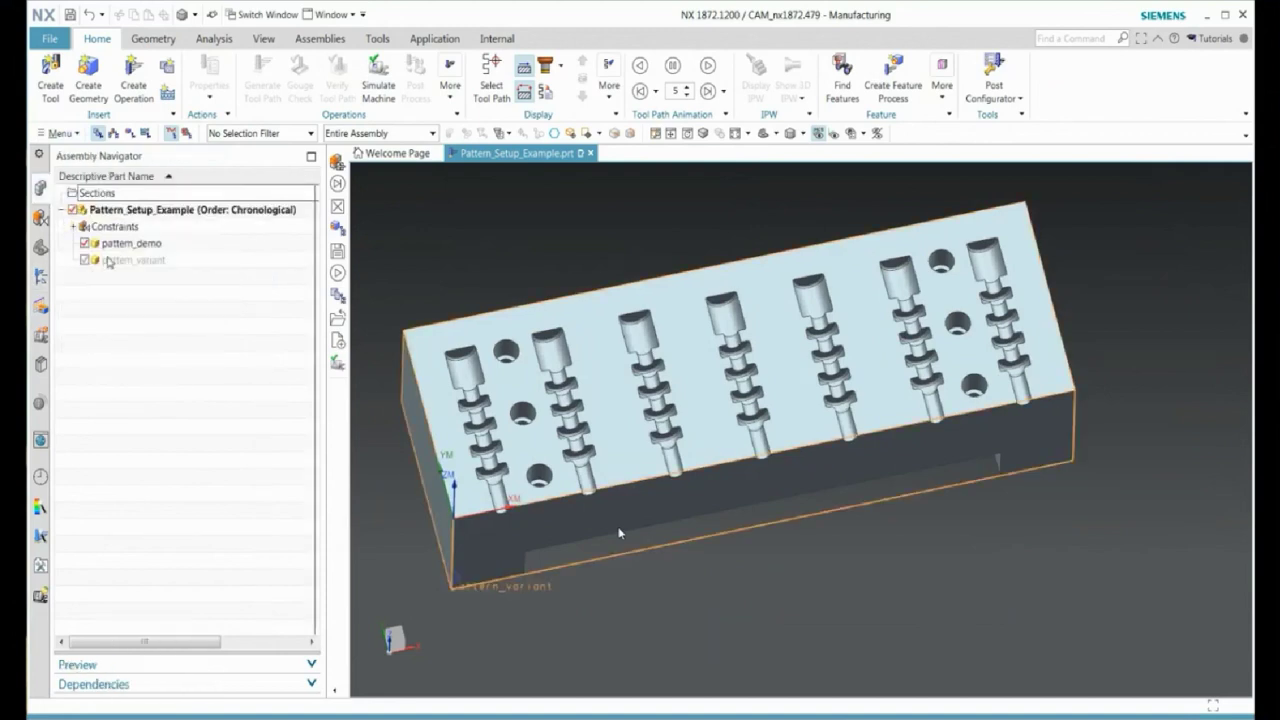
left_click(85, 243)
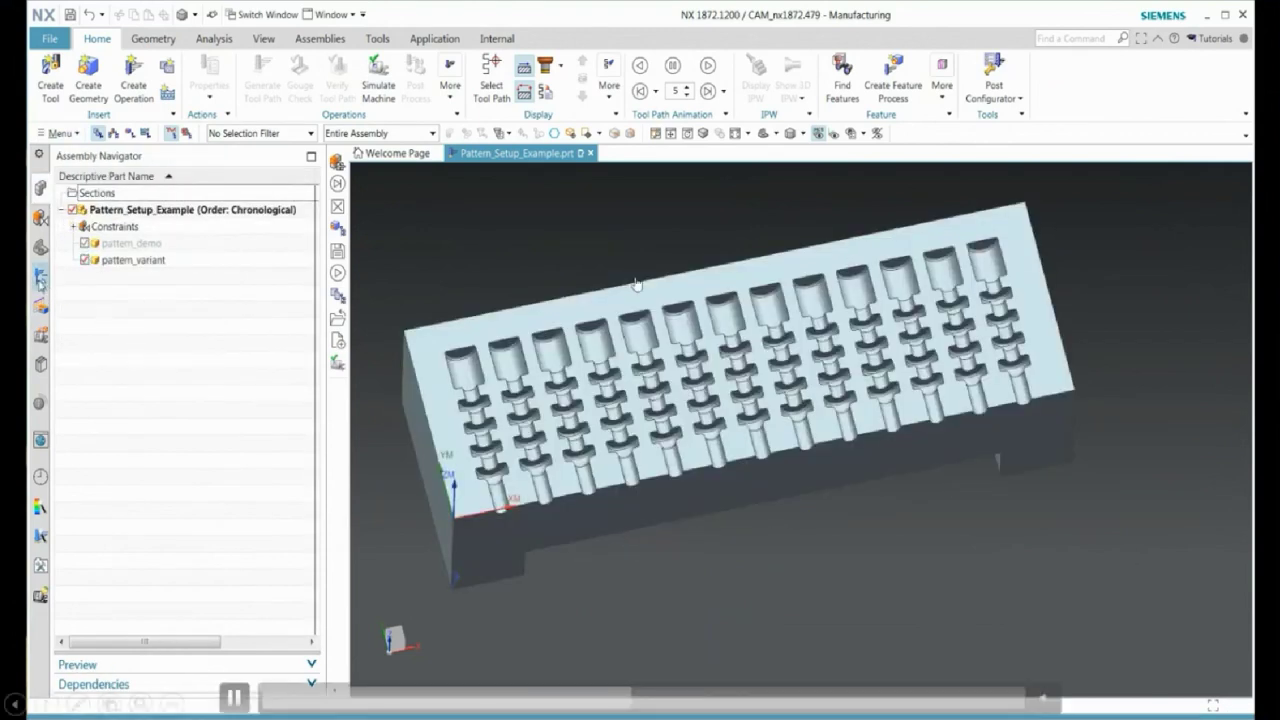
Edit Pattern Feature [Linear] (4) to a count of 13 and a pitch distance of 21 mm.
left_click(40, 277)
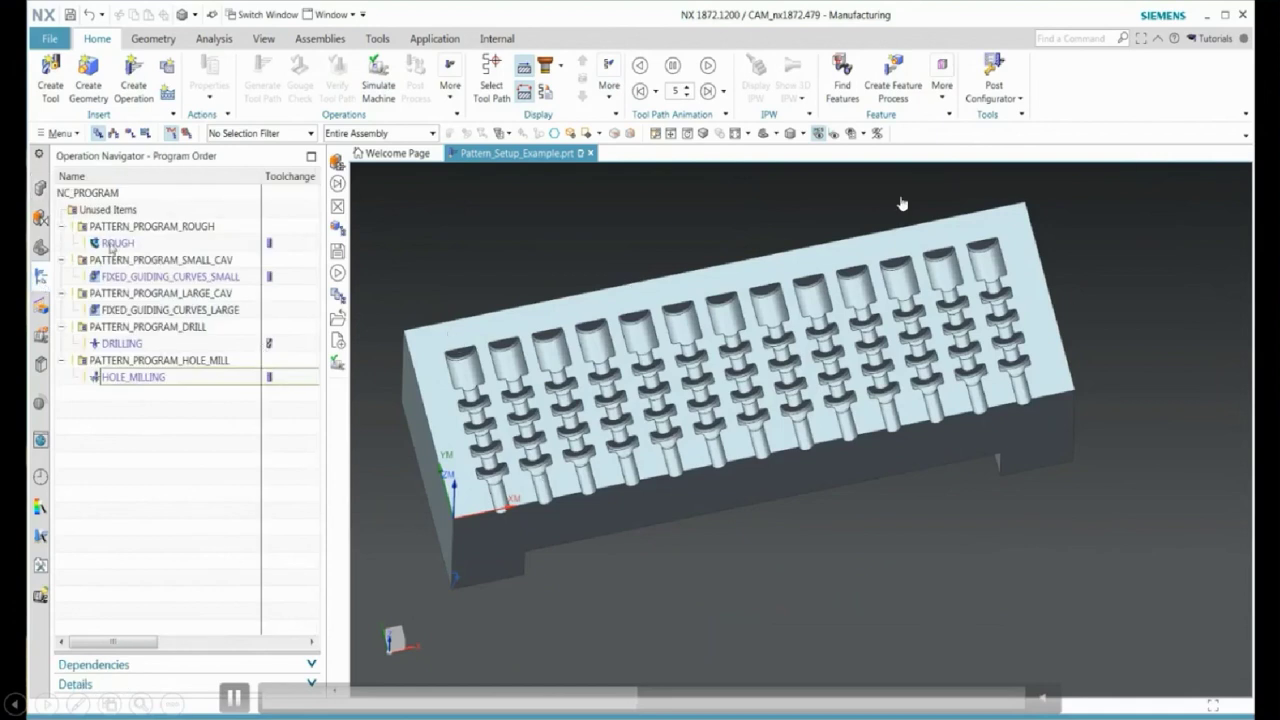
left_click(40, 249)
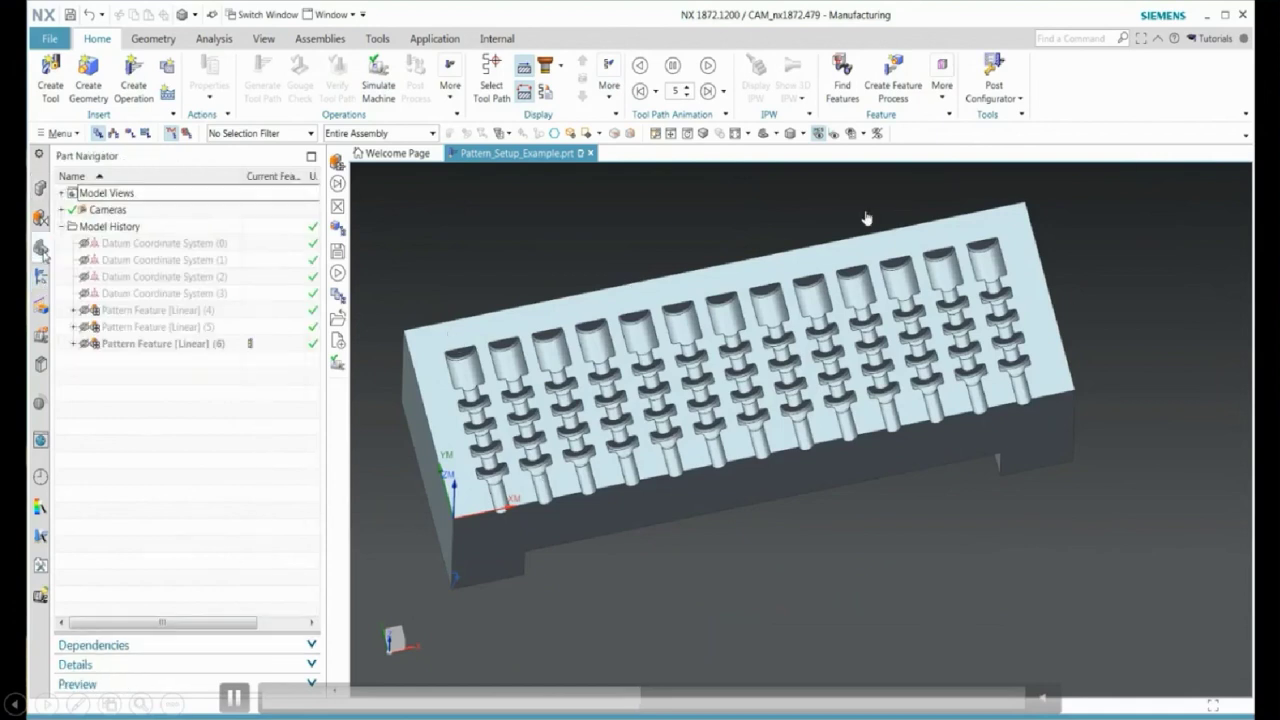
left_click(146, 312)
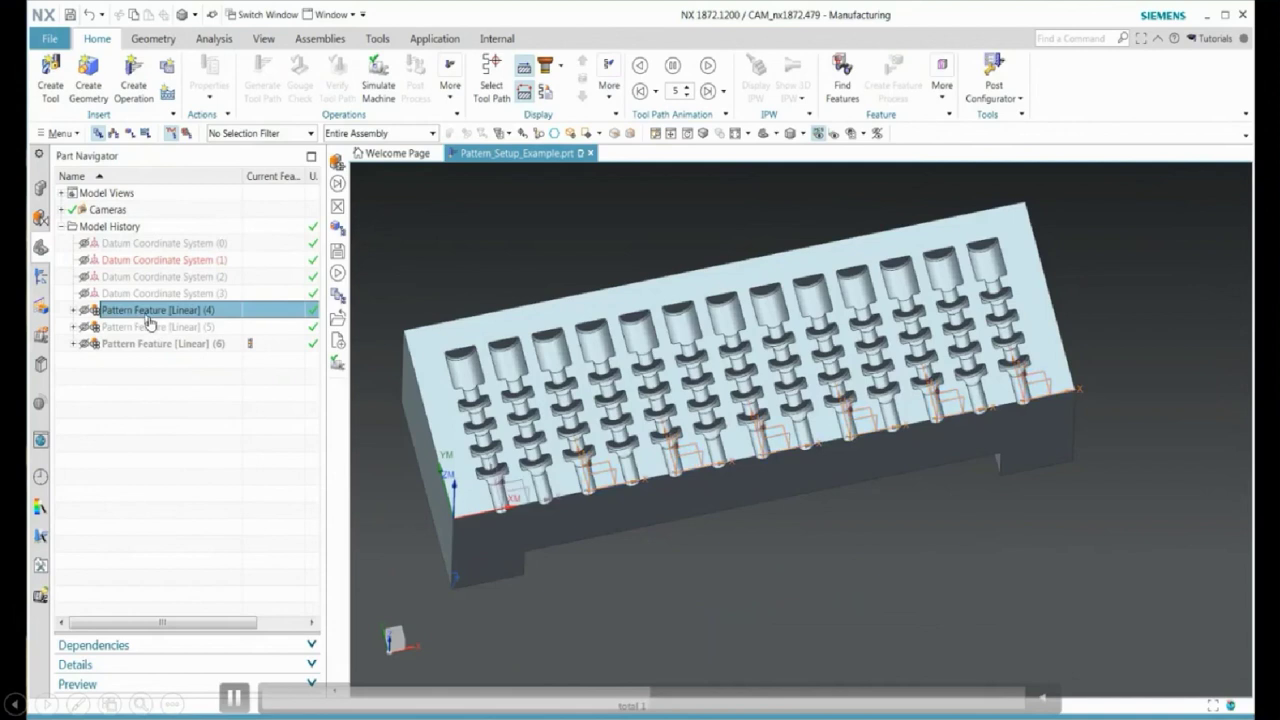
double_click(148, 320)
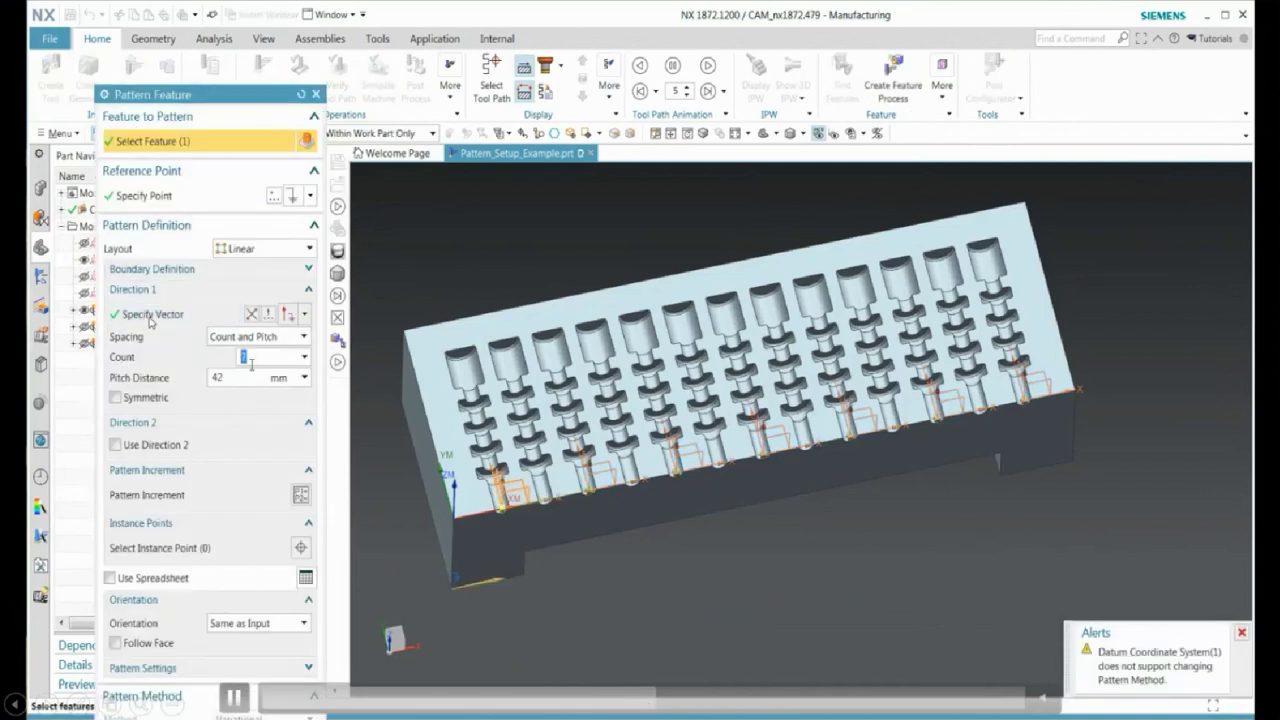
left_click(238, 377)
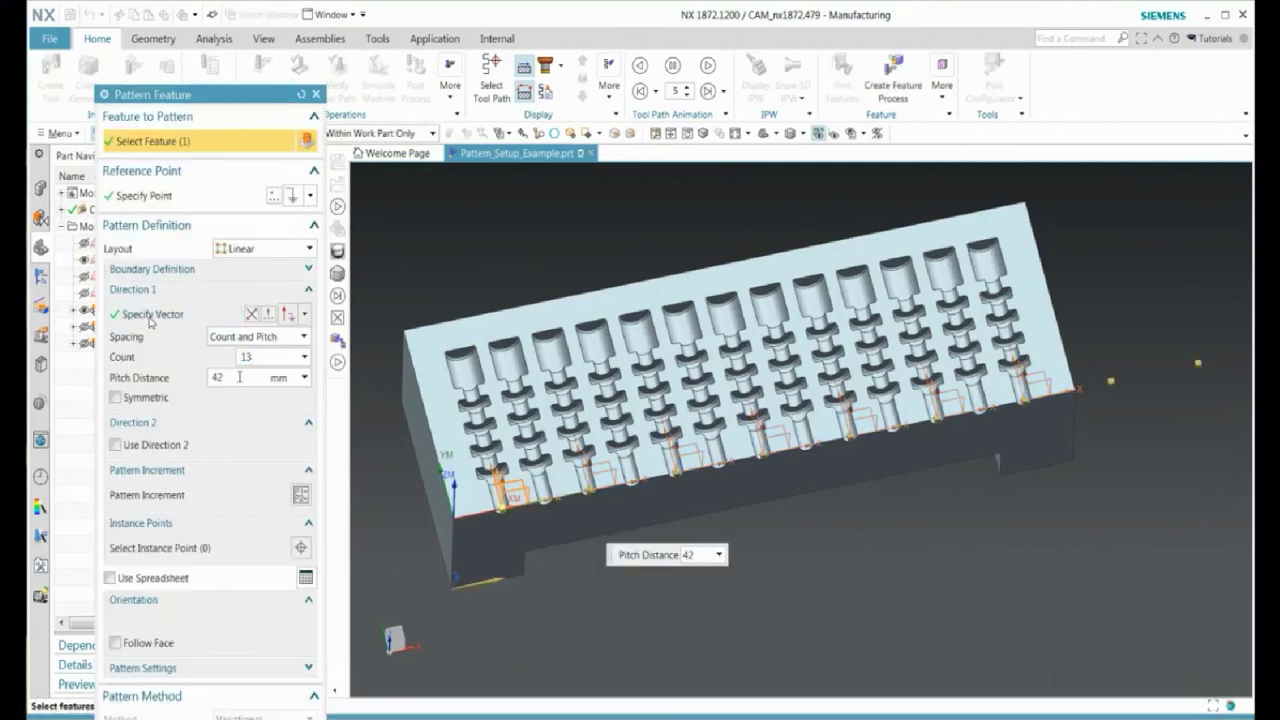
type("21")
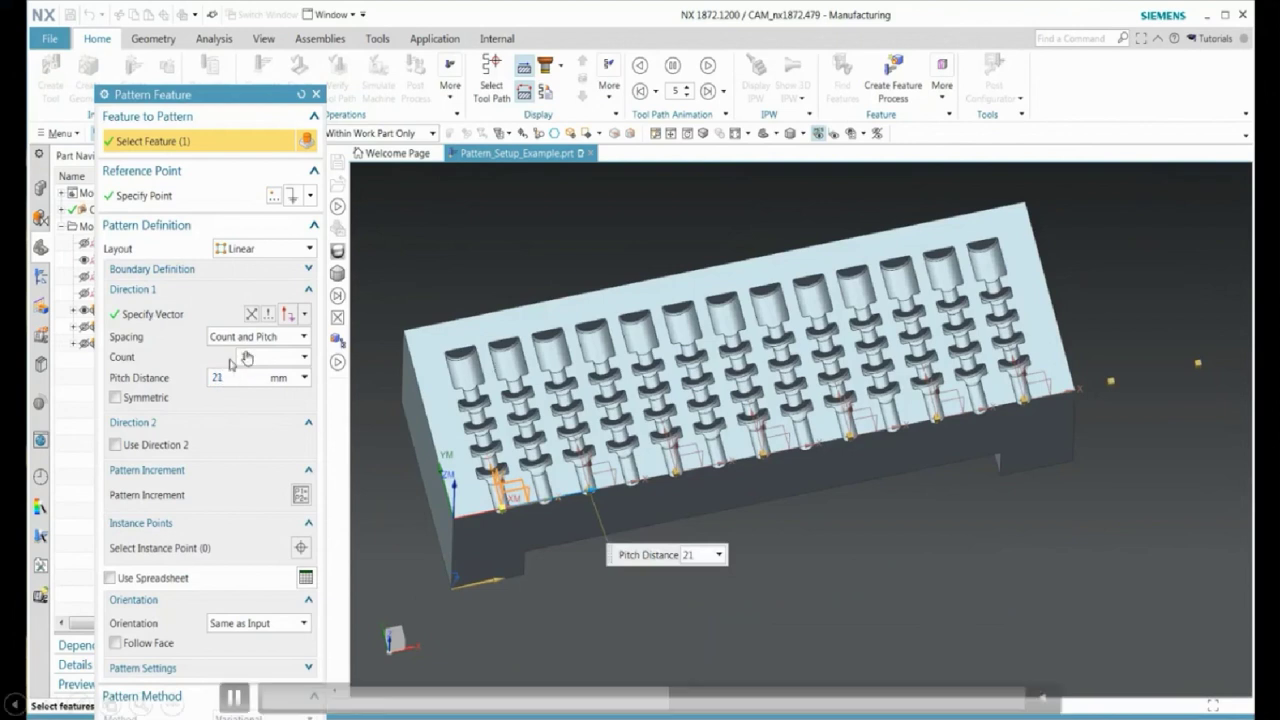
left_click_drag(242, 93, 242, 39)
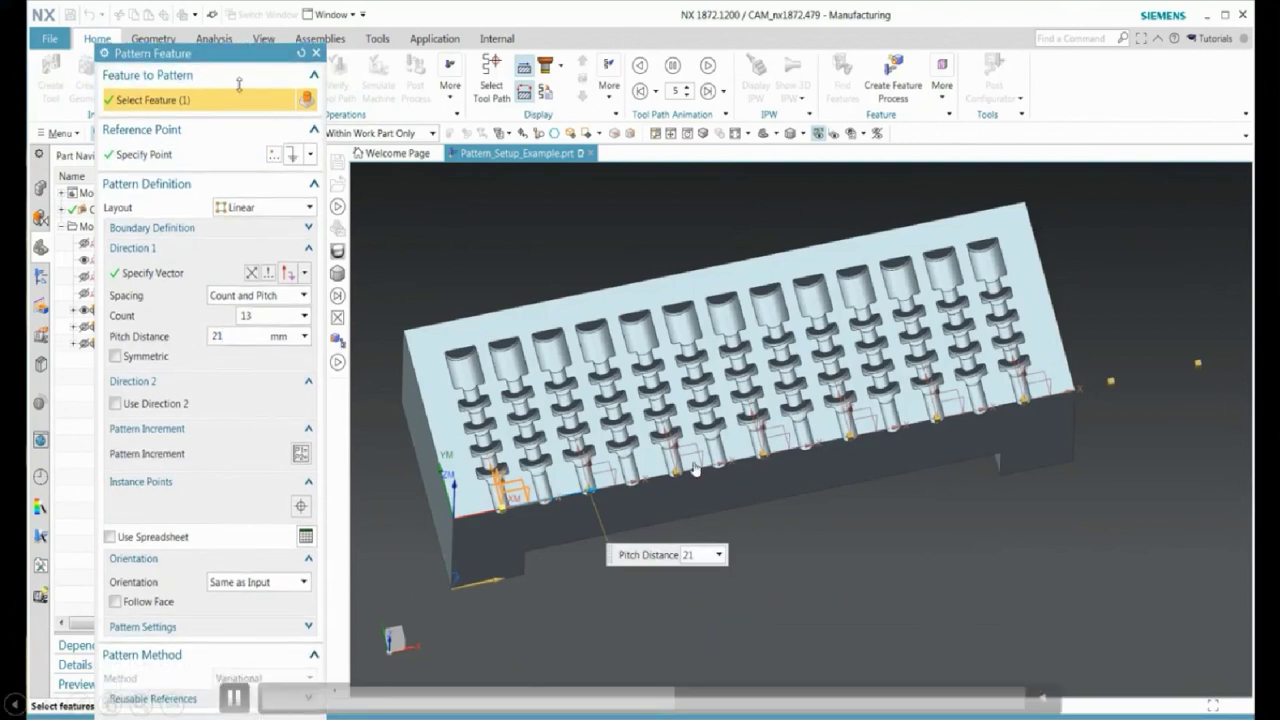
middle_click(975, 462)
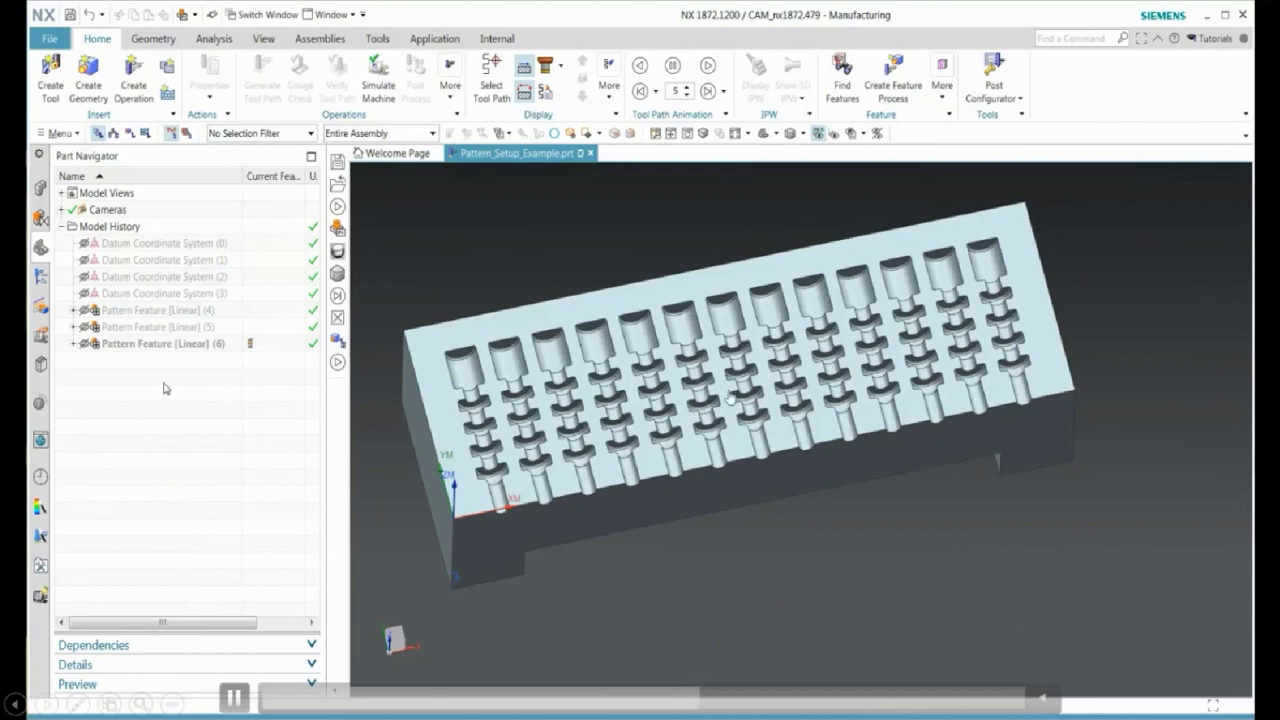
Display the updated patterned tool path of the ROUGH operation on the variant part.
left_click(43, 282)
left_click(131, 245)
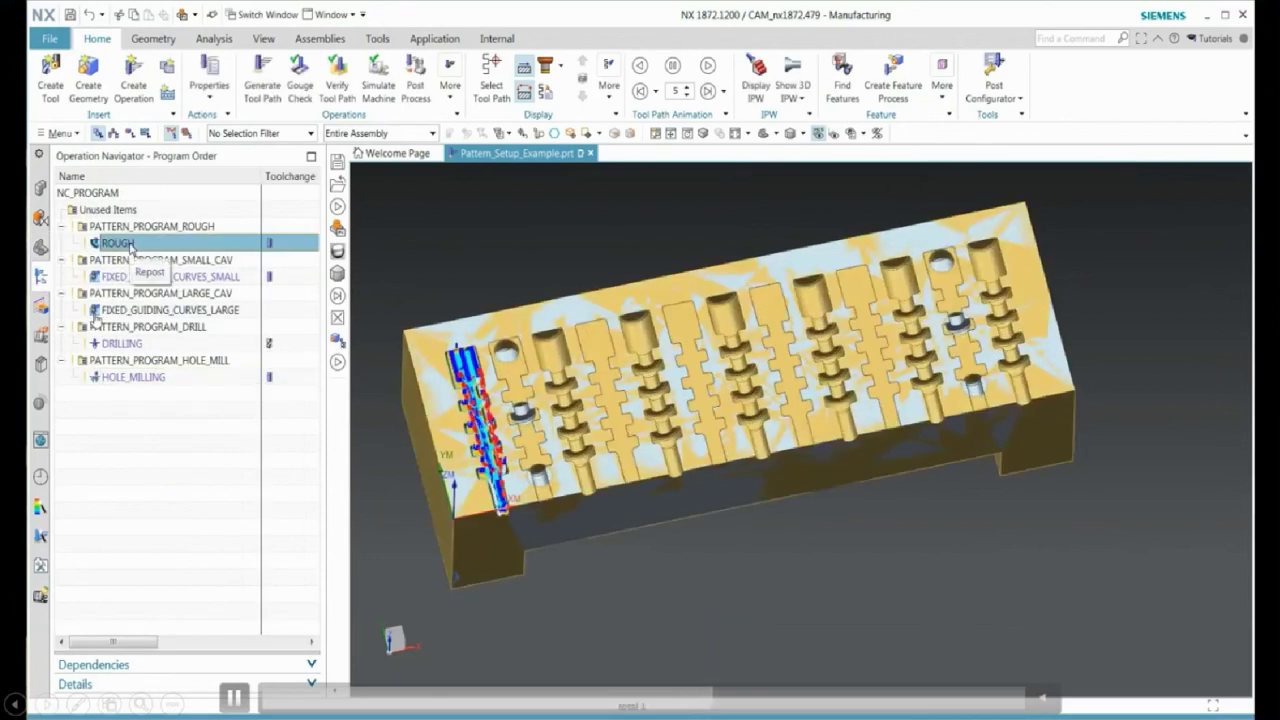
right_click(131, 245)
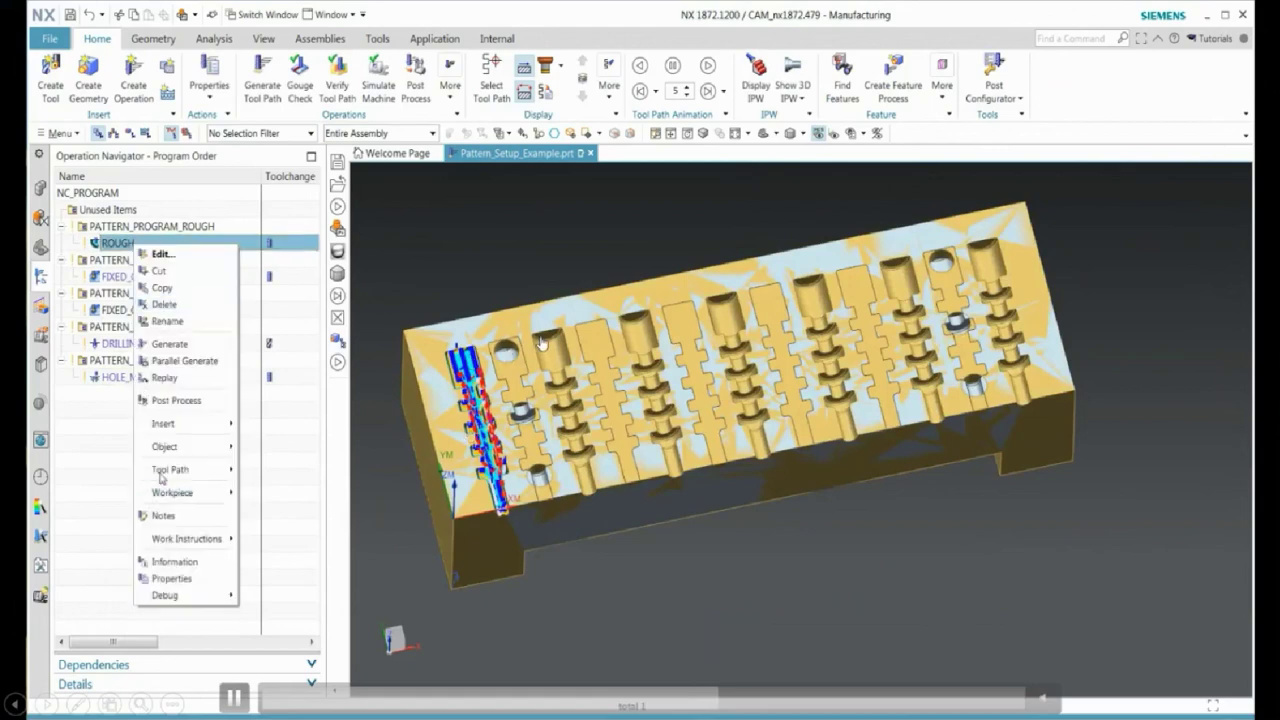
mouse_move(170, 469)
left_click(276, 589)
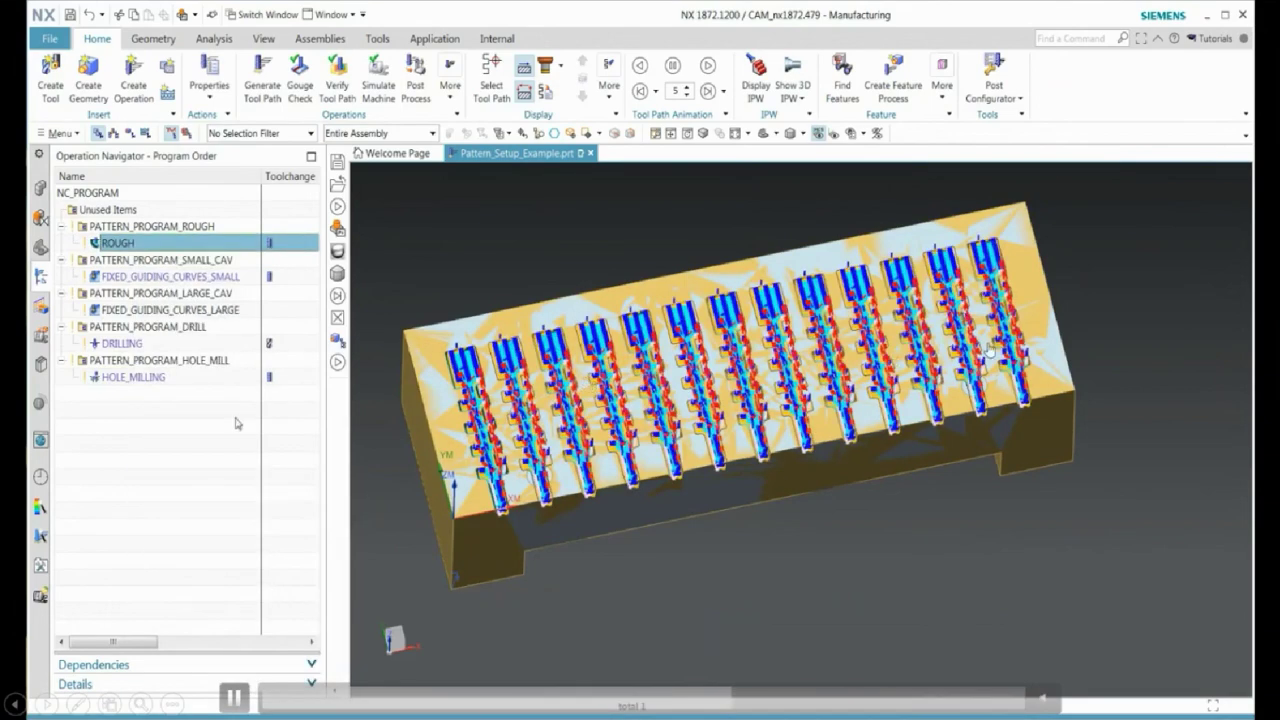
Display the patterned tool path of the FIXED_GUIDING_CURVES_LARGE operation on the variant part, and clear the selection.
left_click(150, 312)
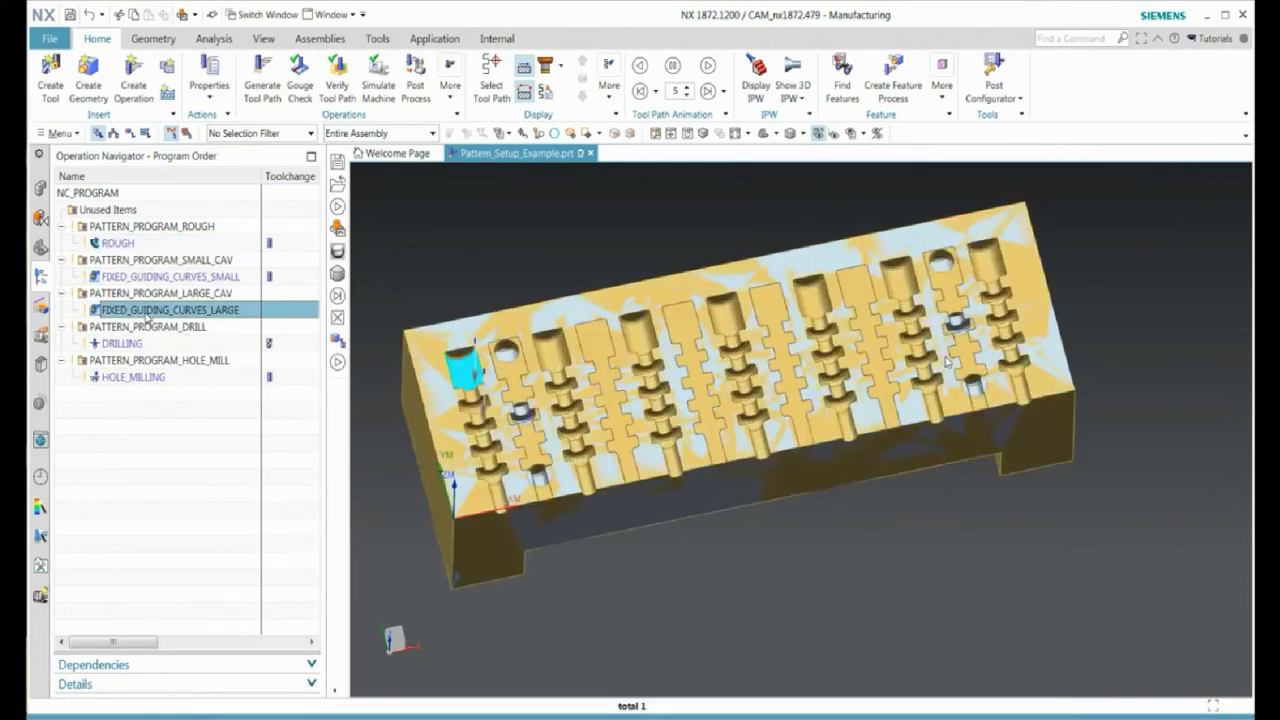
right_click(150, 314)
mouse_move(210, 538)
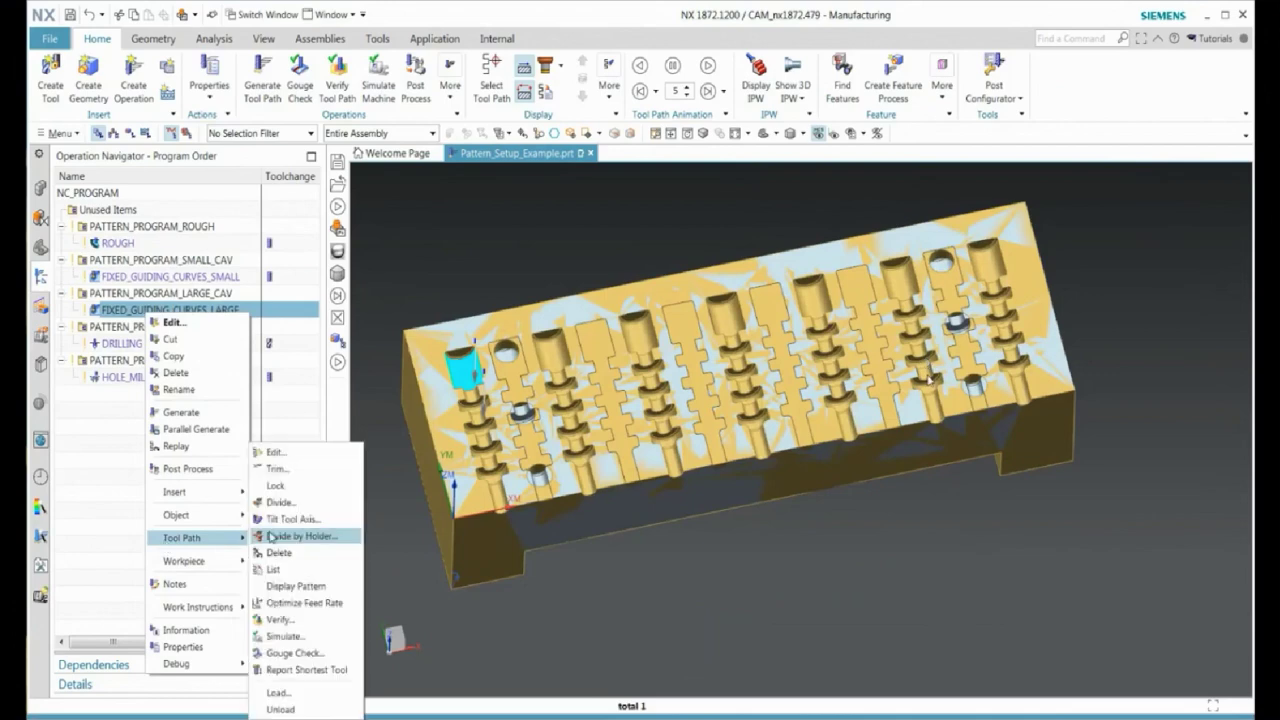
left_click(295, 587)
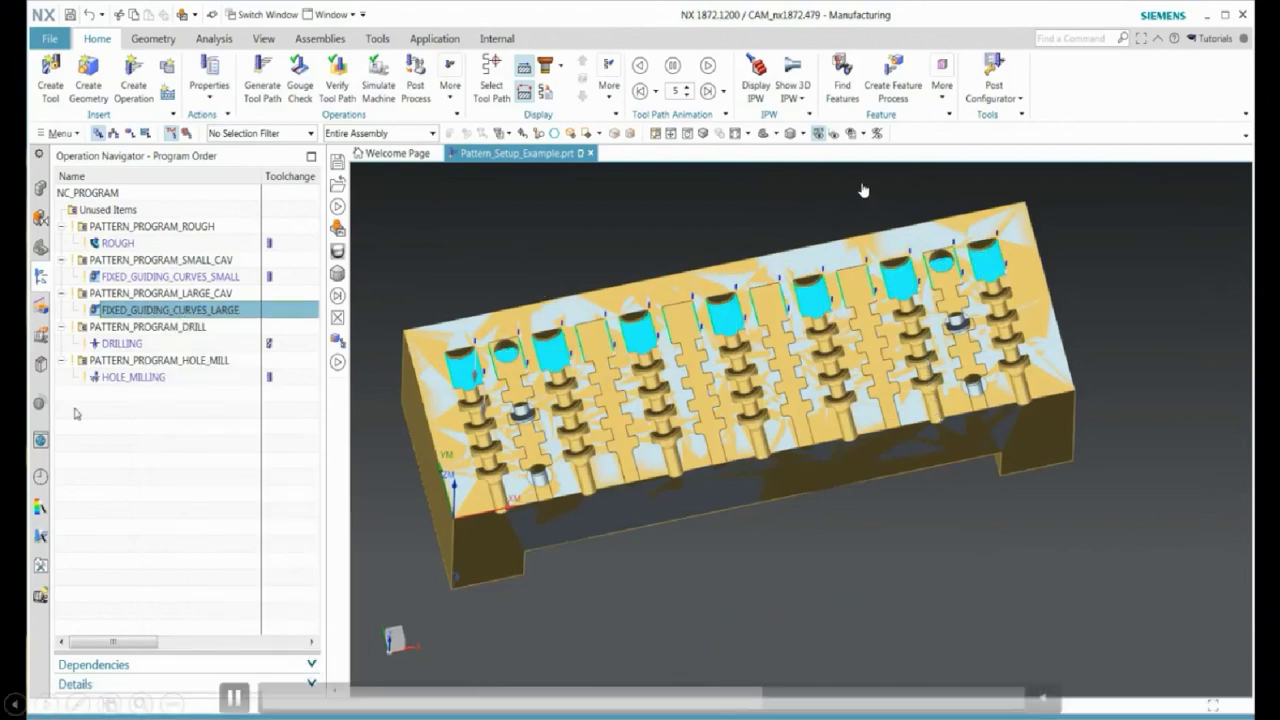
left_click(75, 413)
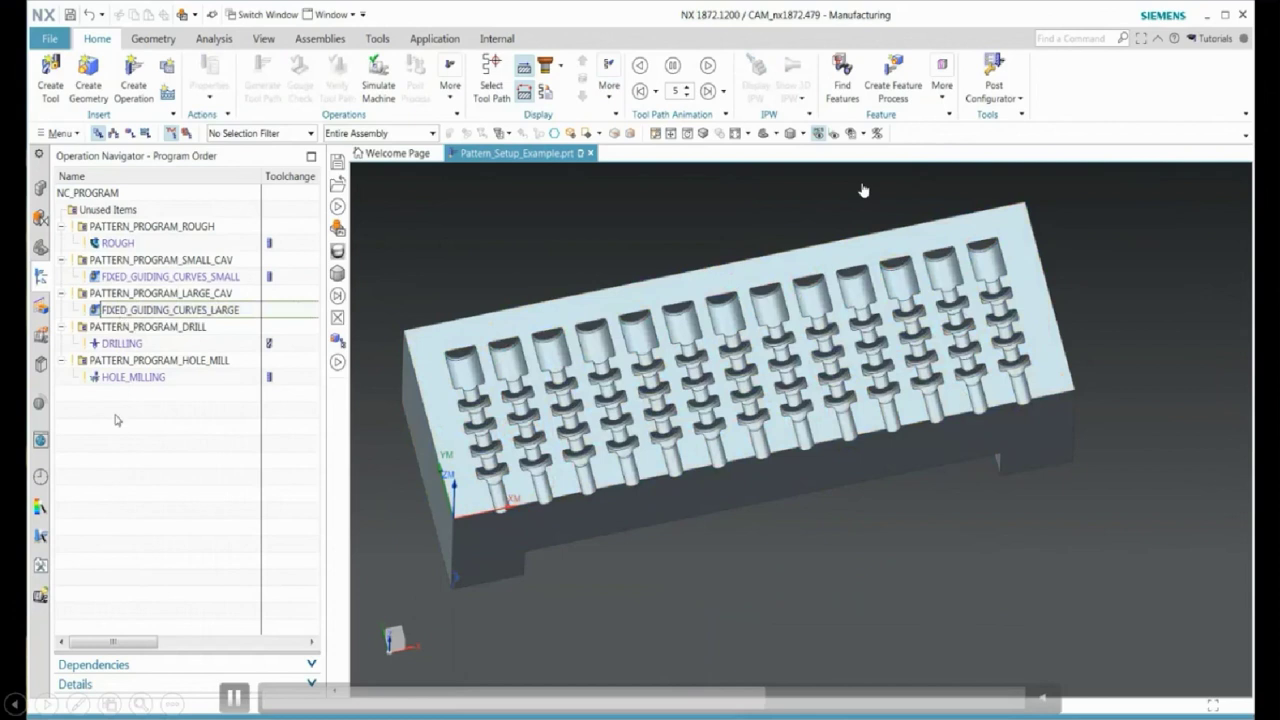
Set the Direction 2 count of Pattern Feature [Linear] (5) to 13 and update its pitch distance.
left_click(134, 277)
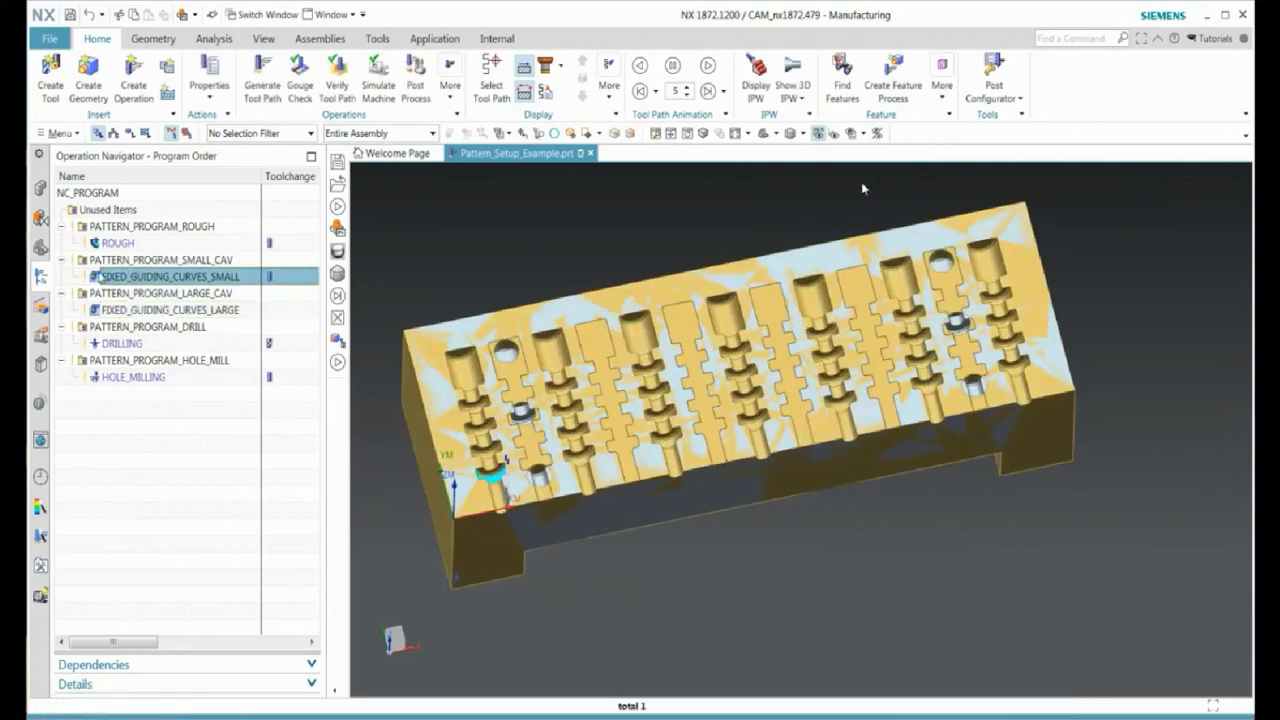
left_click(40, 247)
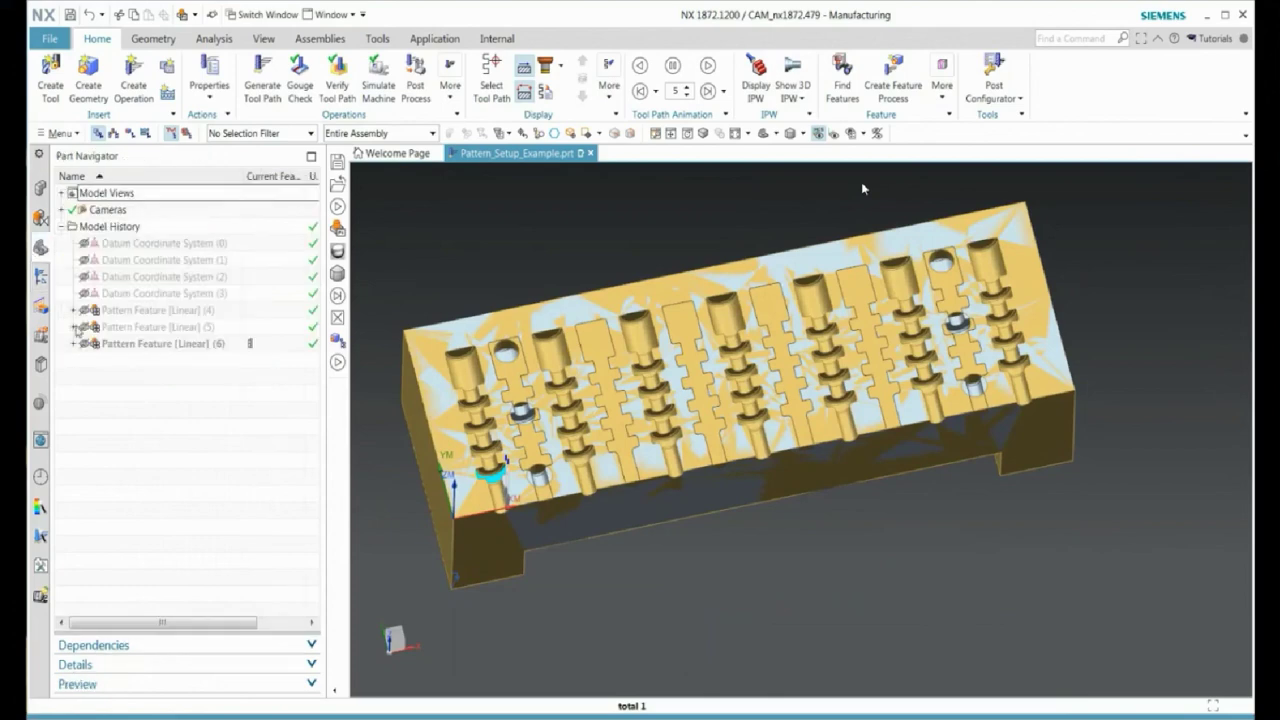
double_click(143, 328)
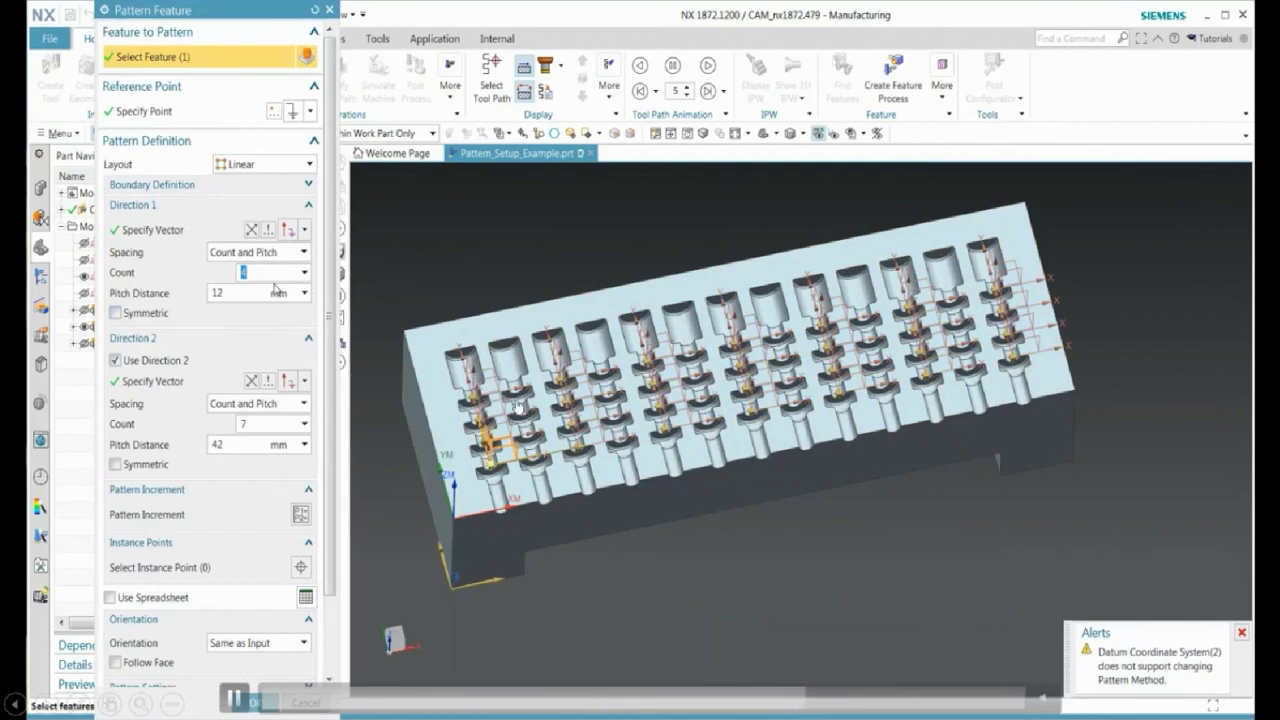
left_click(250, 424)
type("13")
left_click(233, 446)
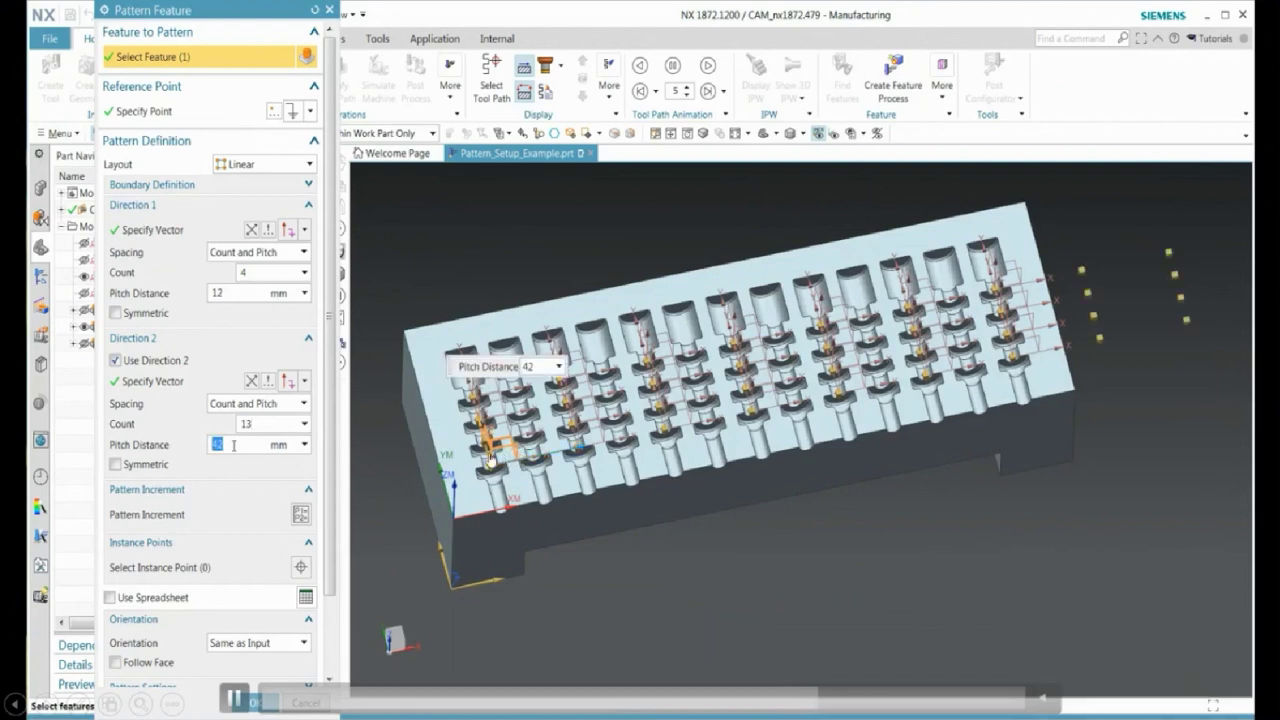
middle_click(242, 468)
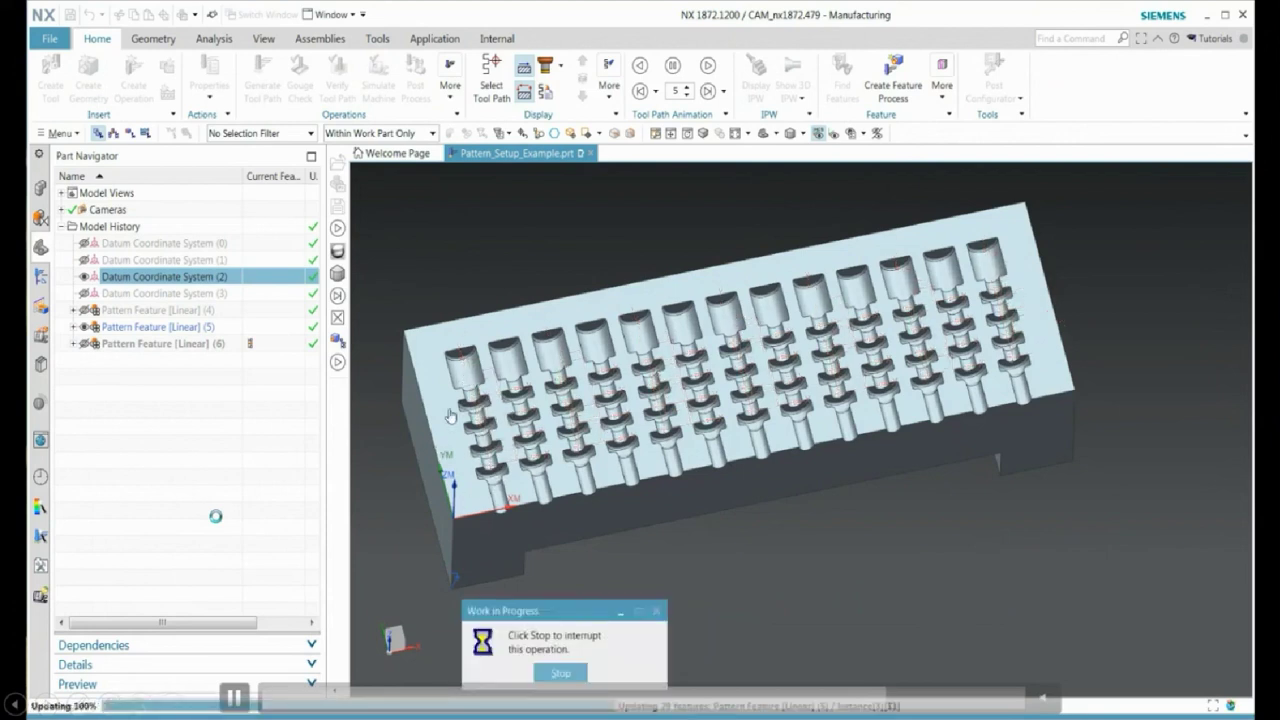
Display the updated patterned tool path of the FIXED_GUIDING_CURVES_SMALL operation.
left_click(41, 276)
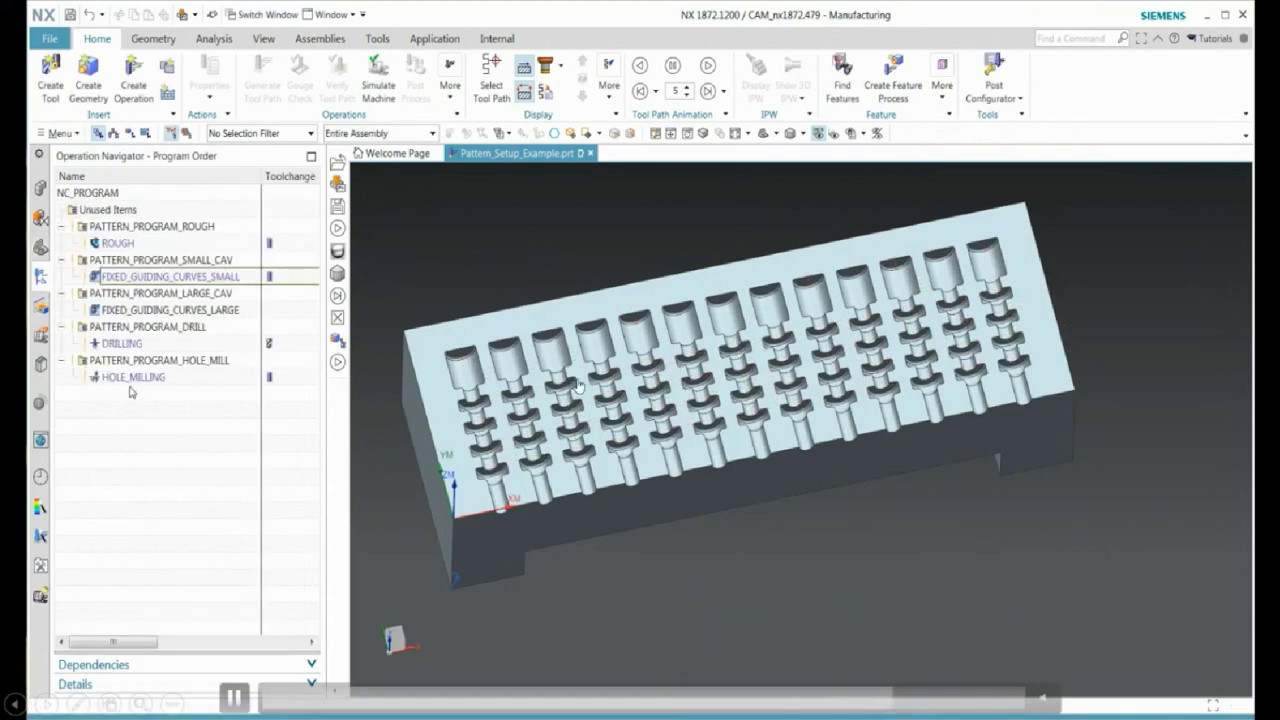
left_click(149, 278)
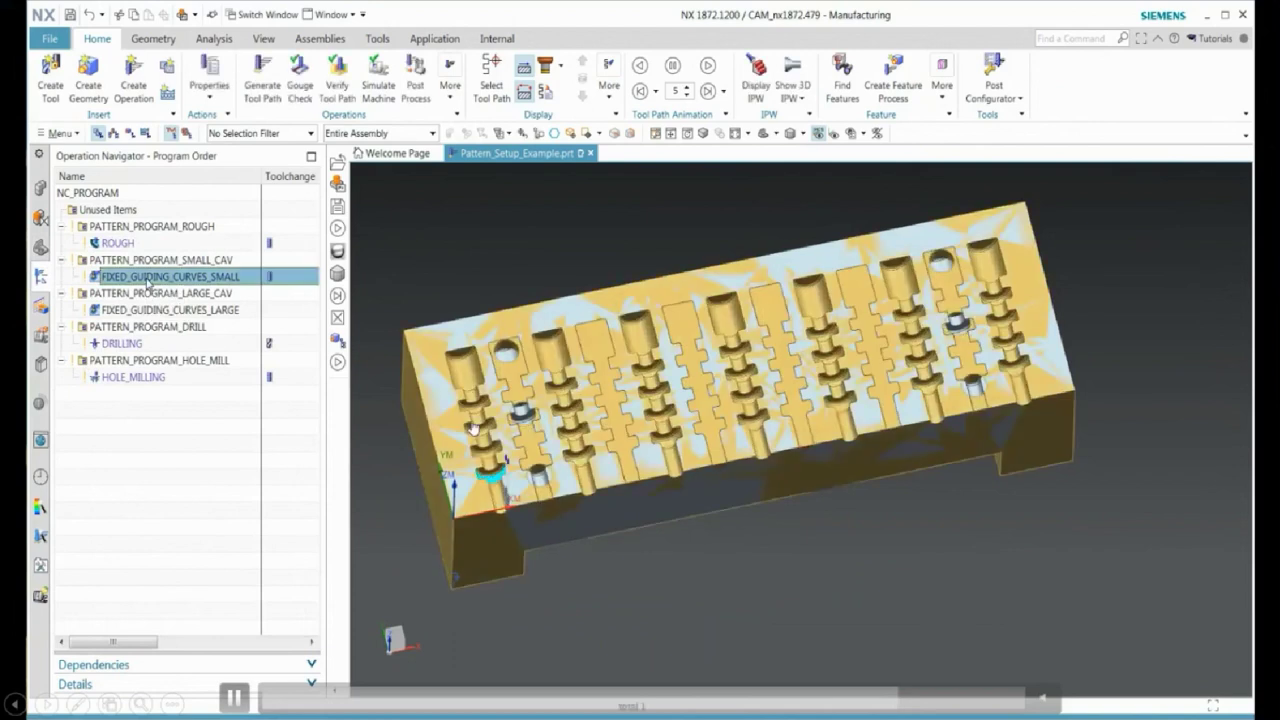
right_click(149, 282)
mouse_move(200, 503)
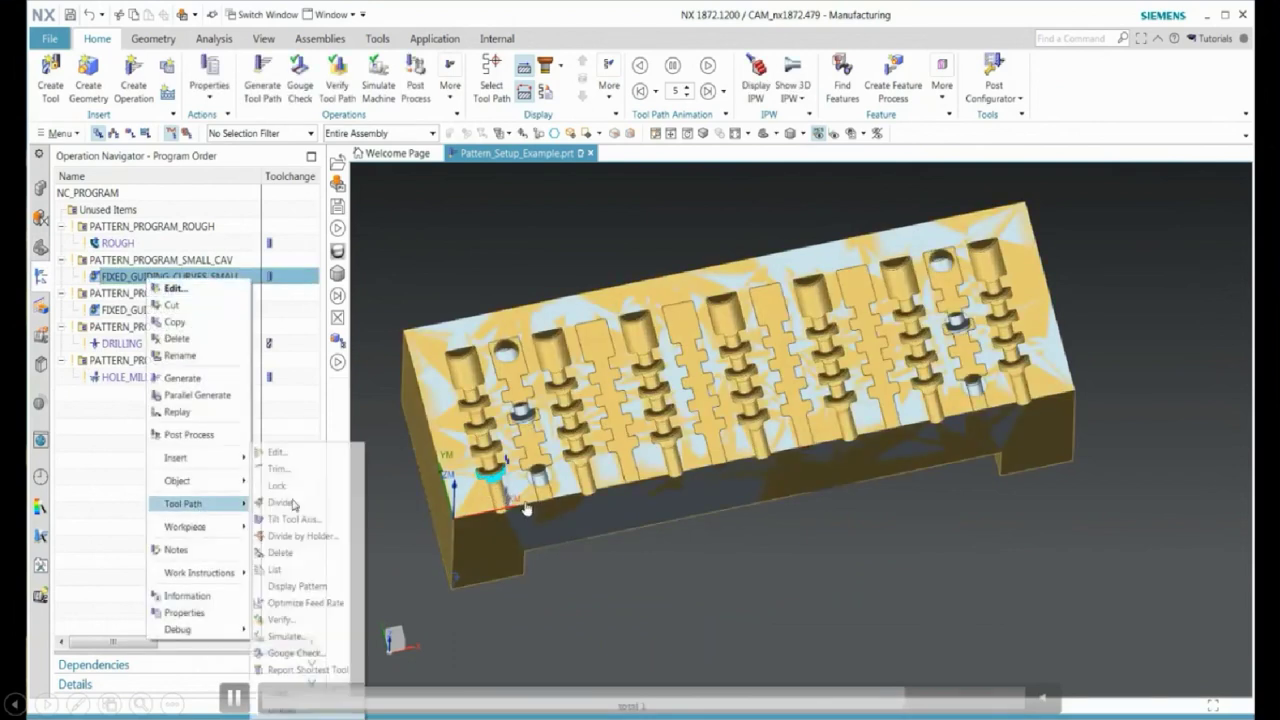
left_click(291, 588)
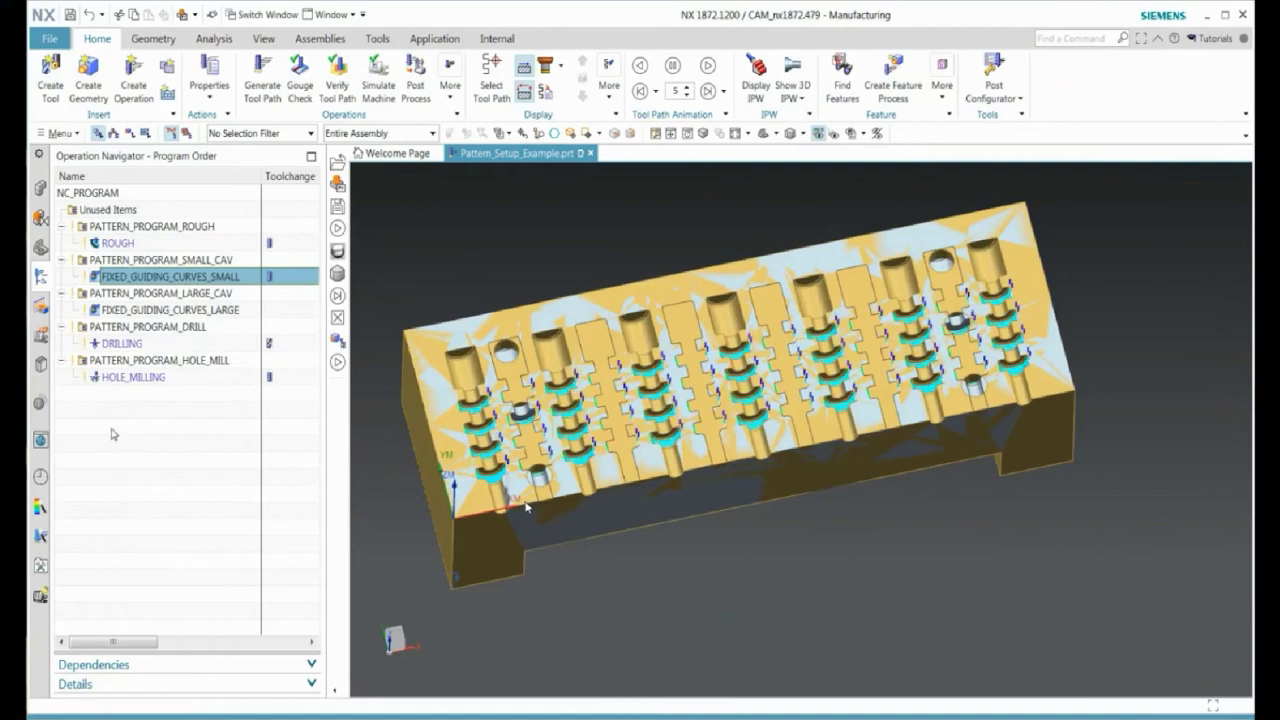
Move the PATTERN_PROGRAM_DRILL and PATTERN_PROGRAM_HOLE_MILL groups into Unused Items and collapse that group.
left_click(121, 327)
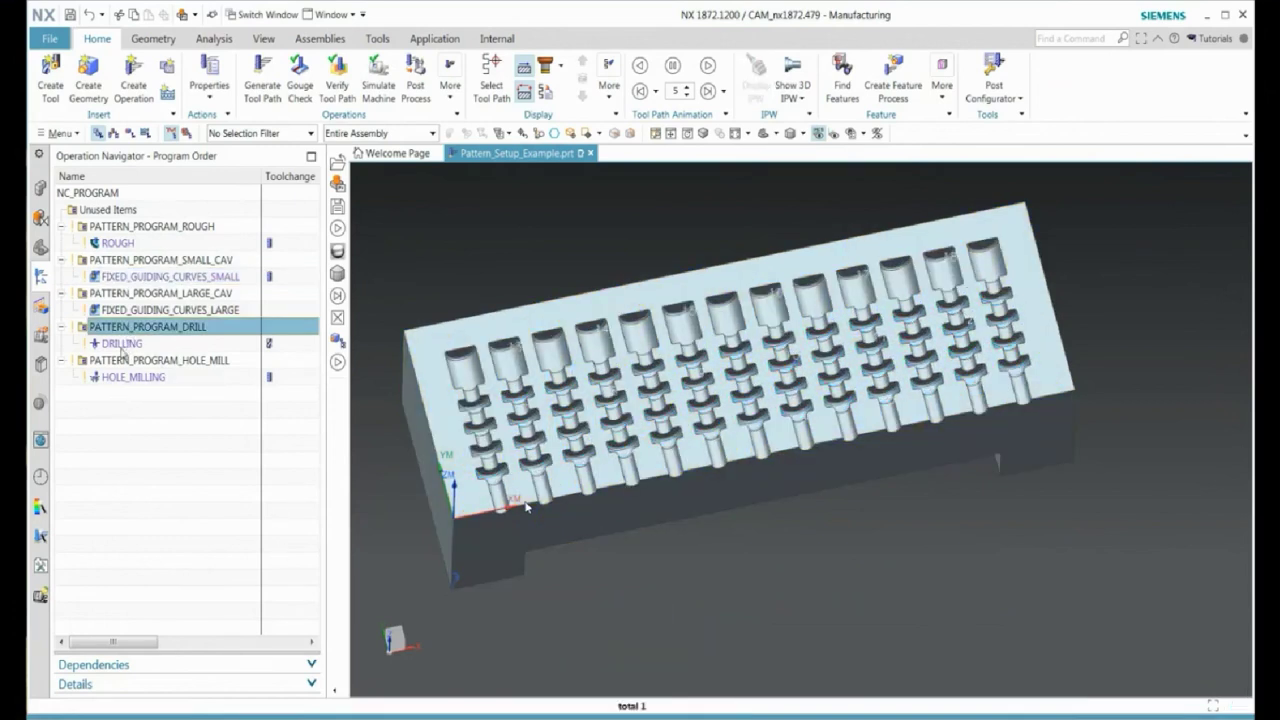
left_click(116, 360, "ctrl")
left_click_drag(112, 339, 106, 216)
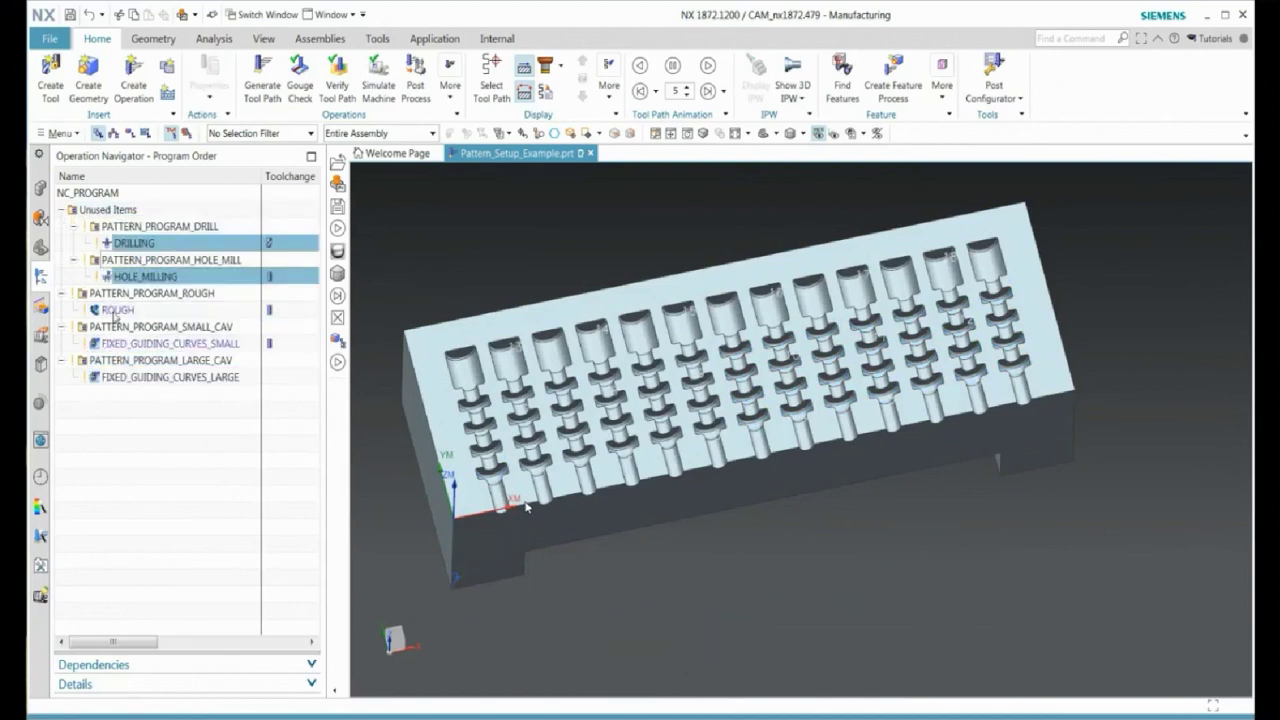
left_click(537, 621)
left_click(61, 210)
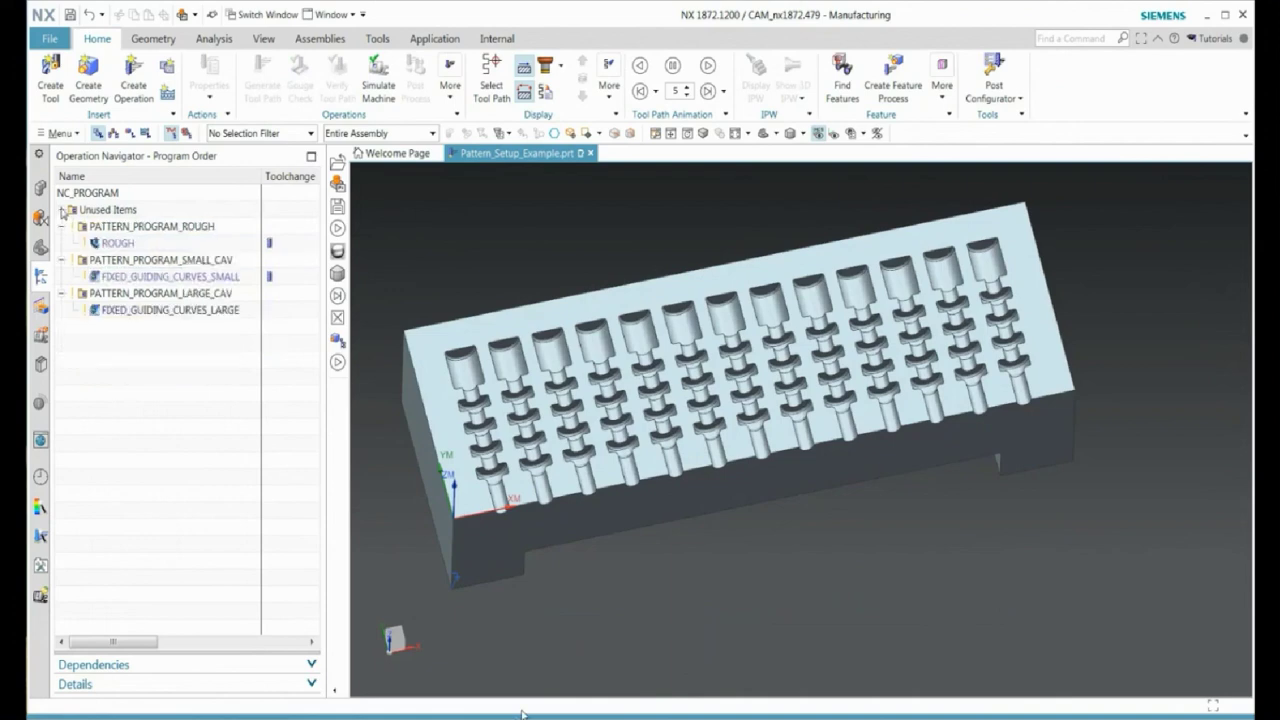
Display the patterned tool paths of the ROUGH, FIXED_GUIDING_CURVES_SMALL and FIXED_GUIDING_CURVES_LARGE operations together on the variant part.
left_click(128, 245)
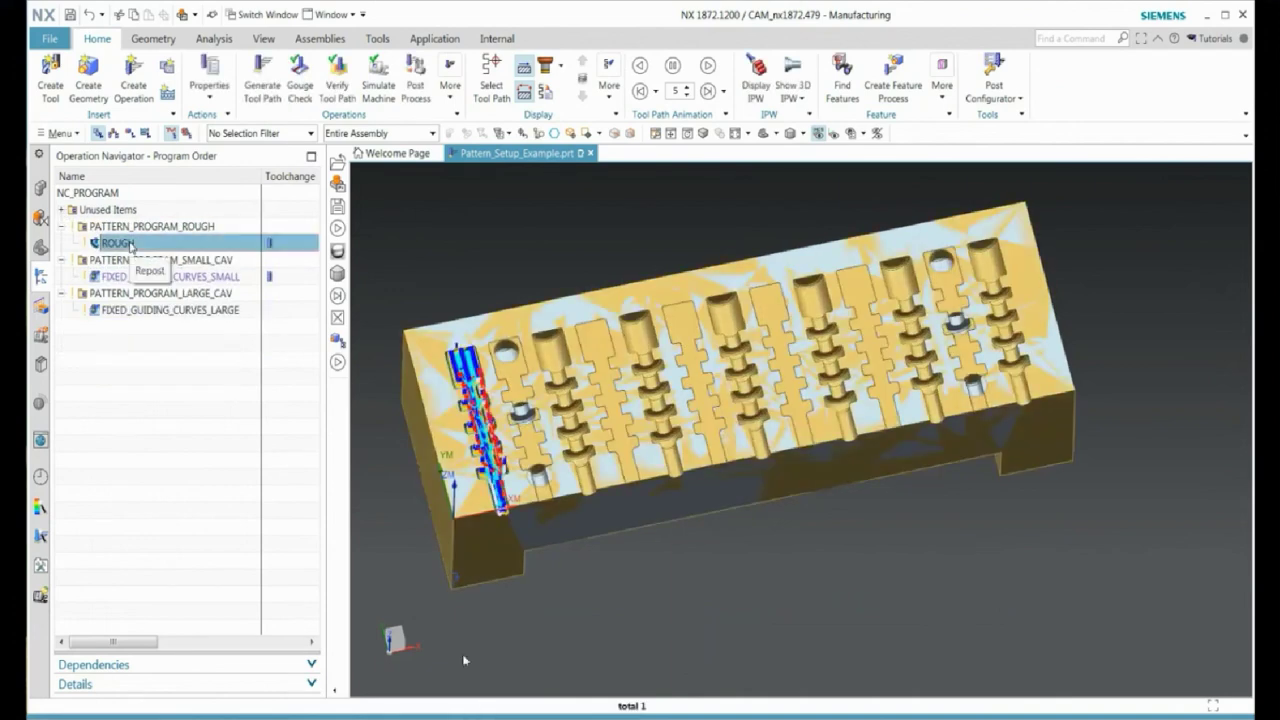
right_click(147, 247)
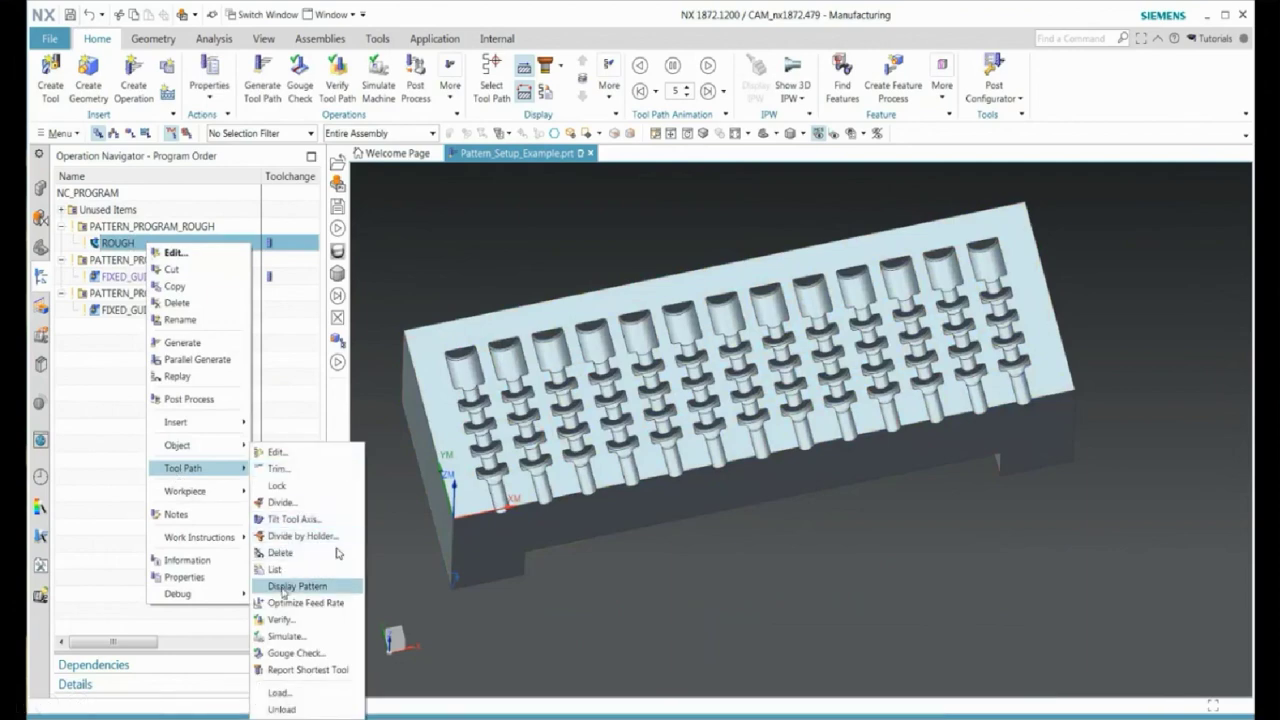
left_click(283, 588)
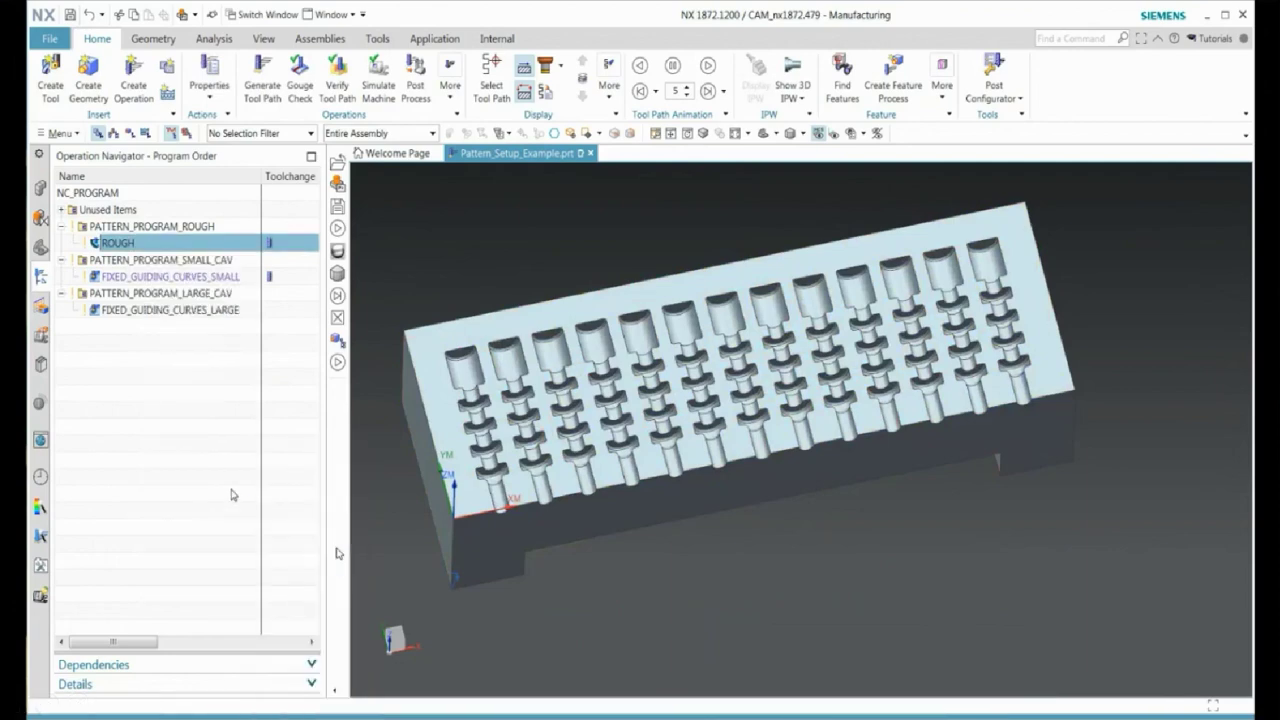
right_click(140, 276)
mouse_move(185, 498)
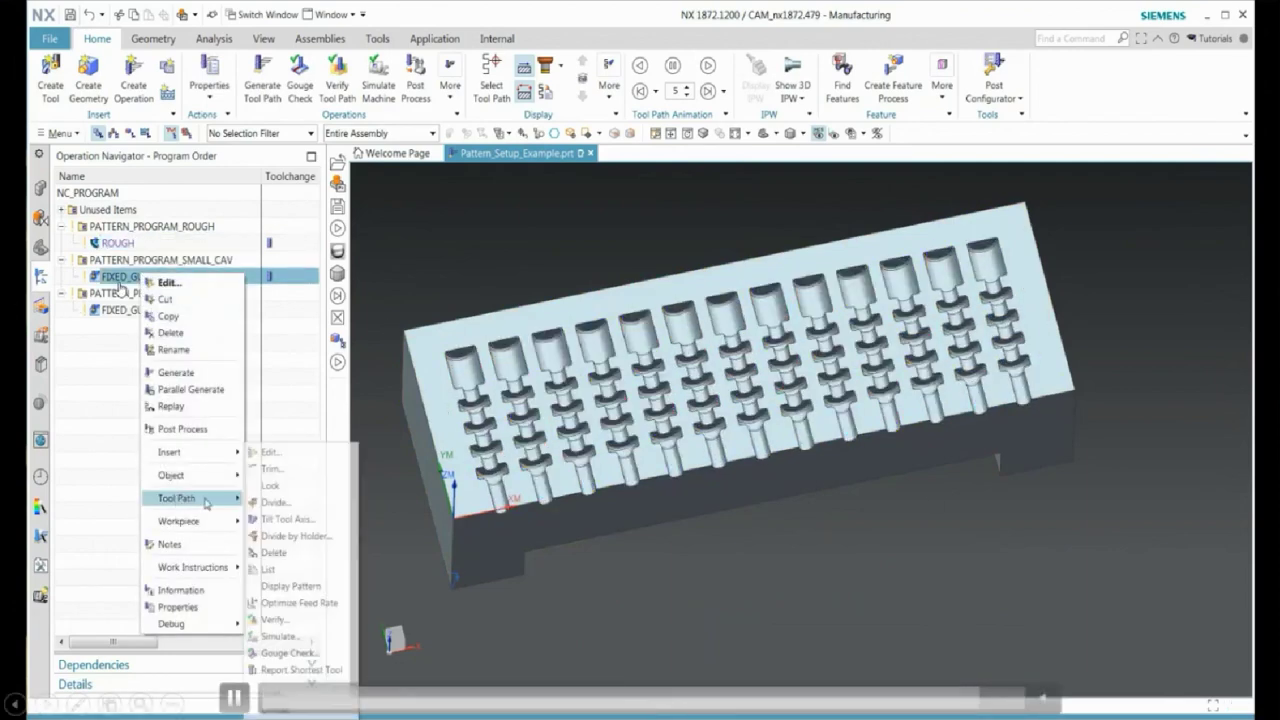
left_click(281, 590)
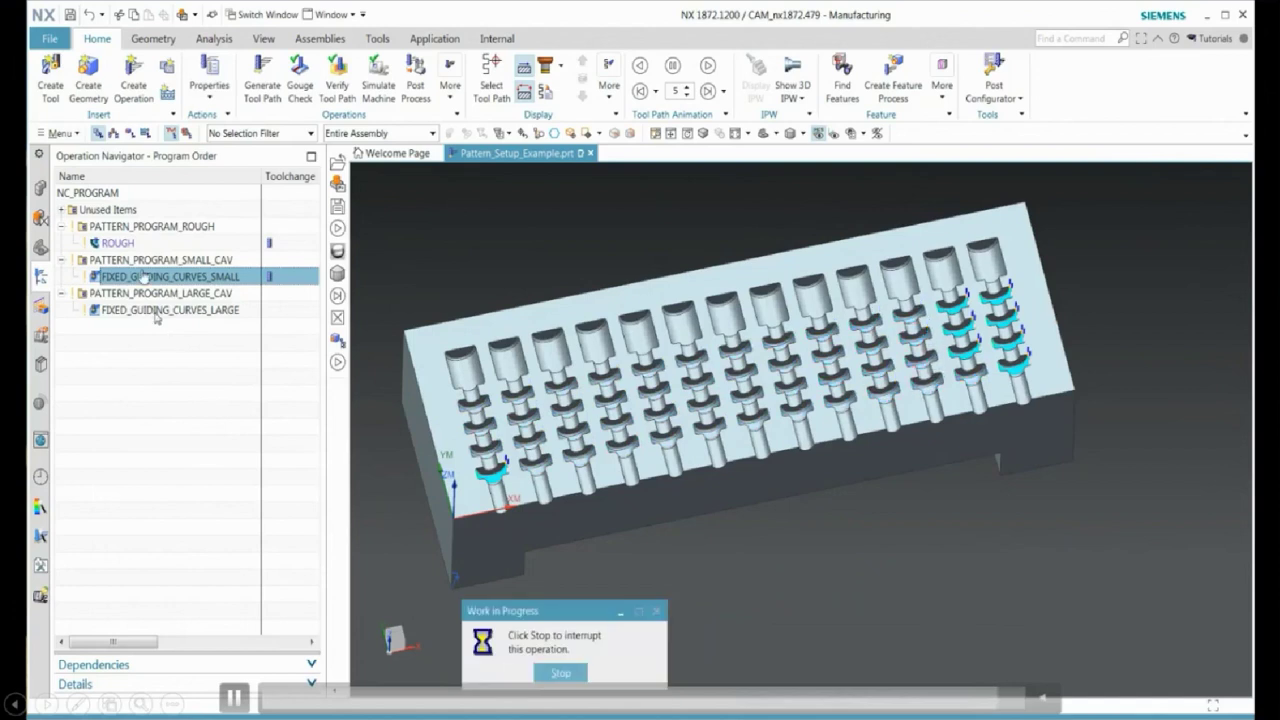
right_click(156, 311)
mouse_move(201, 538)
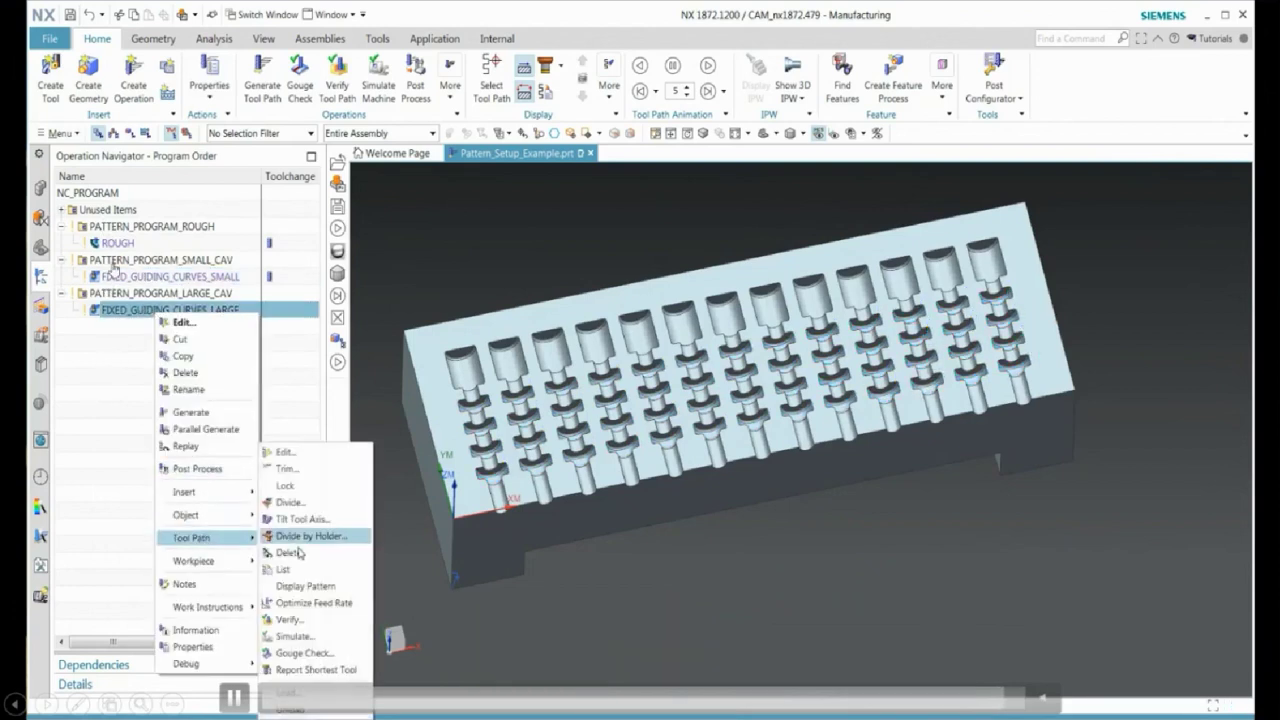
left_click(310, 590)
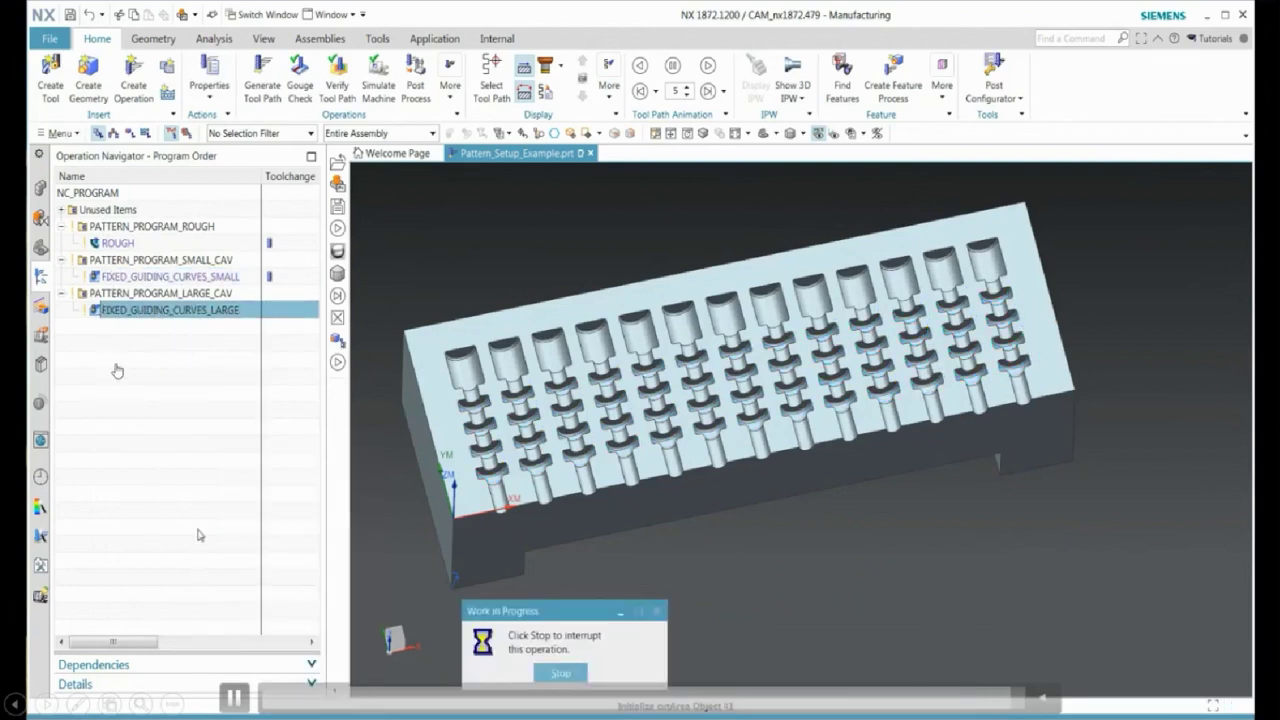
left_click(126, 425)
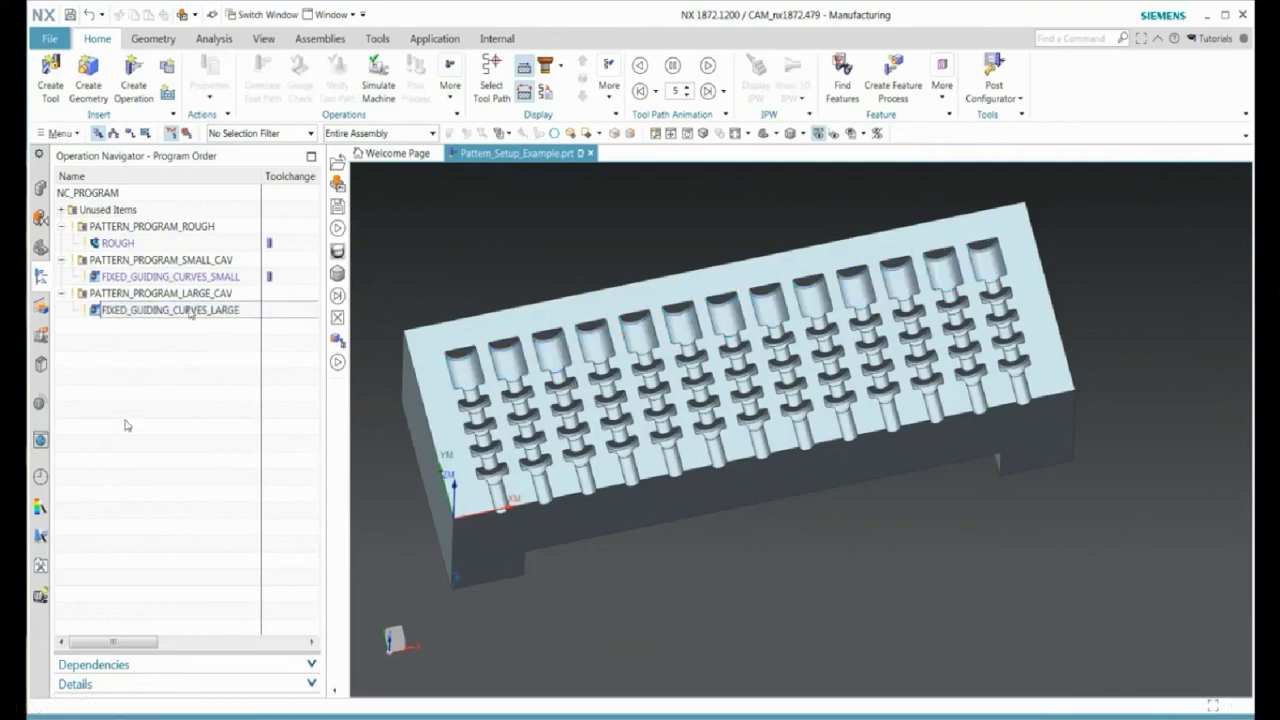
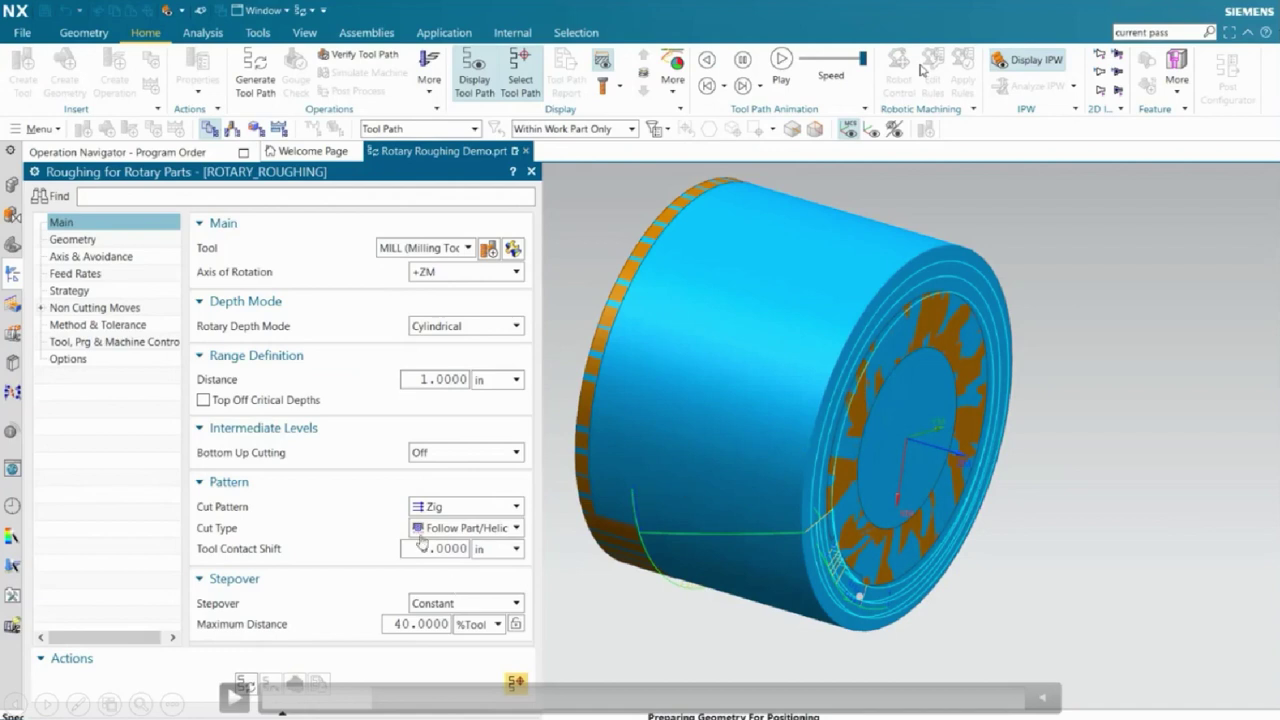
Play the ROTARY_ROUGHING tool path and enable Top Off Critical Depths with a minimum distance of 85%.
left_click(781, 60)
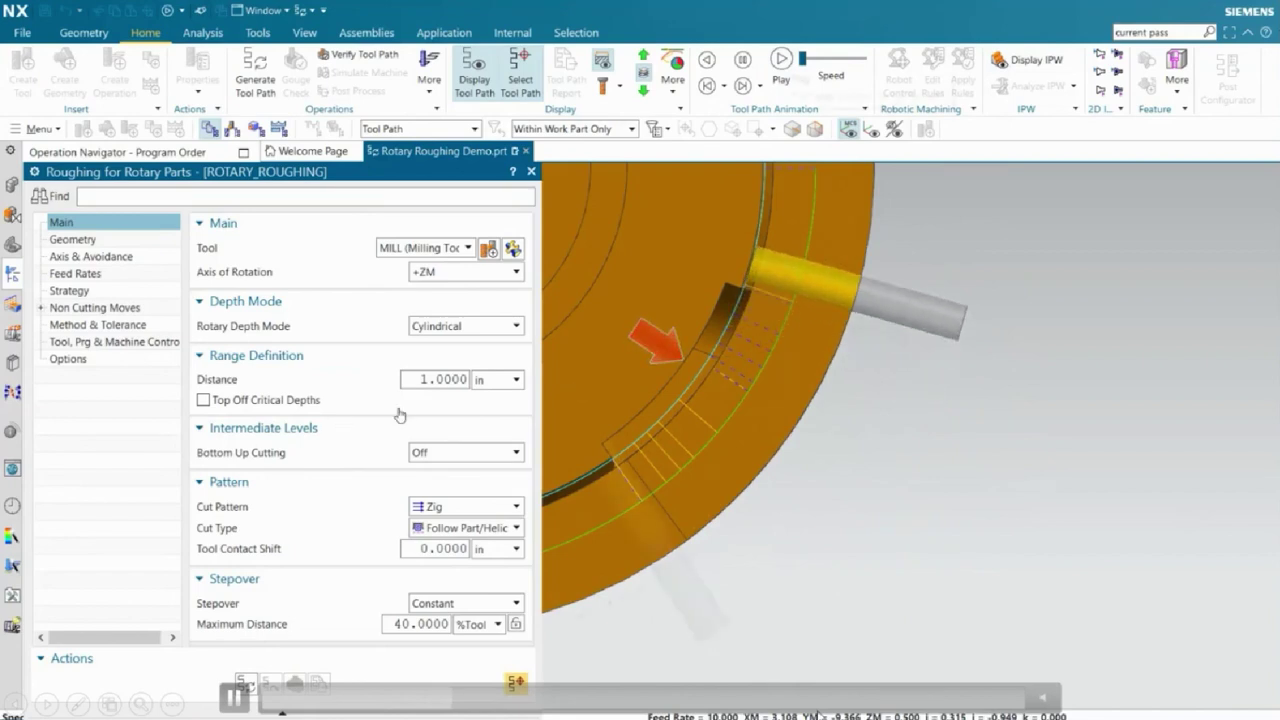
left_click(204, 400)
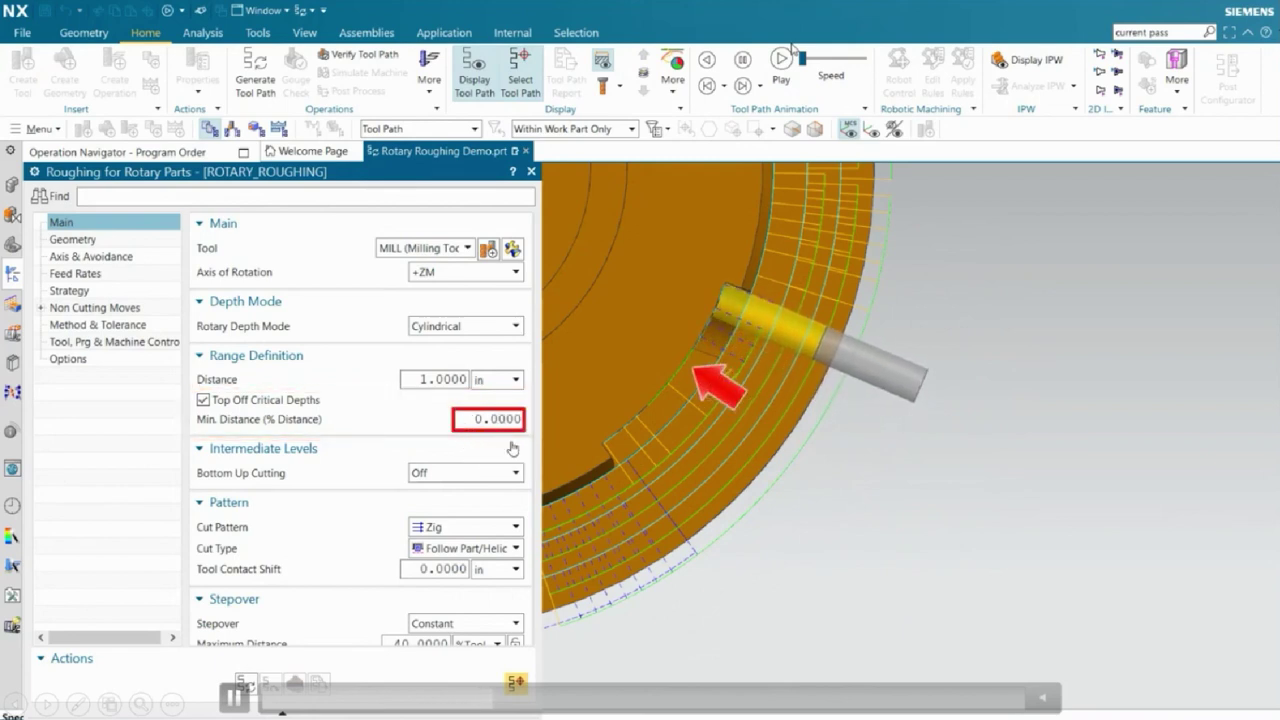
type("85")
key("Return")
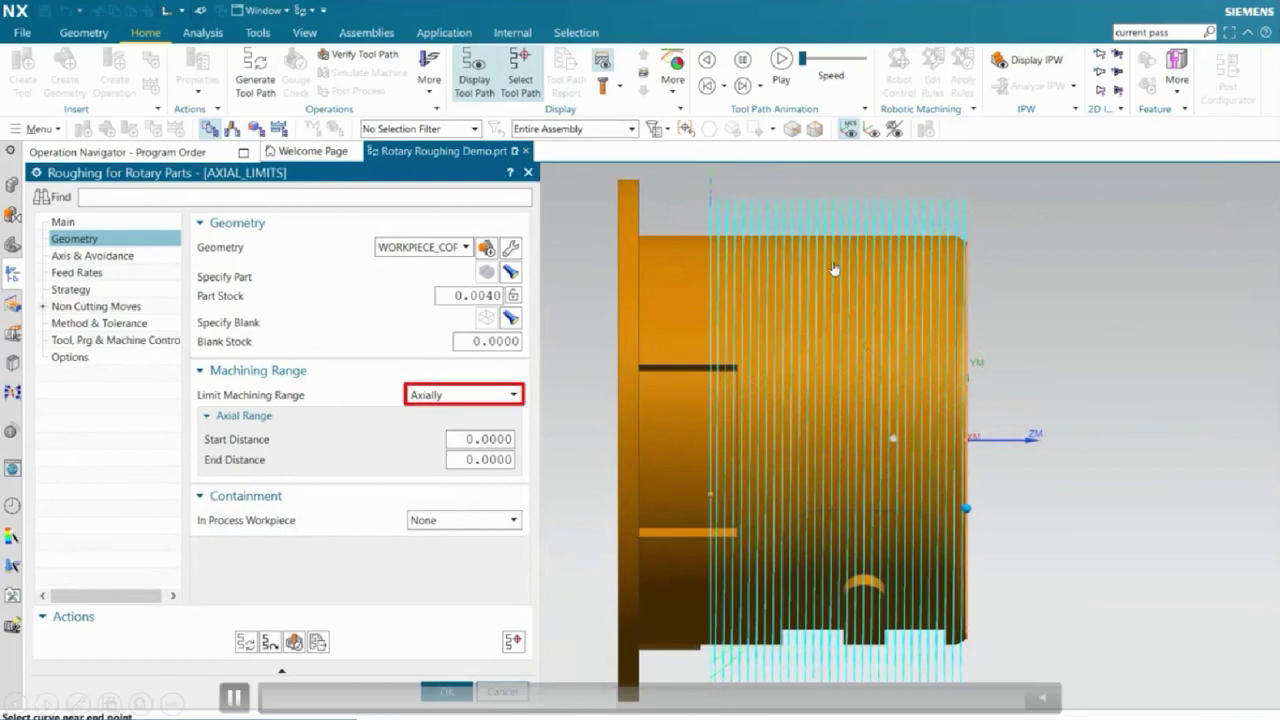
left_click(706, 402)
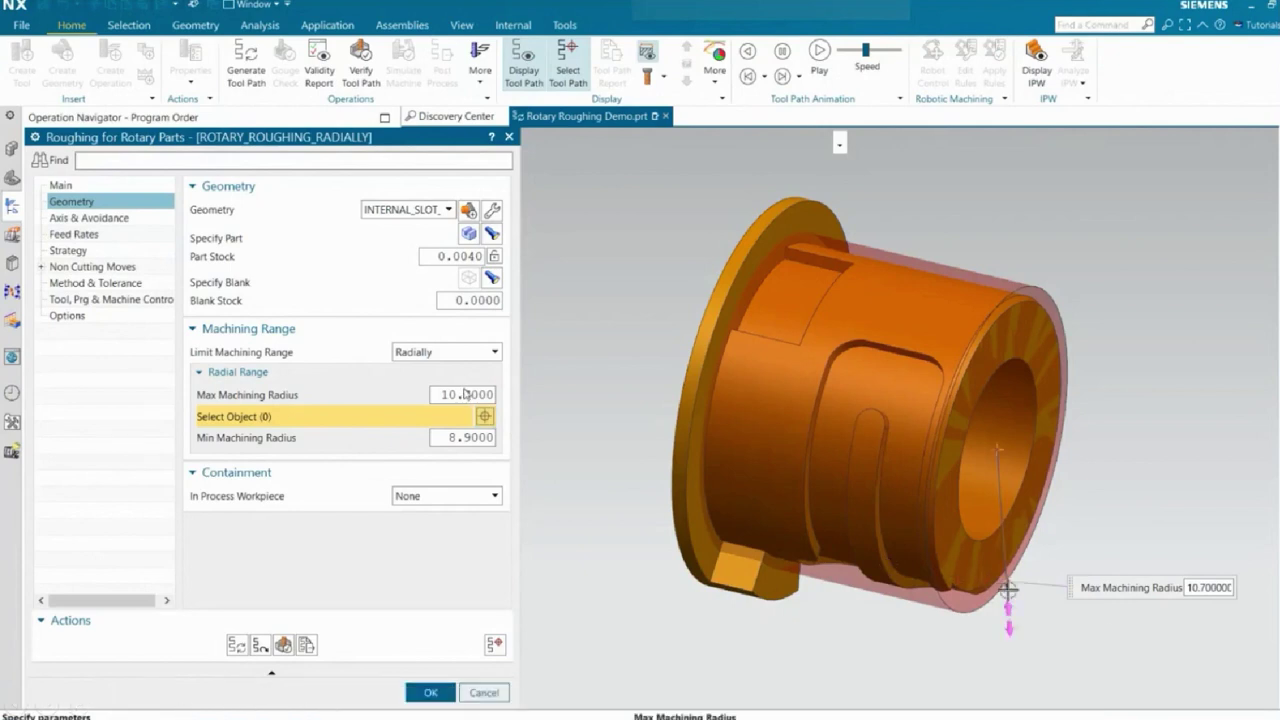
Limit the radial range of ROTARY_ROUGHING_RADIALLY to a maximum machining radius of 8.5 and a minimum of 8.
left_click(1013, 620)
left_click_drag(1013, 620, 983, 562)
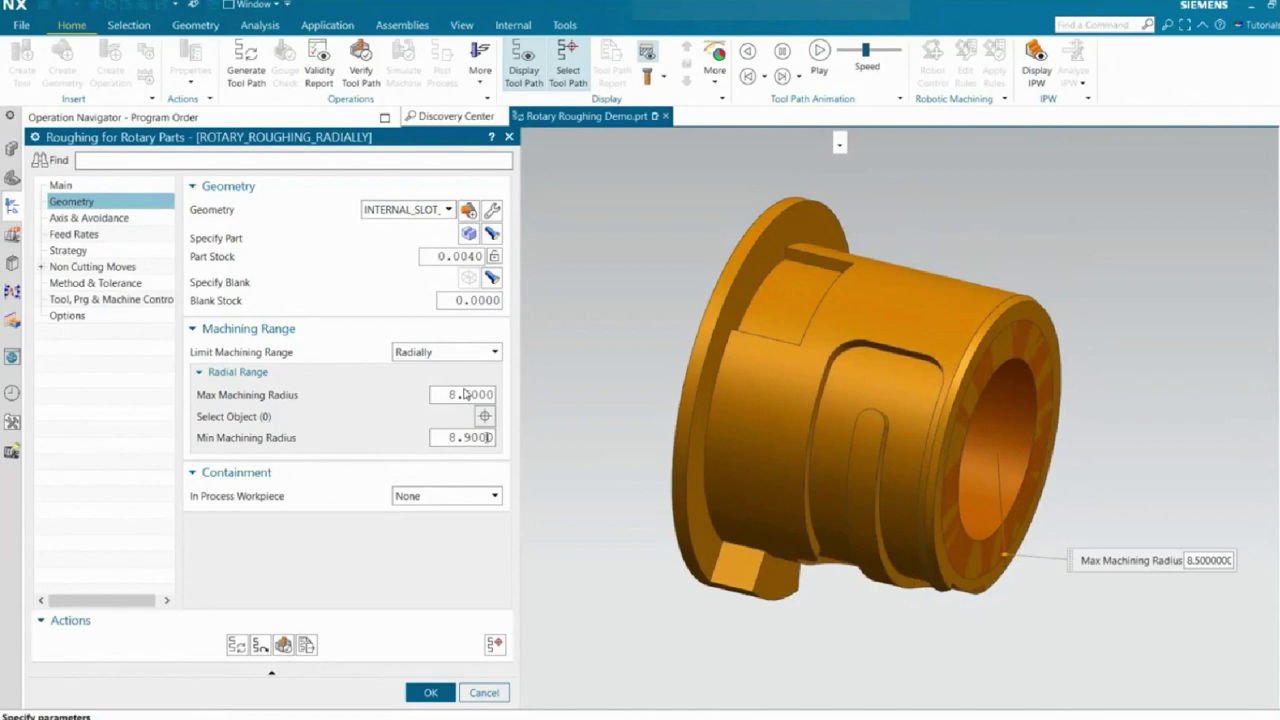
key("Return")
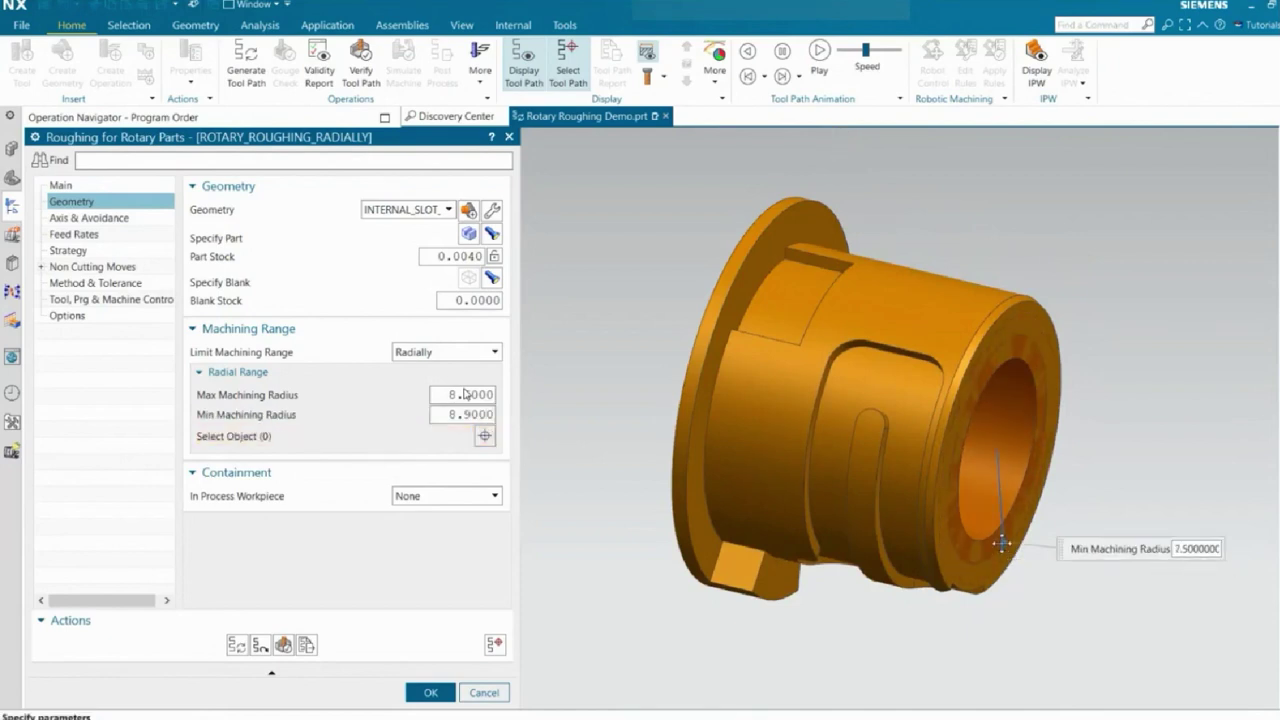
type("8")
key("Return")
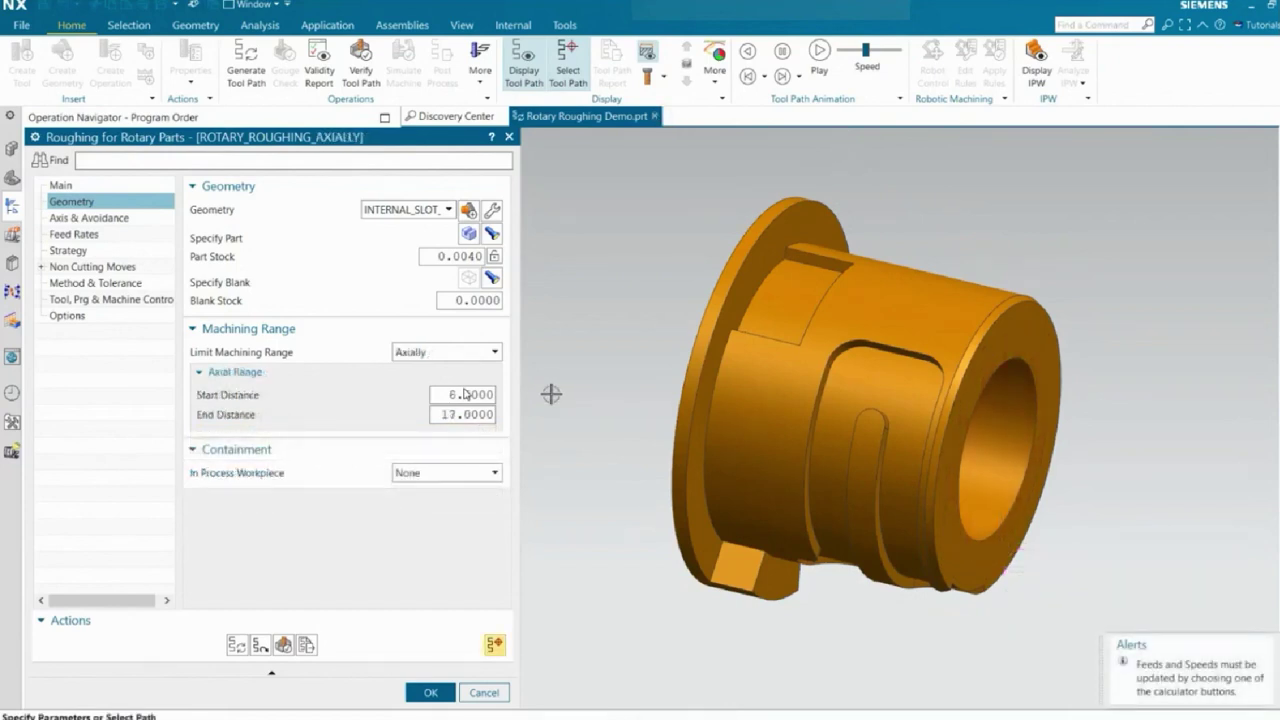
Set the axial range's start distance to 6.5 in the ROTARY_ROUGHING_AXIALLY operation by moving its limit plane.
left_click(465, 394)
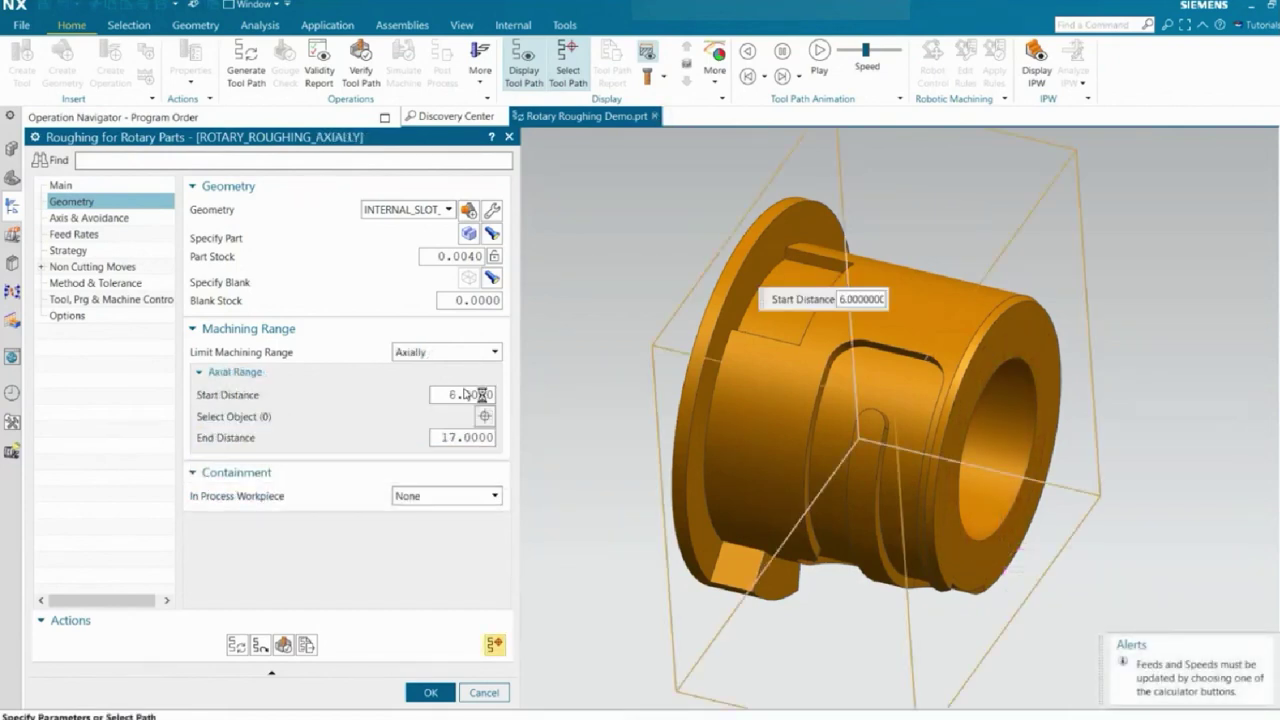
left_click(485, 418)
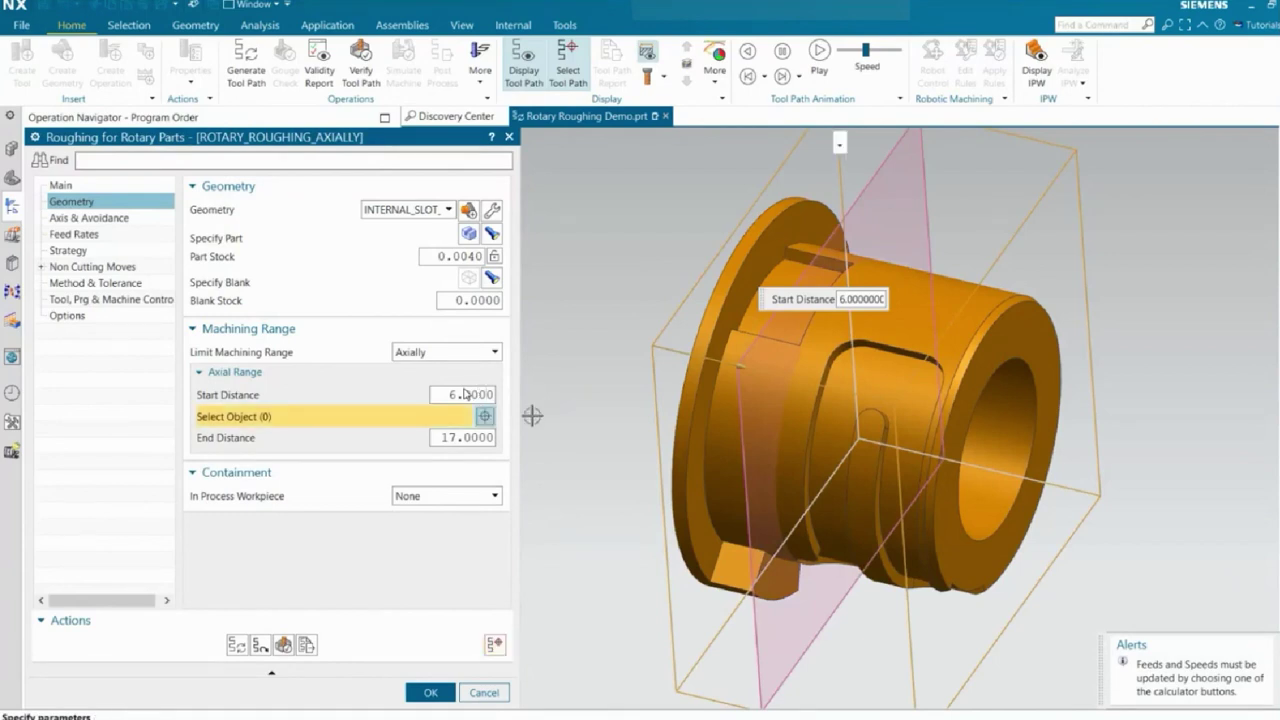
mouse_move(737, 367)
left_mouse_down()
mouse_move(702, 368)
mouse_move(778, 374)
mouse_move(745, 379)
left_mouse_up()
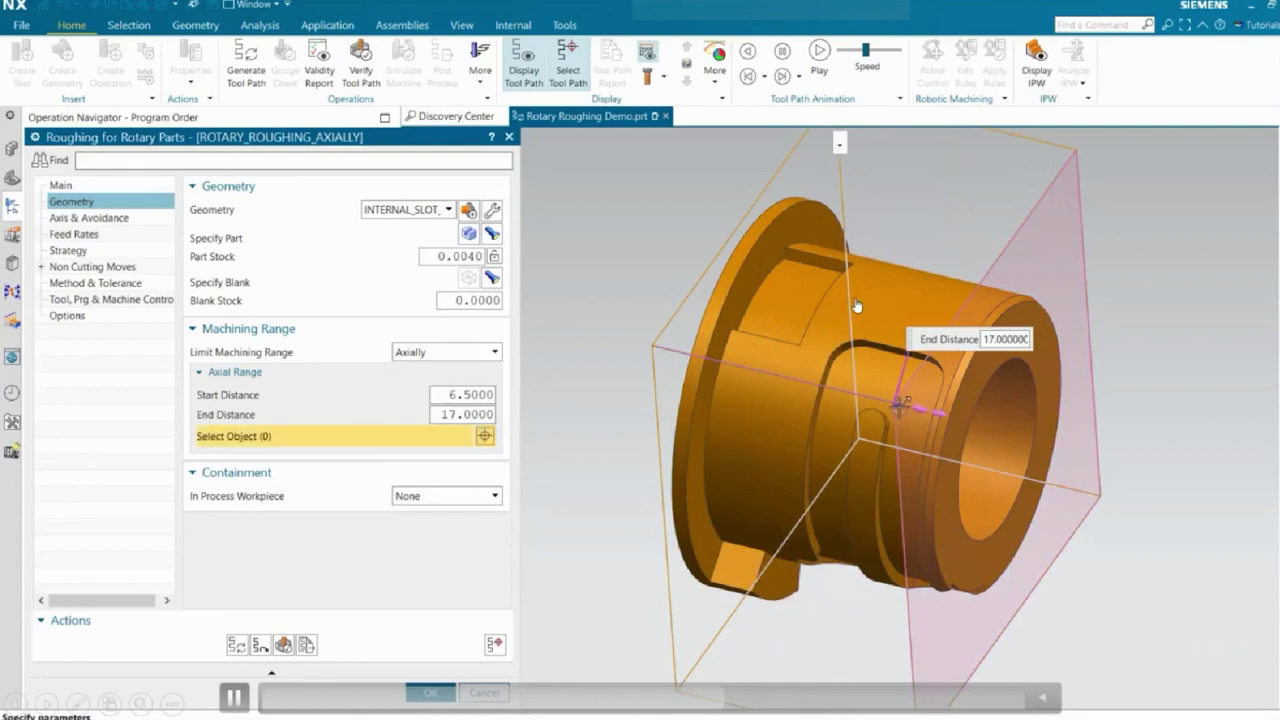
left_click_drag(857, 305, 755, 401)
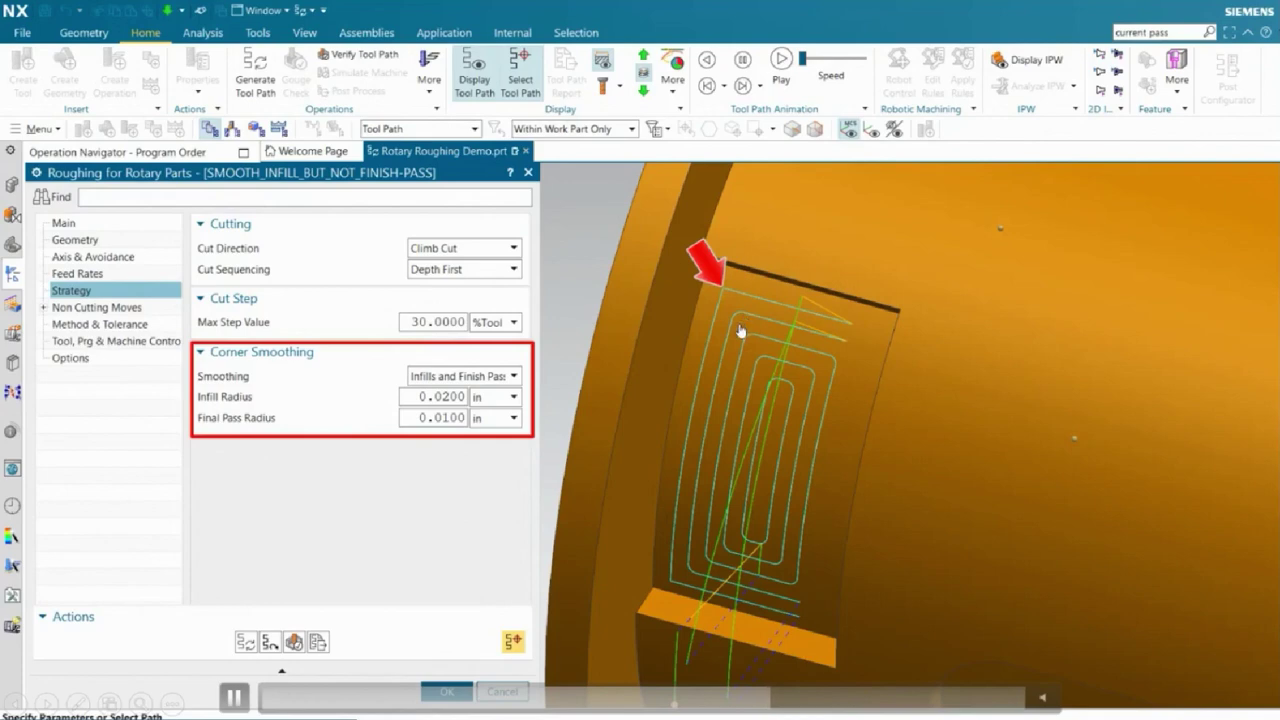
scroll(740, 335, "down", 5)
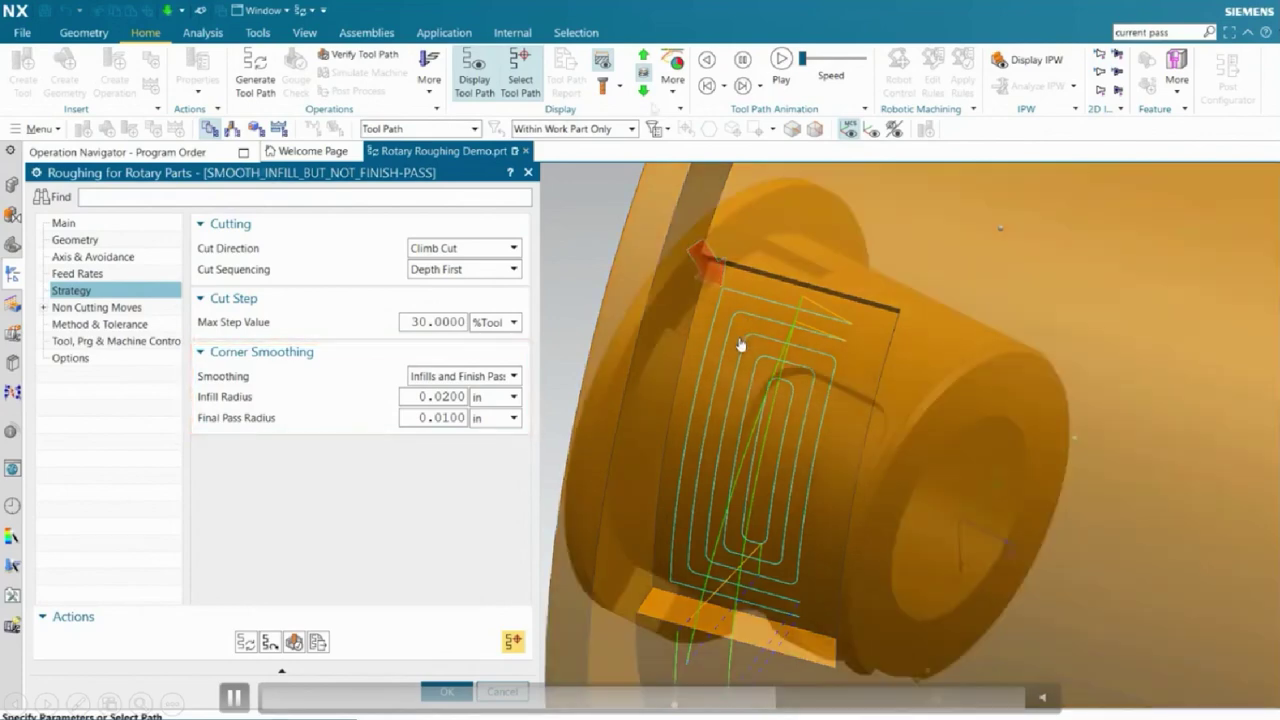
Examine the BY_REGION rotary roughing tool path level by level to review the Depth First cut sequence.
left_click(644, 92)
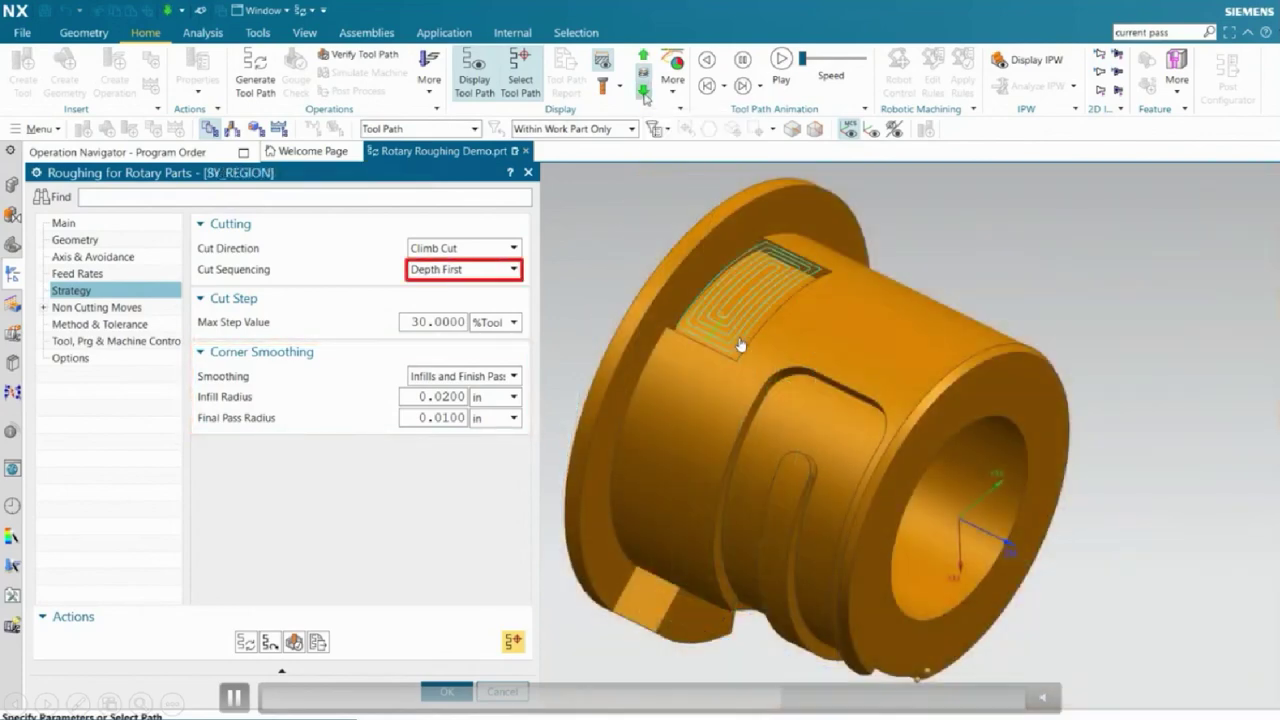
left_click(644, 92)
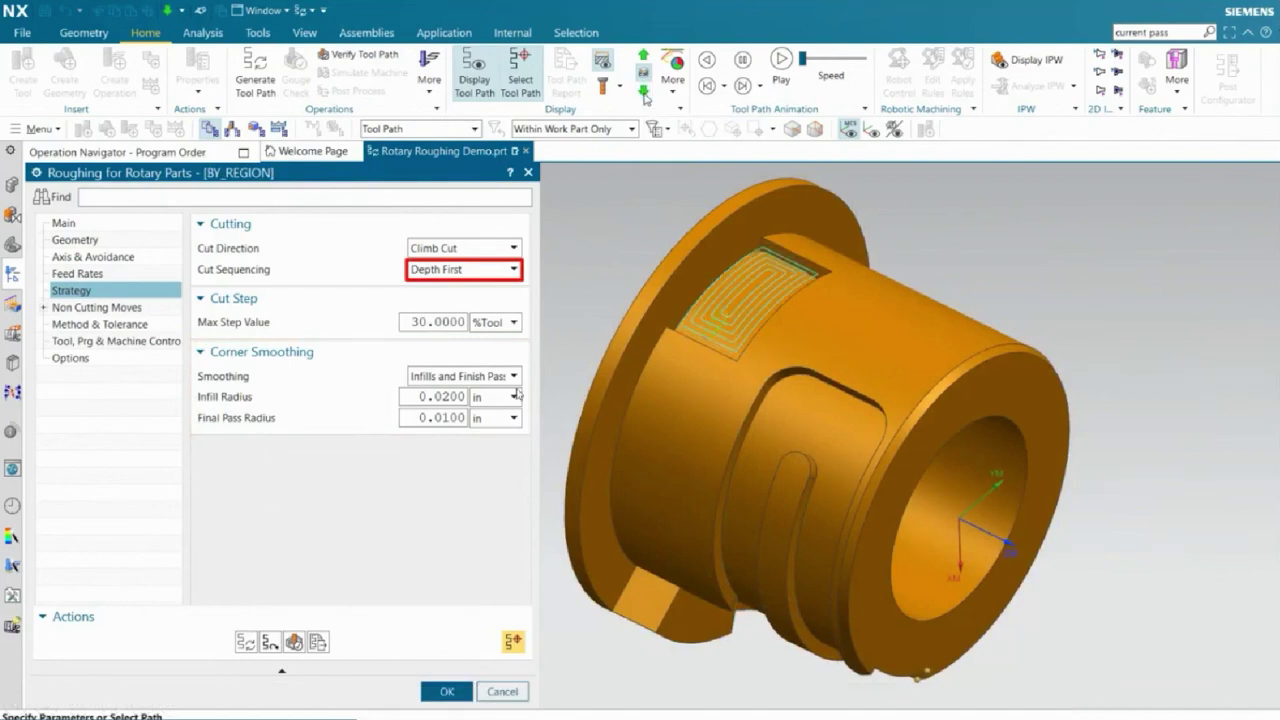
left_click(644, 92)
left_click(644, 92)
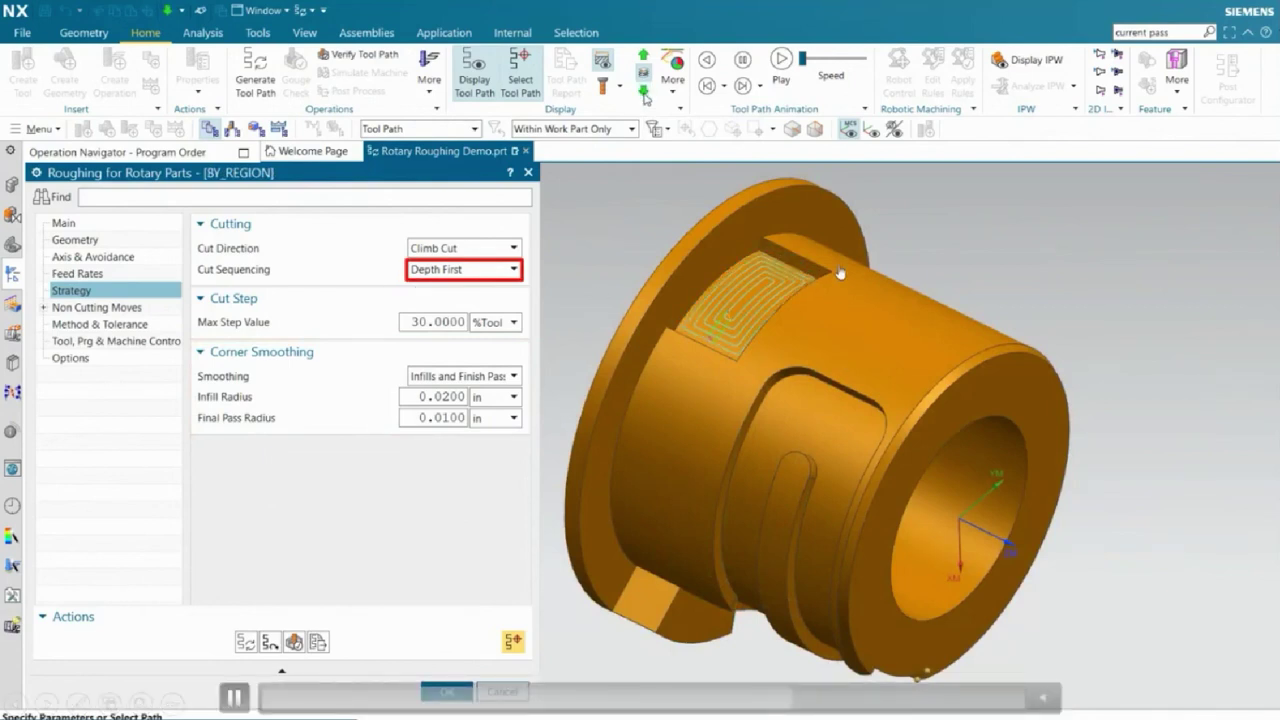
left_click(644, 92)
left_click(644, 92)
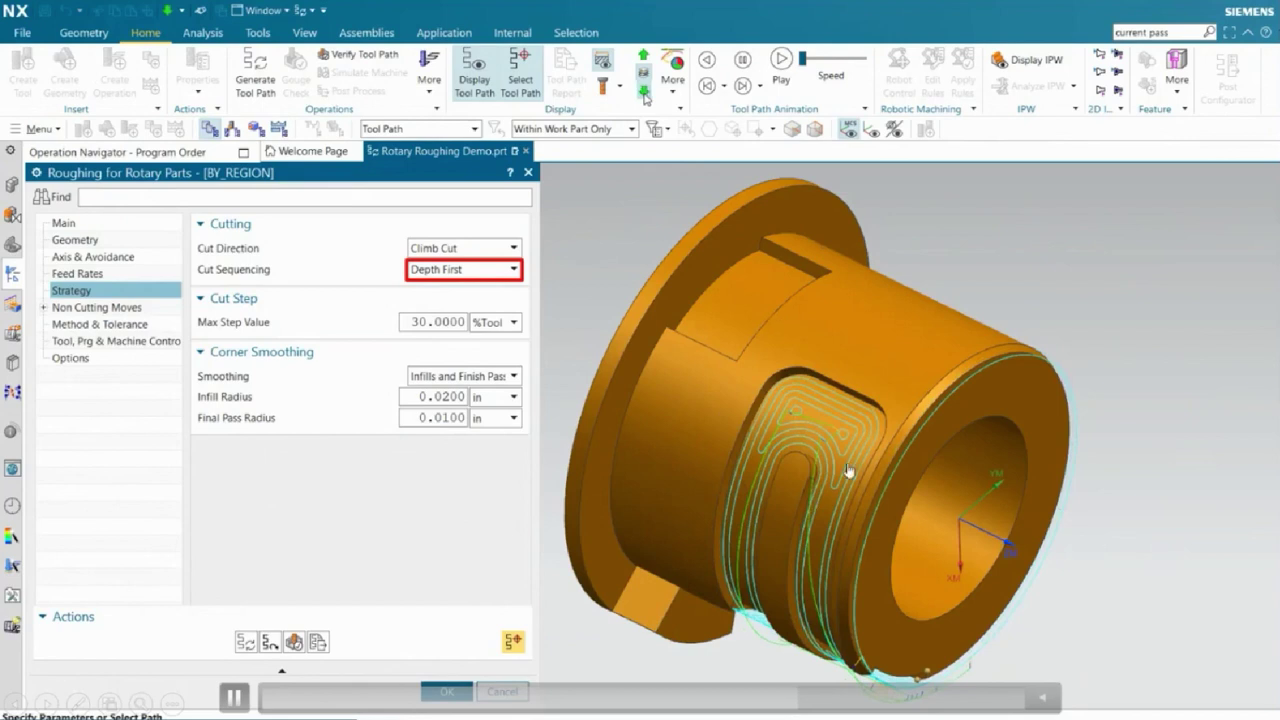
left_click(644, 92)
left_click(644, 92)
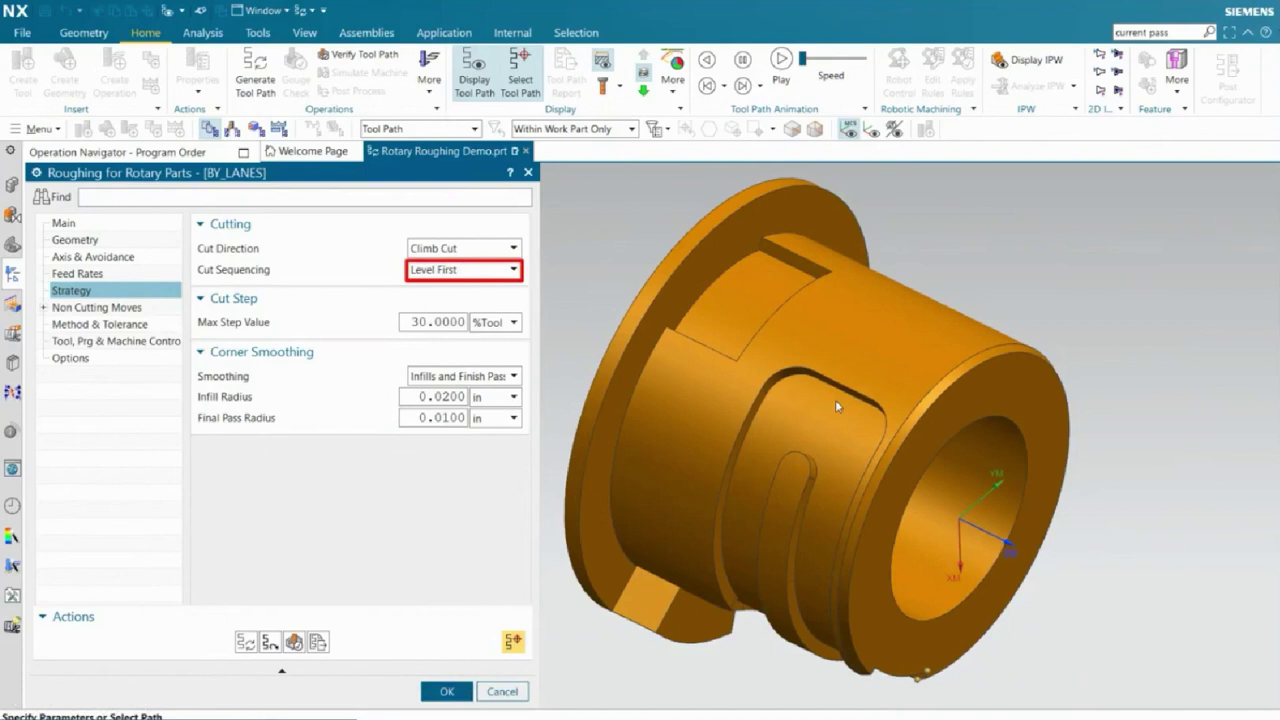
Examine the BY_LANES rotary roughing tool path level by level to review the Level First cut sequence.
left_click(644, 92)
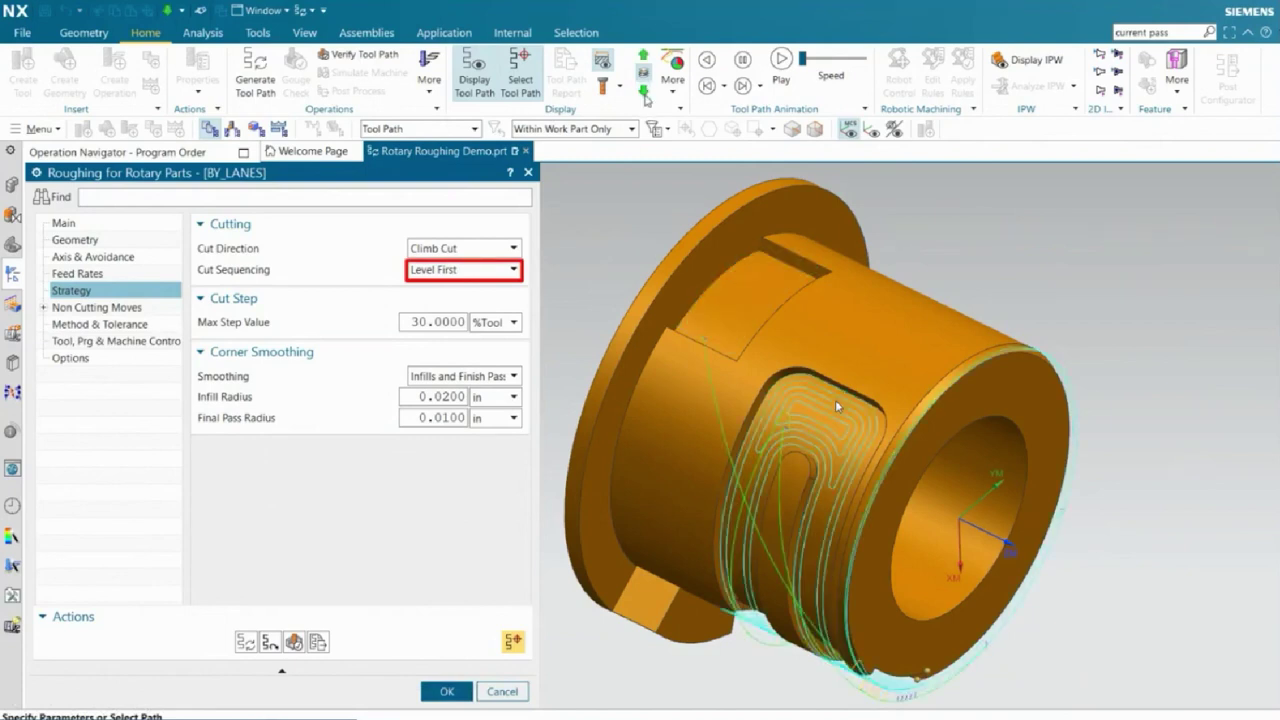
left_click(644, 92)
left_click(644, 92)
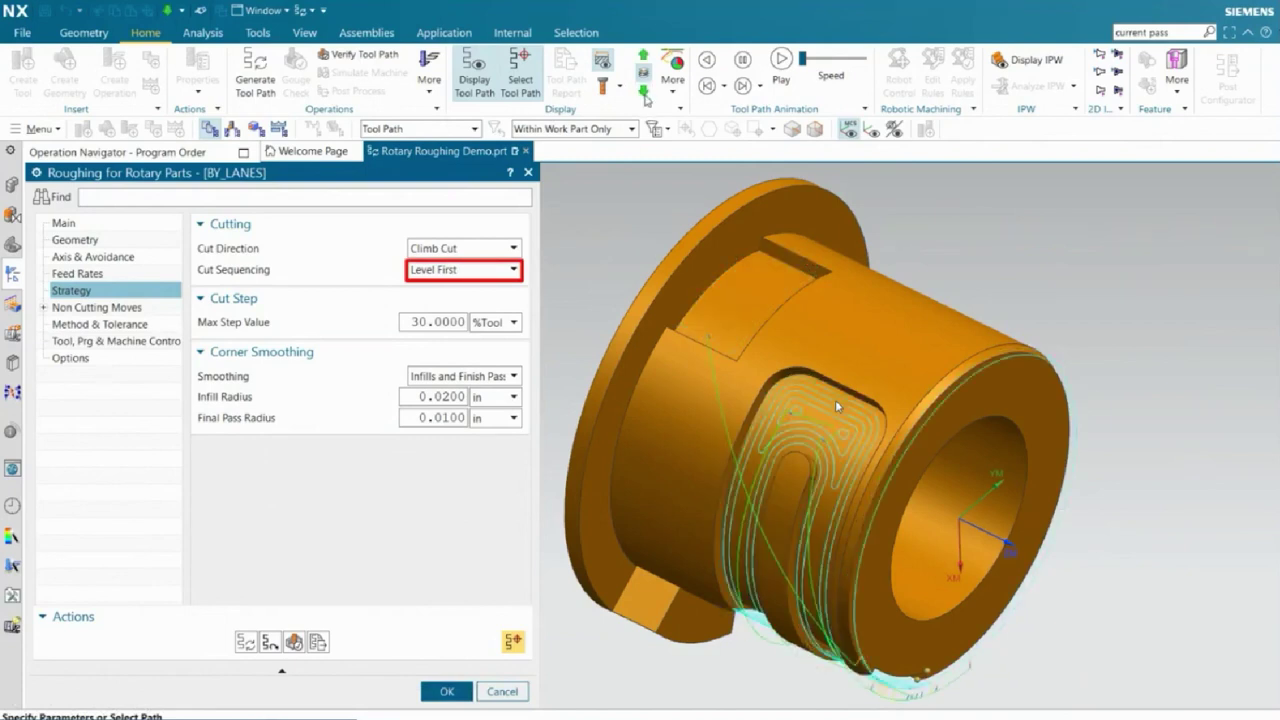
left_click(645, 92)
left_click(644, 92)
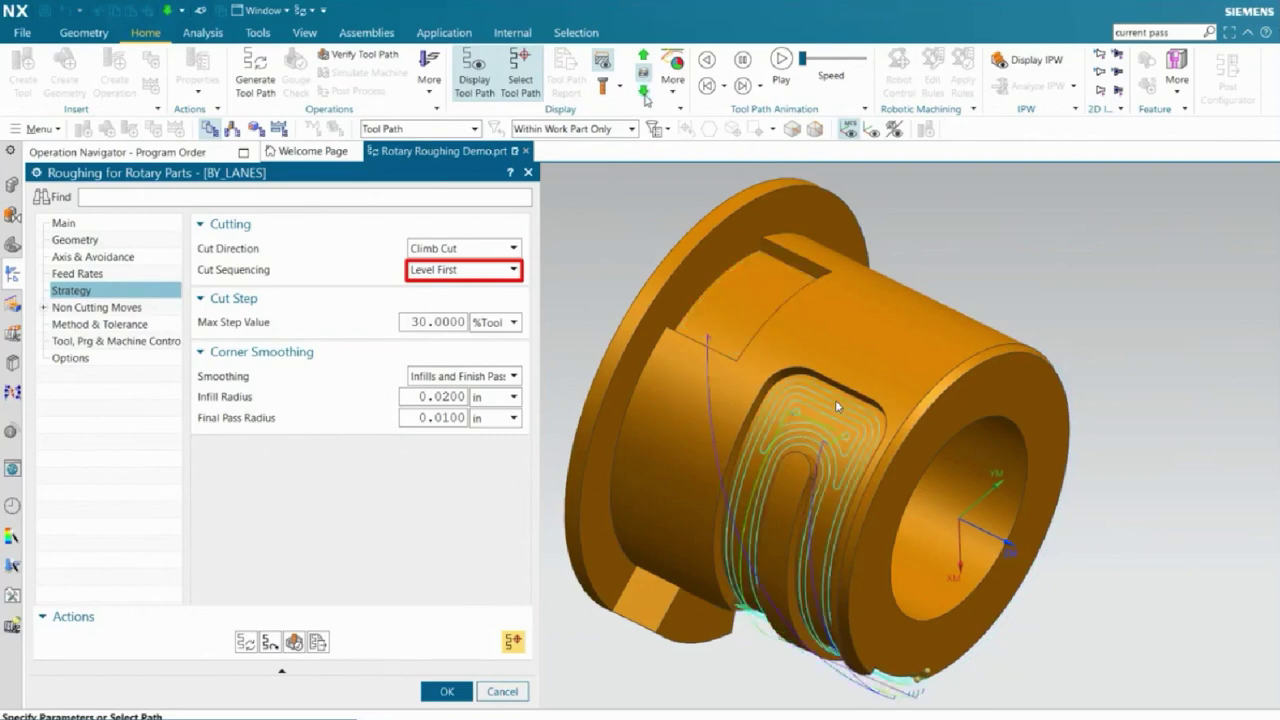
left_click(644, 92)
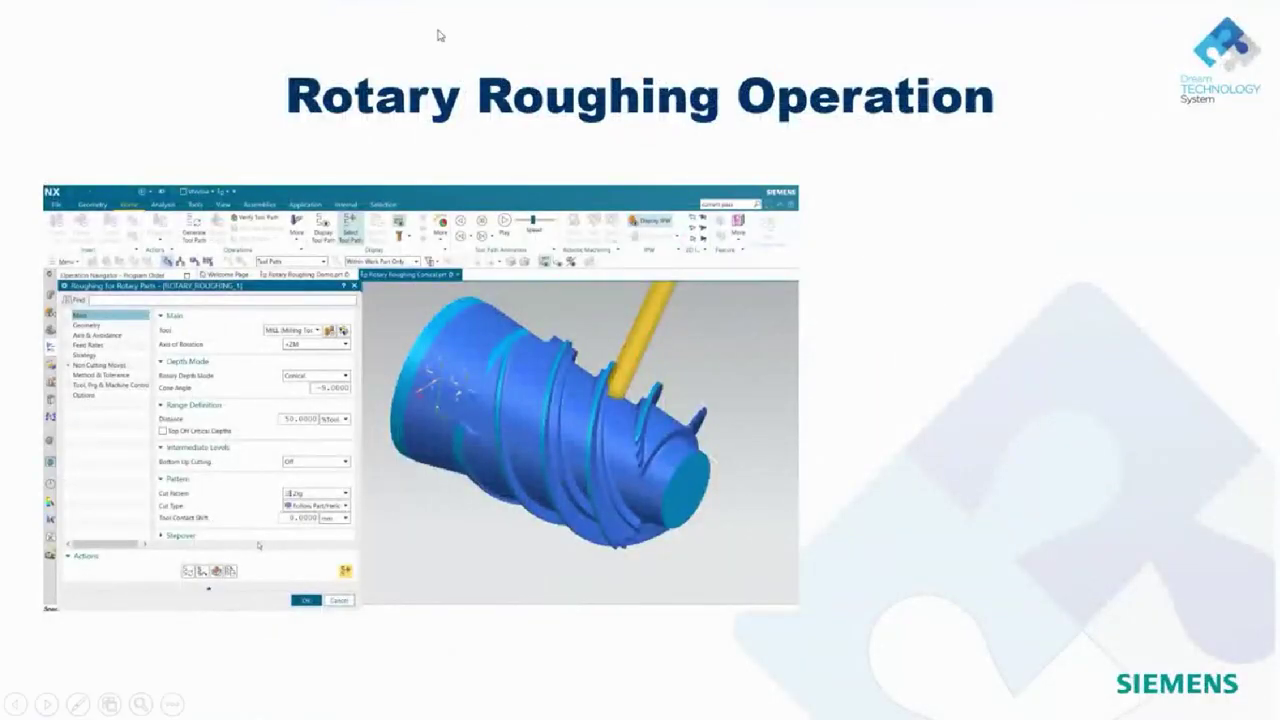
mouse_move(593, 470)
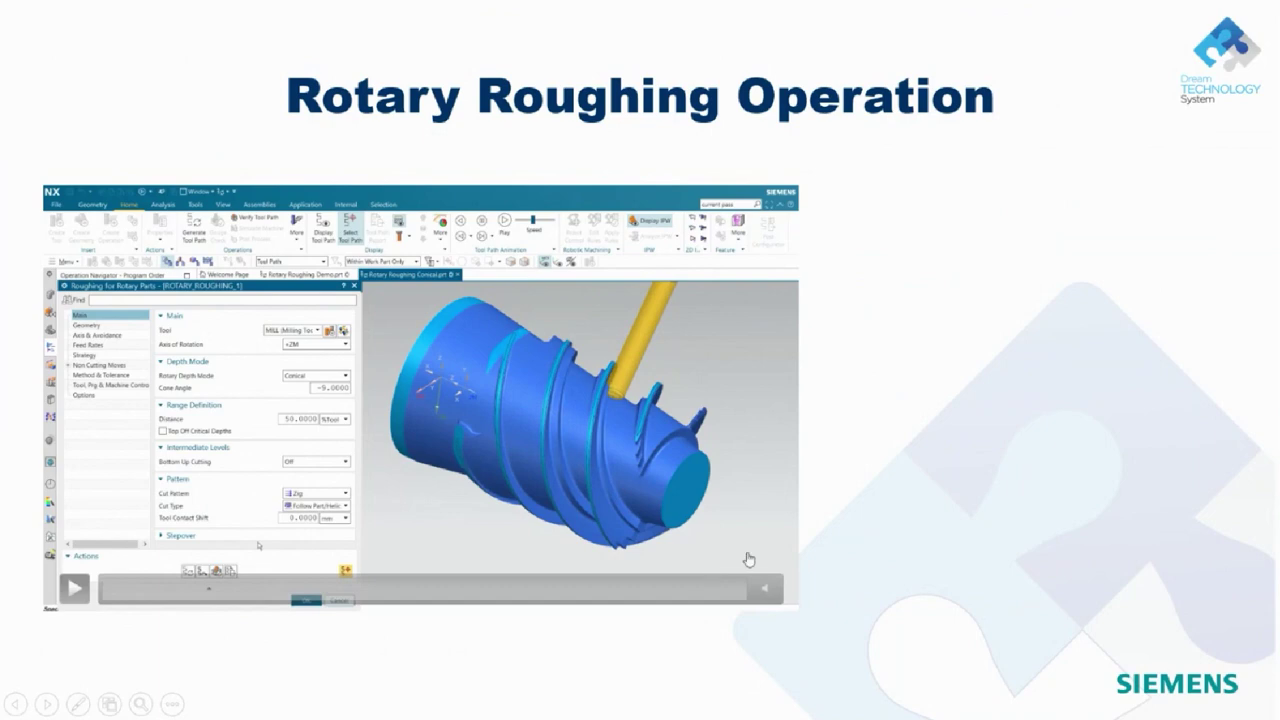
key("Right")
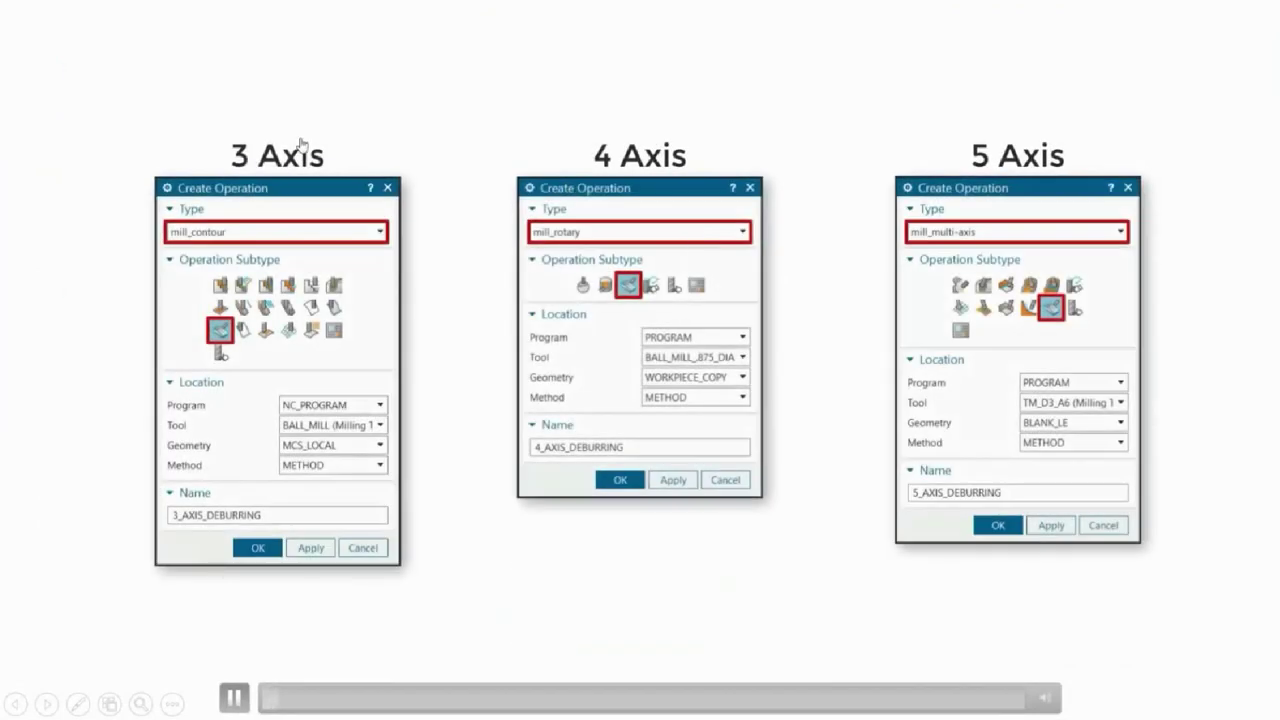
mouse_move(1046, 703)
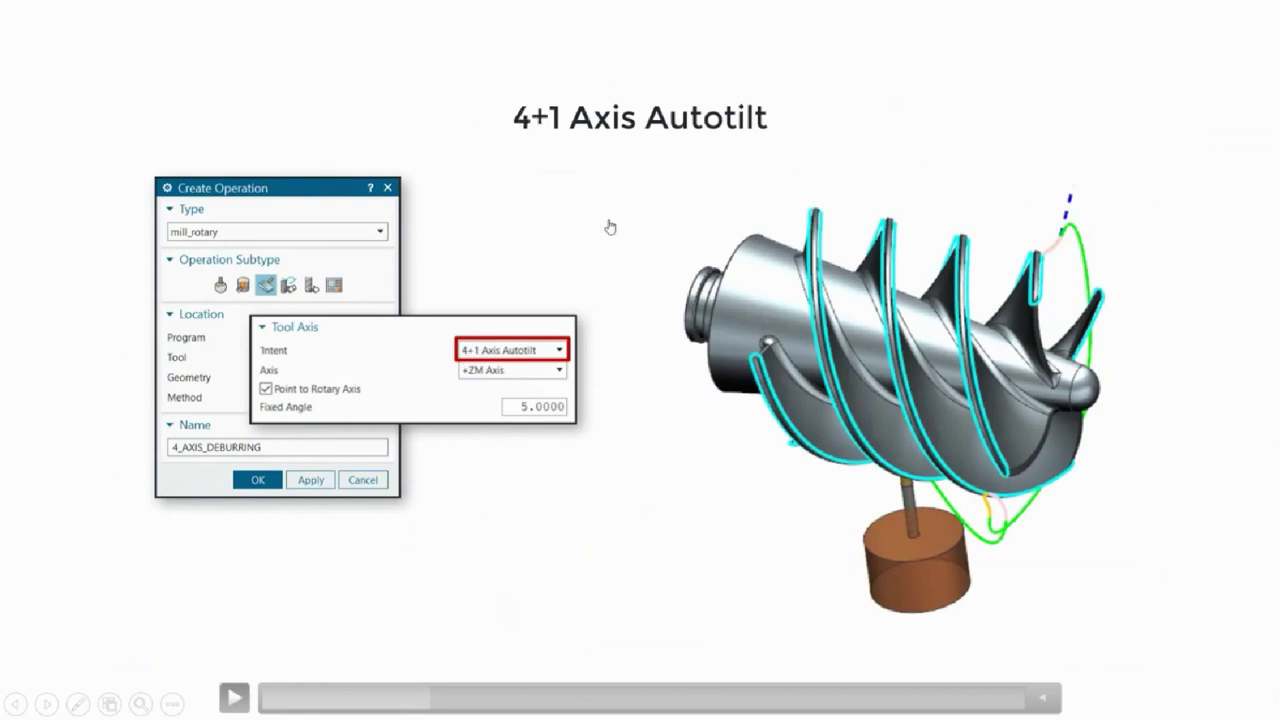
left_click(234, 697)
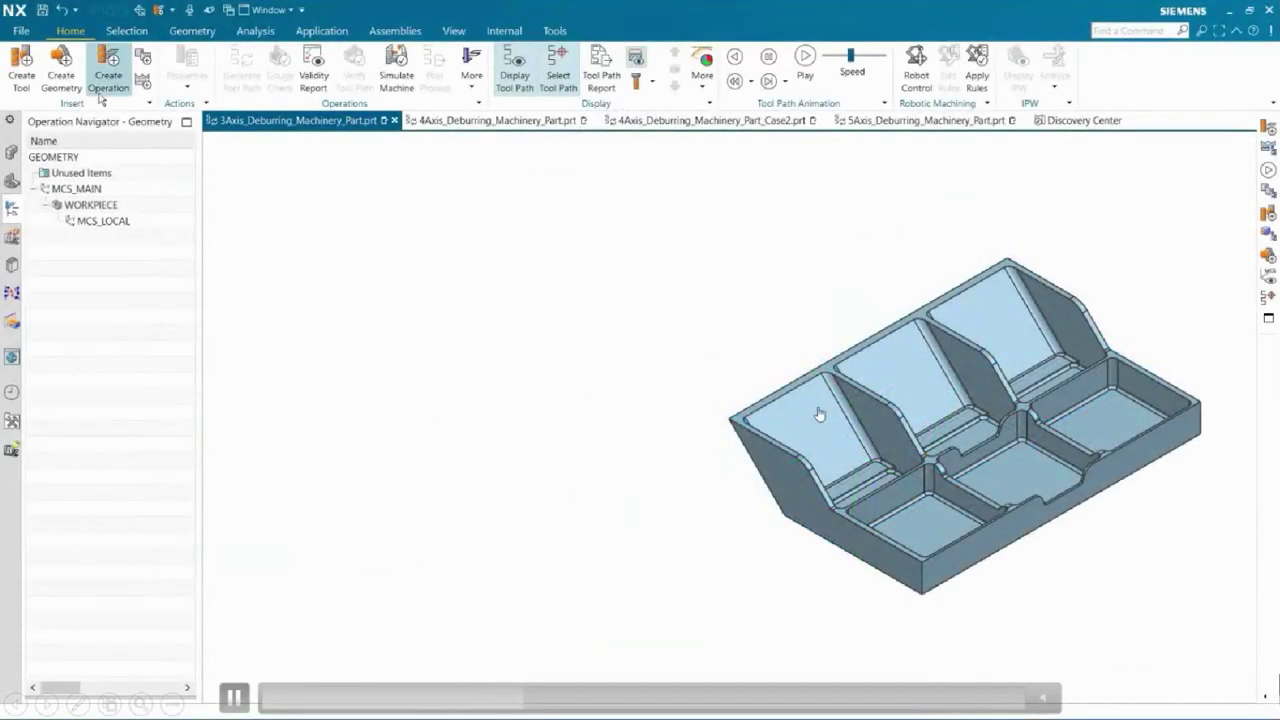
Create a mill_contour Multi Axis Deburring operation named 3_AXIS_DEBURRING with the BALL_MILL tool under MCS_LOCAL.
left_click(104, 88)
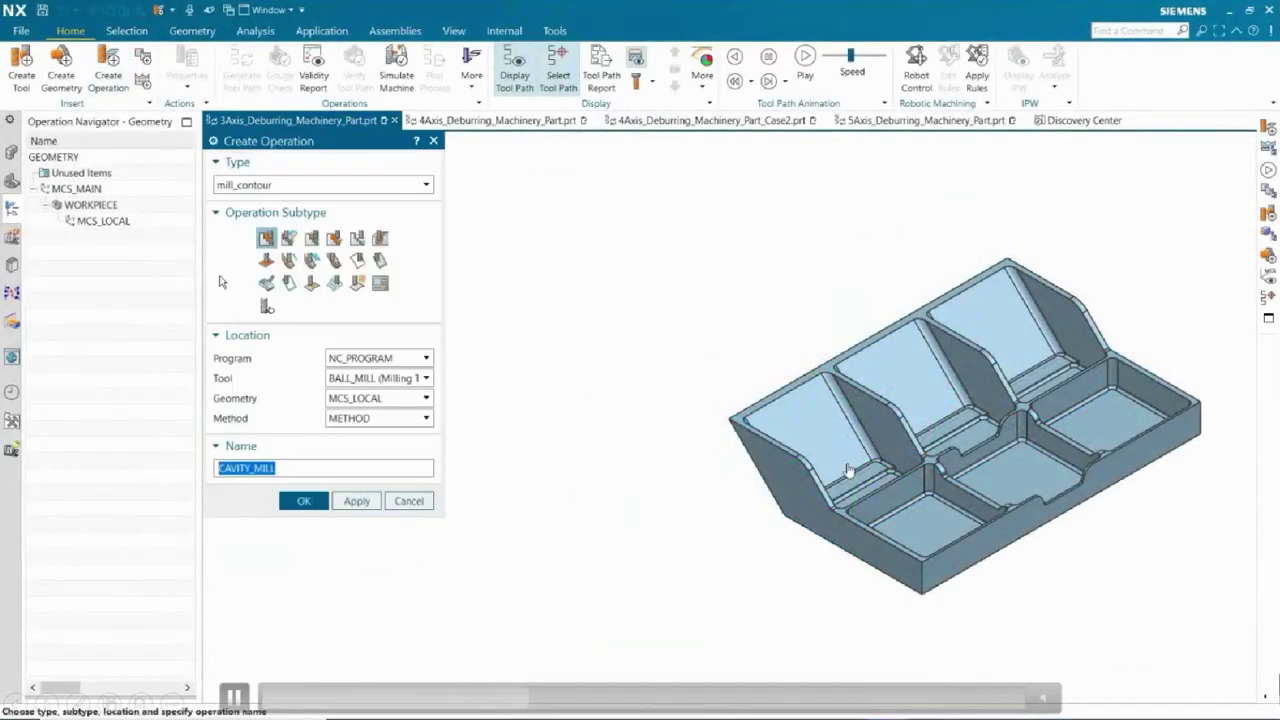
left_click(265, 285)
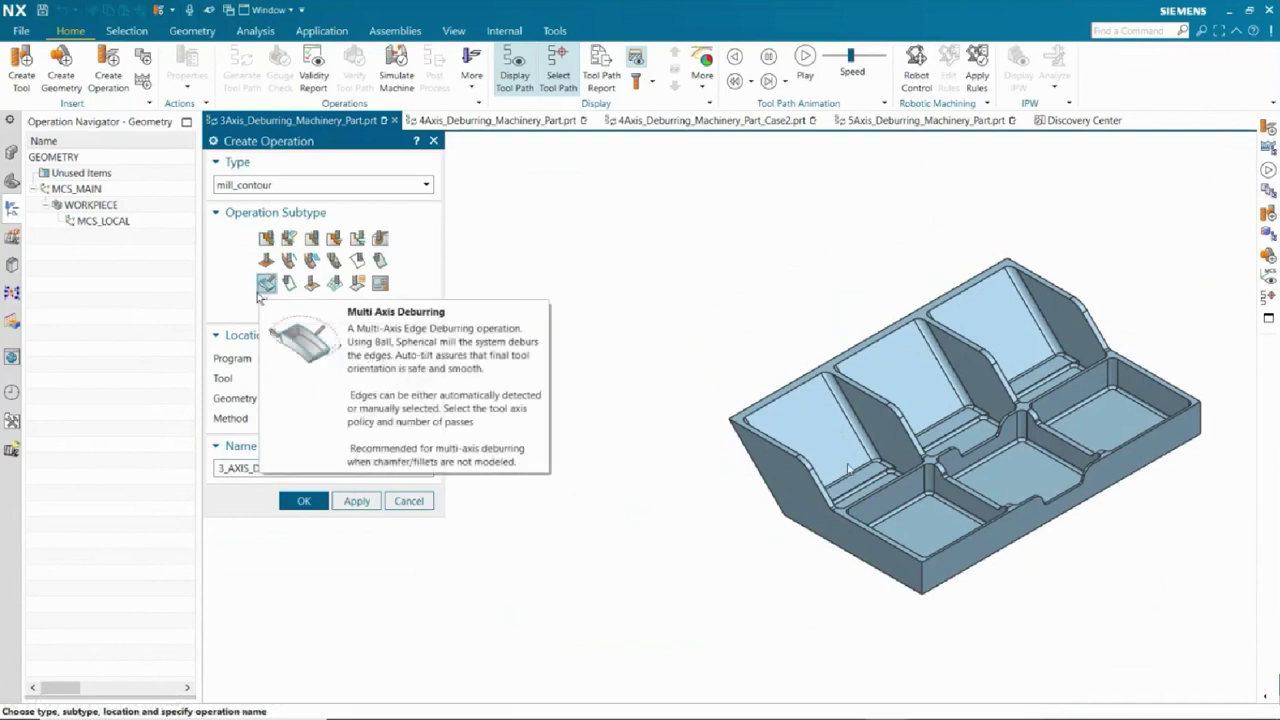
left_click(304, 501)
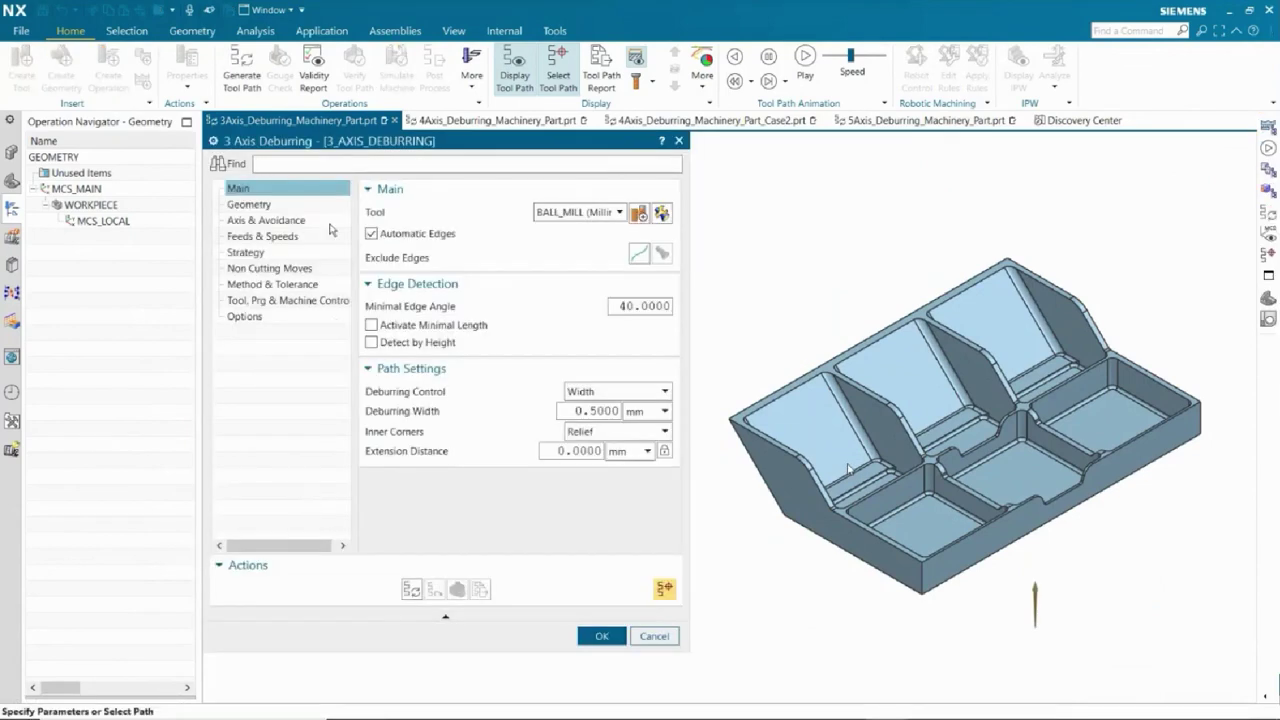
Generate and play the 3_AXIS_DEBURRING tool path with the tool axis intent set to 3+2 Axis.
left_click(329, 221)
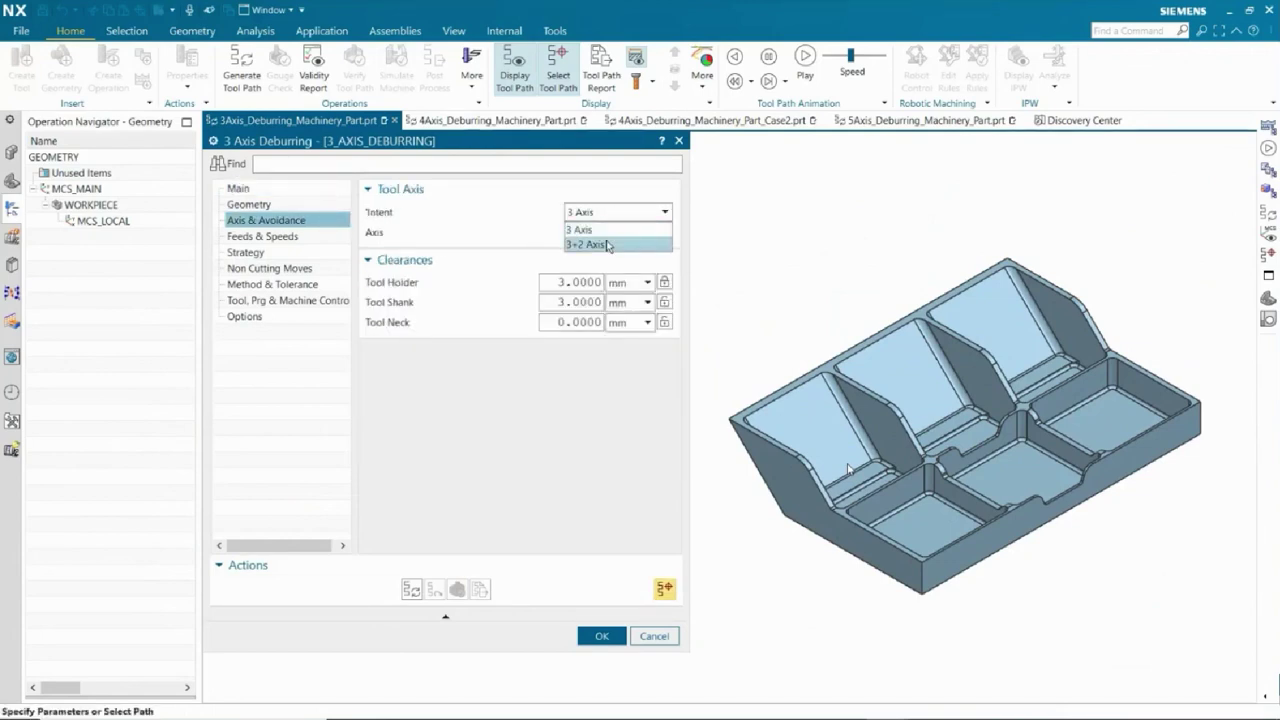
left_click(607, 245)
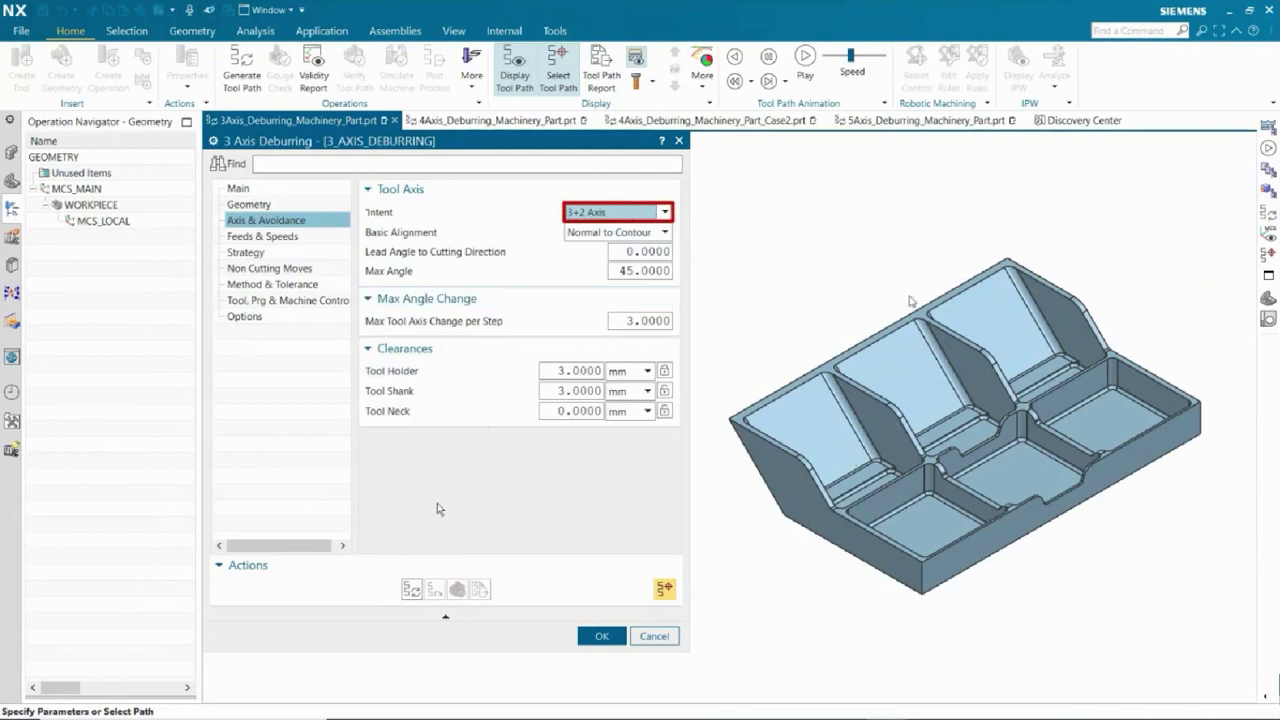
left_click(413, 589)
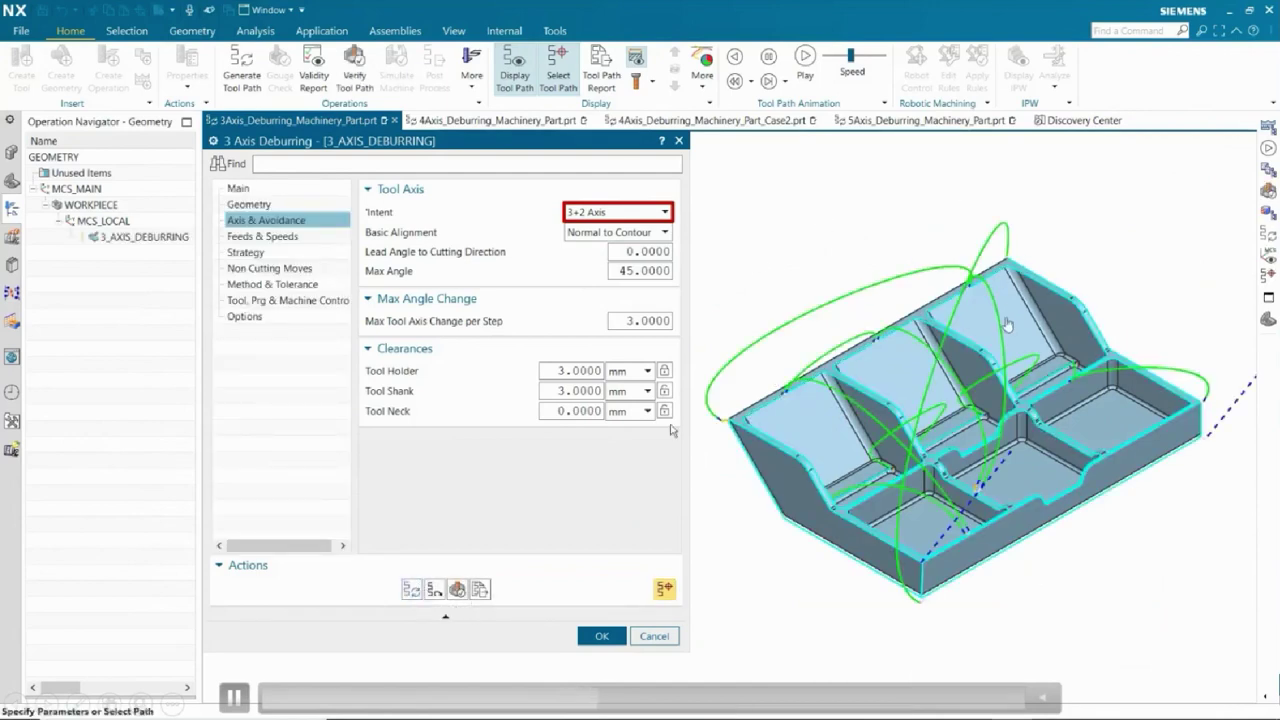
left_click(805, 57)
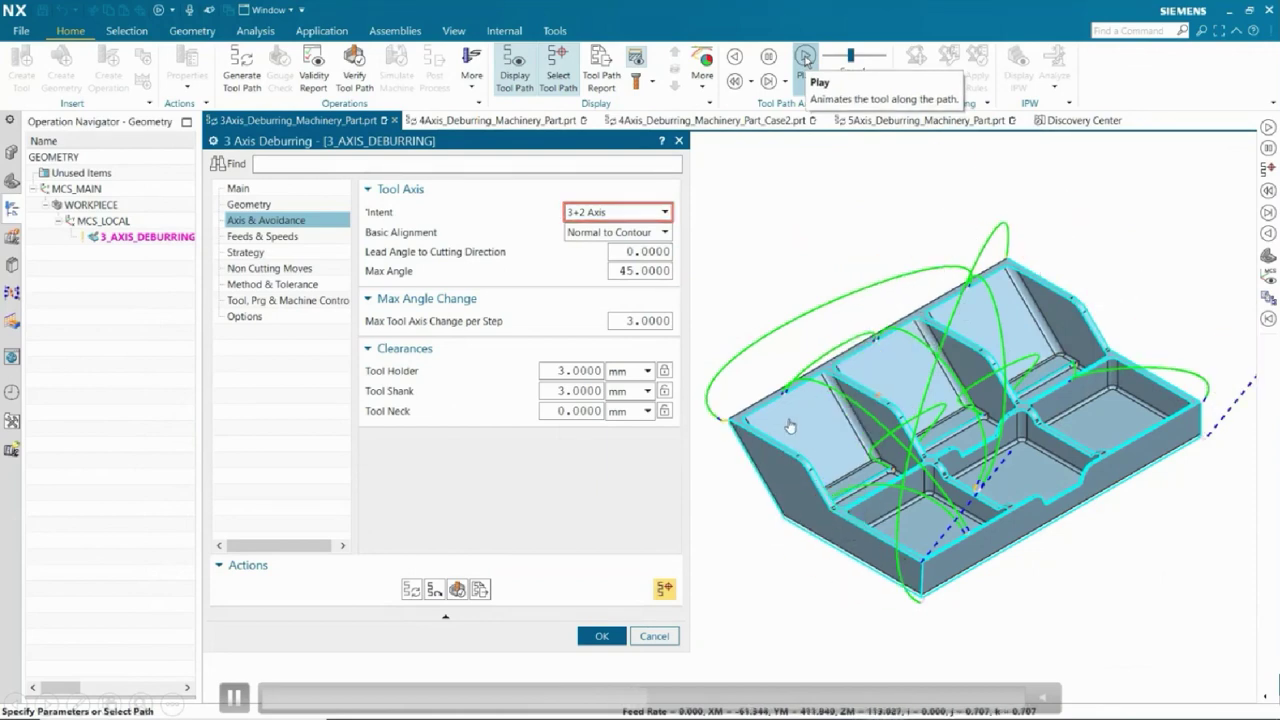
Change the deburring tool axis's basic alignment to Fixed to Main Axis, and regenerate and play the tool path.
left_click(664, 232)
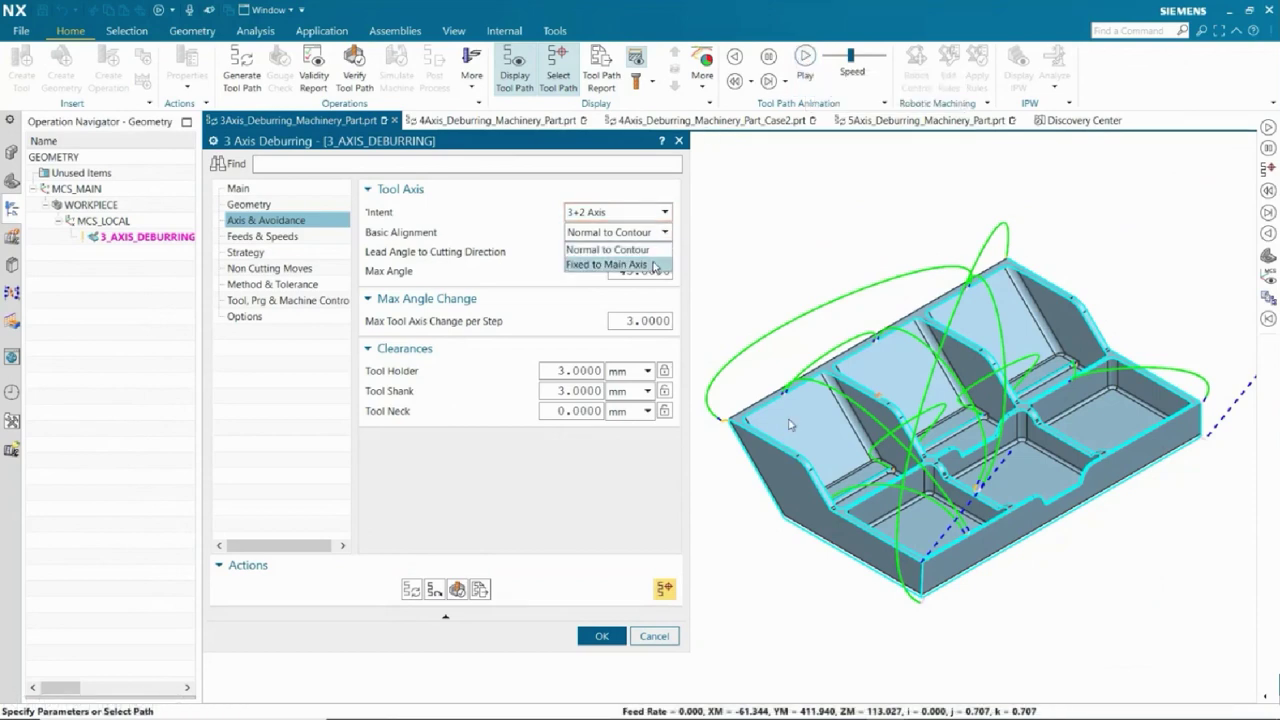
left_click(653, 265)
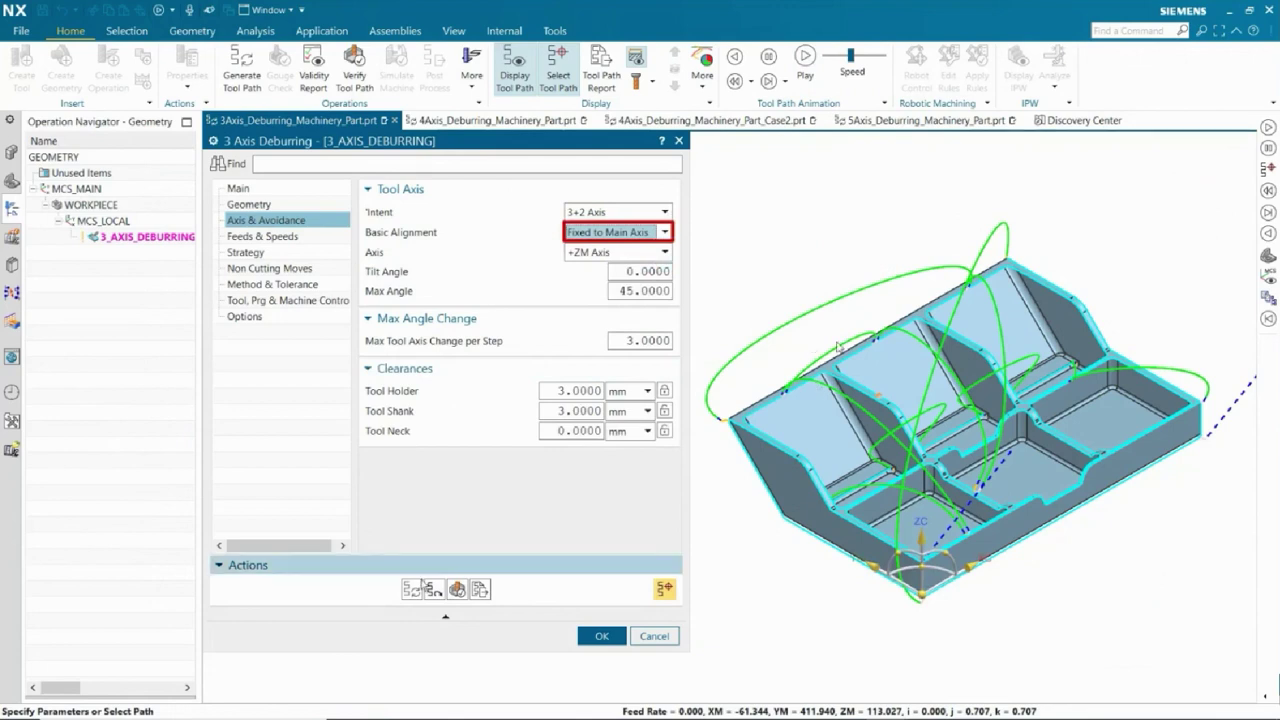
left_click(412, 588)
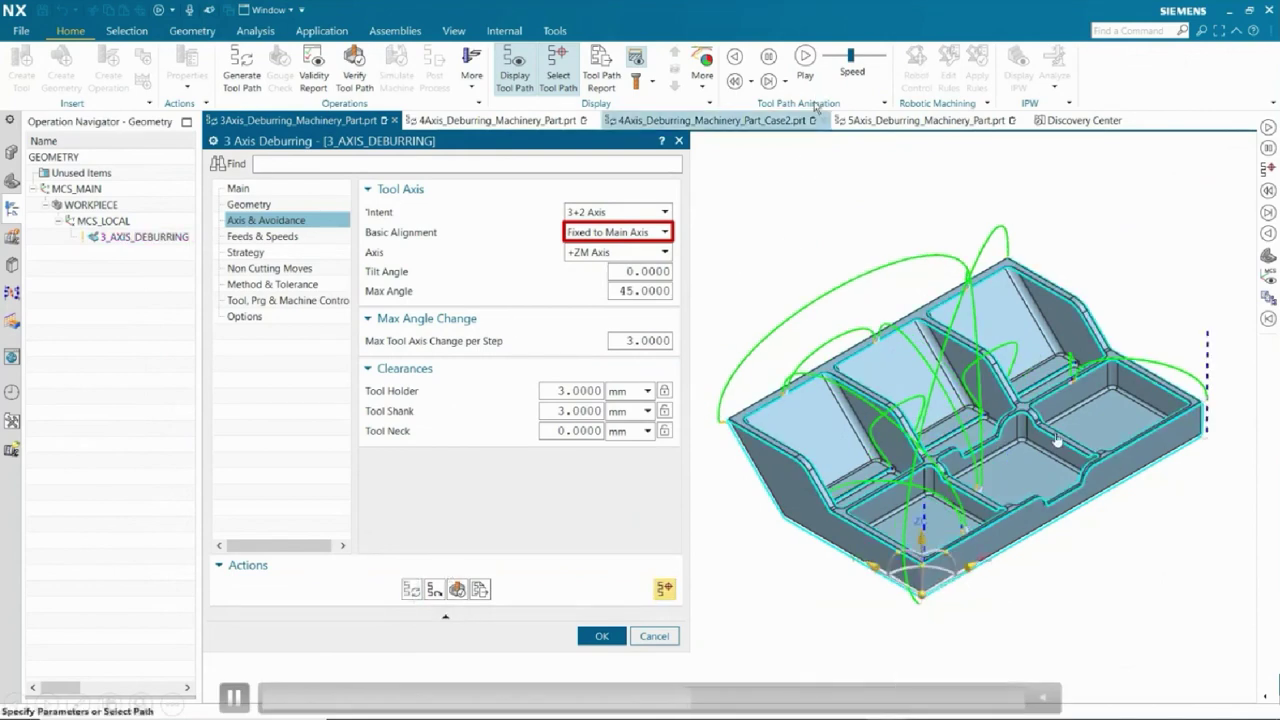
left_click(805, 58)
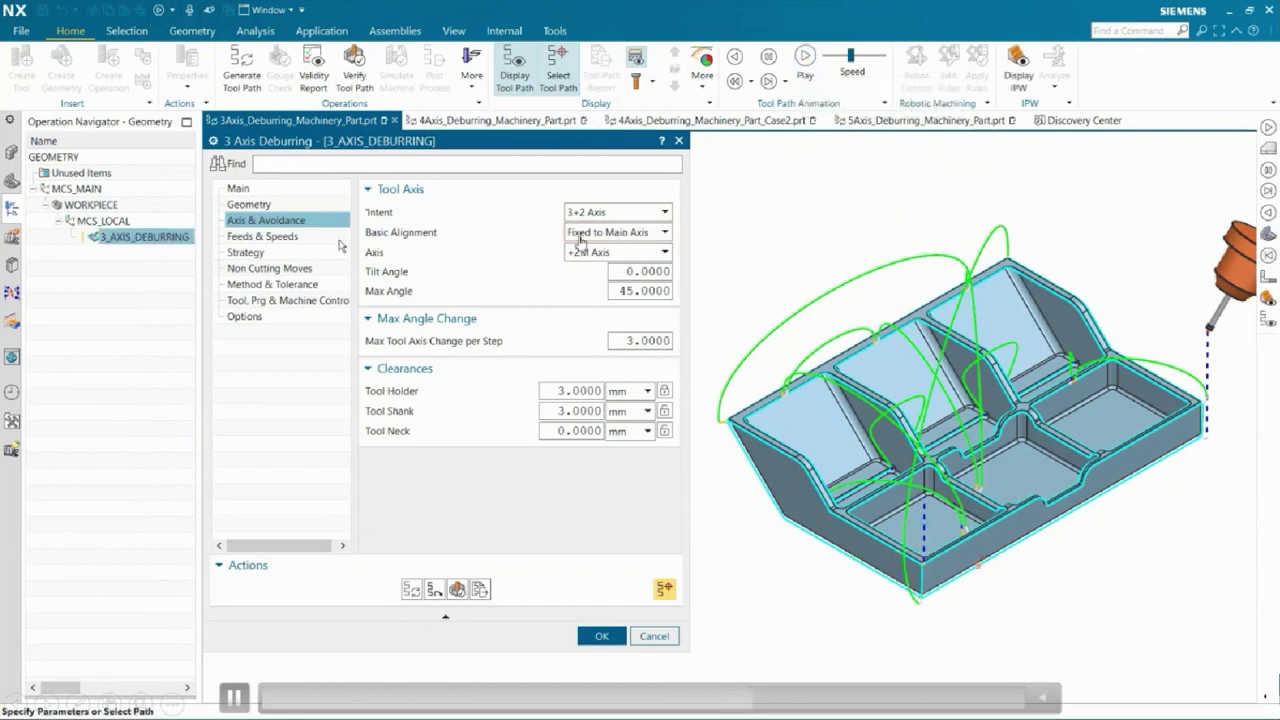
Review the non-cutting clearance options of the 3_AXIS_DEBURRING operation and return to its main settings.
left_click(316, 268)
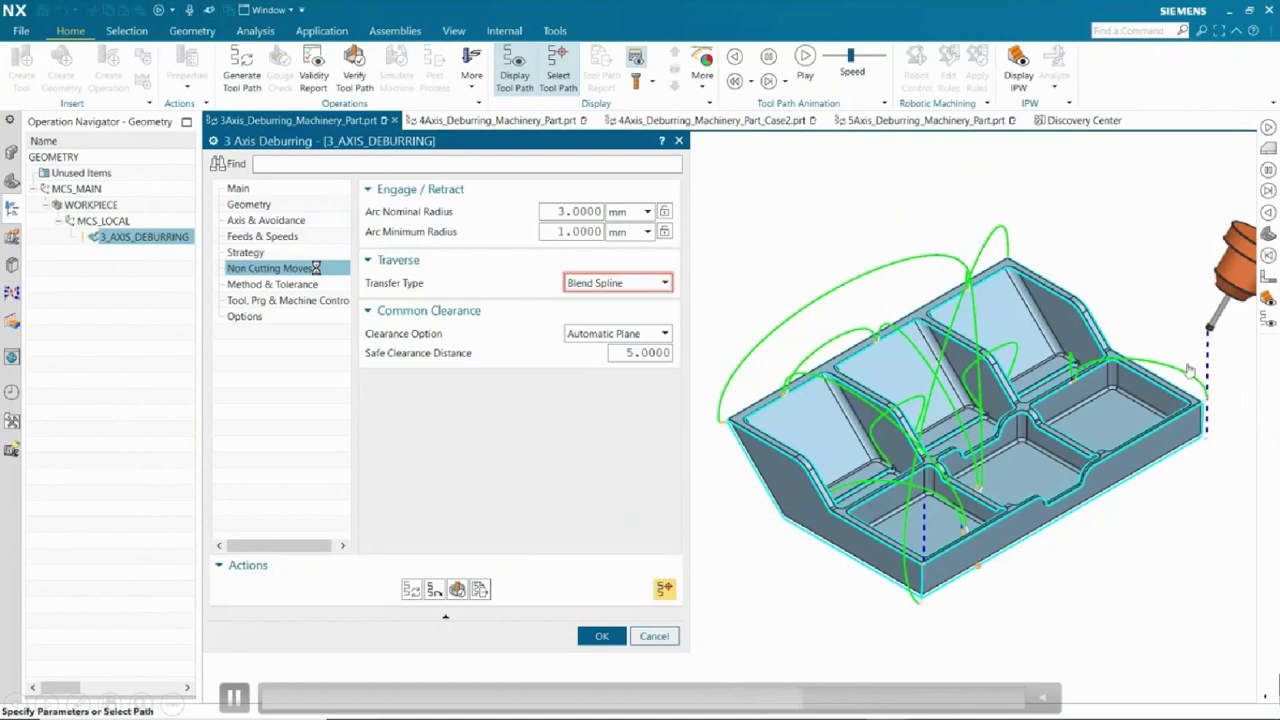
left_click(636, 337)
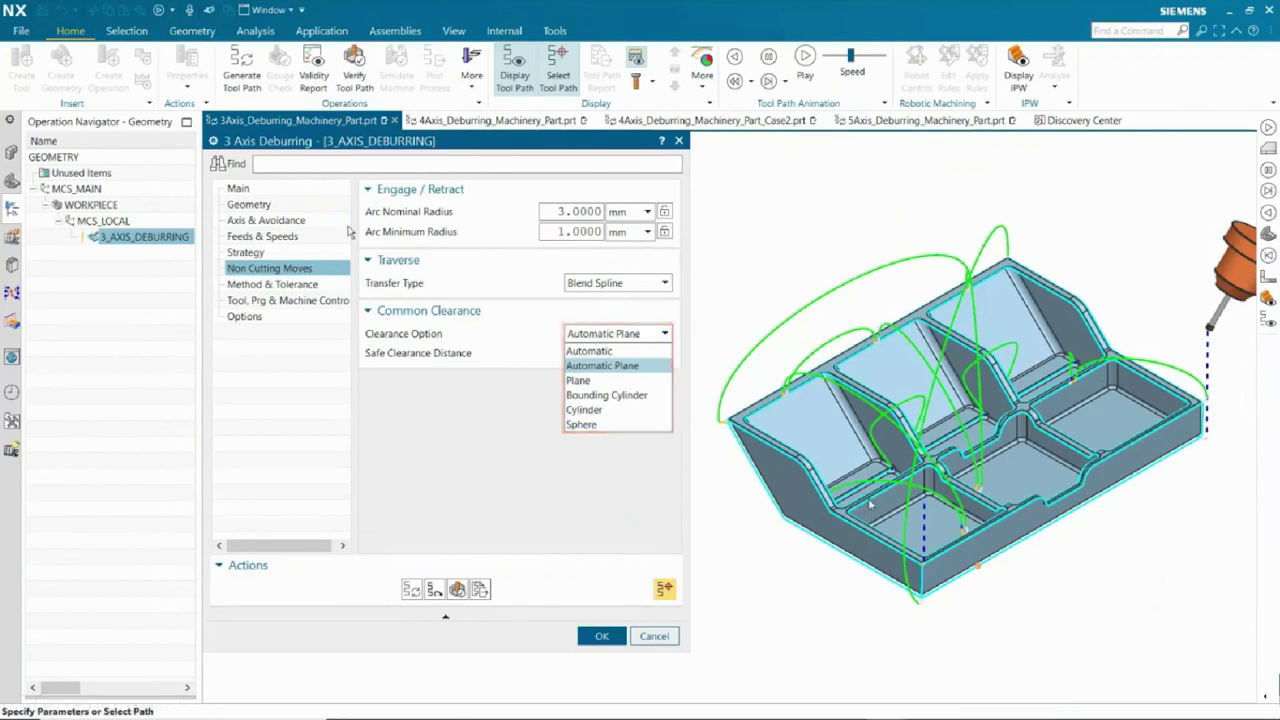
left_click(301, 190)
left_click(300, 188)
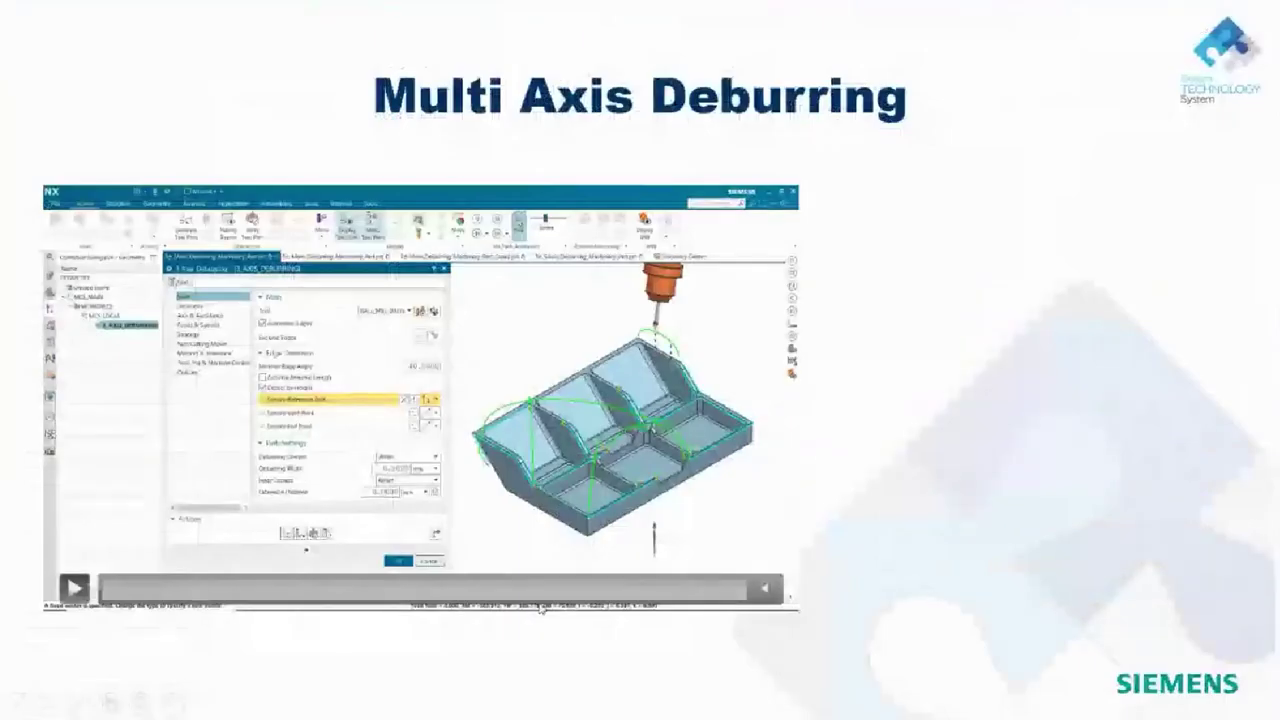
Switch from the slide show to NX and list the Discovery Center's new features since NX 1847.
left_click(811, 457)
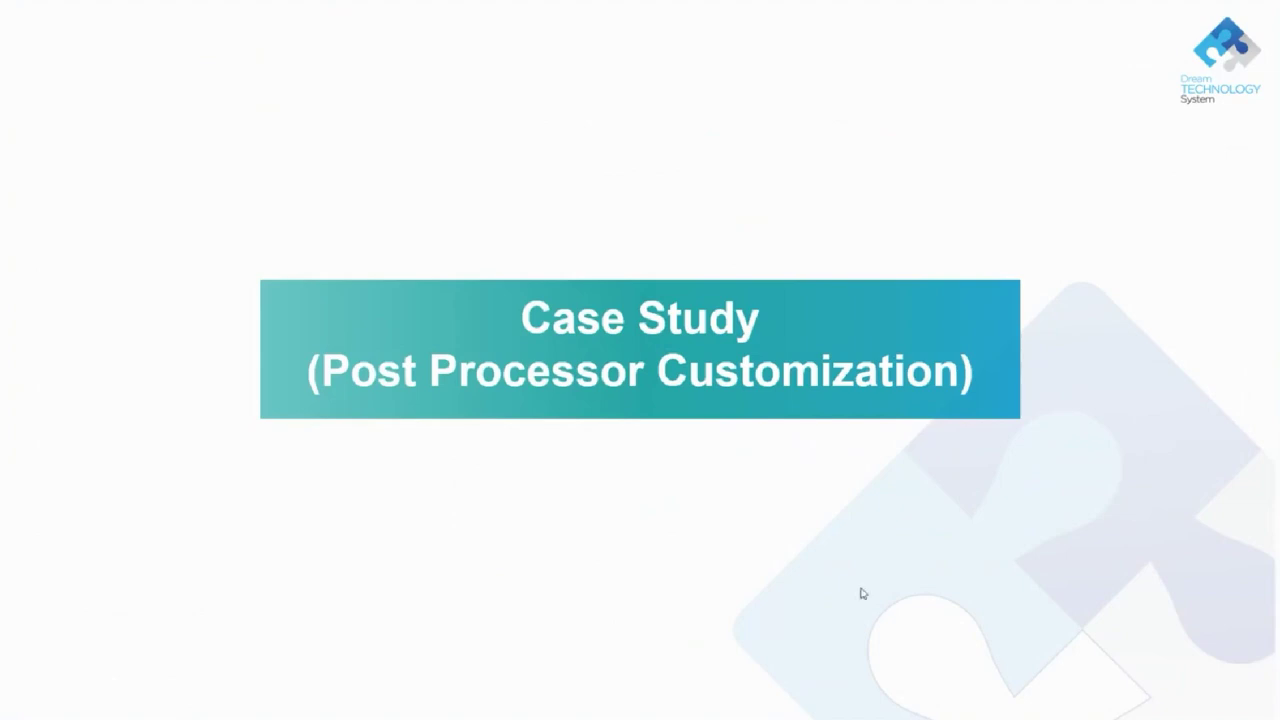
key("Escape")
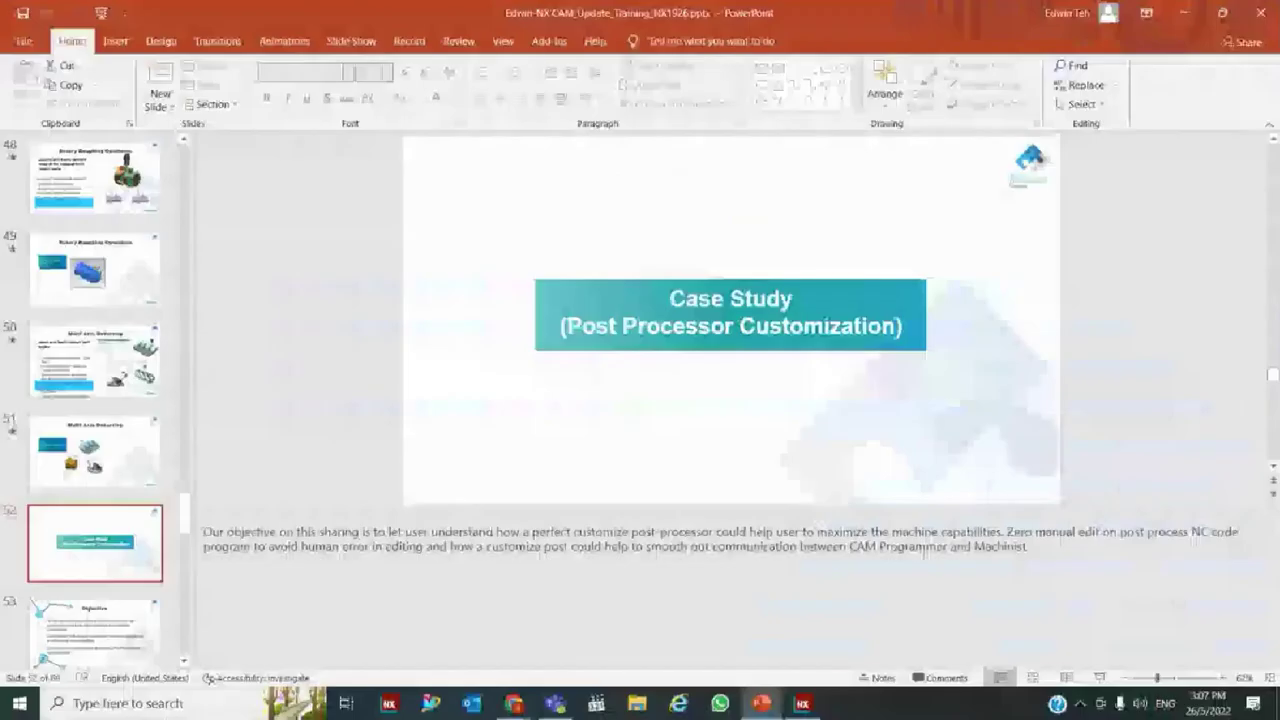
left_click(802, 704)
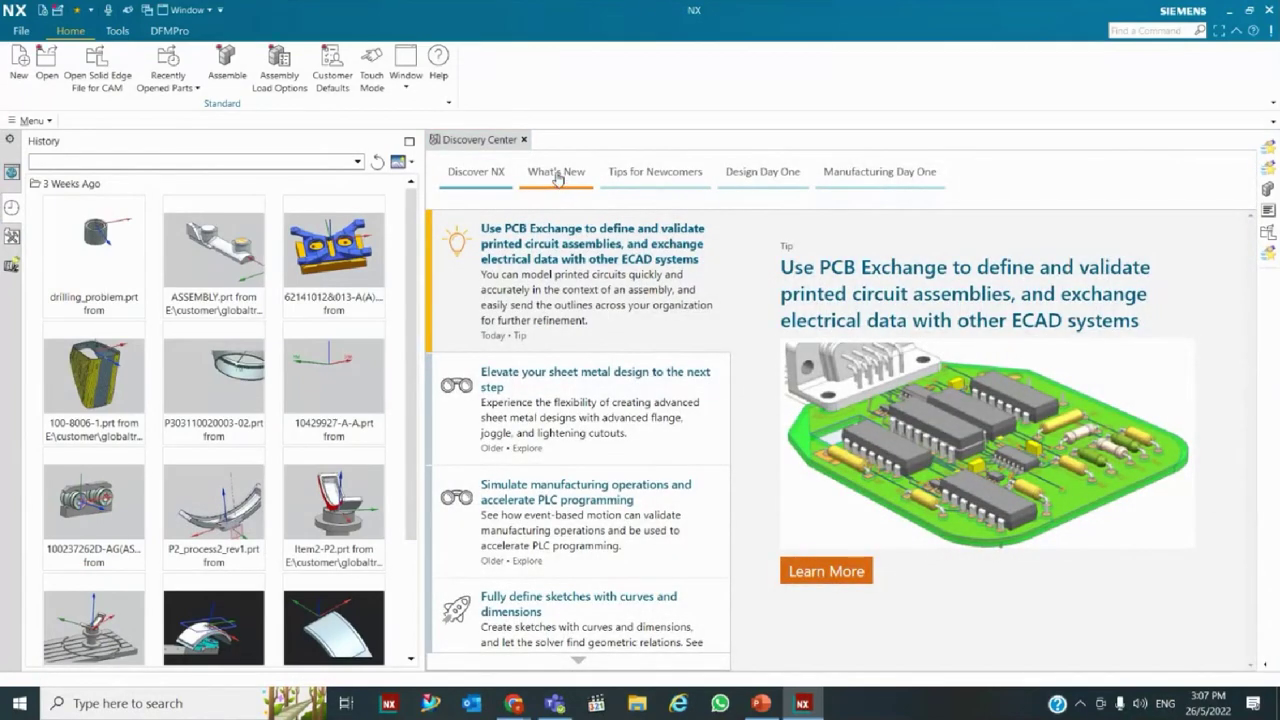
left_click(557, 174)
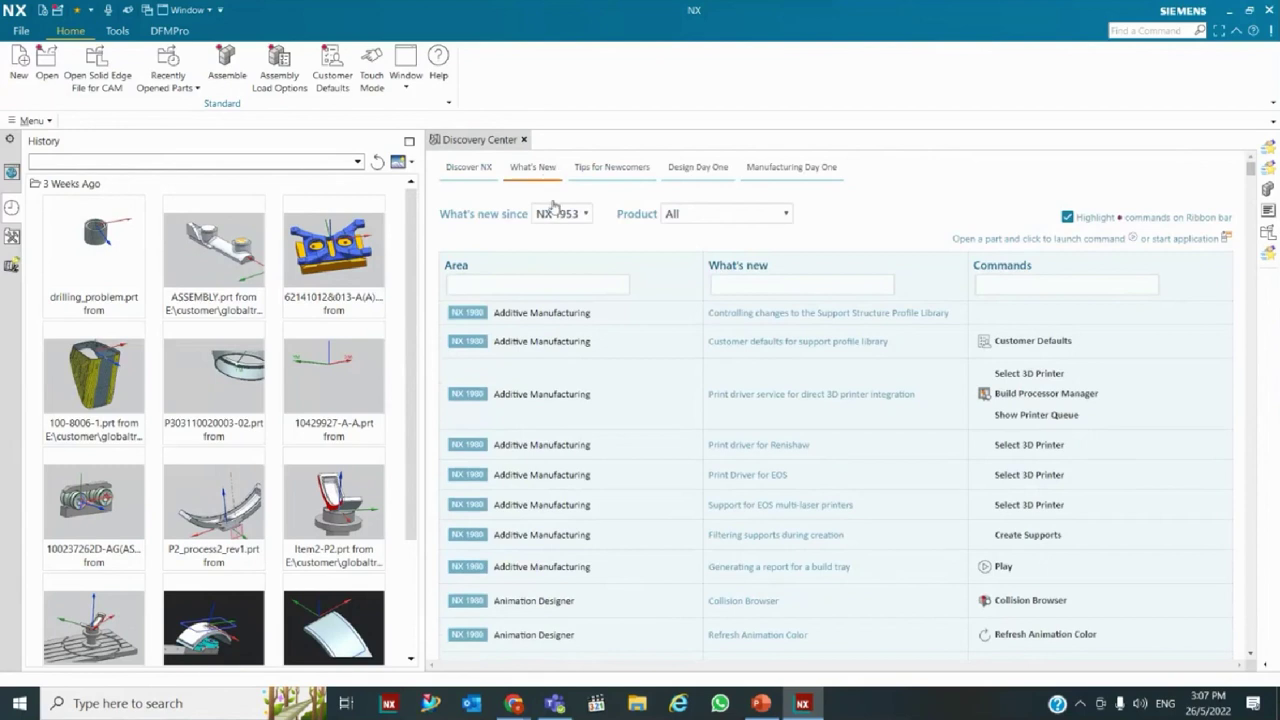
left_click(586, 214)
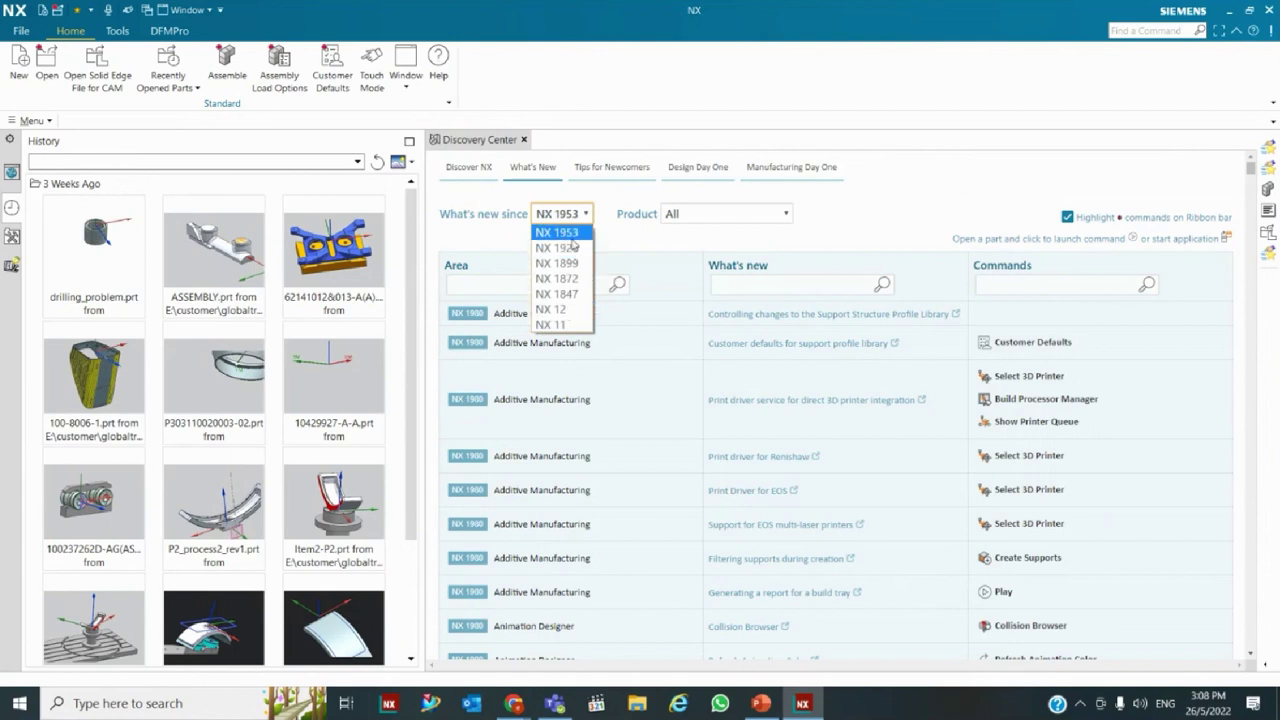
left_click(568, 295)
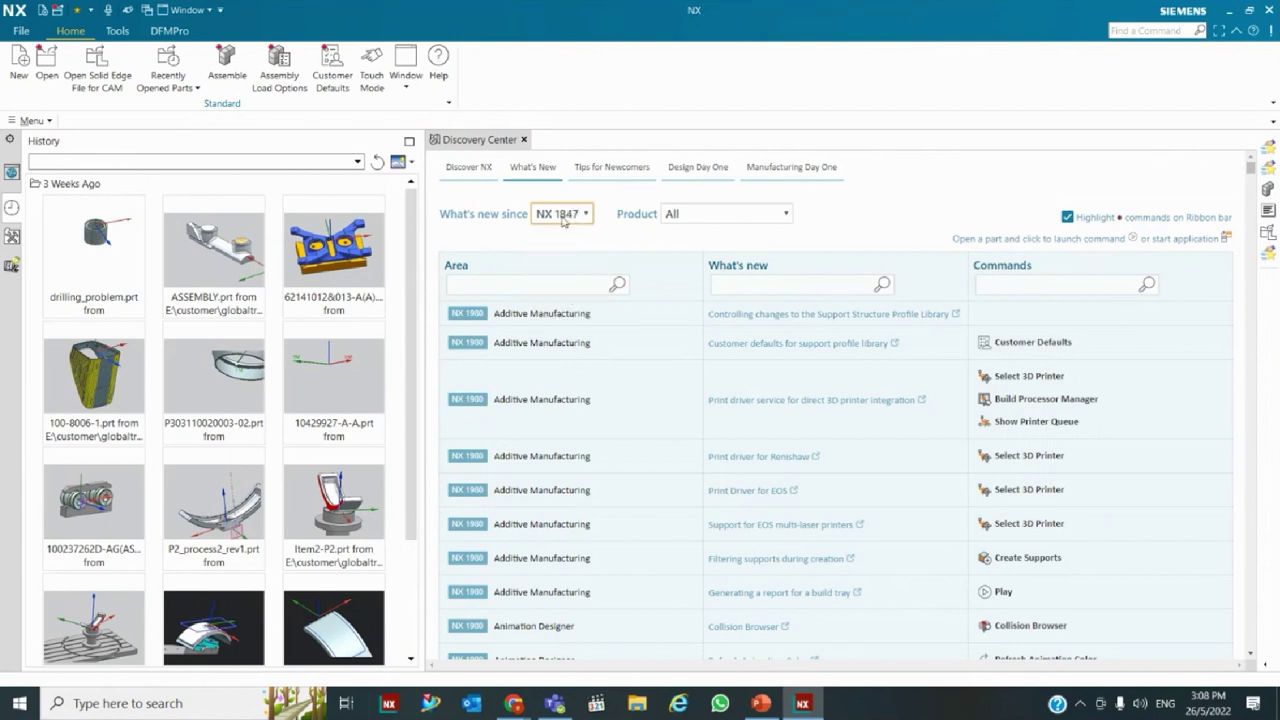
Filter the Discovery Center's what's-new list to NX for Manufacturing and browse down to the Manufacturing - General entries.
left_click(725, 214)
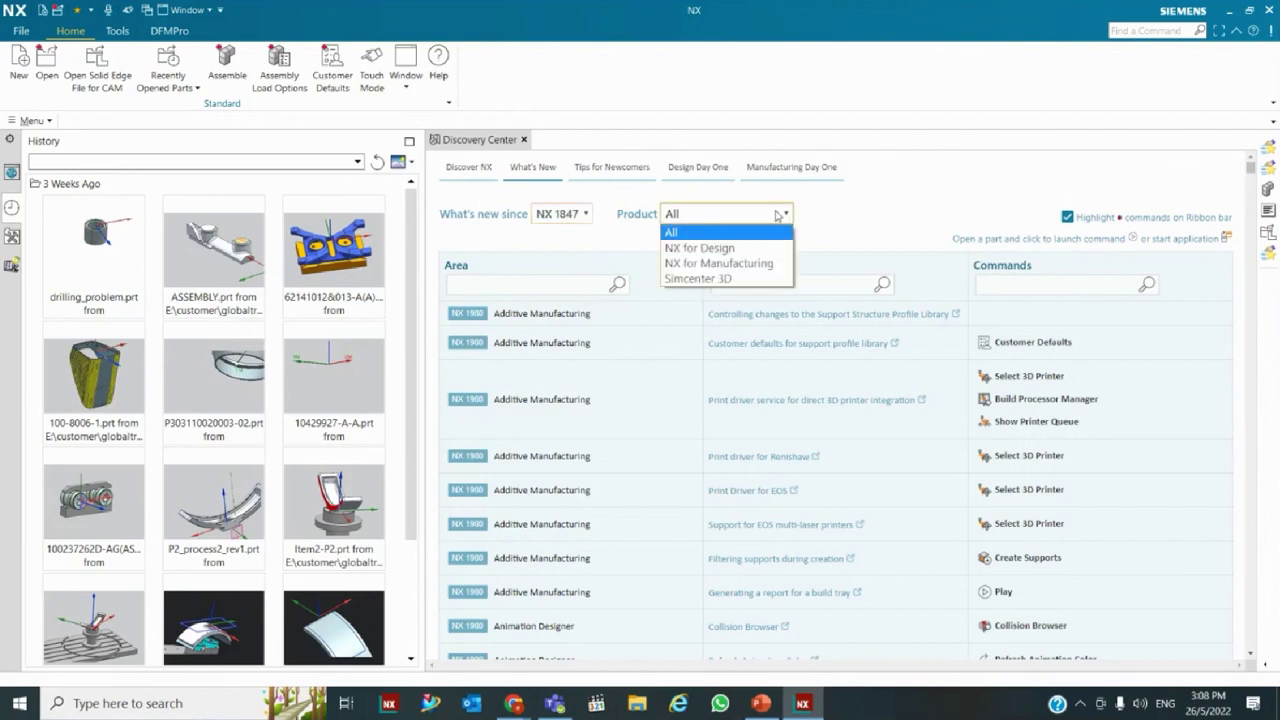
left_click(720, 264)
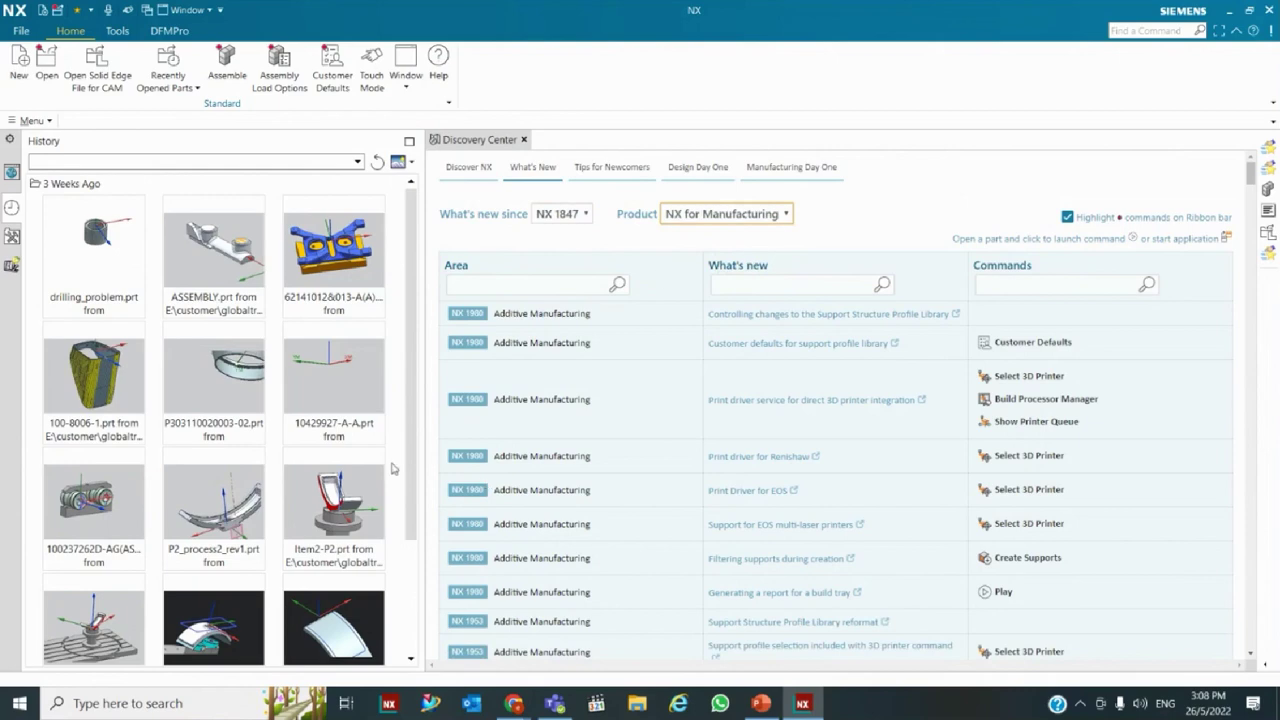
scroll(691, 529, "down", 12)
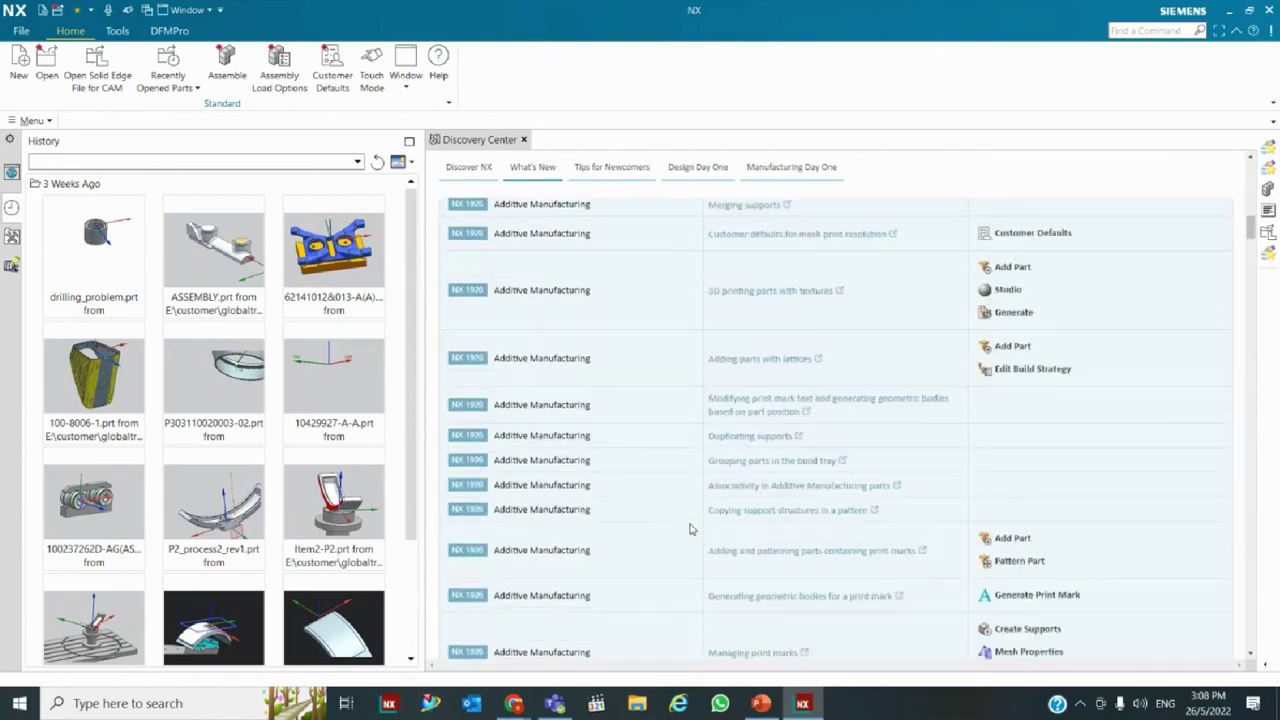
scroll(691, 529, "down", 10)
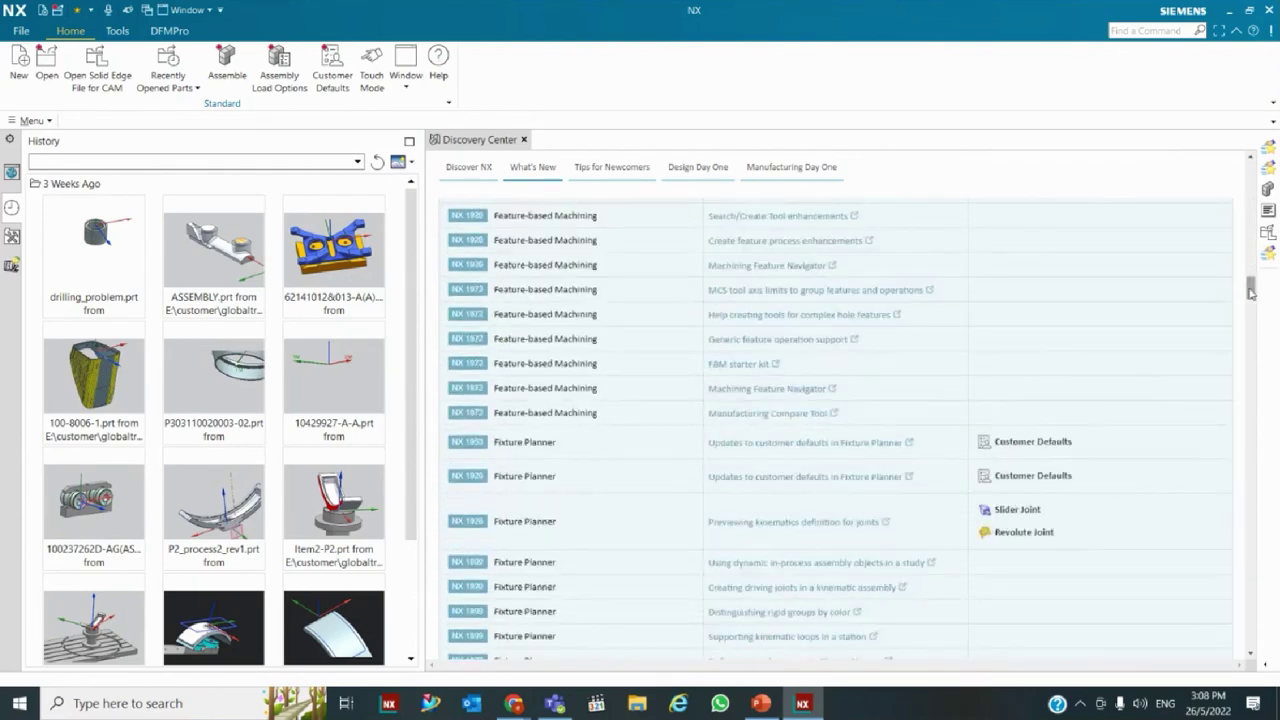
left_click_drag(1252, 289, 1245, 340)
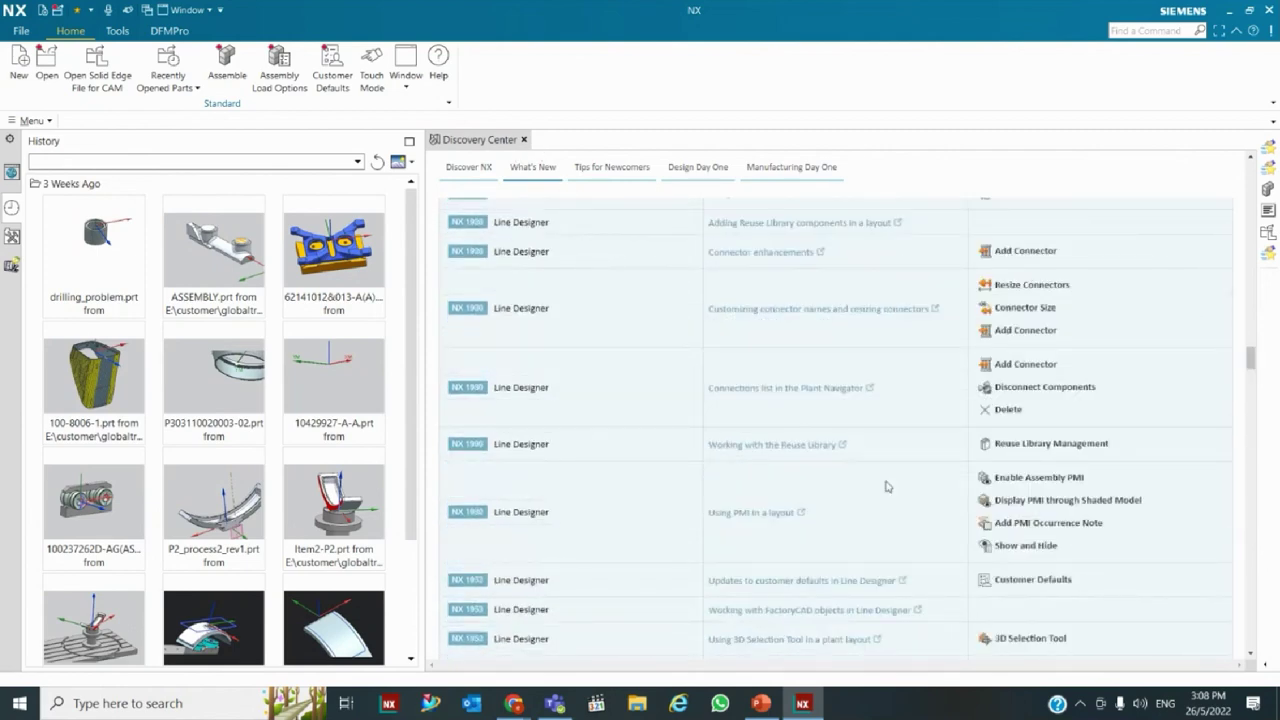
left_click_drag(1251, 360, 1231, 444)
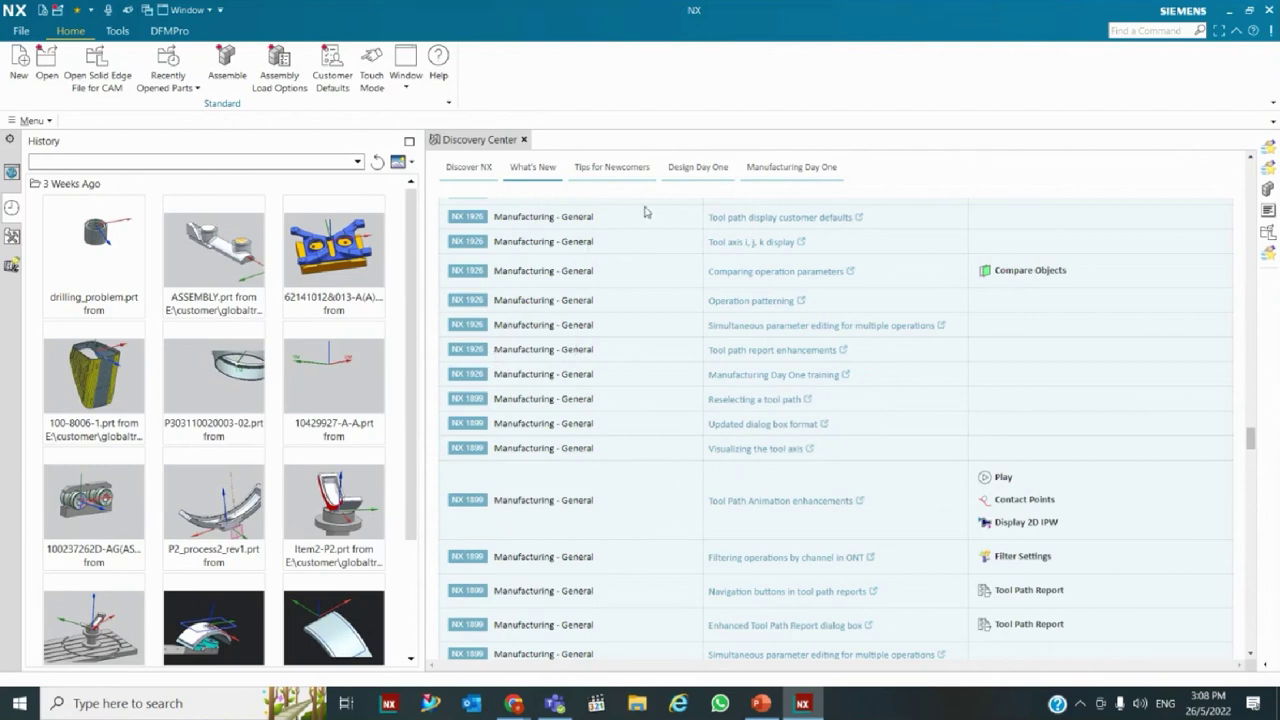
Switch from NX back to PowerPoint and start the slide show at the Case Study (Post Processor Customization) slide.
left_click(1233, 10)
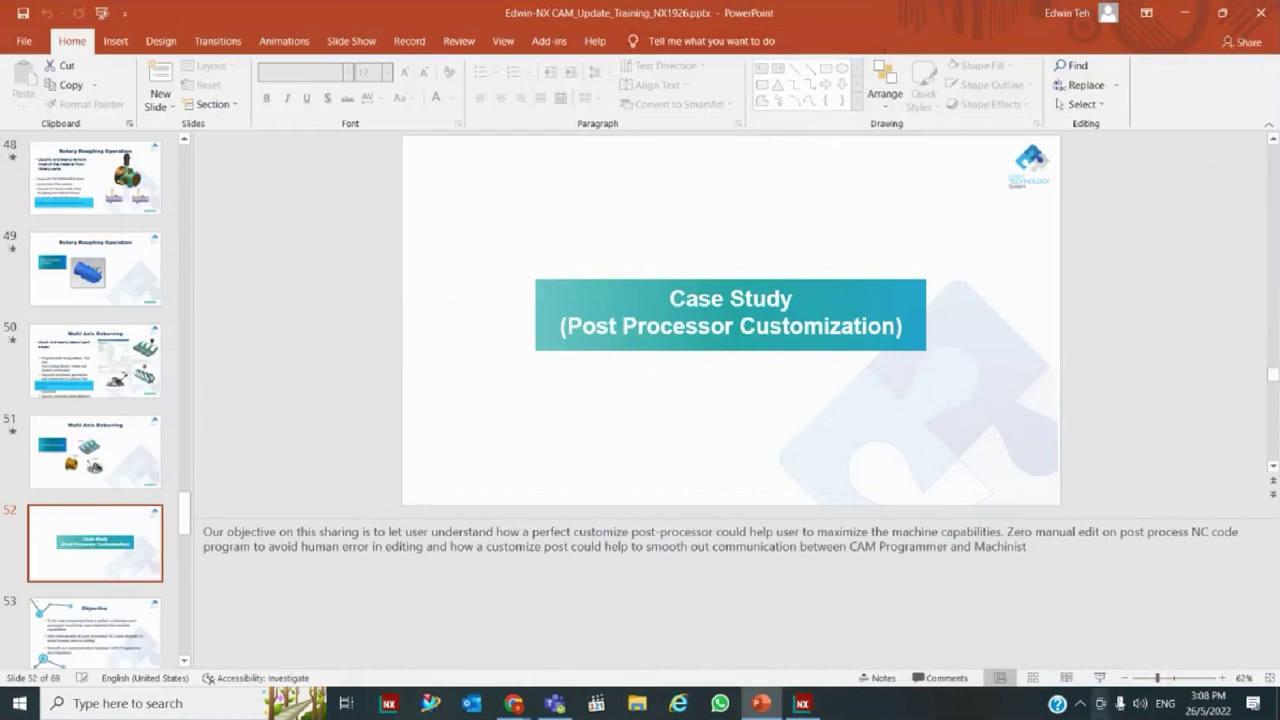
left_click(1101, 678)
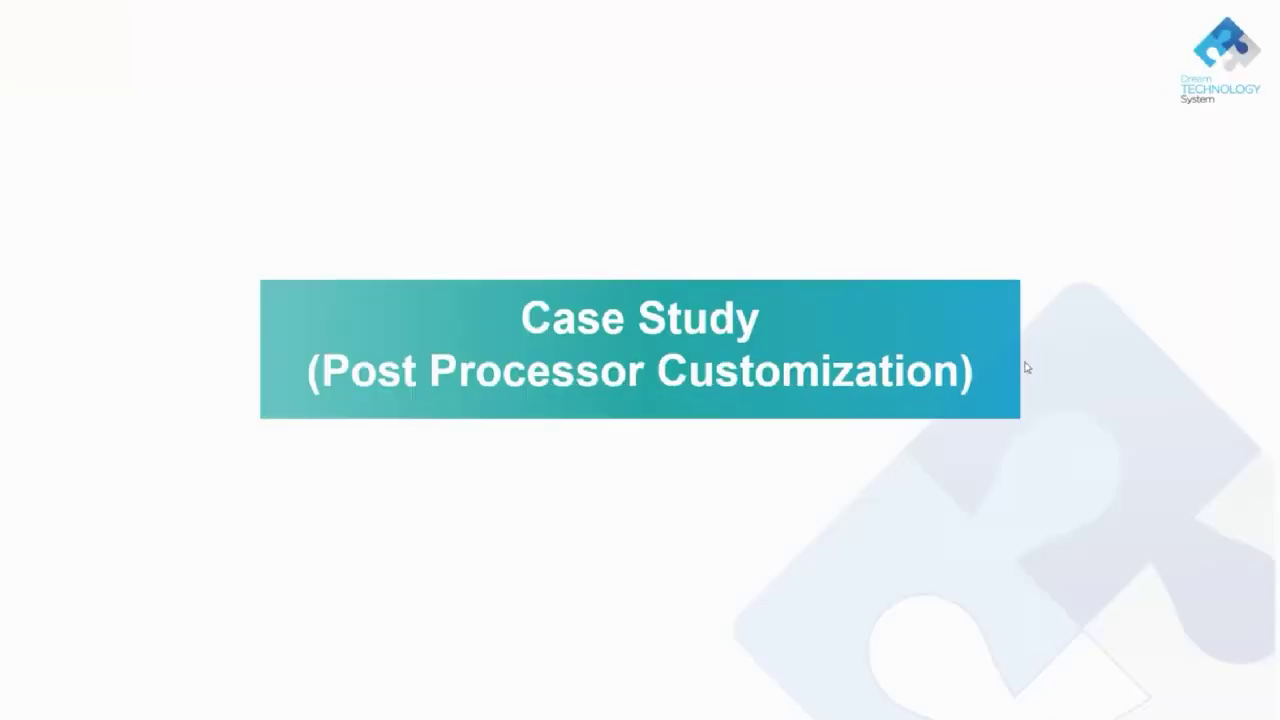